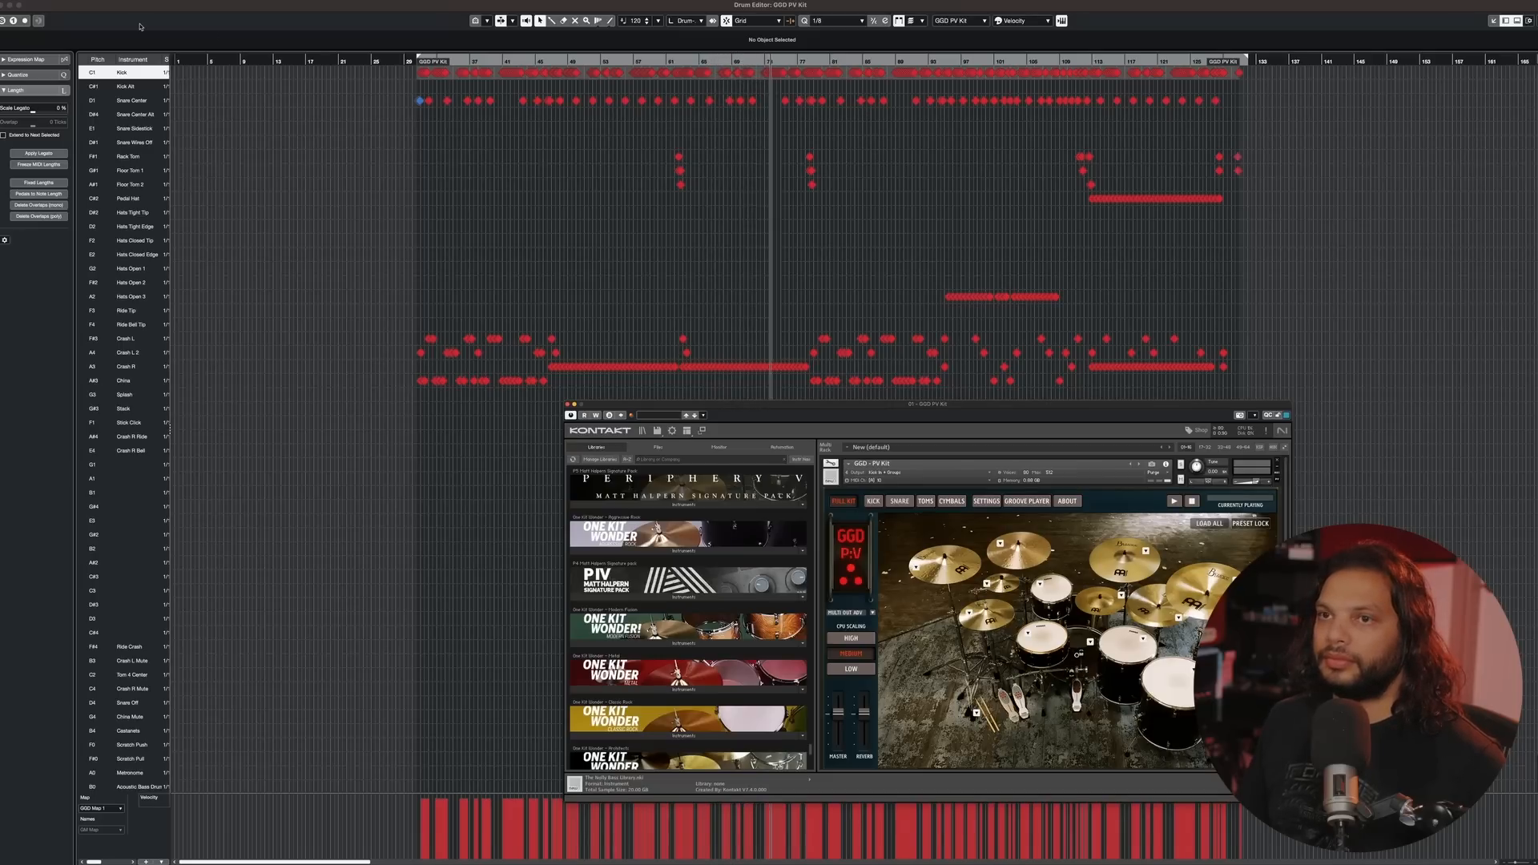
# - Close the drum editor and show the full arrangement of the song in the project window
pyautogui.click(17, 5)
pyautogui.click(39, 17)
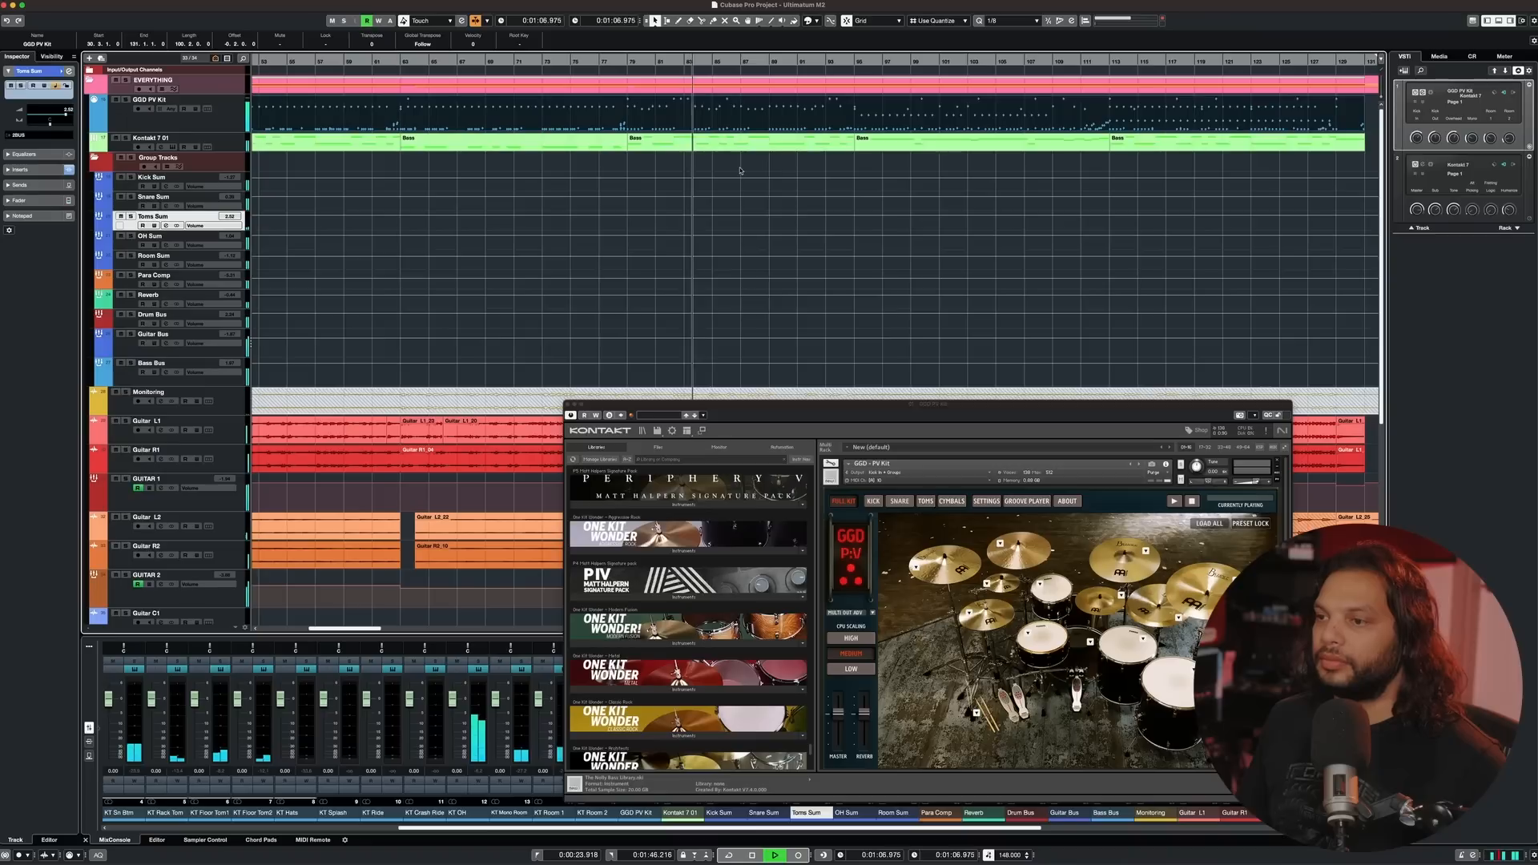
pyautogui.scroll(-2, 741, 170)
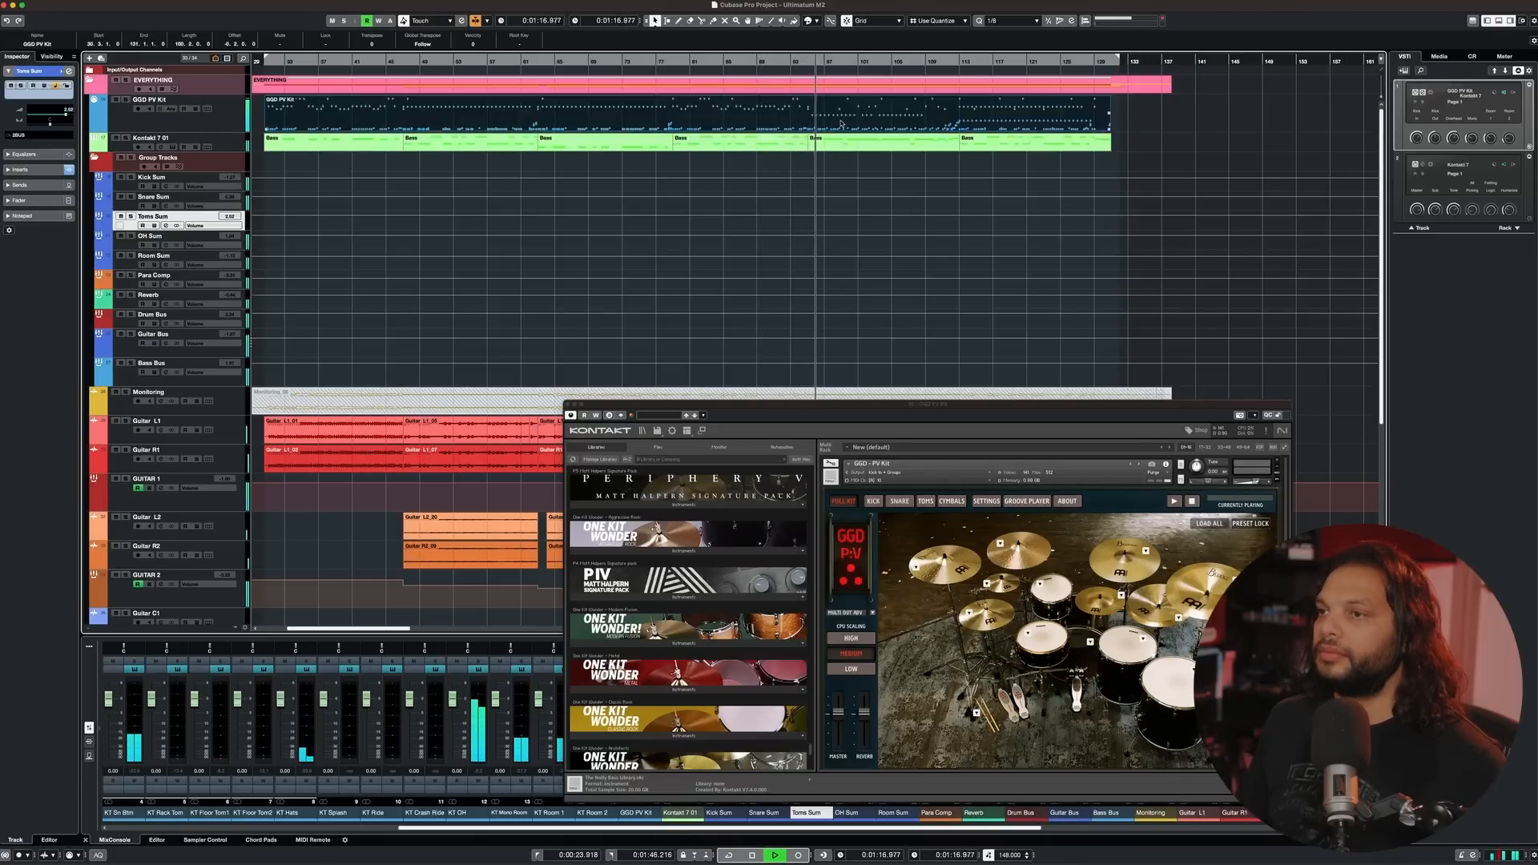
# - Open the GGD PV Kit part in the drum editor and examine its drum pattern through to the end during playback
pyautogui.doubleClick(840, 127)
pyautogui.scroll(-1, 810, 227)
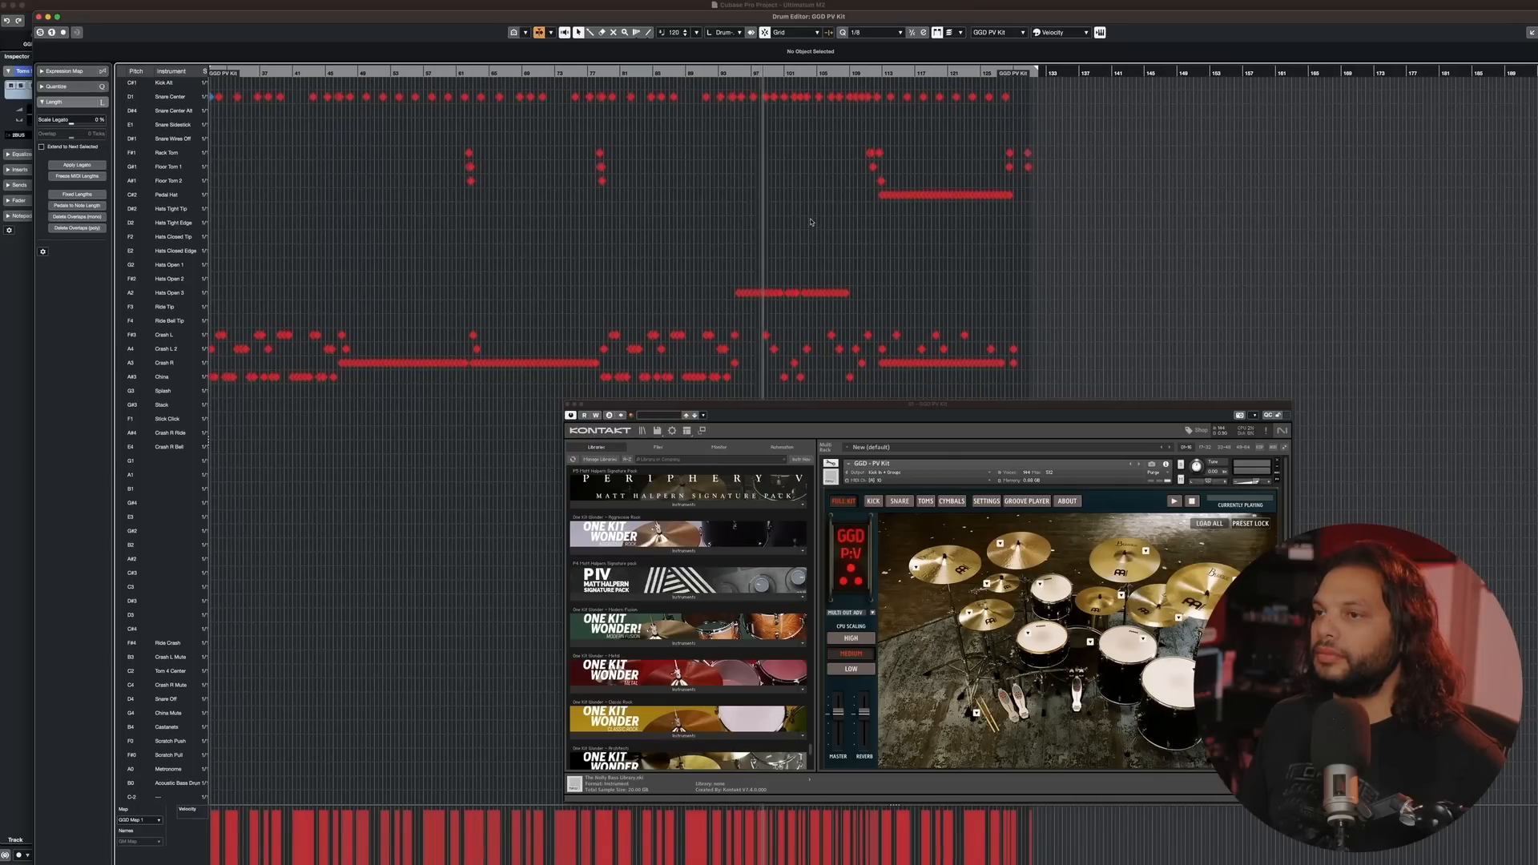
pyautogui.press('f')
pyautogui.press('h')
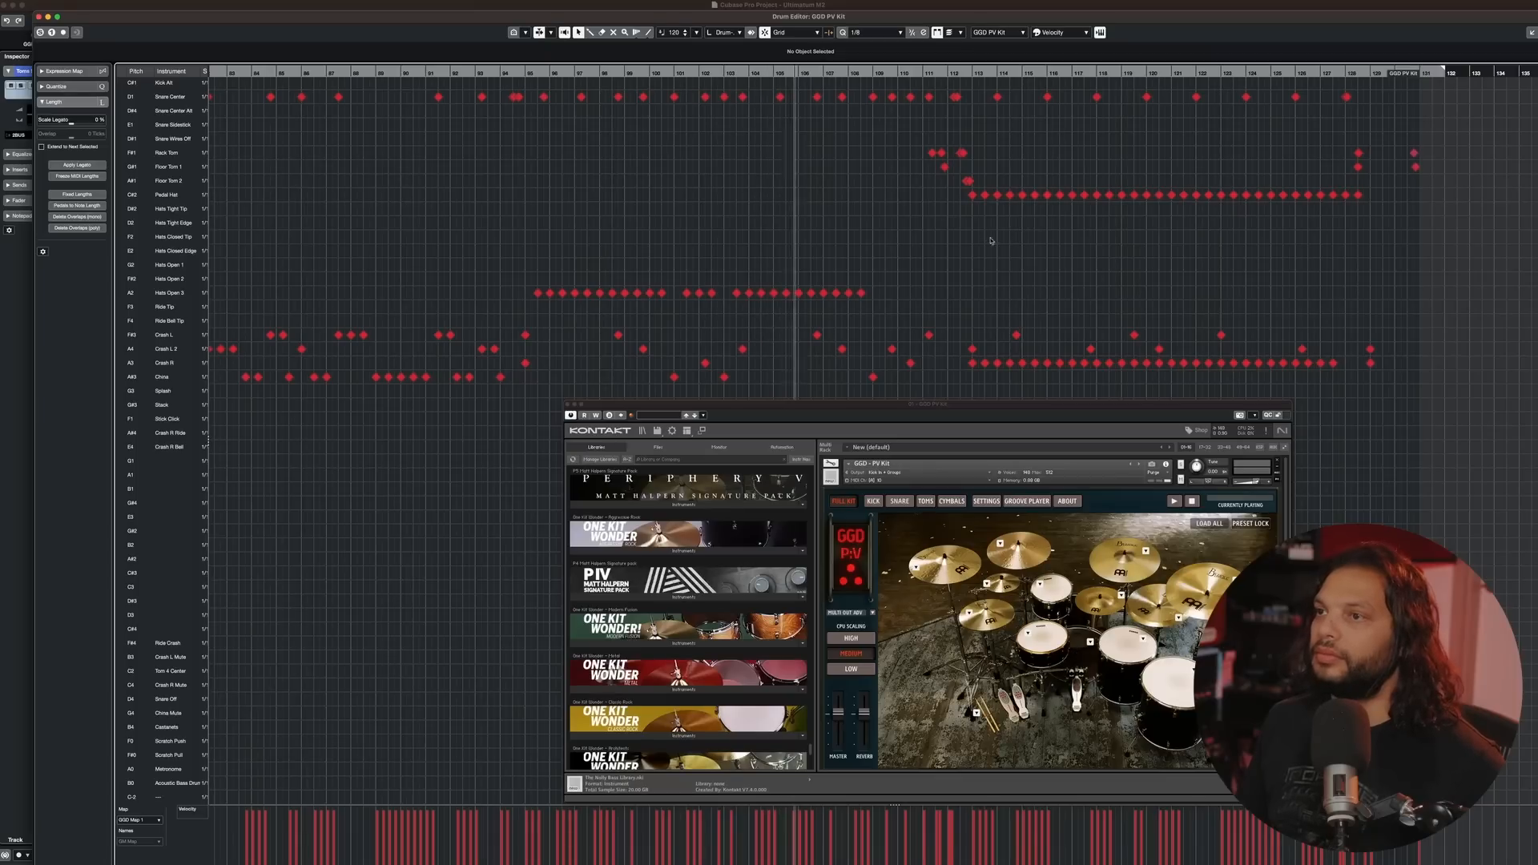
pyautogui.scroll(2, 1006, 244)
pyautogui.scroll(1, 1007, 244)
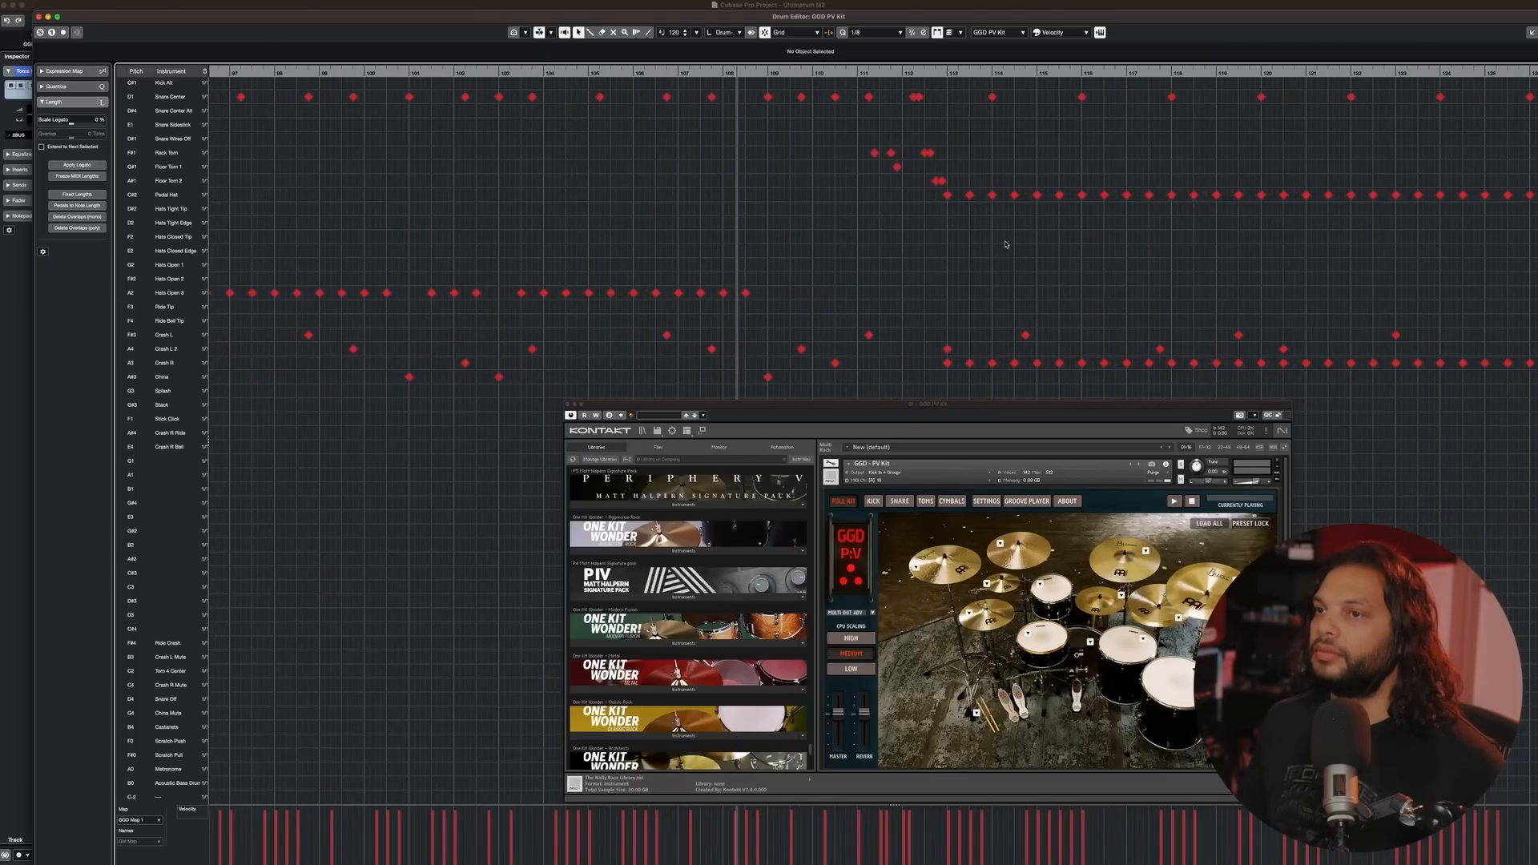
pyautogui.press('f')
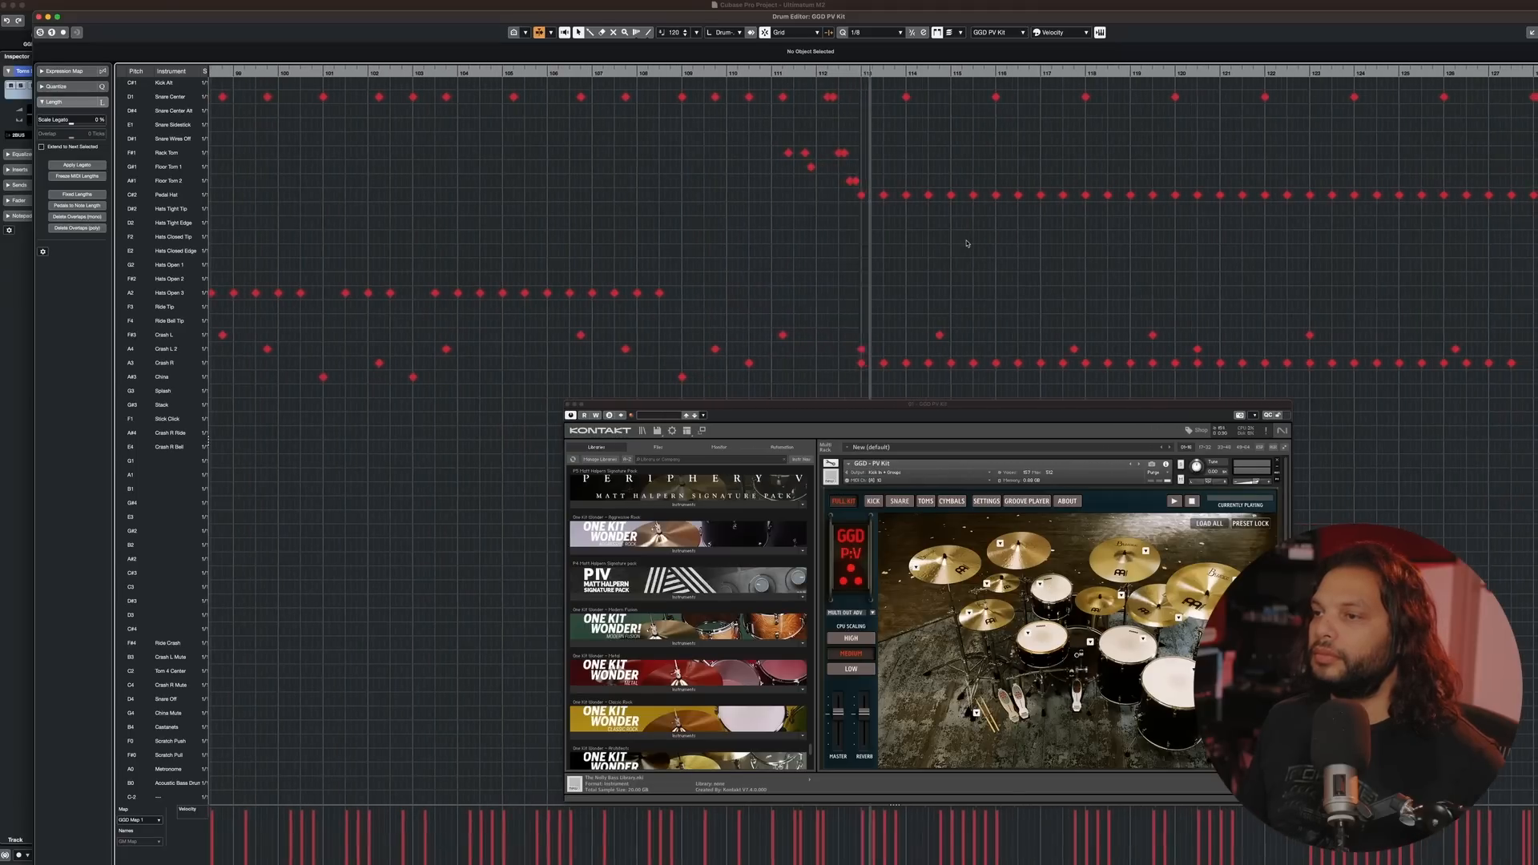
pyautogui.scroll(-2, 967, 244)
pyautogui.scroll(-2, 967, 244)
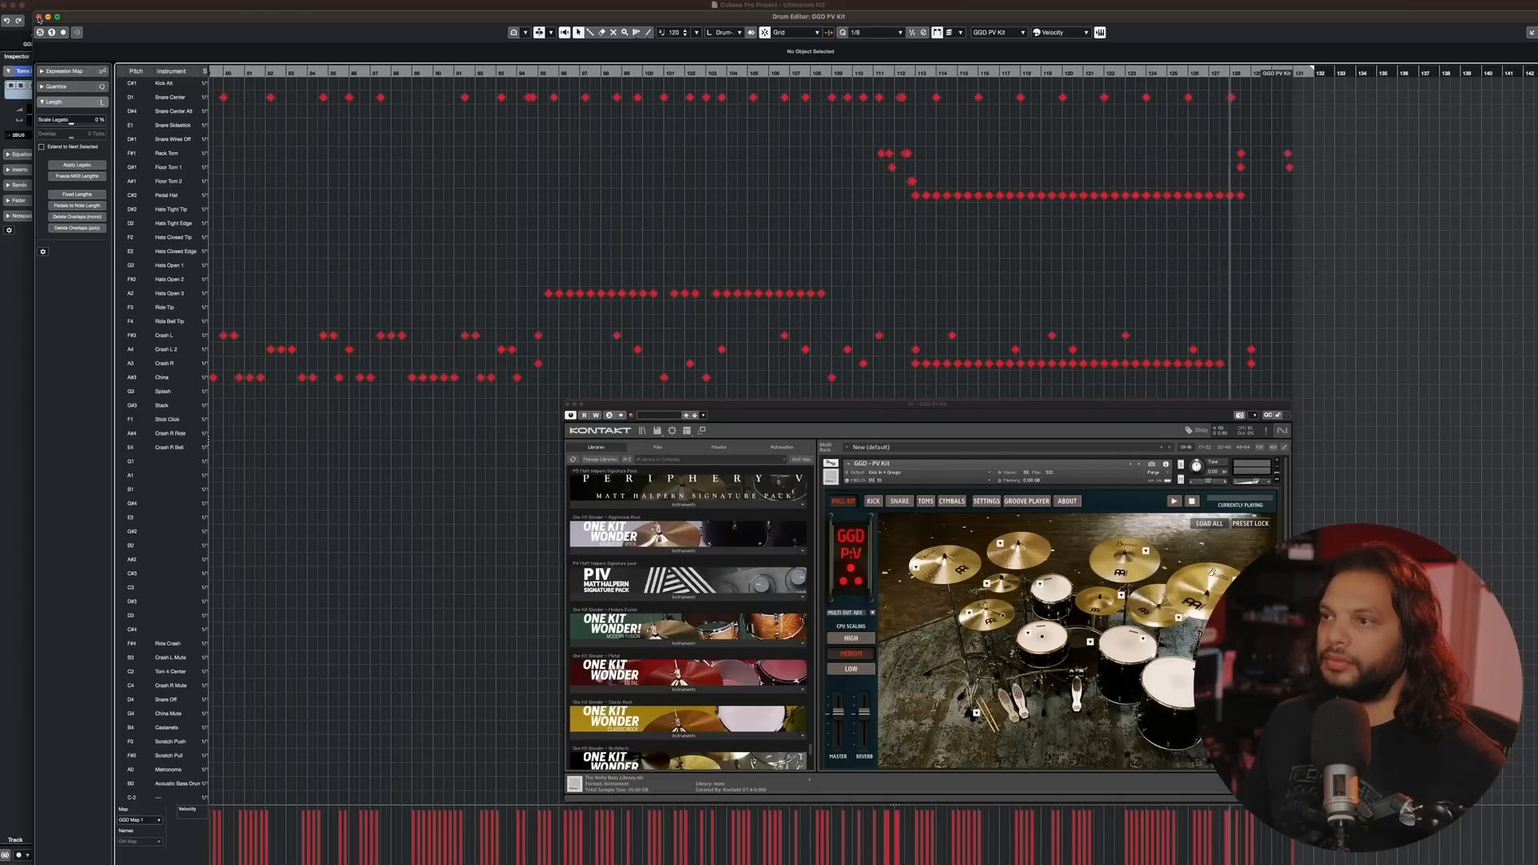
# - Close the drum editor and stop playback of the song
pyautogui.click(39, 17)
pyautogui.scroll(-3, 524, 175)
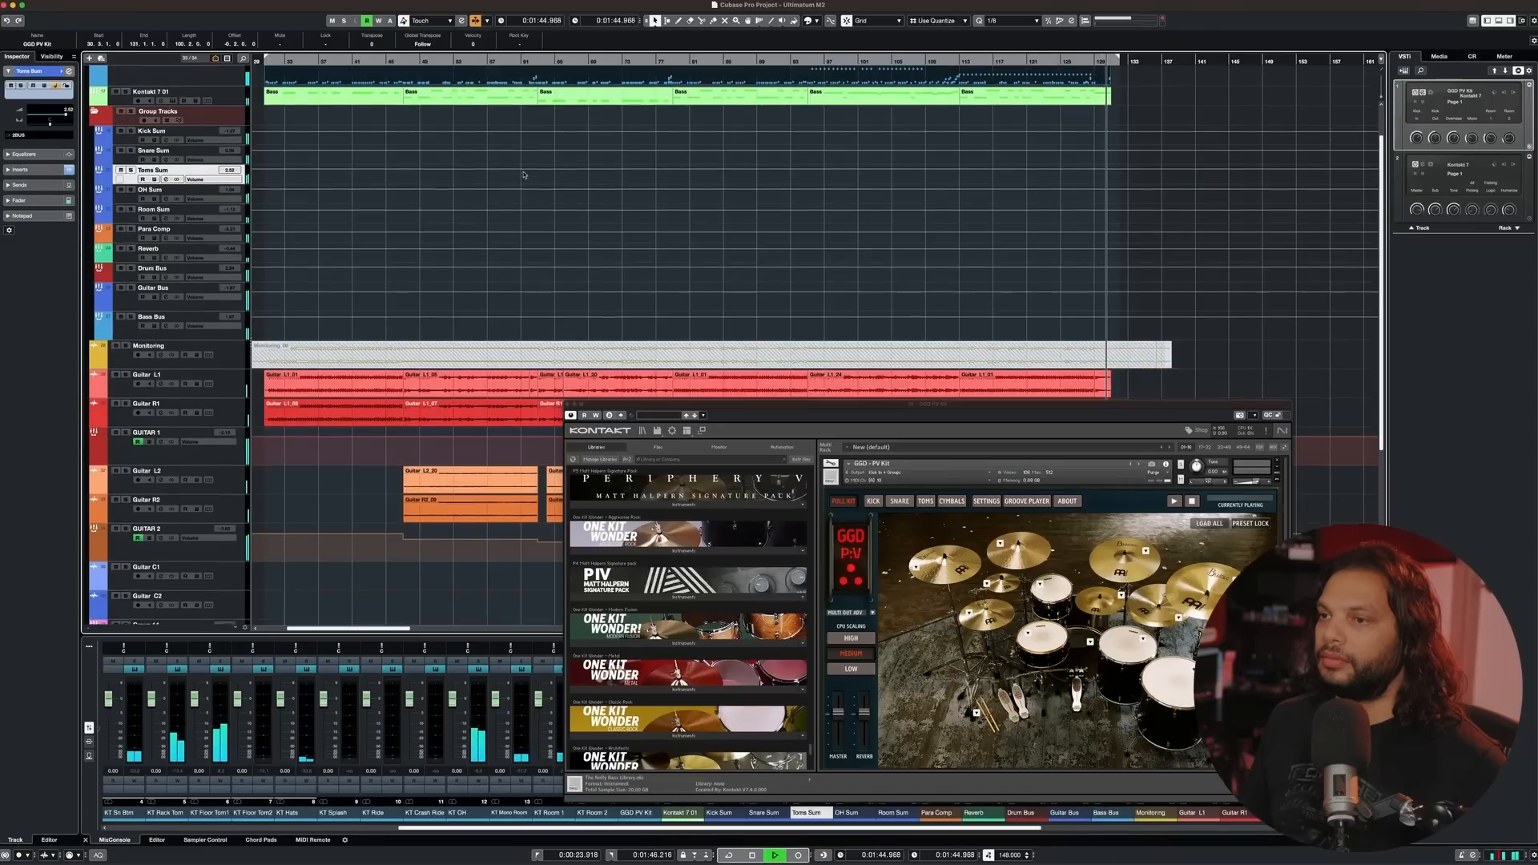
pyautogui.press('space')
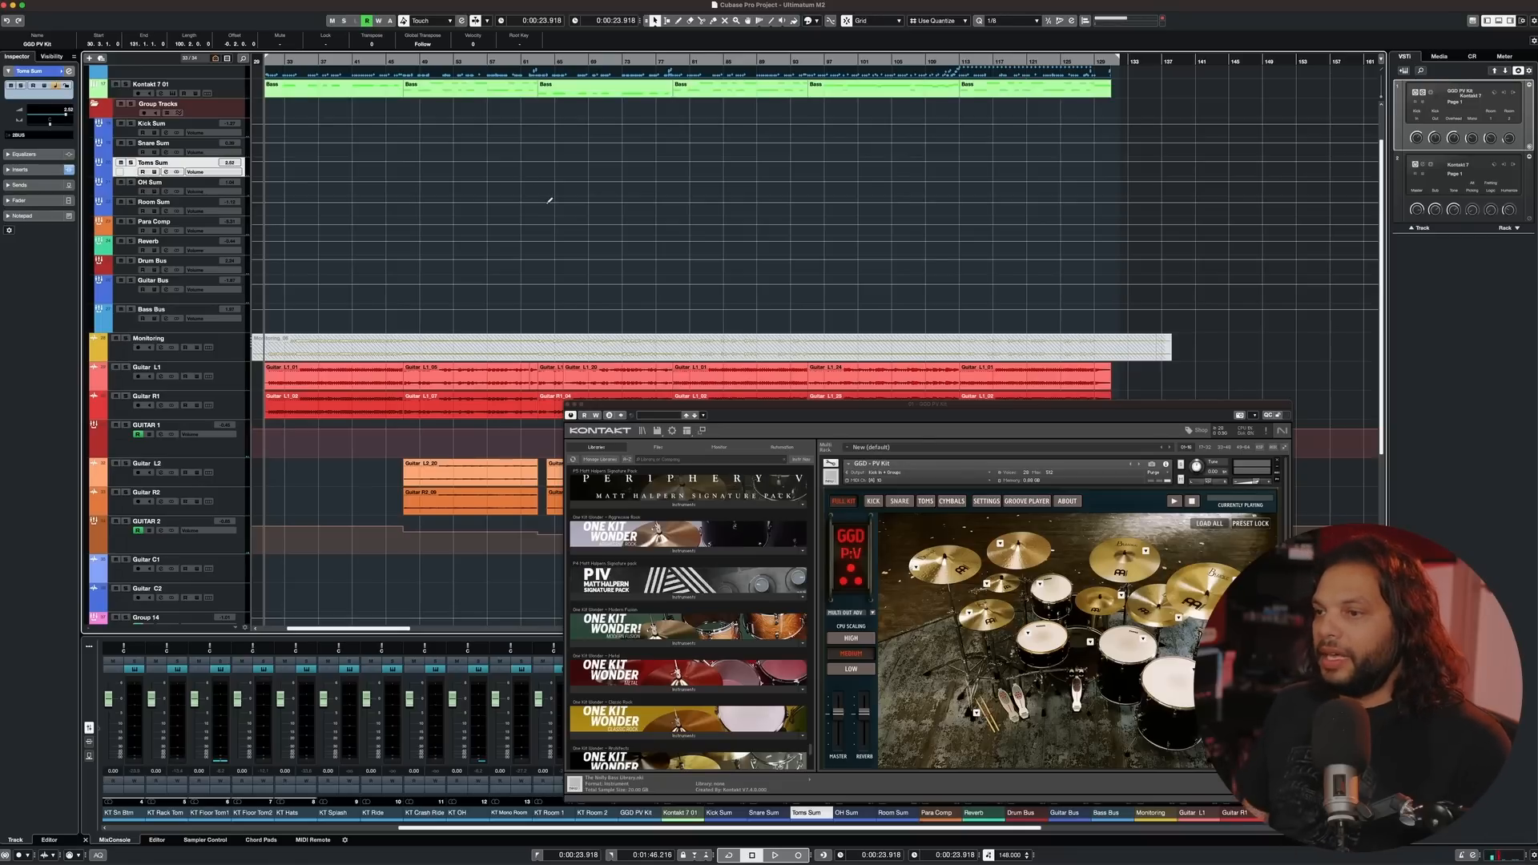
# - Move the Kontakt window higher so that the mixer channels beneath it are uncovered
pyautogui.moveTo(837, 409); pyautogui.dragTo(771, 203)
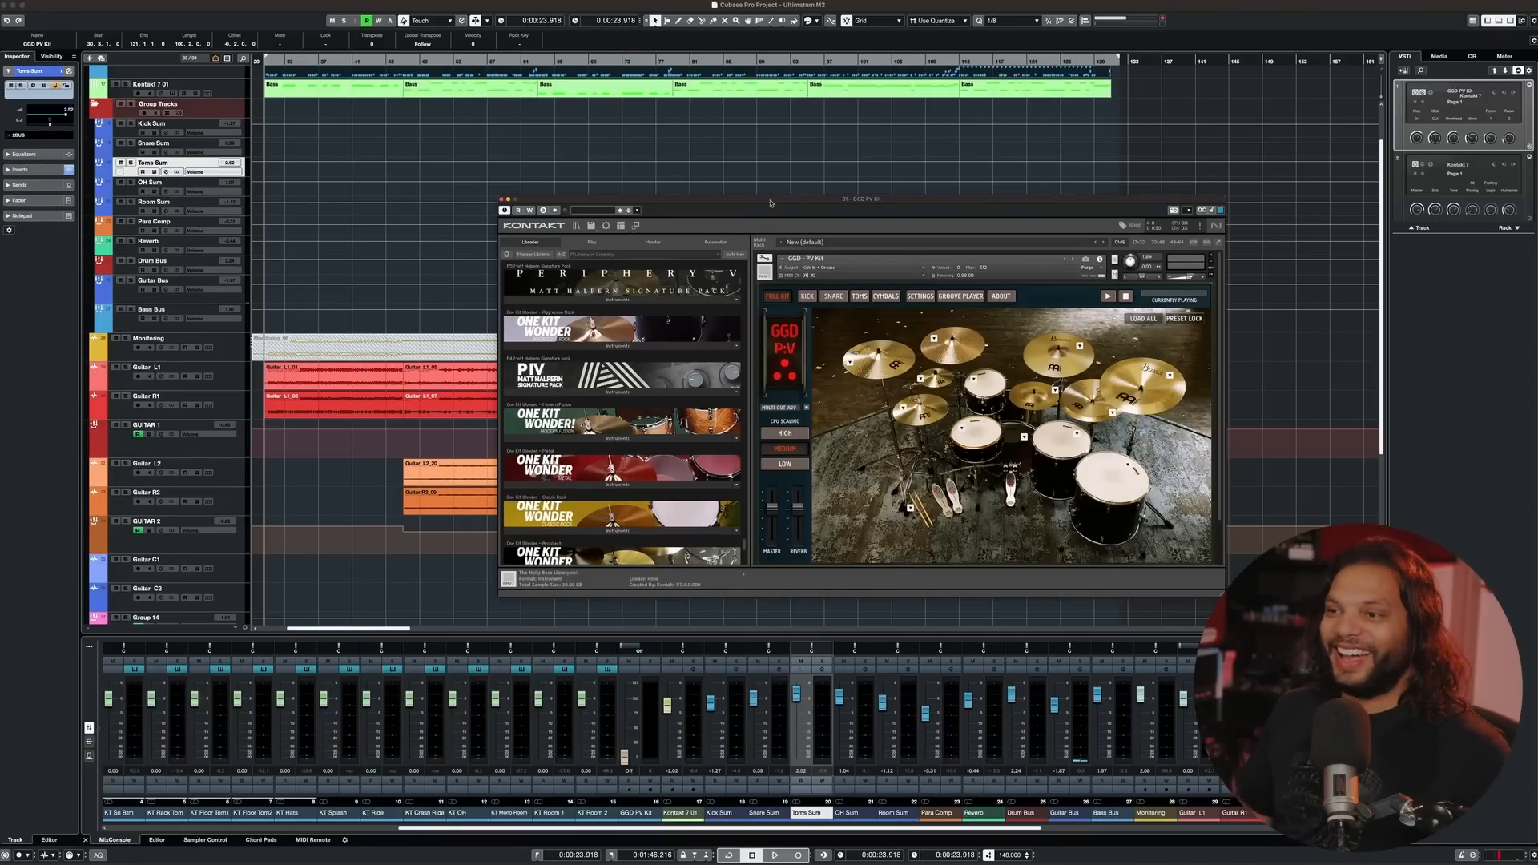
pyautogui.moveTo(756, 202); pyautogui.dragTo(728, 200)
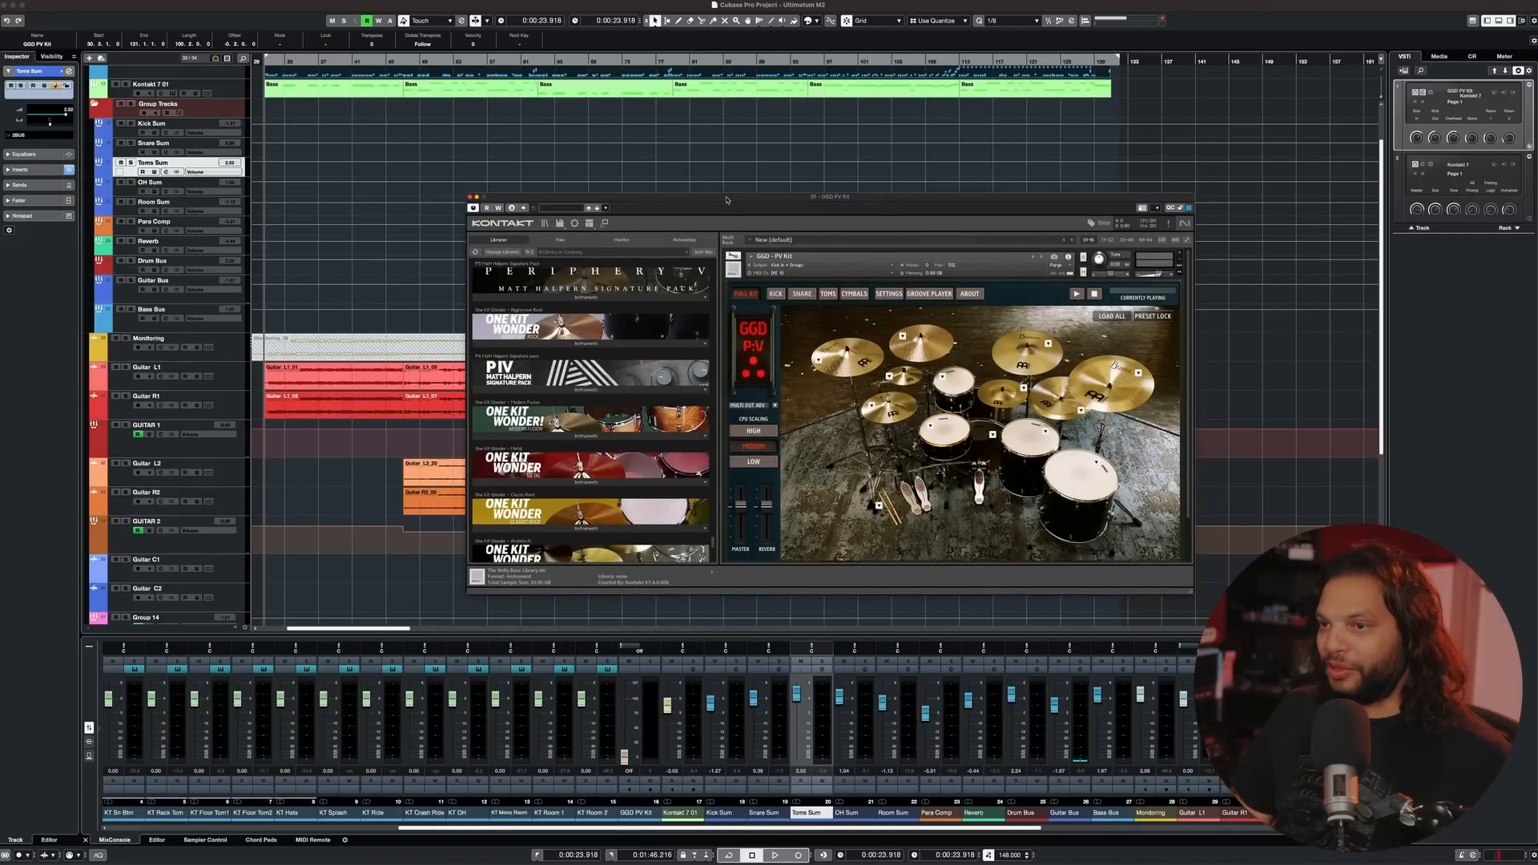
pyautogui.moveTo(727, 199)
pyautogui.mouseDown()
pyautogui.moveTo(769, 195)
pyautogui.moveTo(735, 193)
pyautogui.mouseUp()
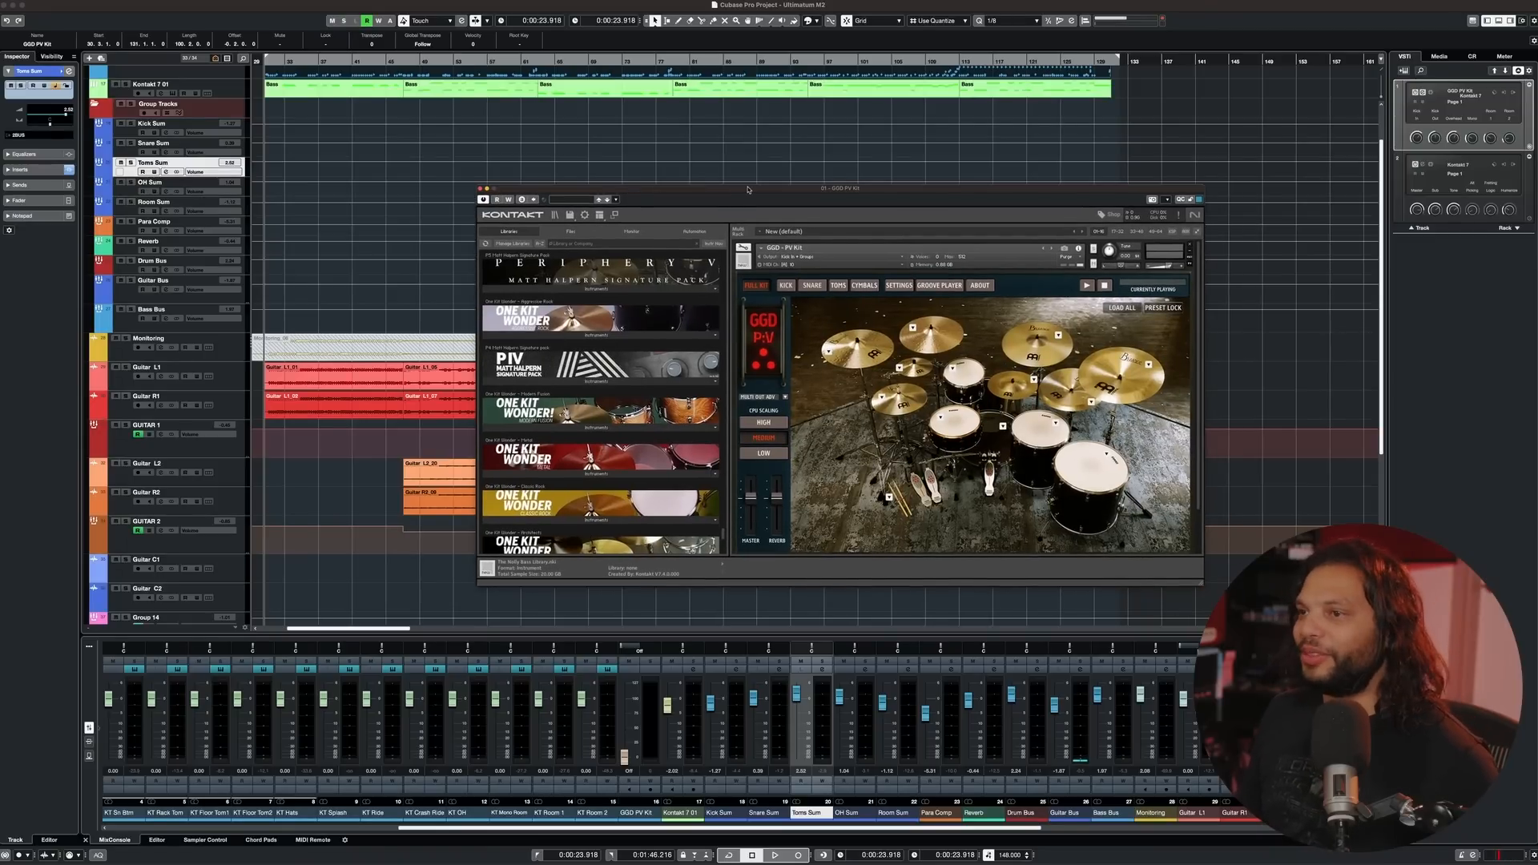
pyautogui.moveTo(749, 190); pyautogui.dragTo(731, 191)
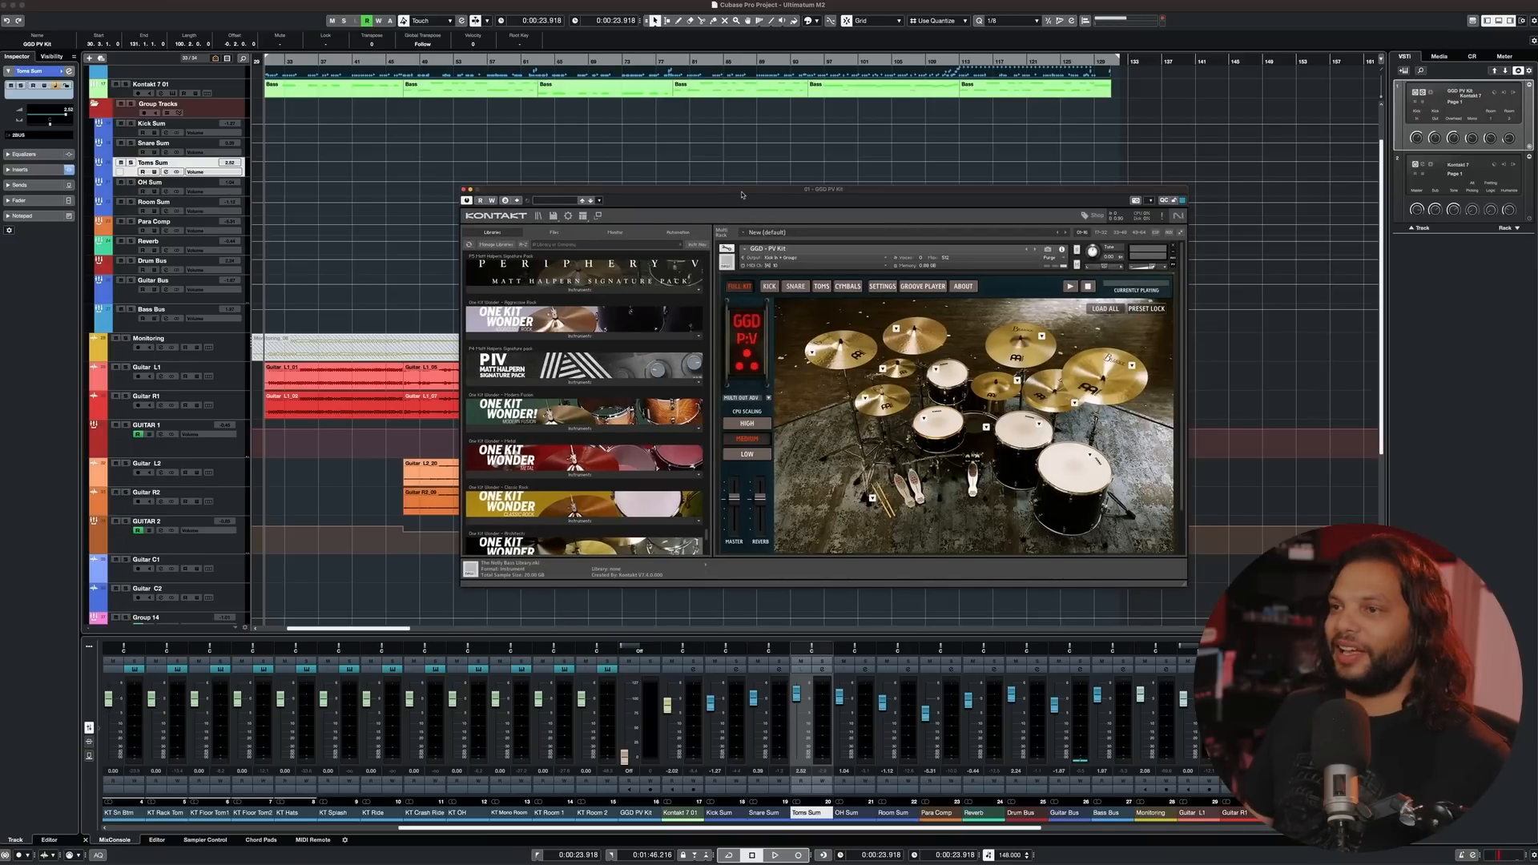
pyautogui.moveTo(743, 195); pyautogui.dragTo(748, 185)
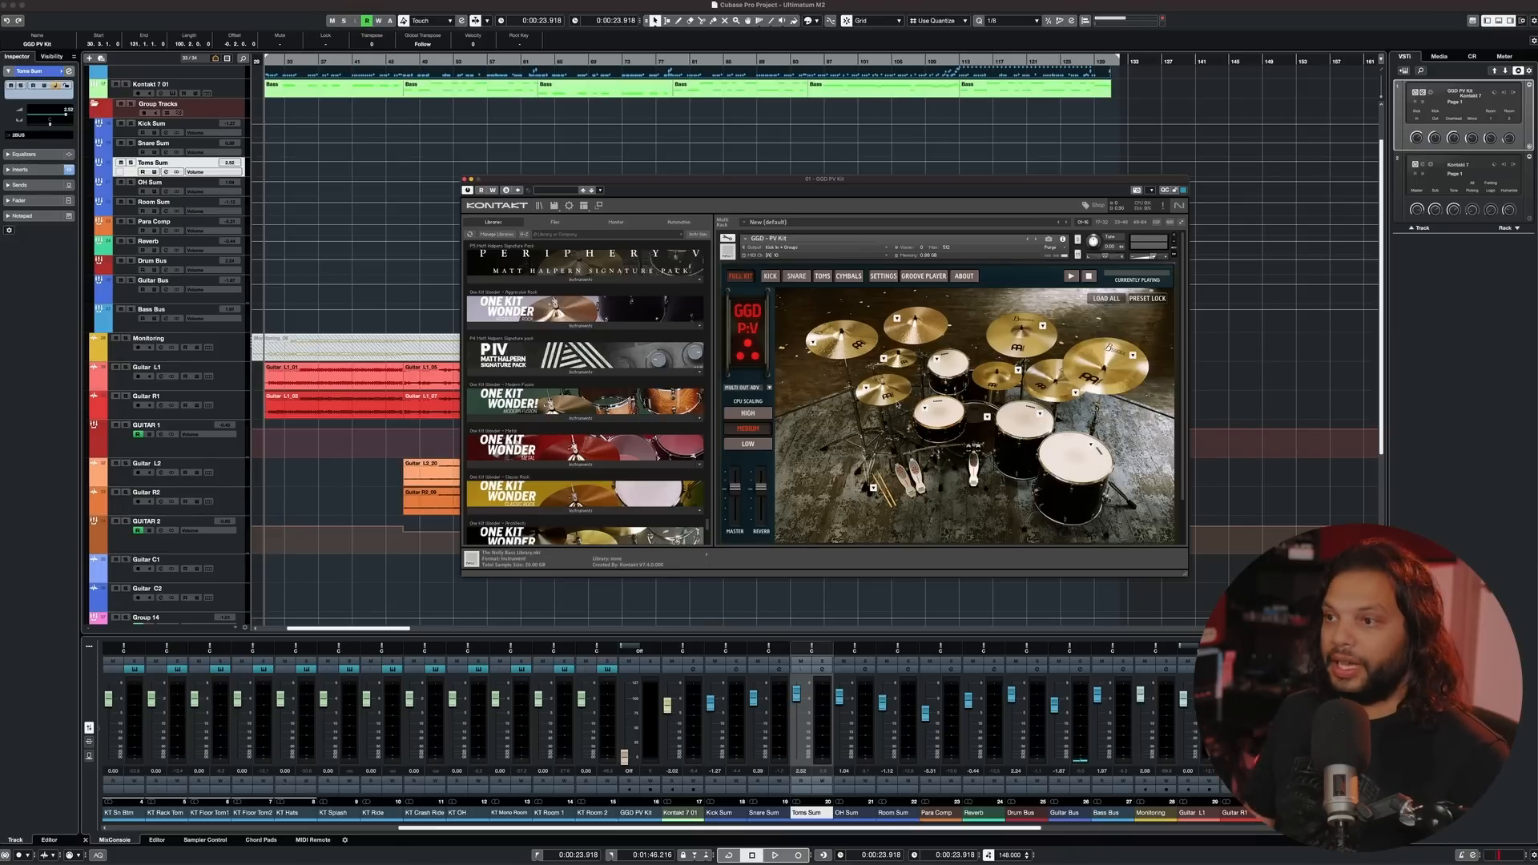
# - Audition the Matt Halpern Signature Snare in its Mid and Low variants, and reselect the Mid variant
pyautogui.click(926, 409)
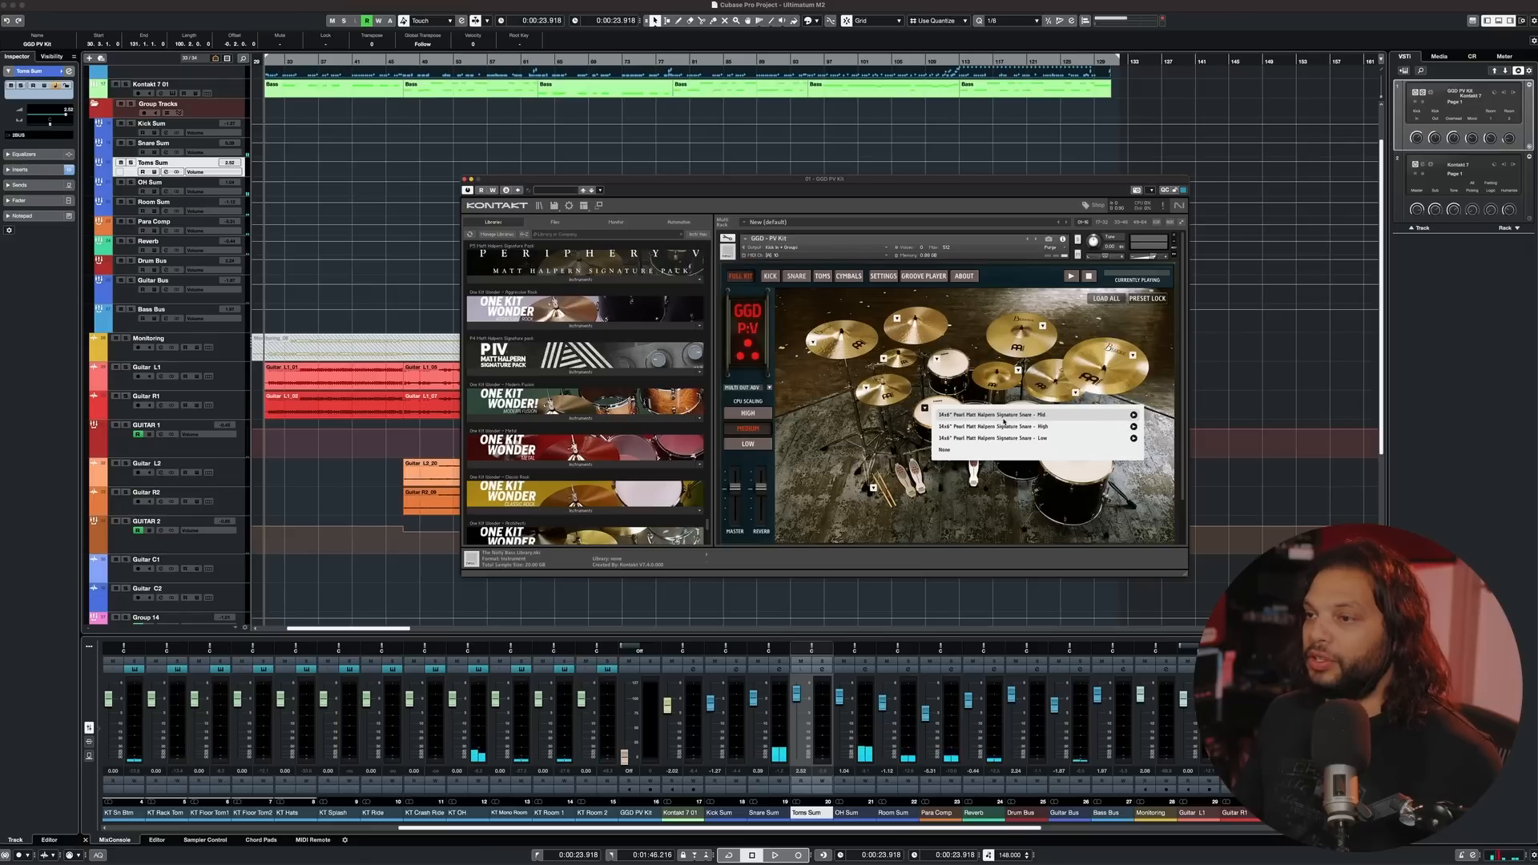
pyautogui.click(989, 416)
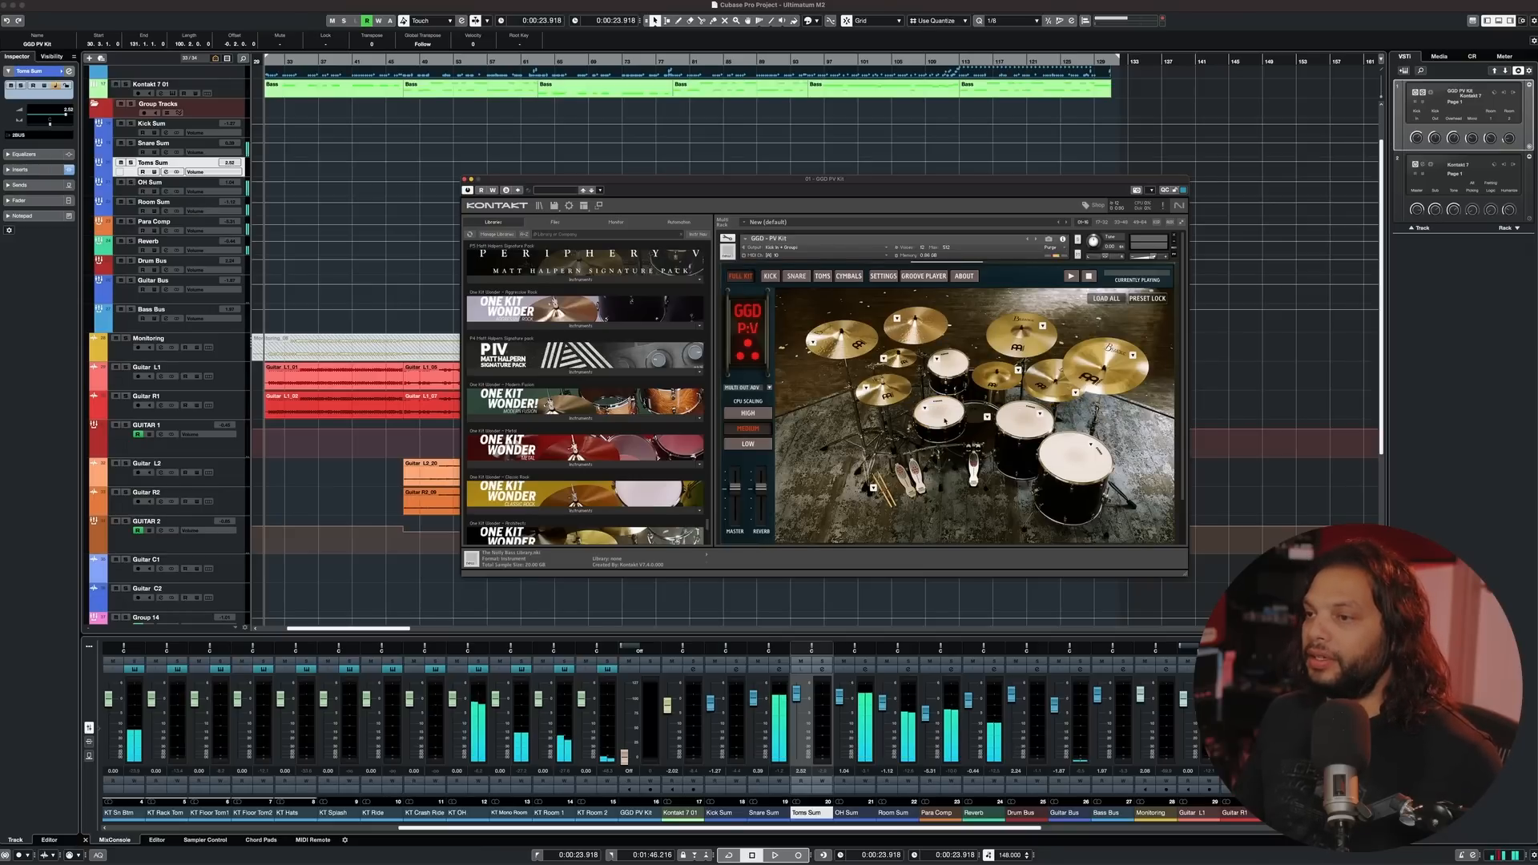
pyautogui.click(929, 412)
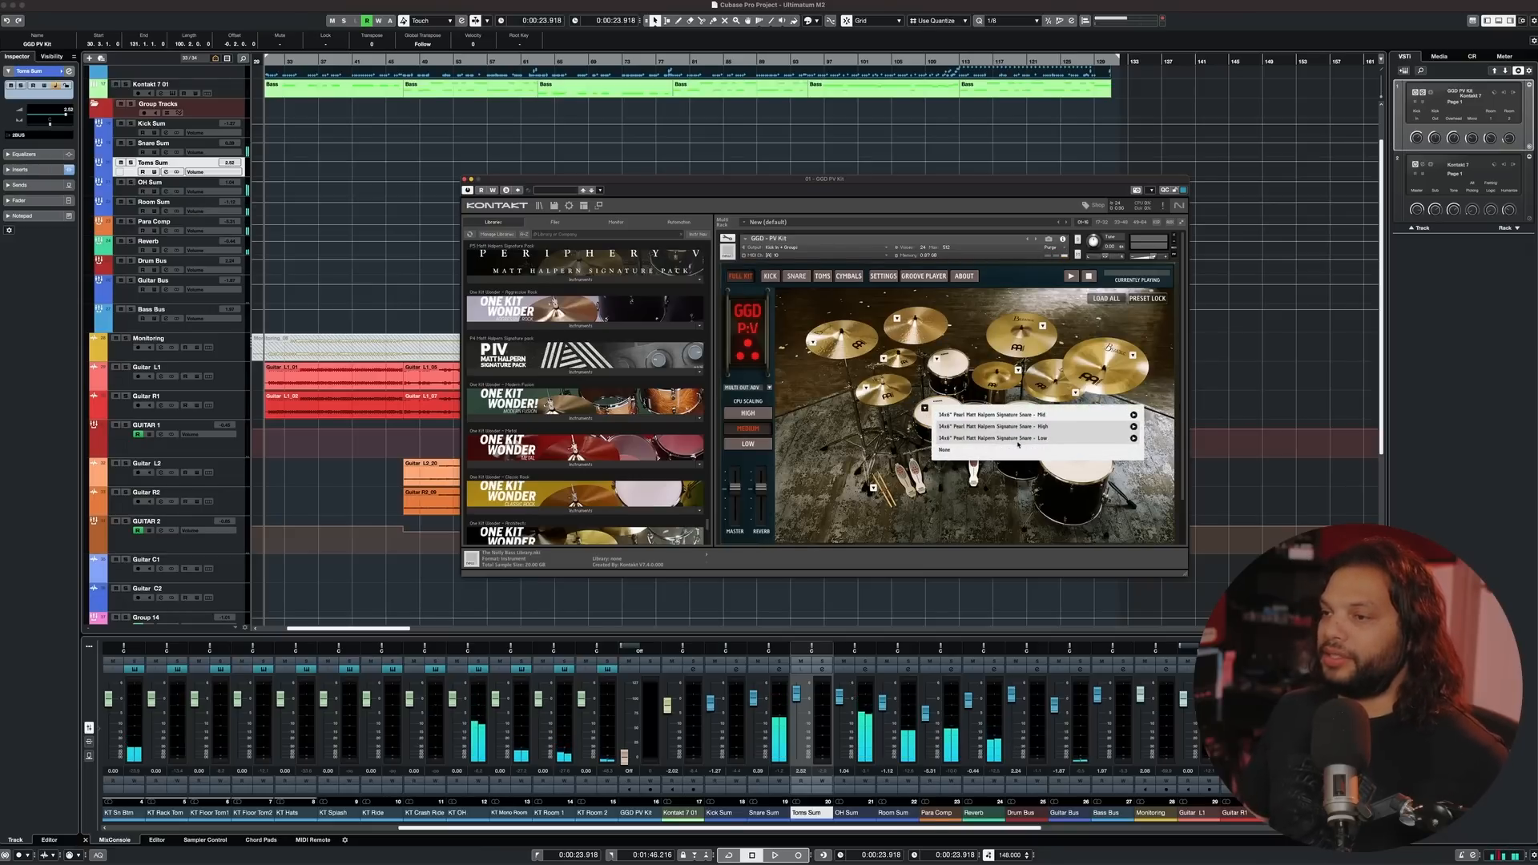
pyautogui.click(1018, 444)
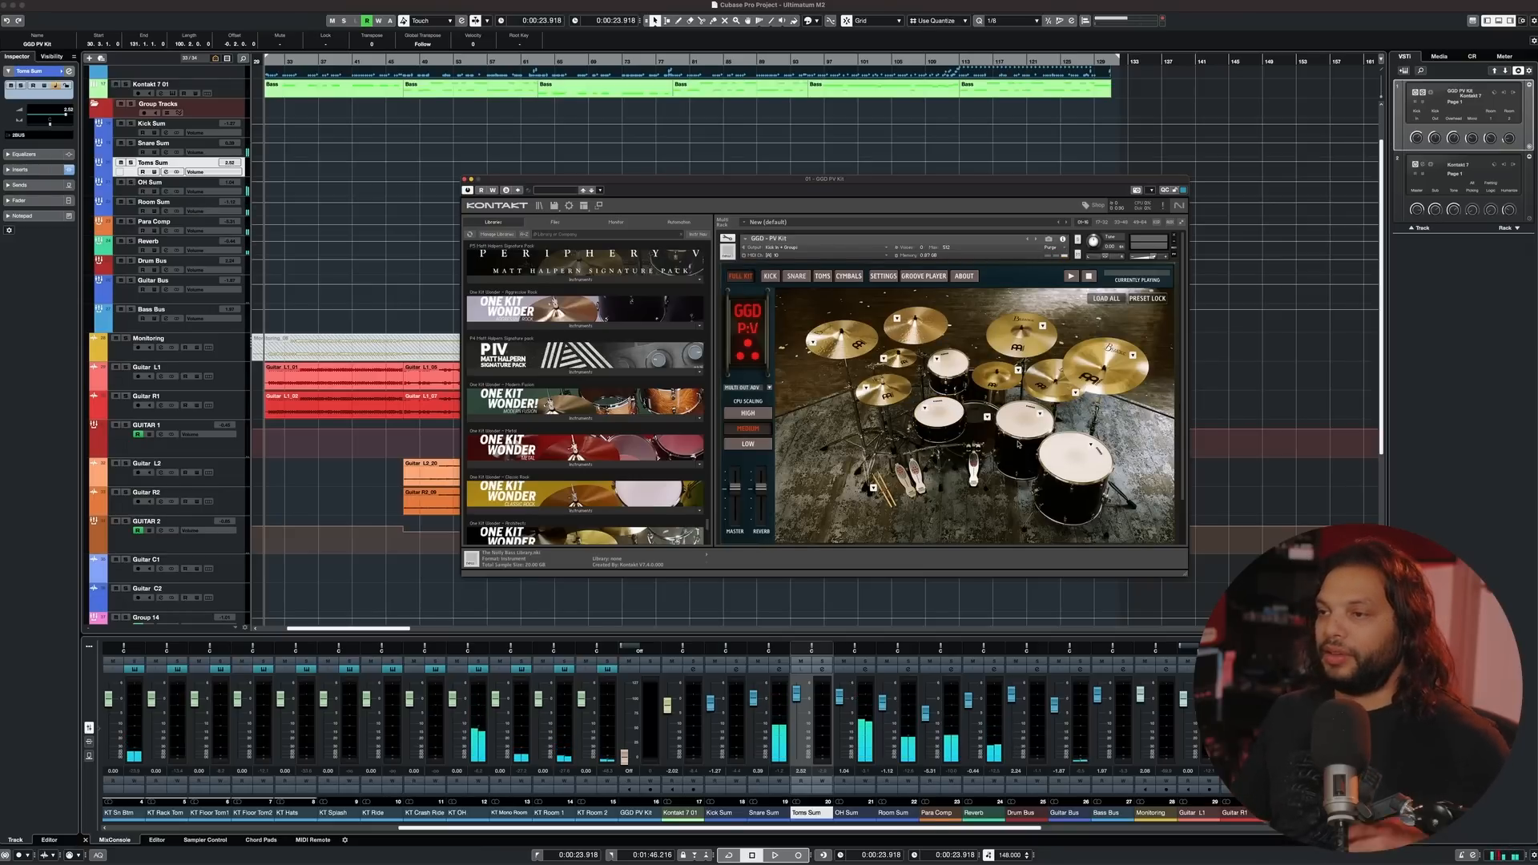
pyautogui.click(949, 422)
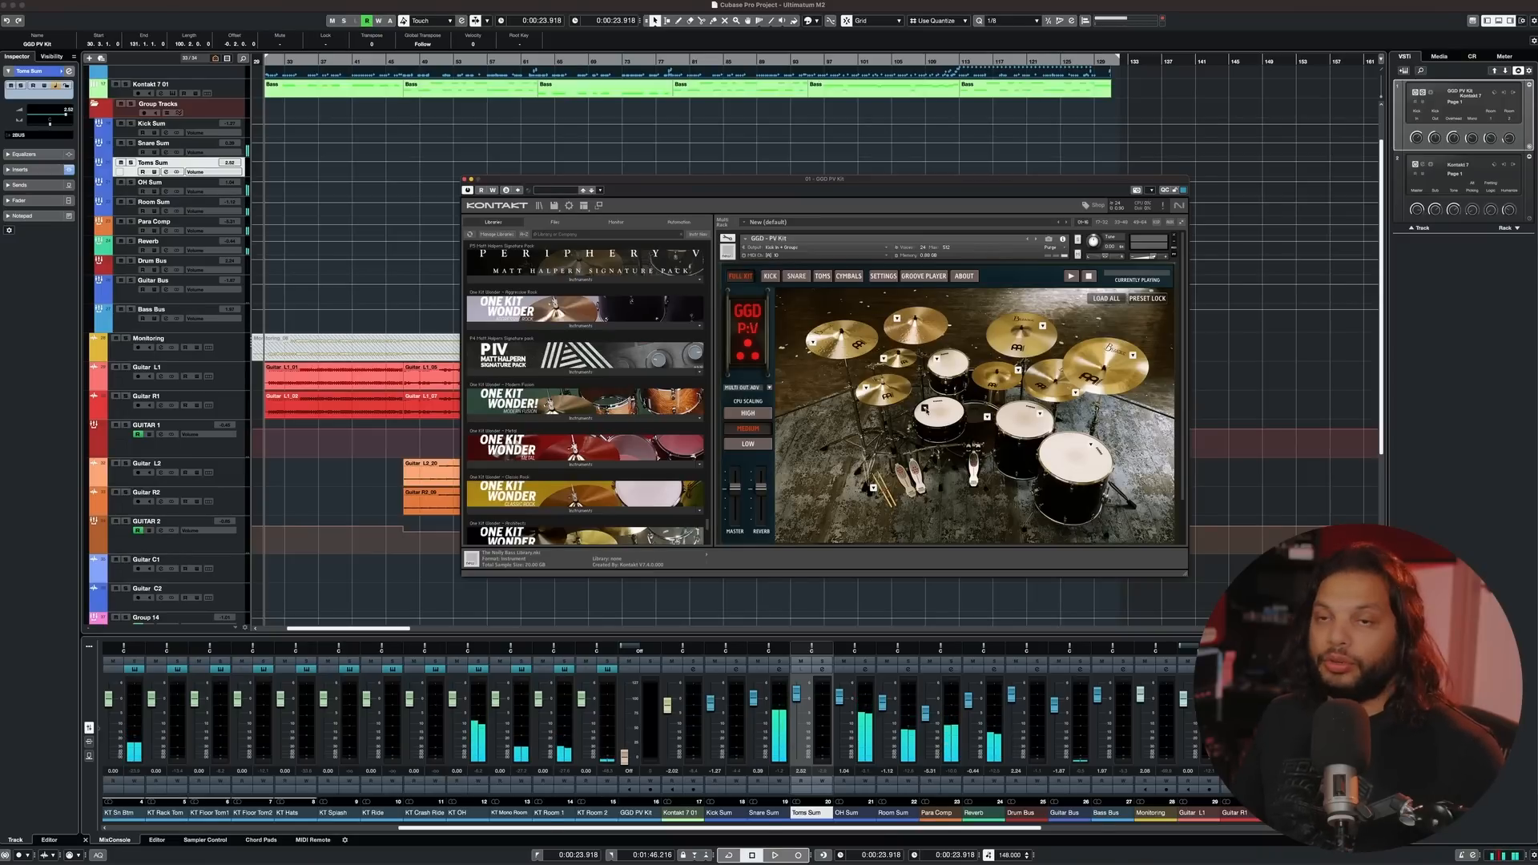
pyautogui.click(925, 408)
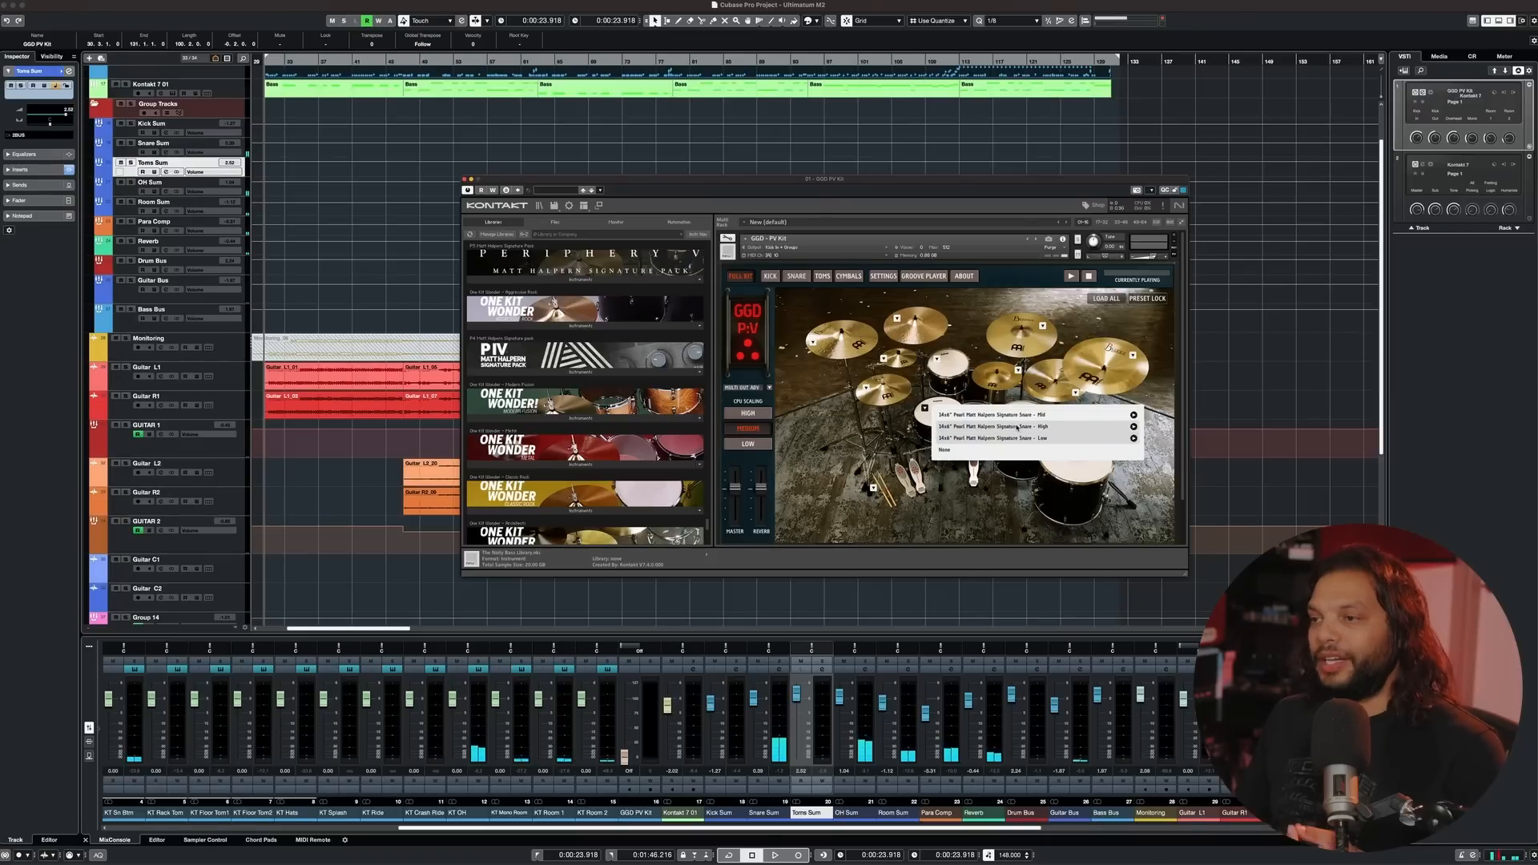
pyautogui.click(1025, 418)
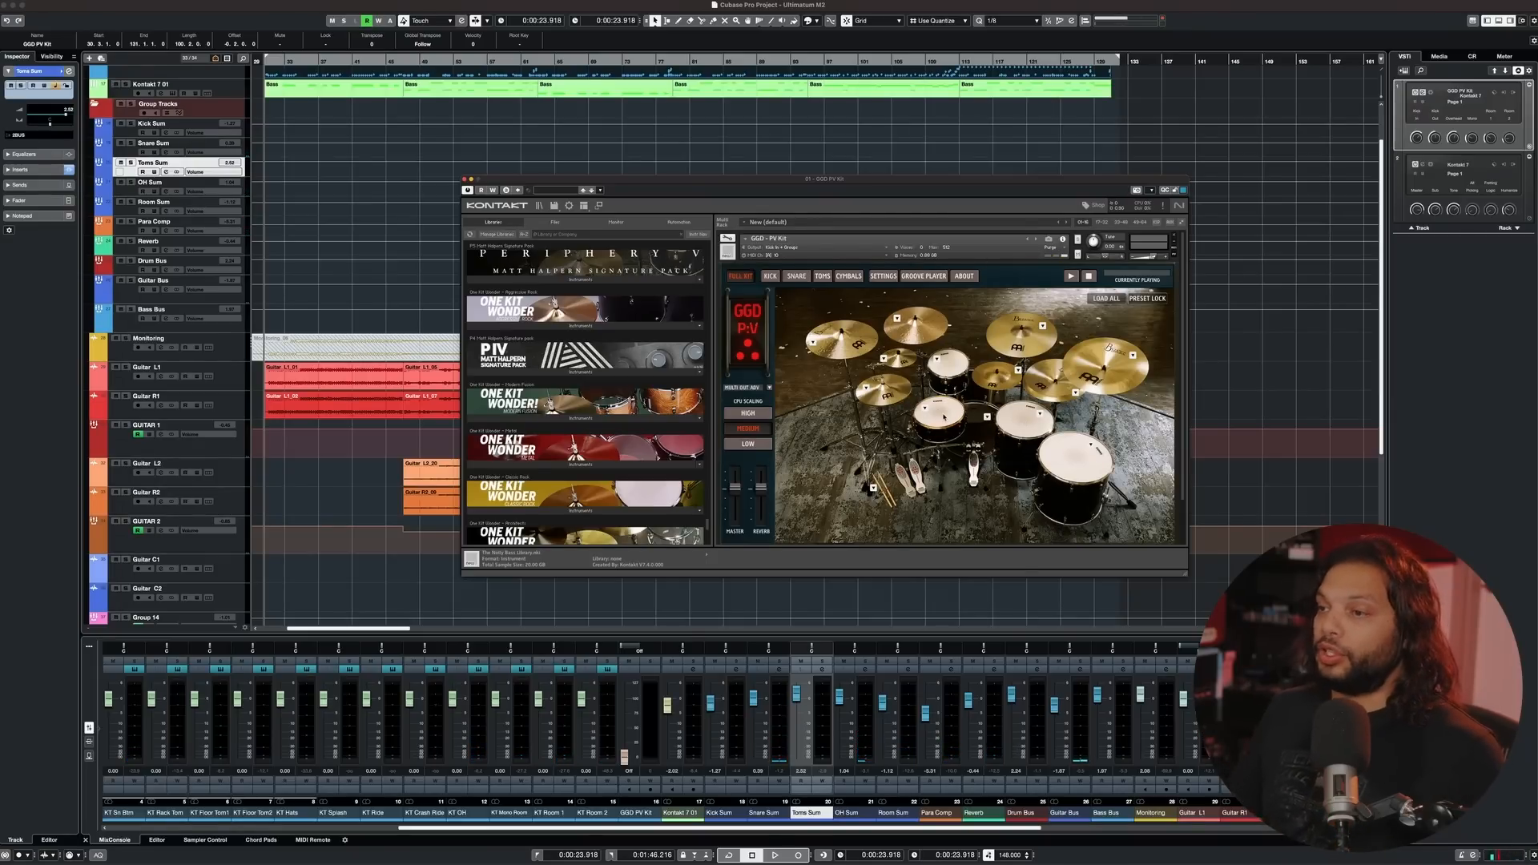
# - Audition the rack tom and both floor toms of the kit
pyautogui.click(954, 366)
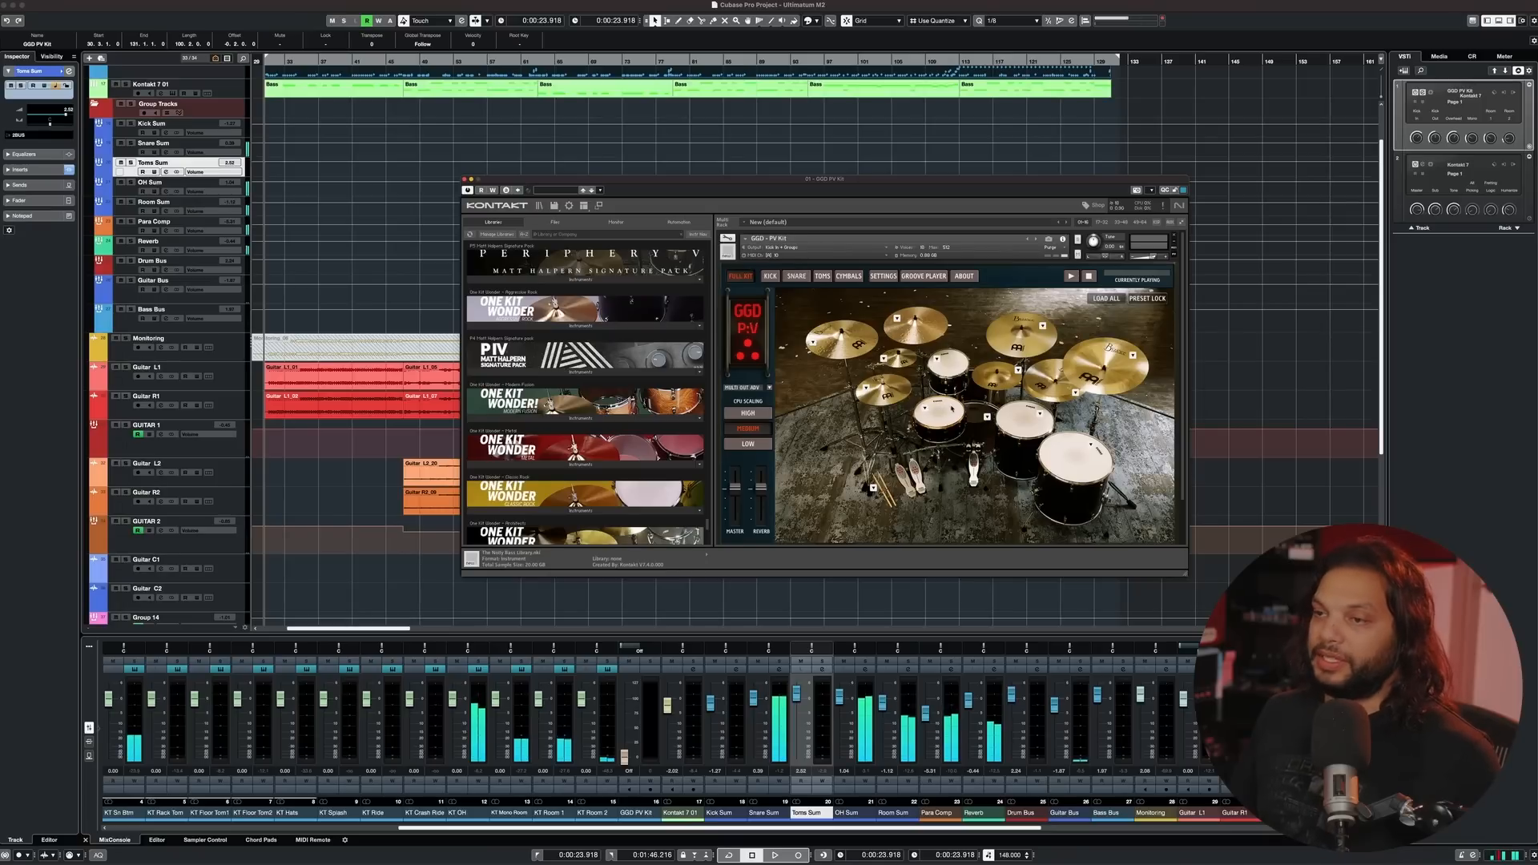
pyautogui.click(954, 366)
pyautogui.click(1025, 418)
pyautogui.click(1065, 455)
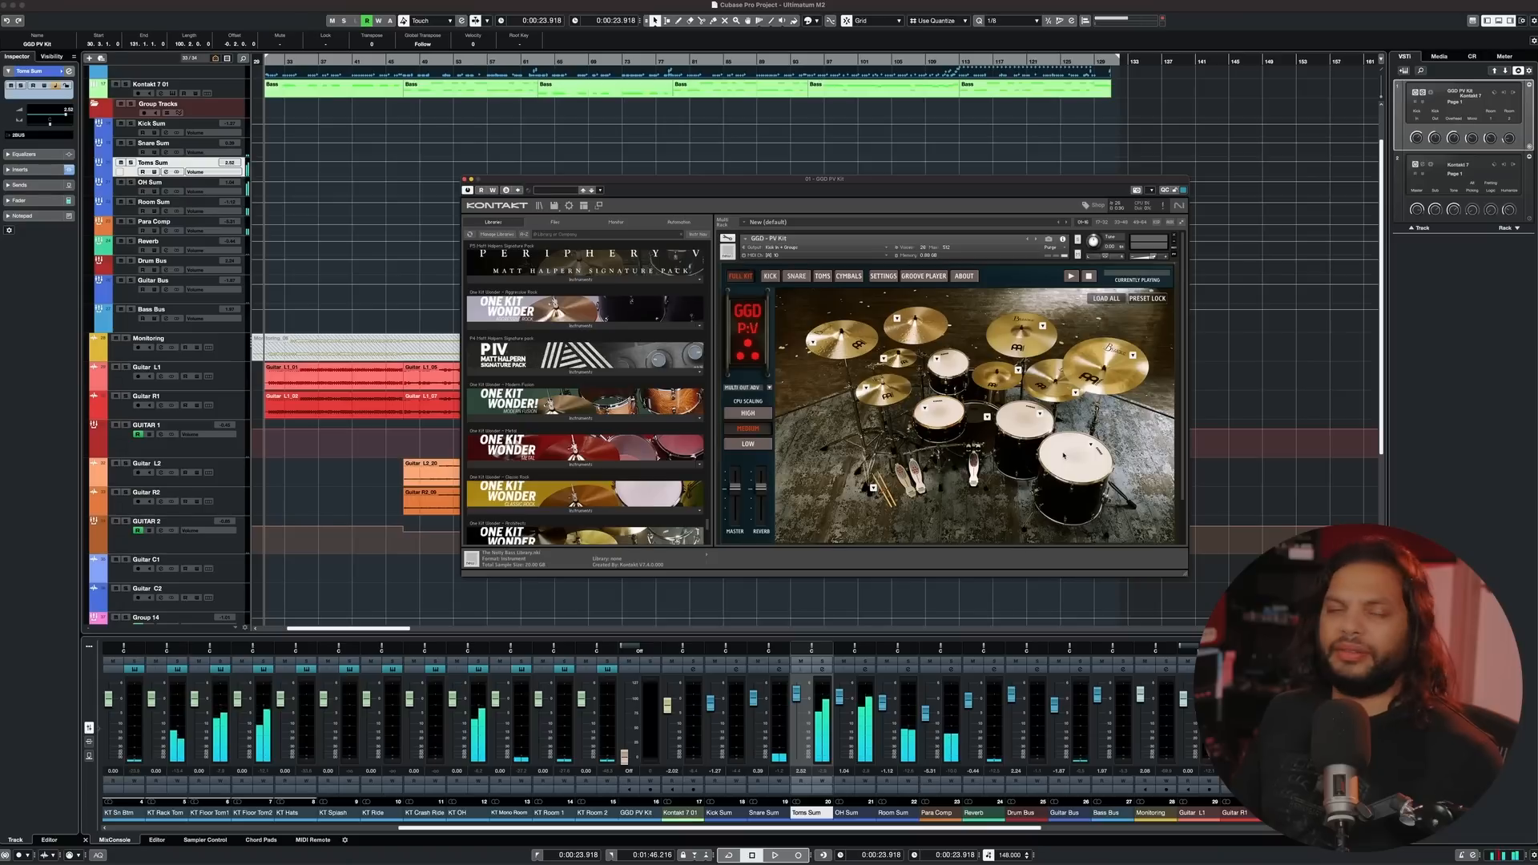
# - Audition the kick drum and compare the Pearl Reference and Pearl Masters Birch kick options
pyautogui.click(976, 437)
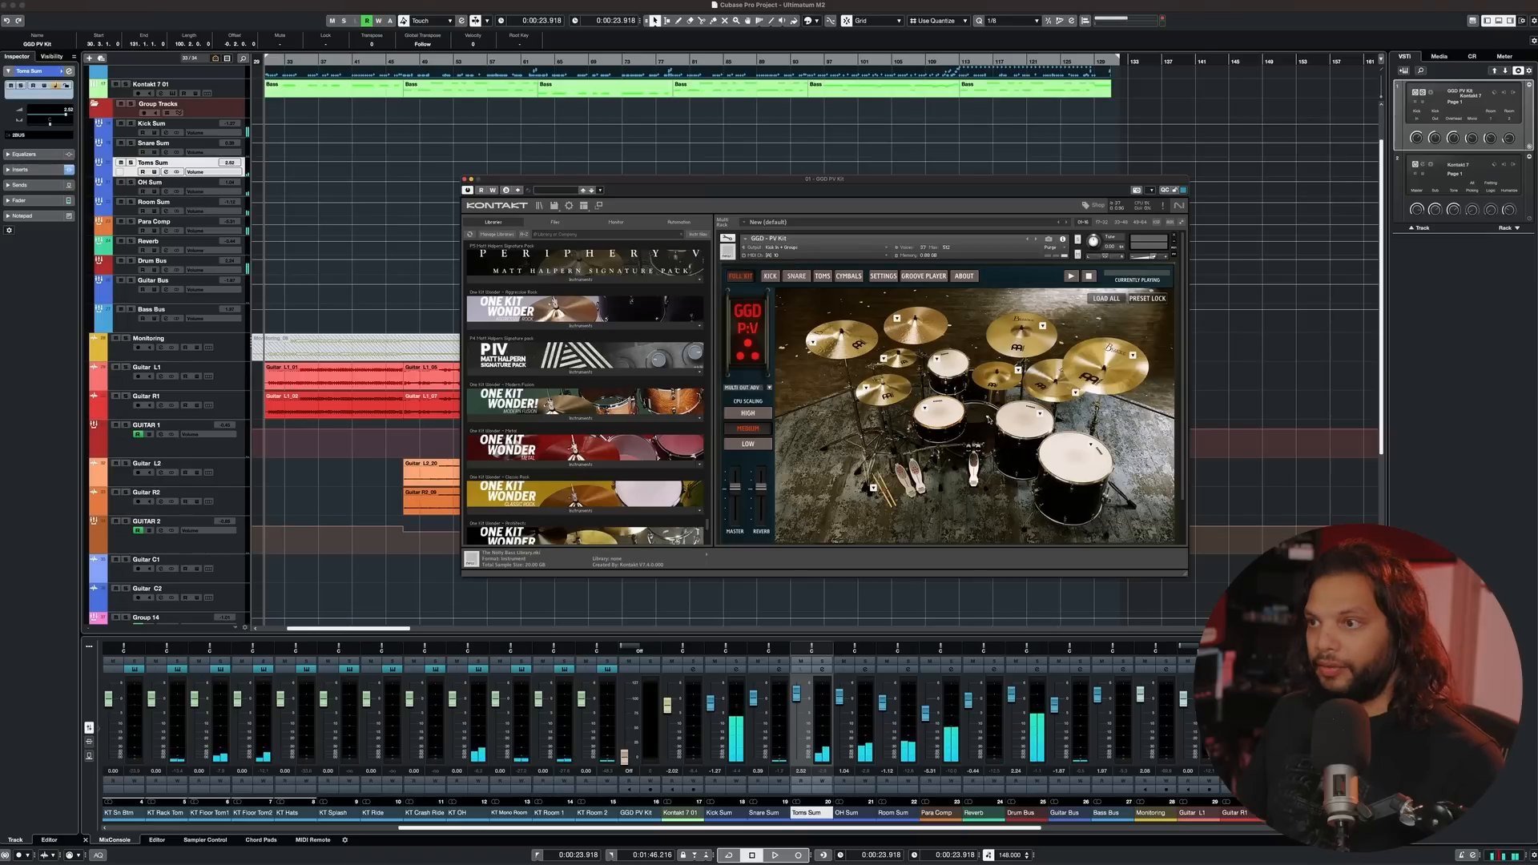
pyautogui.click(948, 413)
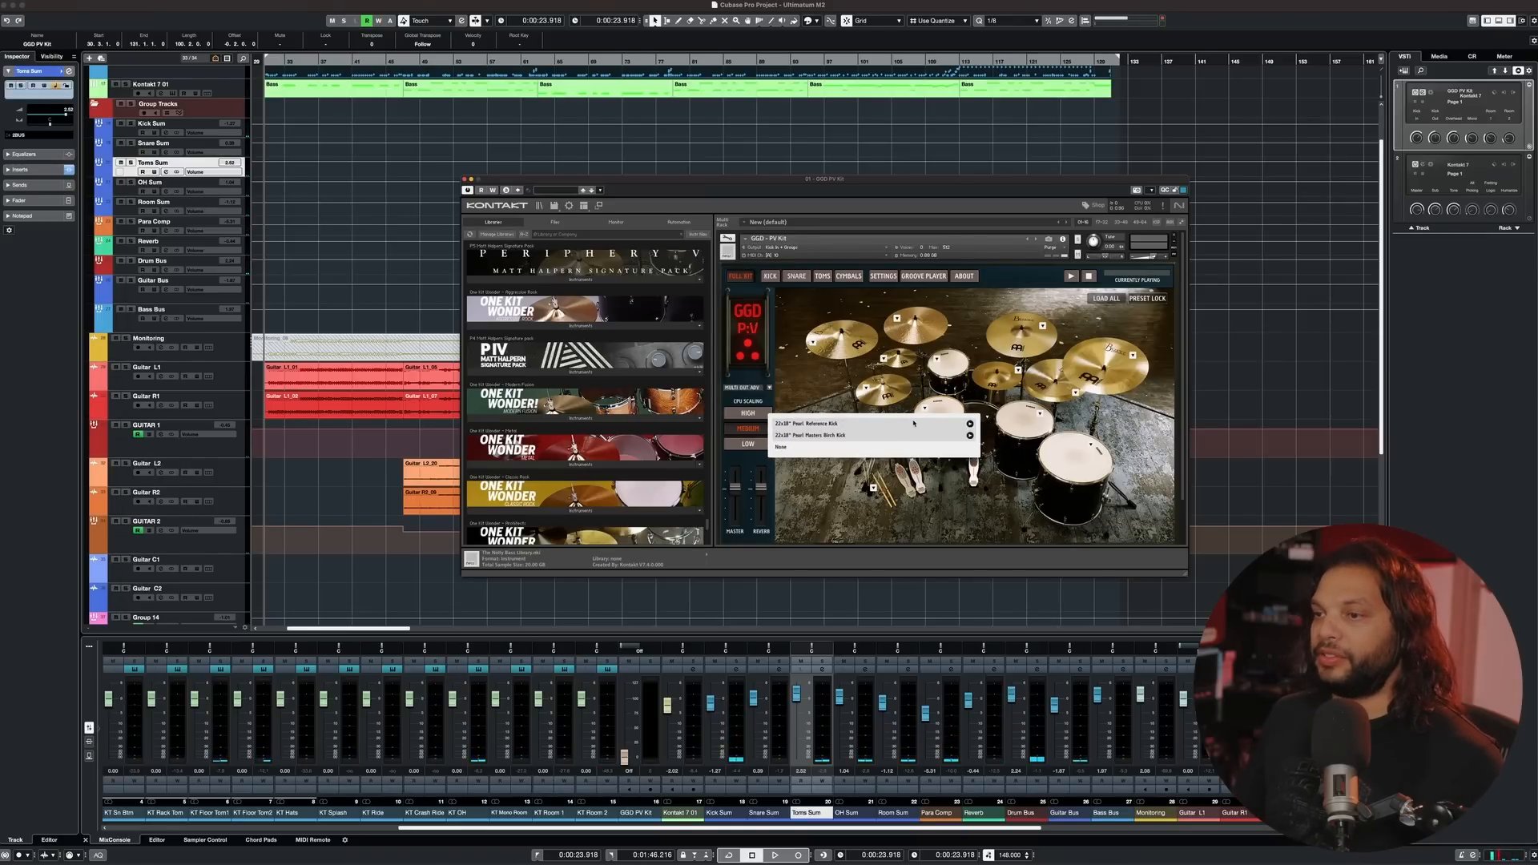
pyautogui.click(914, 423)
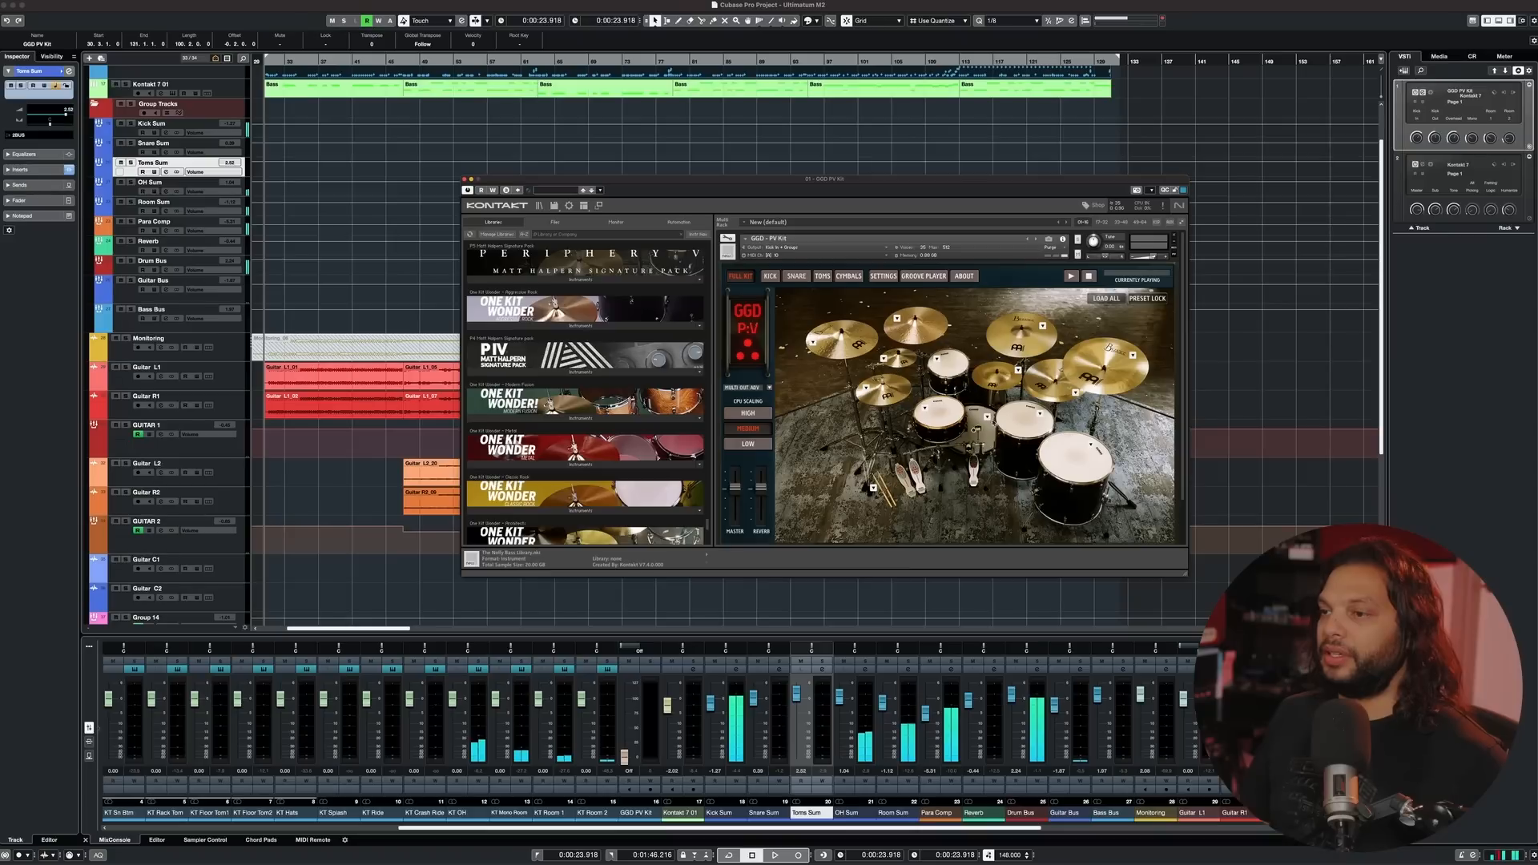
pyautogui.click(985, 417)
pyautogui.click(973, 434)
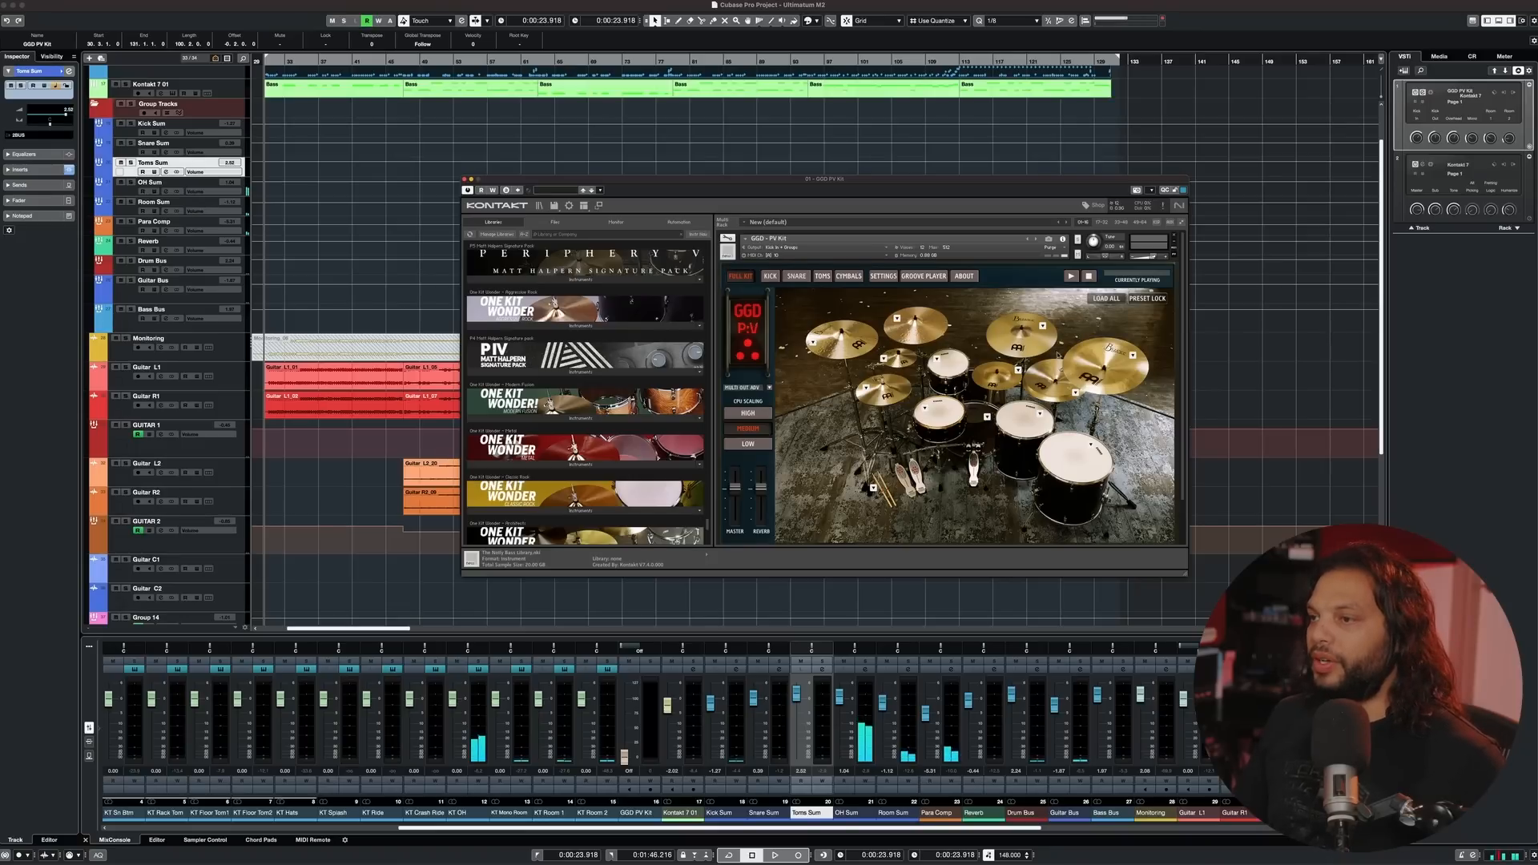
# - Audition the cymbals of the kit
pyautogui.click(1006, 375)
pyautogui.click(912, 350)
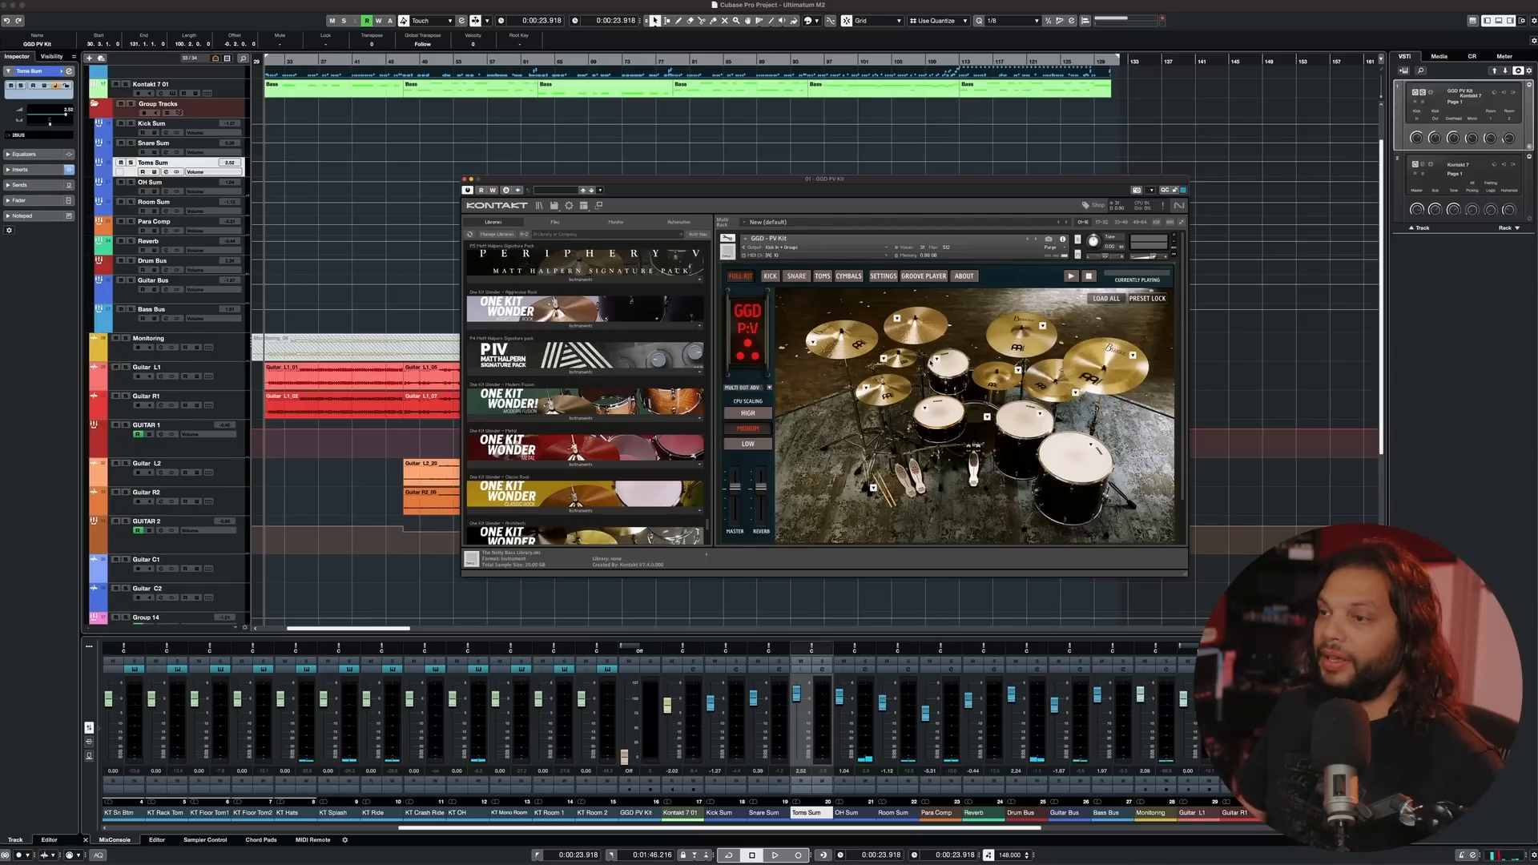
pyautogui.click(912, 350)
pyautogui.click(912, 350)
pyautogui.click(912, 350)
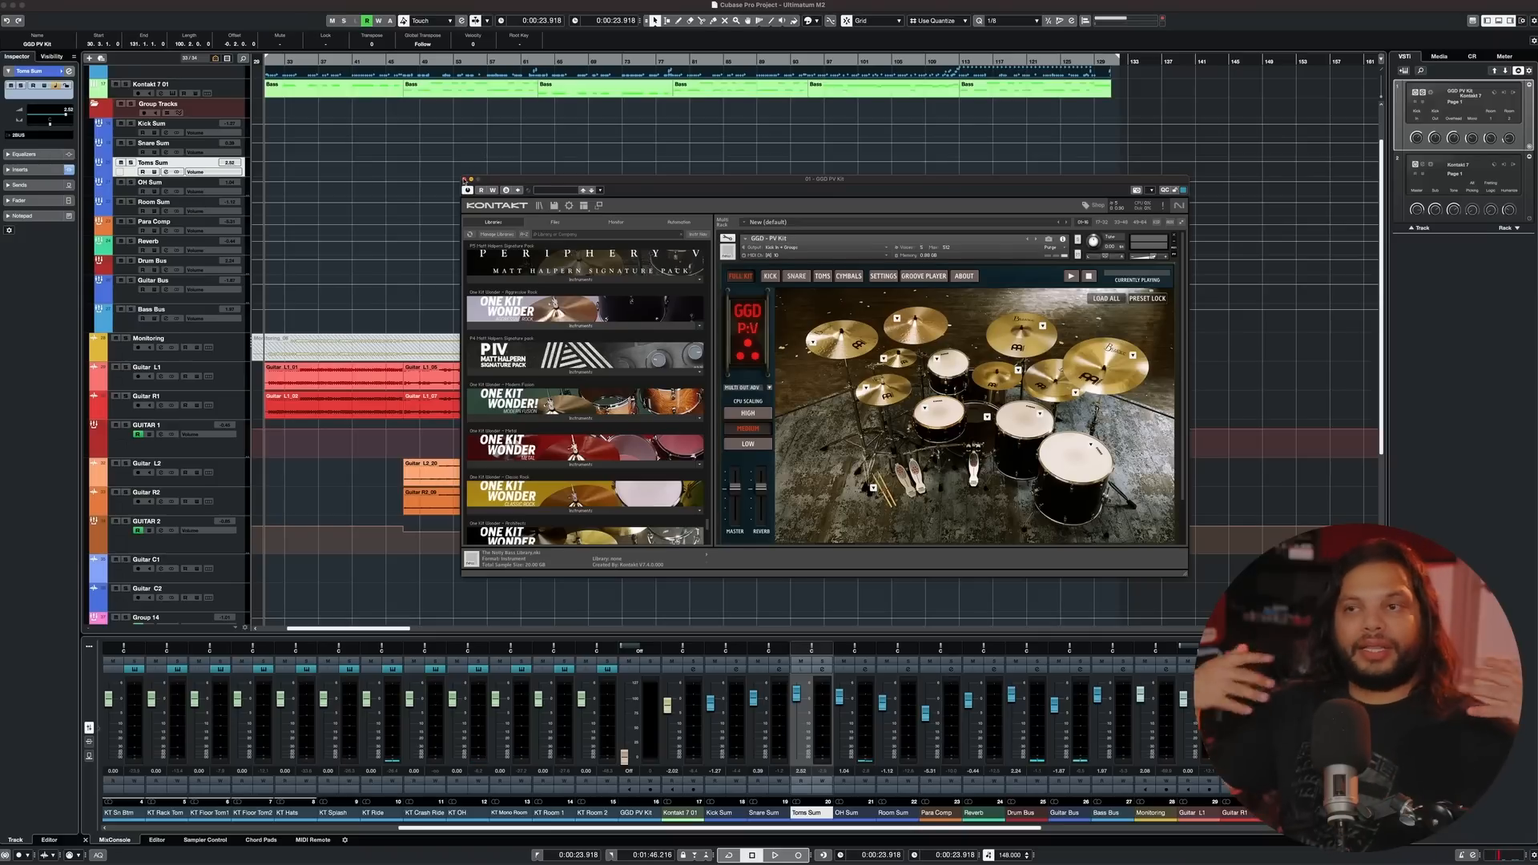
# - Close the Kontakt window and play the full mix from the start of the song
pyautogui.click(465, 180)
pyautogui.scroll(2, 343, 147)
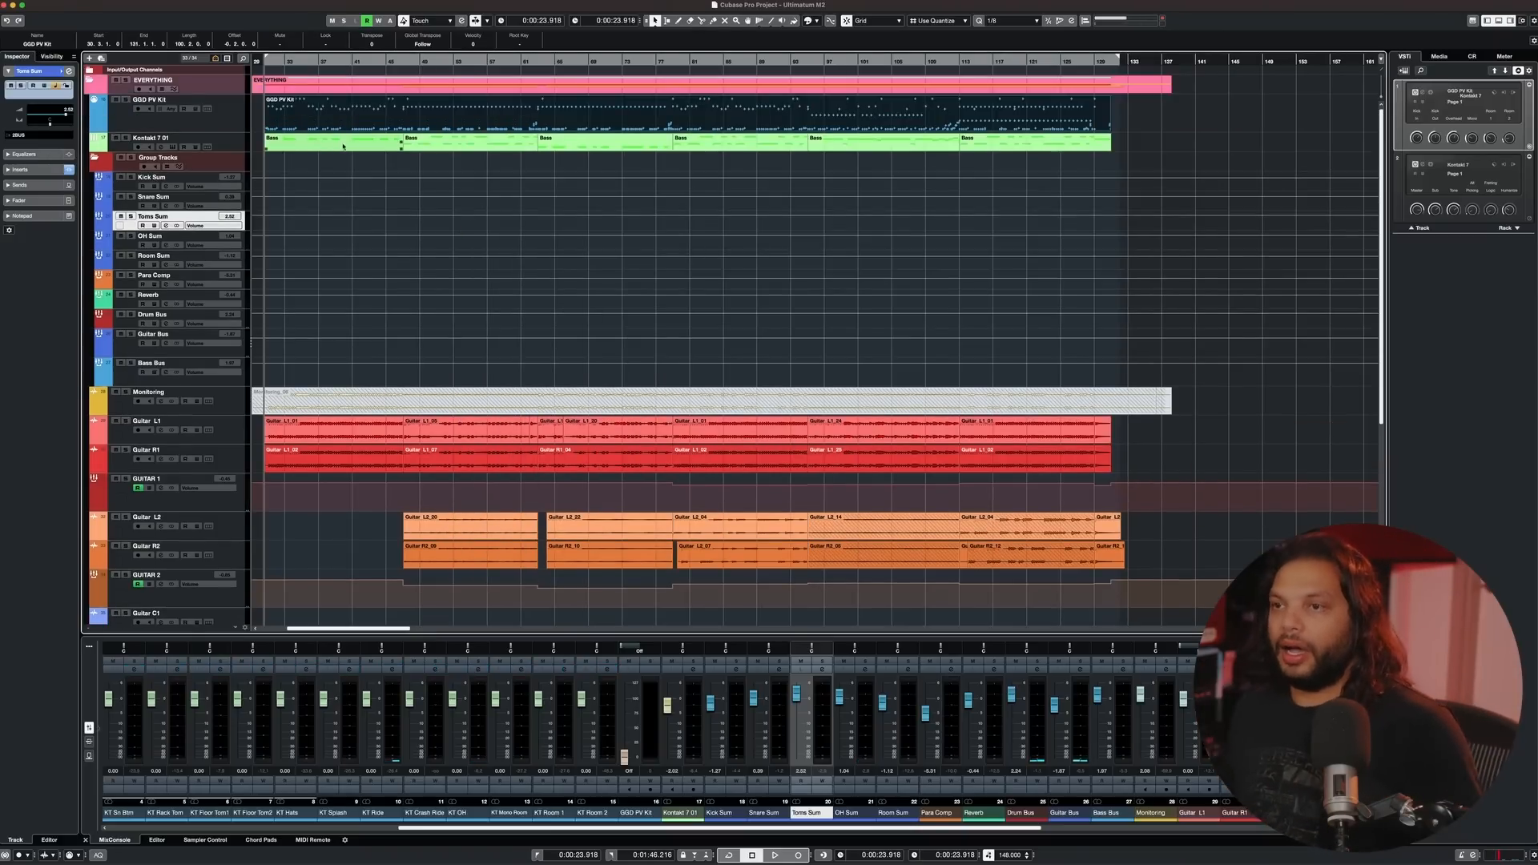
pyautogui.press('h')
pyautogui.press('h')
pyautogui.press('h')
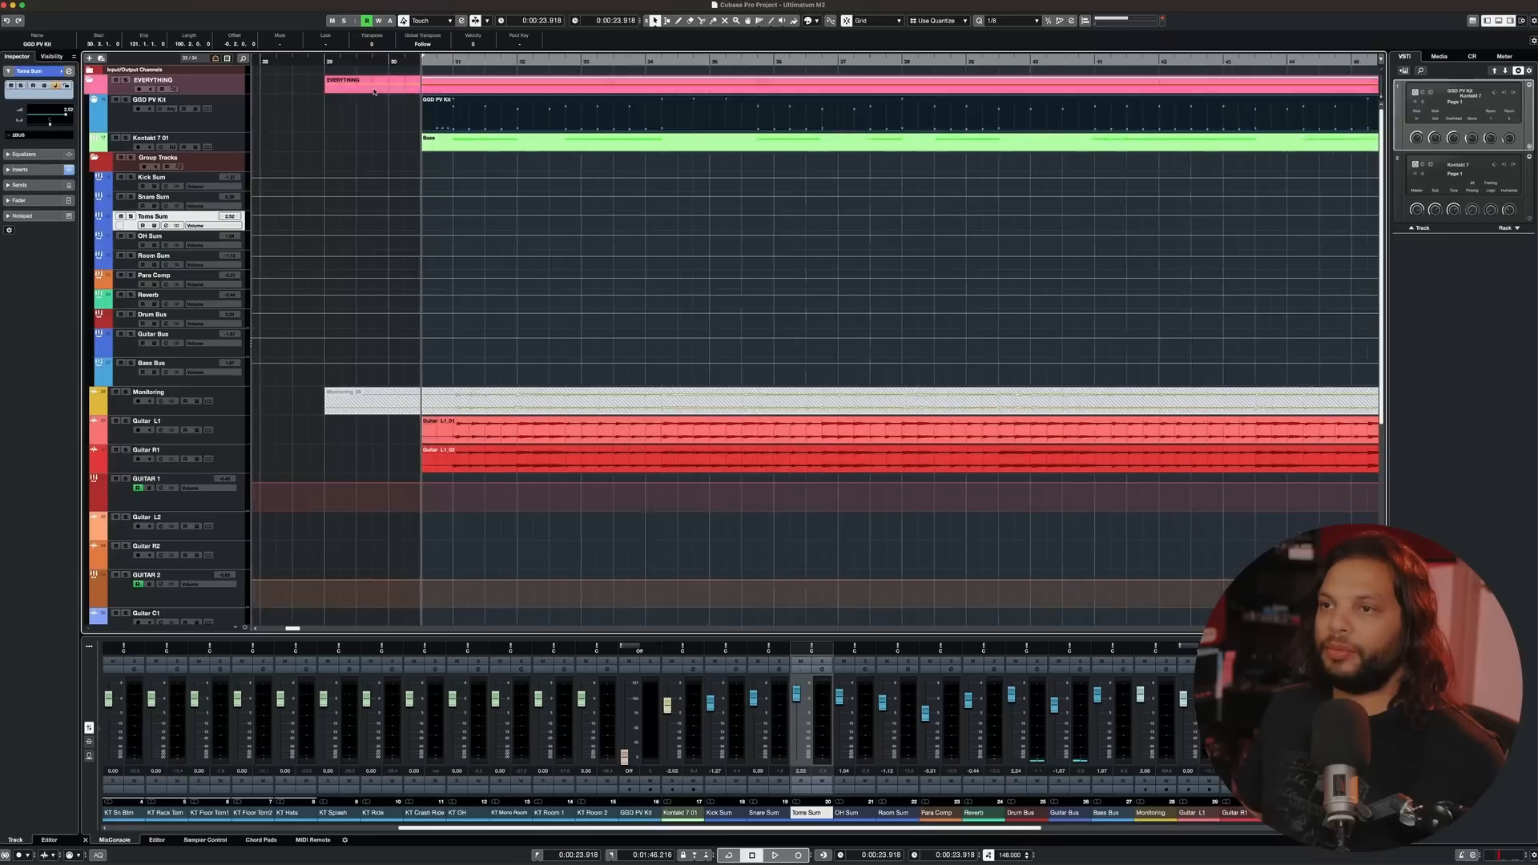
pyautogui.press('space')
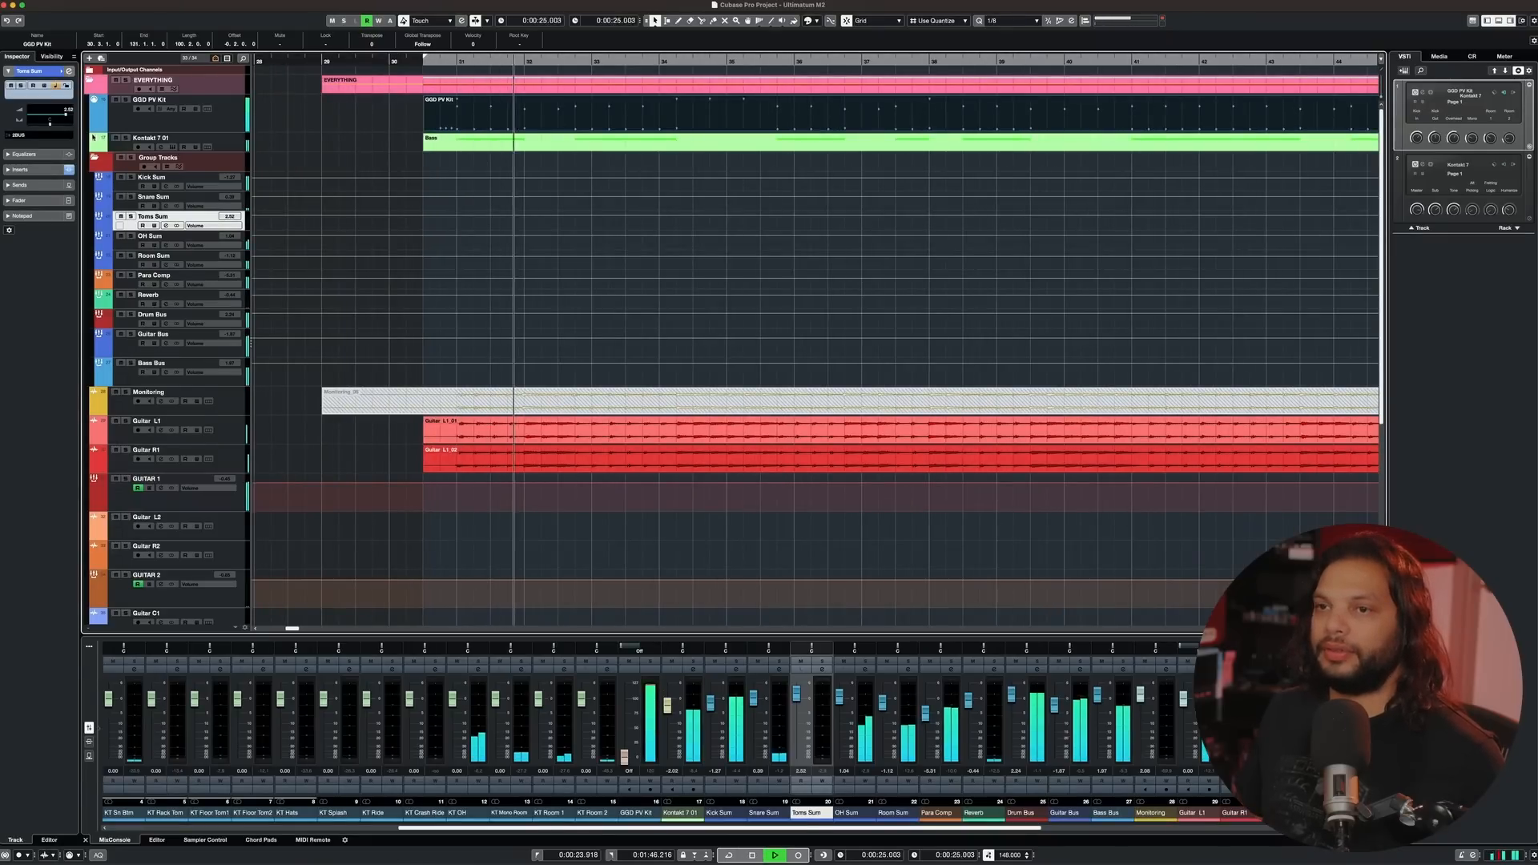
# - Solo the GGD PV Kit track, play the drums on their own from the song's start, and stop
pyautogui.click(125, 100)
pyautogui.press('space')
pyautogui.press('space')
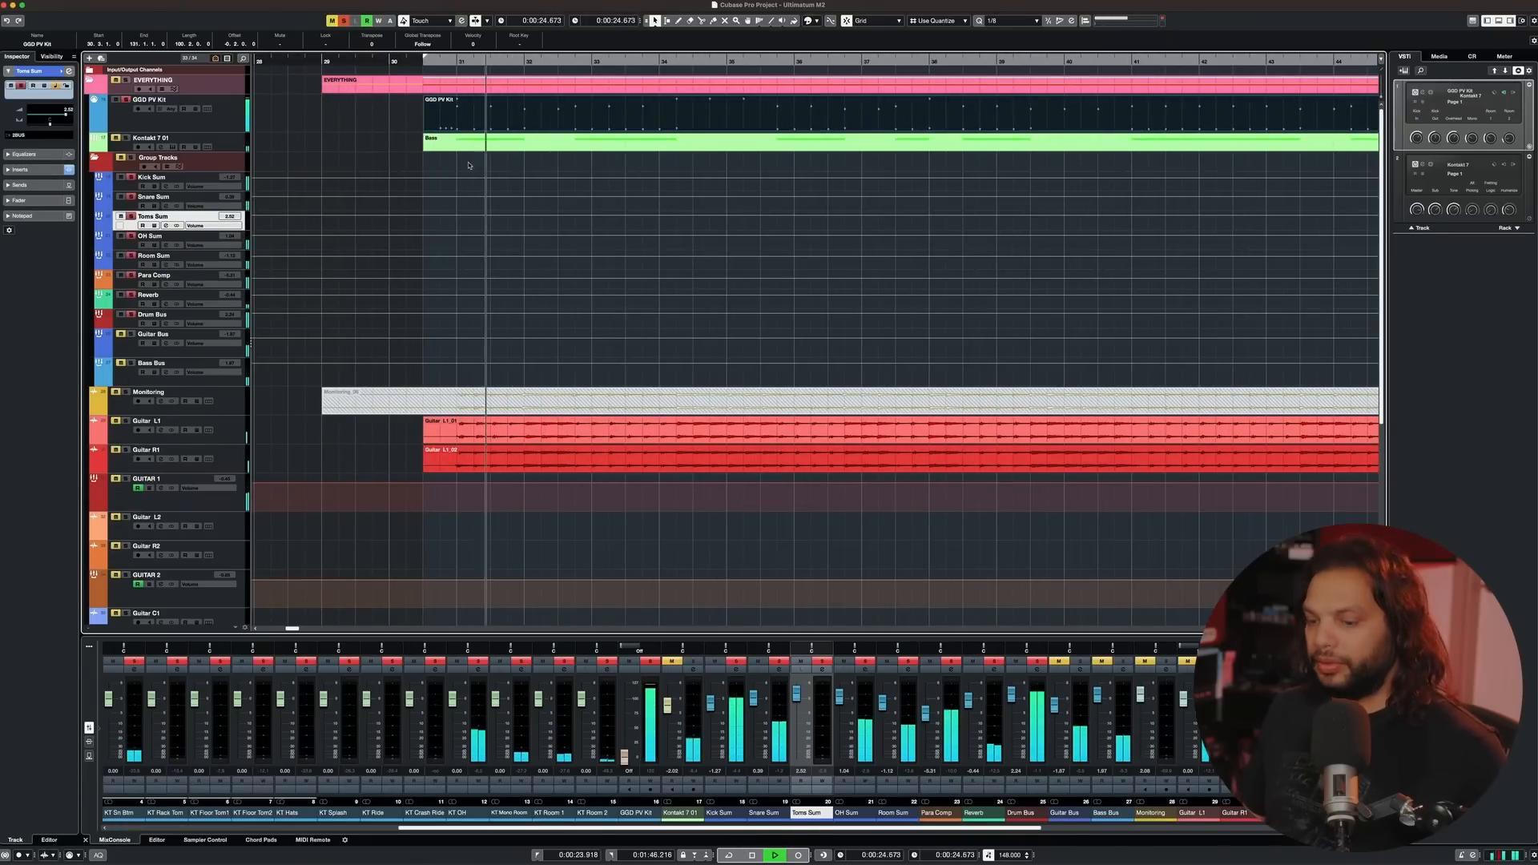
pyautogui.press('space')
# - Show and hide the MixConsole window, and select the GGD PV Kit track
pyautogui.press('Return')
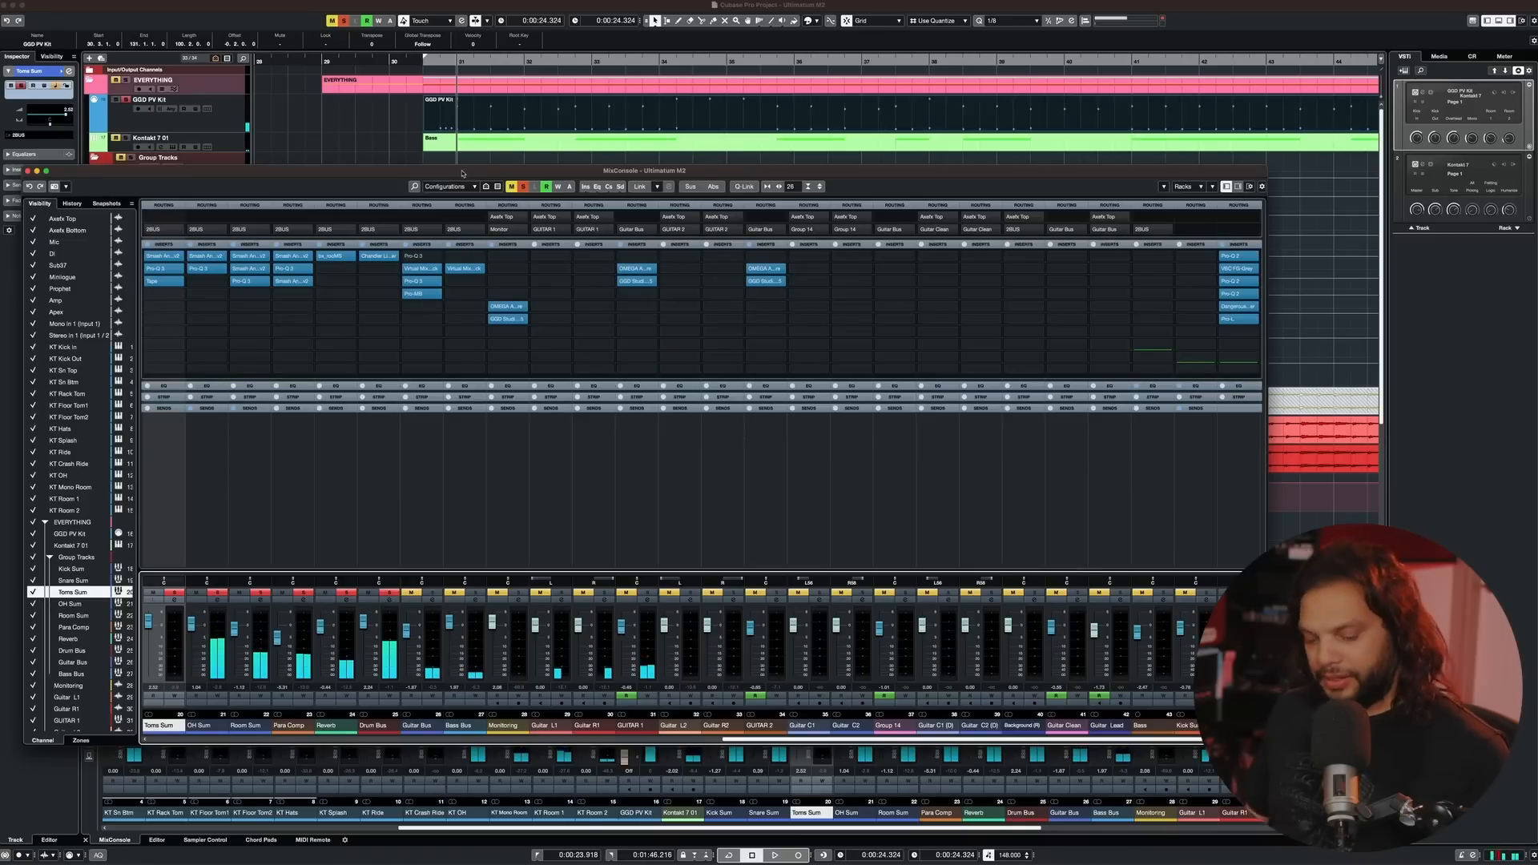
pyautogui.press('Return')
pyautogui.click(173, 114)
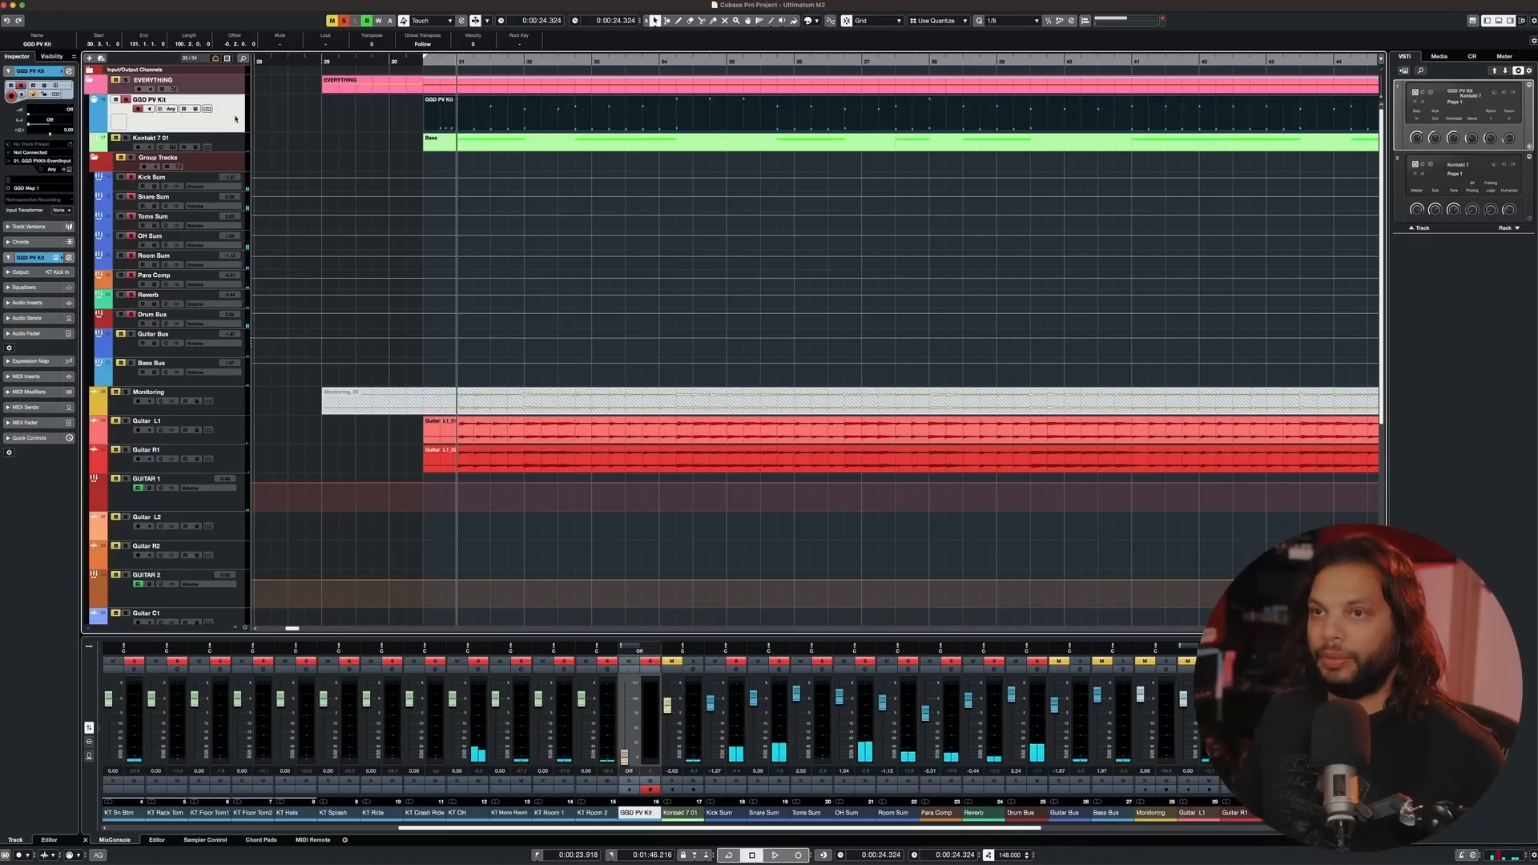
# - Open the GGD PV Kit's Kontakt window, move it up and enlarge it, and show its Outputs section
pyautogui.press('super+e')
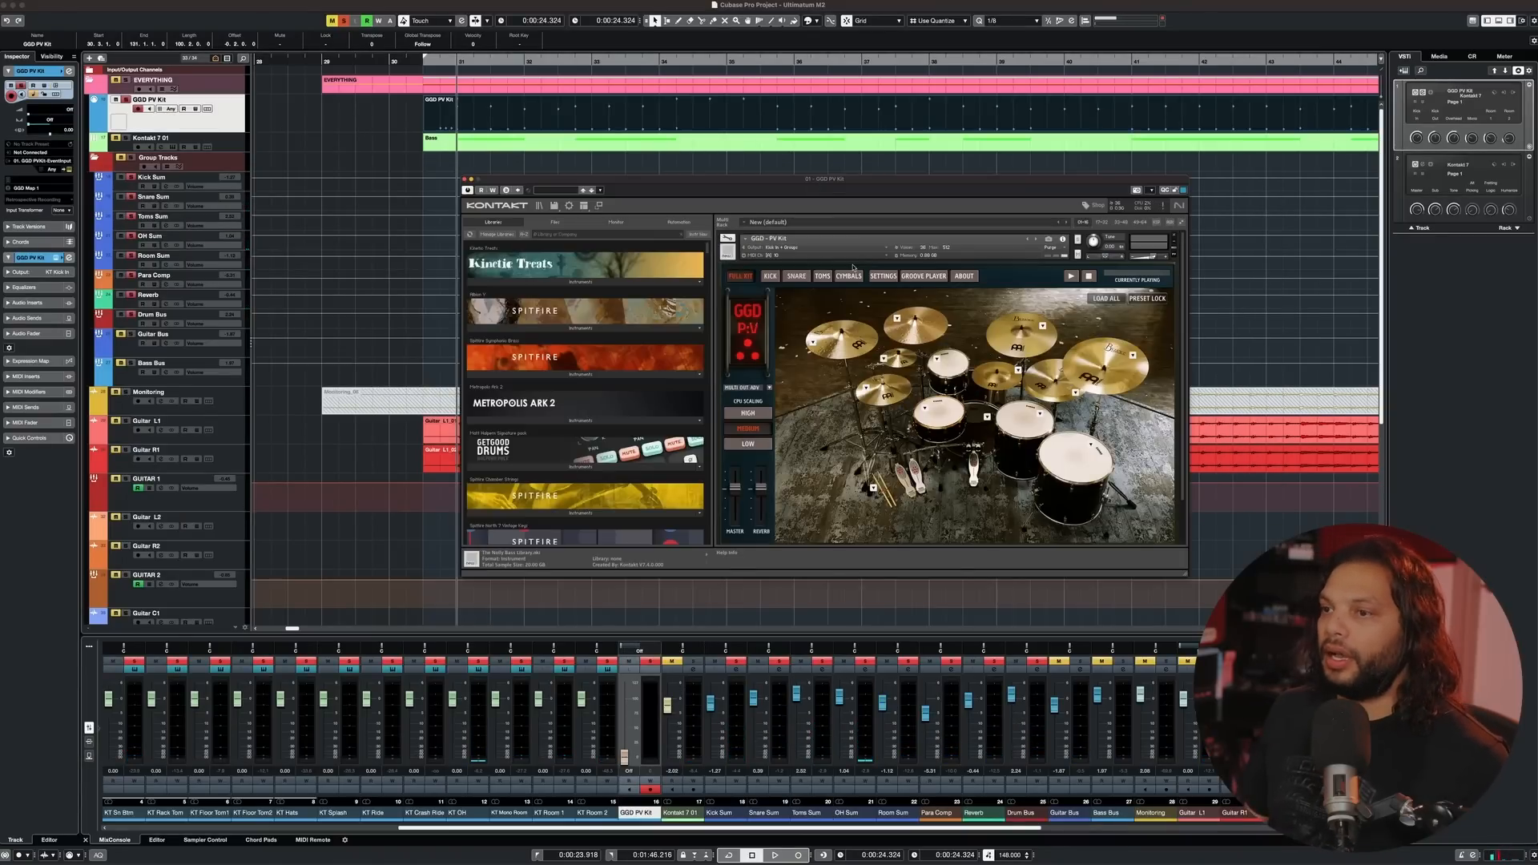
pyautogui.moveTo(781, 179); pyautogui.dragTo(785, 146)
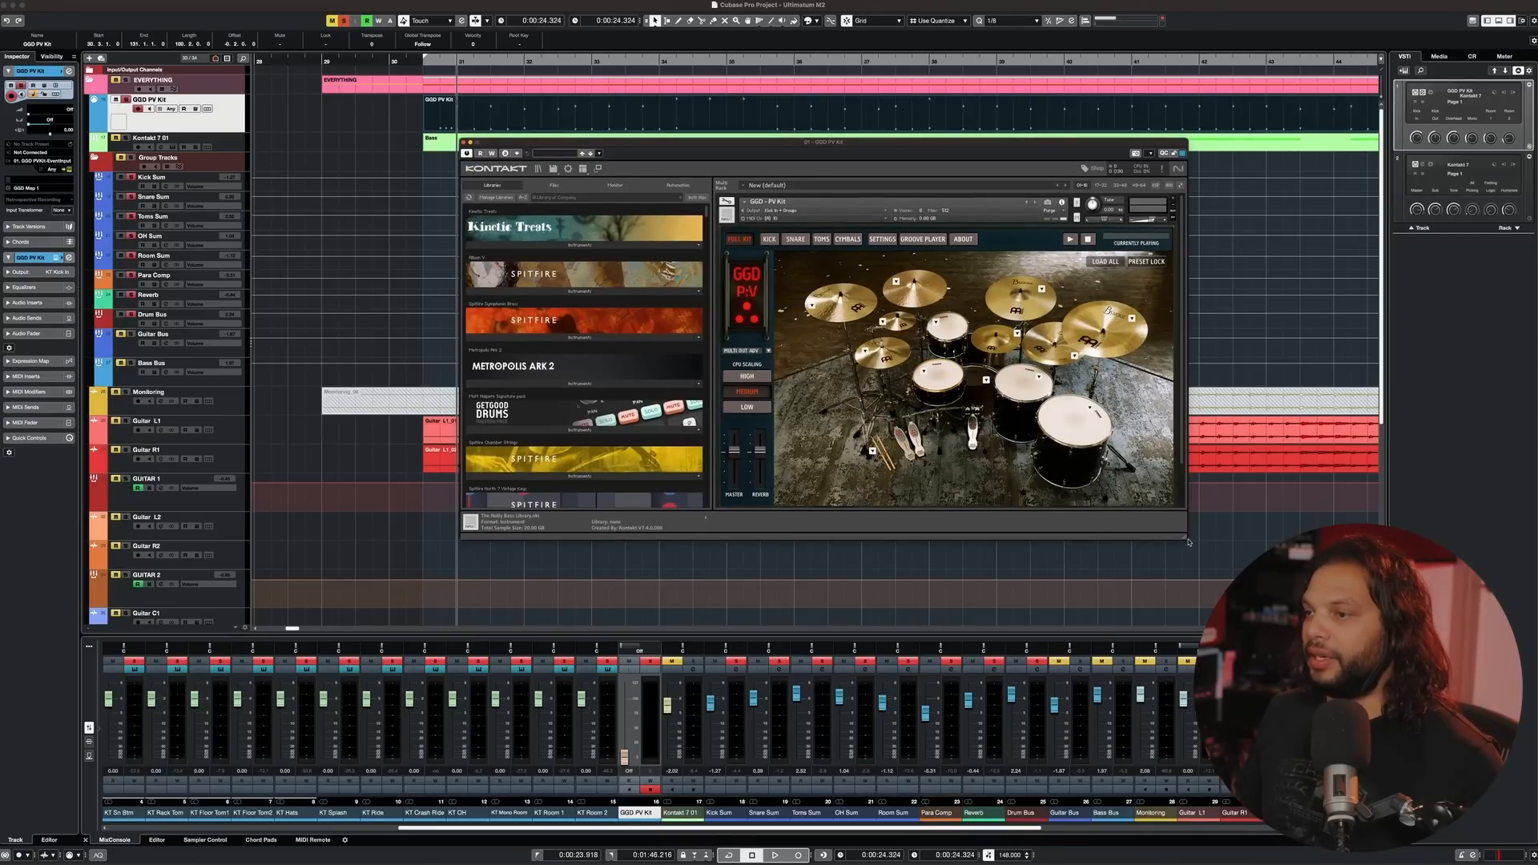
pyautogui.moveTo(1186, 541); pyautogui.dragTo(1187, 570)
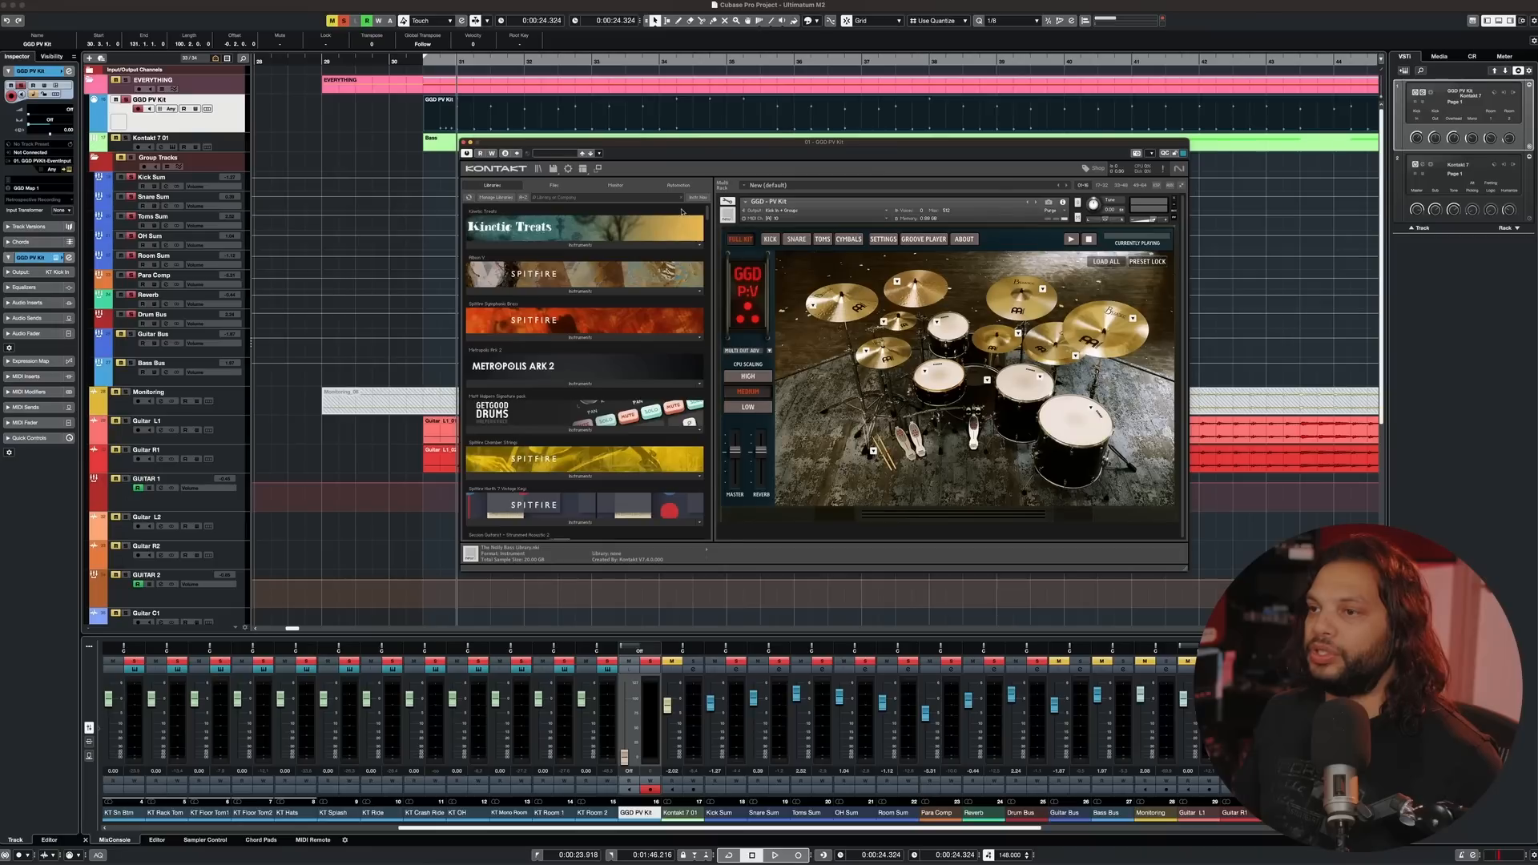
pyautogui.click(582, 168)
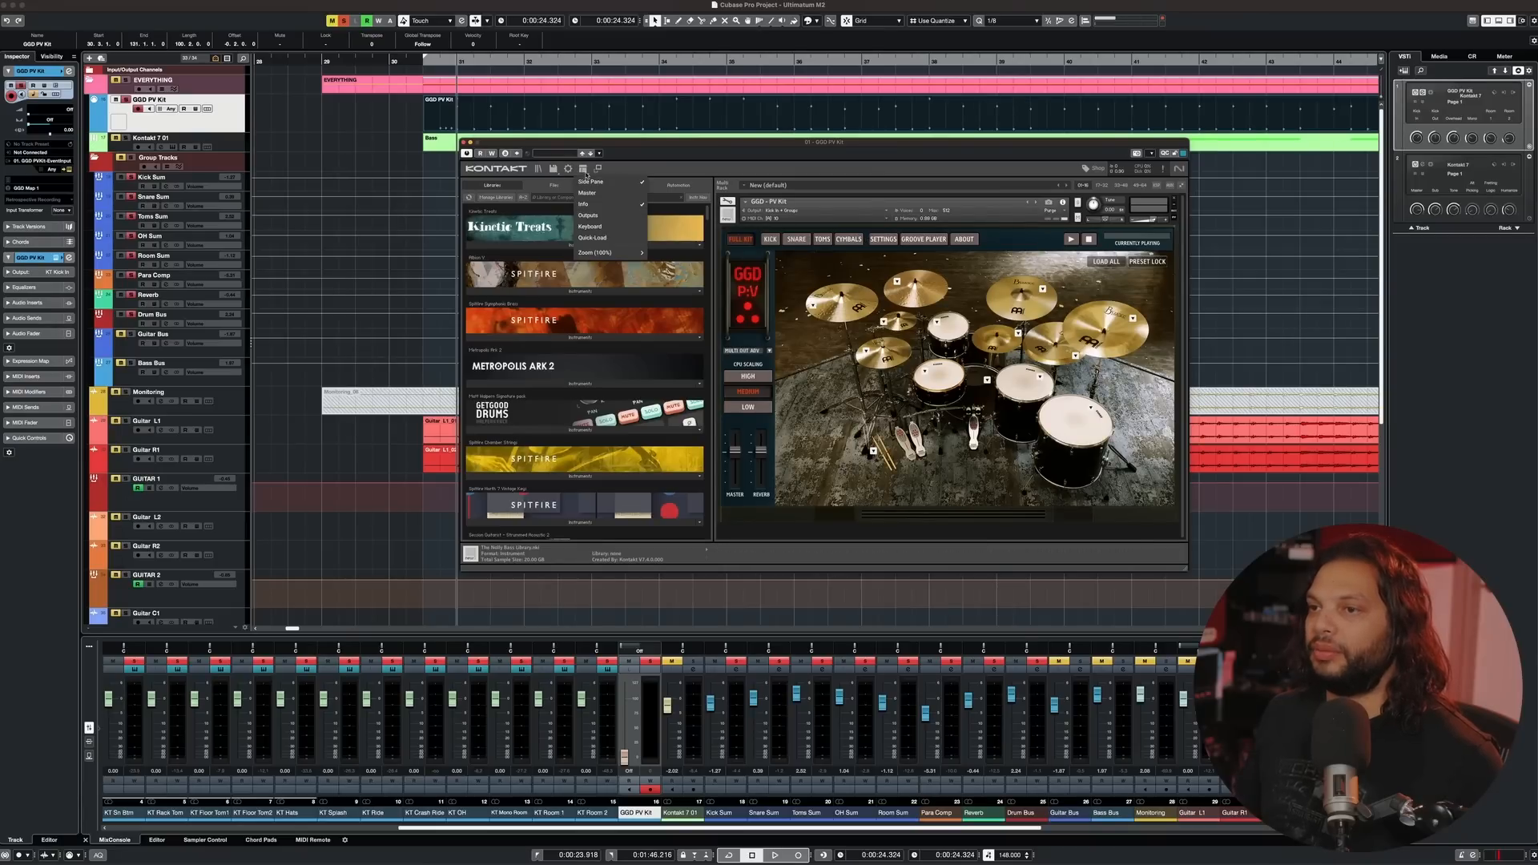
pyautogui.click(612, 216)
pyautogui.press('space')
pyautogui.press('space')
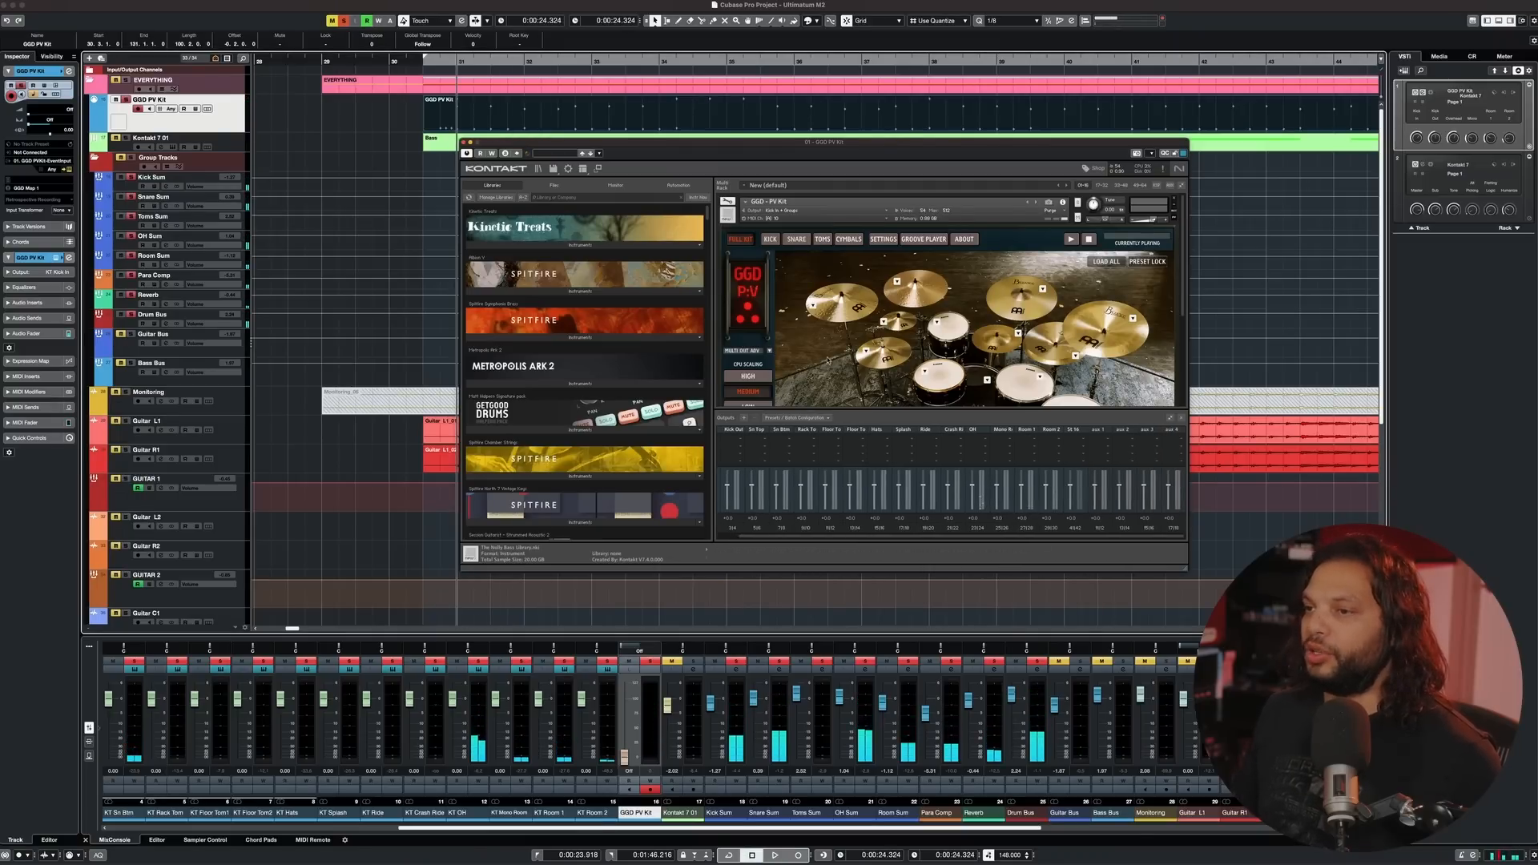
# - Examine the kit's Kick mixer page, enlarging the Kontakt window slightly, and return to the Full Kit page
pyautogui.scroll(-3, 828, 349)
pyautogui.scroll(3, 829, 349)
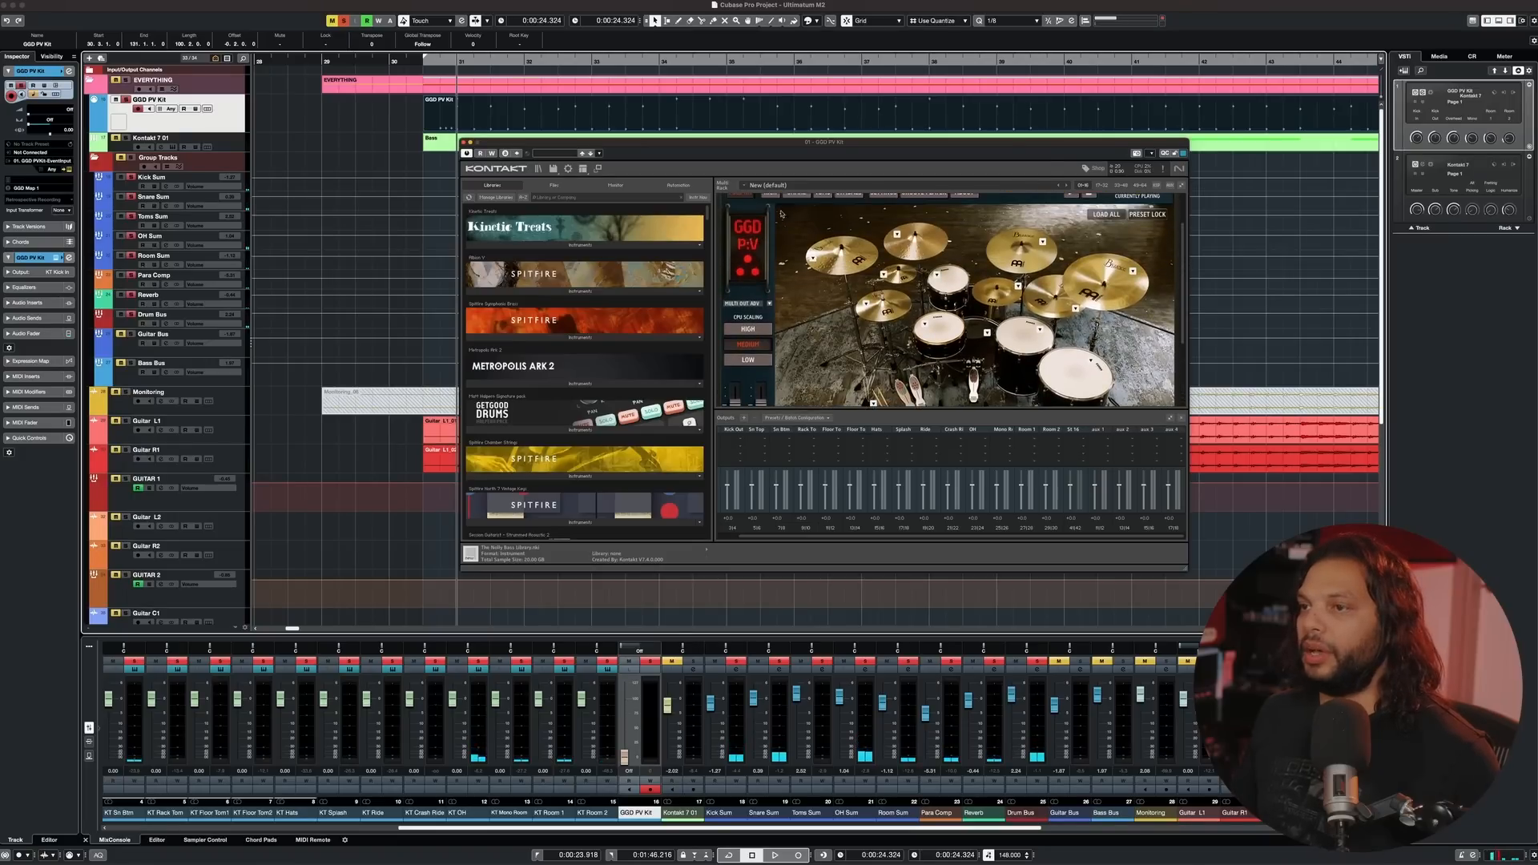
pyautogui.click(770, 203)
pyautogui.scroll(-3, 845, 273)
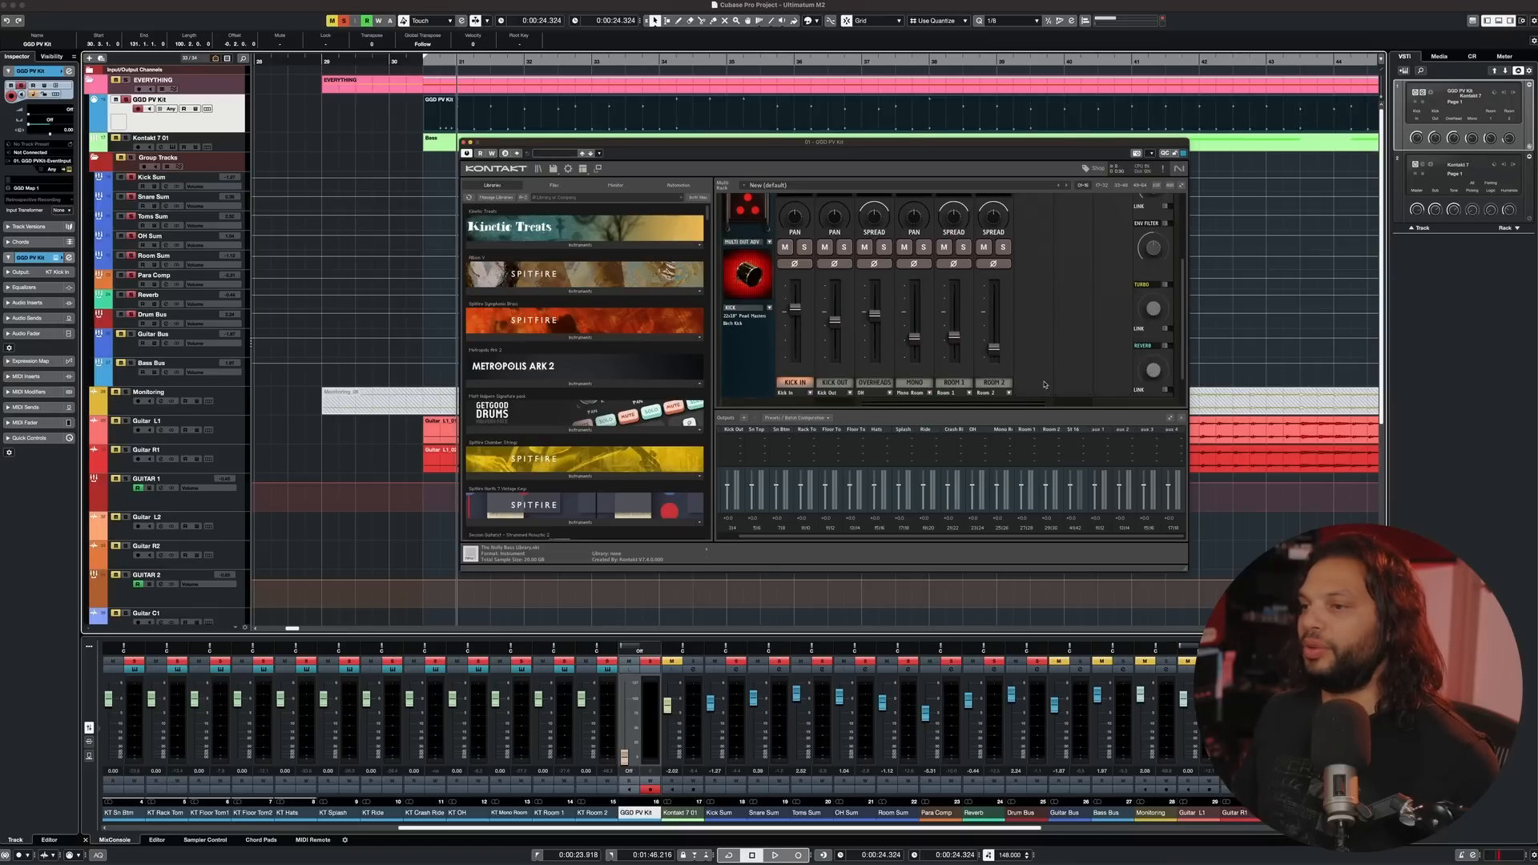
pyautogui.scroll(3, 776, 264)
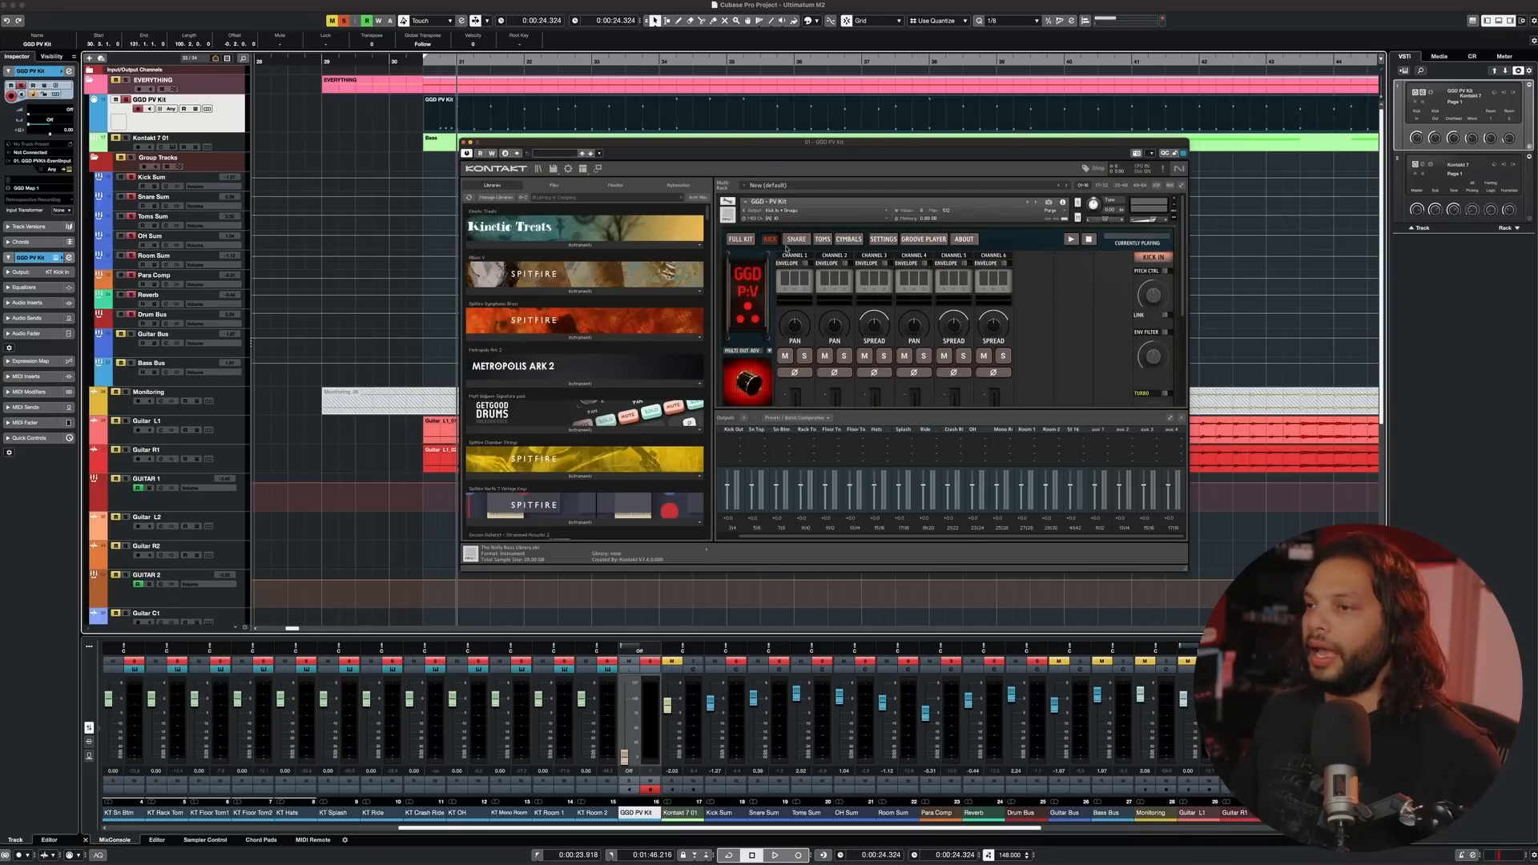
pyautogui.scroll(-2, 1031, 321)
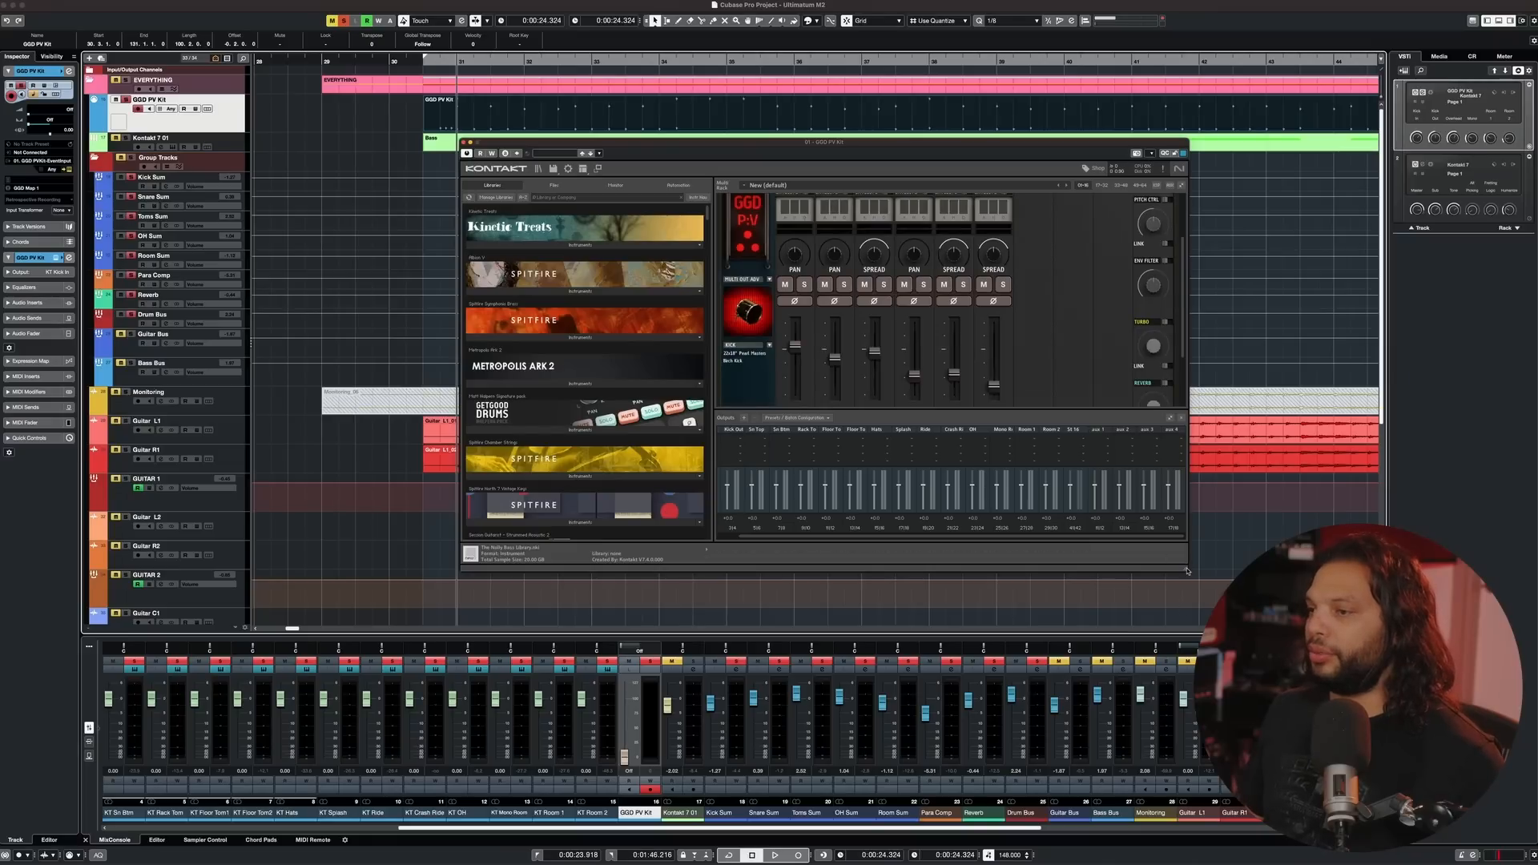
pyautogui.moveTo(1188, 571); pyautogui.dragTo(1189, 584)
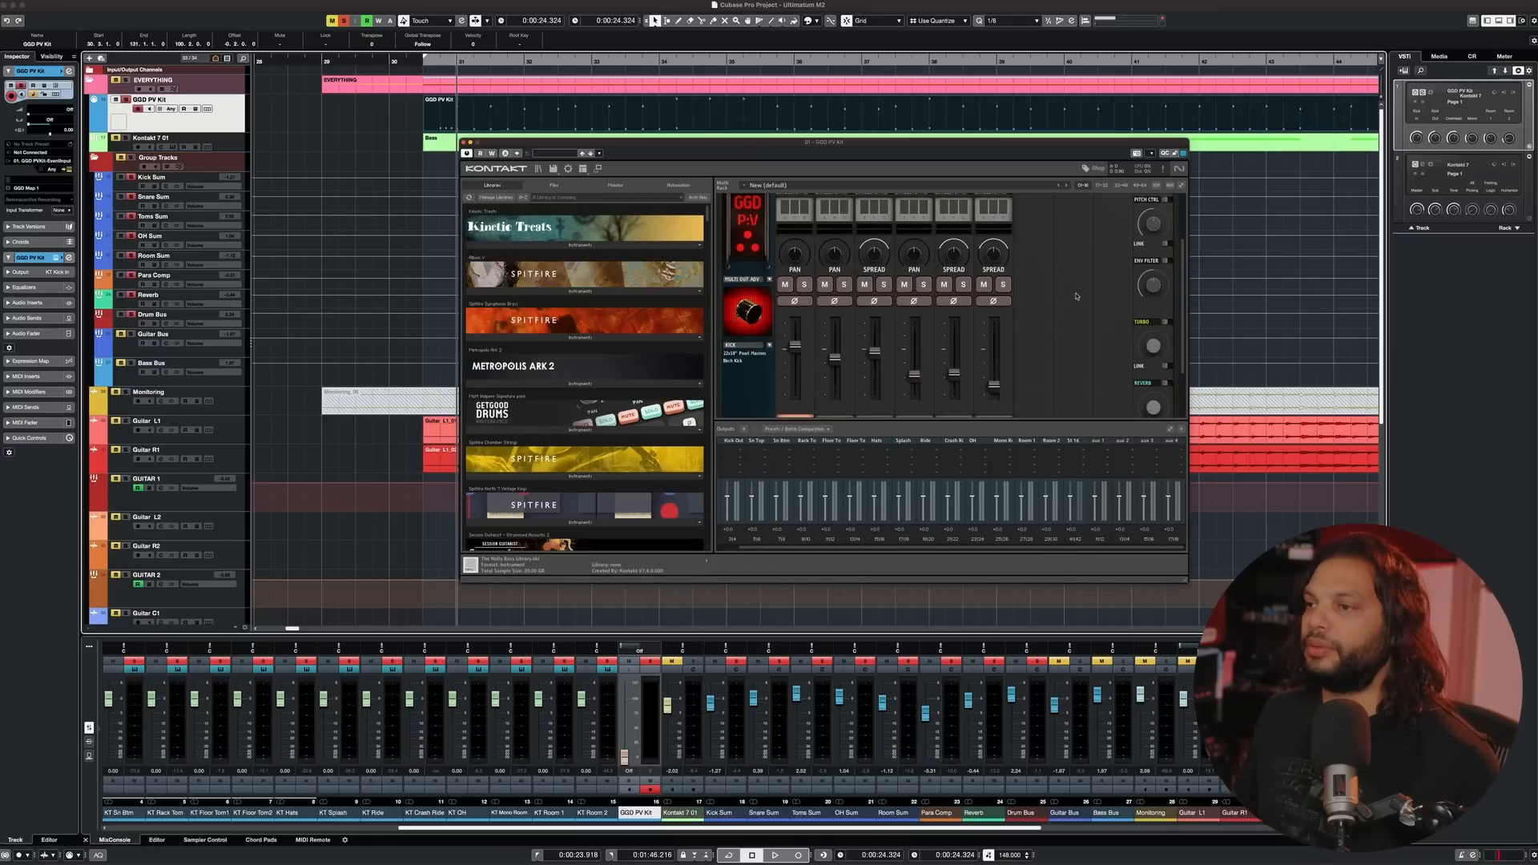
pyautogui.scroll(2, 1076, 296)
pyautogui.click(729, 239)
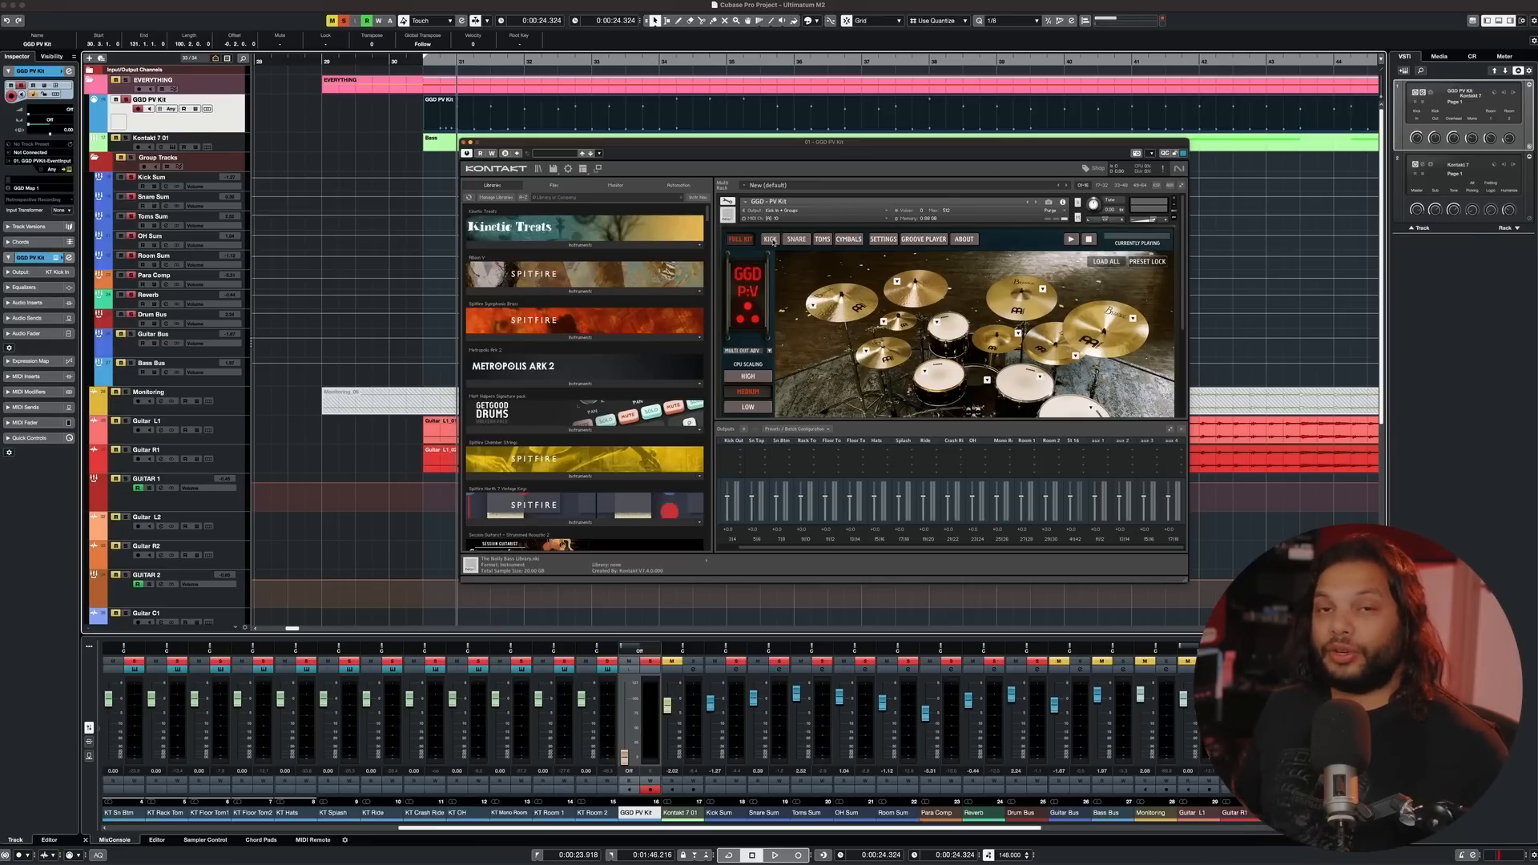
# - Deselect the drum event and play the soloed drums with Kontakt's output channels in view, and stop
pyautogui.click(326, 117)
pyautogui.press('space')
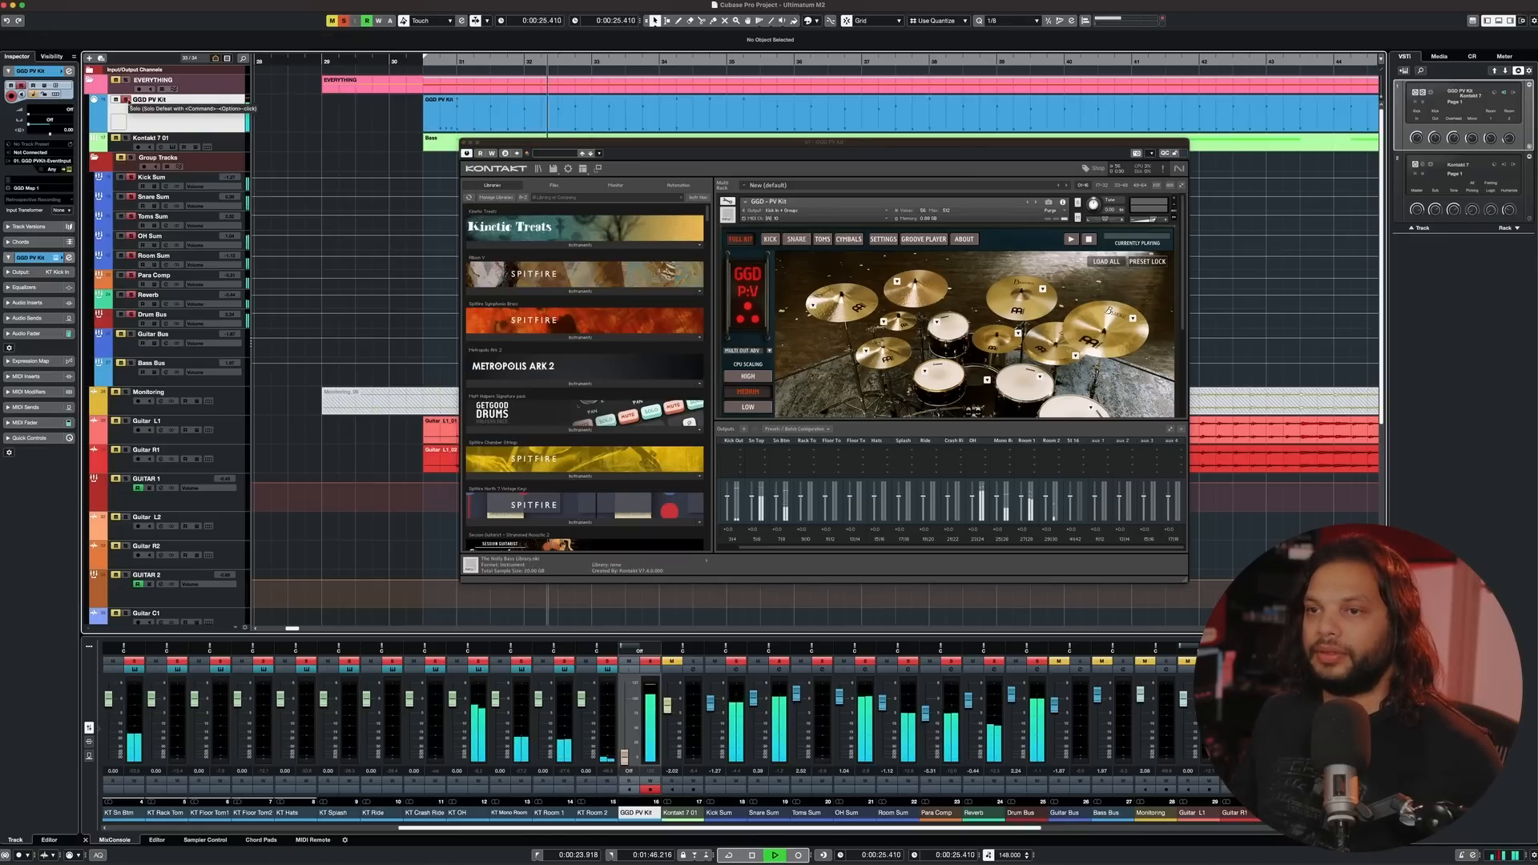
pyautogui.press('space')
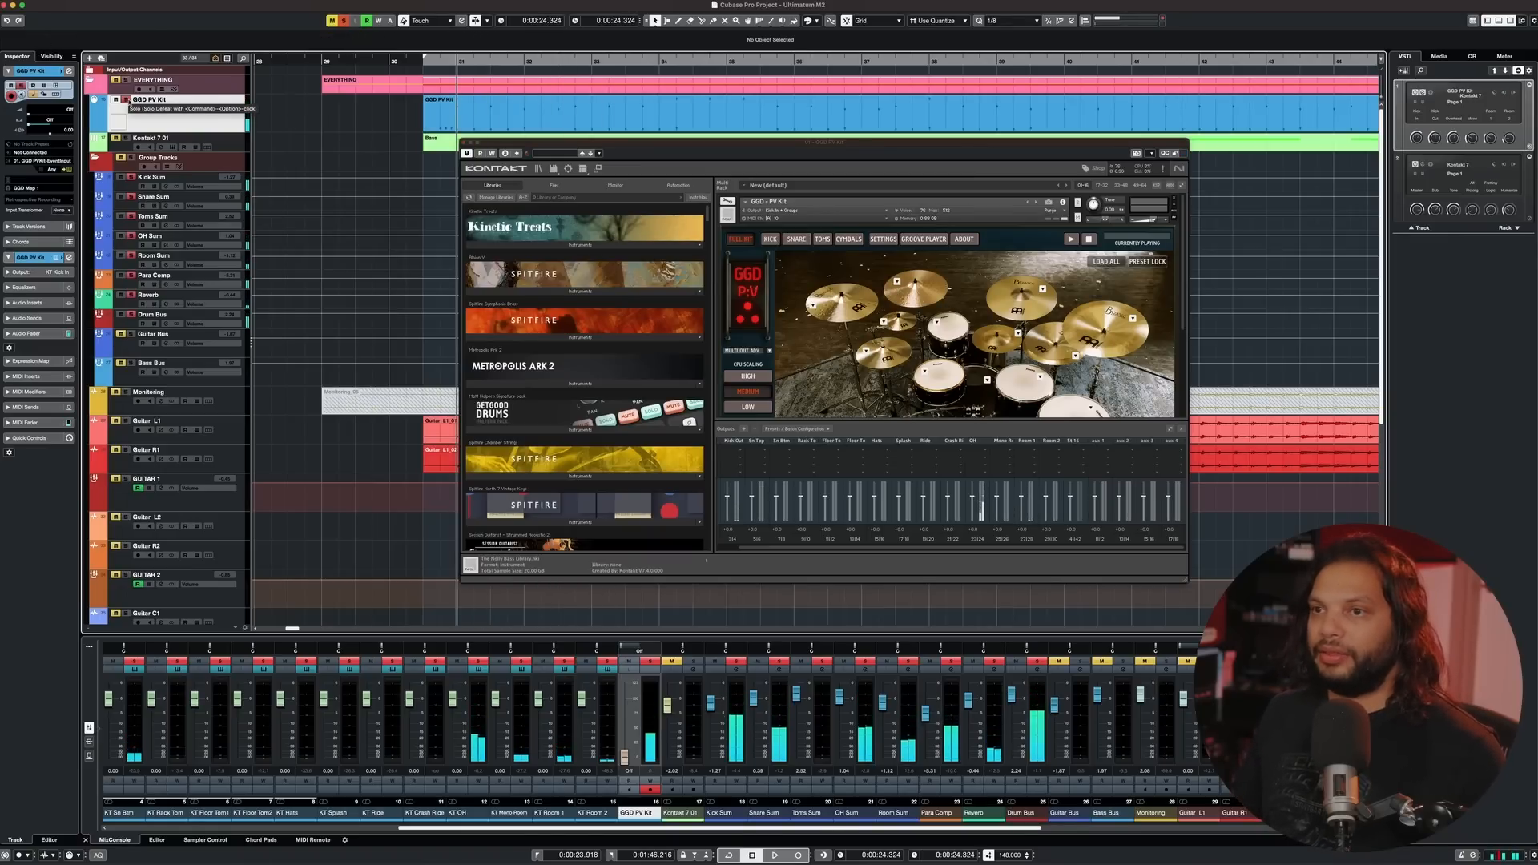
# - Unsolo the GGD PV Kit track to play the full mix briefly, and solo the track again
pyautogui.click(126, 100)
pyautogui.press('space')
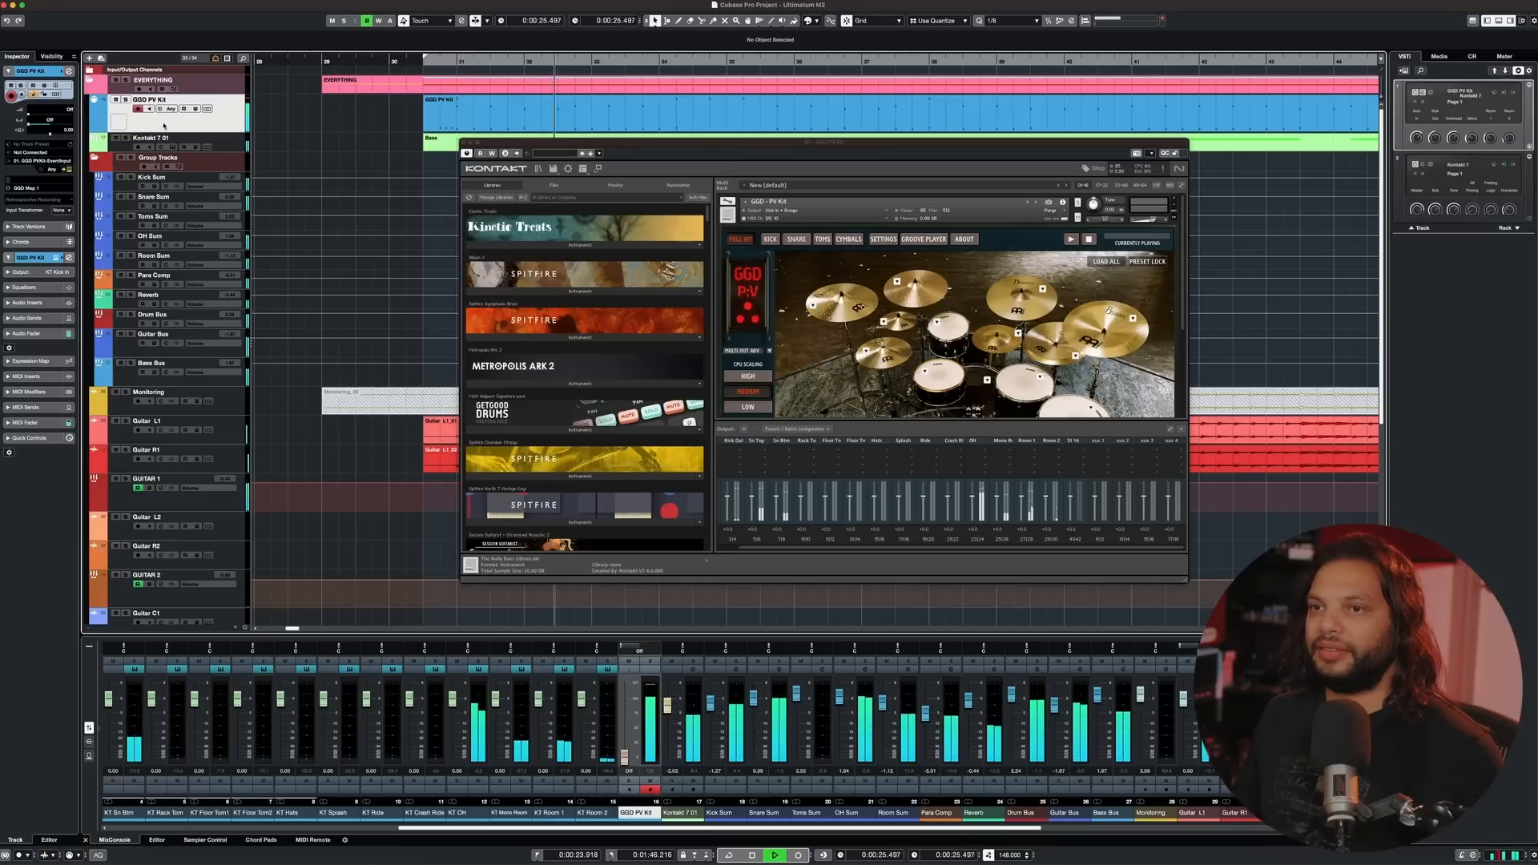
pyautogui.press('space')
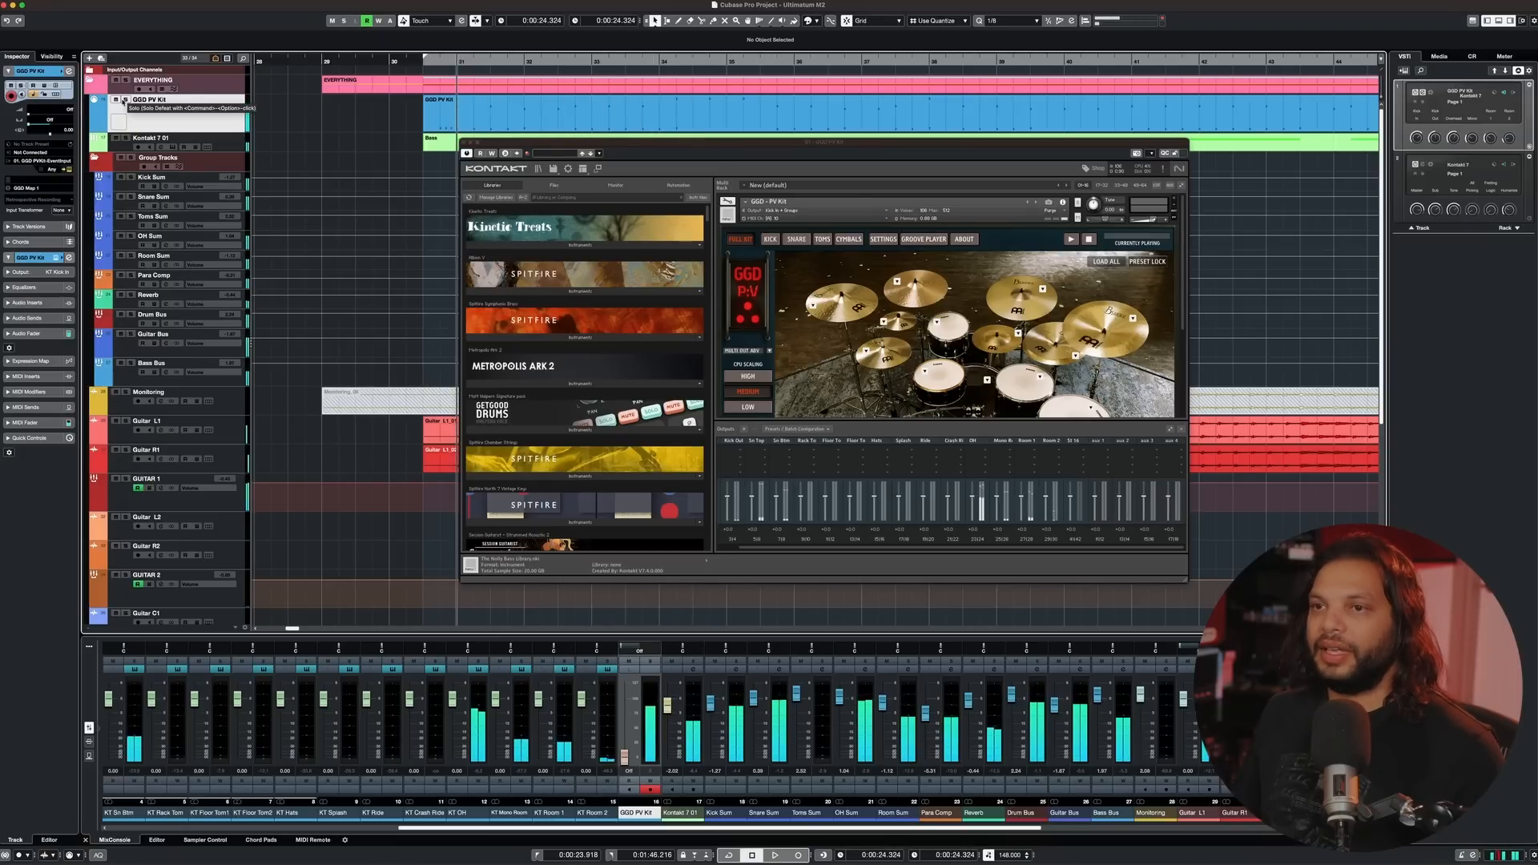
pyautogui.click(124, 100)
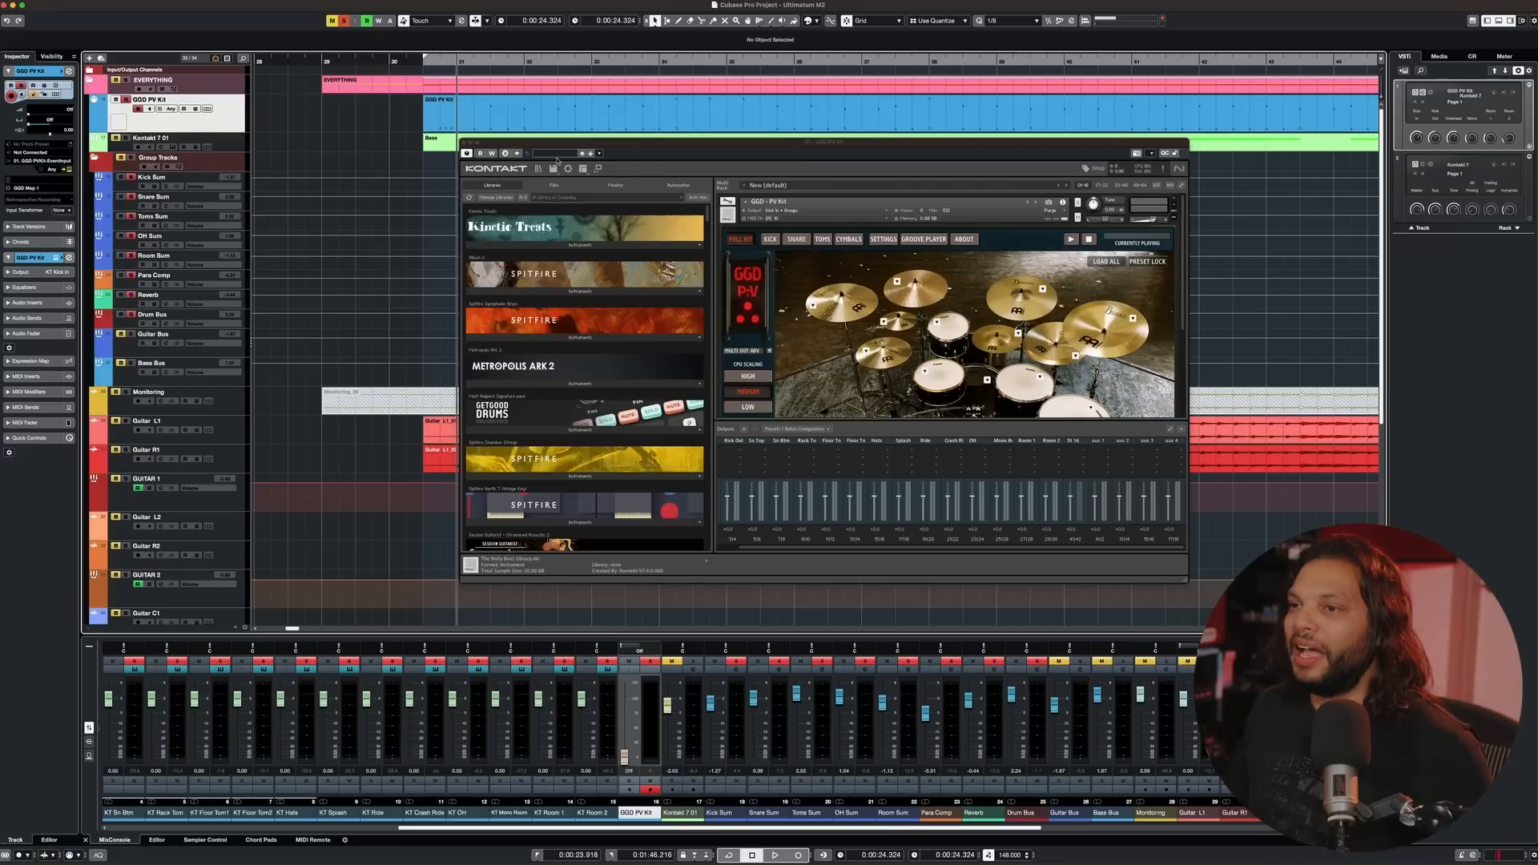
# - Hide Kontakt's Outputs section and go through the kit's Kick, Snare, Toms and Cymbals mixer pages
pyautogui.click(583, 168)
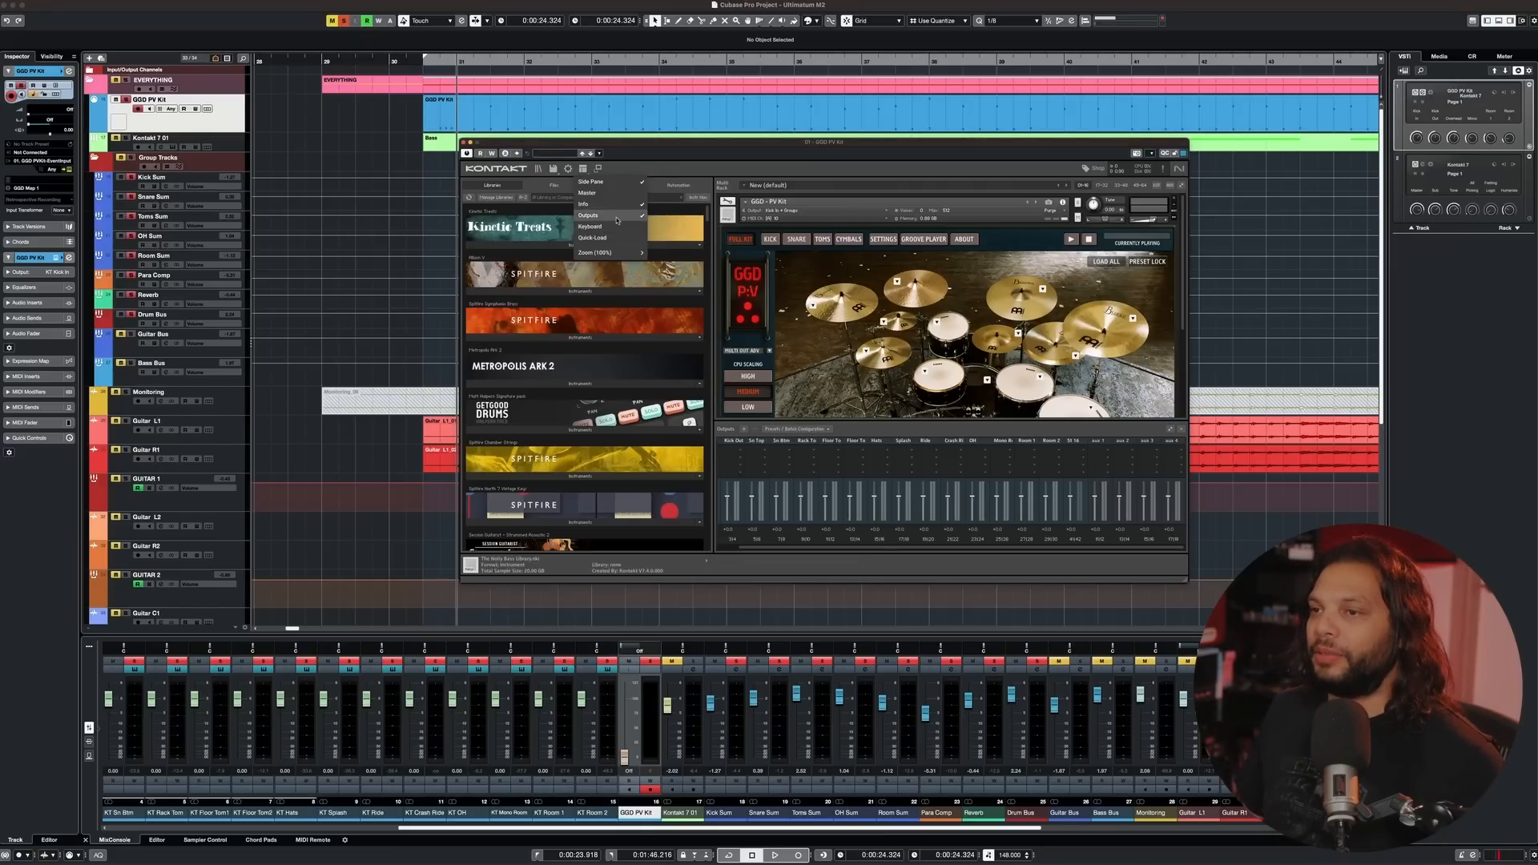
pyautogui.click(617, 216)
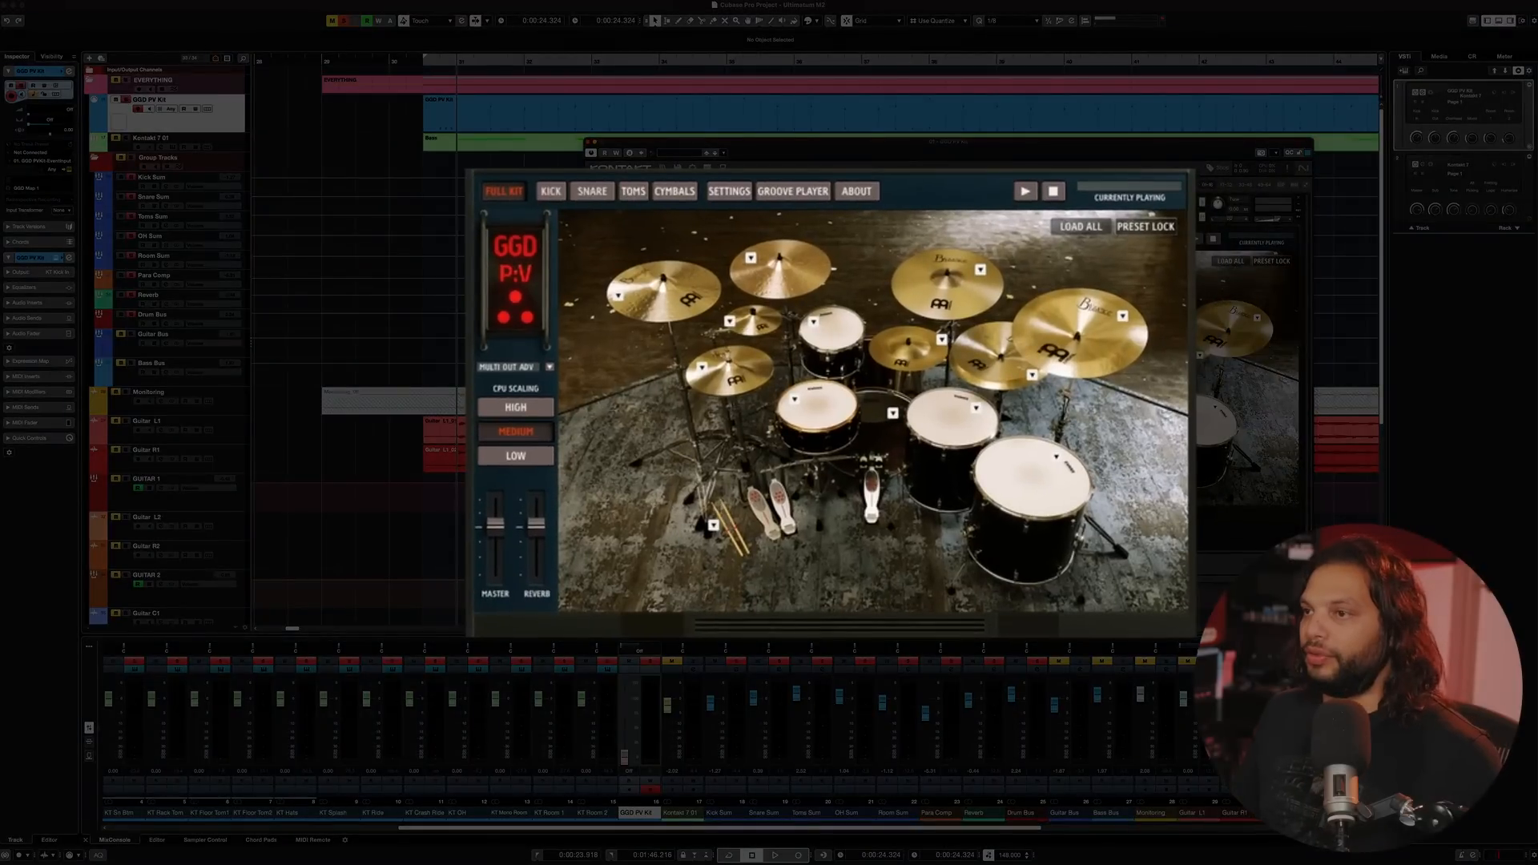
pyautogui.click(547, 191)
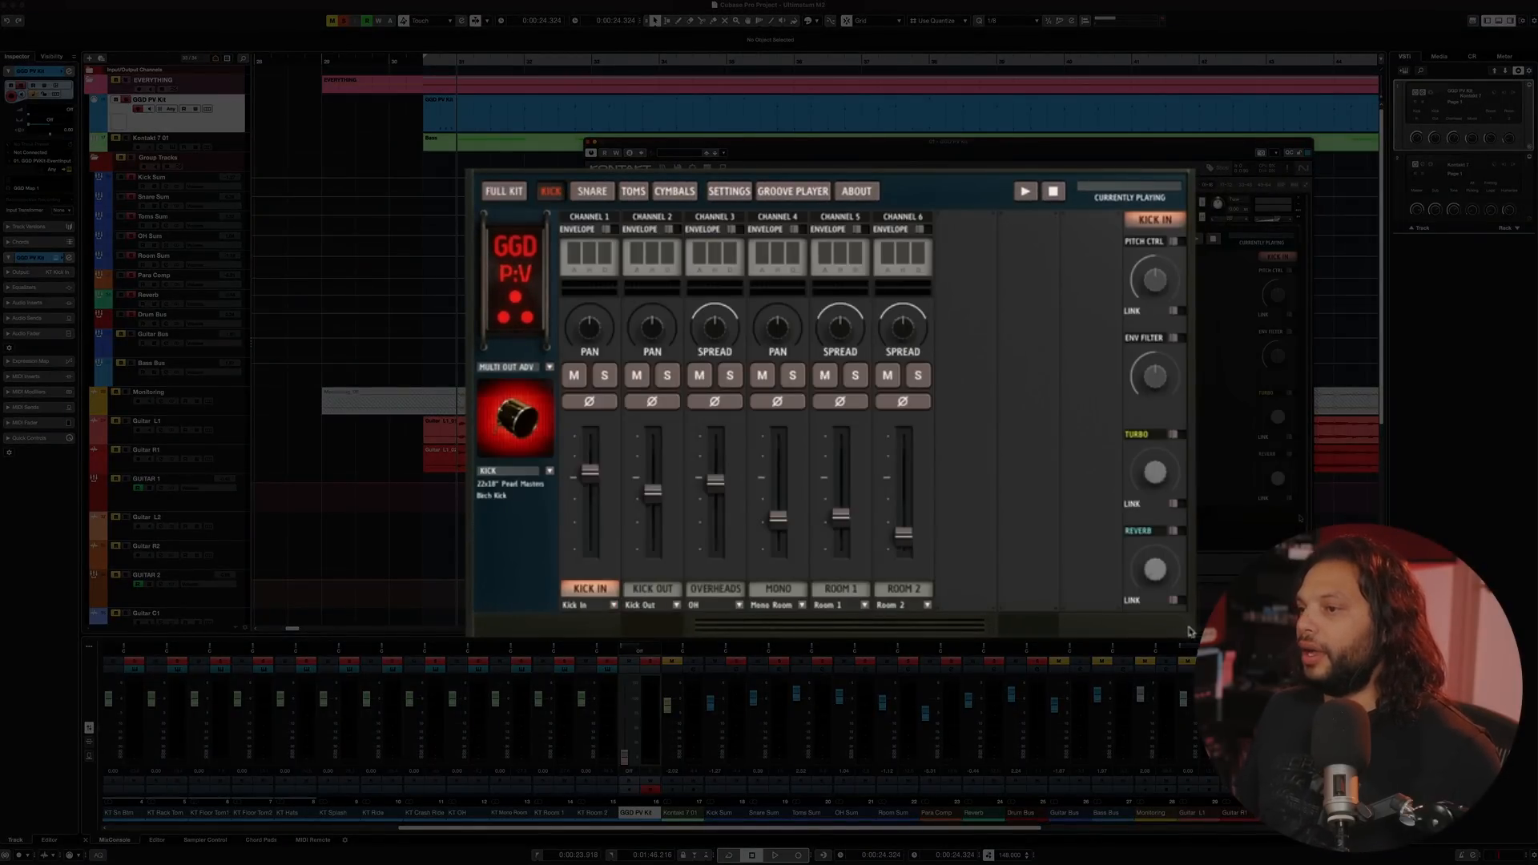
pyautogui.click(593, 190)
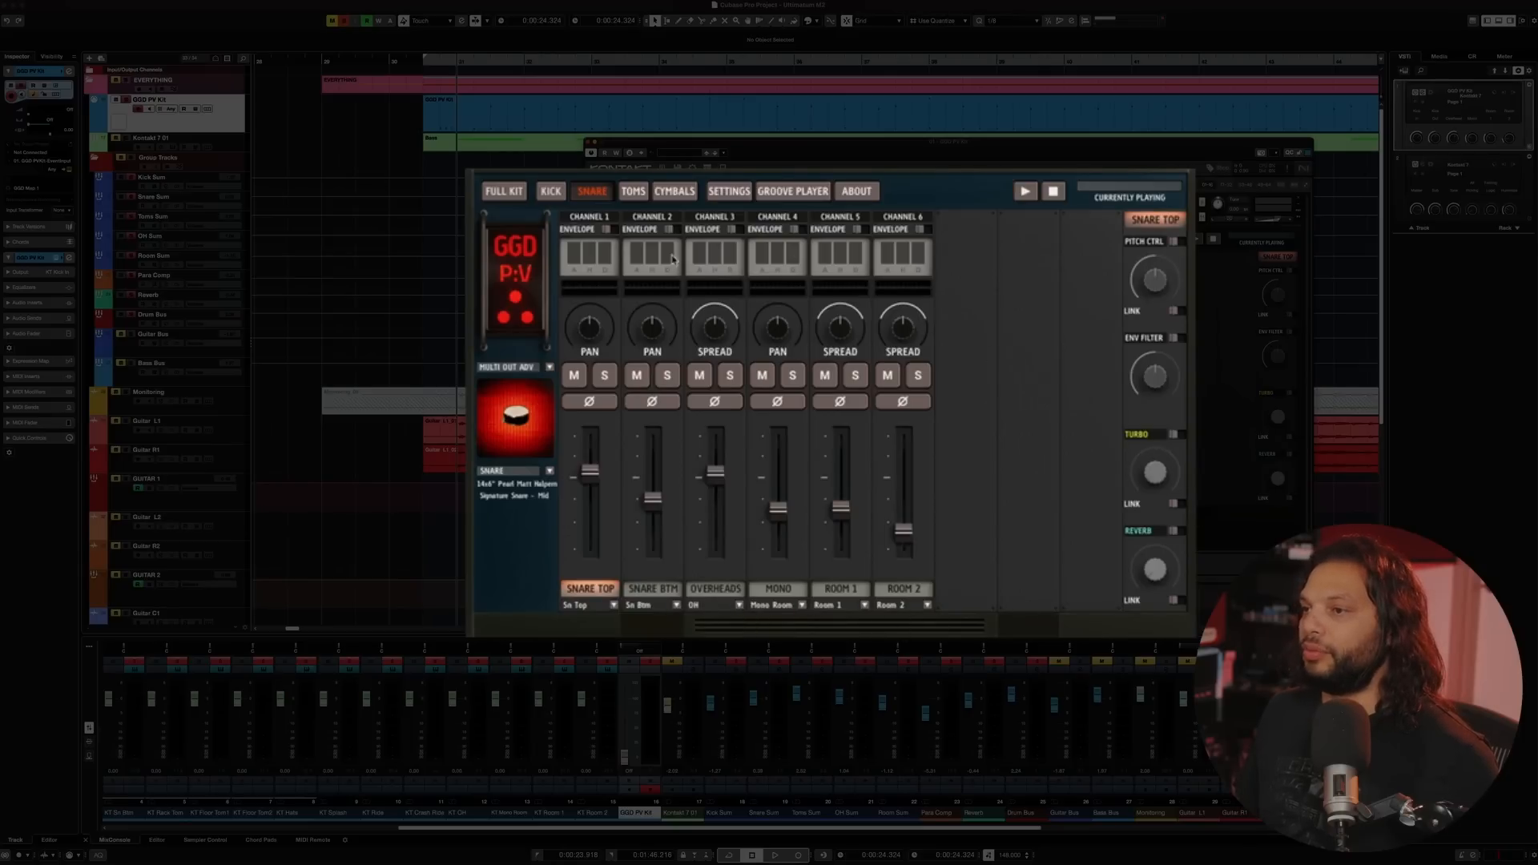
pyautogui.click(634, 192)
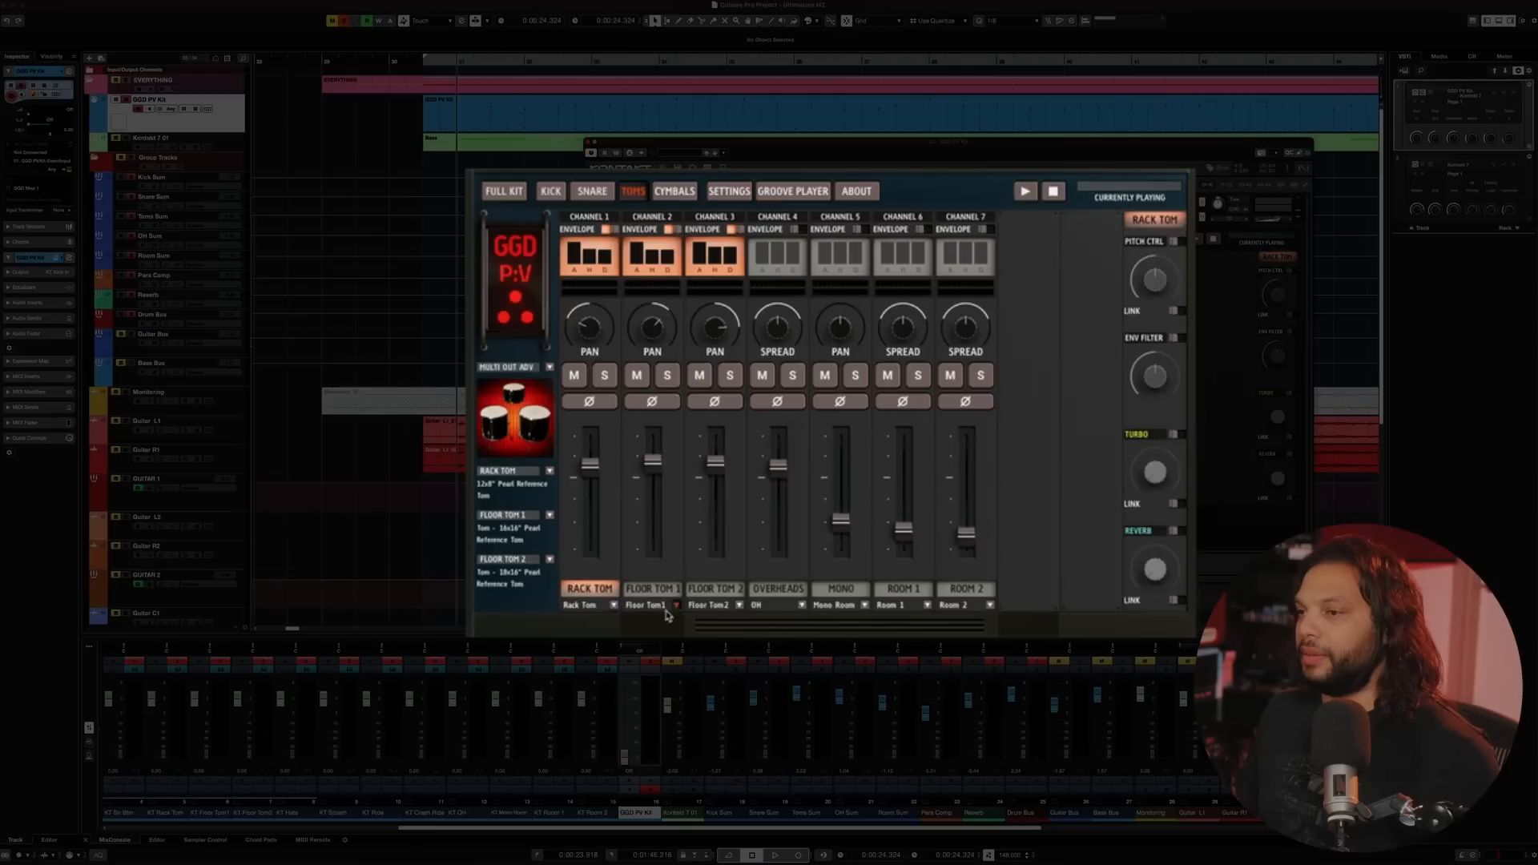
pyautogui.click(668, 193)
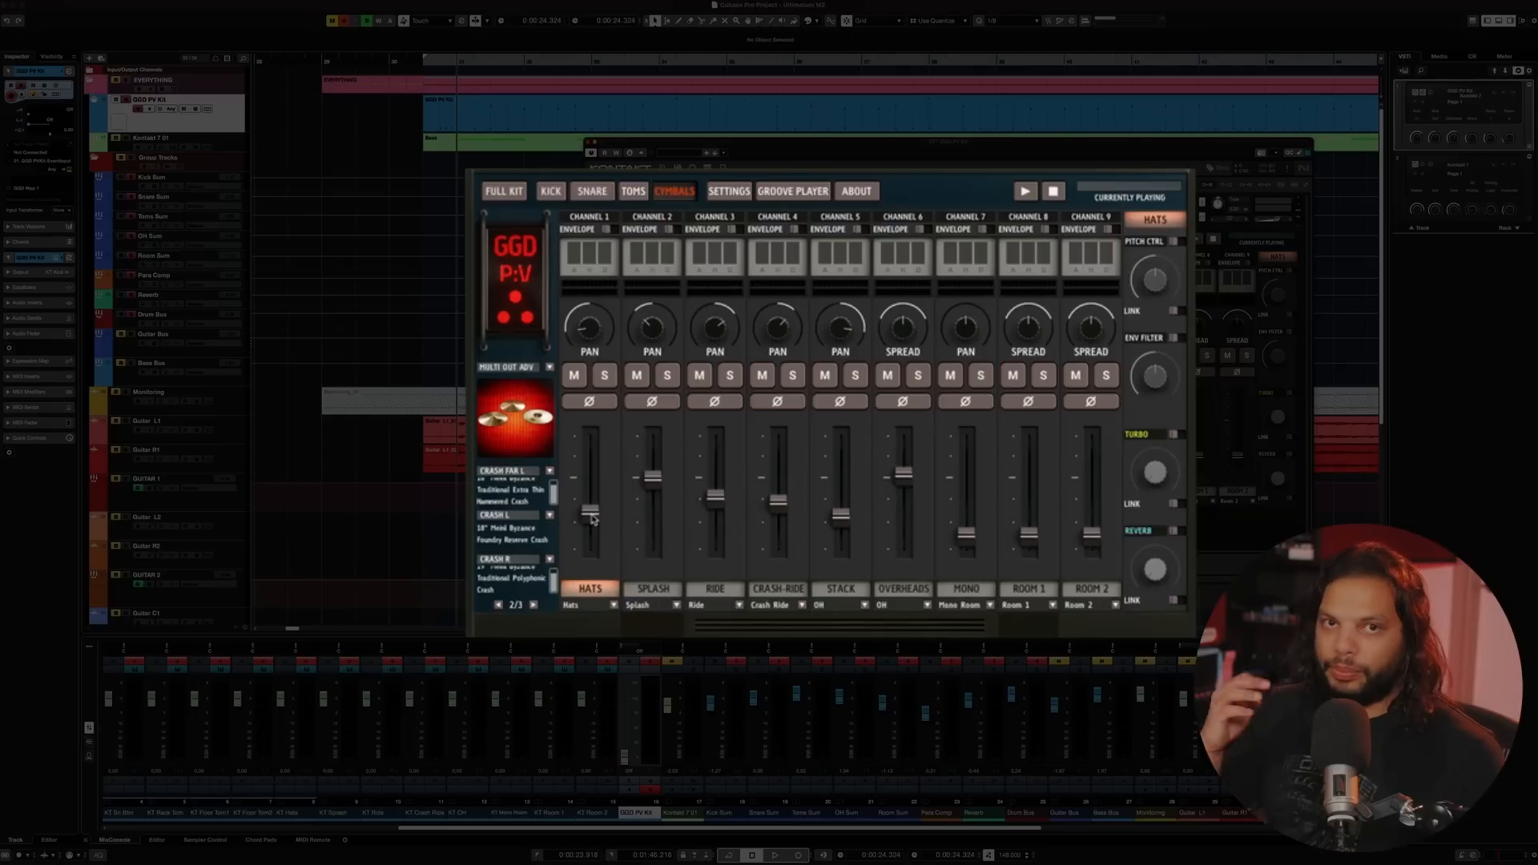
# - Audition the cymbals' Overheads channel soloed in the kit's mixer, and unsolo it
pyautogui.click(919, 376)
pyautogui.press('space')
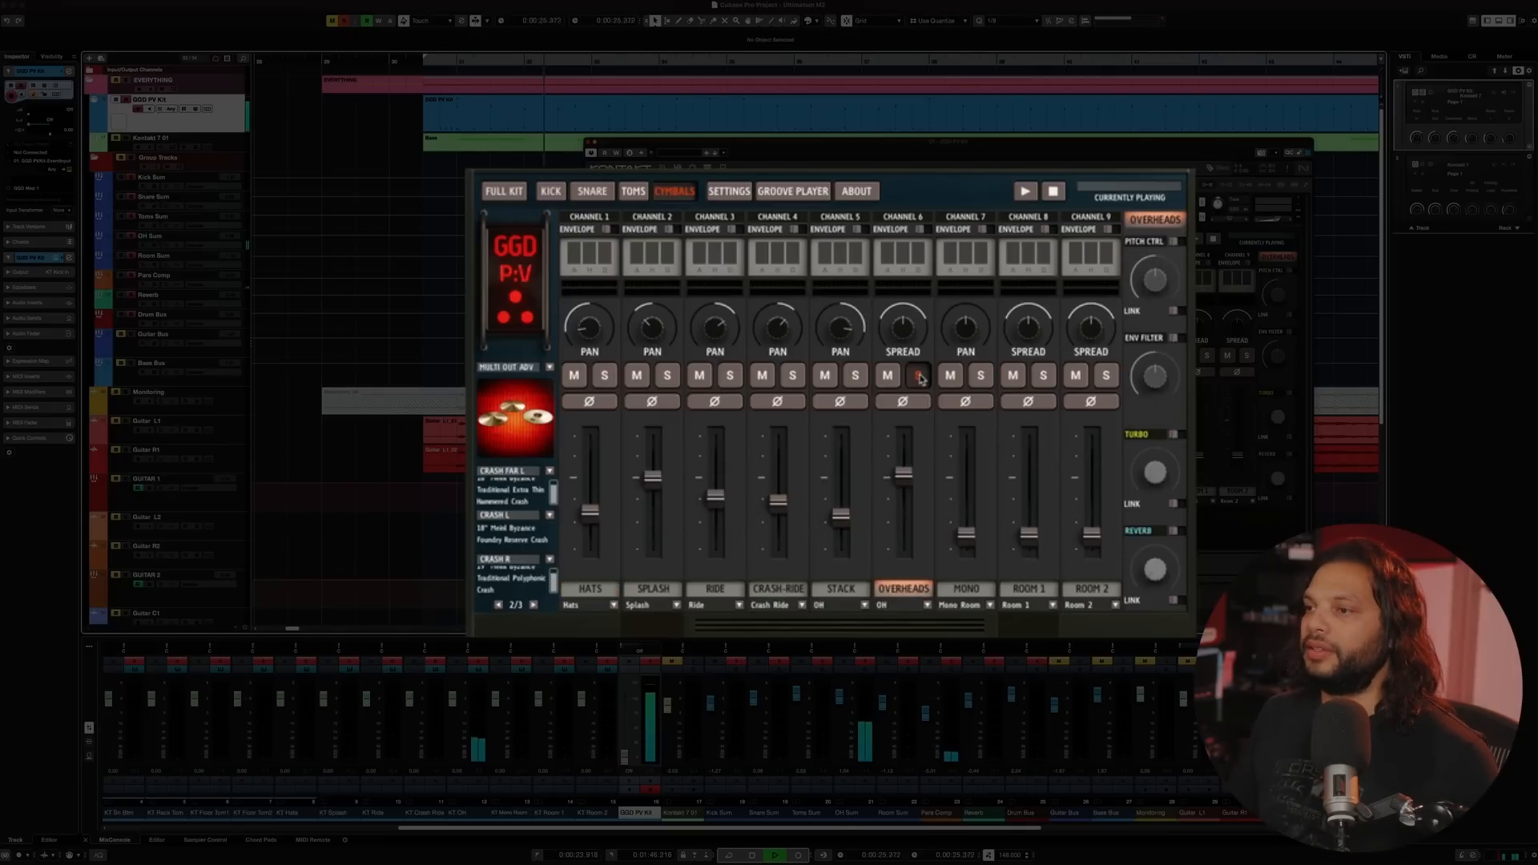
pyautogui.press('space')
pyautogui.click(919, 376)
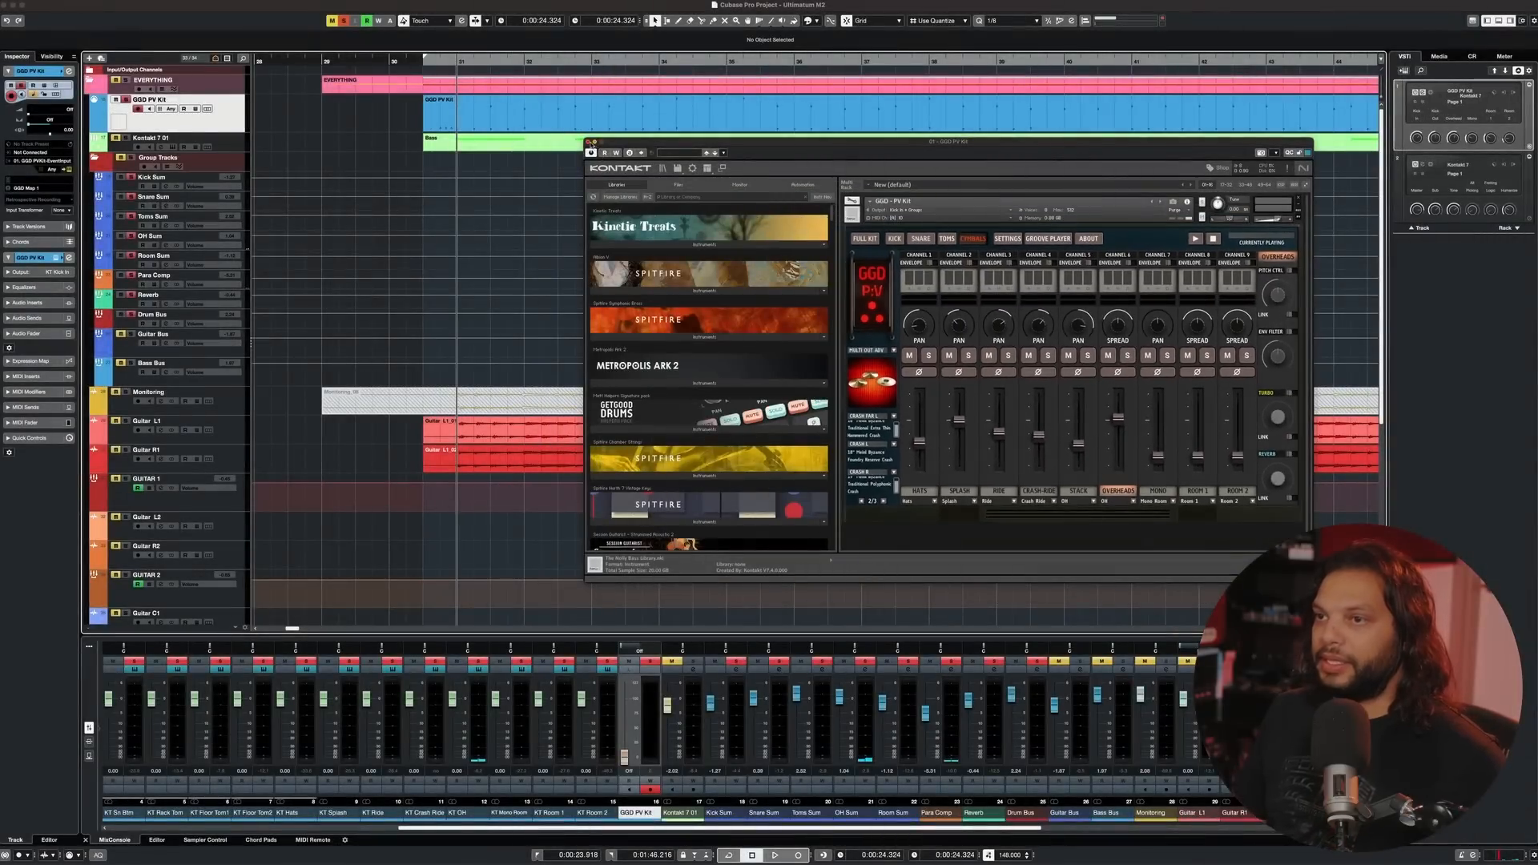
# - Close the Kontakt window and play the soloed drums with the individual KT channels in view in the MixConsole
pyautogui.click(590, 143)
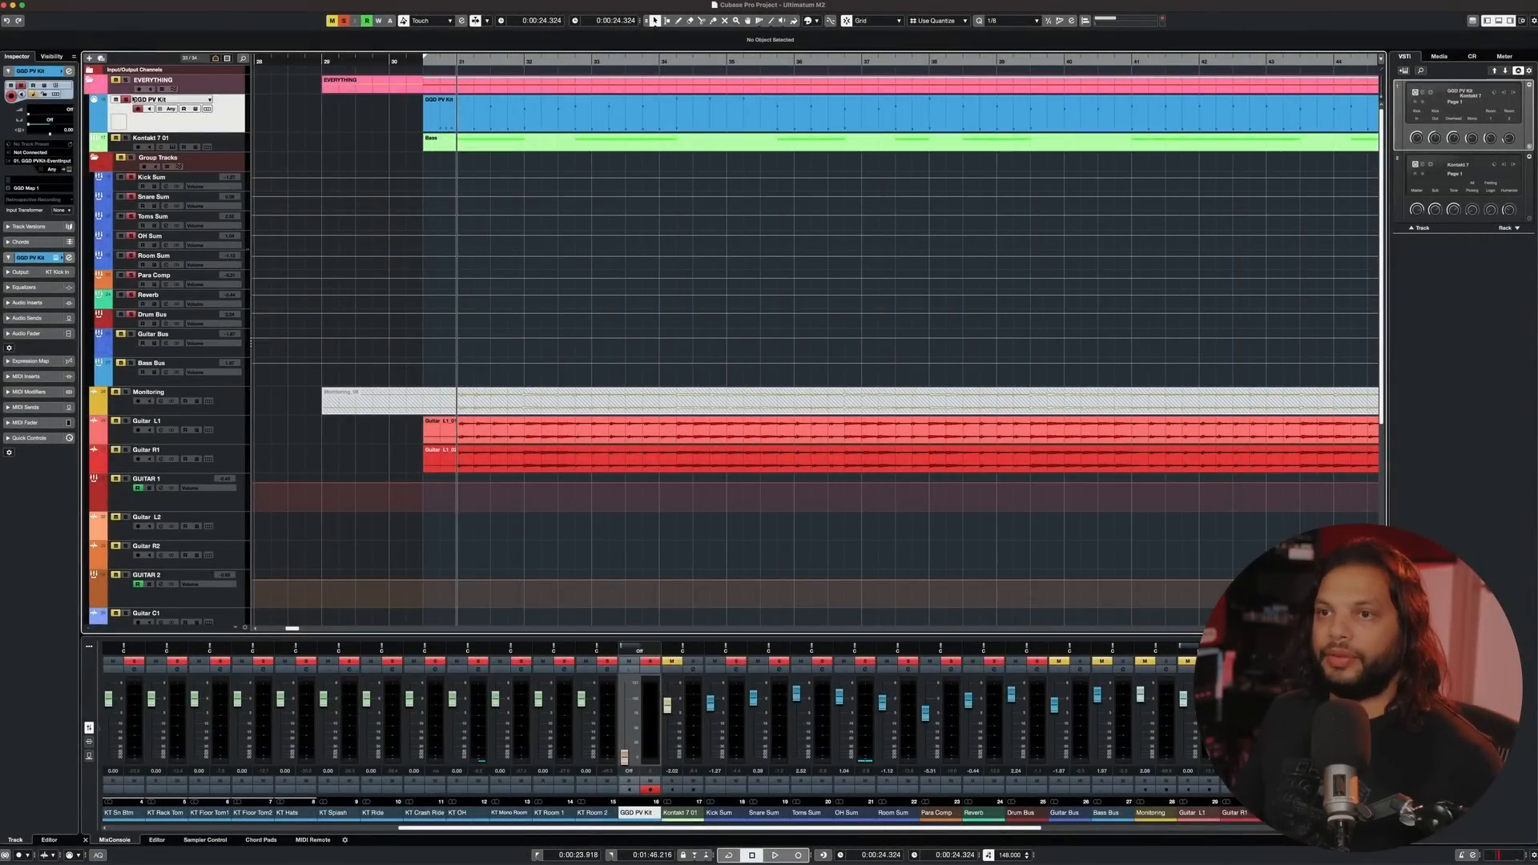
pyautogui.press('F3')
pyautogui.moveTo(655, 739); pyautogui.dragTo(584, 739)
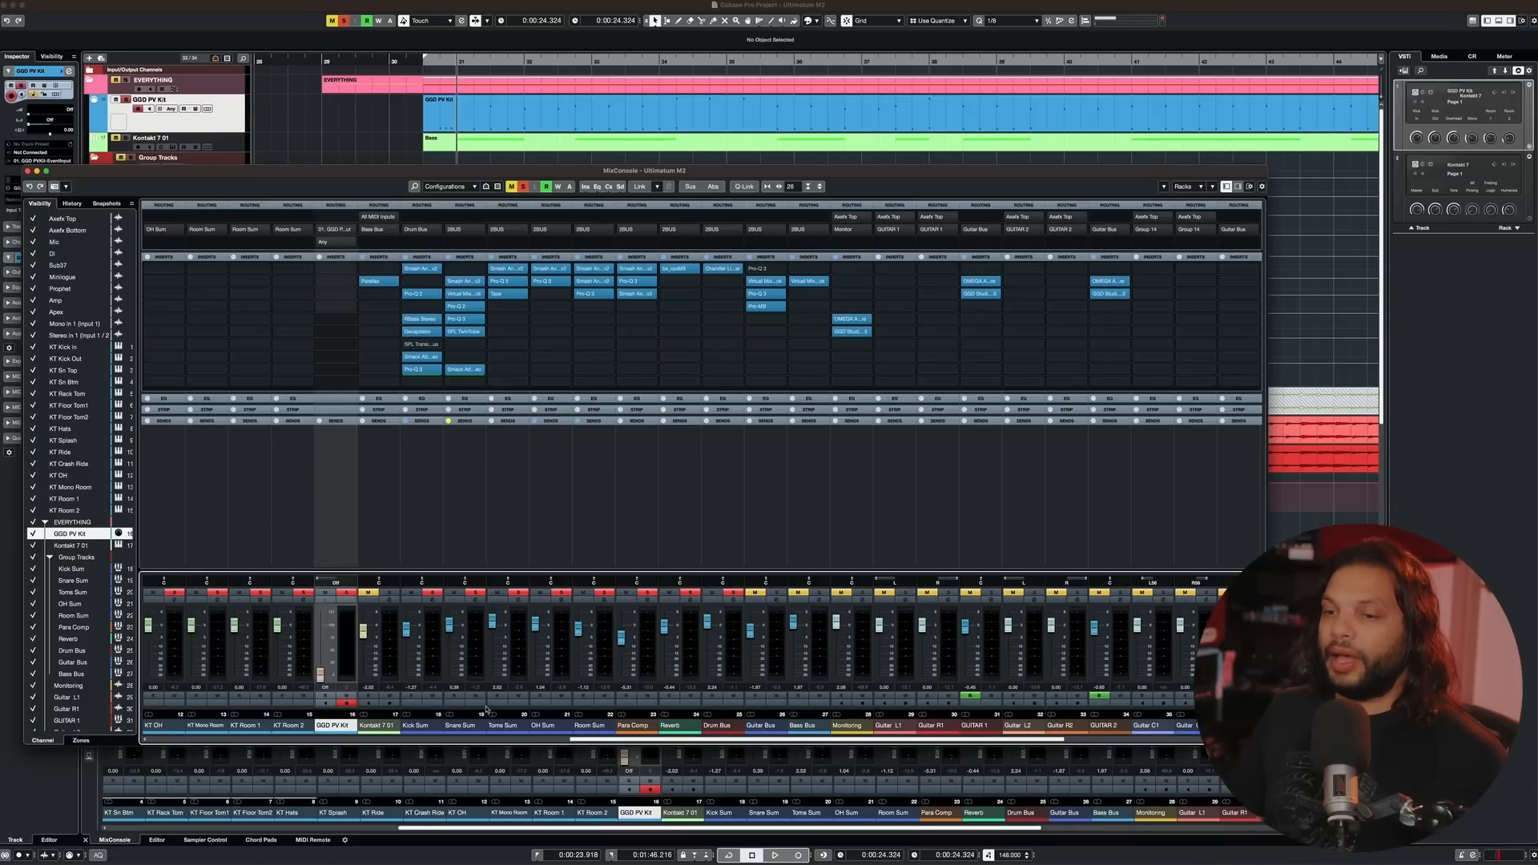
pyautogui.hscroll(-2, 528, 738)
pyautogui.moveTo(528, 738); pyautogui.dragTo(330, 735)
pyautogui.press('space')
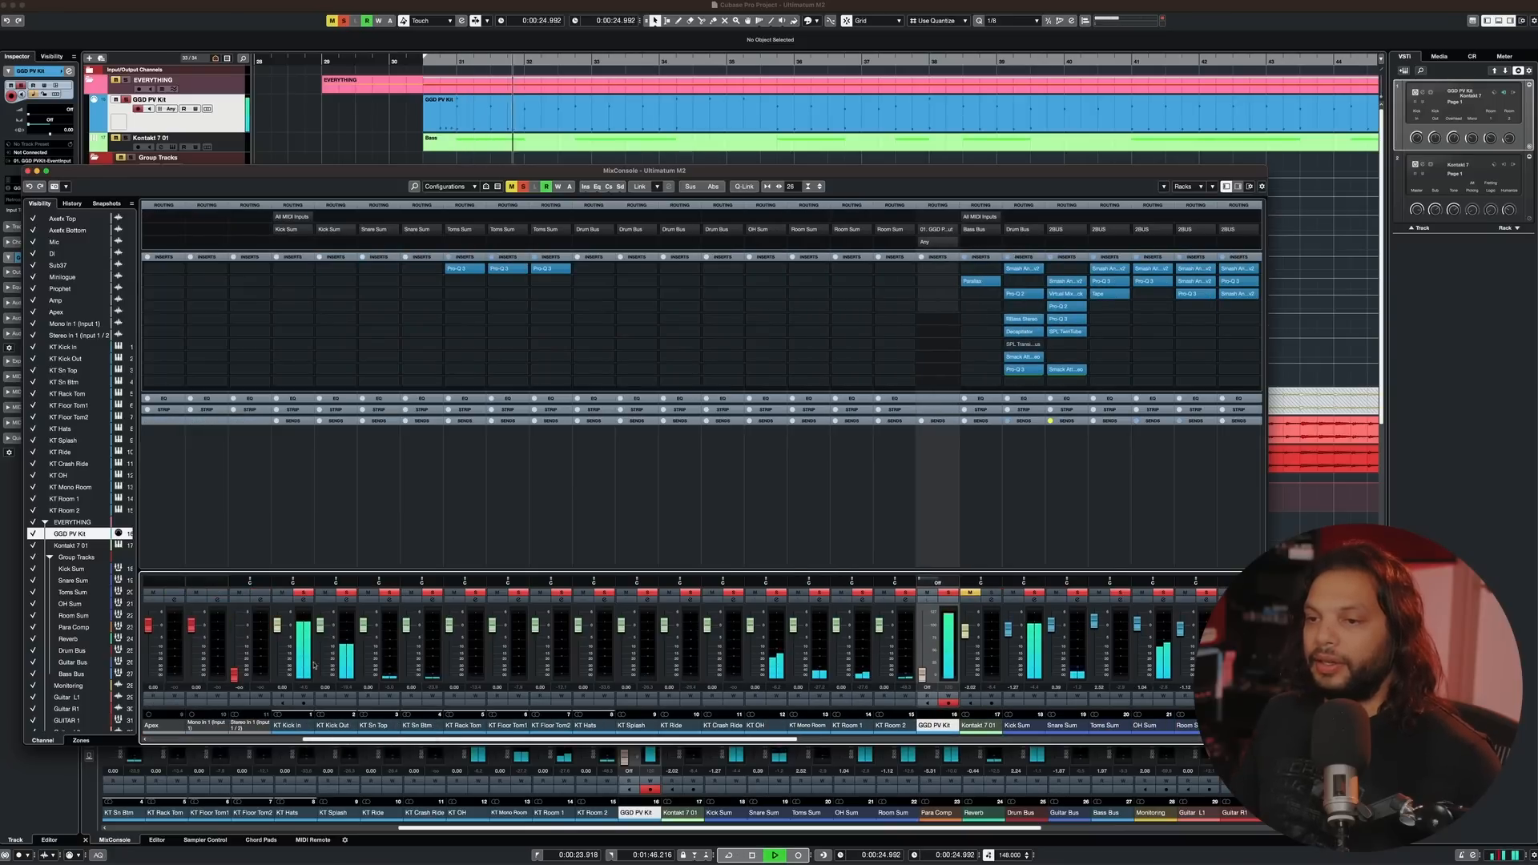
pyautogui.press('space')
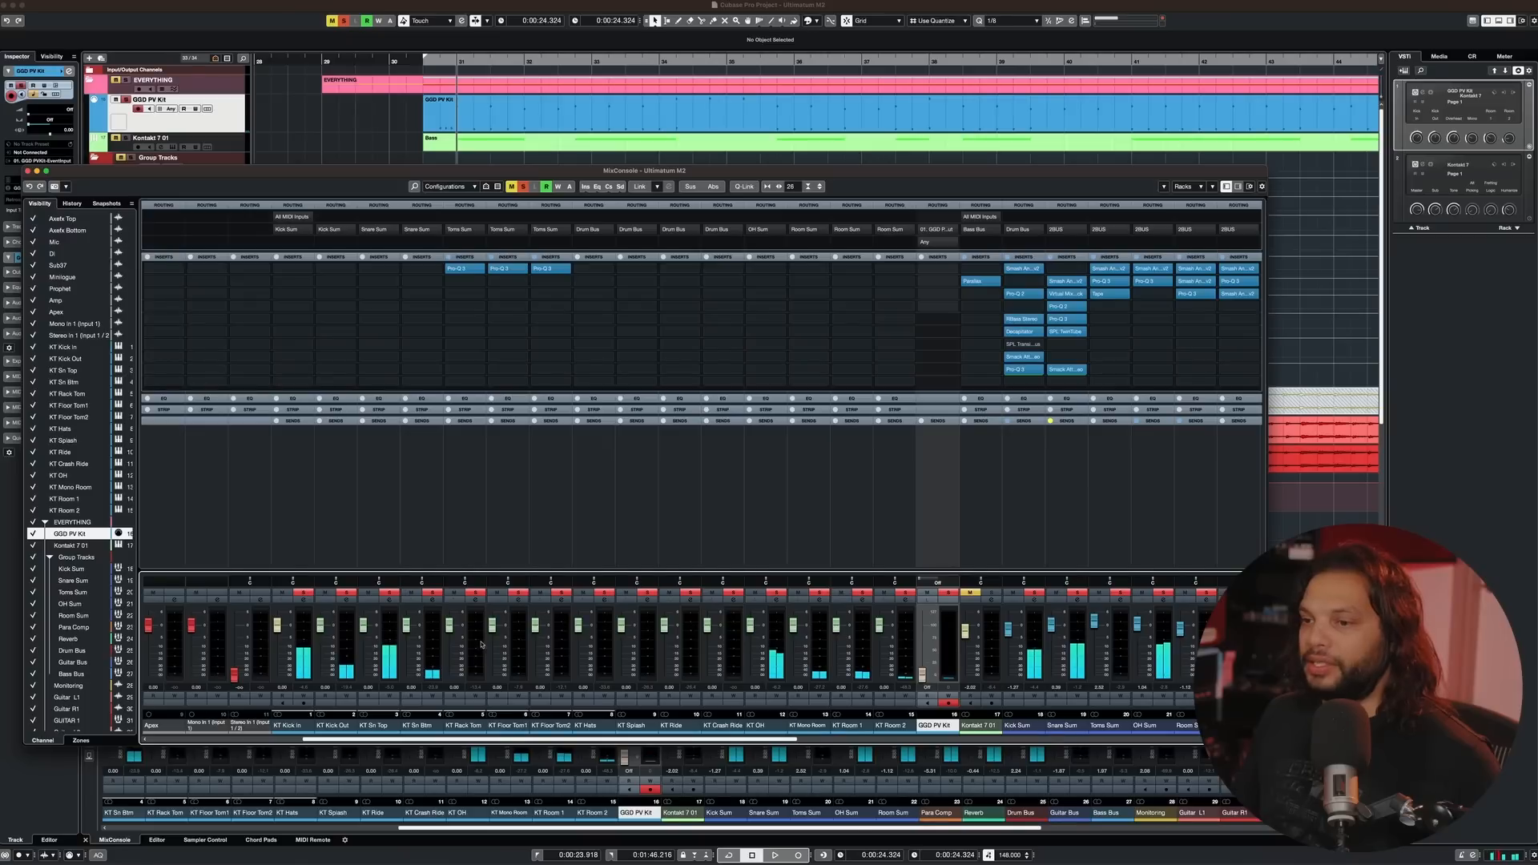
# - Clear all solos in the MixConsole and solo the Kick Sum channel
pyautogui.hscroll(5, 622, 741)
pyautogui.hscroll(1, 622, 741)
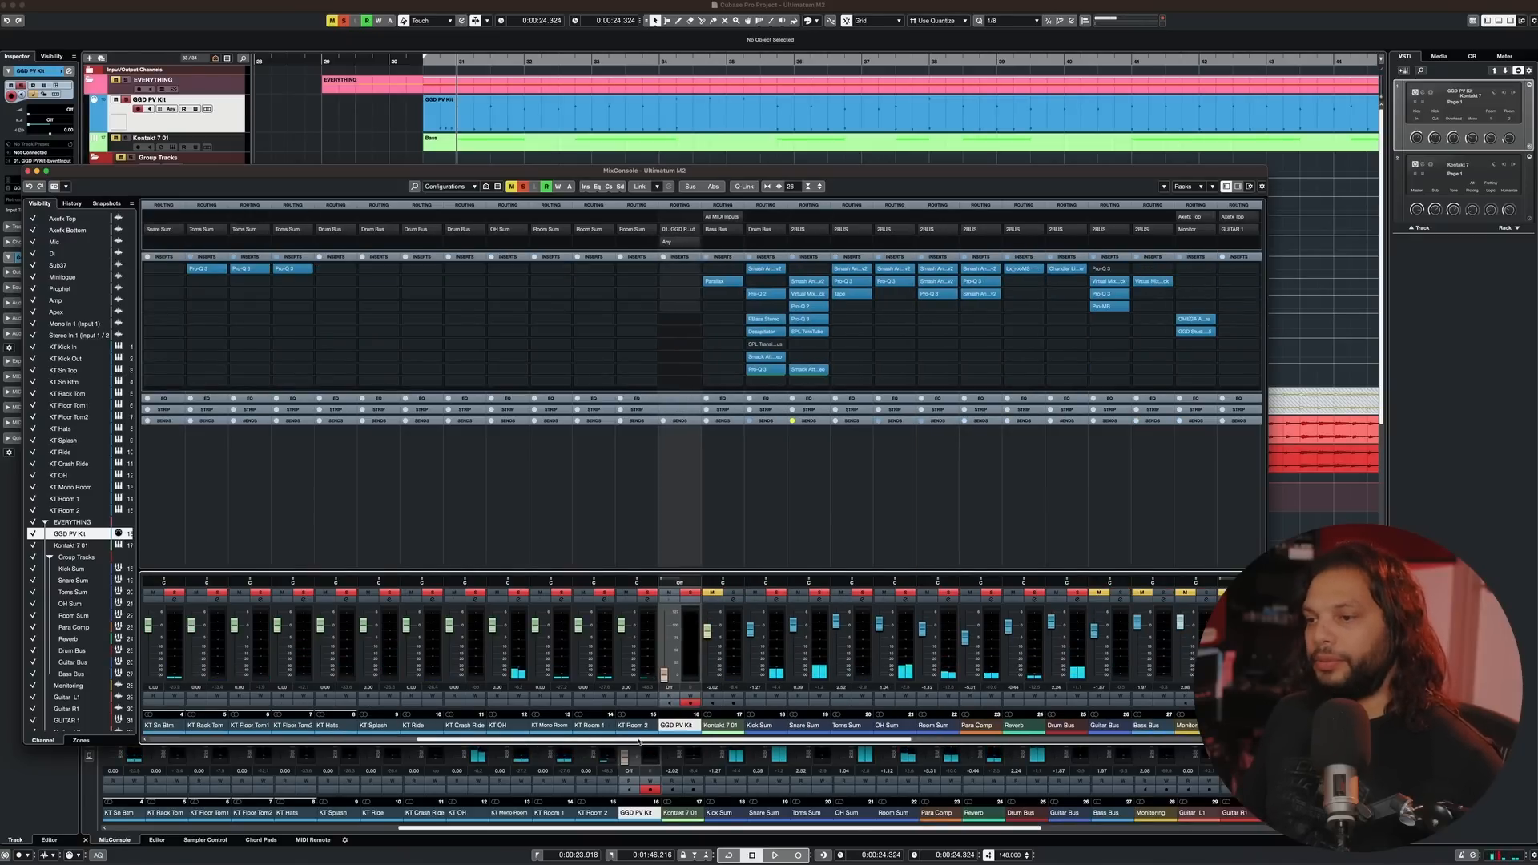
pyautogui.click(524, 185)
pyautogui.click(777, 593)
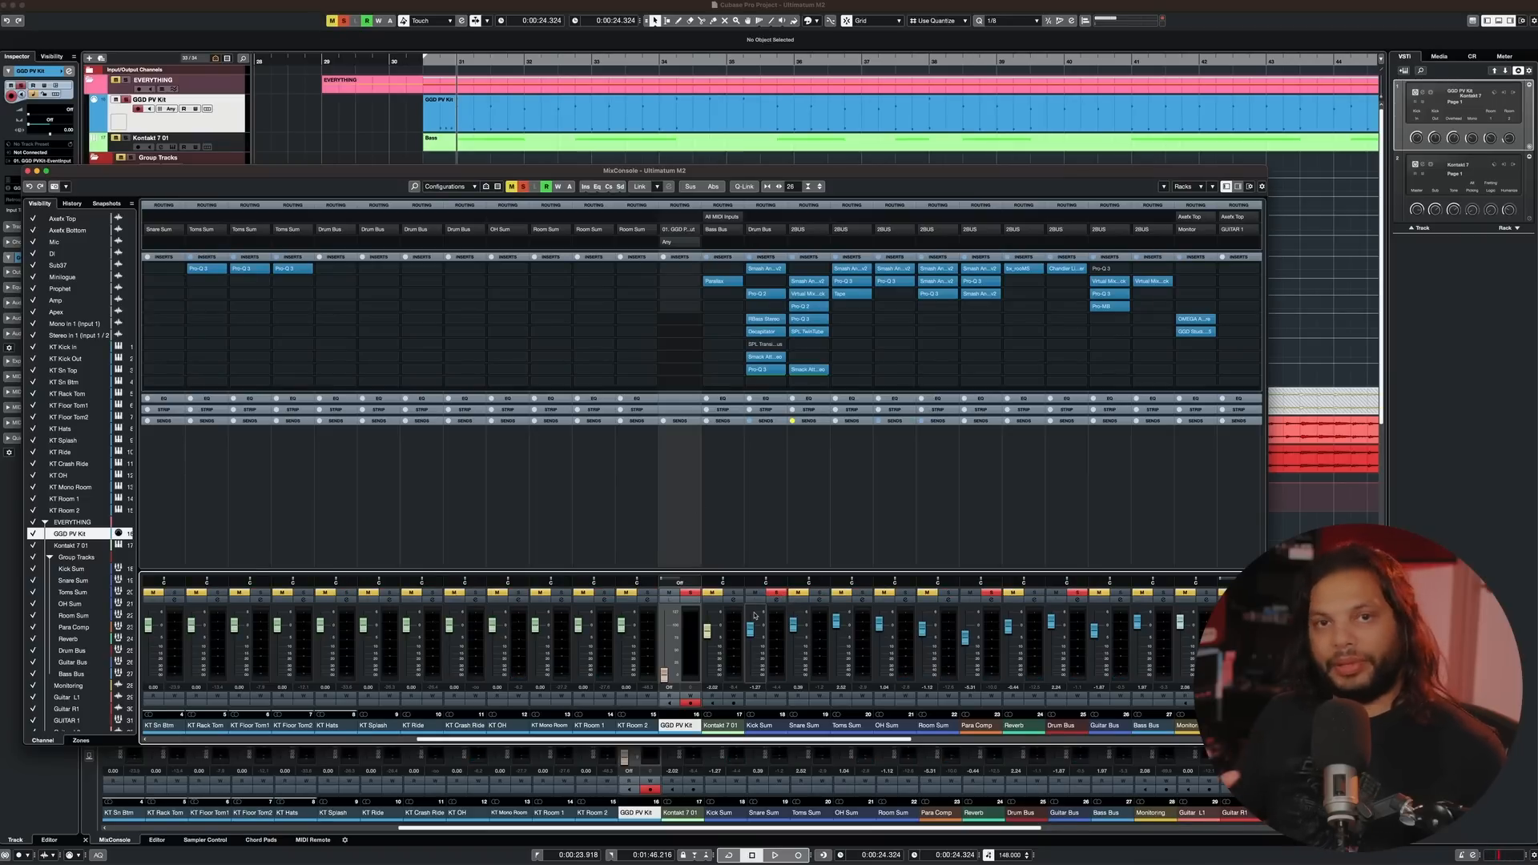
# - Bypass the inserts on the Kick Sum channel and play the unprocessed kick, and stop
pyautogui.click(751, 257)
pyautogui.press('space')
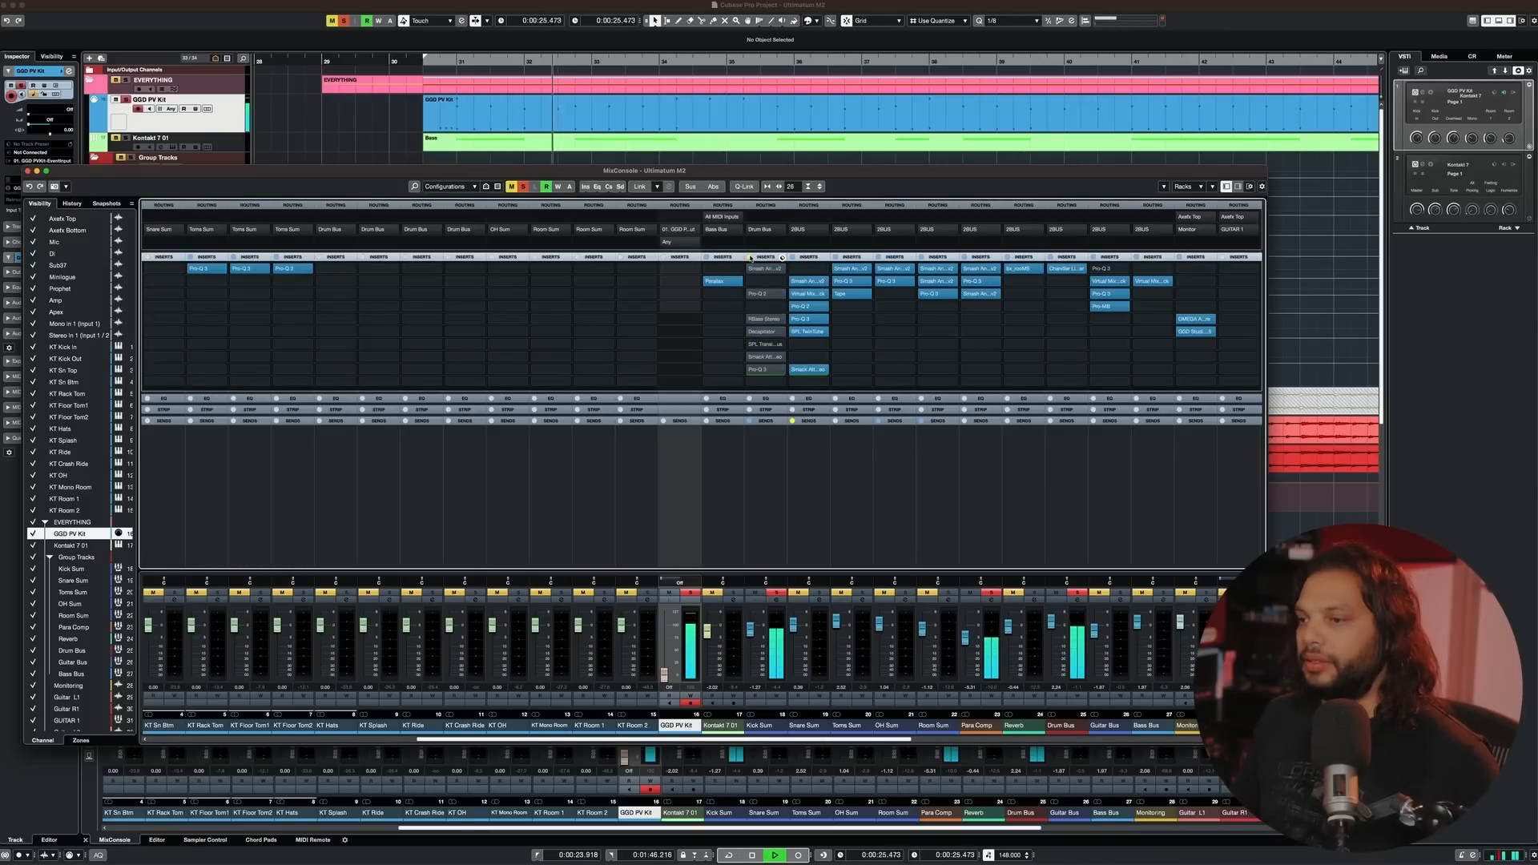
pyautogui.press('space')
# - Clear all solos, solo Kick Sum again and play the kick with its inserts bypassed, and stop
pyautogui.hotkey('alt', 's')
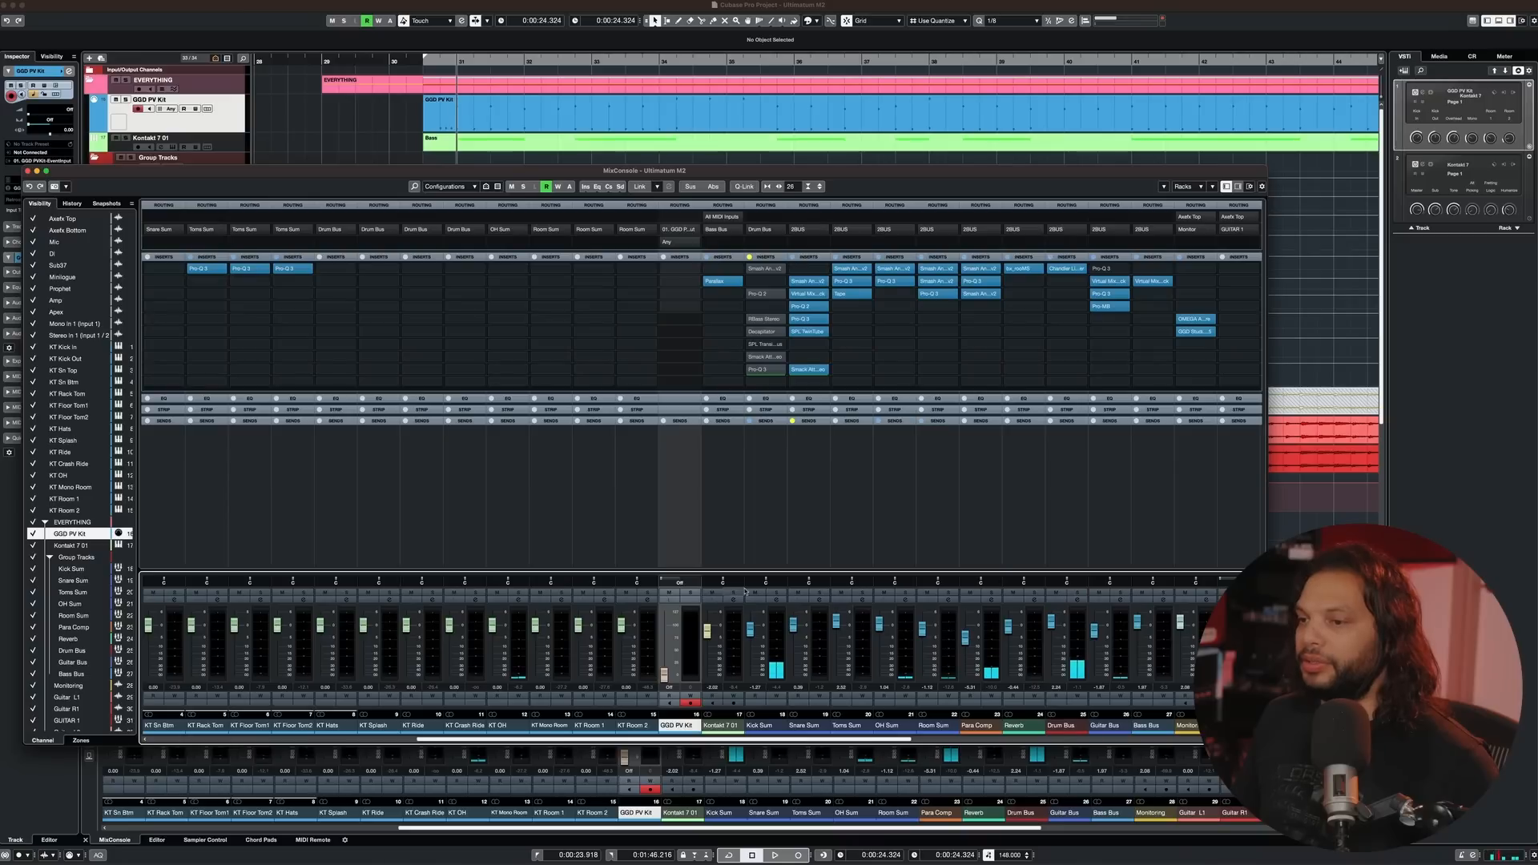
pyautogui.click(774, 595)
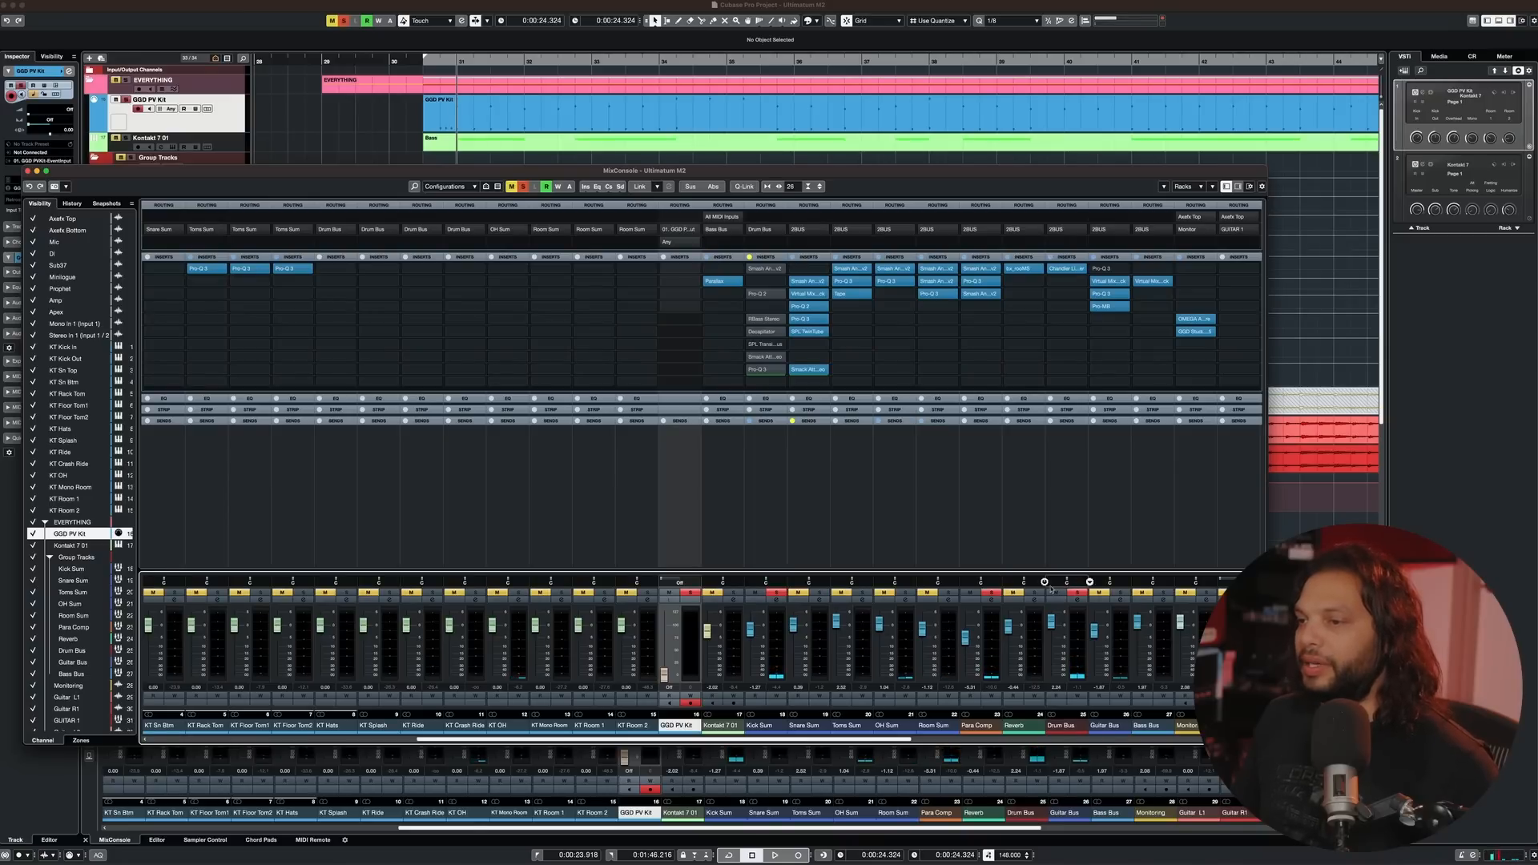
pyautogui.press('space')
pyautogui.press('space')
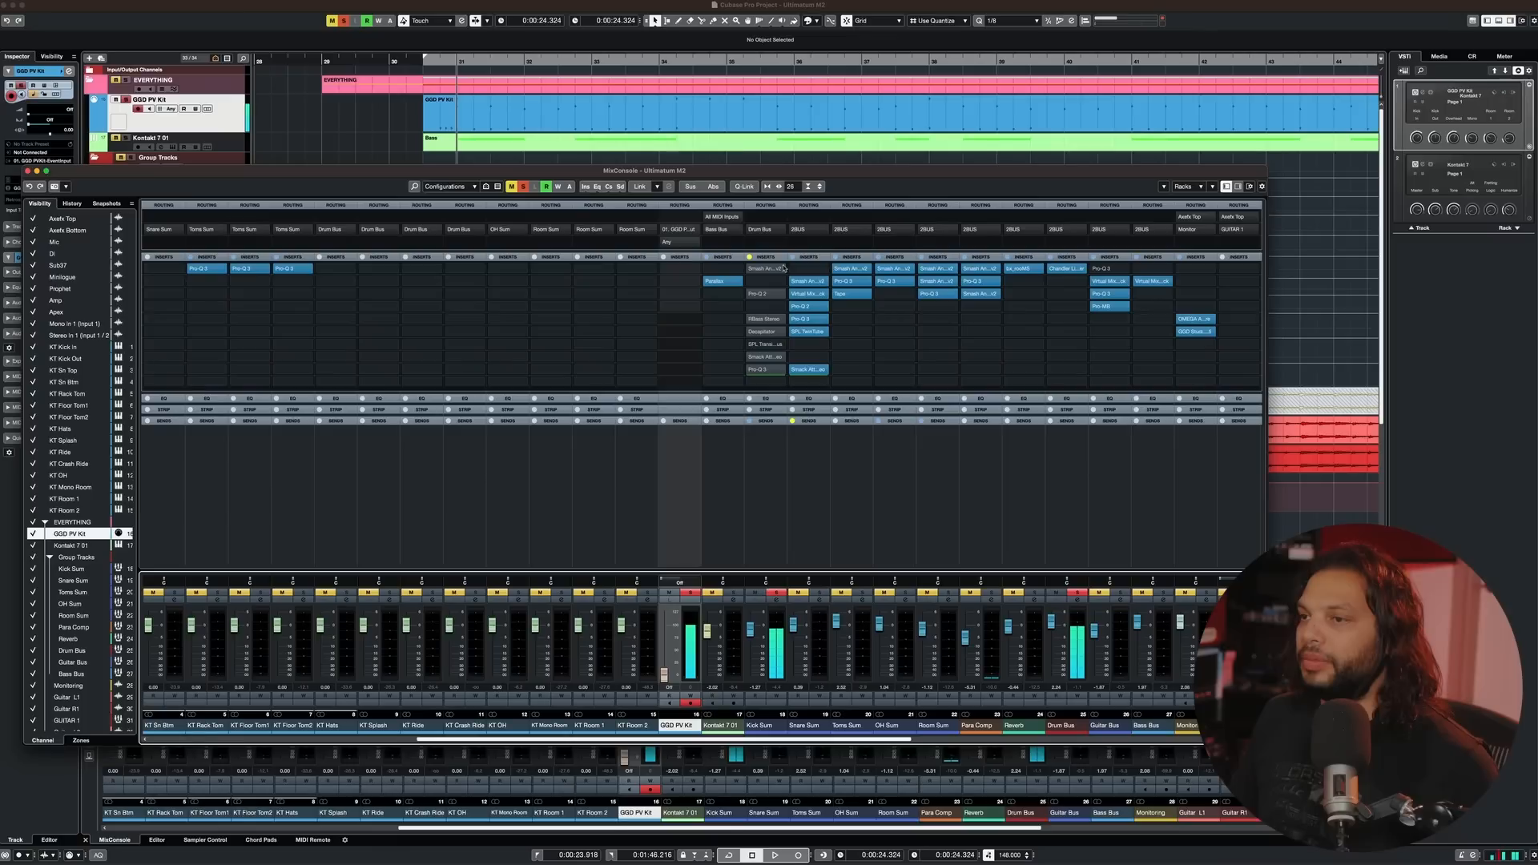
# - Bypass the Drum Bus inserts to audition the kick without bus processing, and re-enable them
pyautogui.click(1050, 257)
pyautogui.press('space')
pyautogui.press('space')
pyautogui.click(1050, 258)
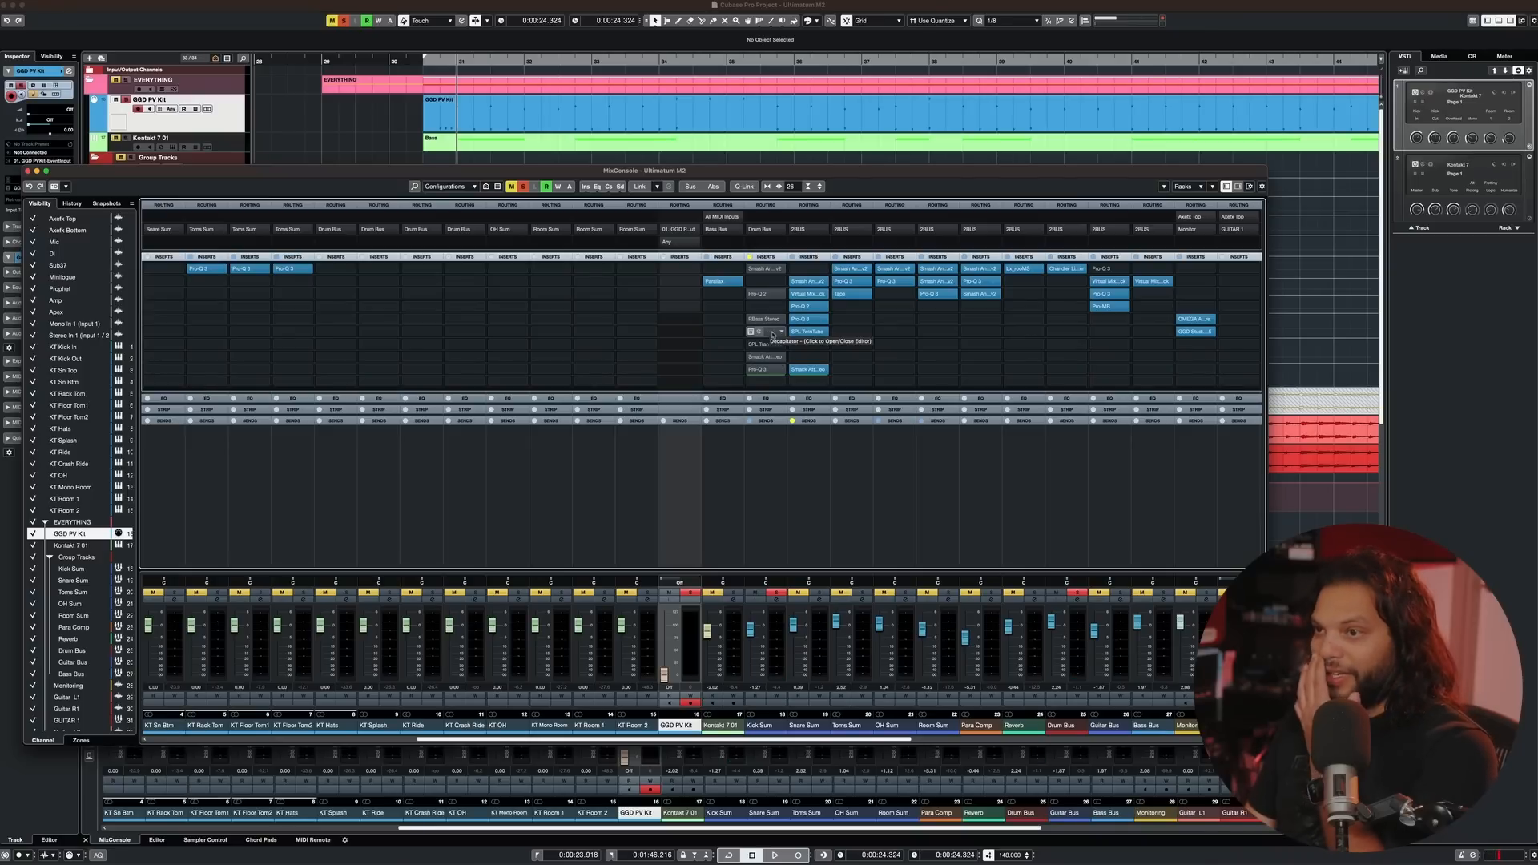
# - Re-enable and open the Smash and Grab insert on Kick Sum, and play the kick while flipping its Smash/Grab switch, and stop
pyautogui.click(749, 258)
pyautogui.click(749, 258)
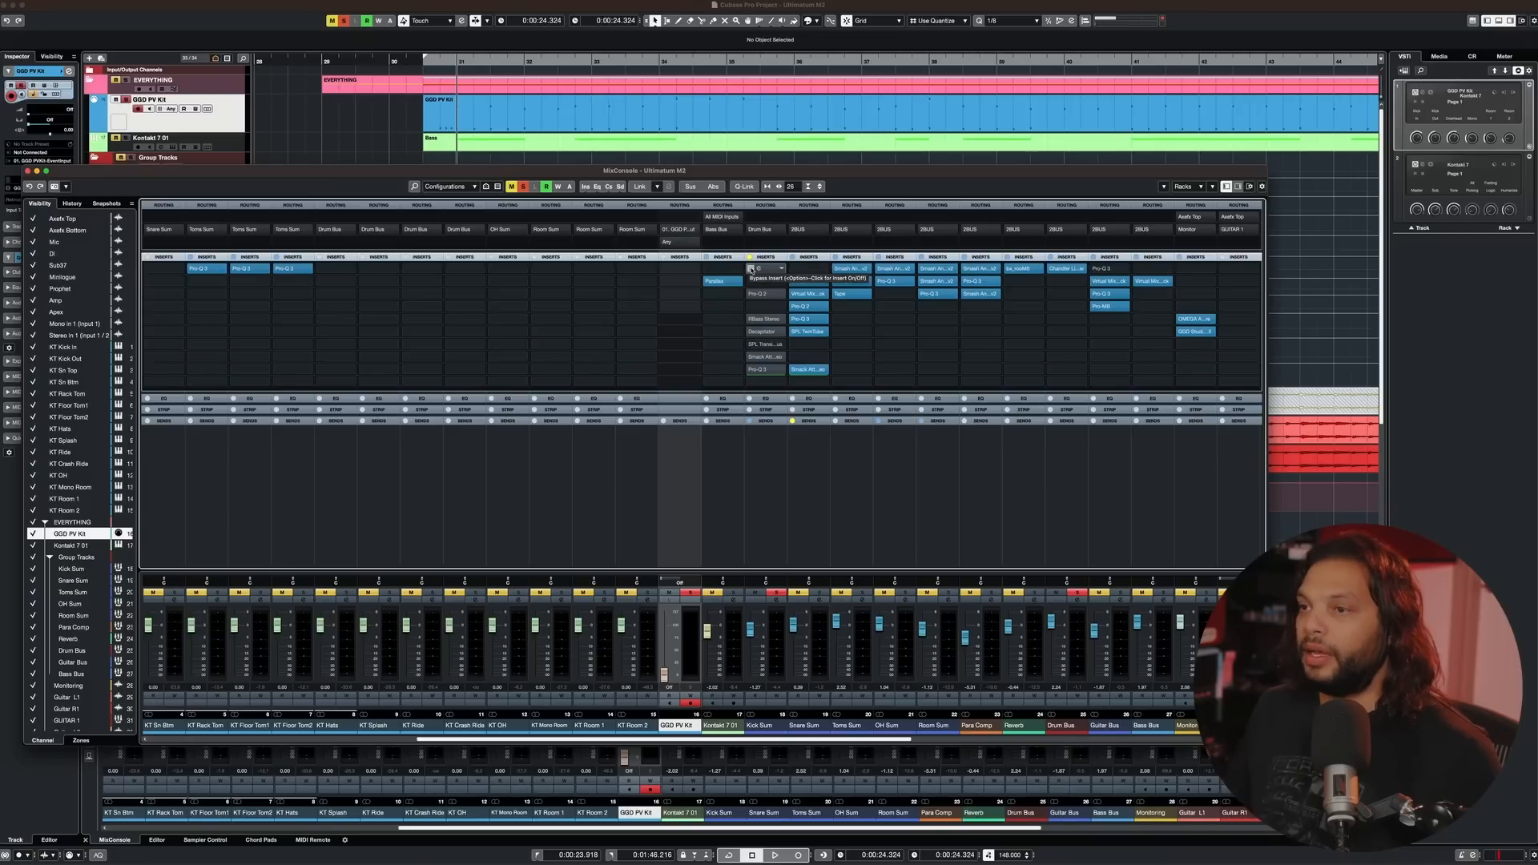
pyautogui.click(759, 270)
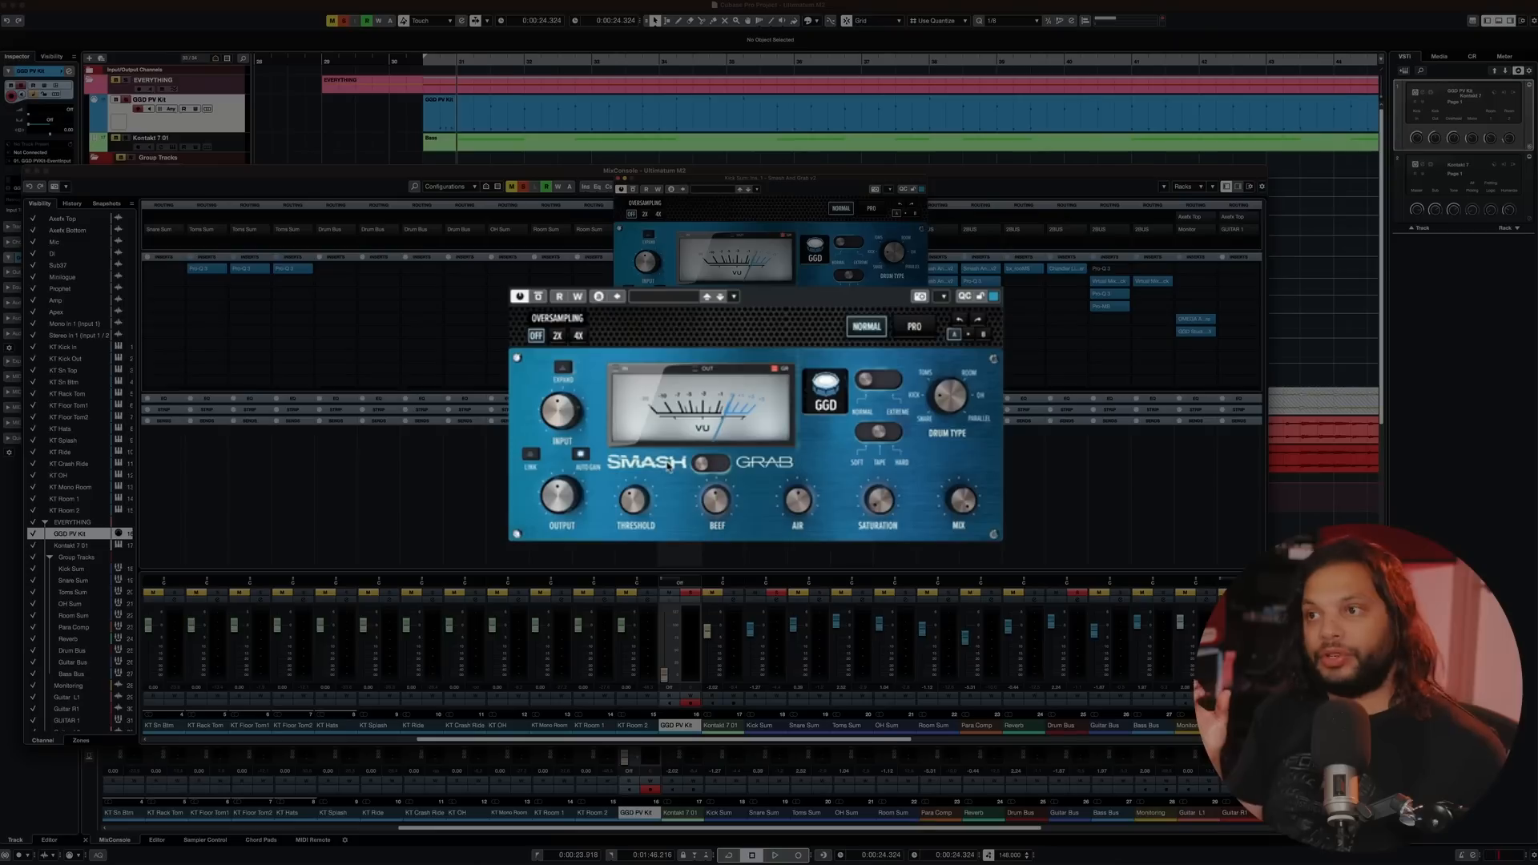
pyautogui.press('space')
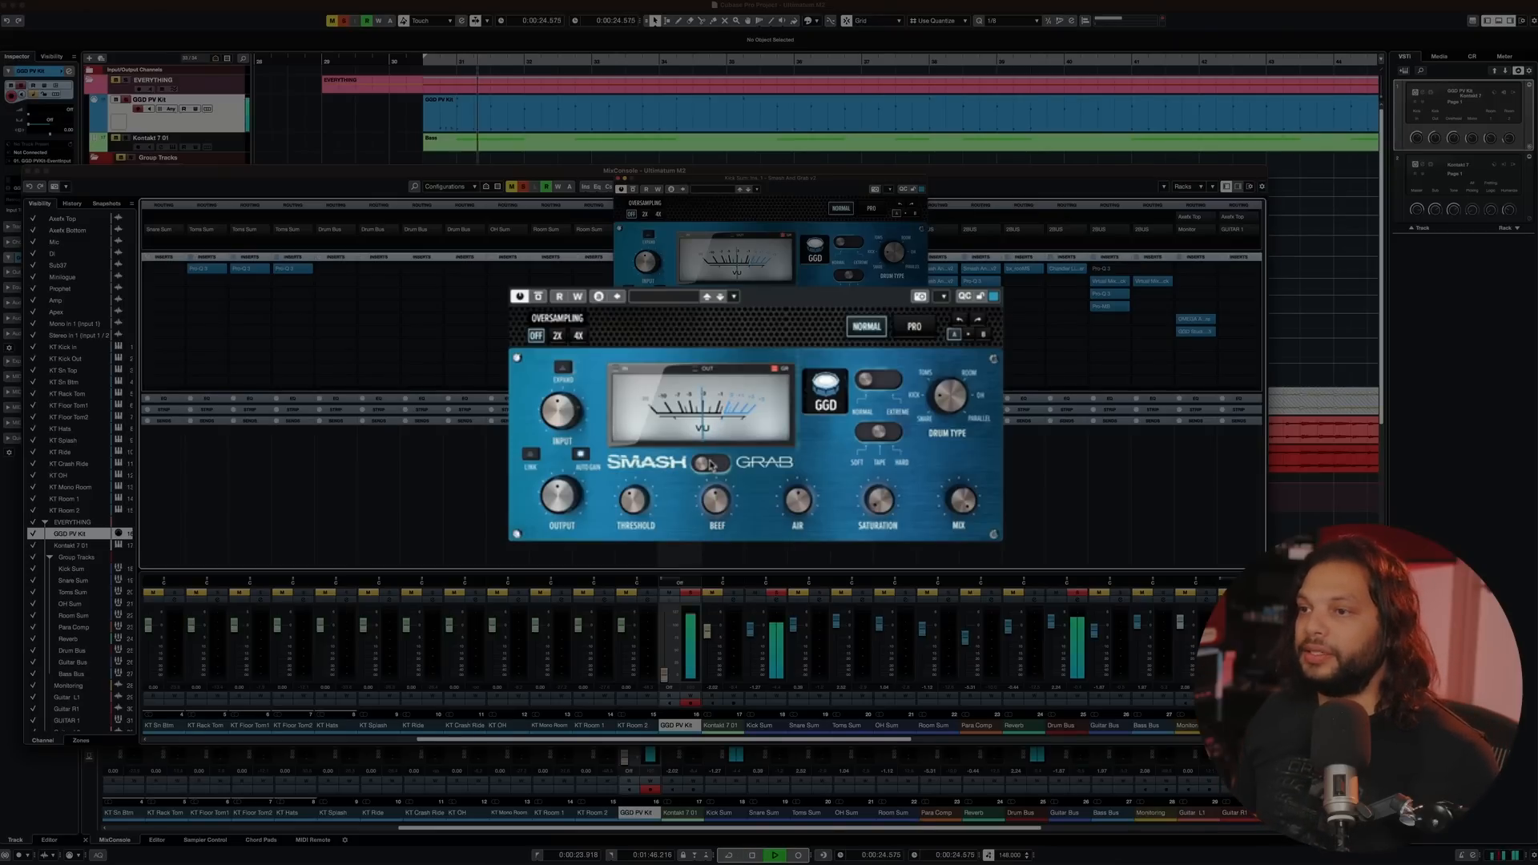
pyautogui.click(708, 463)
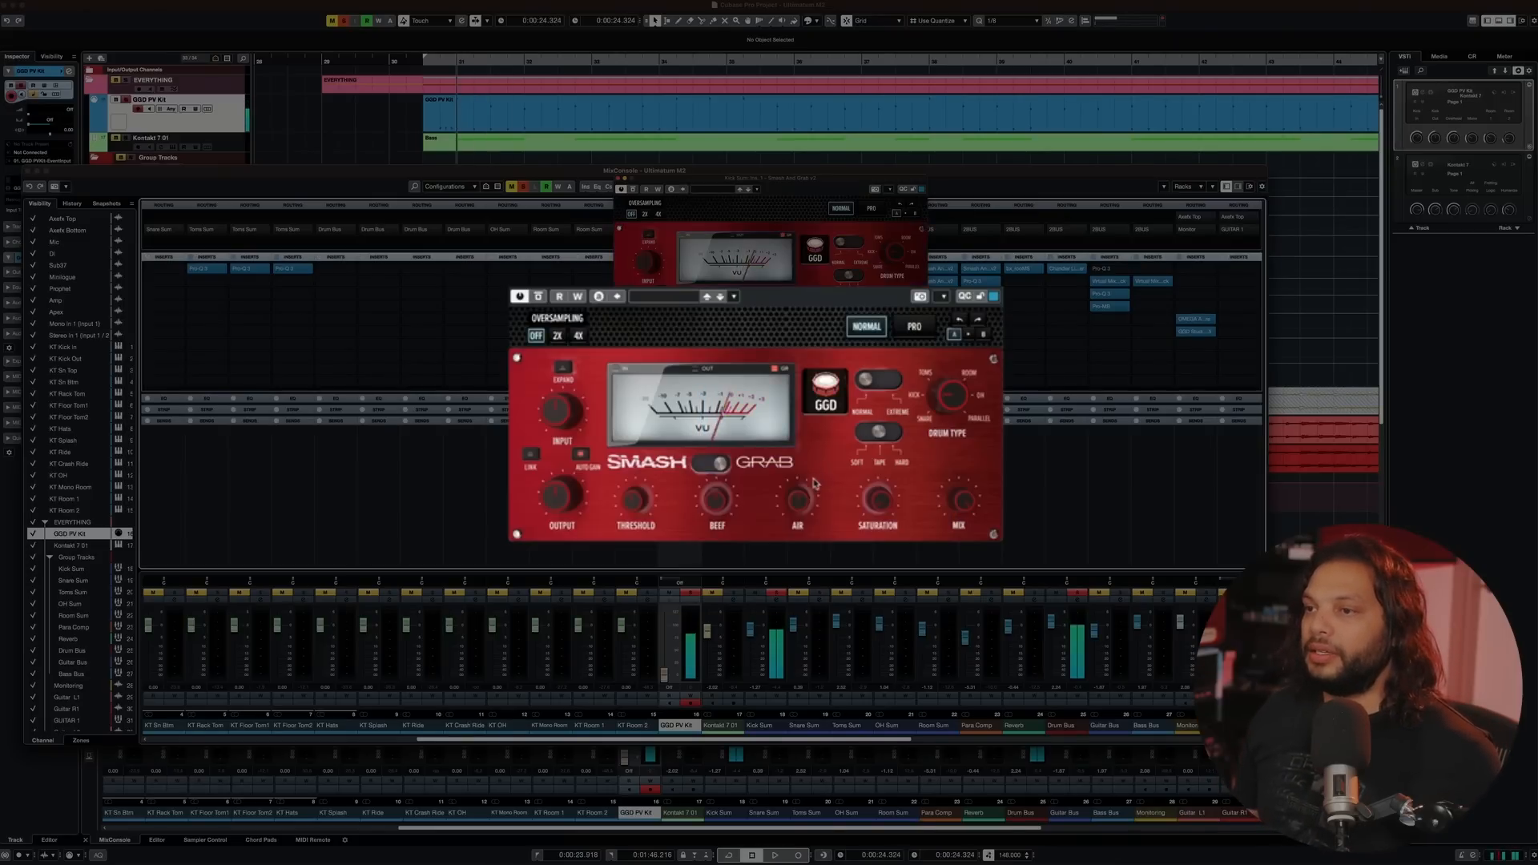
pyautogui.click(711, 464)
pyautogui.press('space')
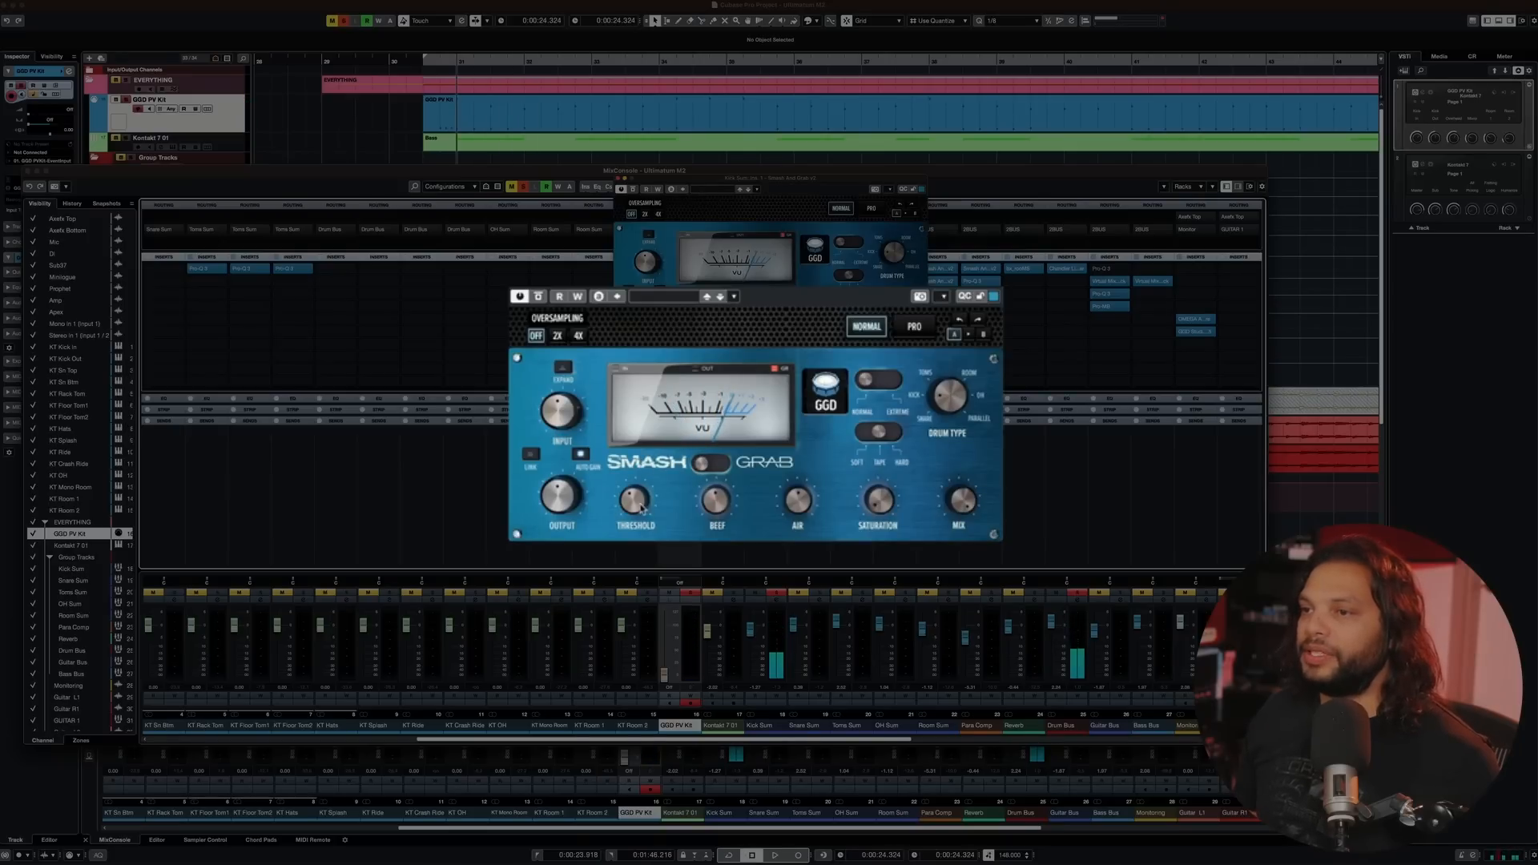
# - Replay the kick comparing Smash and Grab's red and blue modes, finish on the blue mode, and close the plug-in
pyautogui.press('space')
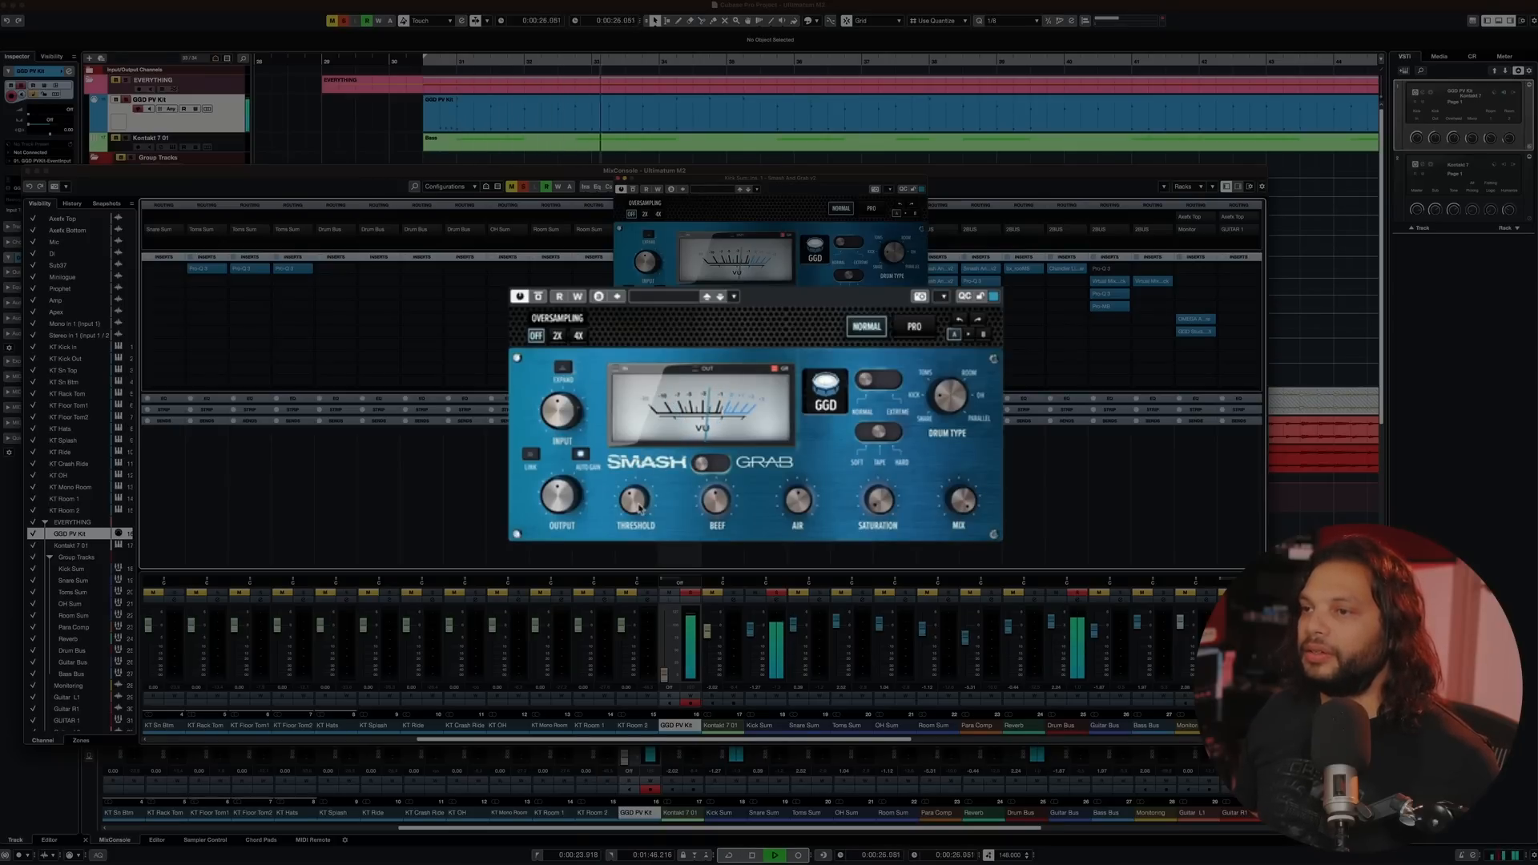
pyautogui.click(712, 466)
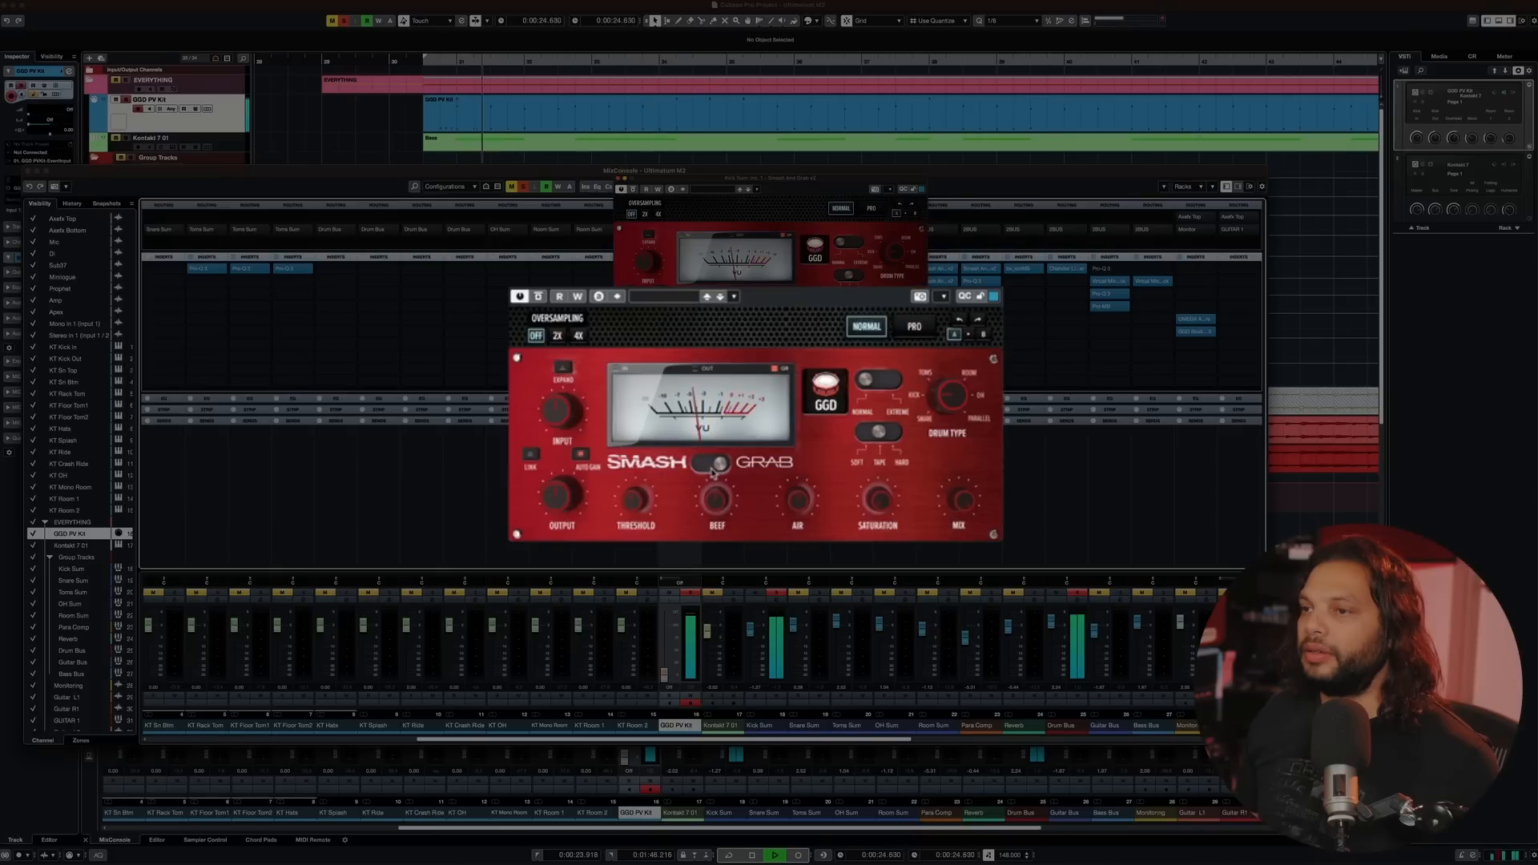
pyautogui.click(720, 467)
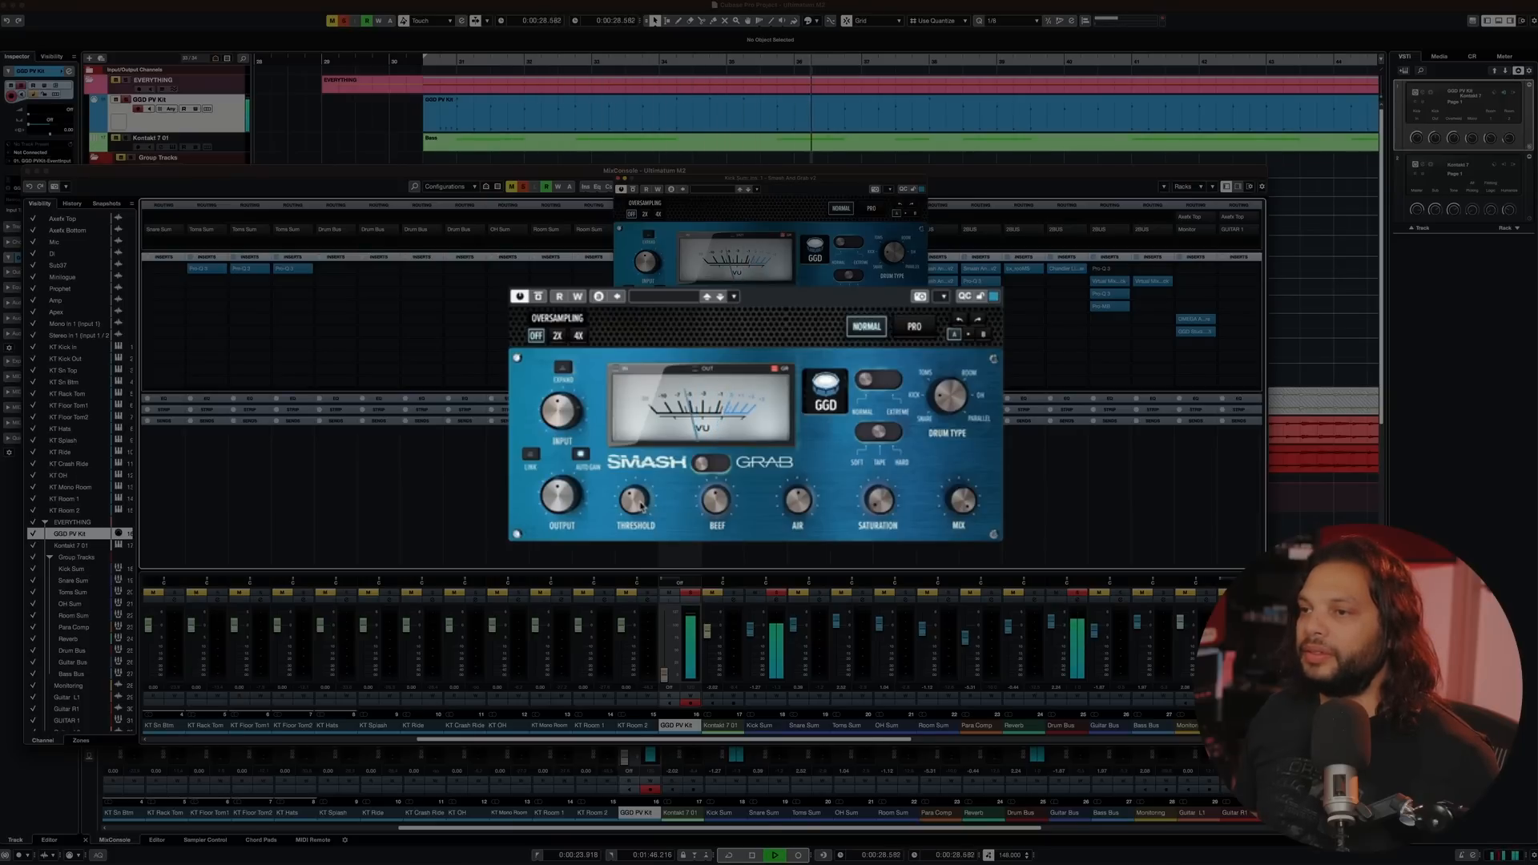
pyautogui.press('space')
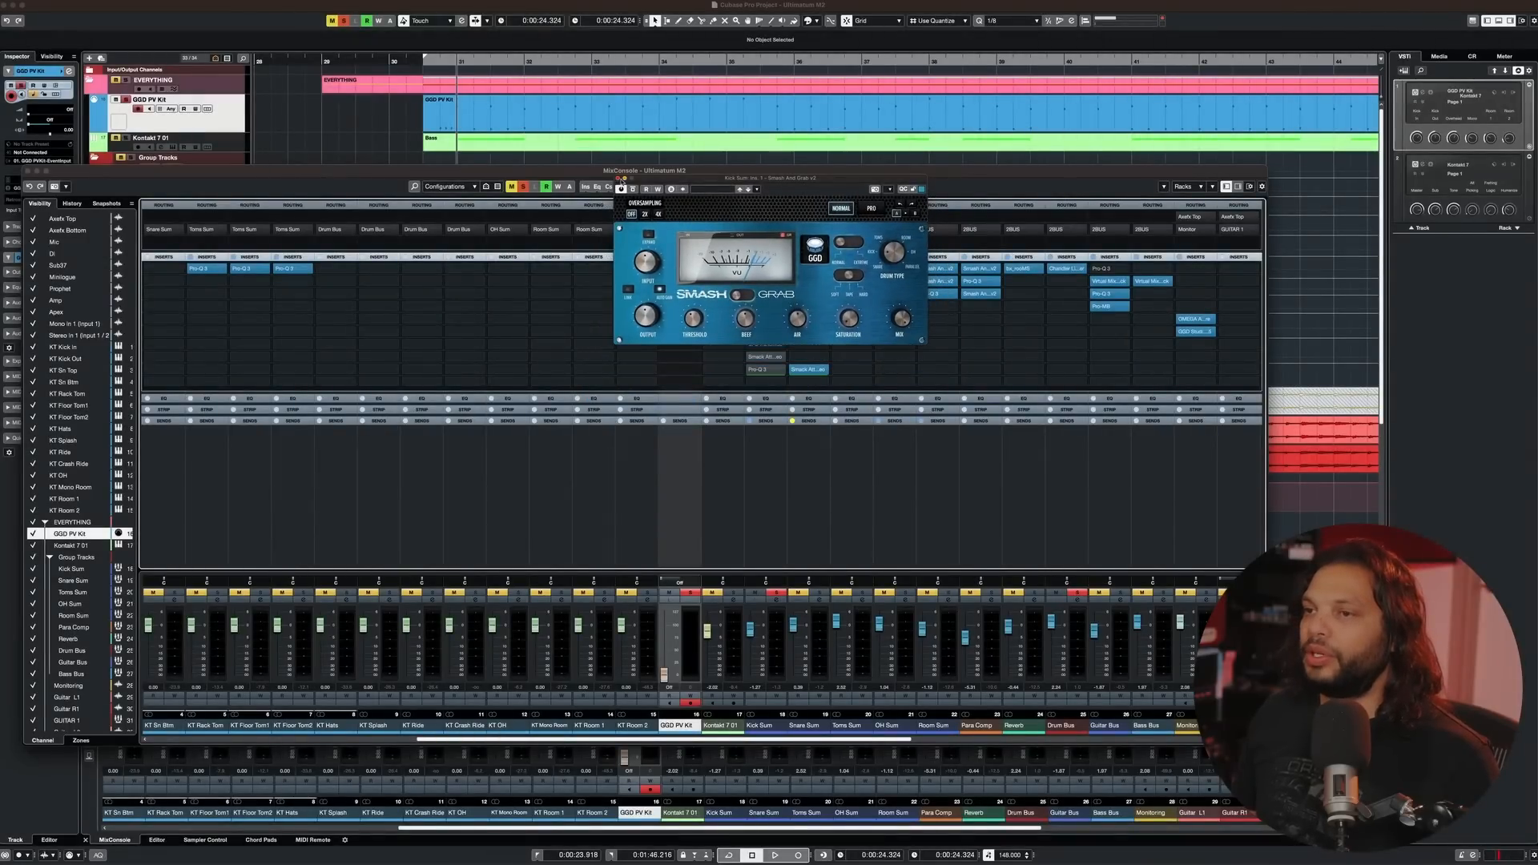
pyautogui.click(619, 179)
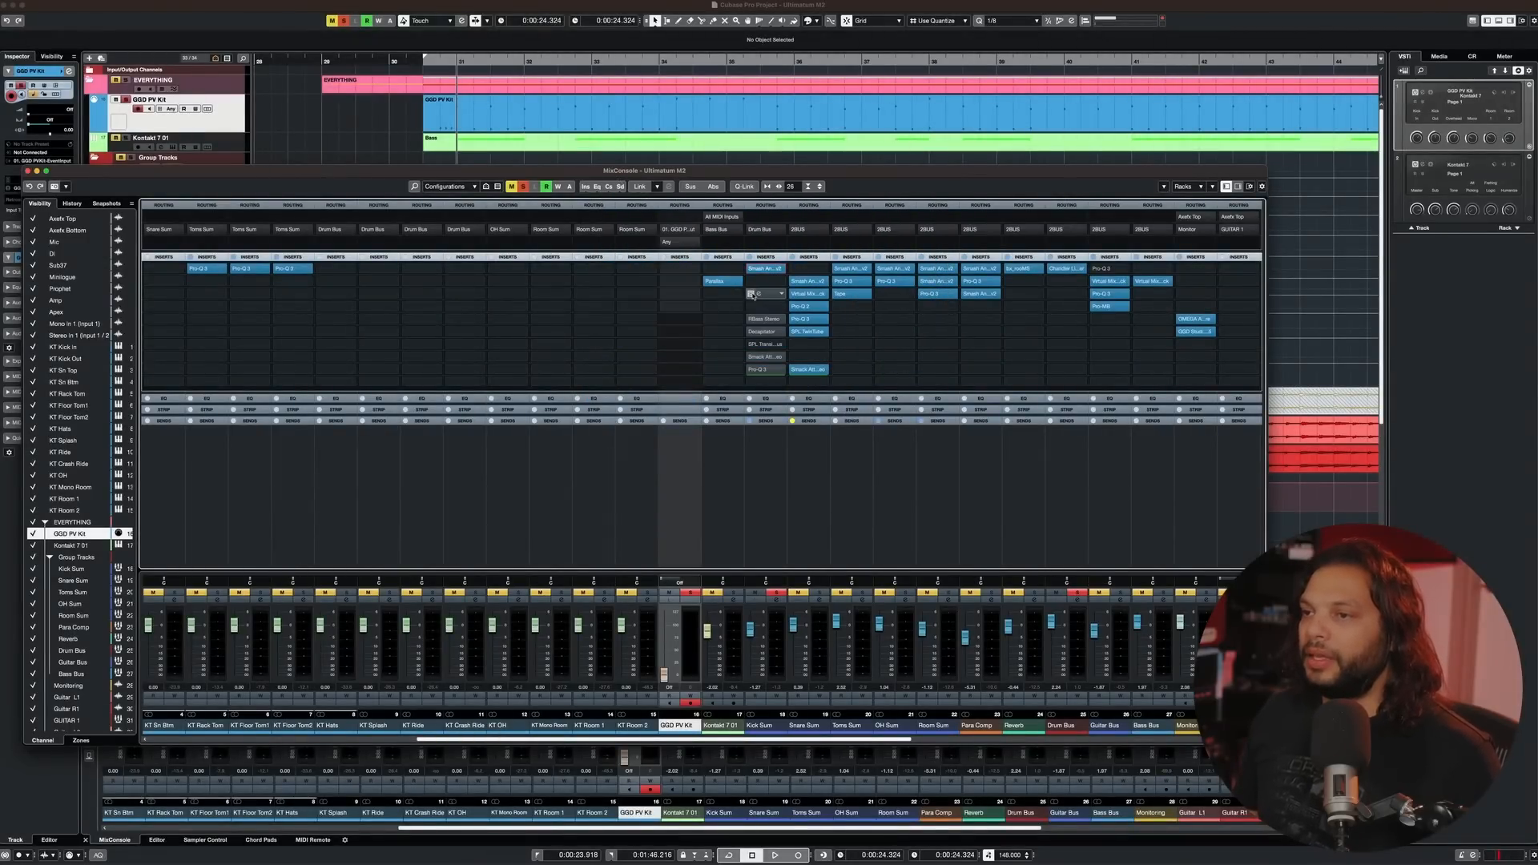
# - Re-enable and open the Pro-Q 2 insert on Kick Sum and play the kick through it
pyautogui.click(774, 295)
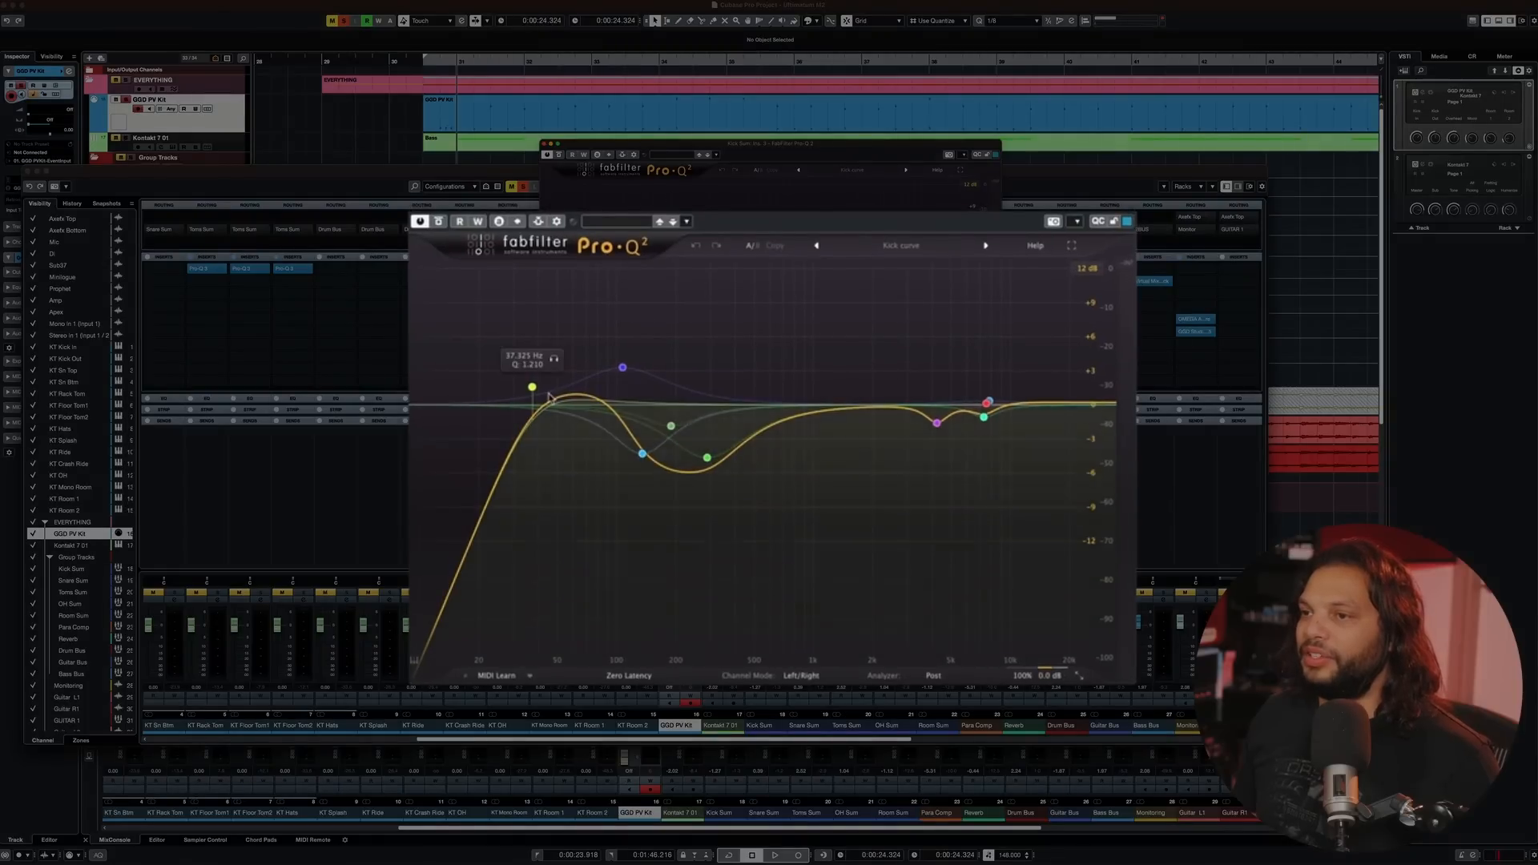
pyautogui.press('space')
pyautogui.press('space')
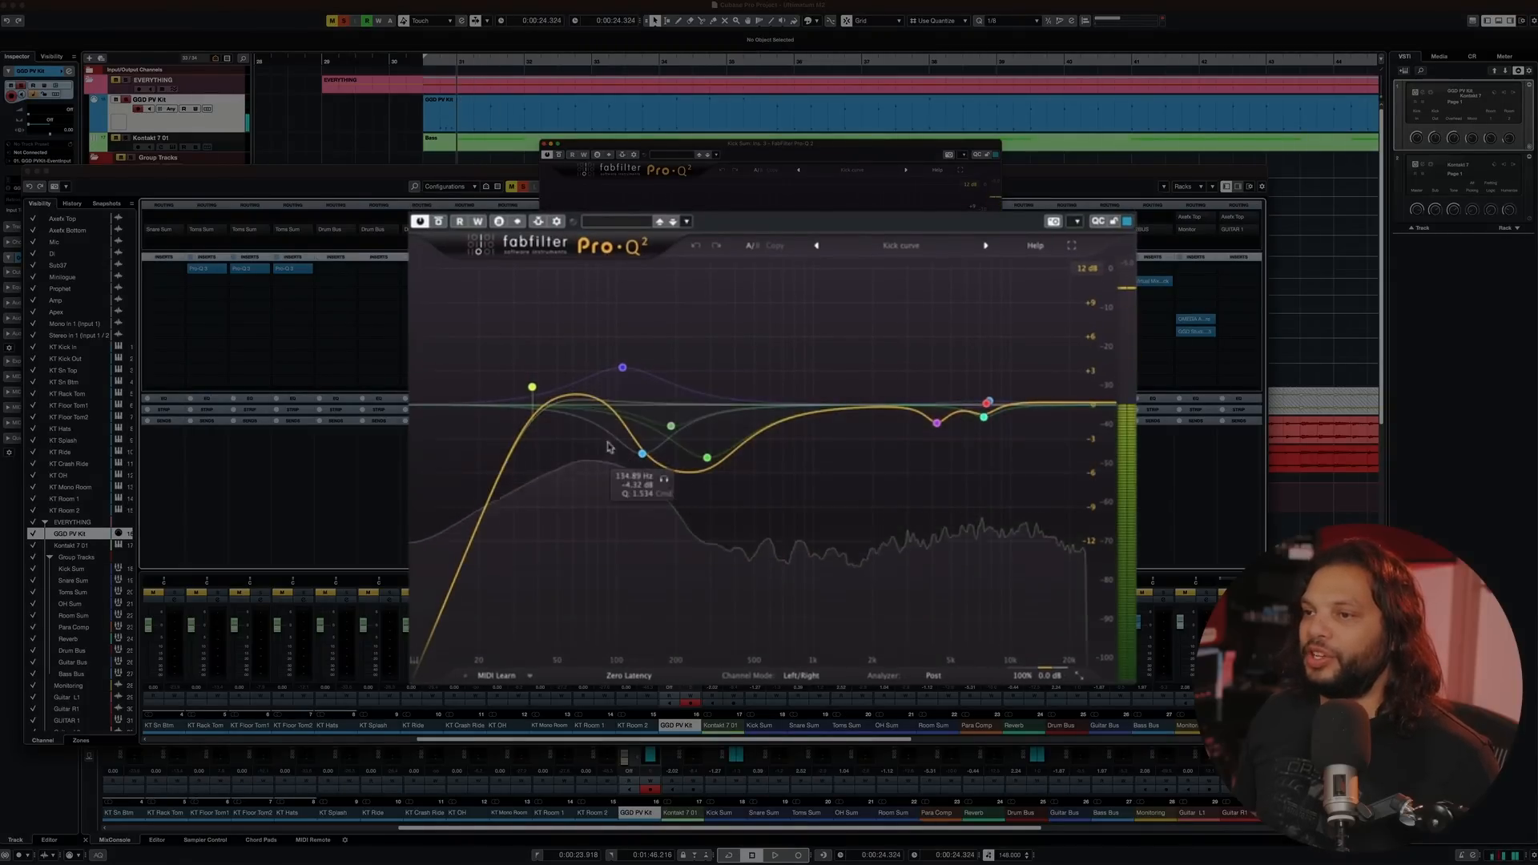
pyautogui.click(623, 368)
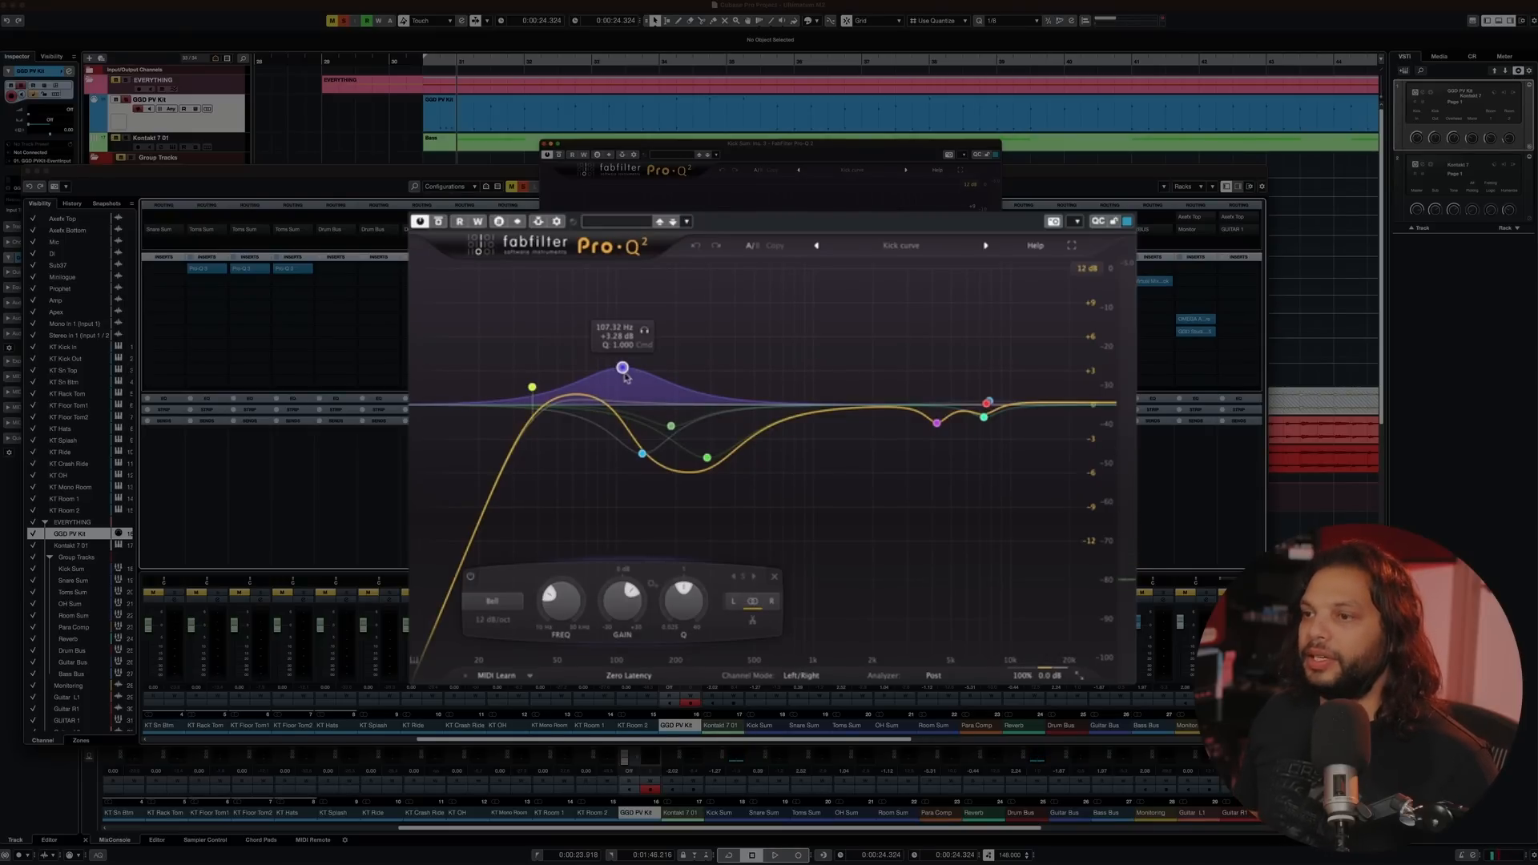
pyautogui.click(775, 578)
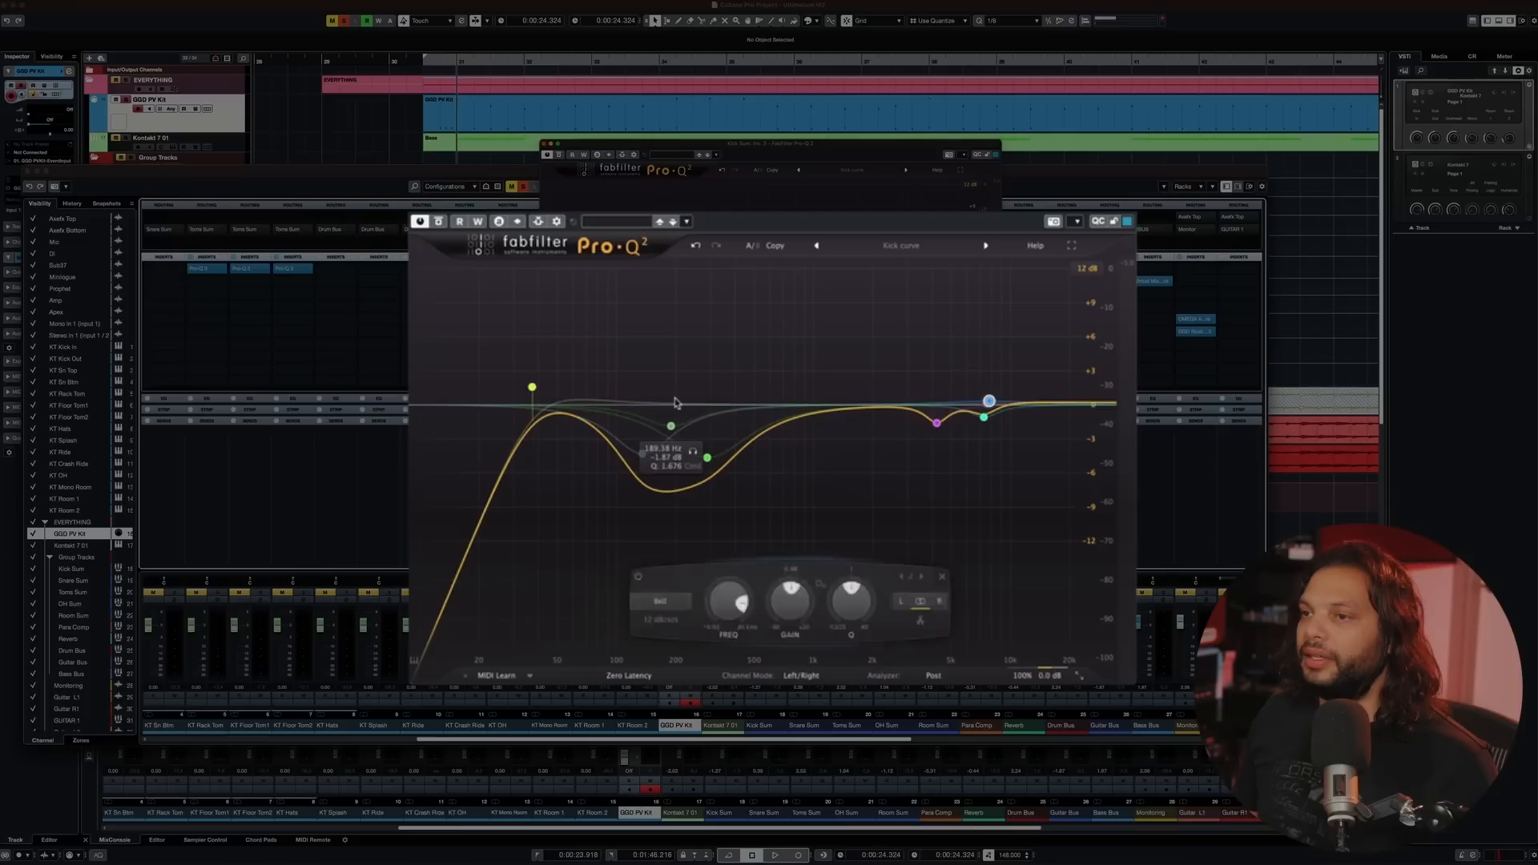
pyautogui.click(694, 247)
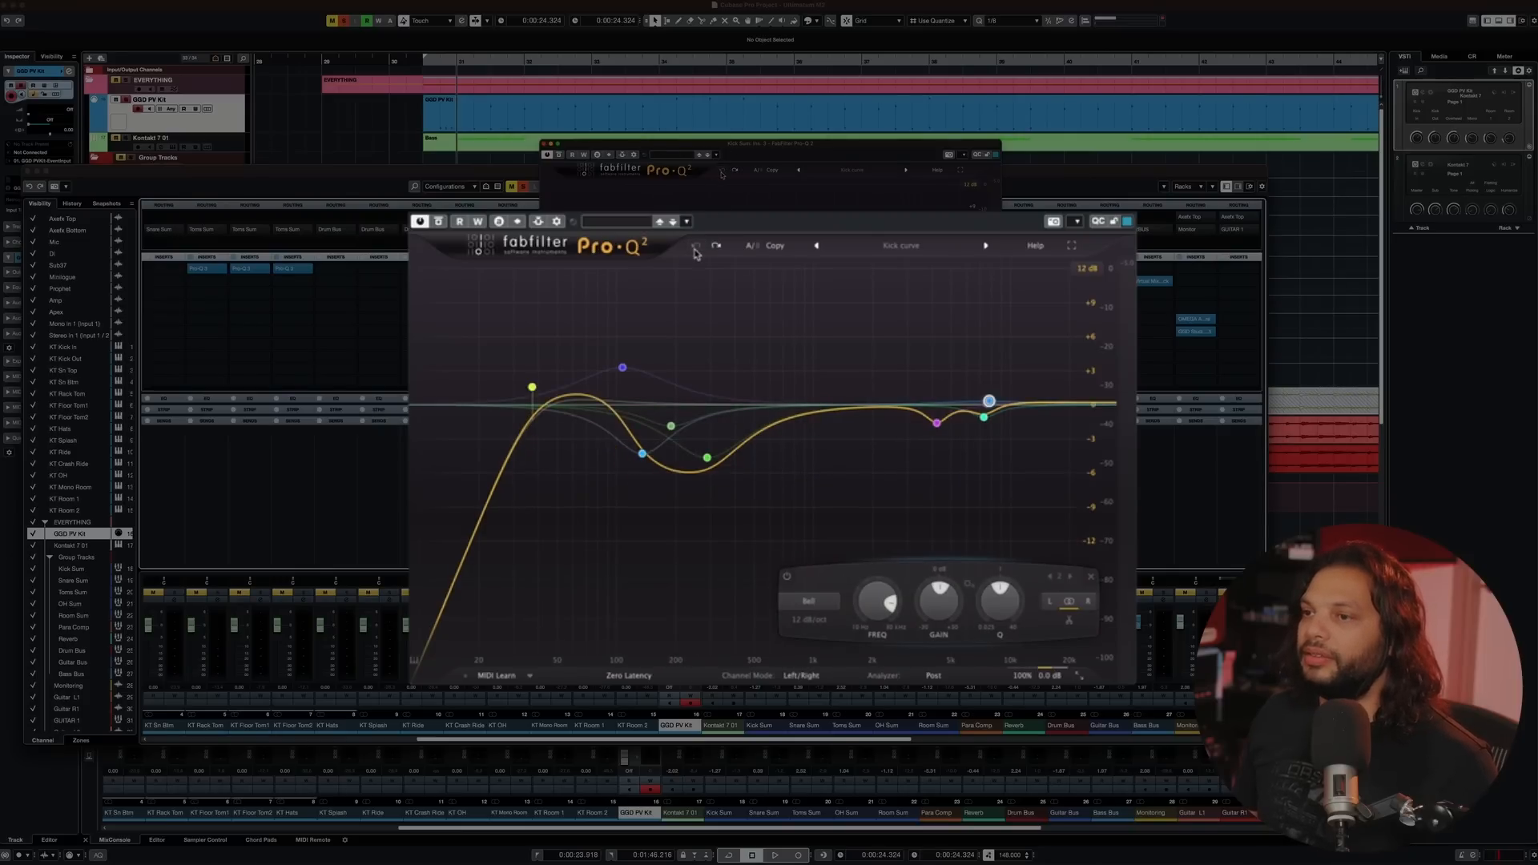
# - Examine the Pro-Q 2 low cut, the 107 Hz boost and the low-mid cuts while playing the kick, and close the EQ
pyautogui.click(623, 370)
pyautogui.press('space')
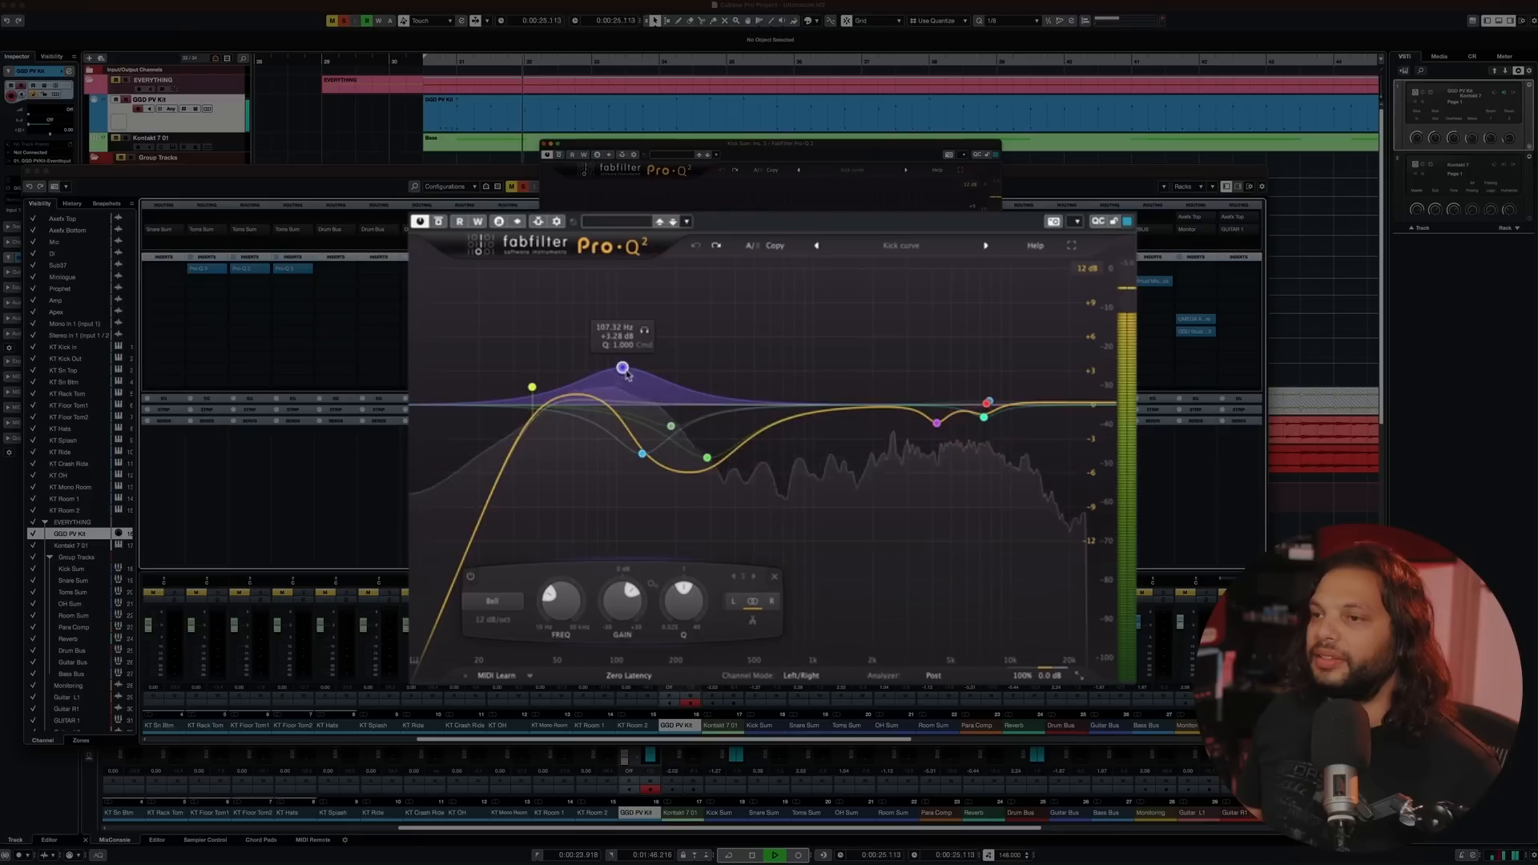
pyautogui.click(642, 454)
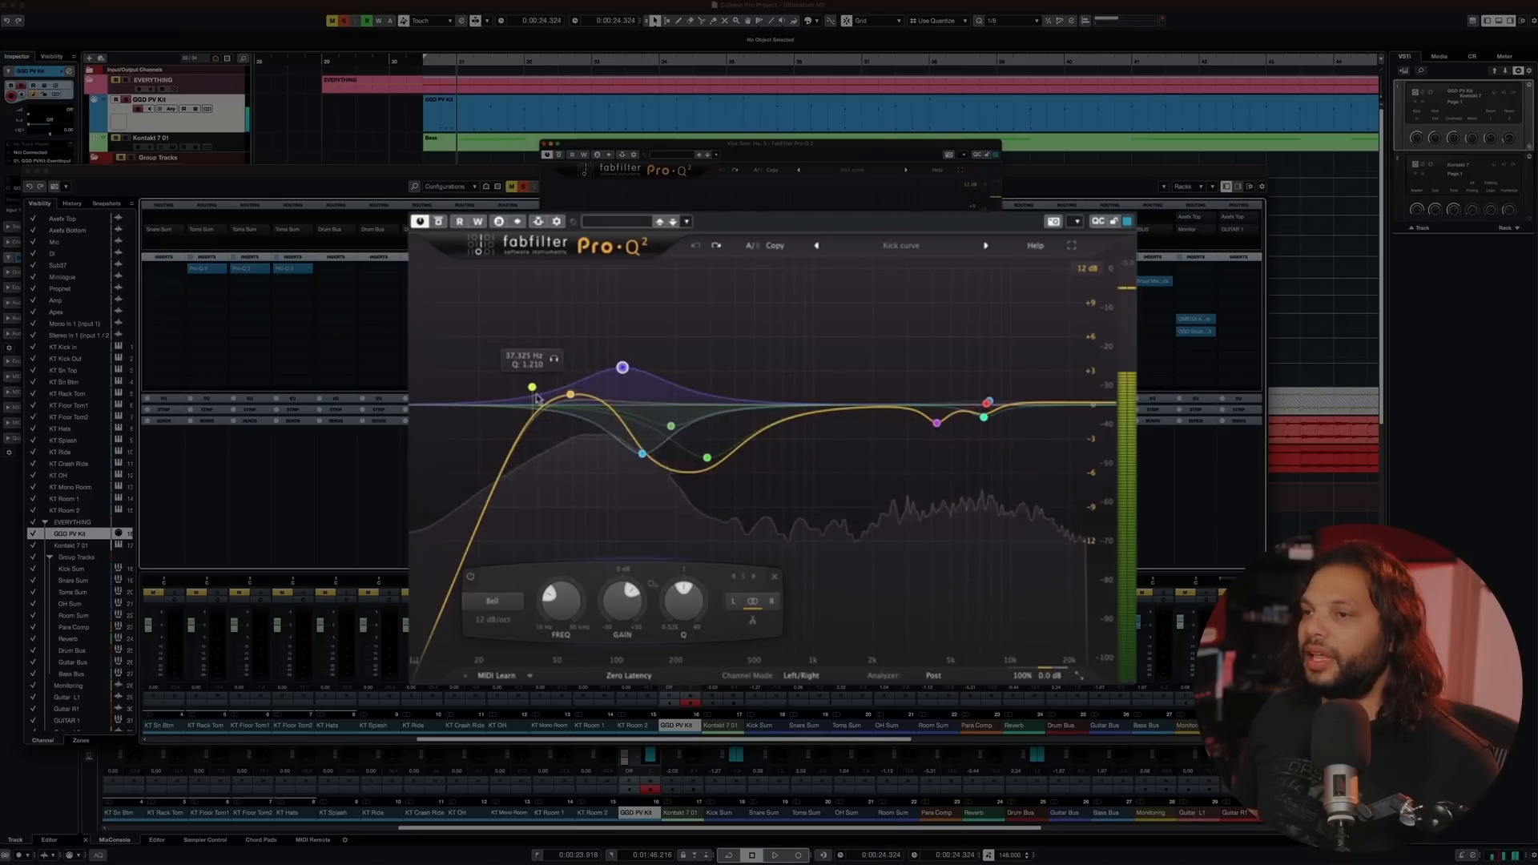
pyautogui.press('space')
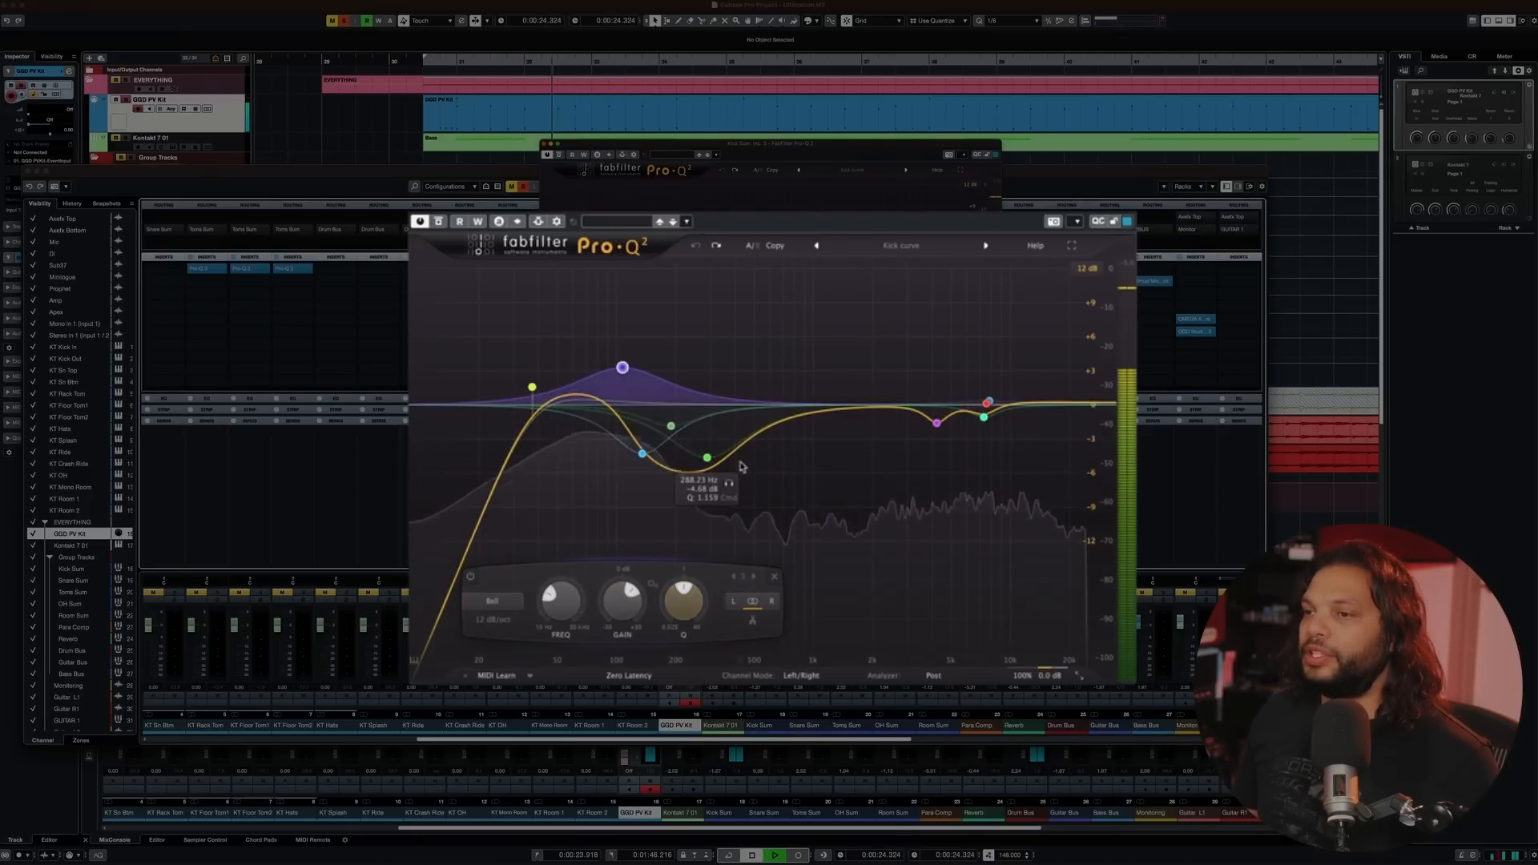
pyautogui.press('space')
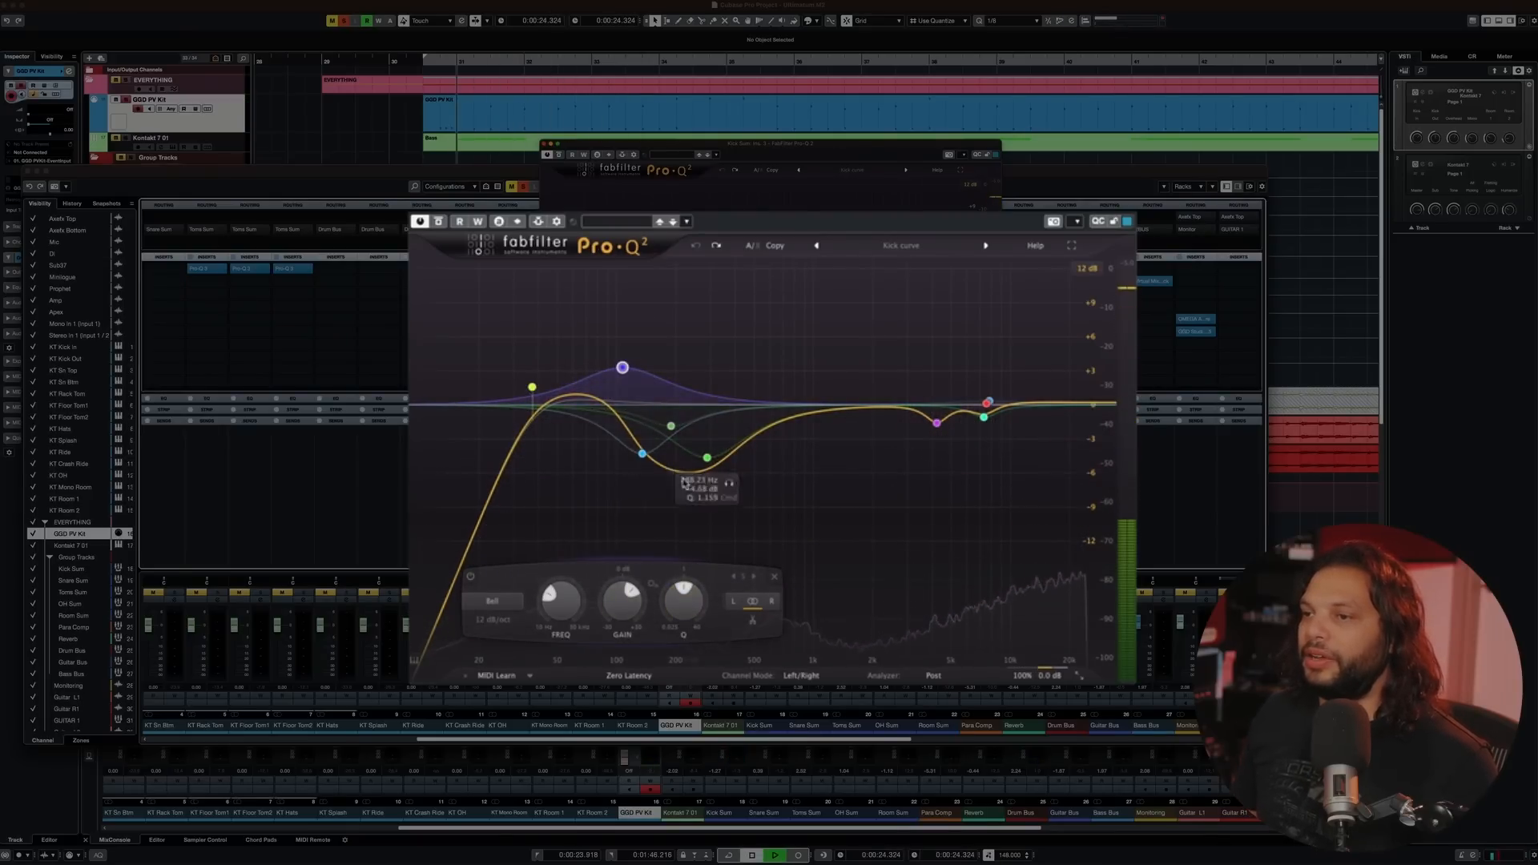
pyautogui.press('space')
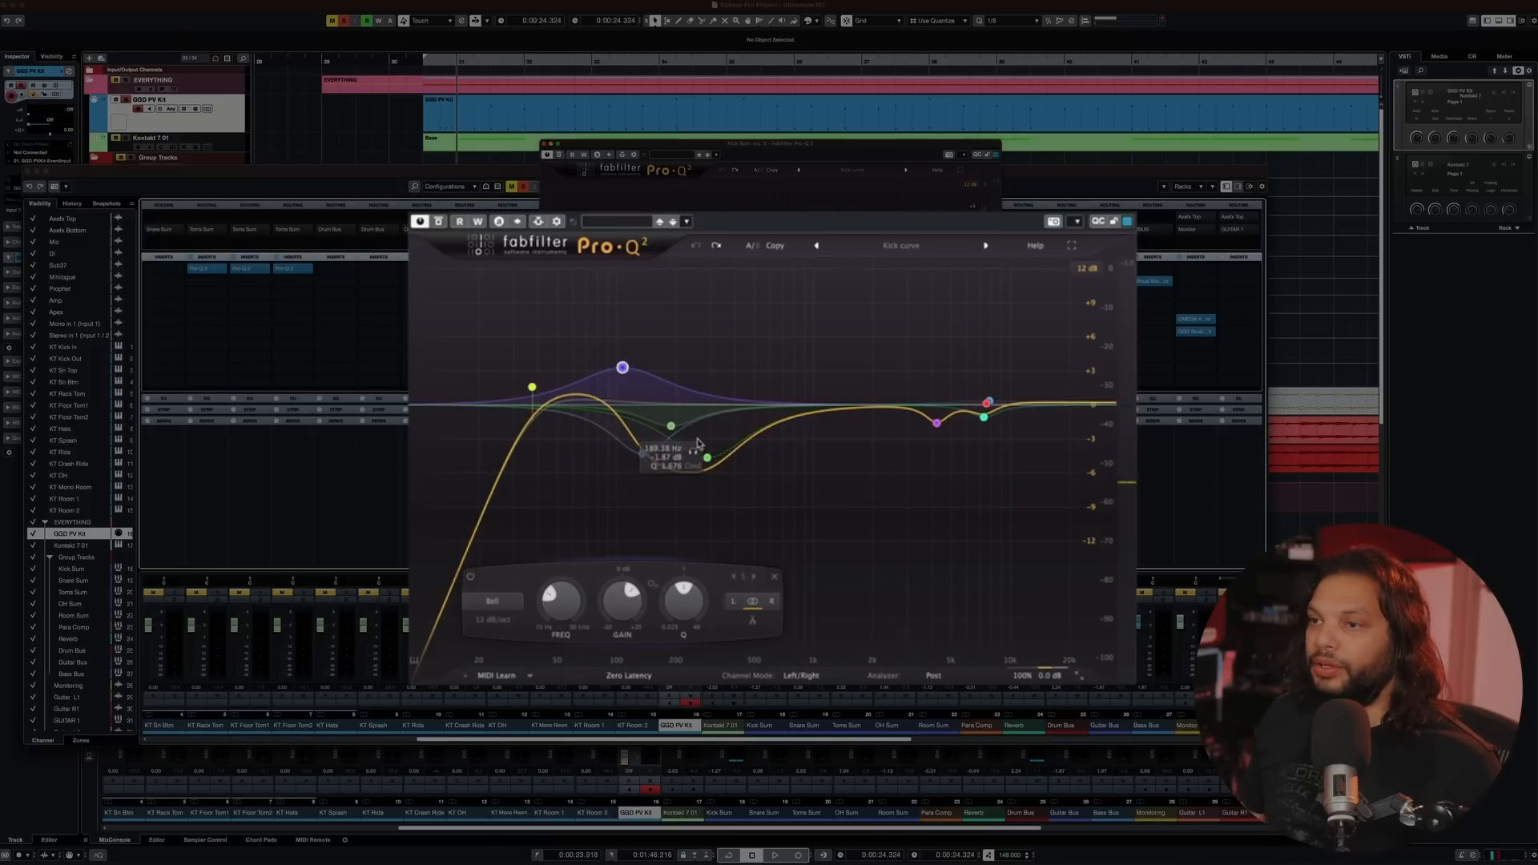
pyautogui.press('space')
pyautogui.press('space')
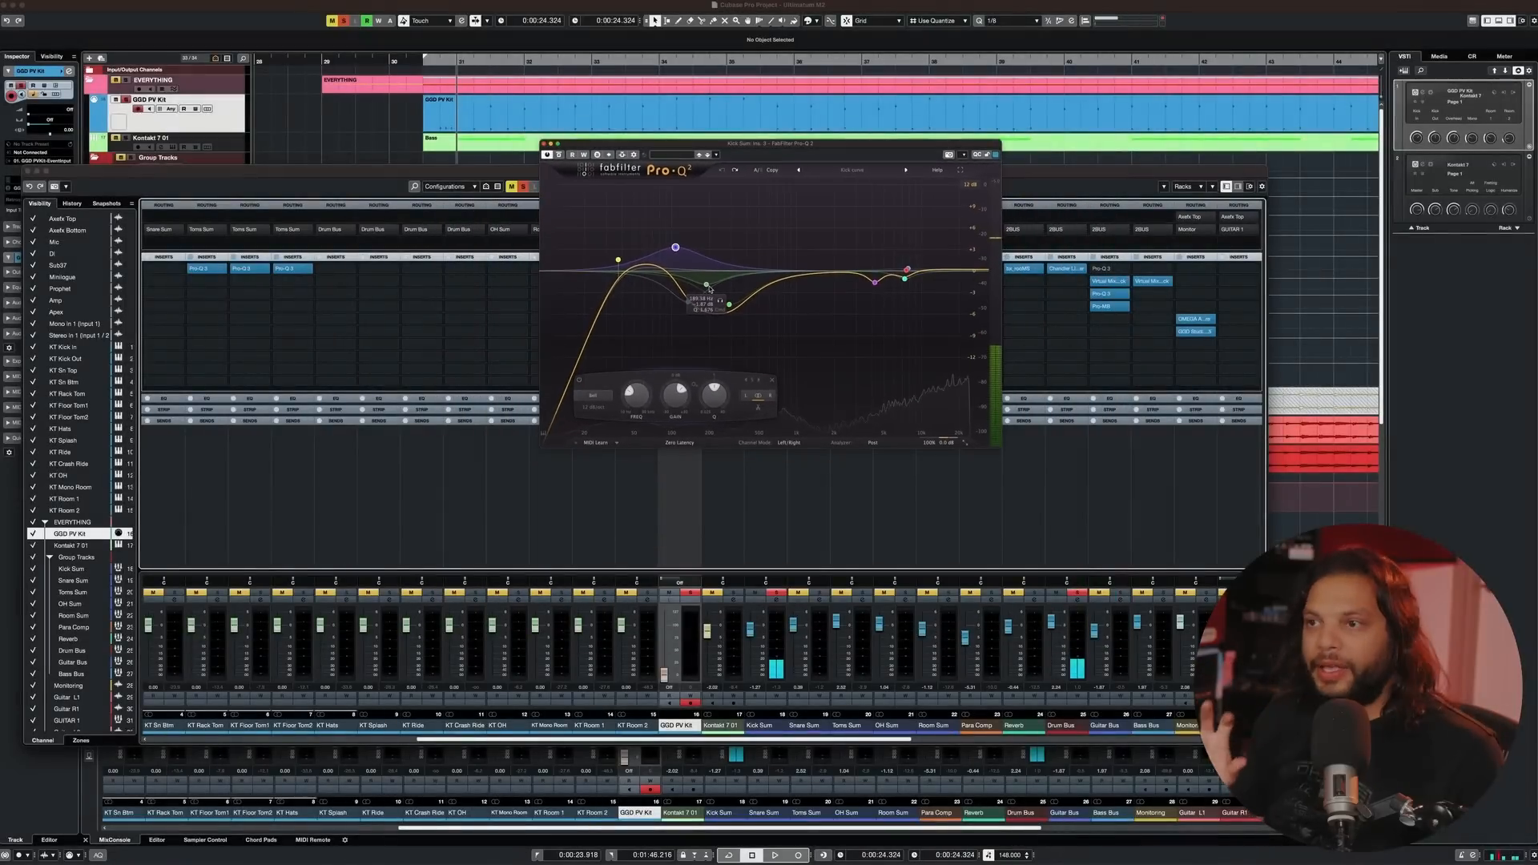
pyautogui.click(546, 144)
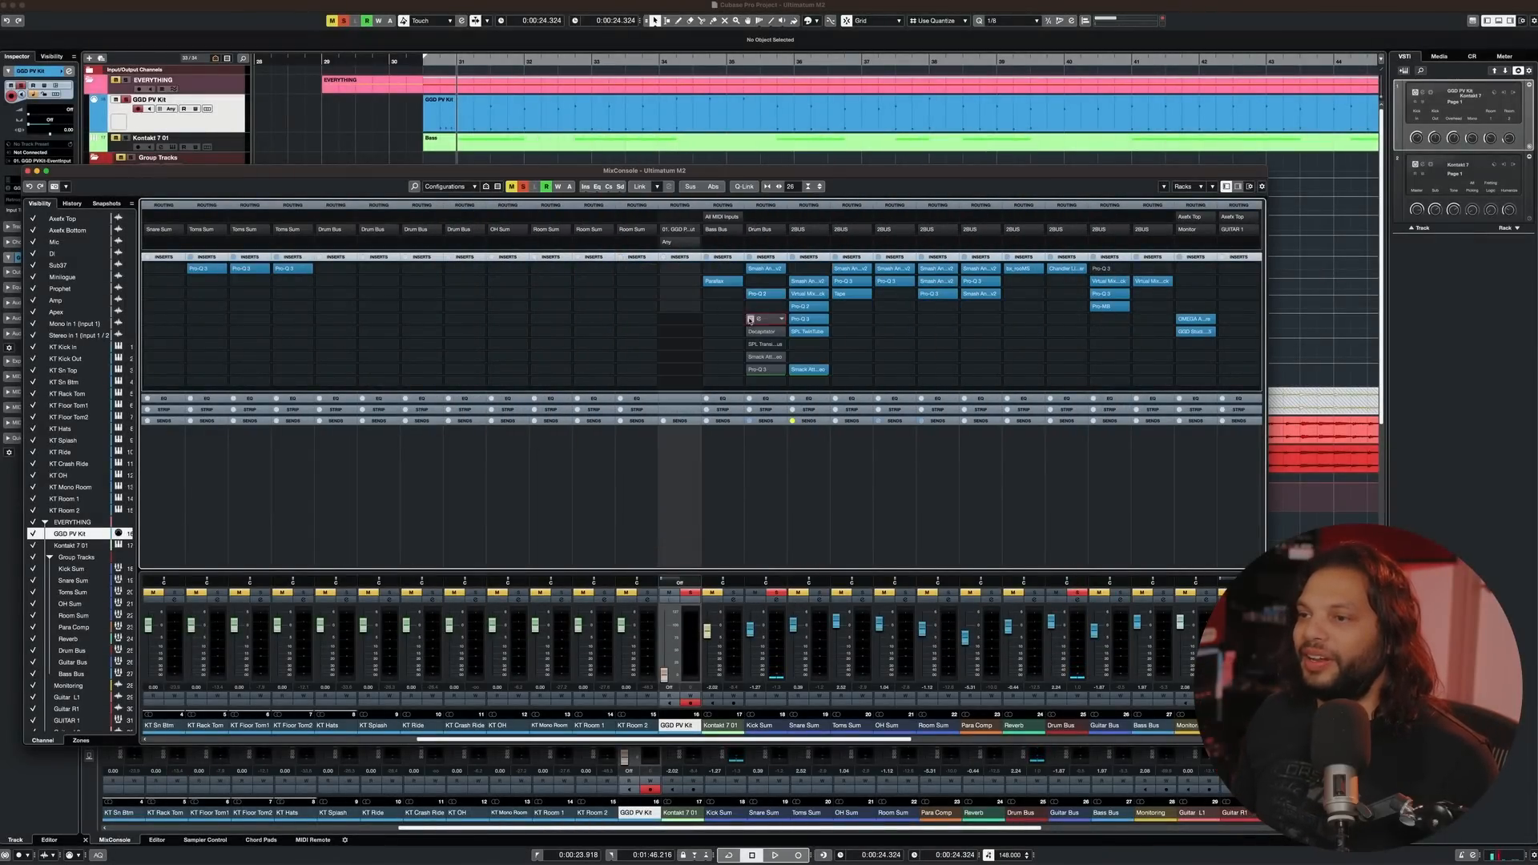
# - Re-enable the RBass insert on Kick Sum, open it to show its settings, and close it
pyautogui.click(767, 321)
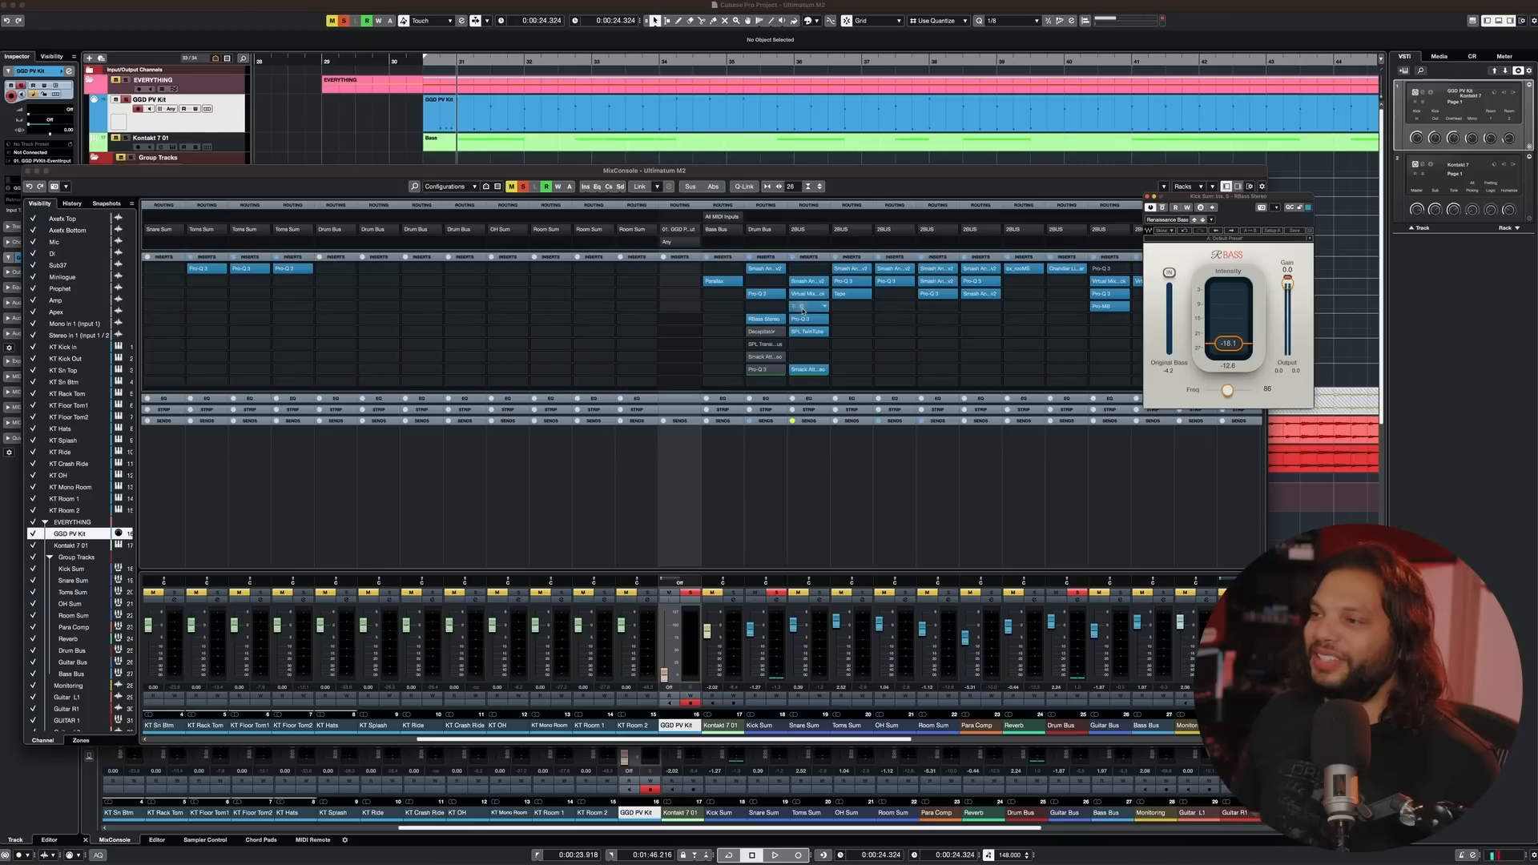
pyautogui.click(803, 311)
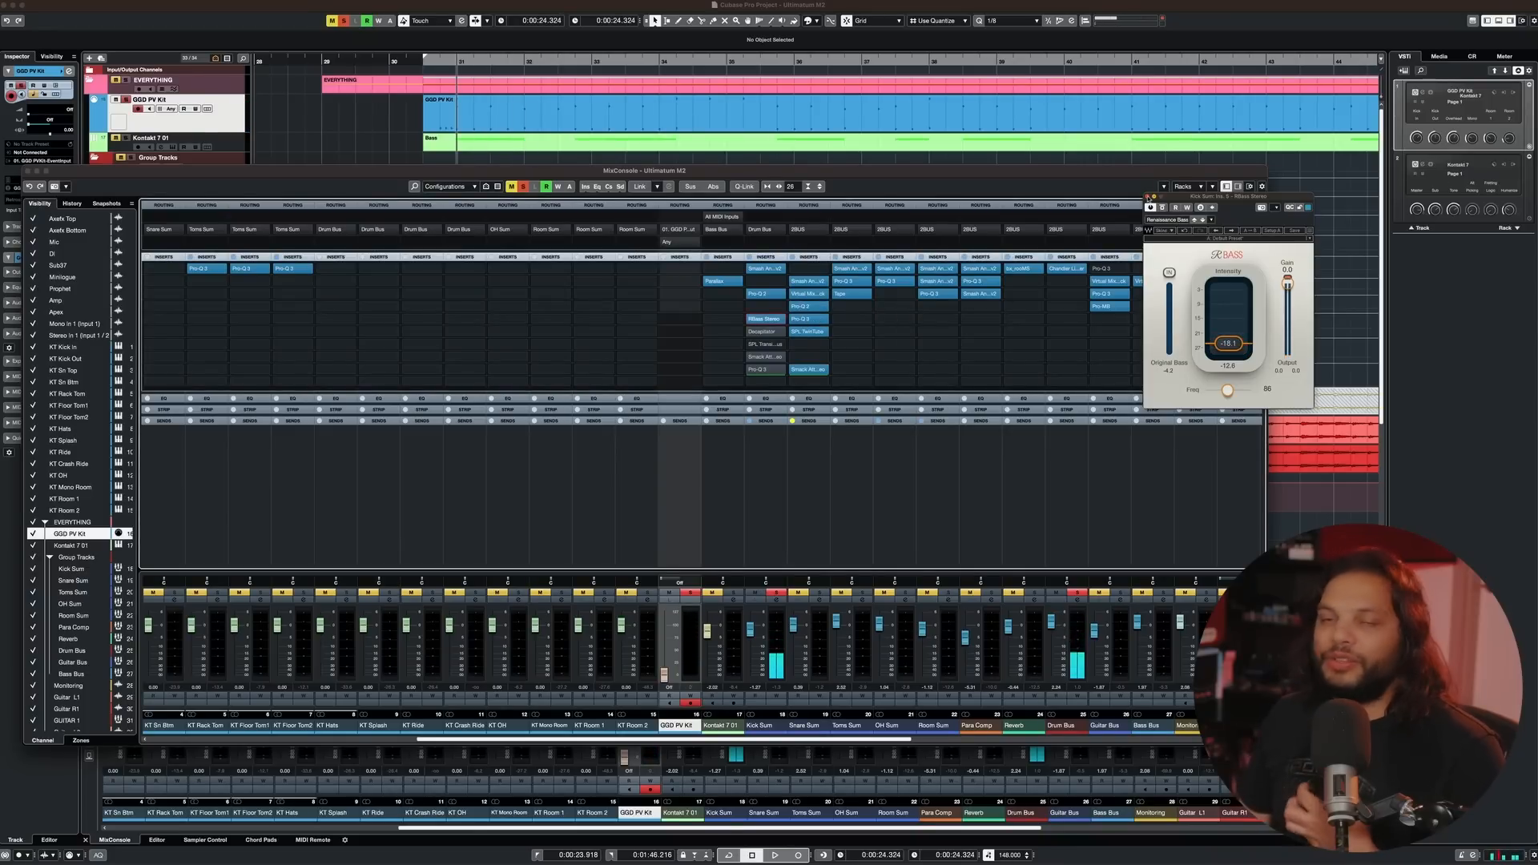
pyautogui.click(1146, 197)
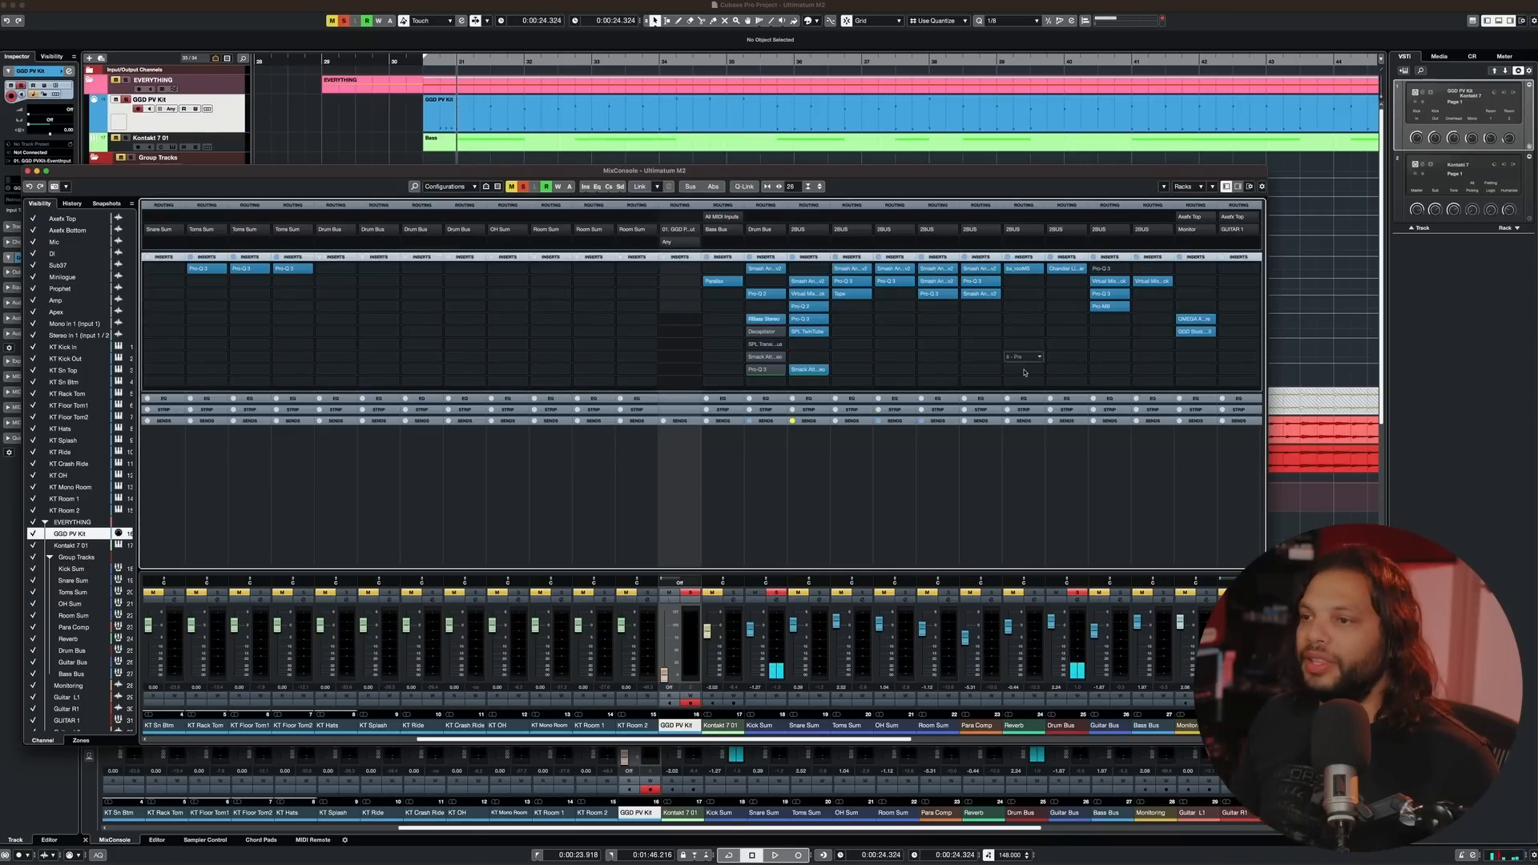
# - Re-enable and open Decapitator on Kick Sum, compare the playing kick with and without it bypassed, and close the plug-in
pyautogui.click(768, 335)
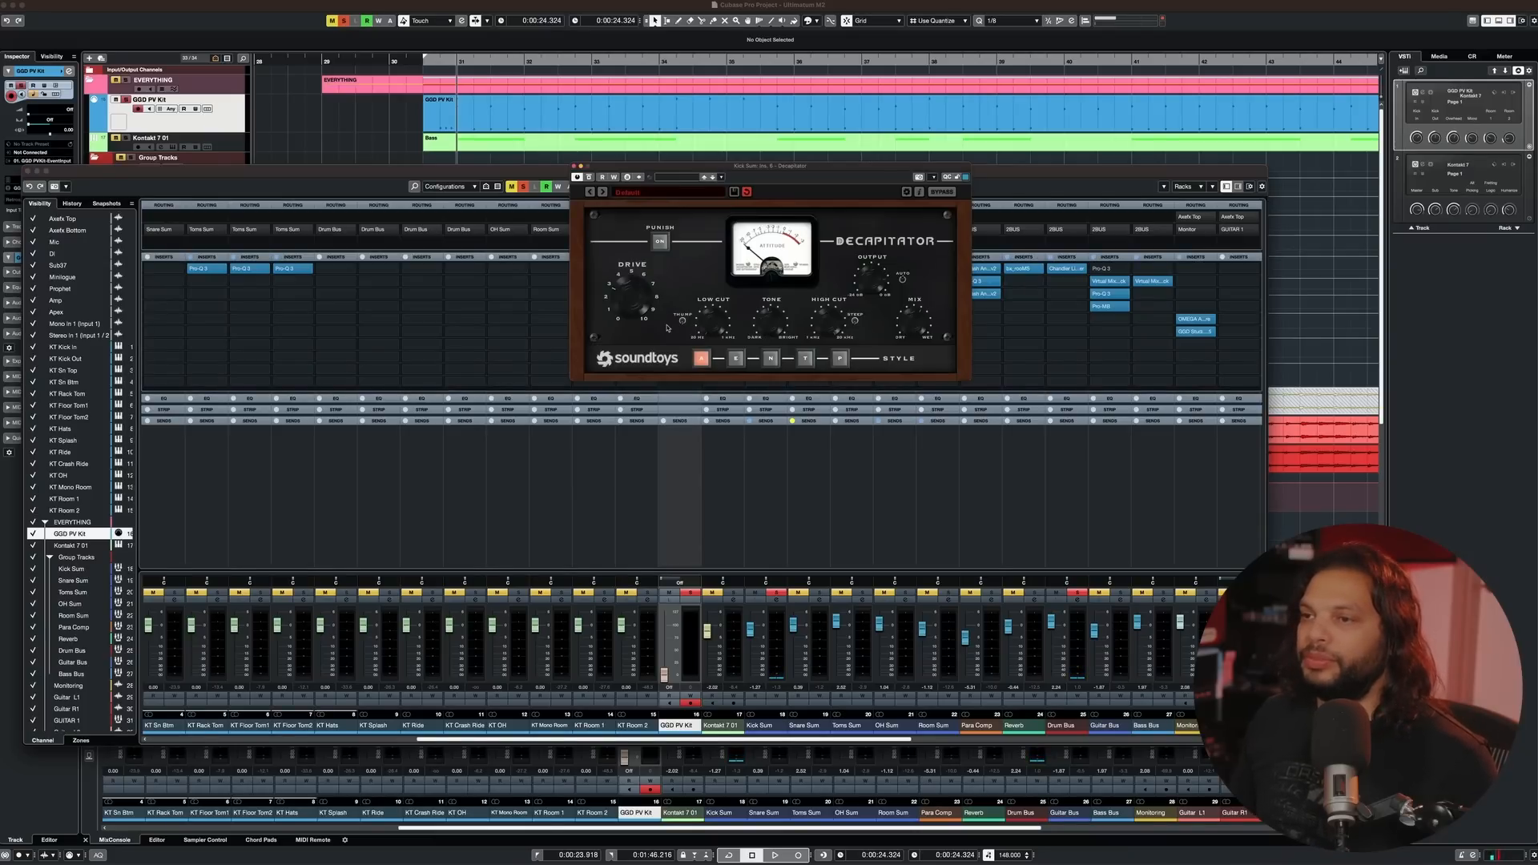
pyautogui.press('space')
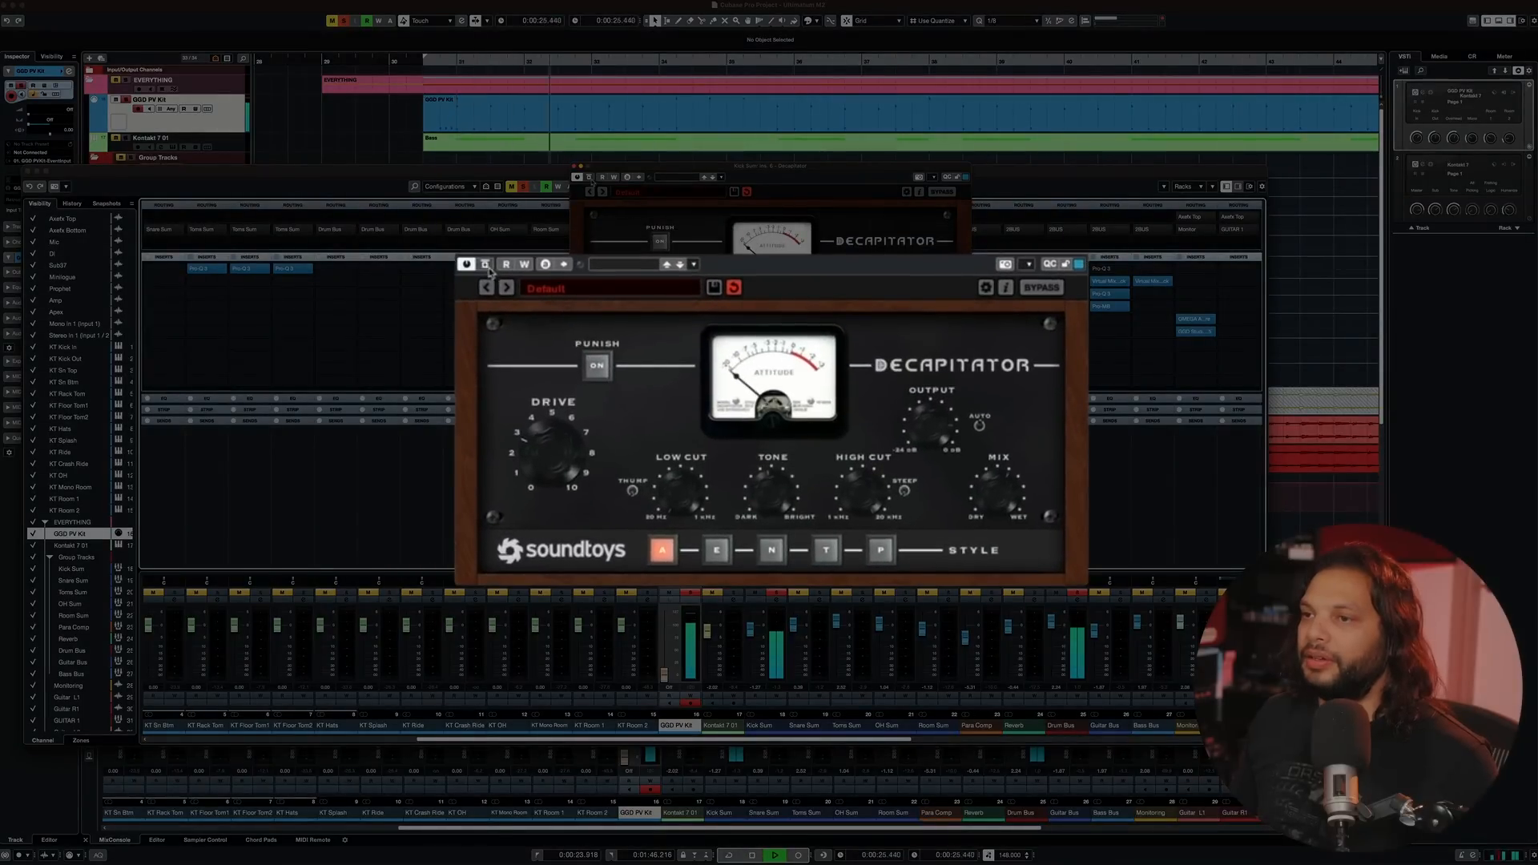
pyautogui.click(590, 177)
pyautogui.click(590, 178)
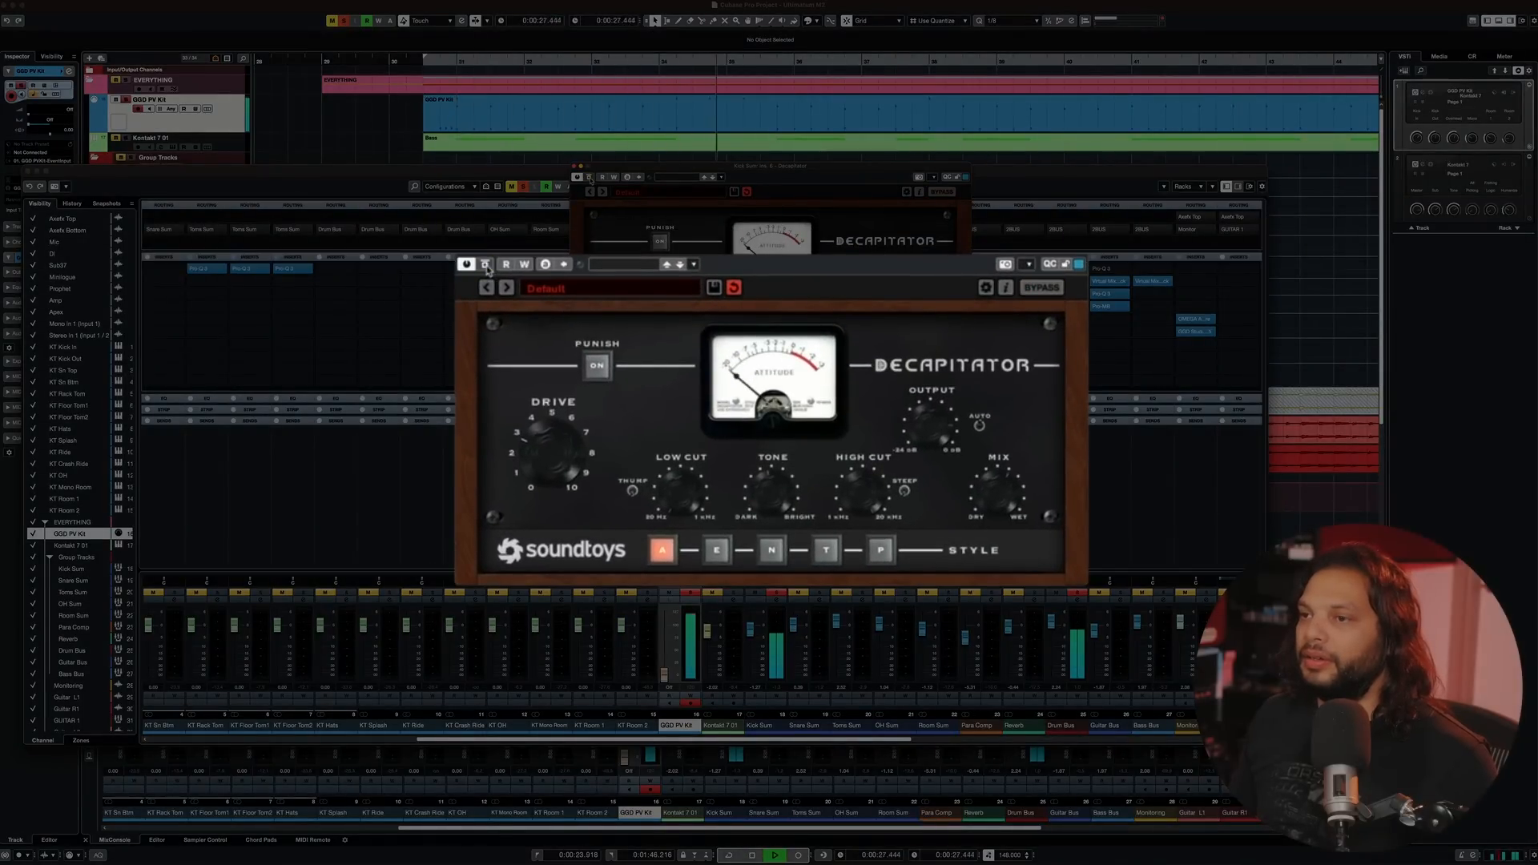
pyautogui.press('space')
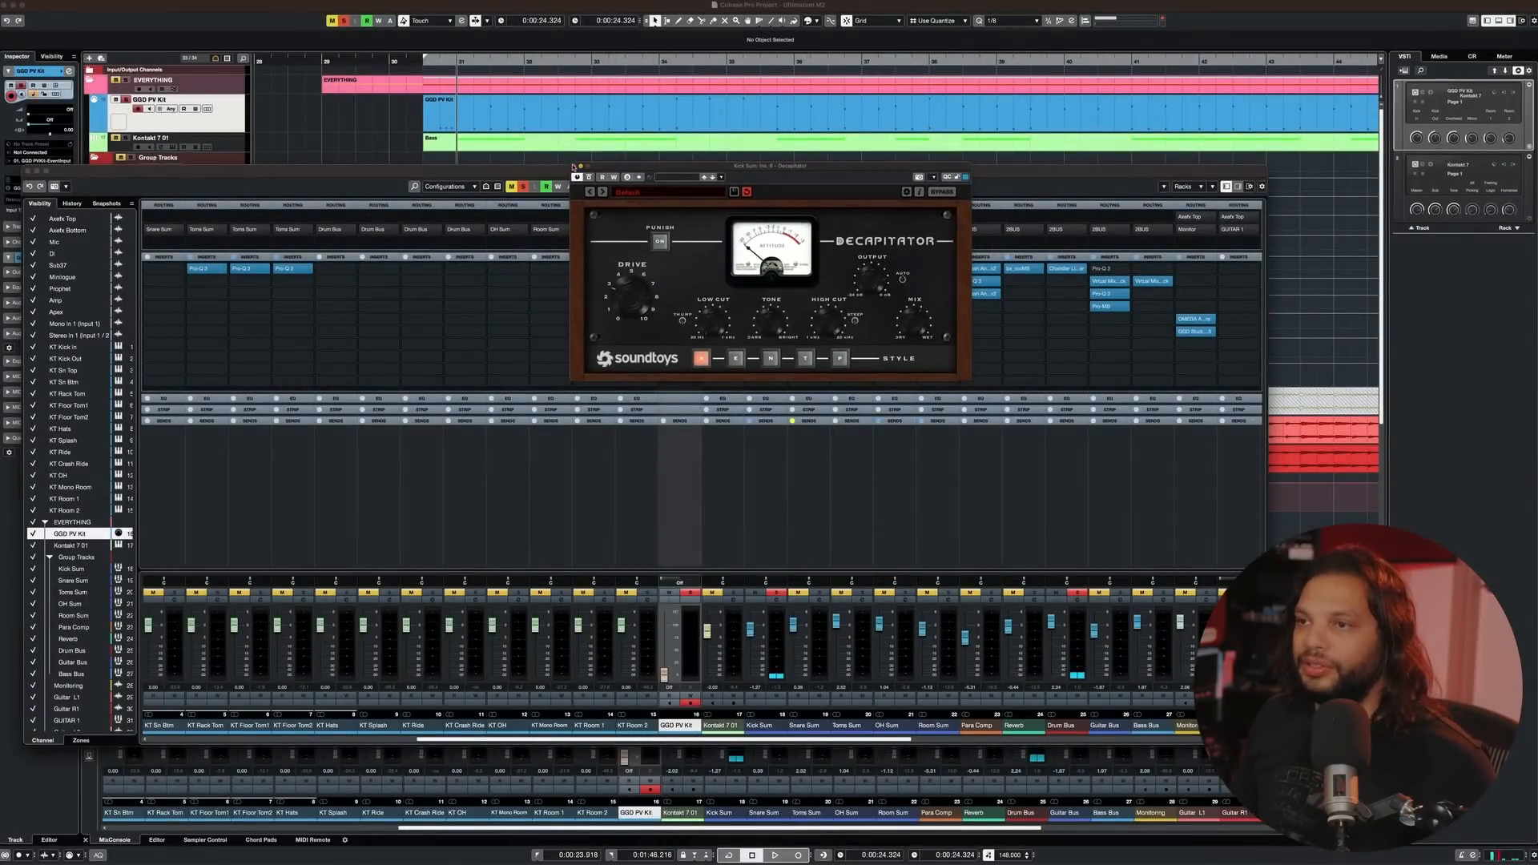
pyautogui.click(573, 167)
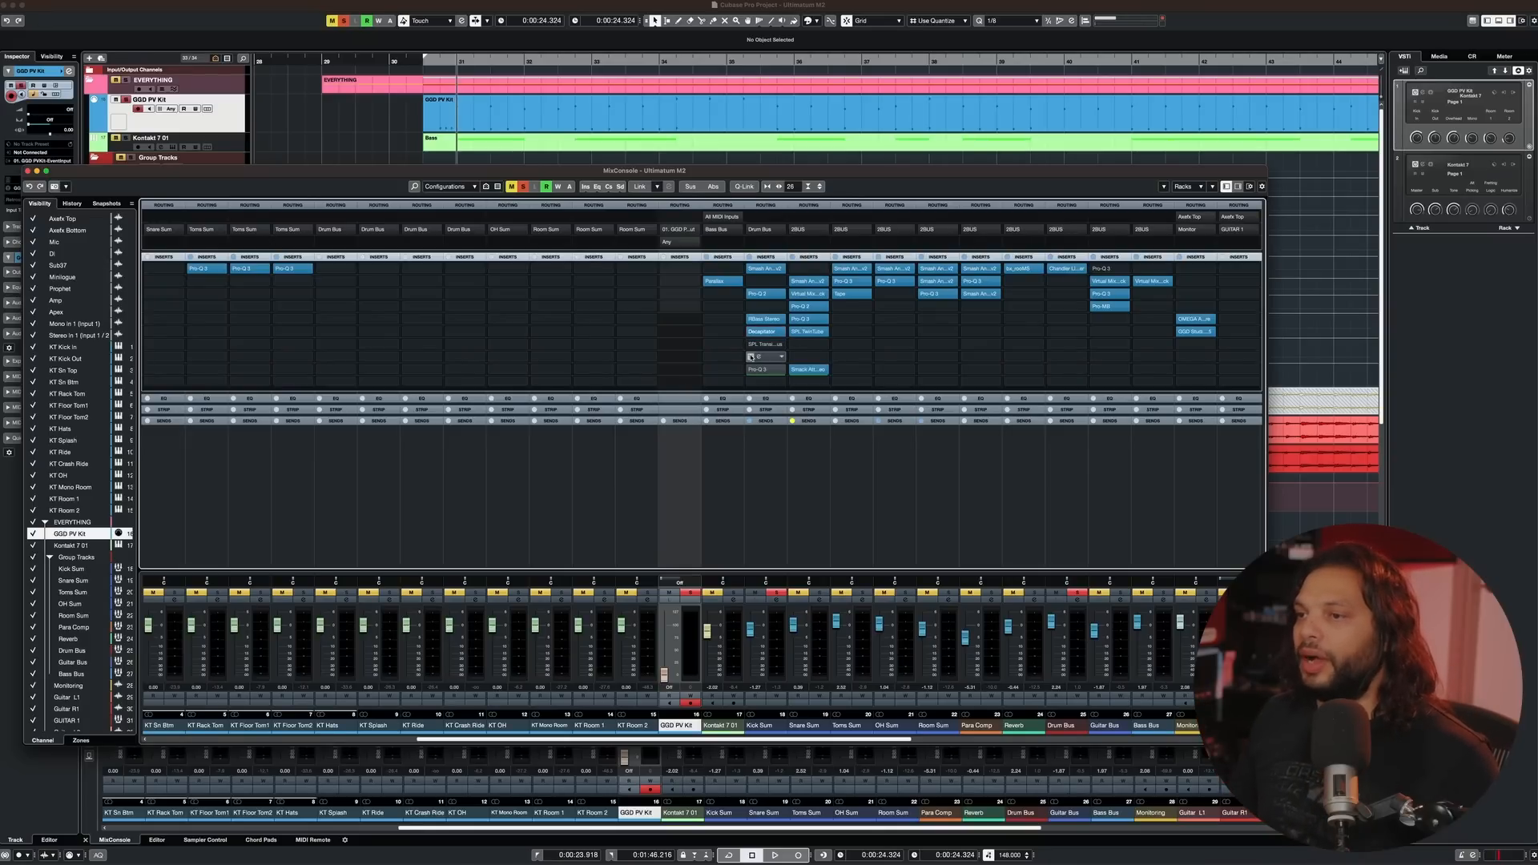
# - Re-enable and open the Smack Attack insert on Kick Sum, play the kick through it, and close the plug-in
pyautogui.click(770, 357)
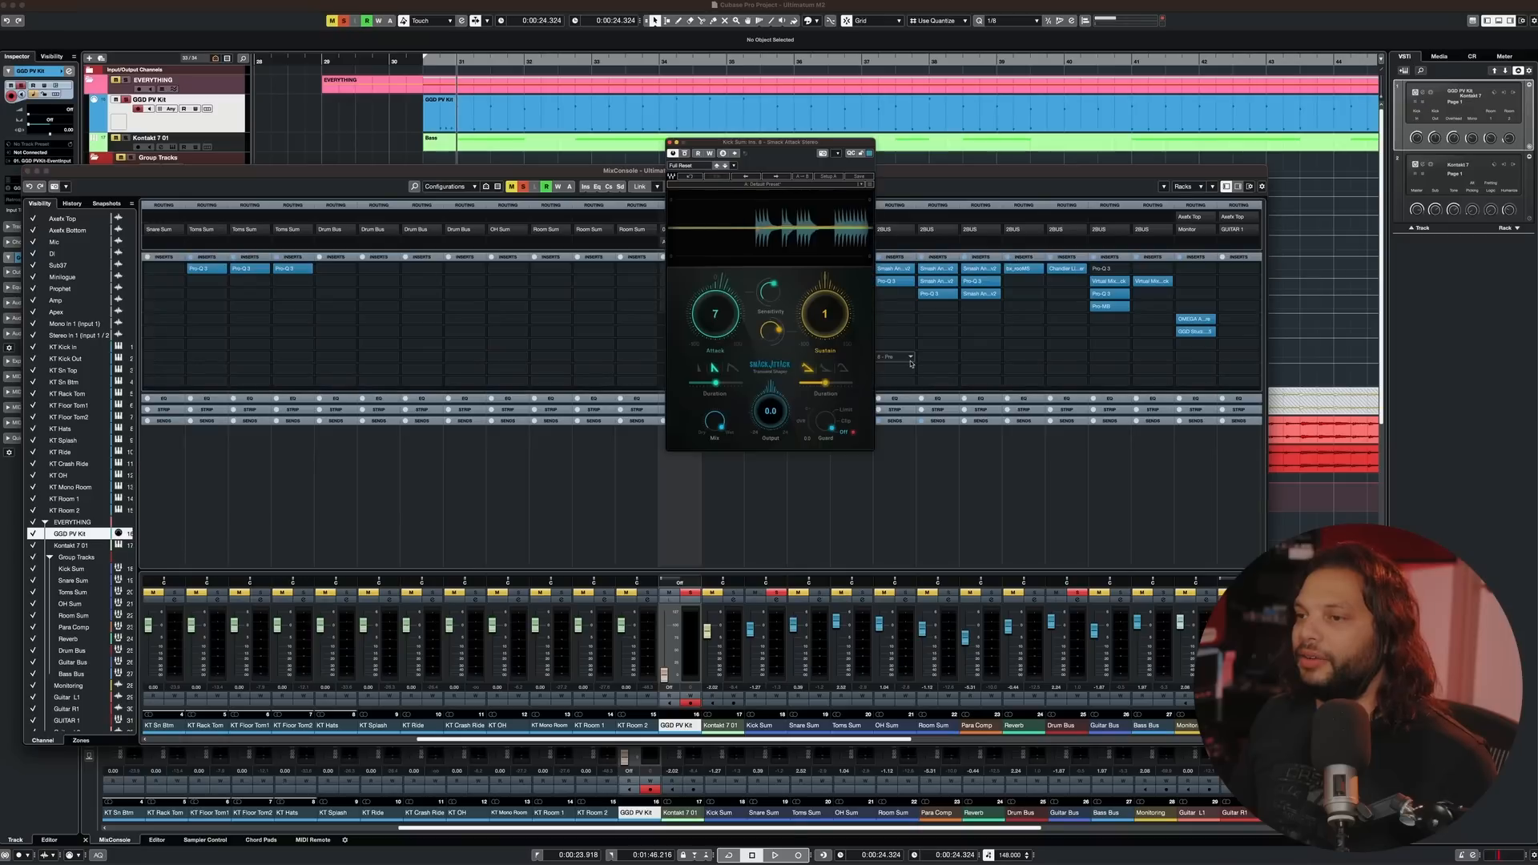
pyautogui.press('space')
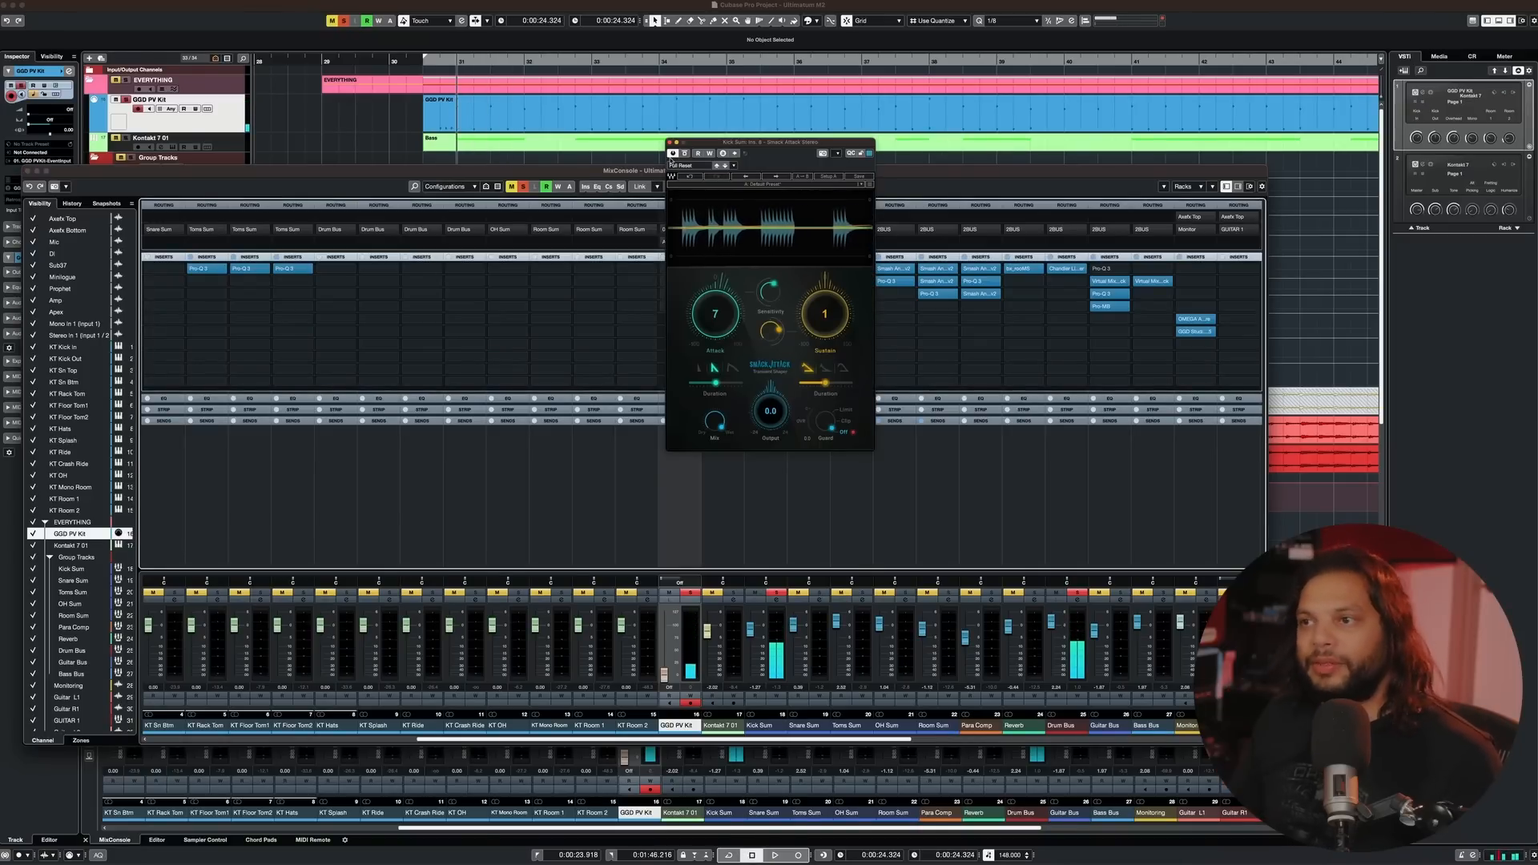
pyautogui.click(670, 142)
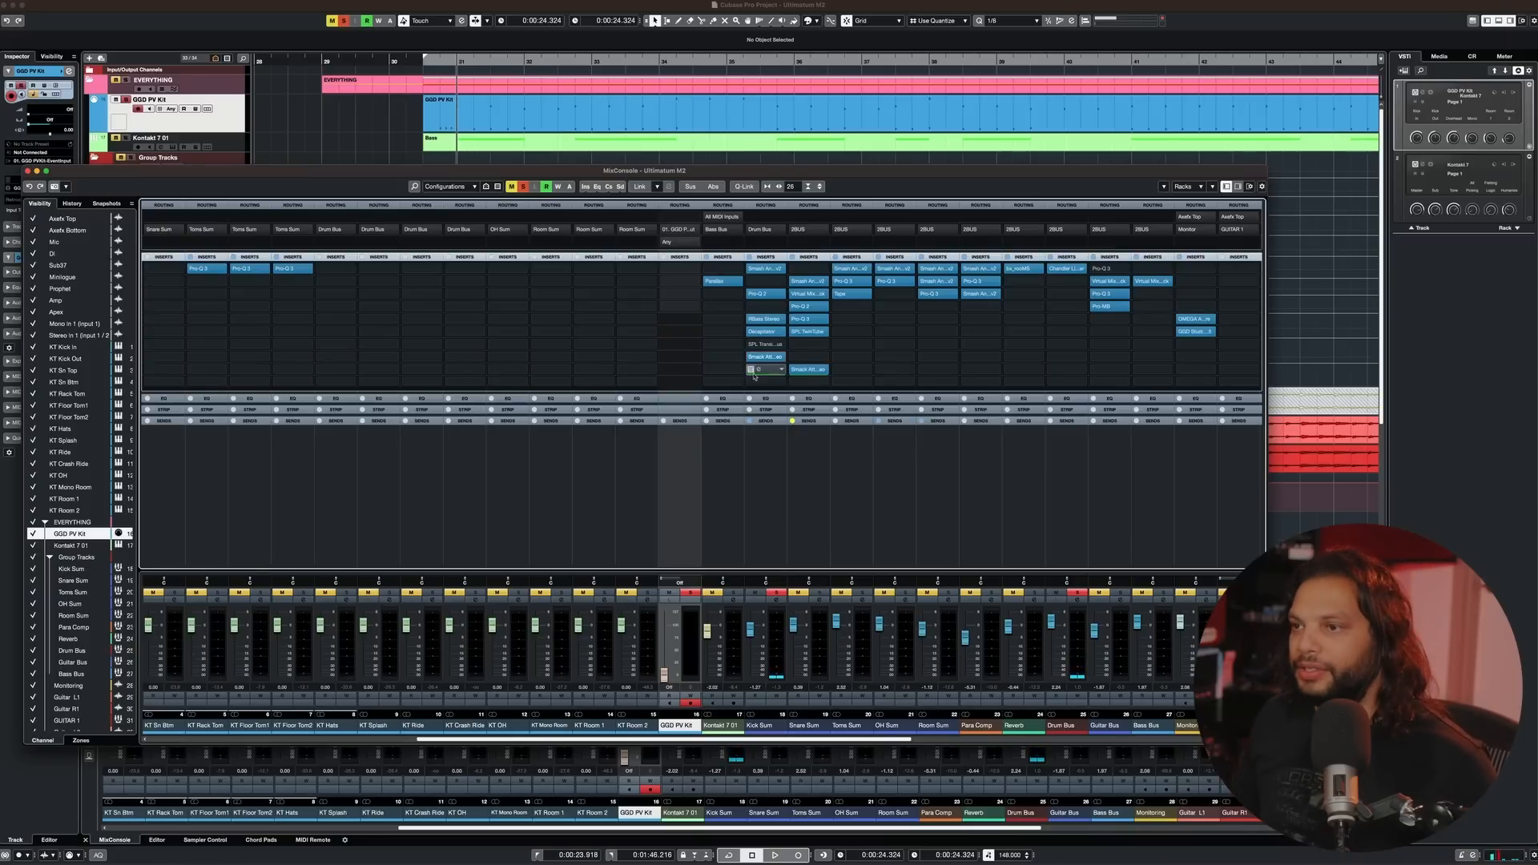
# - Open the last Pro-Q 3 on Kick Sum, lower the 350 Hz boost, raise the high boost, deepen the low cut band while playing, and close it
pyautogui.click(773, 373)
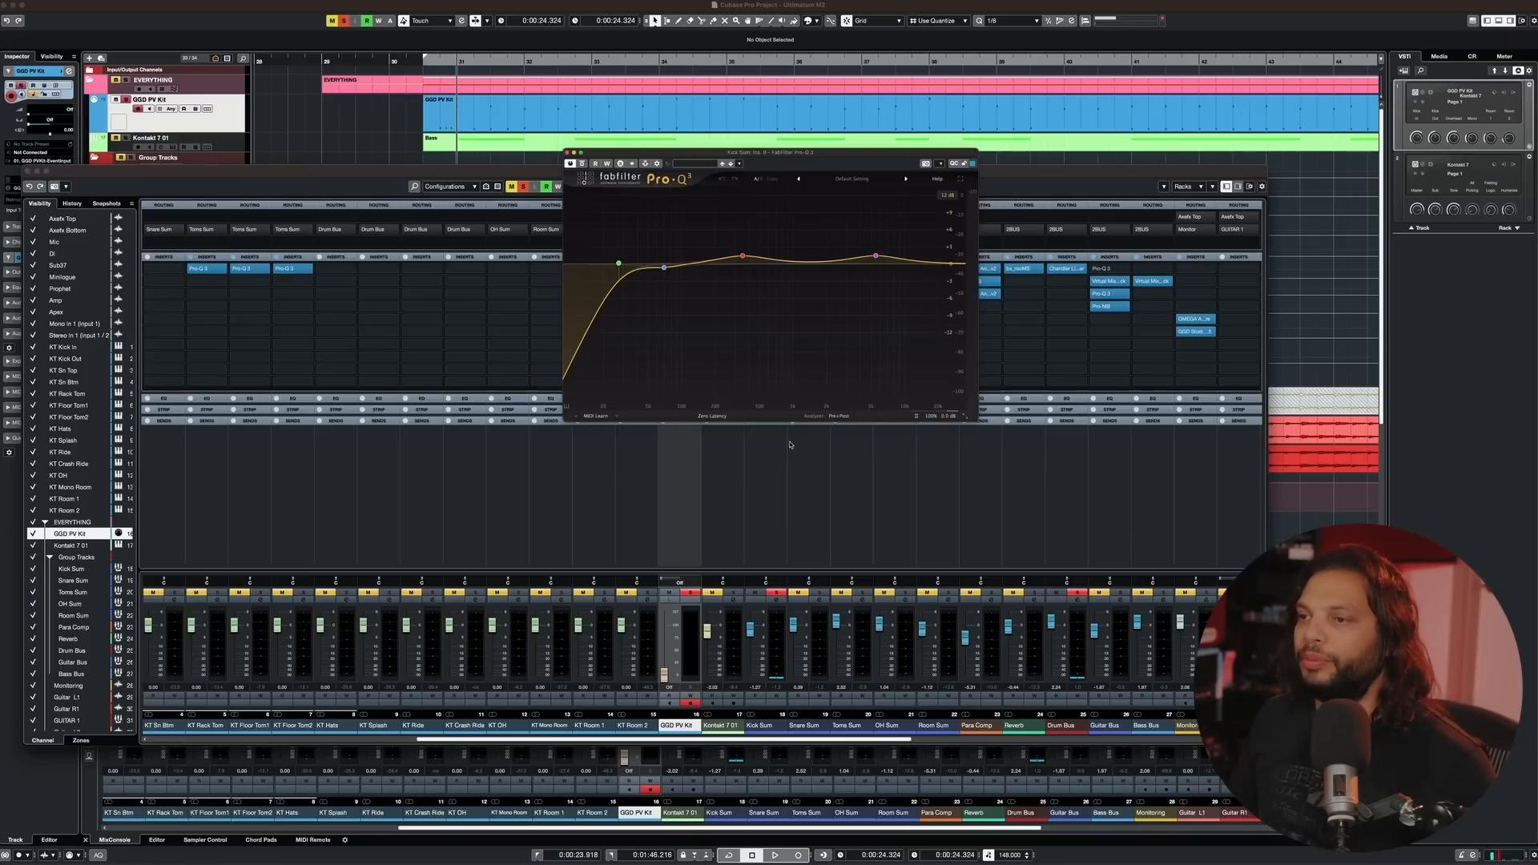
pyautogui.press('space')
pyautogui.moveTo(743, 258)
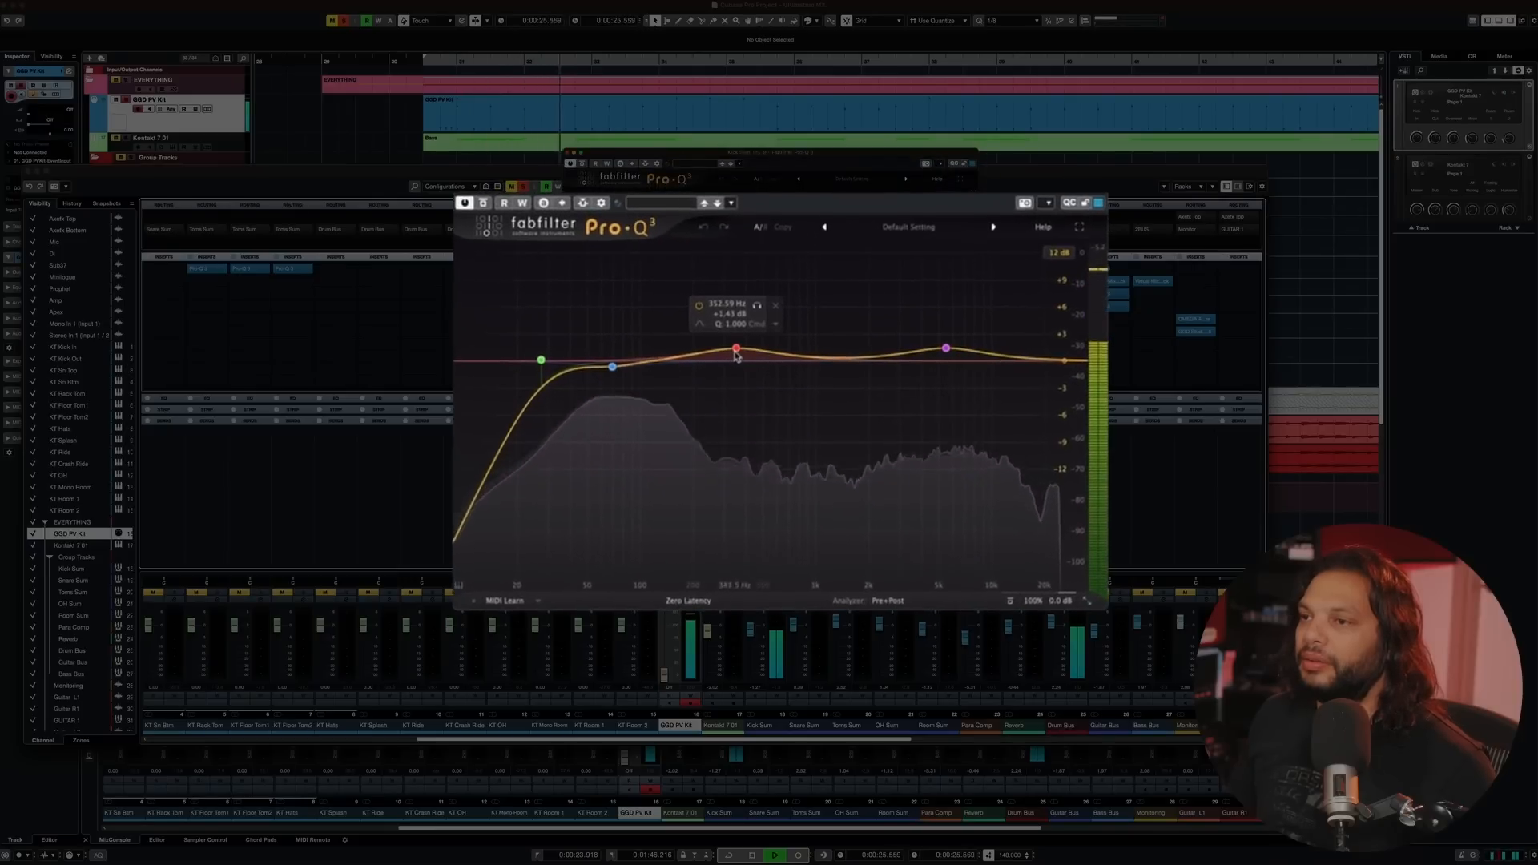
pyautogui.moveTo(737, 357); pyautogui.dragTo(739, 366)
pyautogui.moveTo(946, 349)
pyautogui.mouseDown()
pyautogui.moveTo(945, 365)
pyautogui.moveTo(947, 348)
pyautogui.mouseUp()
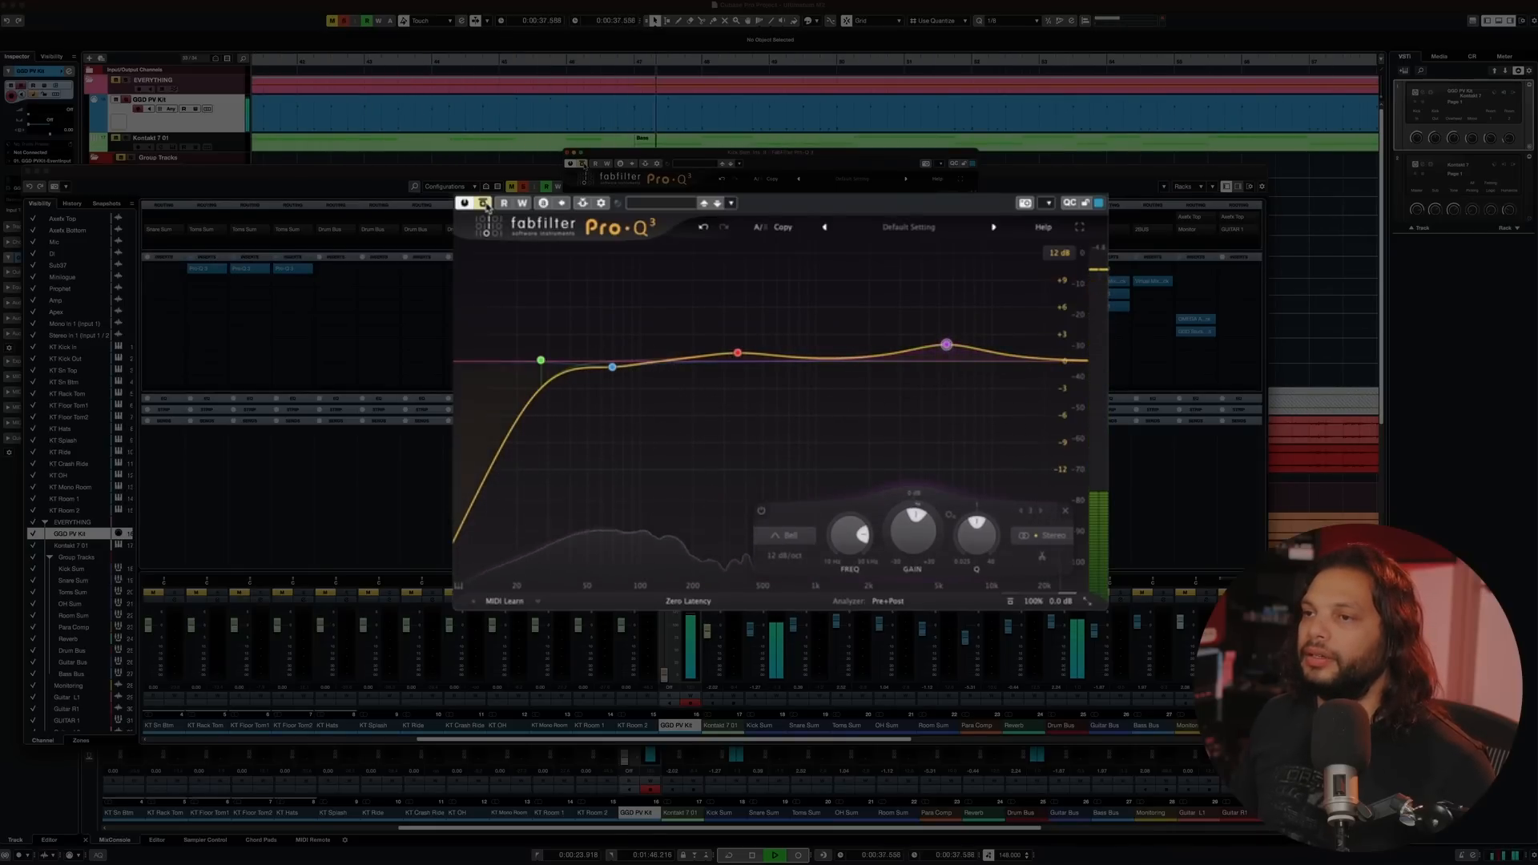
pyautogui.moveTo(612, 366); pyautogui.dragTo(613, 375)
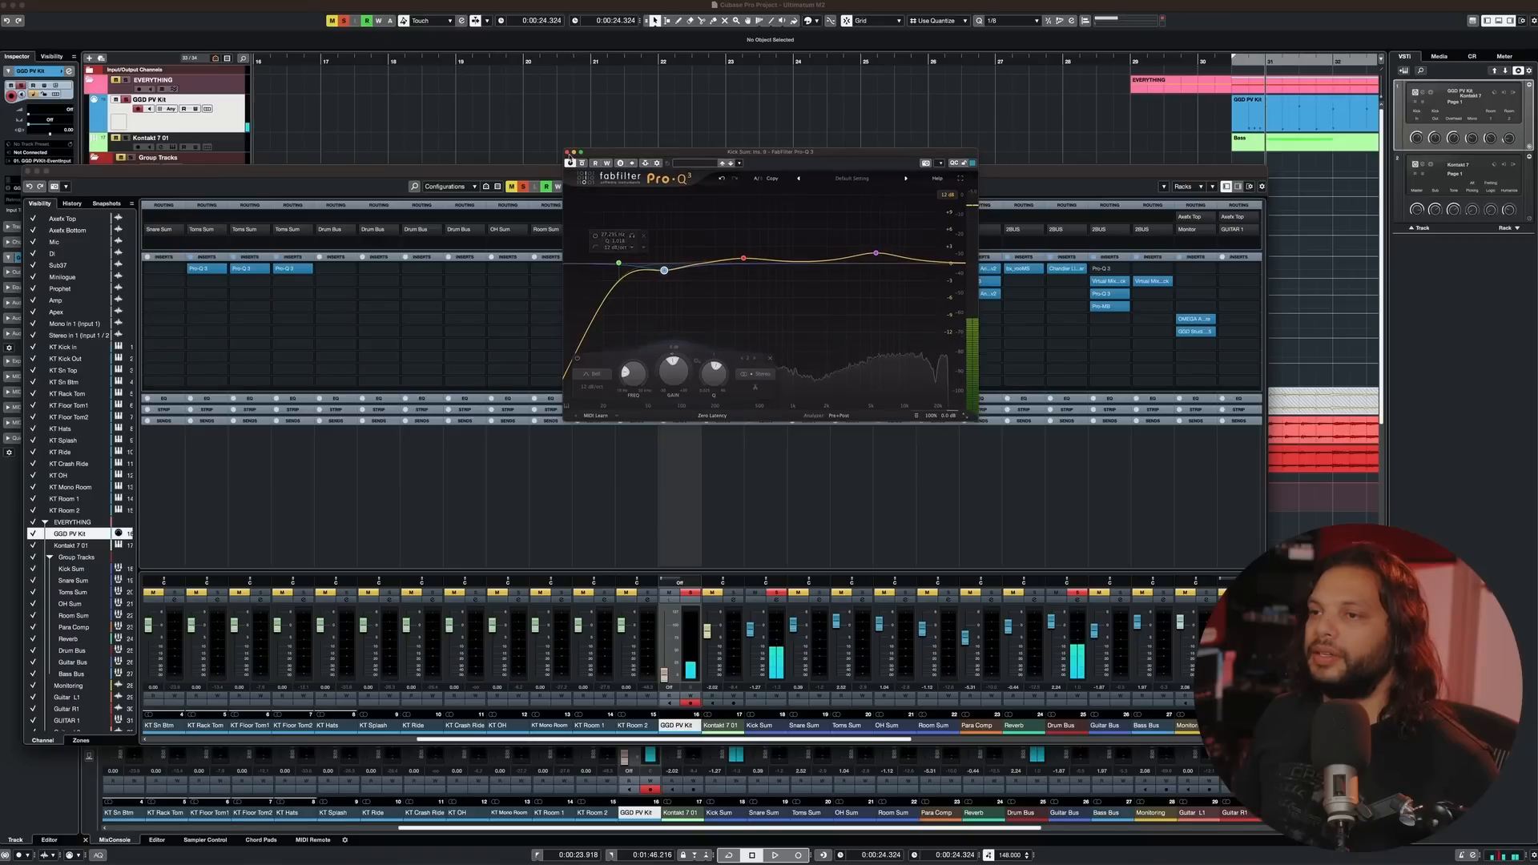
pyautogui.click(566, 151)
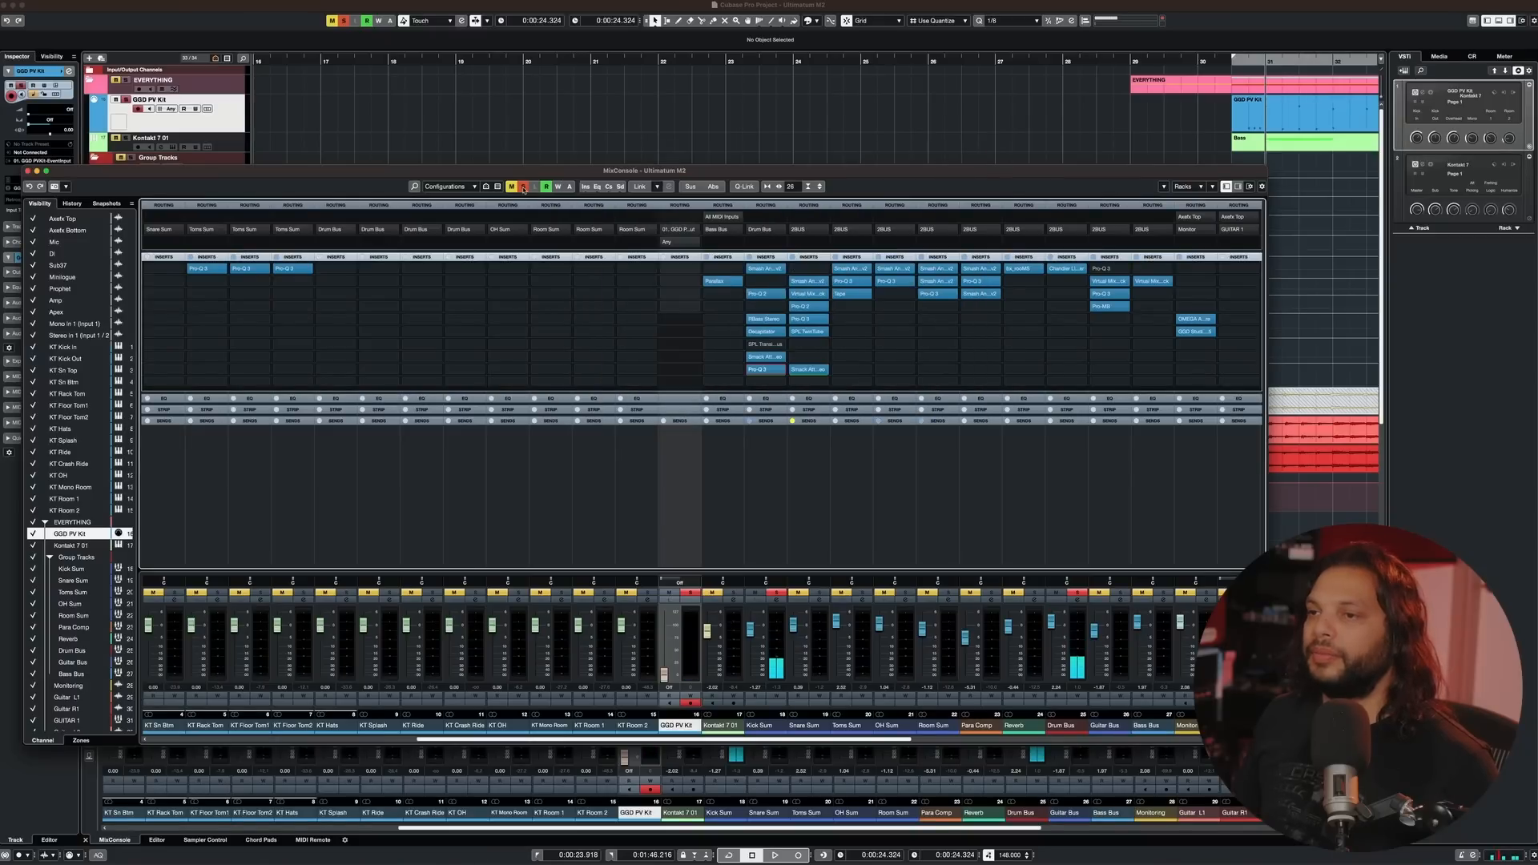
# - Close the Kick Sum channel settings window and clear all channel solos in the mixer
pyautogui.click(688, 594)
pyautogui.click(690, 596)
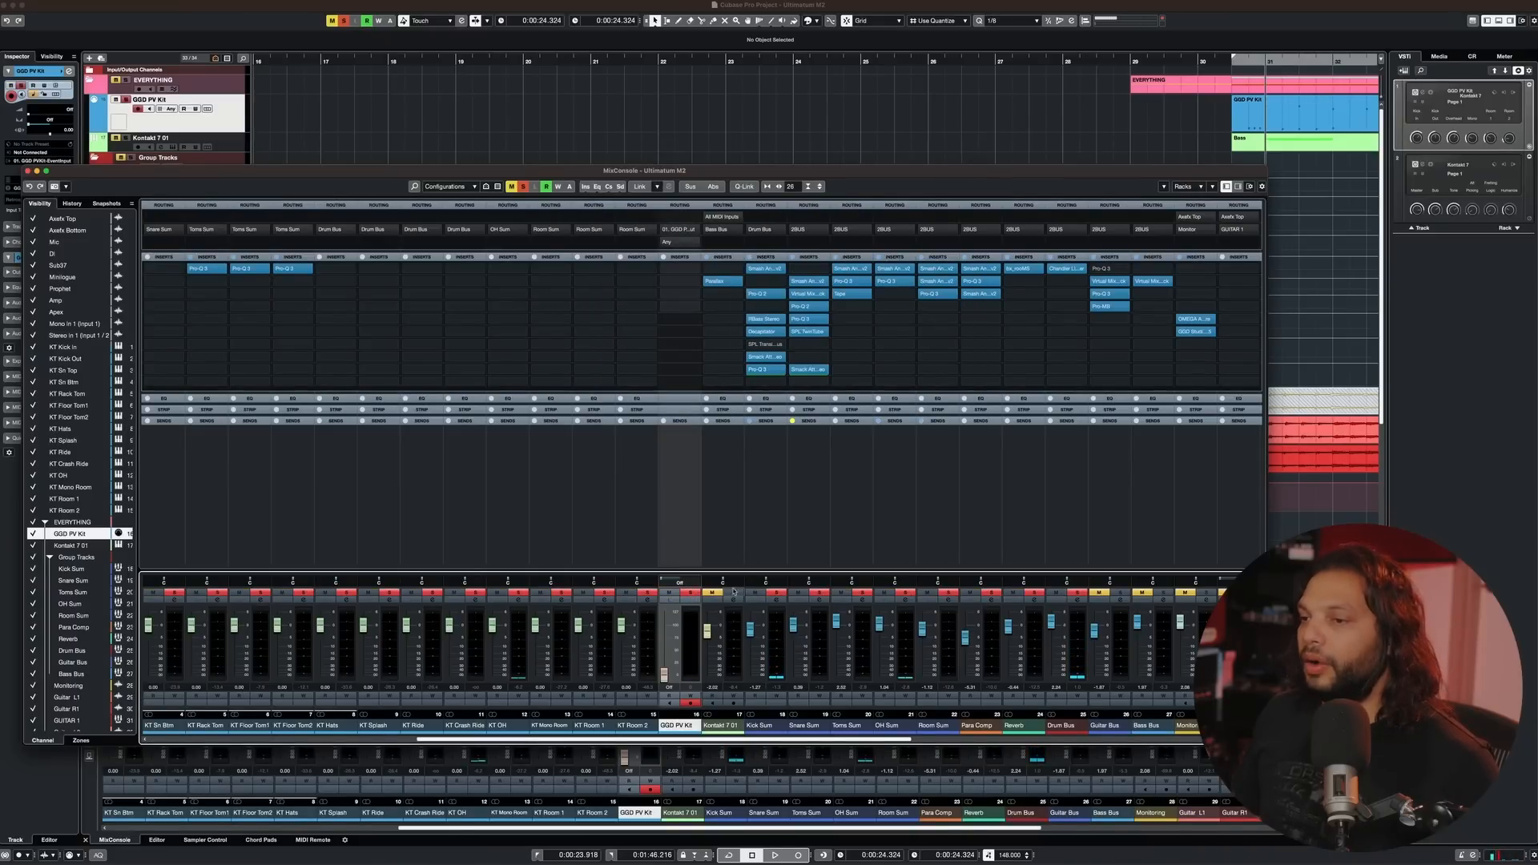
pyautogui.click(735, 601)
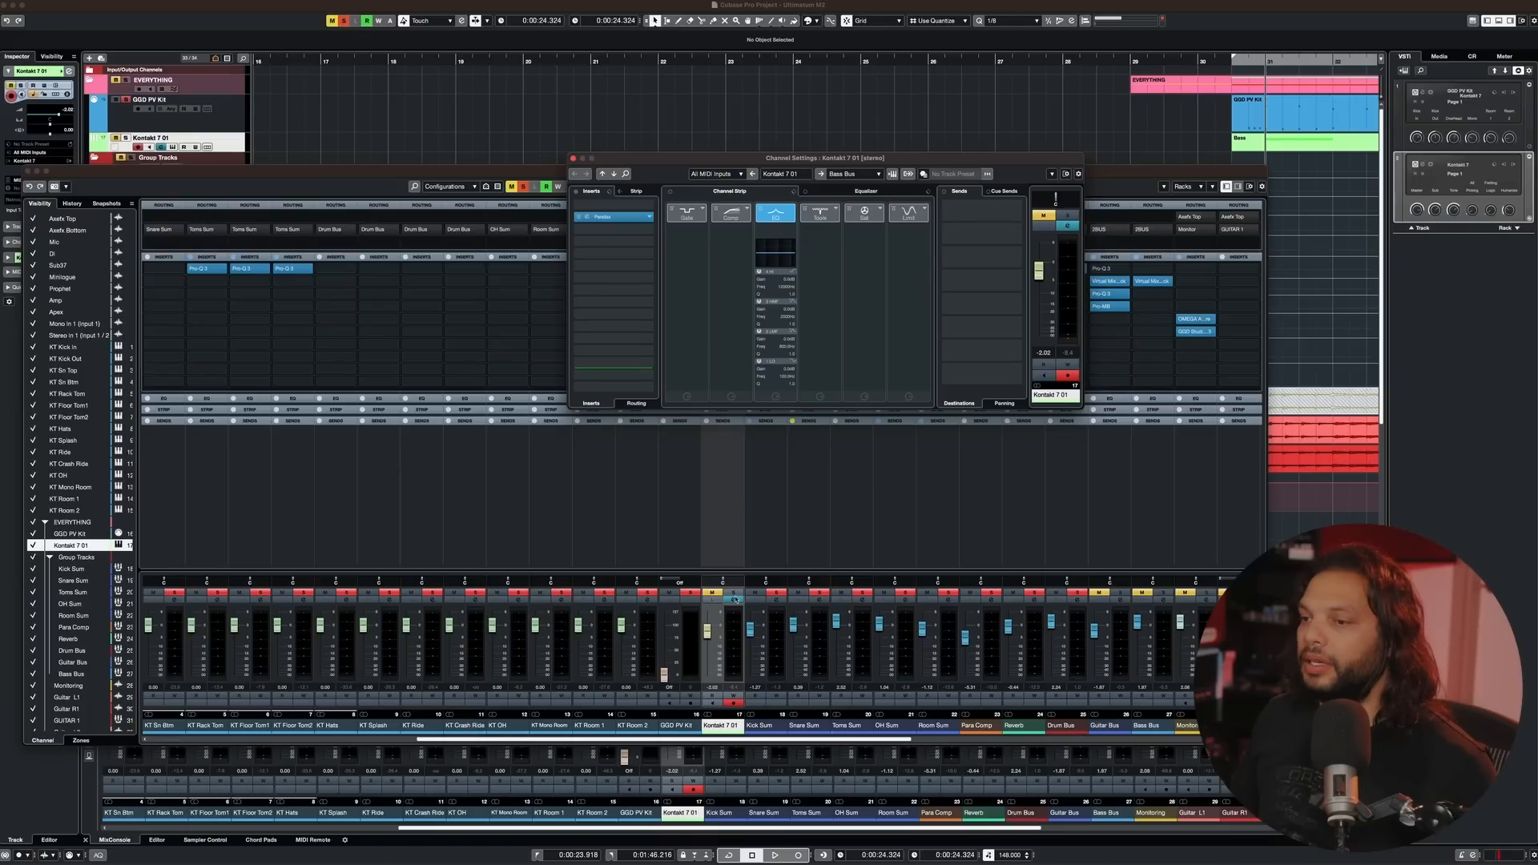
pyautogui.click(765, 600)
pyautogui.click(776, 601)
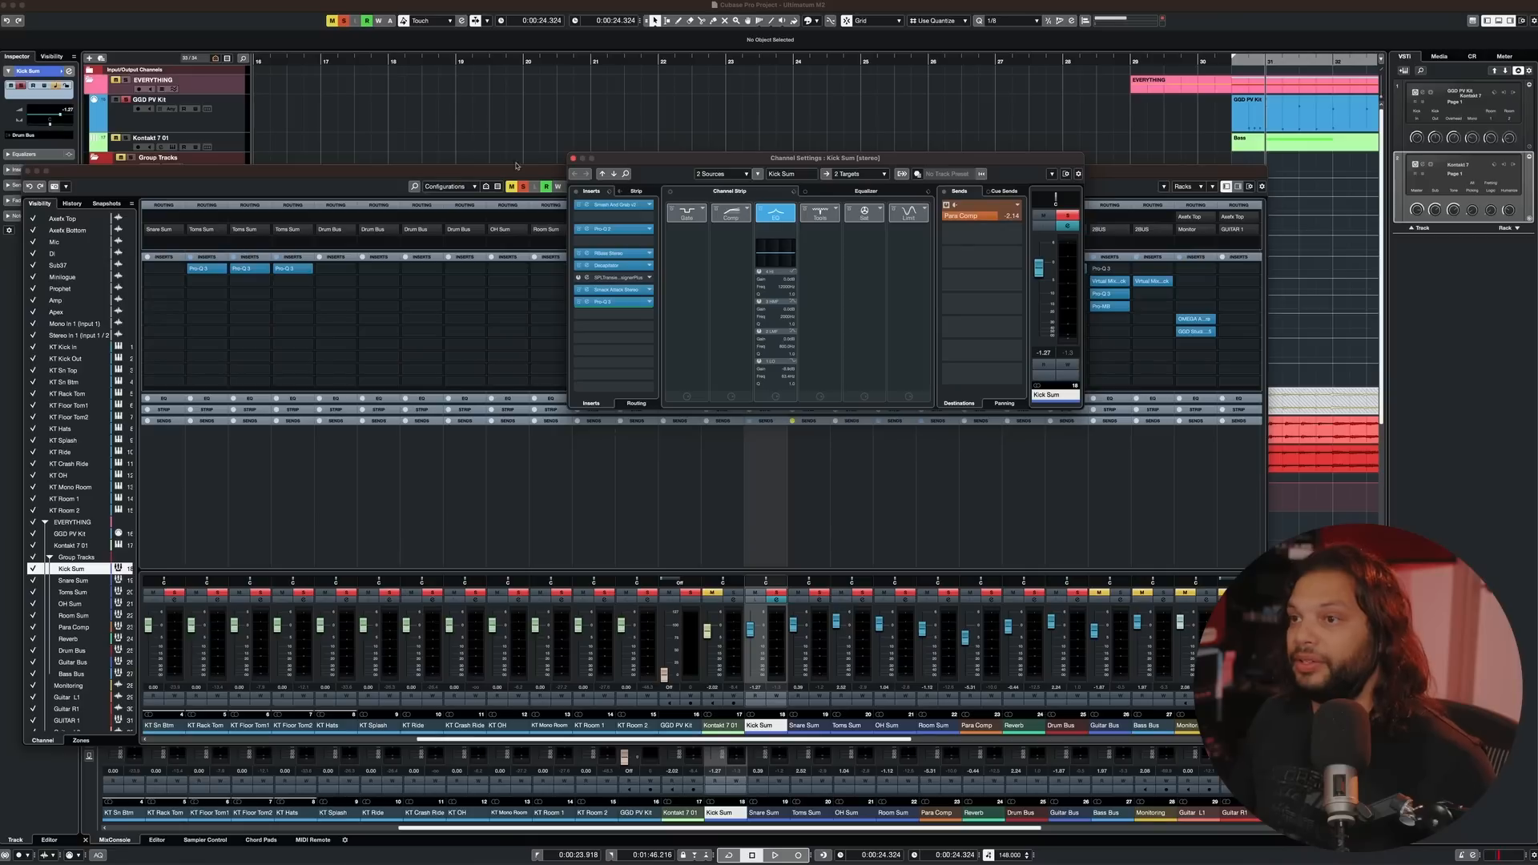
pyautogui.click(572, 158)
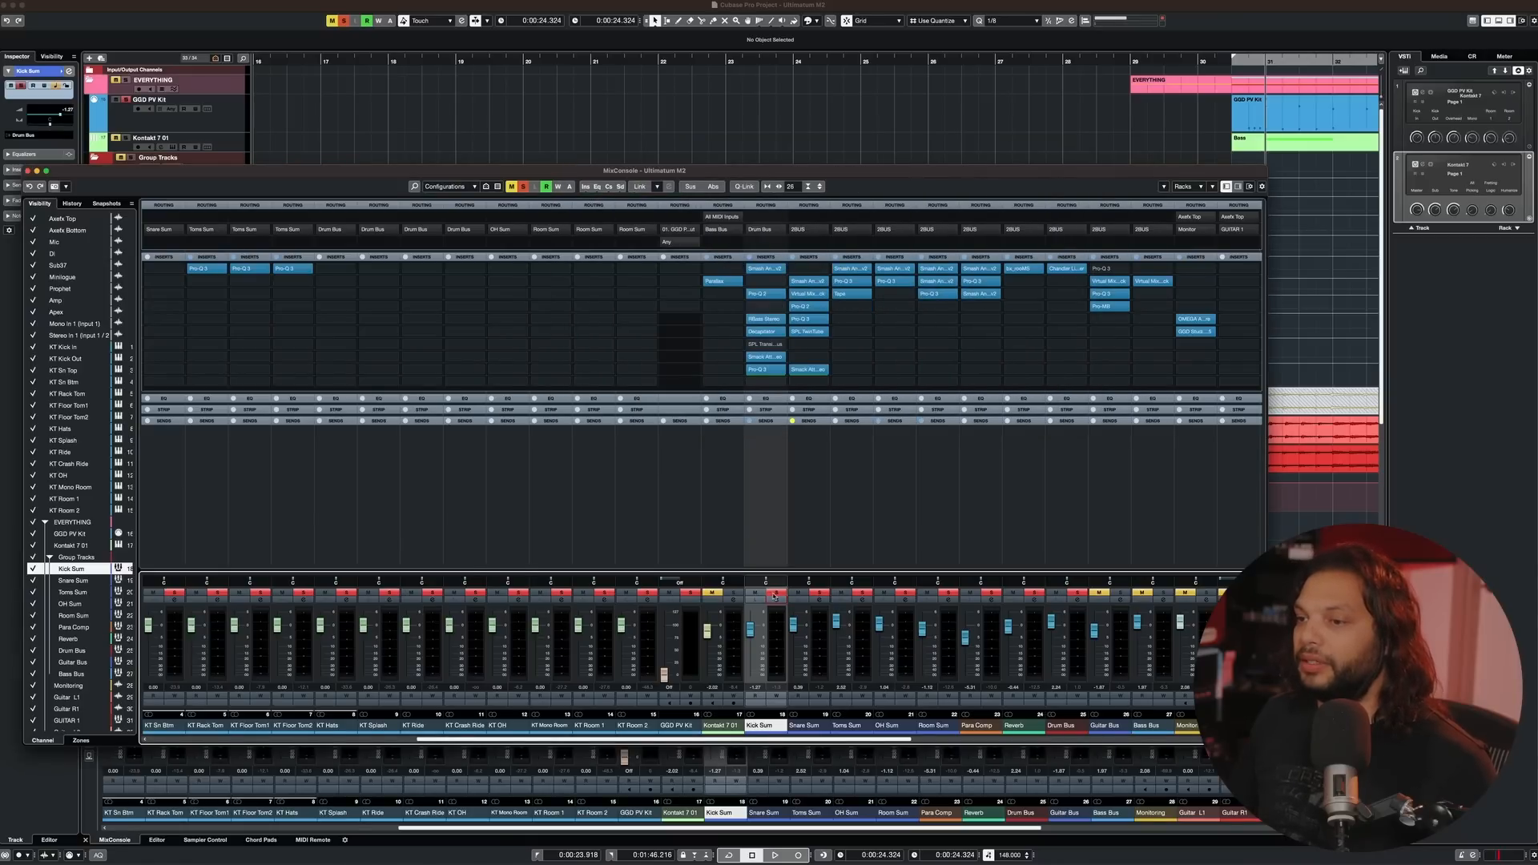
pyautogui.click(524, 187)
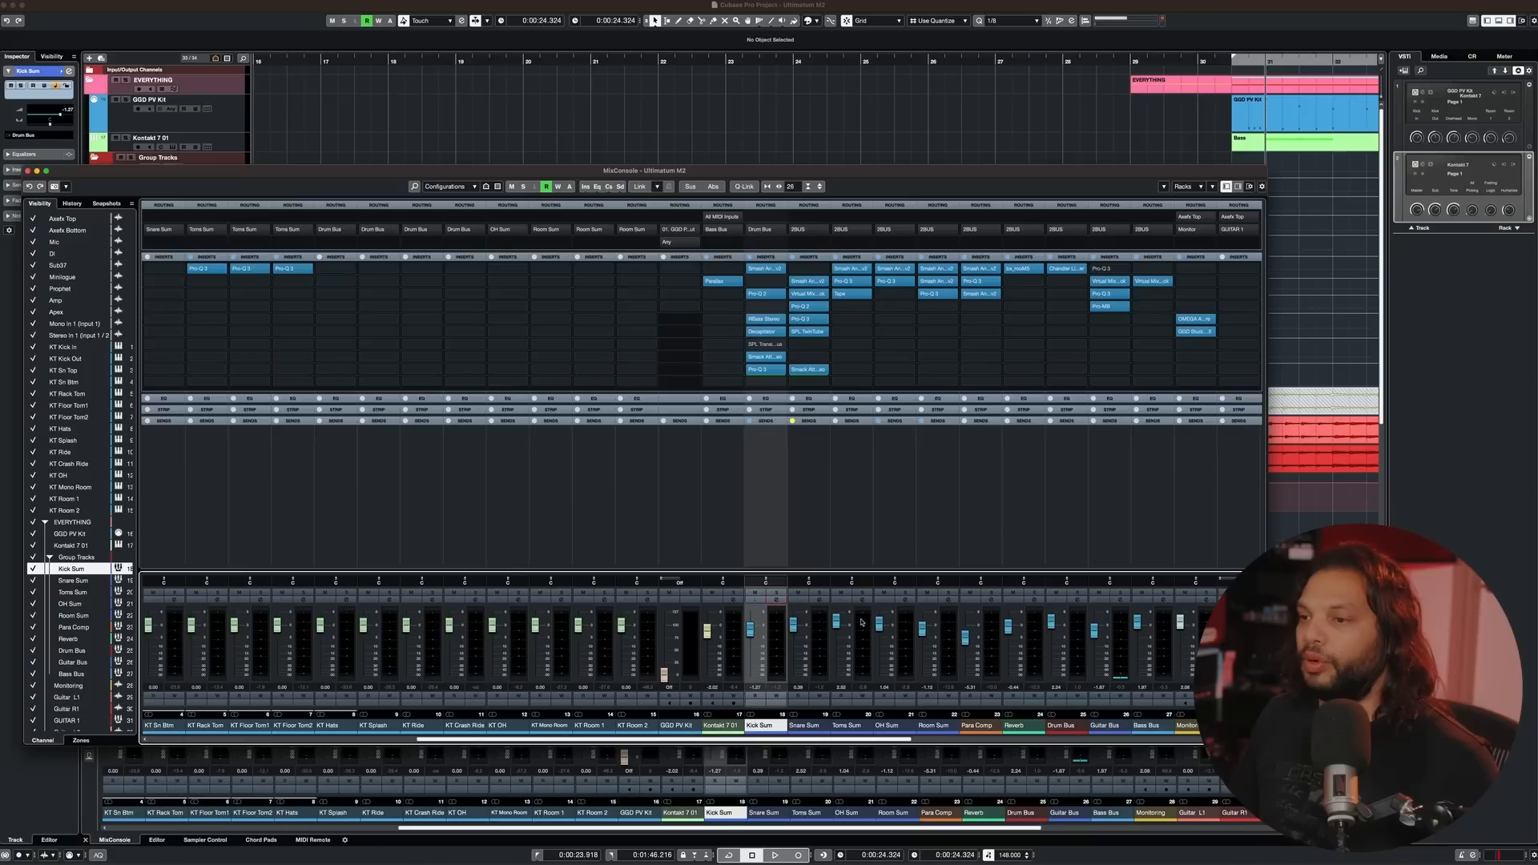
# - Solo Snare Sum in place of the kick, bypass all of its inserts, and play the snare
pyautogui.press('space')
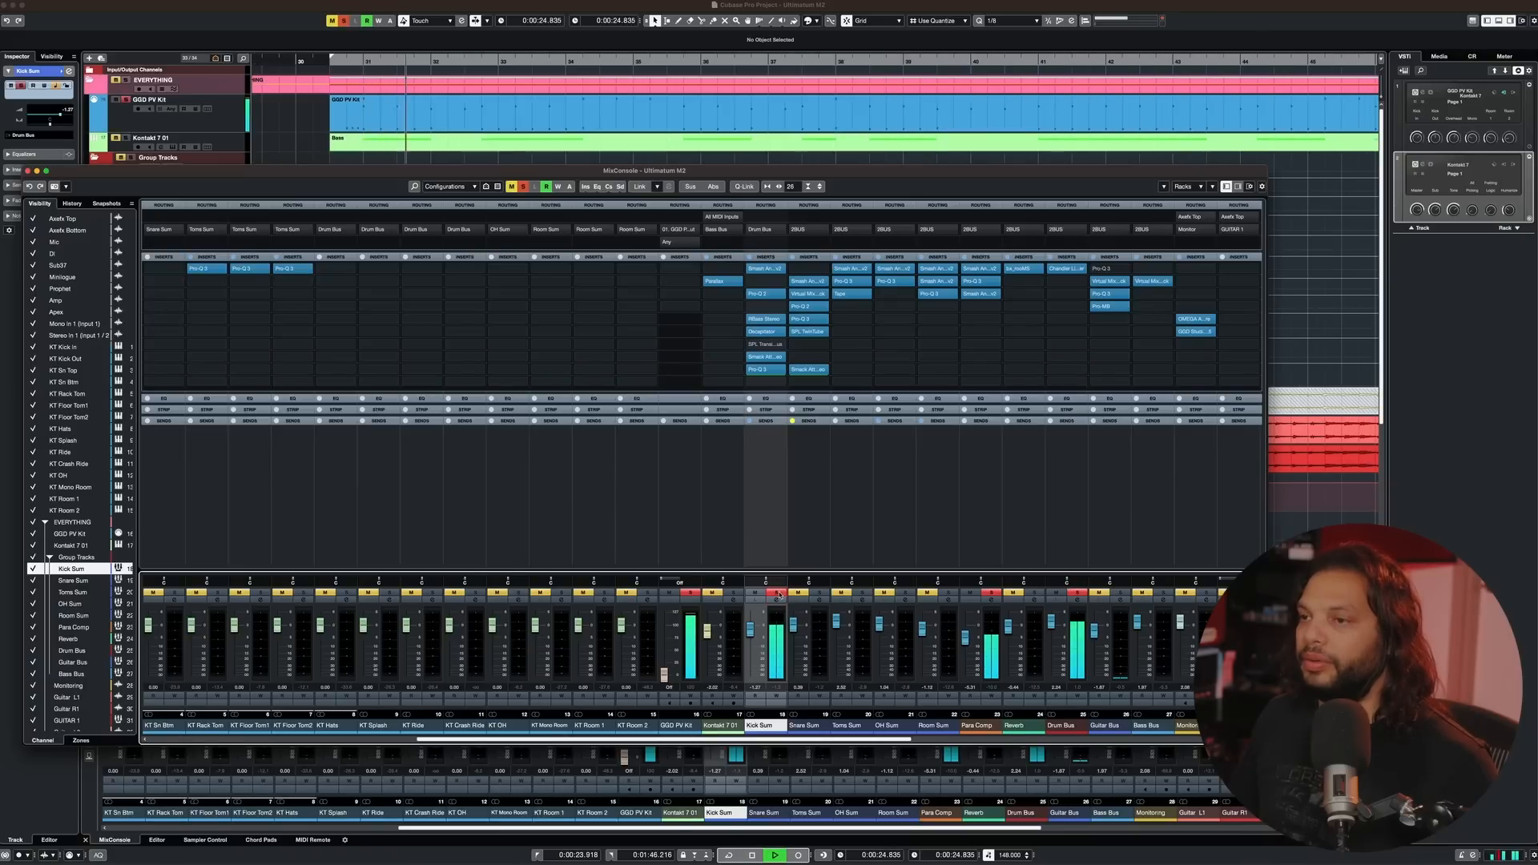
pyautogui.click(821, 595)
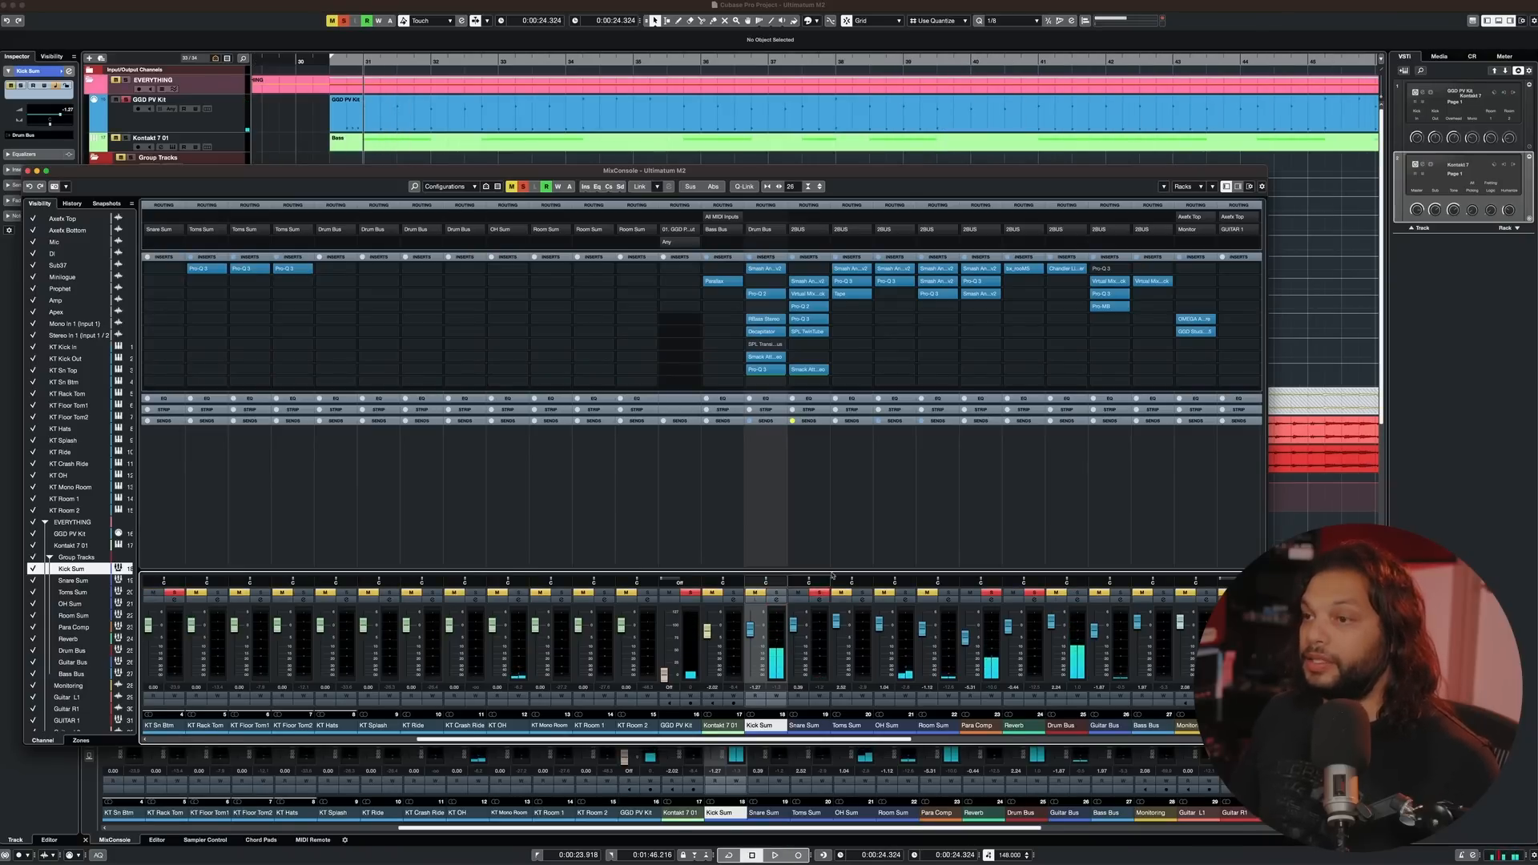
pyautogui.press('space')
pyautogui.click(793, 258)
pyautogui.press('space')
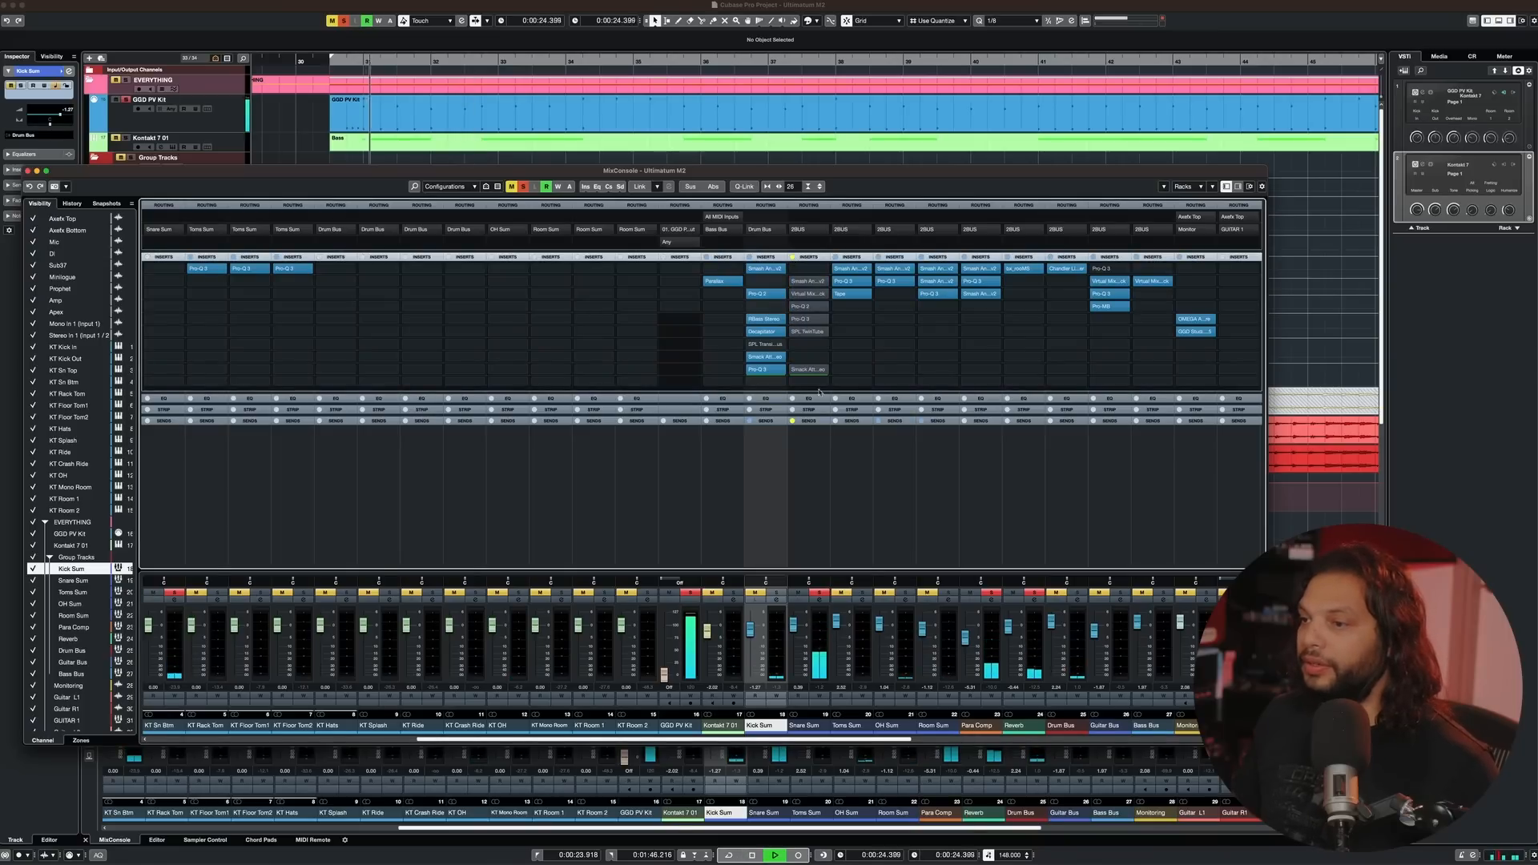
pyautogui.press('space')
# - Take Para Comp and Reverb out of solo and play the unprocessed snare with its top and bottom mic channels in view
pyautogui.click(993, 593)
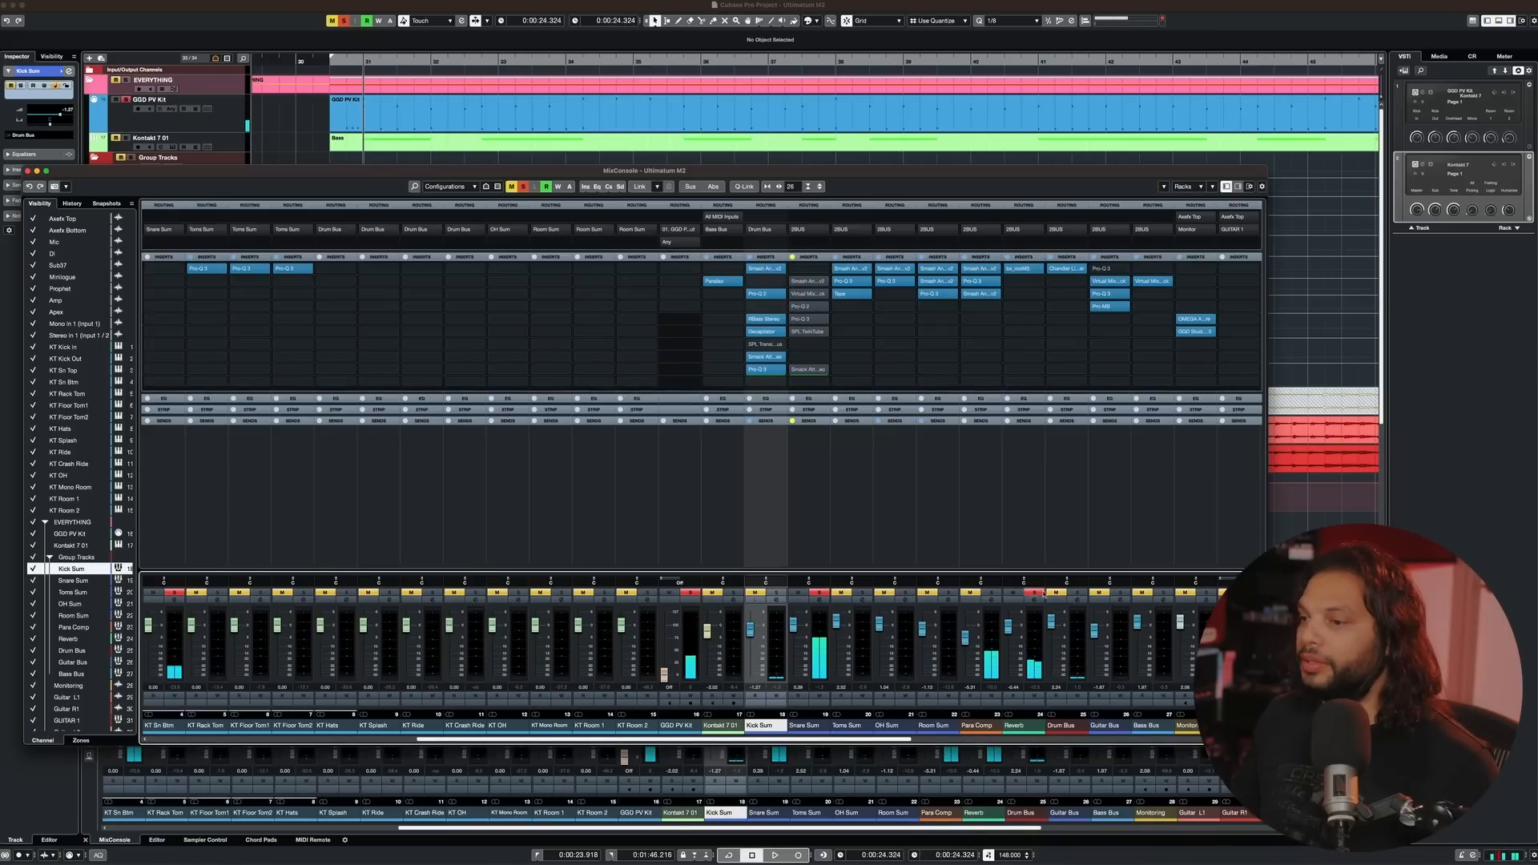
pyautogui.press('space')
pyautogui.press('space')
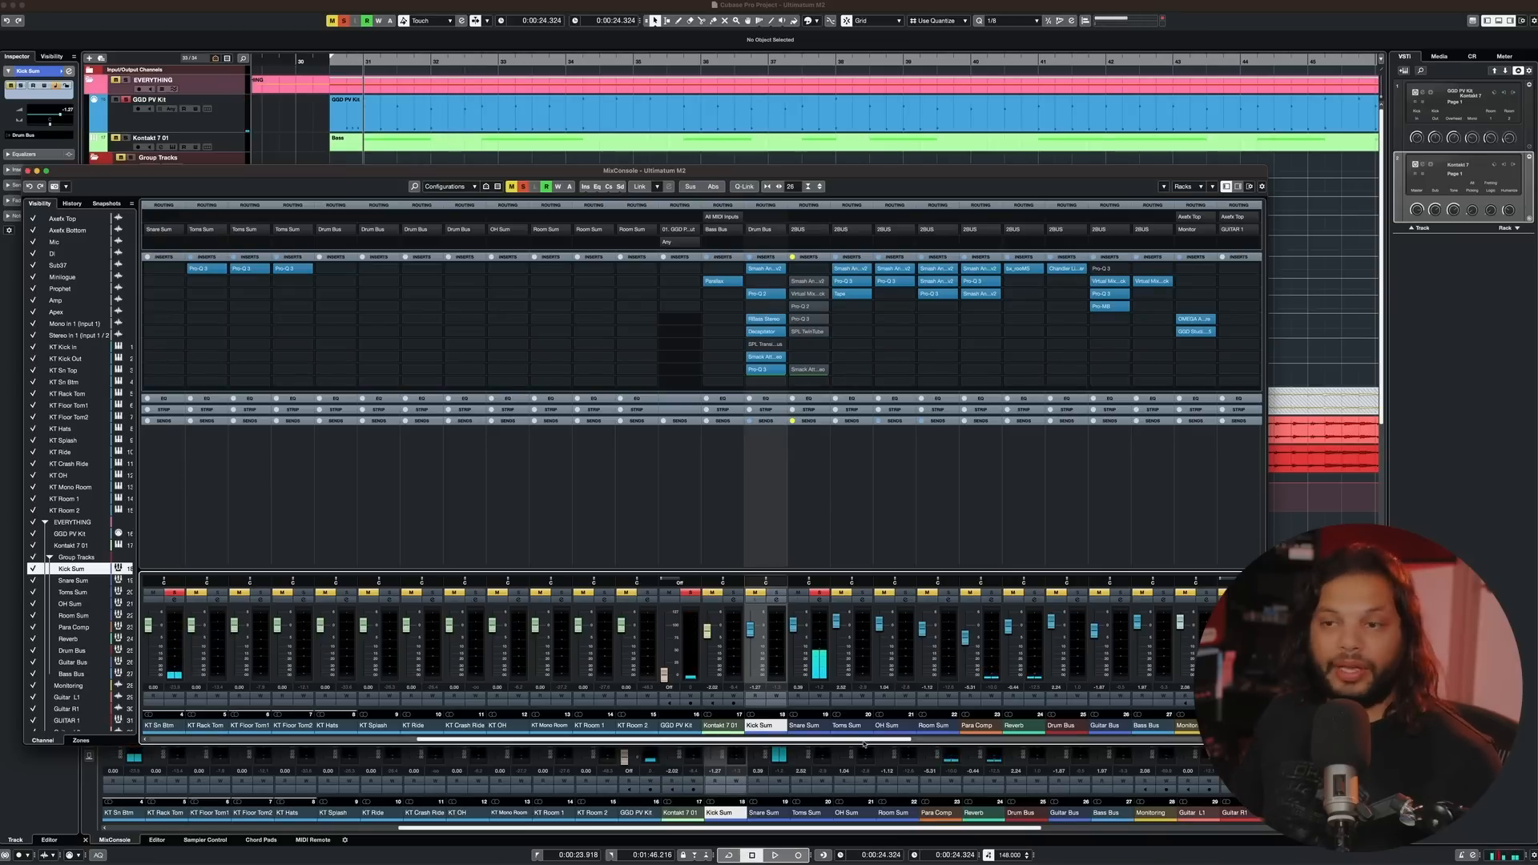
pyautogui.moveTo(875, 738); pyautogui.dragTo(761, 739)
pyautogui.press('space')
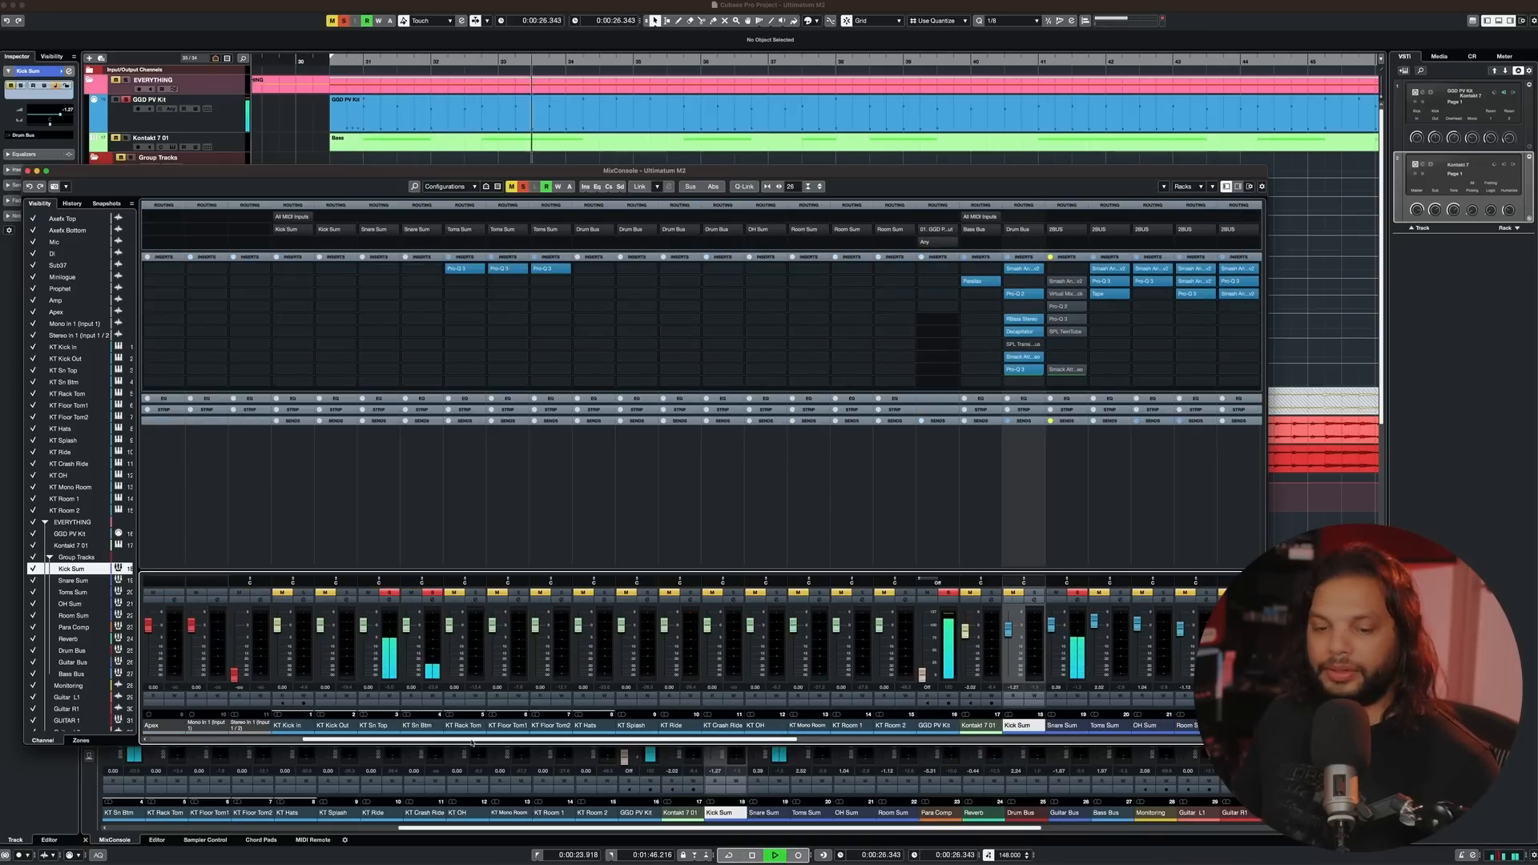
pyautogui.hscroll(2, 794, 656)
pyautogui.press('space')
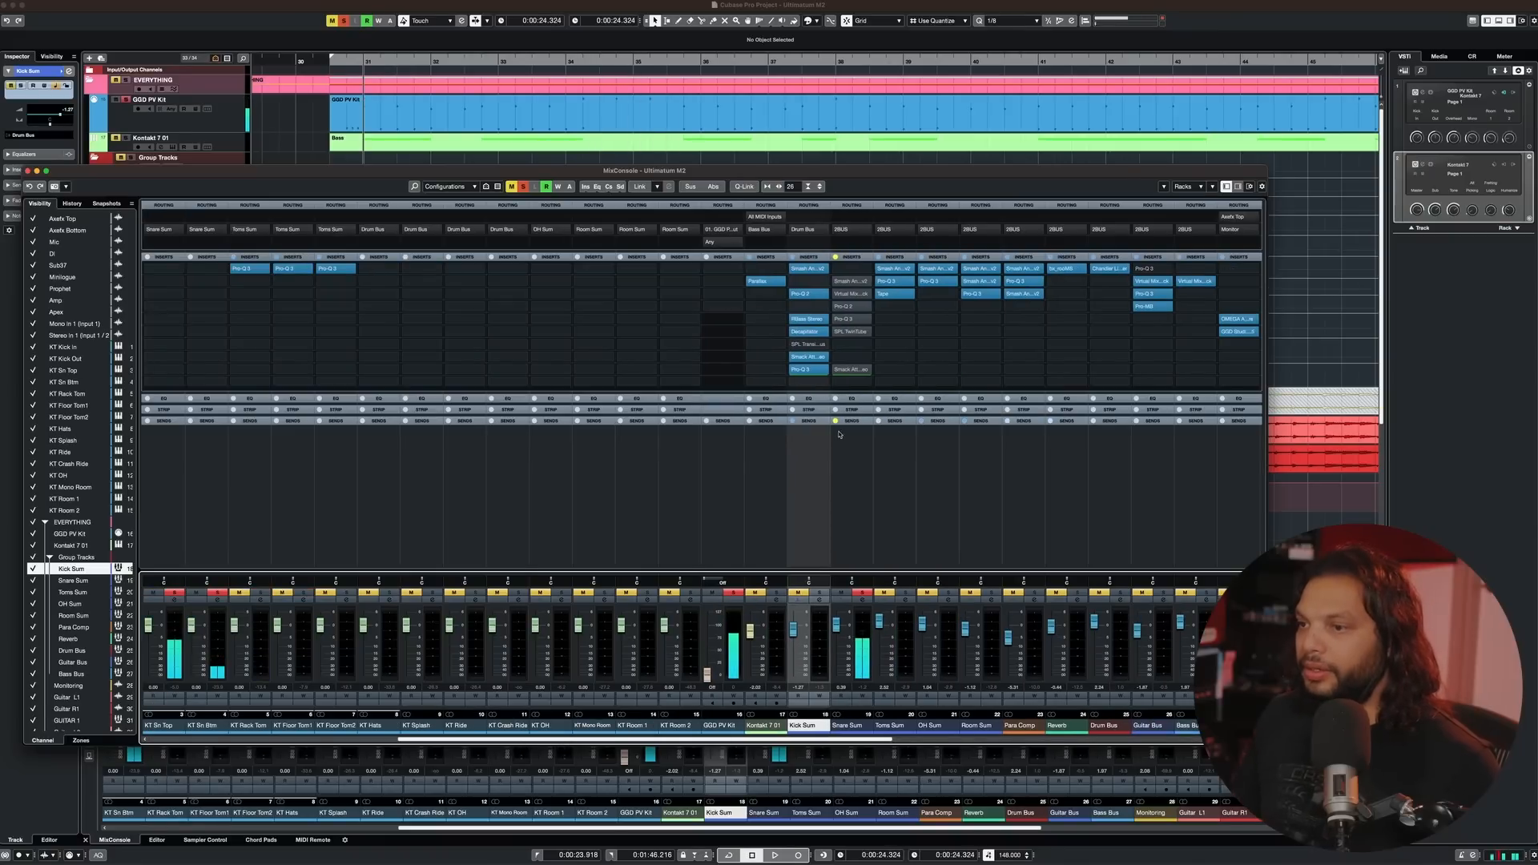
# - Re-enable and open Smash And Grab on Snare Sum, and play the snare in its Smash and Grab modes
pyautogui.click(845, 280)
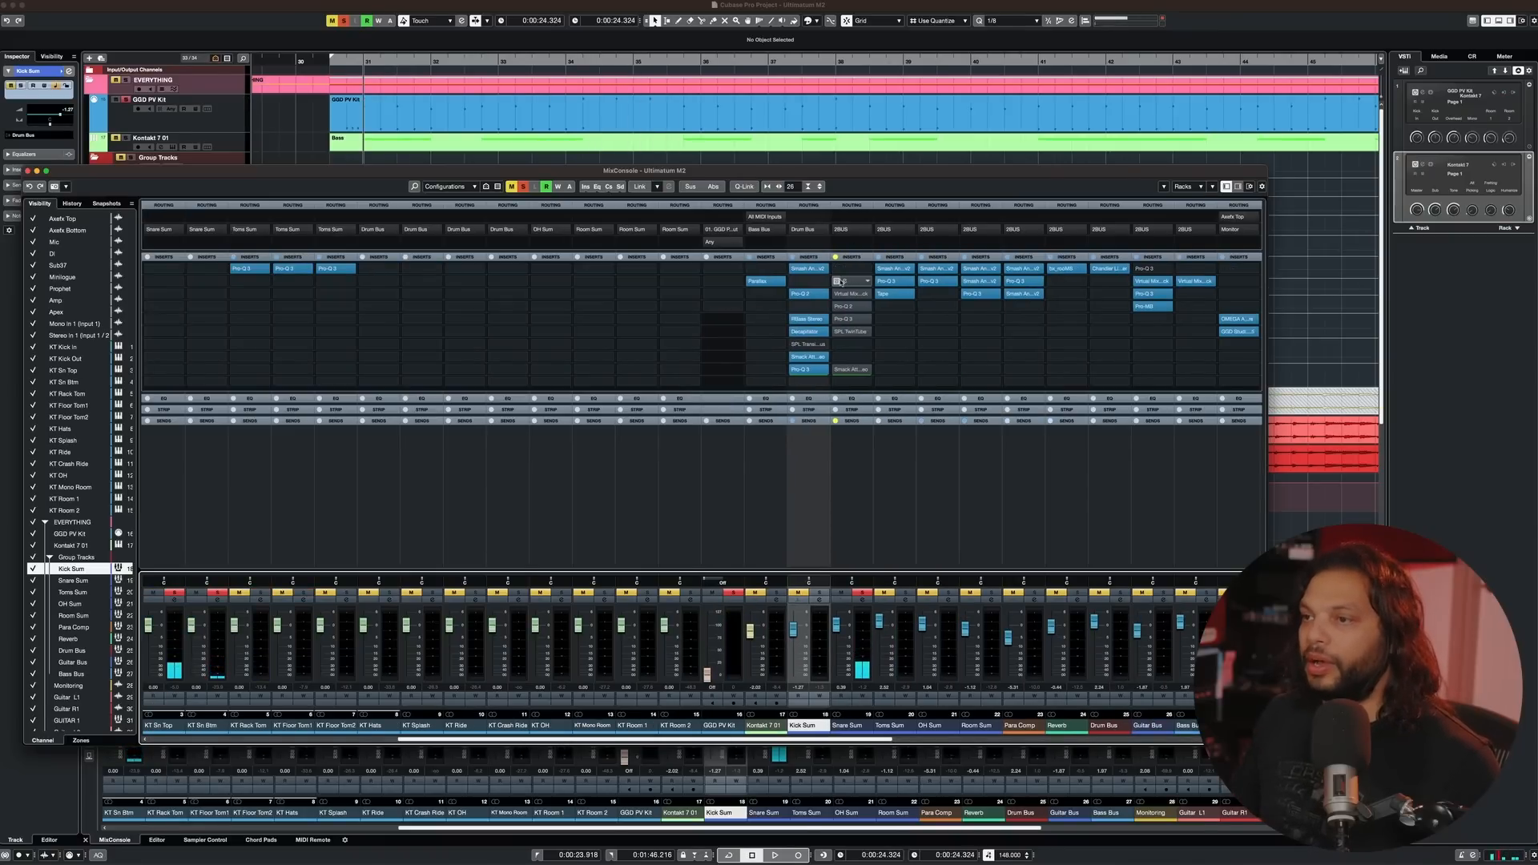
pyautogui.click(861, 282)
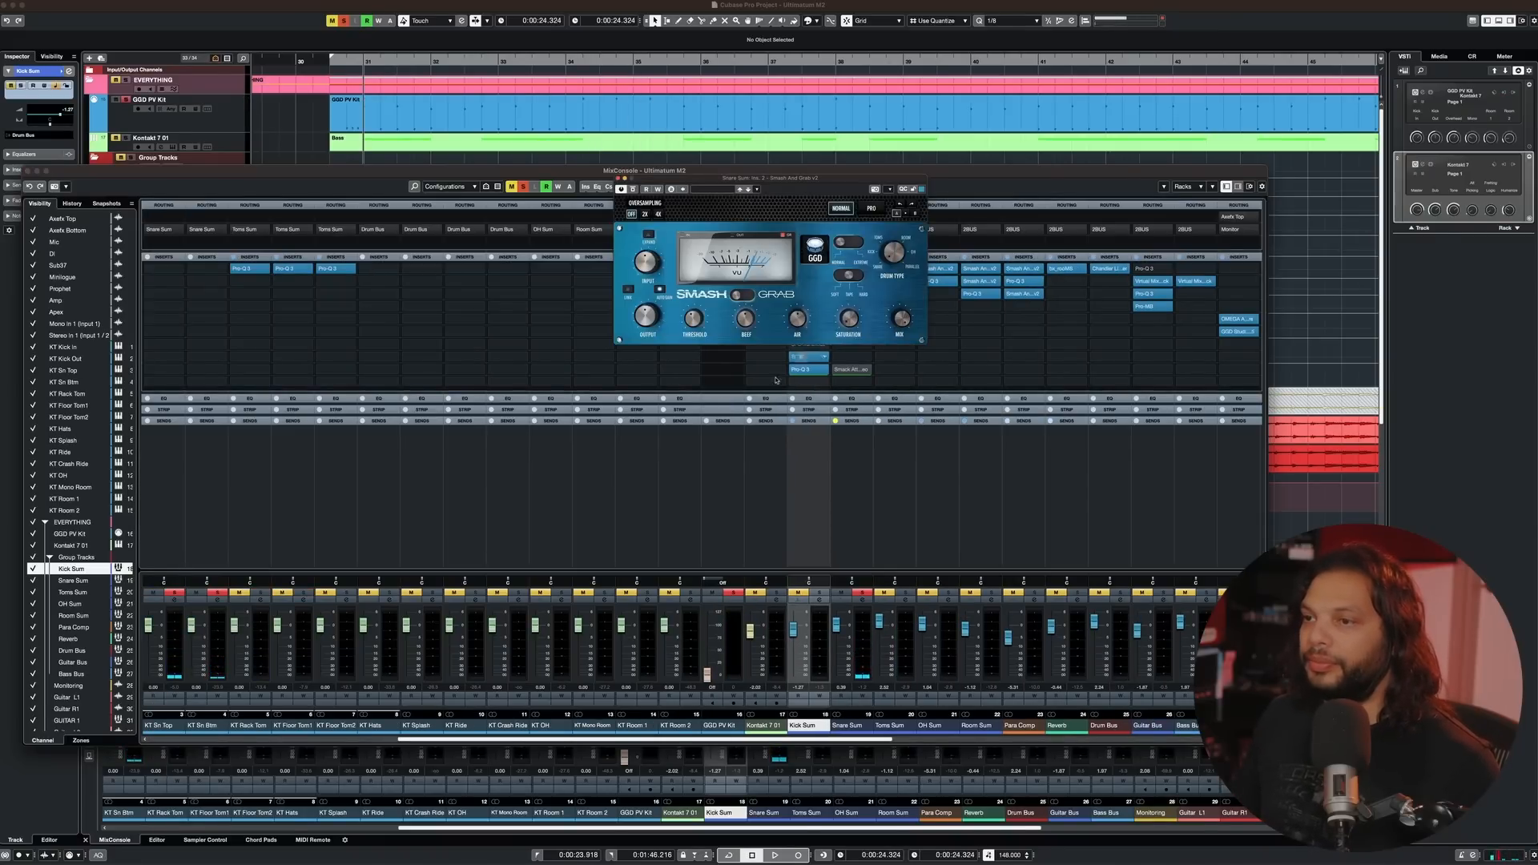
pyautogui.press('space')
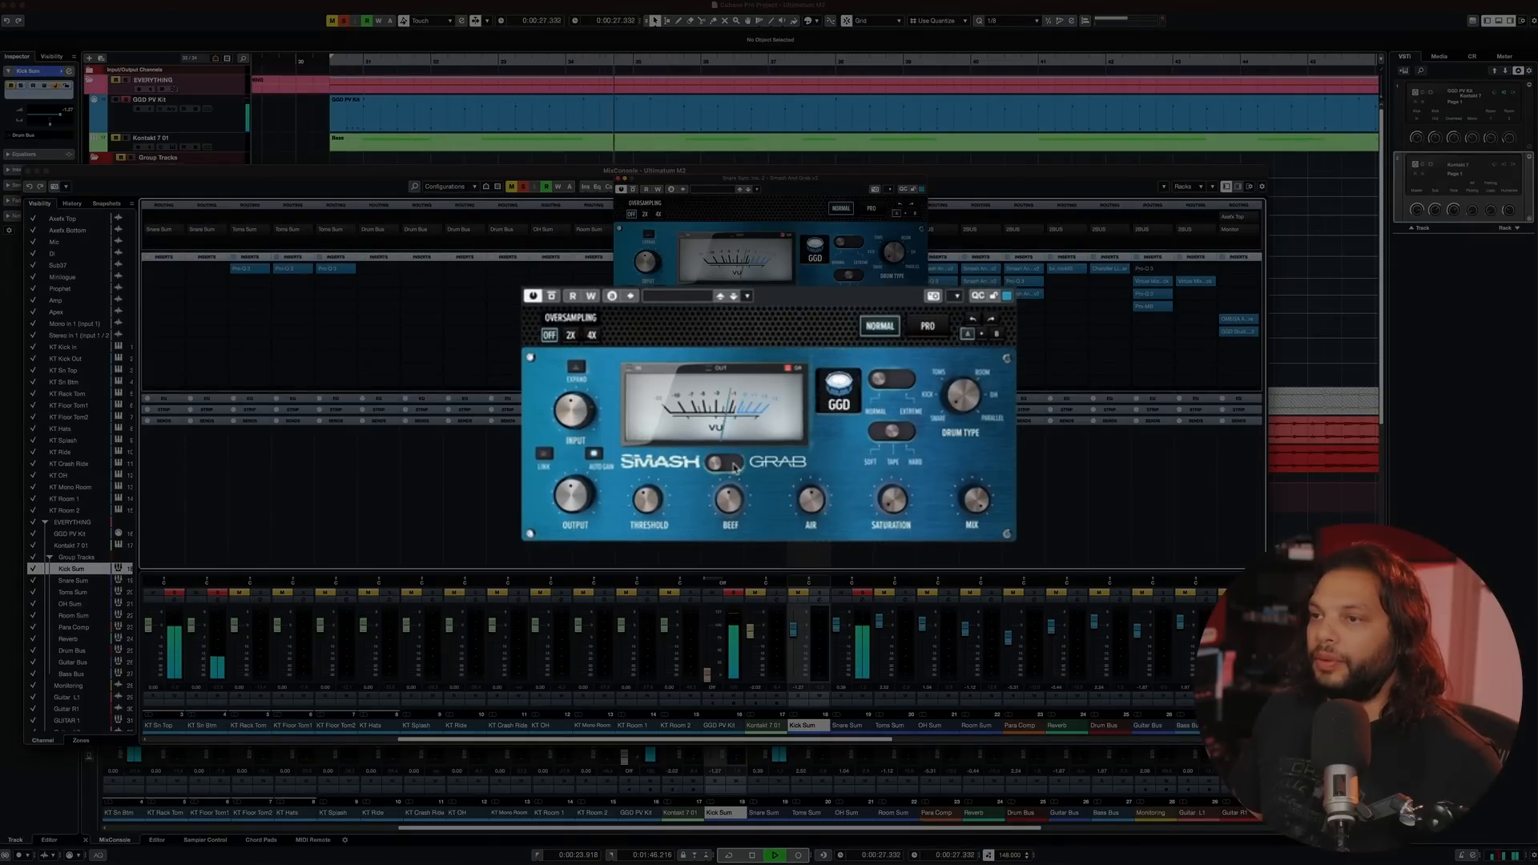
pyautogui.press('space')
pyautogui.click(735, 464)
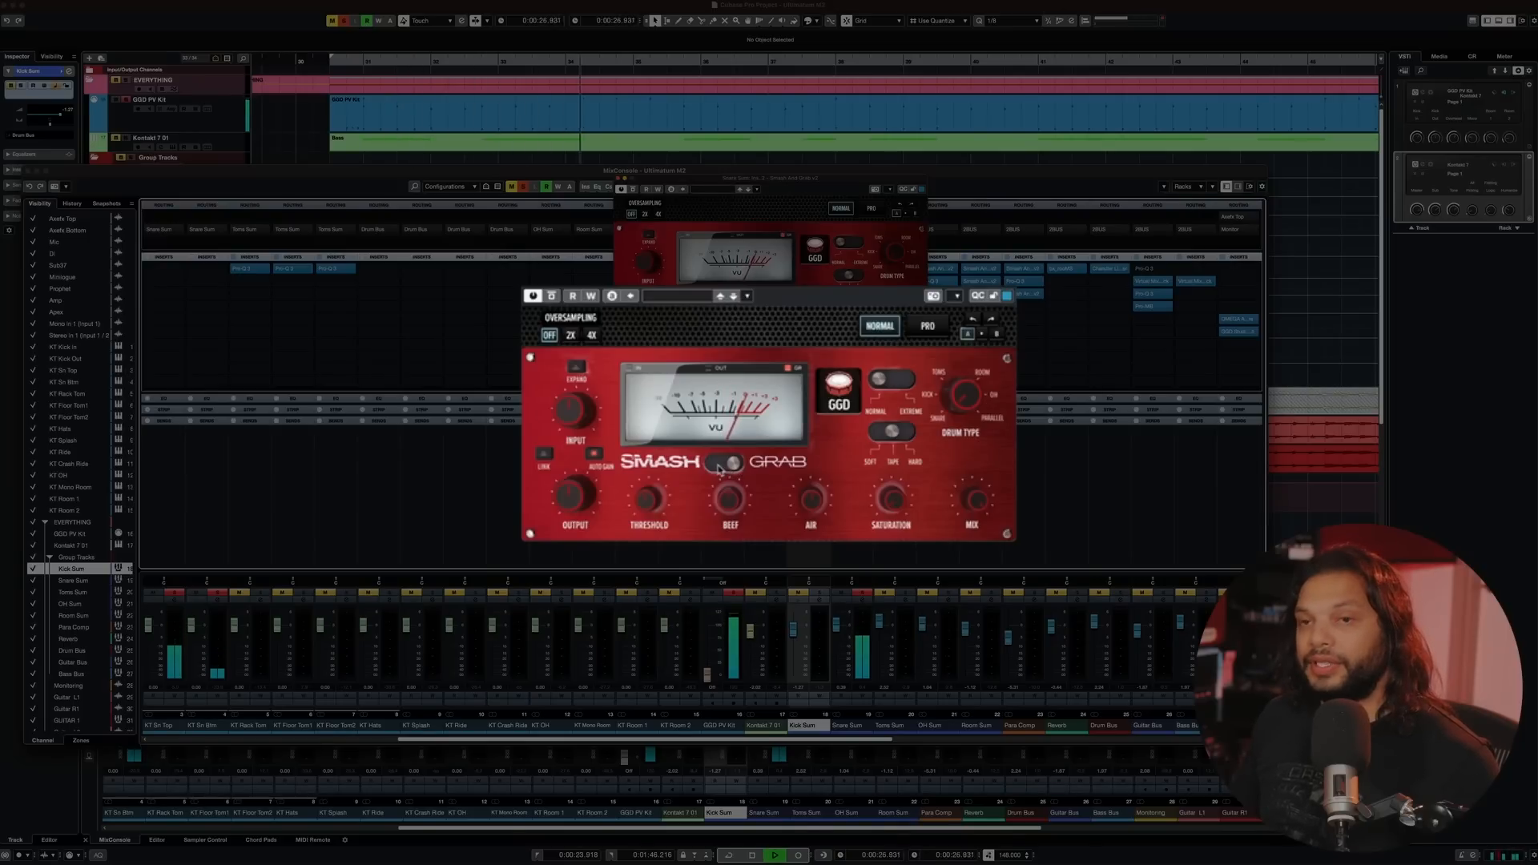
pyautogui.press('space')
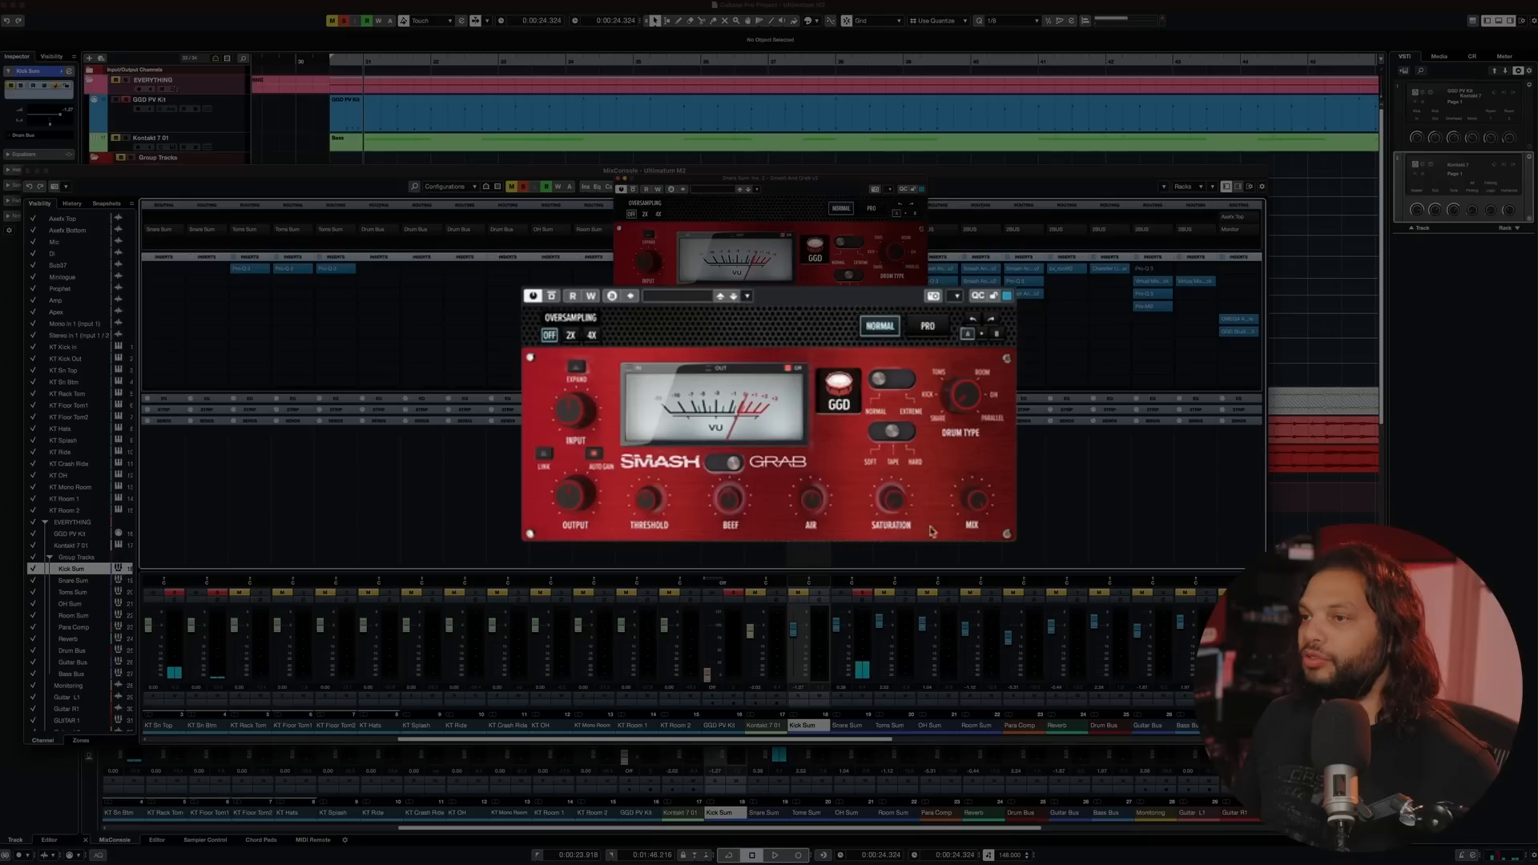
# - Show the Pro controls of Smash And Grab, return to the Normal view, and switch back to the blue mode
pyautogui.click(927, 329)
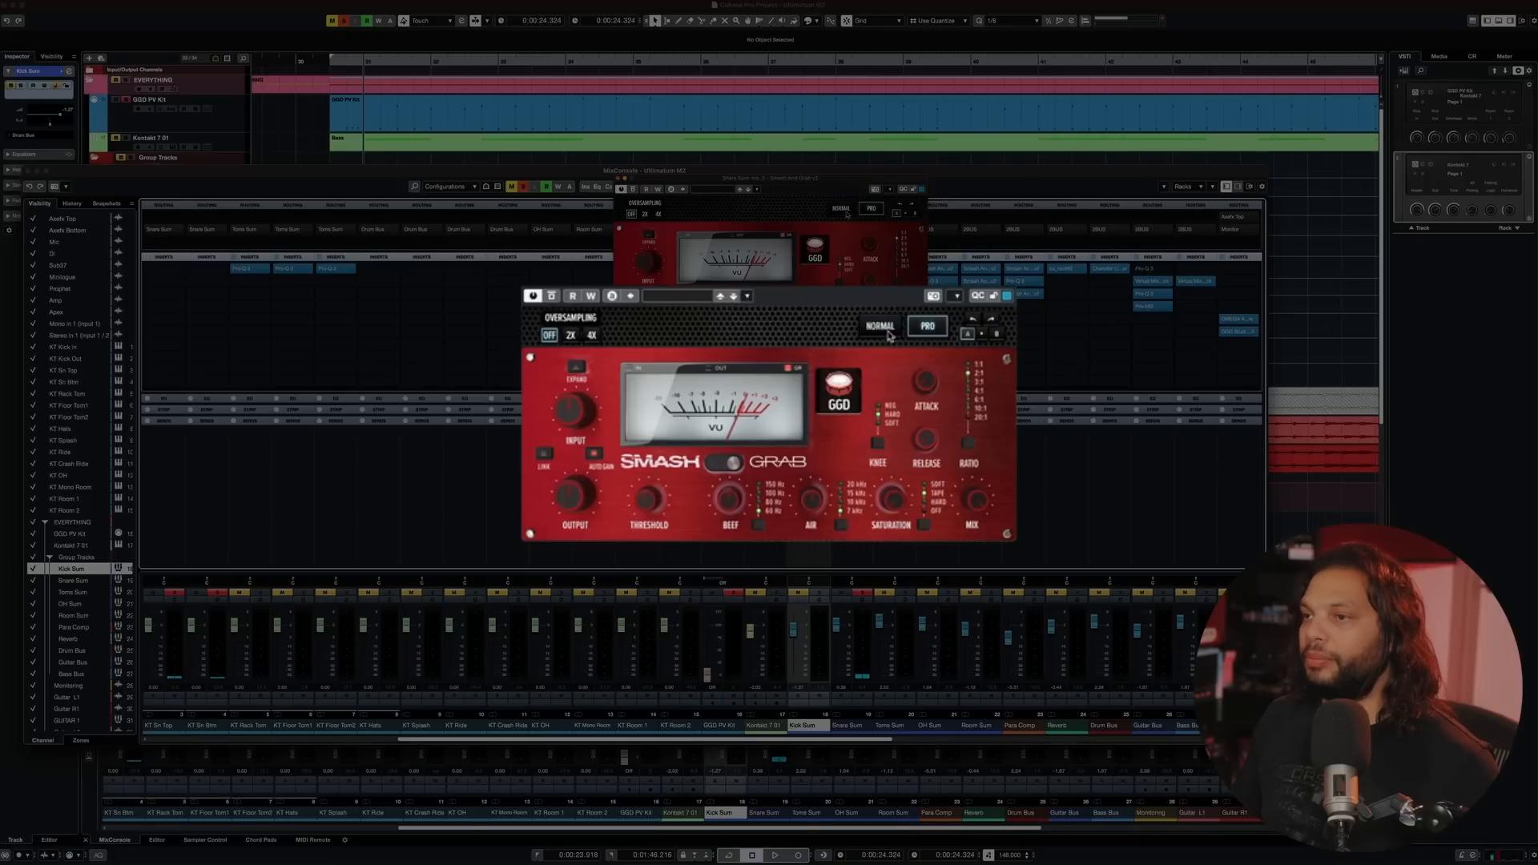
pyautogui.click(879, 326)
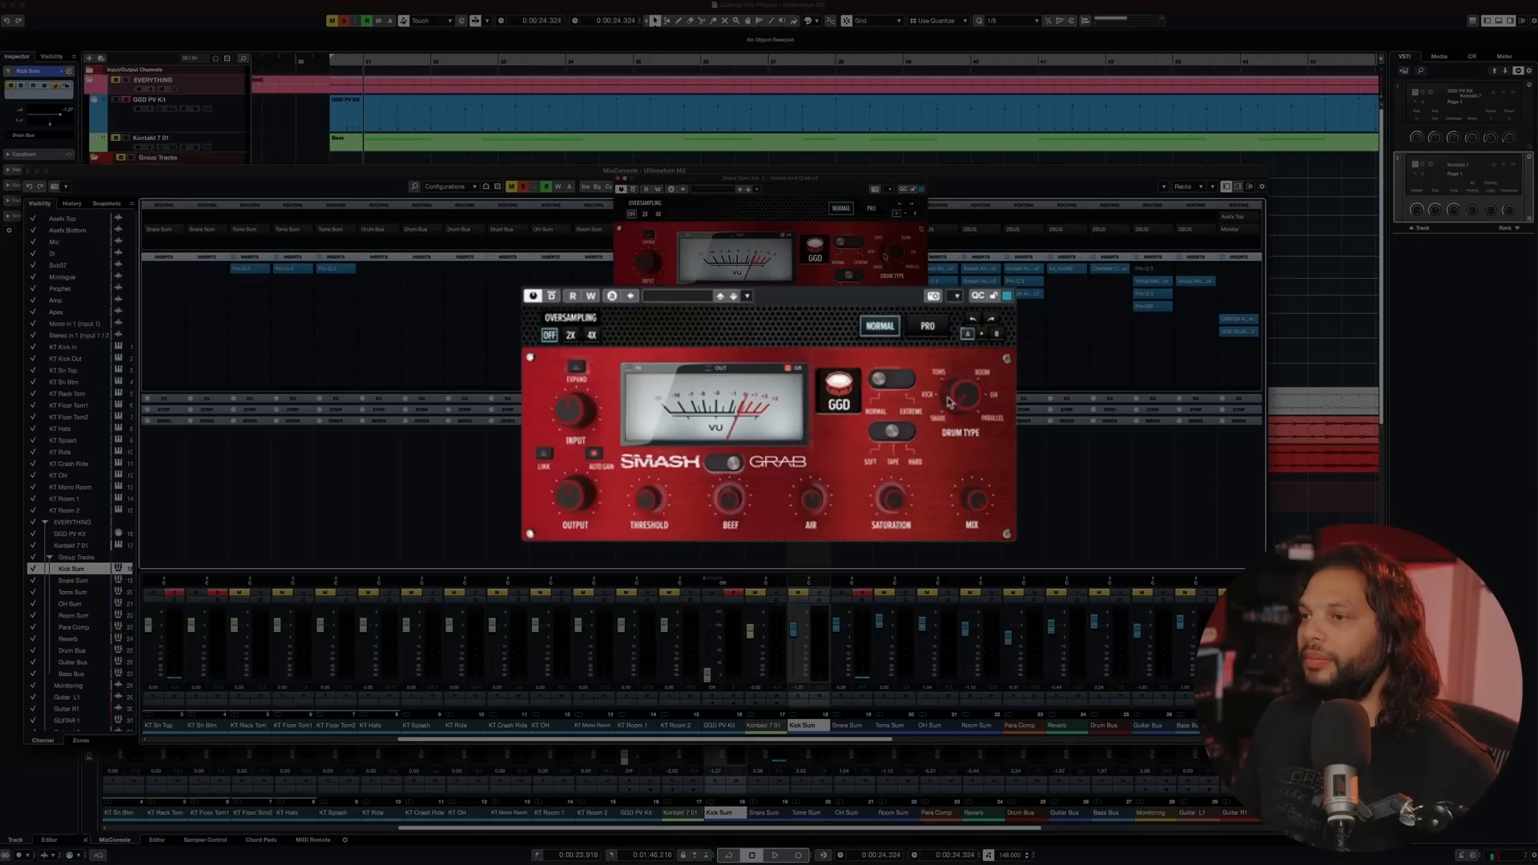
pyautogui.click(720, 468)
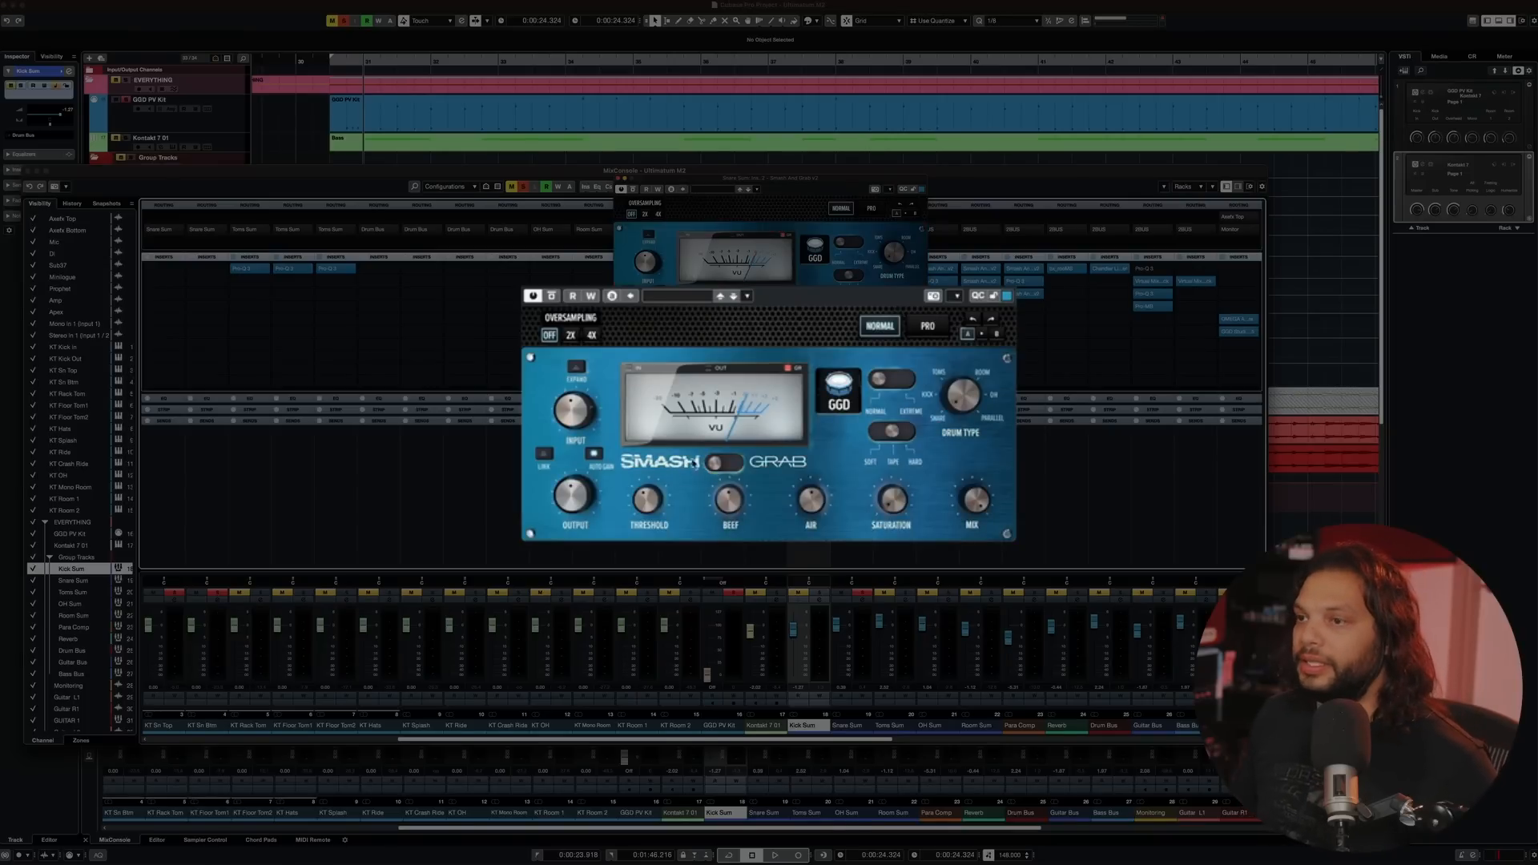
# - Compare the playing snare in the red and blue modes of Smash And Grab, leave it on blue, and close the plug-in
pyautogui.click(724, 465)
pyautogui.press('space')
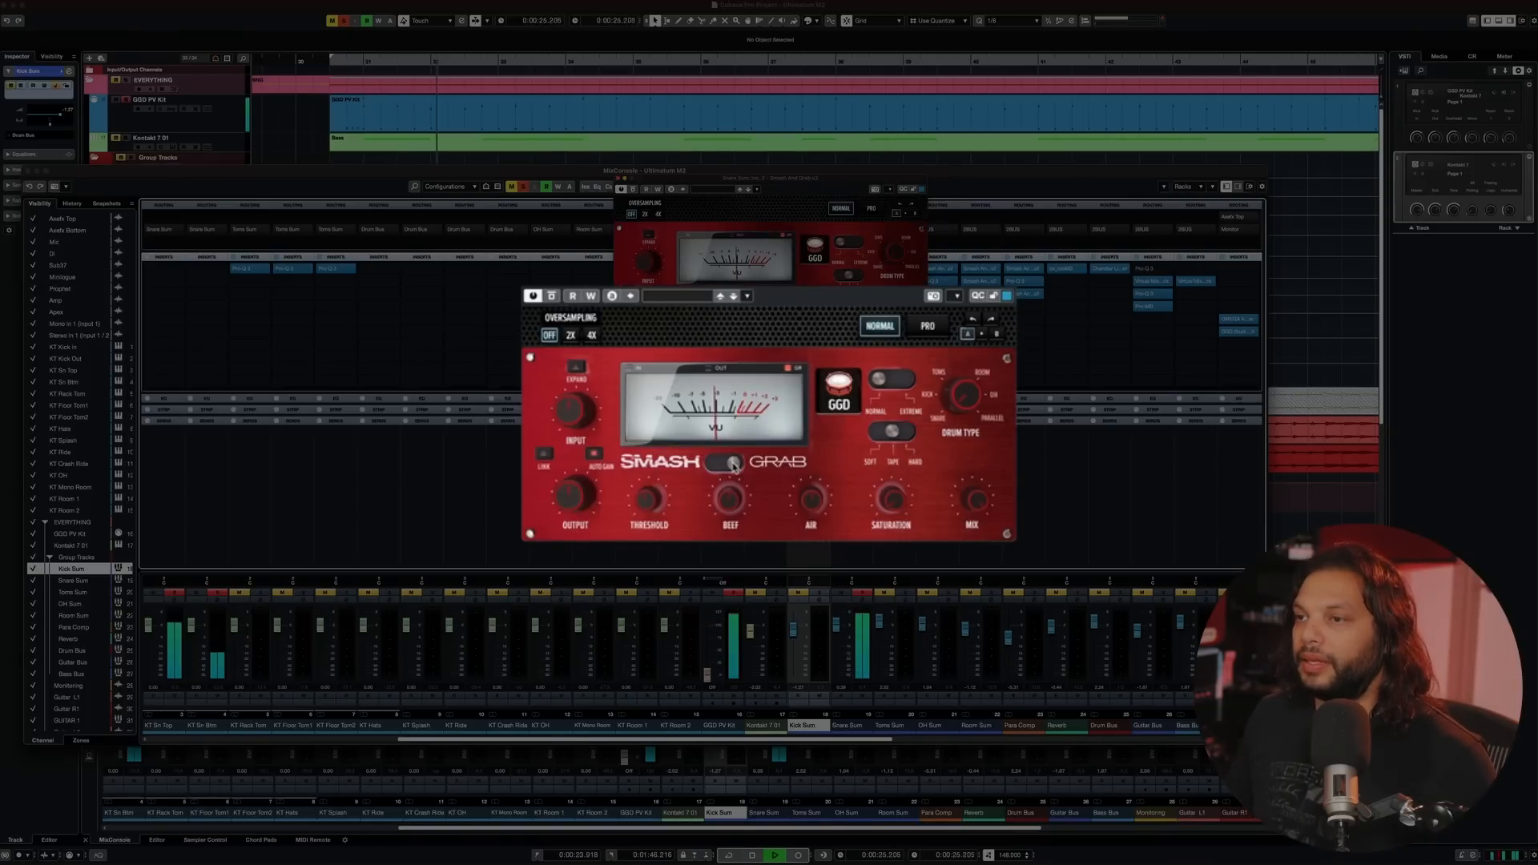
pyautogui.press('space')
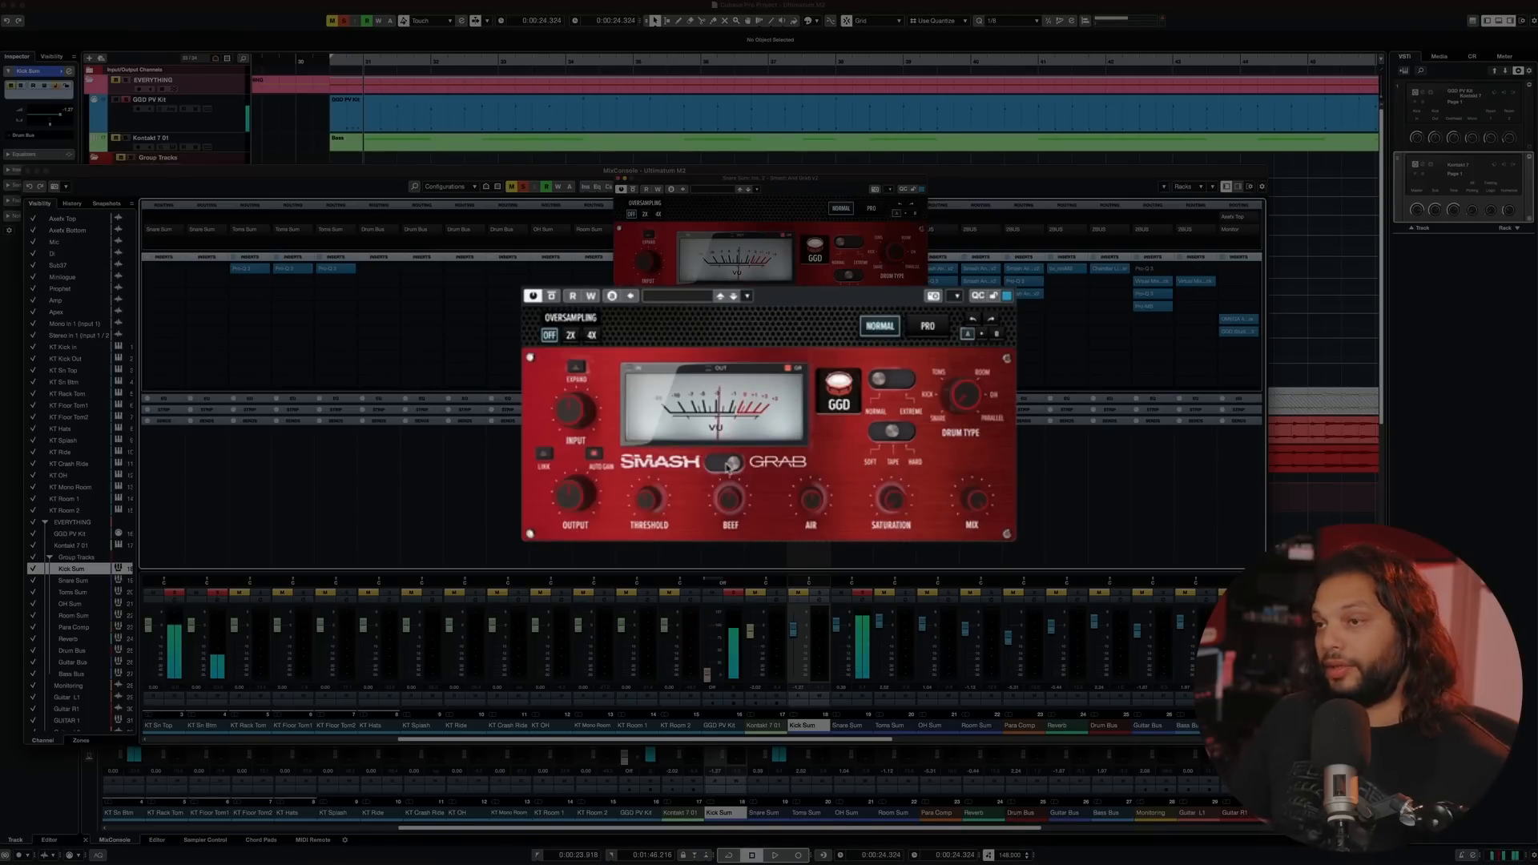
pyautogui.click(727, 467)
pyautogui.press('space')
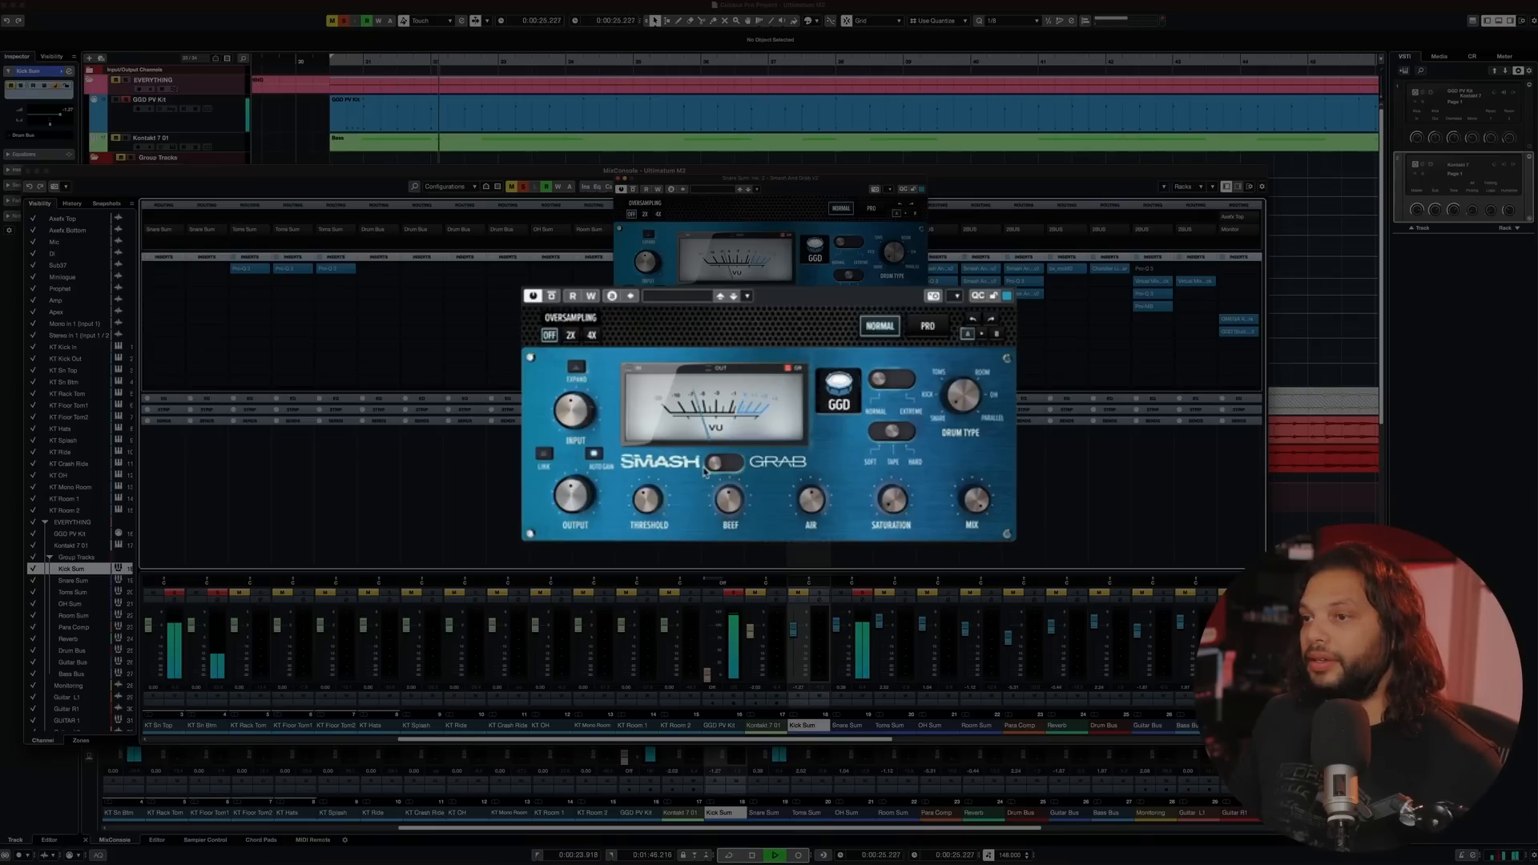
pyautogui.press('space')
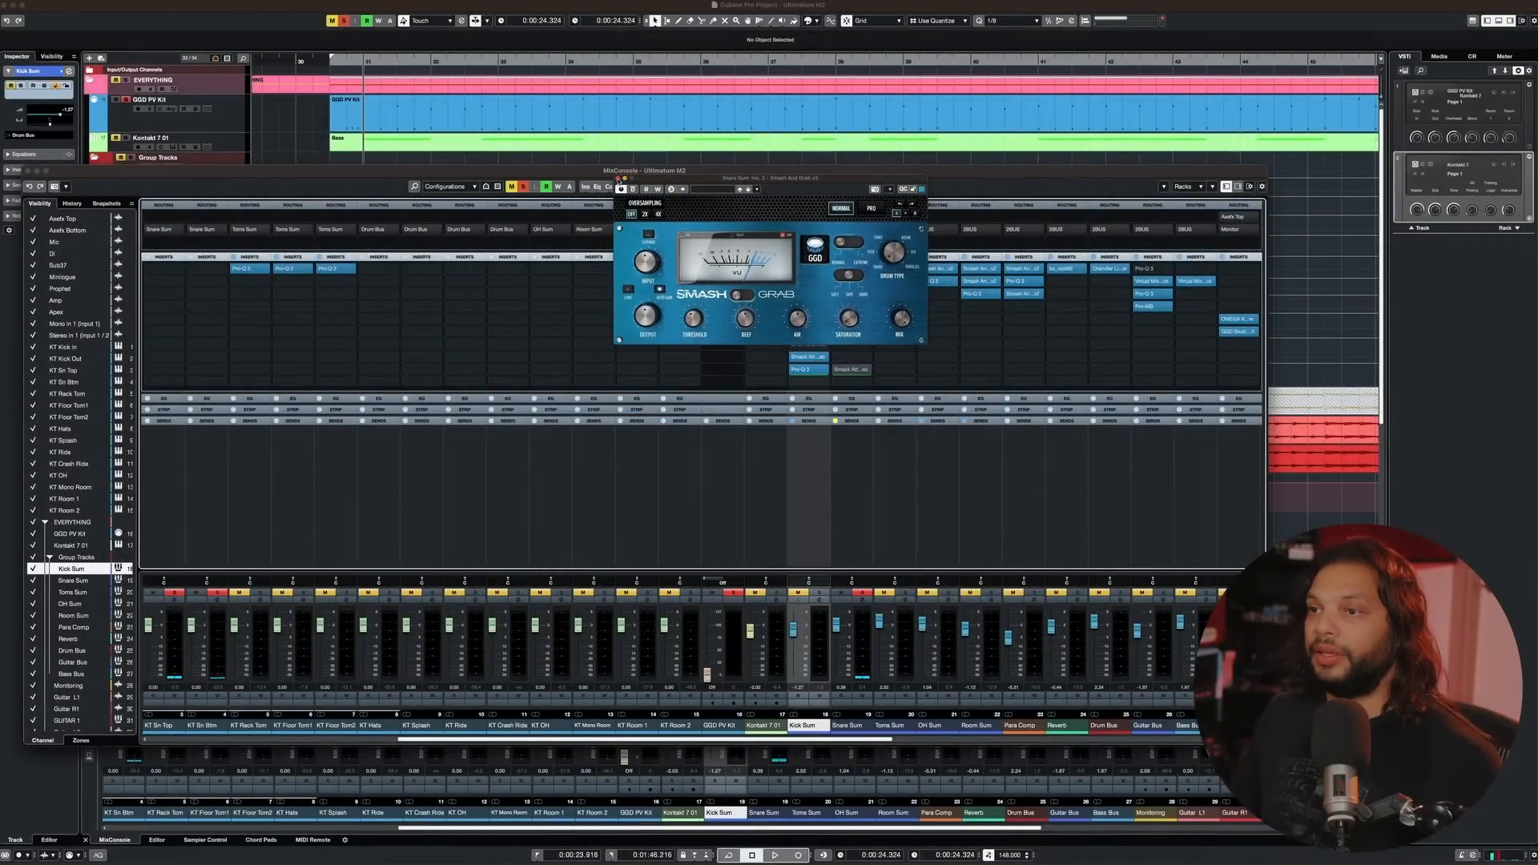
pyautogui.click(618, 177)
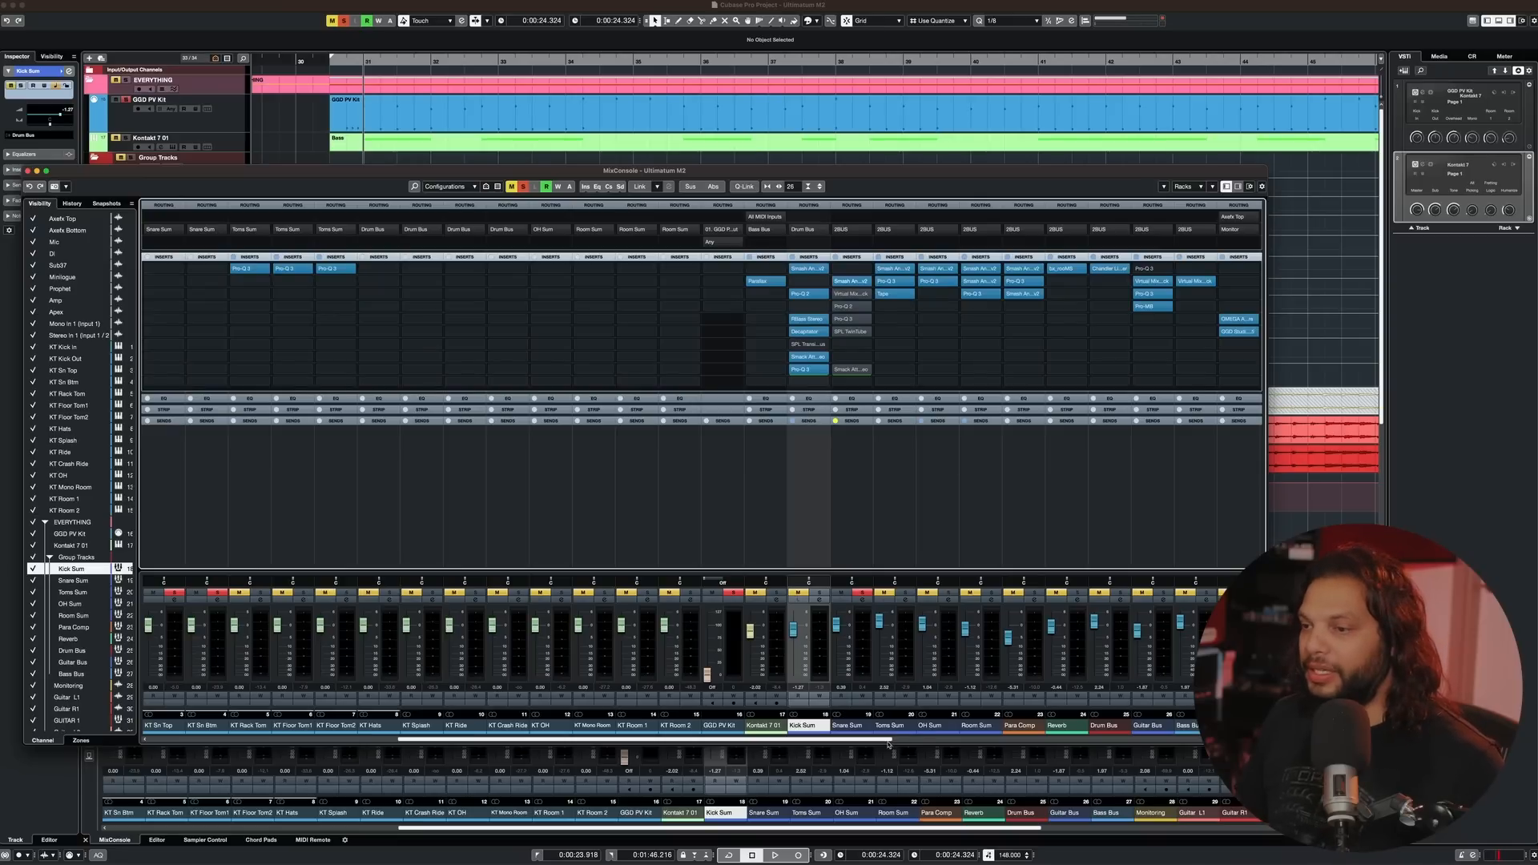
# - Bring Snare Sum into view, enable and open its Virtual Mix Rack, and play the snare through the FG-401 compressor
pyautogui.hscroll(10, 888, 741)
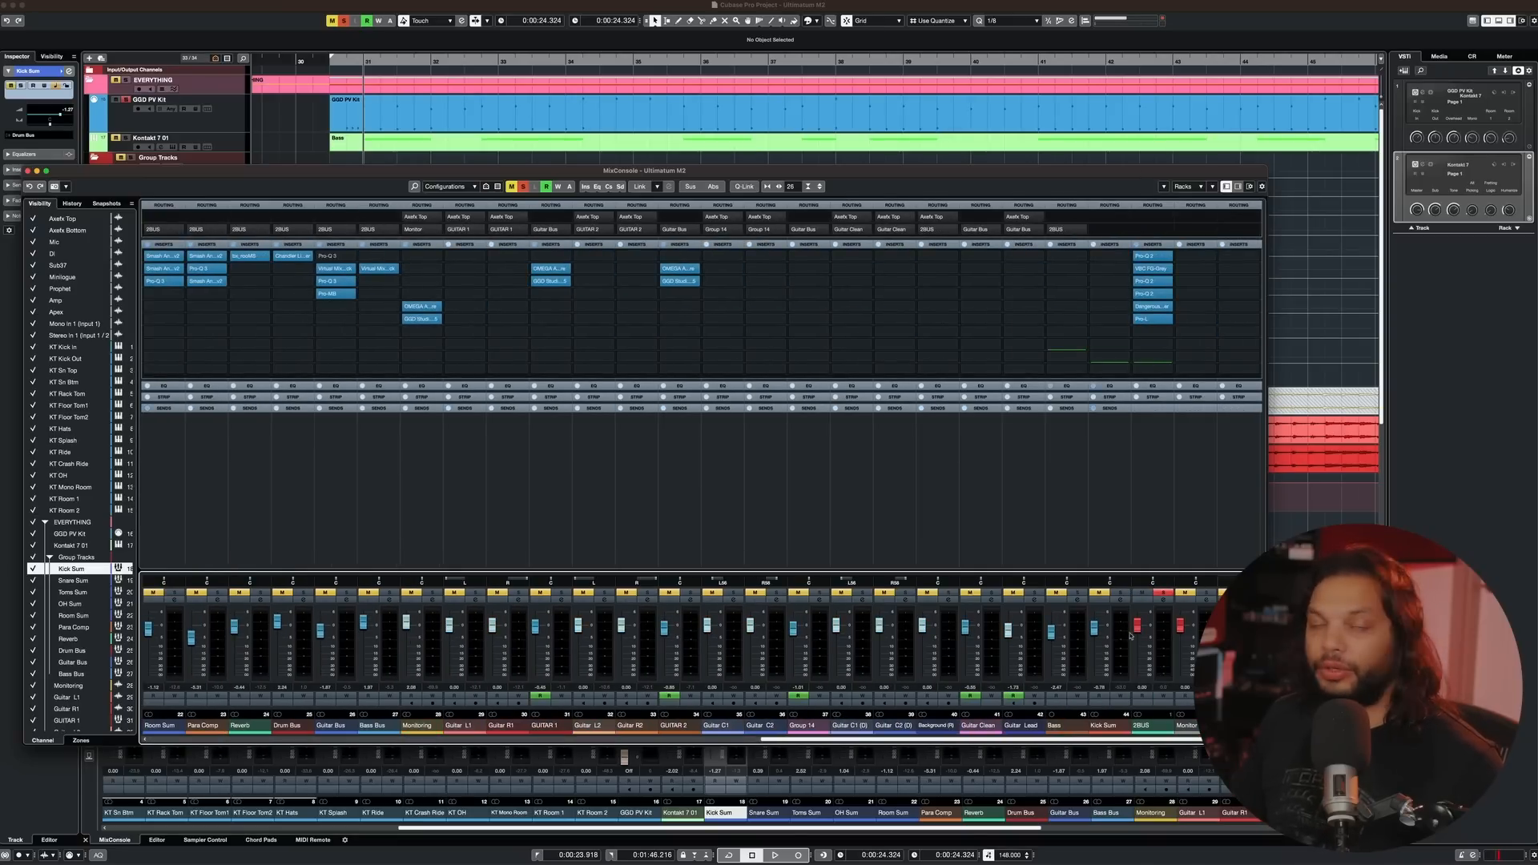
pyautogui.moveTo(1161, 735); pyautogui.dragTo(933, 731)
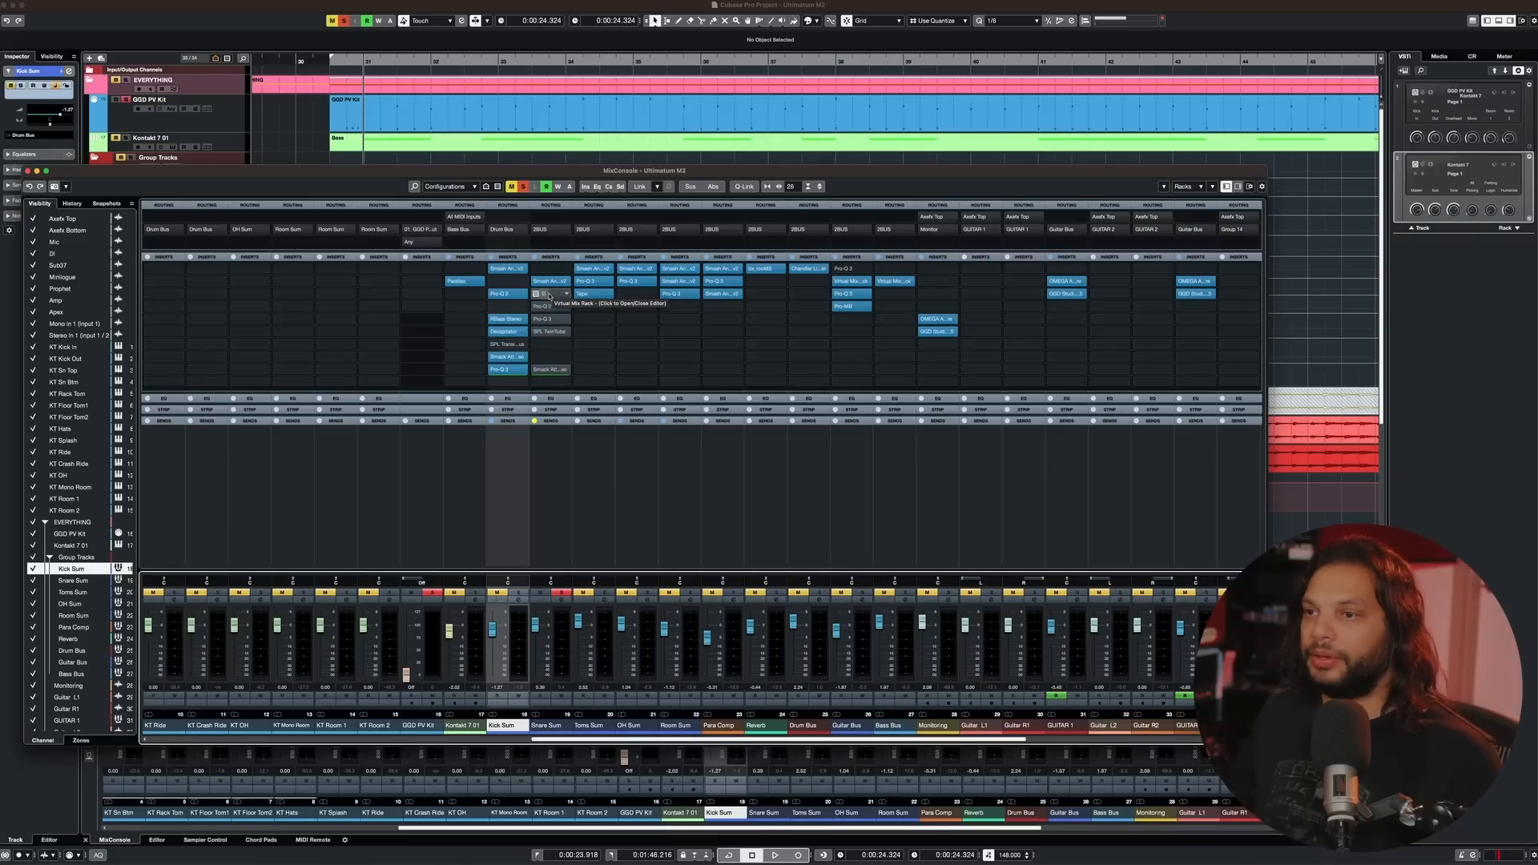
pyautogui.click(560, 297)
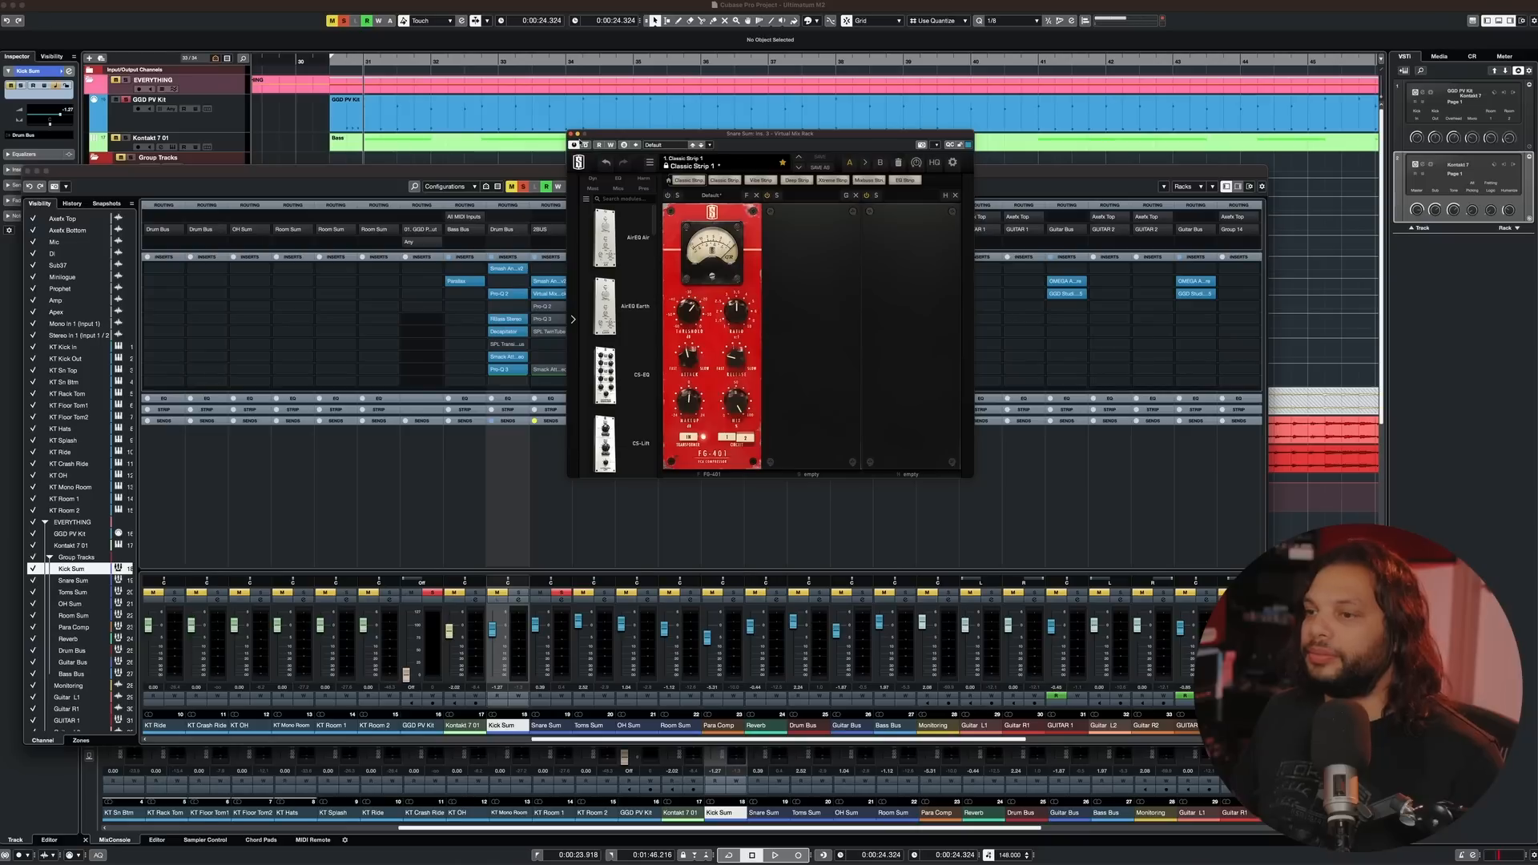
pyautogui.press('space')
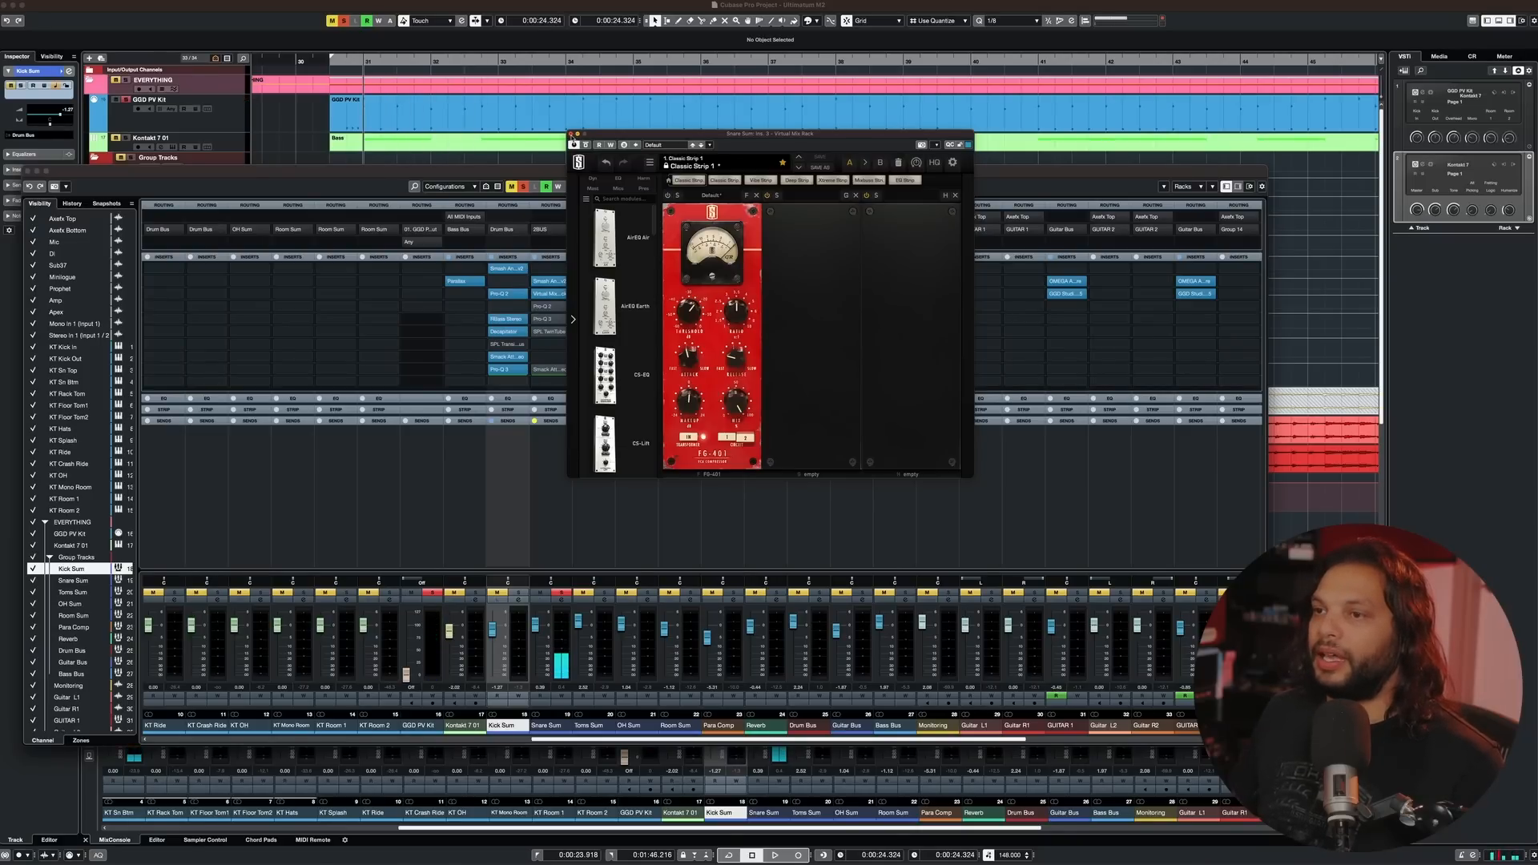
pyautogui.click(572, 135)
pyautogui.click(558, 296)
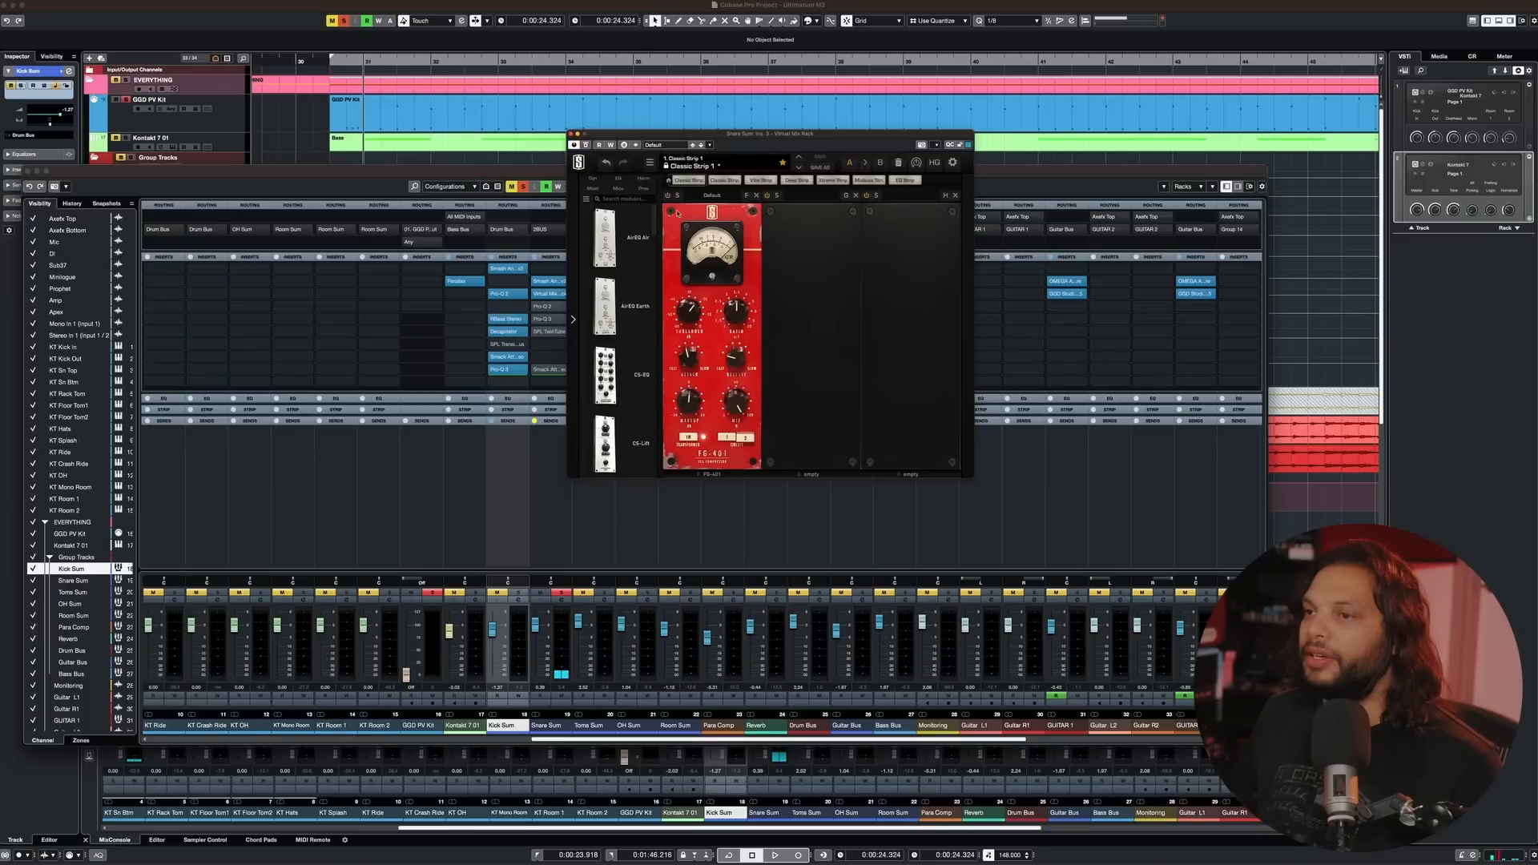
pyautogui.press('space')
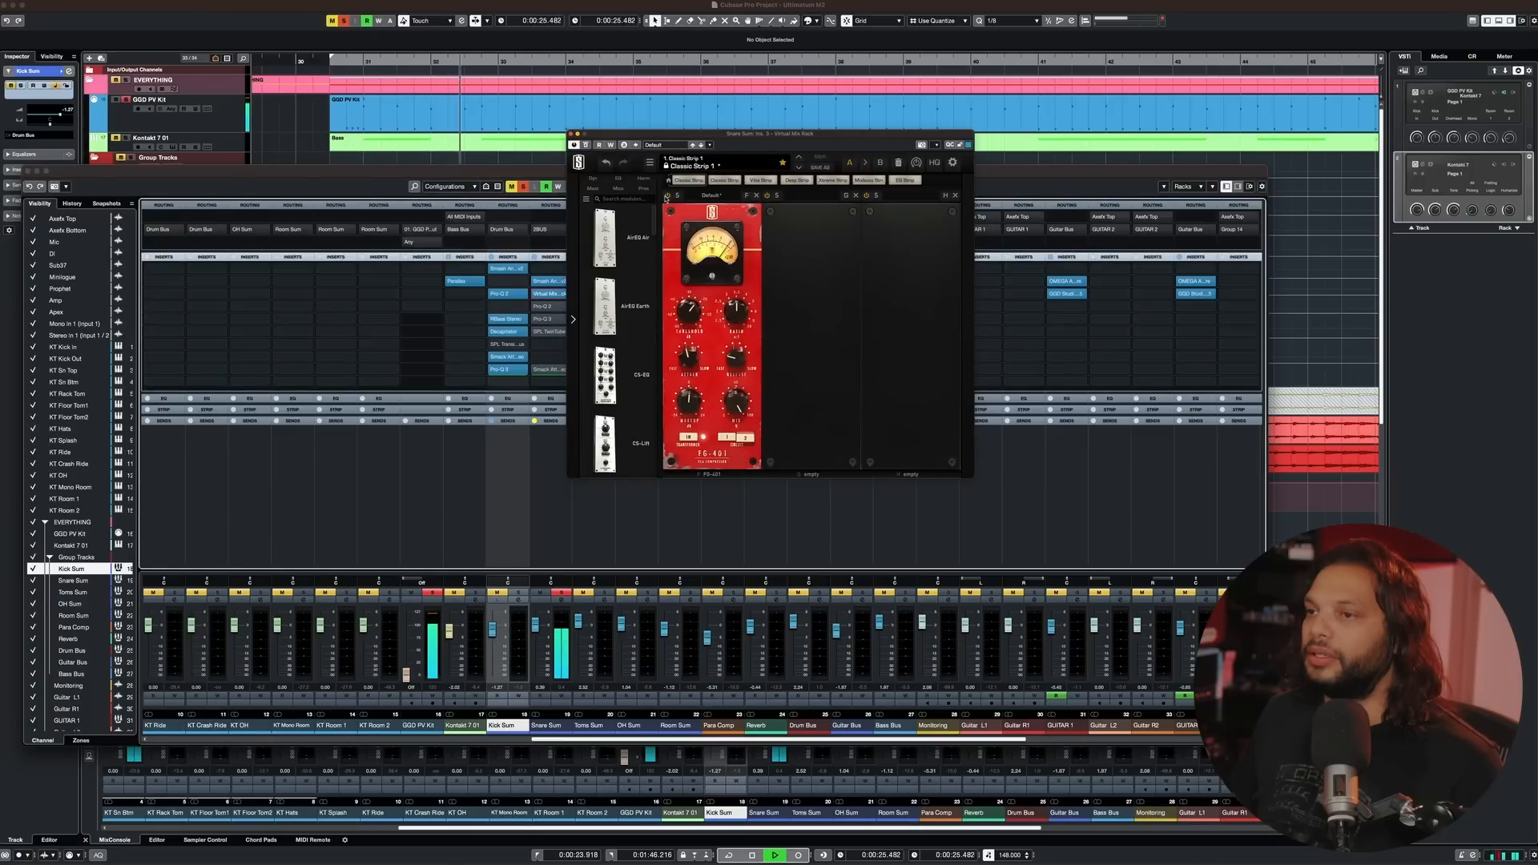
pyautogui.press('space')
# - Close and reopen Virtual Mix Rack on Snare Sum, and bypass the insert
pyautogui.click(558, 295)
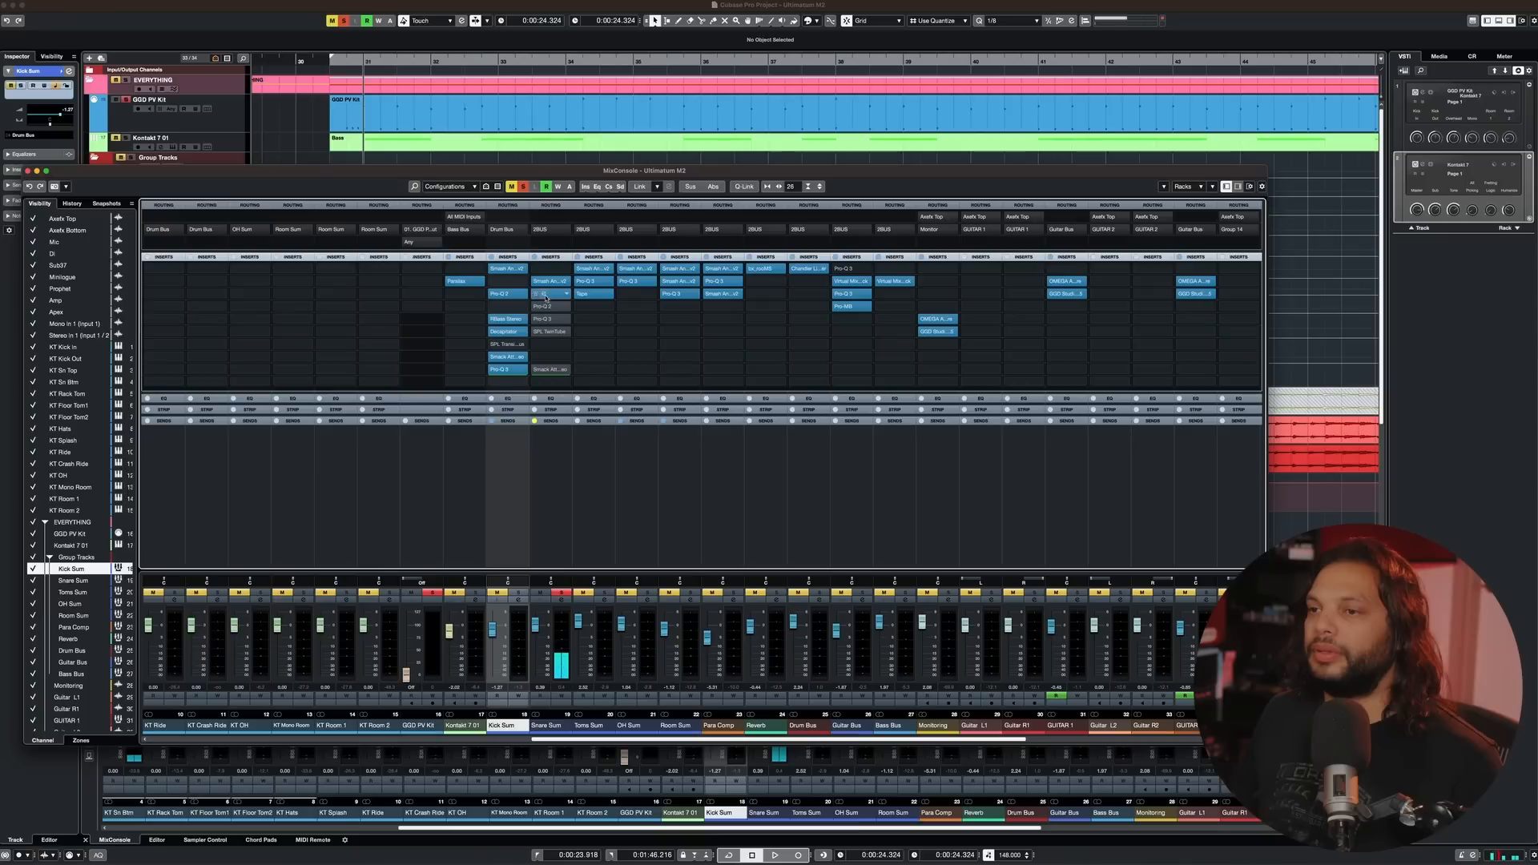
pyautogui.click(558, 296)
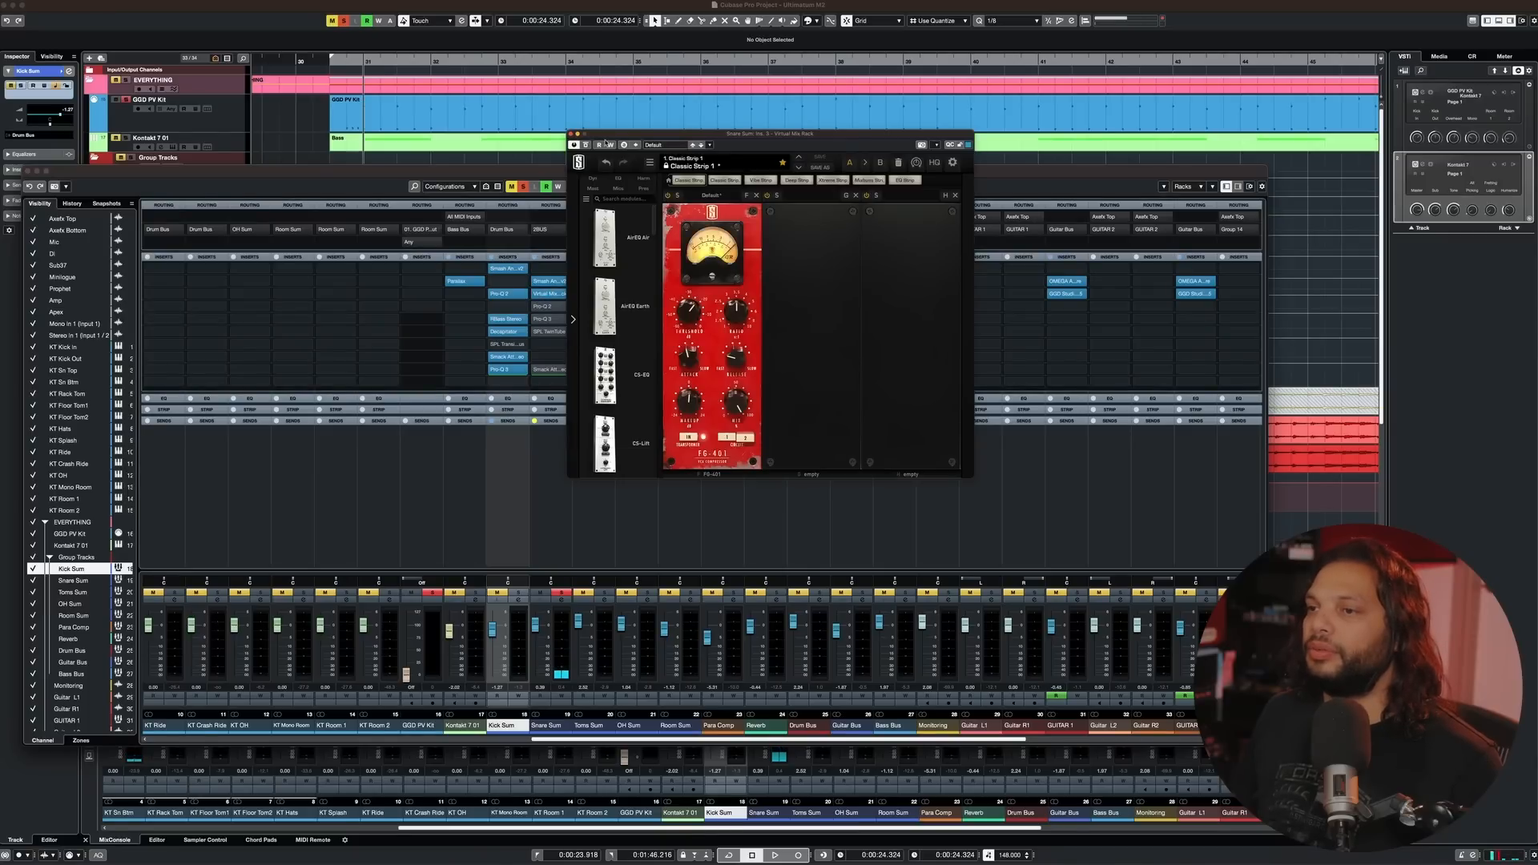
pyautogui.click(542, 295)
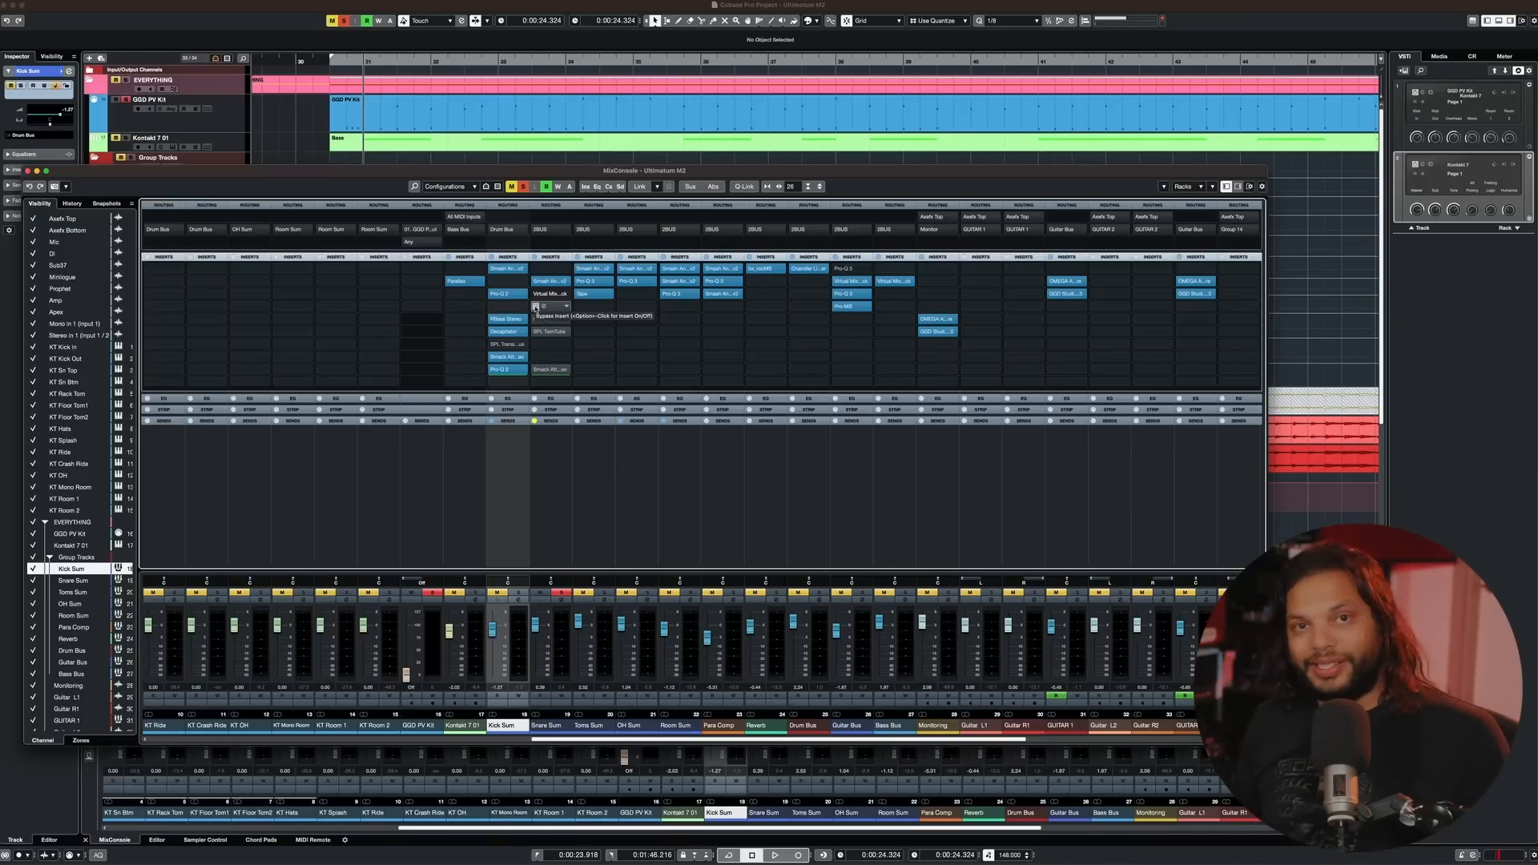
# - Enable and open Pro-Q 2 on Snare Sum, and play the snare through the EQ
pyautogui.click(535, 308)
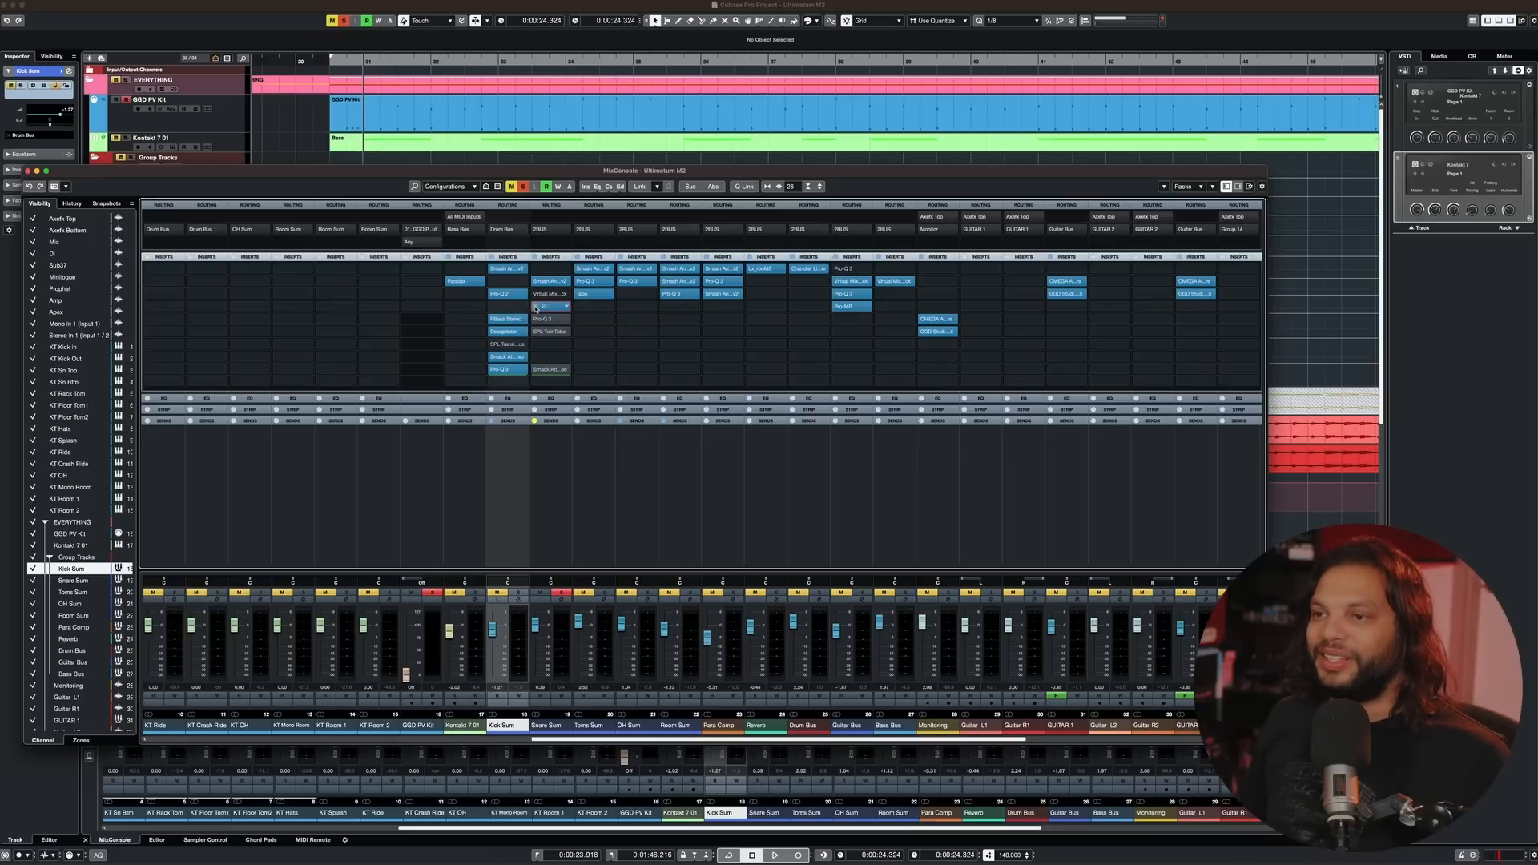
pyautogui.click(548, 307)
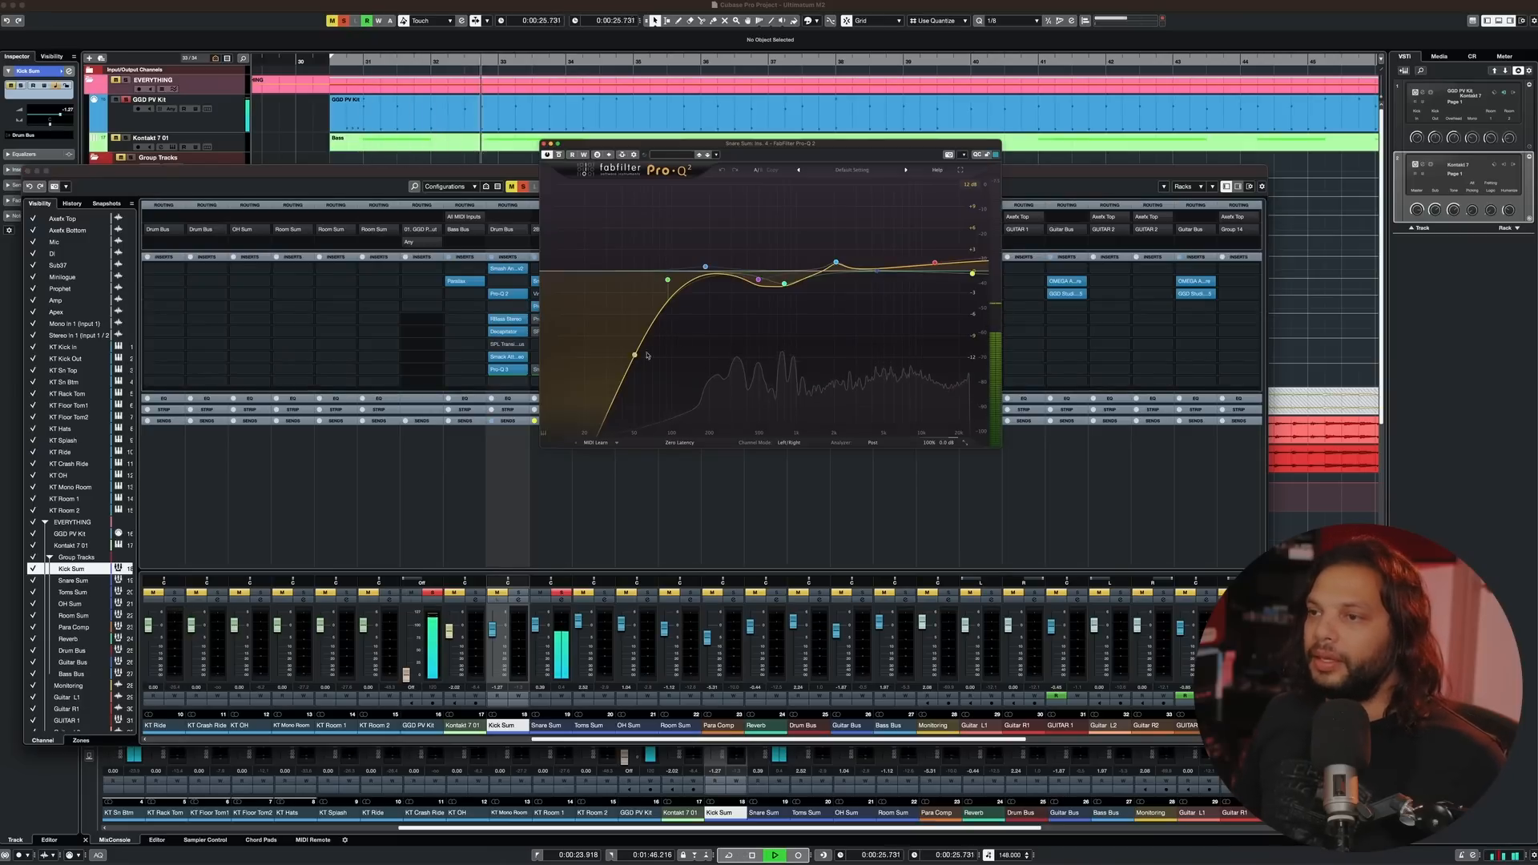
pyautogui.press('space')
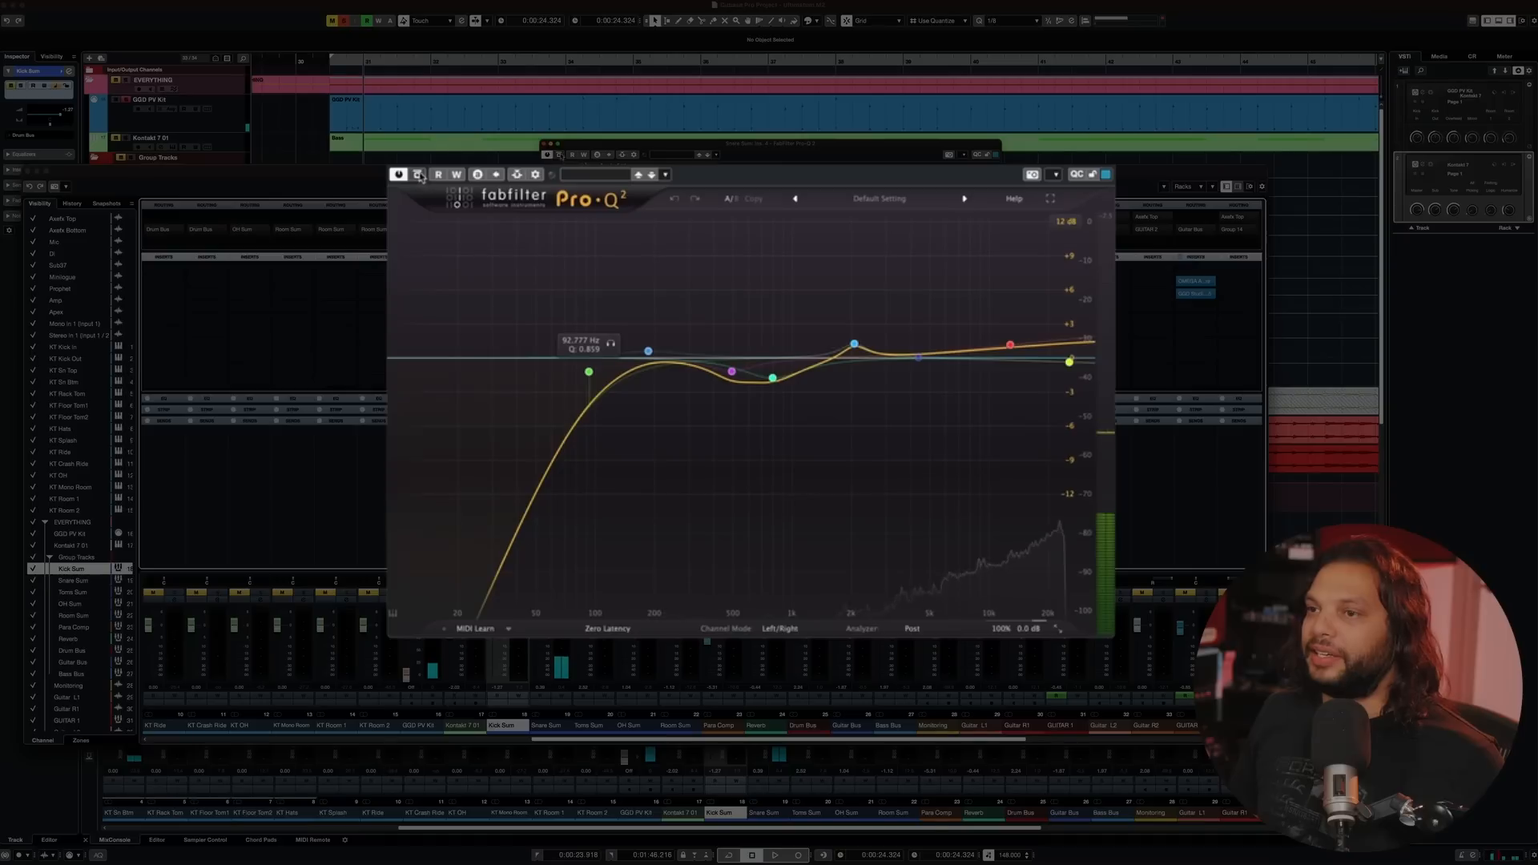
pyautogui.press('space')
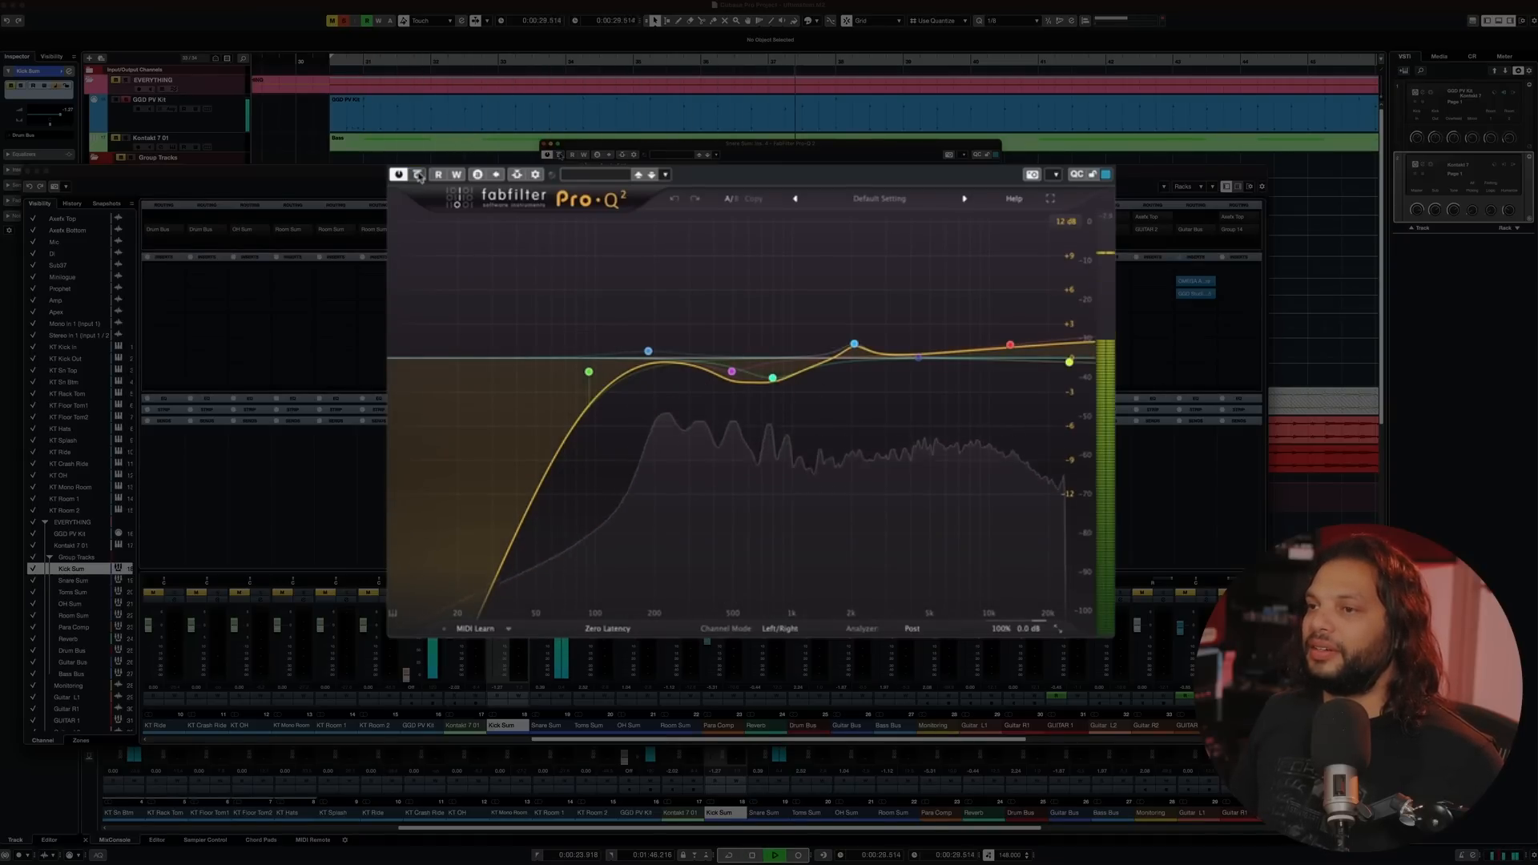
pyautogui.press('space')
# - Examine the boost and cut bands of the Snare Sum Pro-Q 2 curve, and close the plug-in
pyautogui.moveTo(1013, 348)
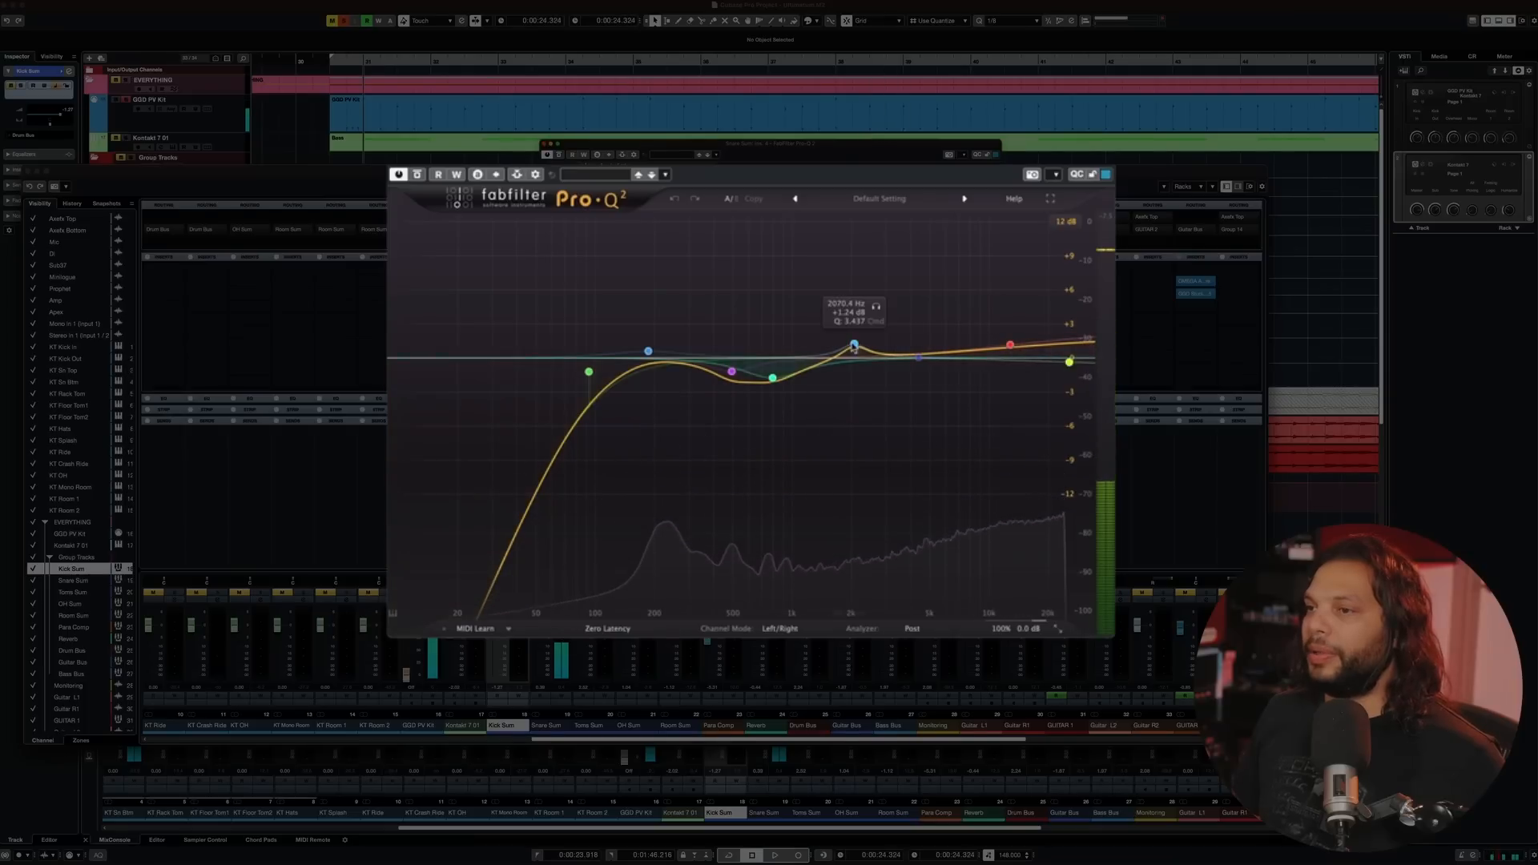
pyautogui.moveTo(768, 375)
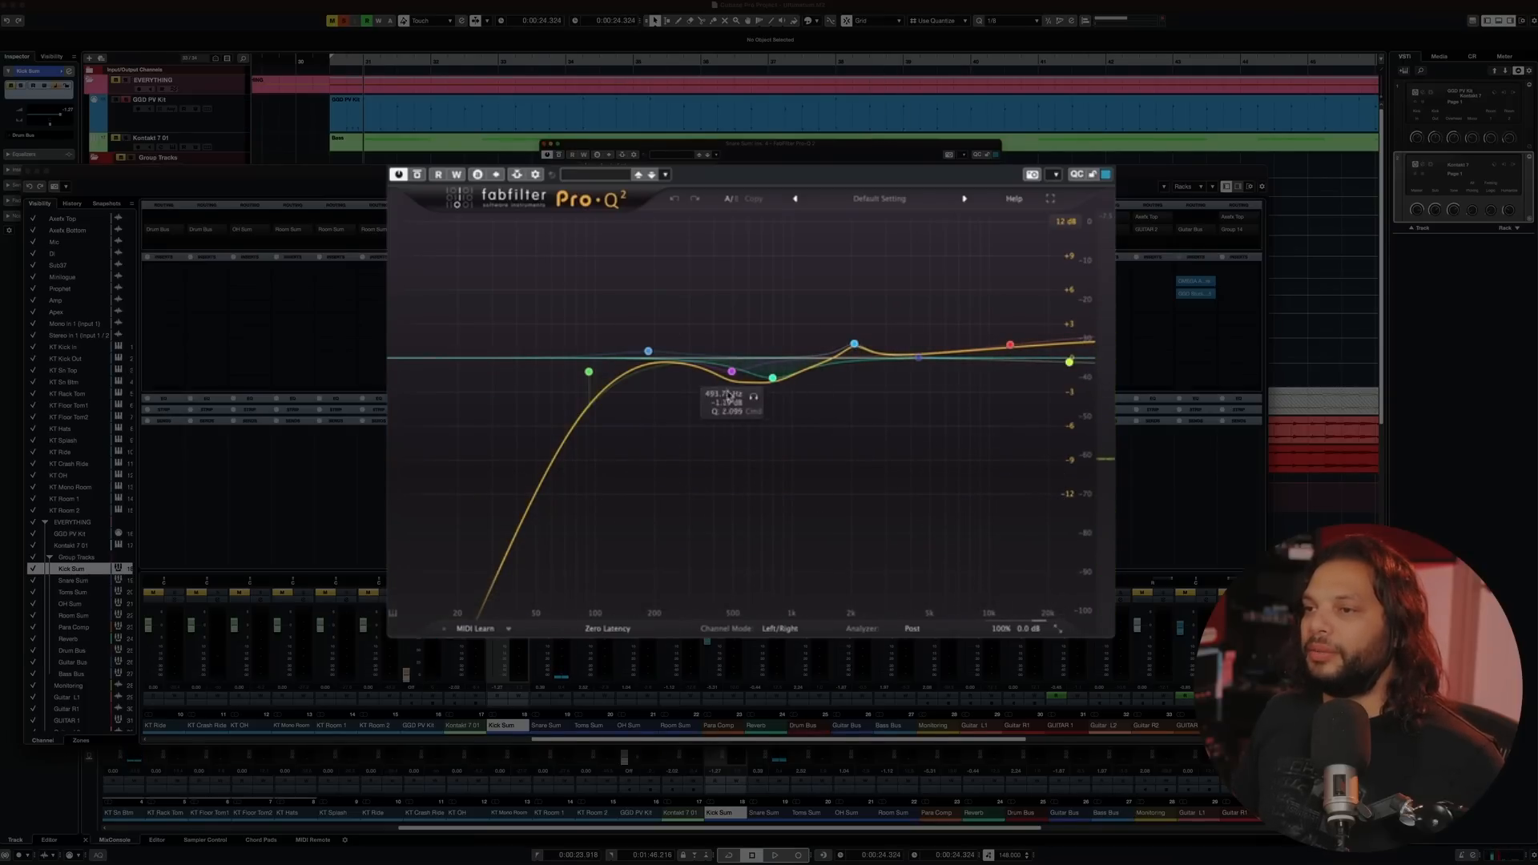
pyautogui.moveTo(648, 351)
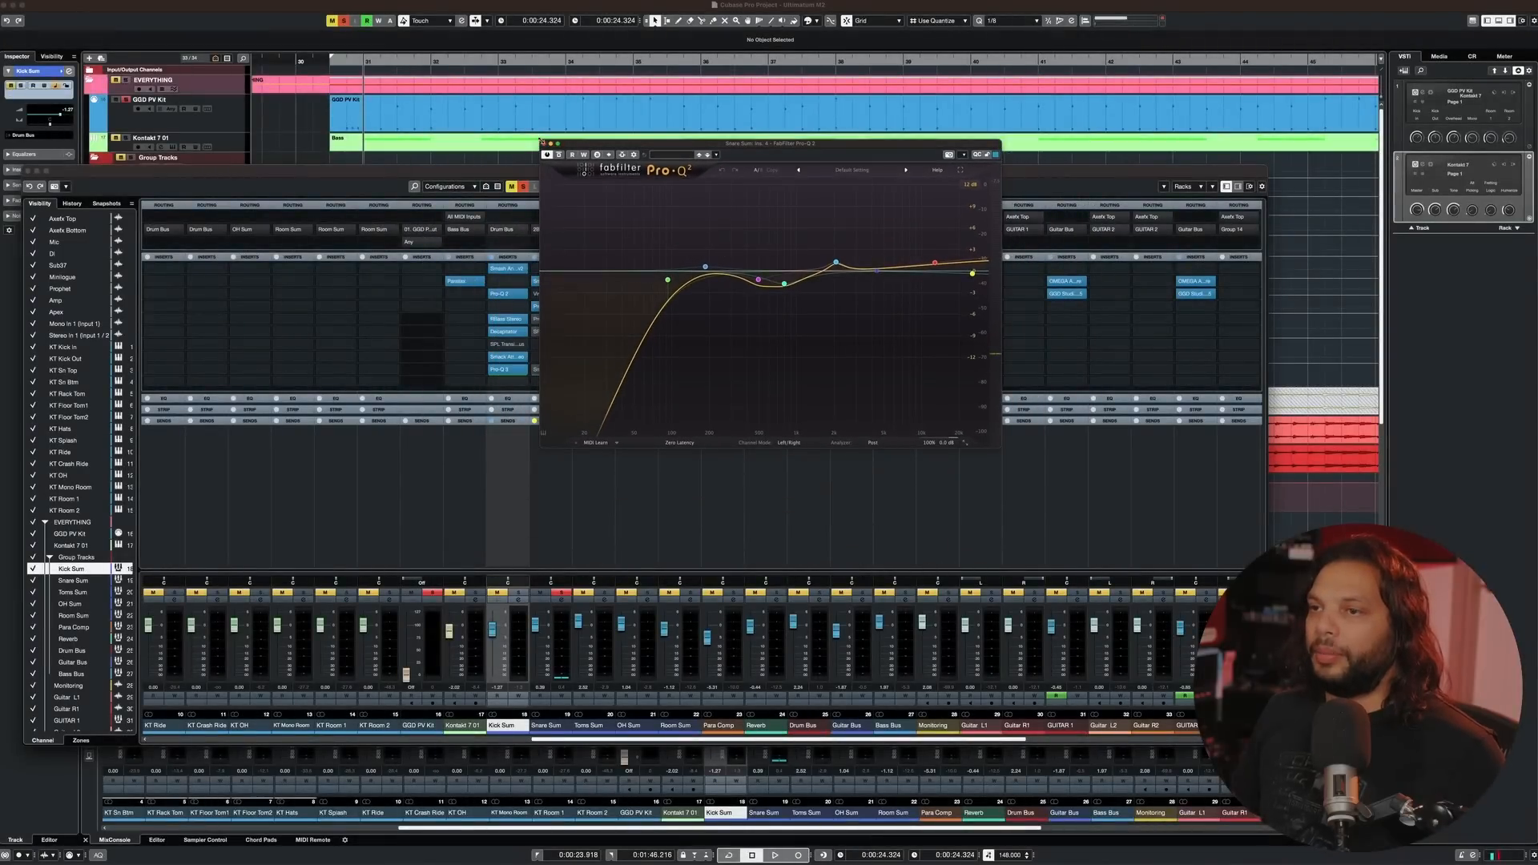
pyautogui.click(544, 143)
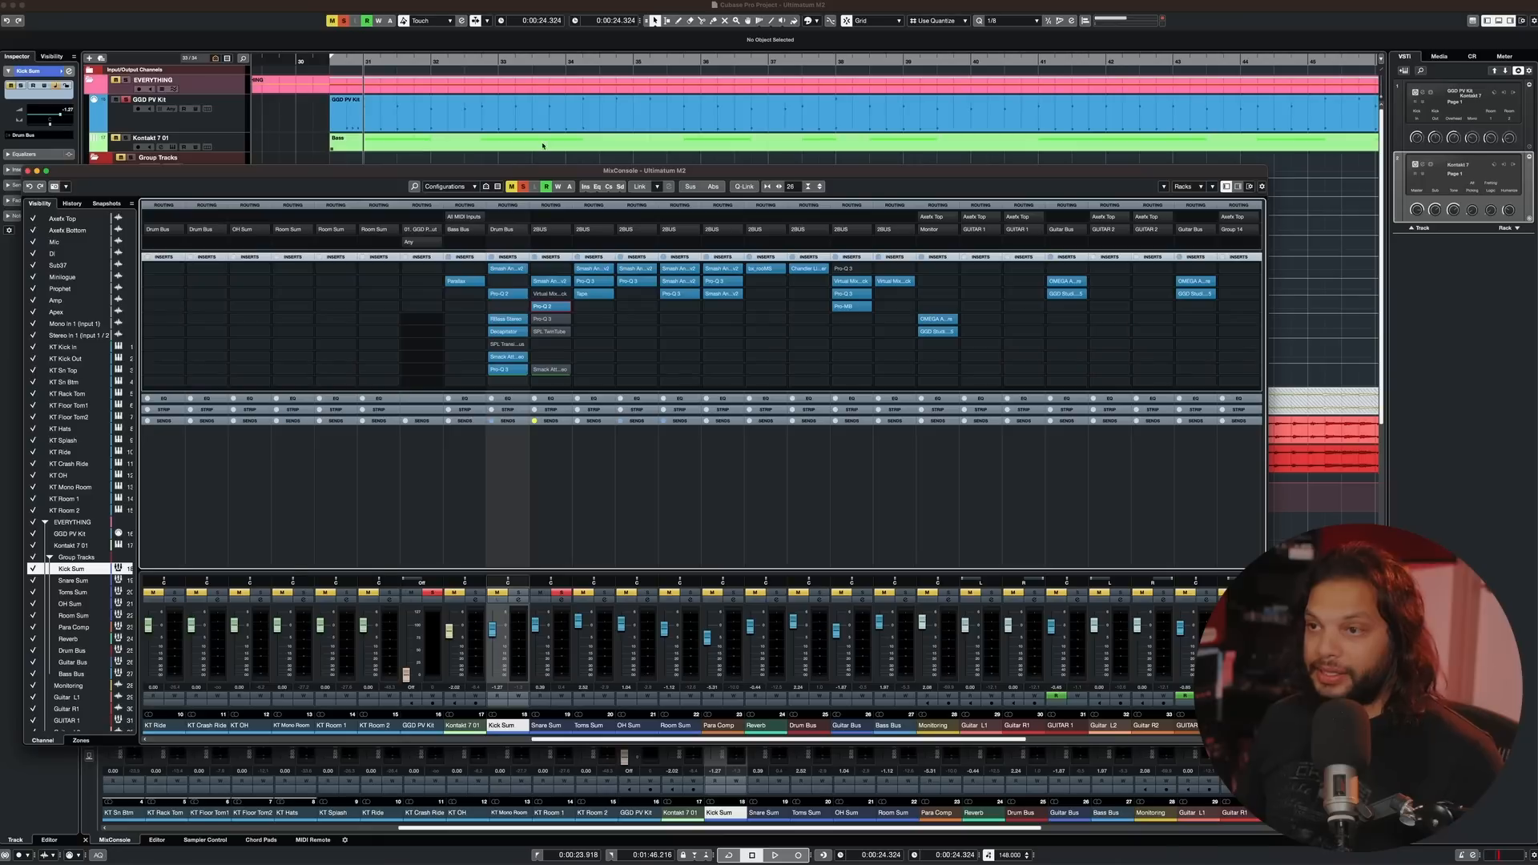
pyautogui.click(548, 309)
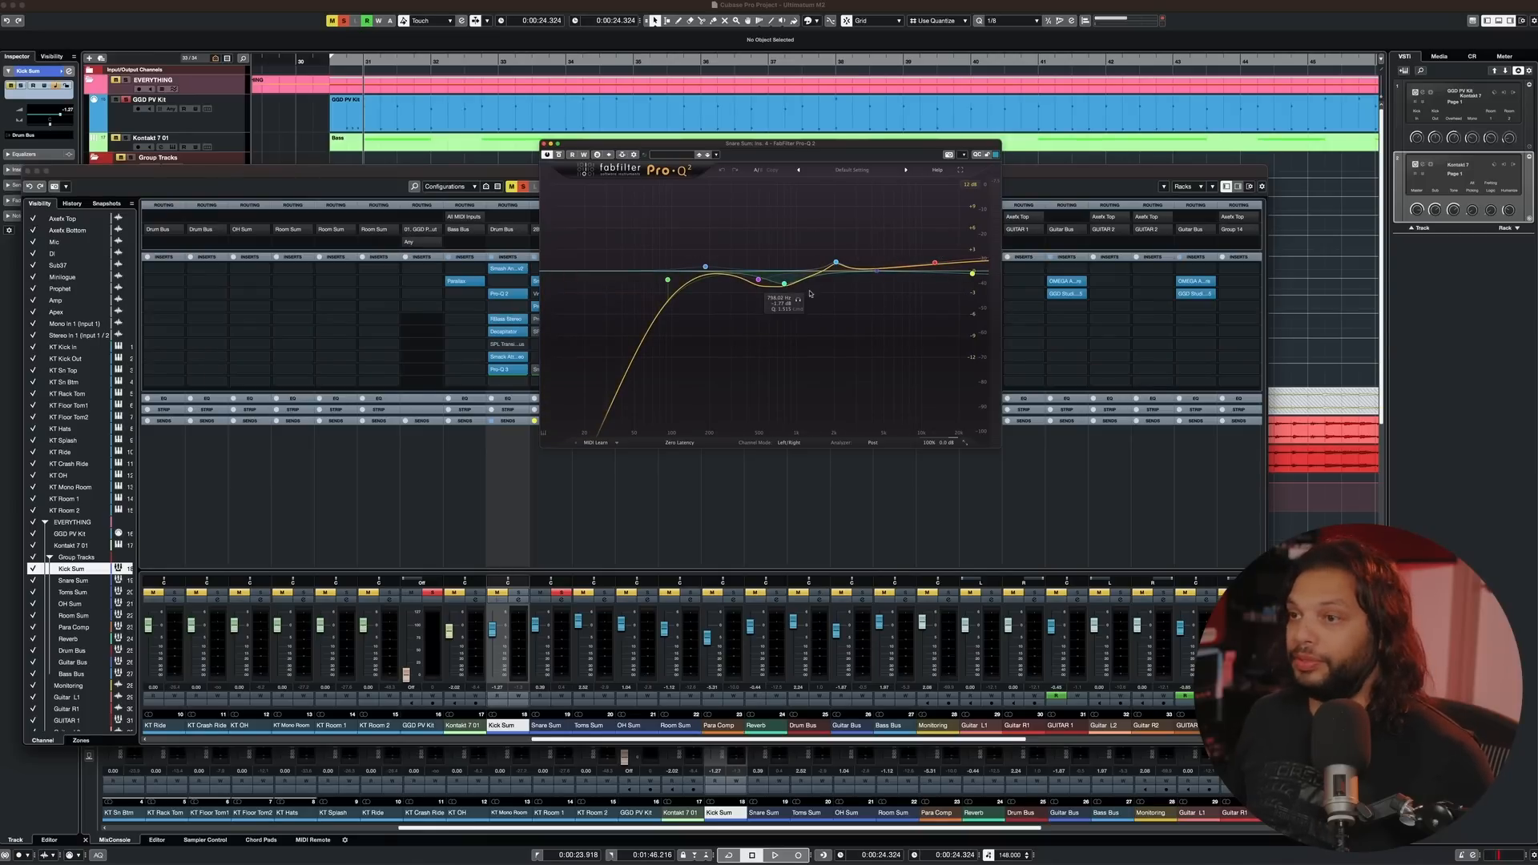
pyautogui.click(544, 144)
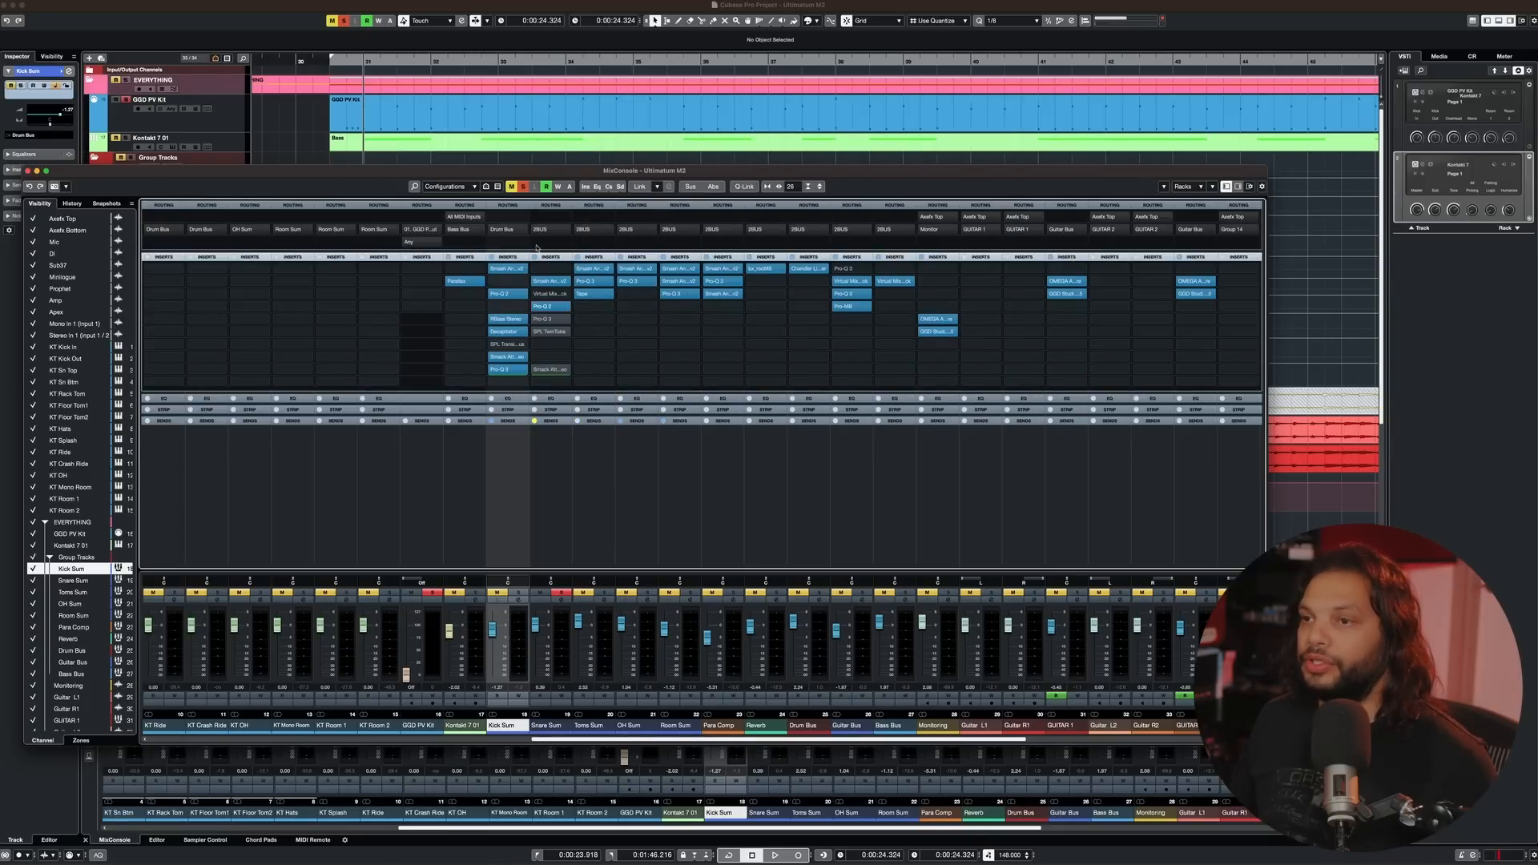
# - Enable and open Pro-Q 3 on Snare Sum, play the snare through it, and close the plug-in
pyautogui.click(558, 322)
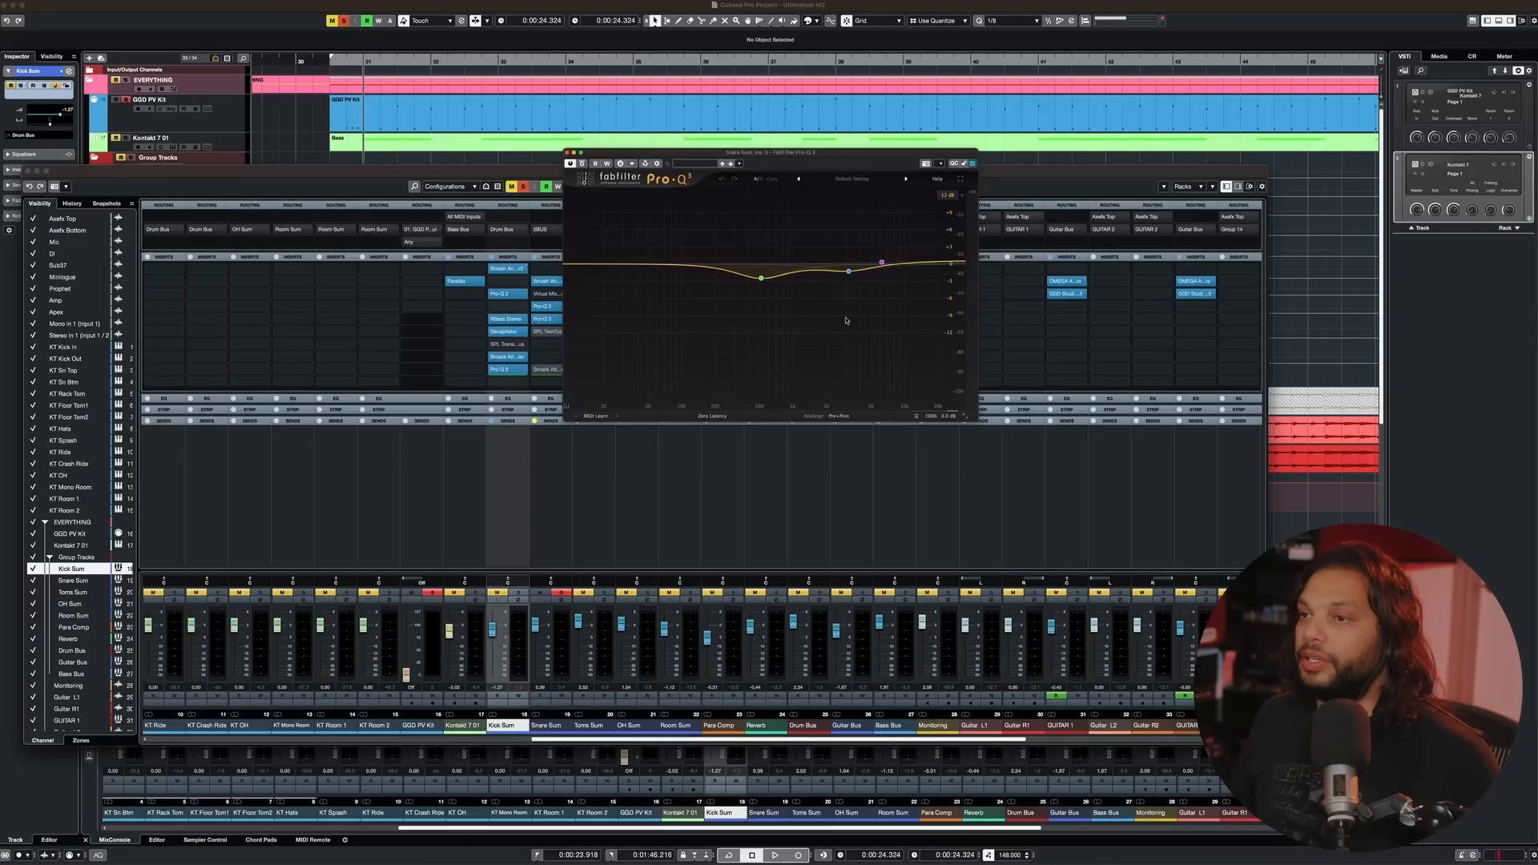
pyautogui.press('space')
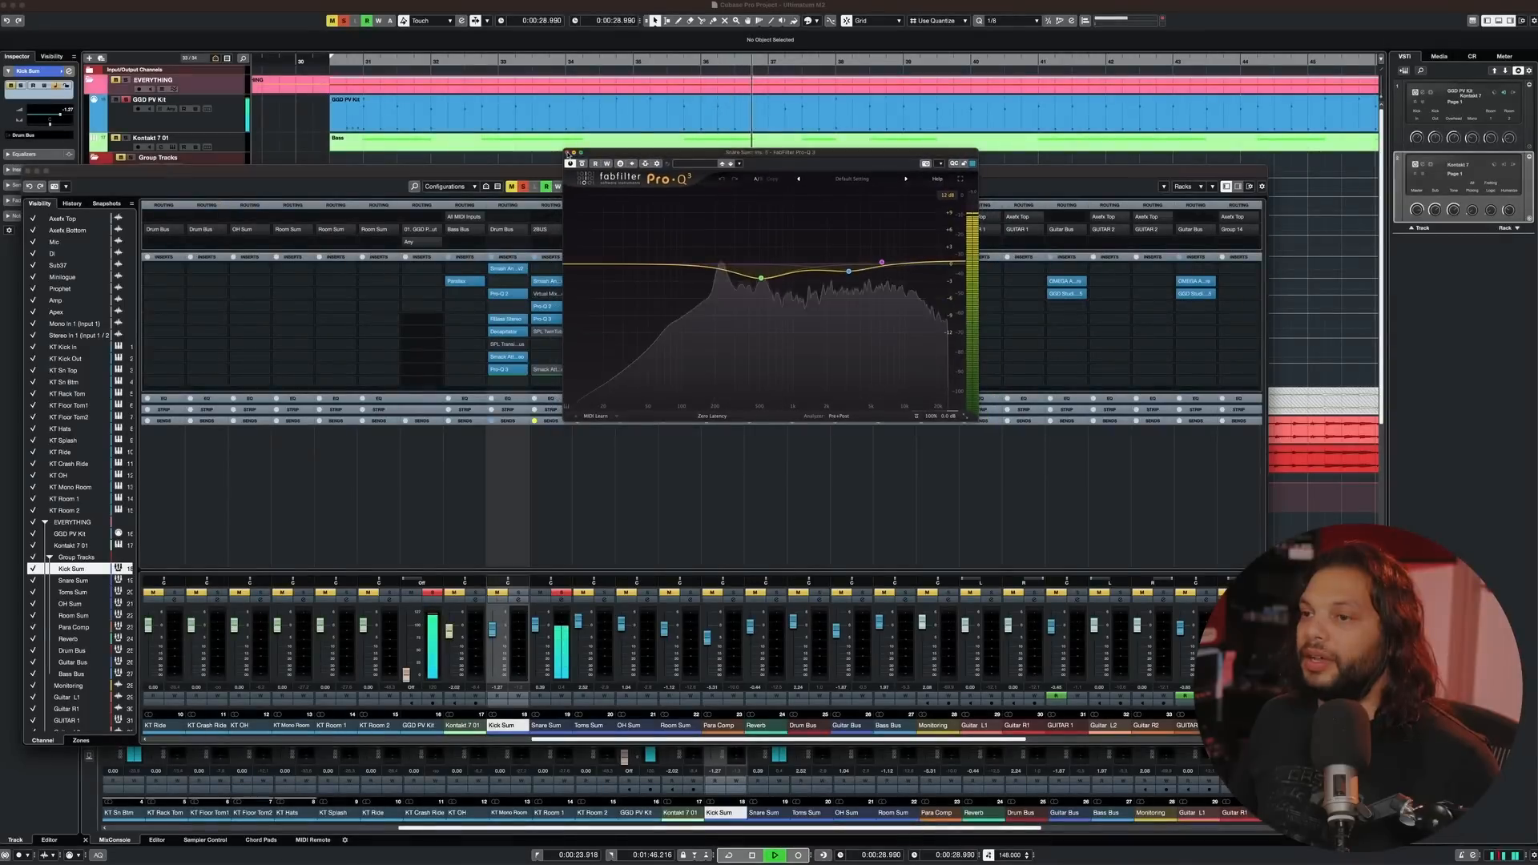
pyautogui.click(566, 152)
pyautogui.press('space')
# - Enable and open SPL TwinTube on Snare Sum, play the snare through it, and close the plug-in
pyautogui.click(548, 336)
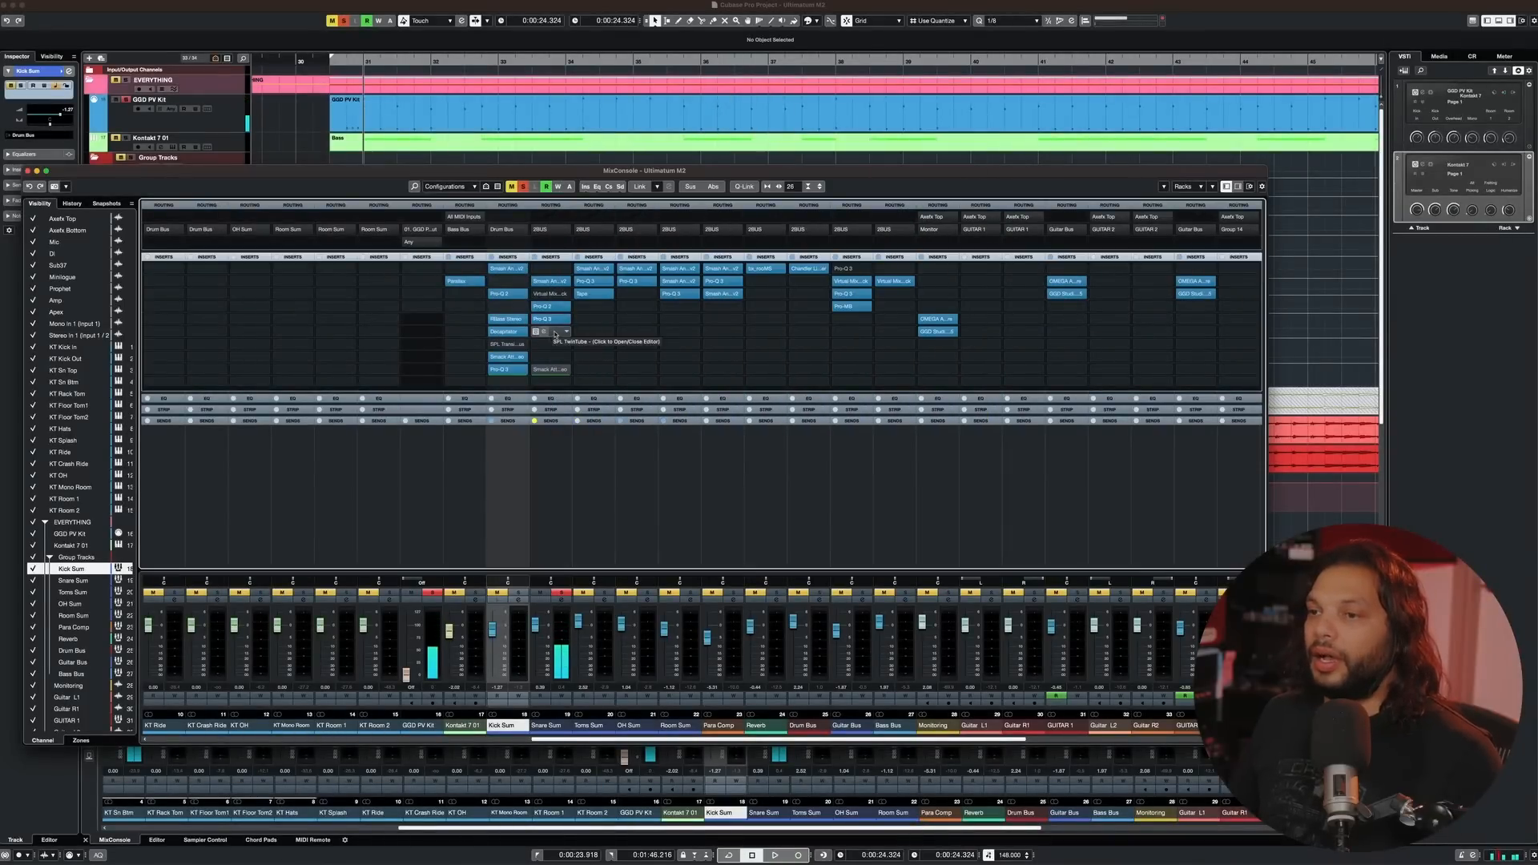
pyautogui.click(593, 337)
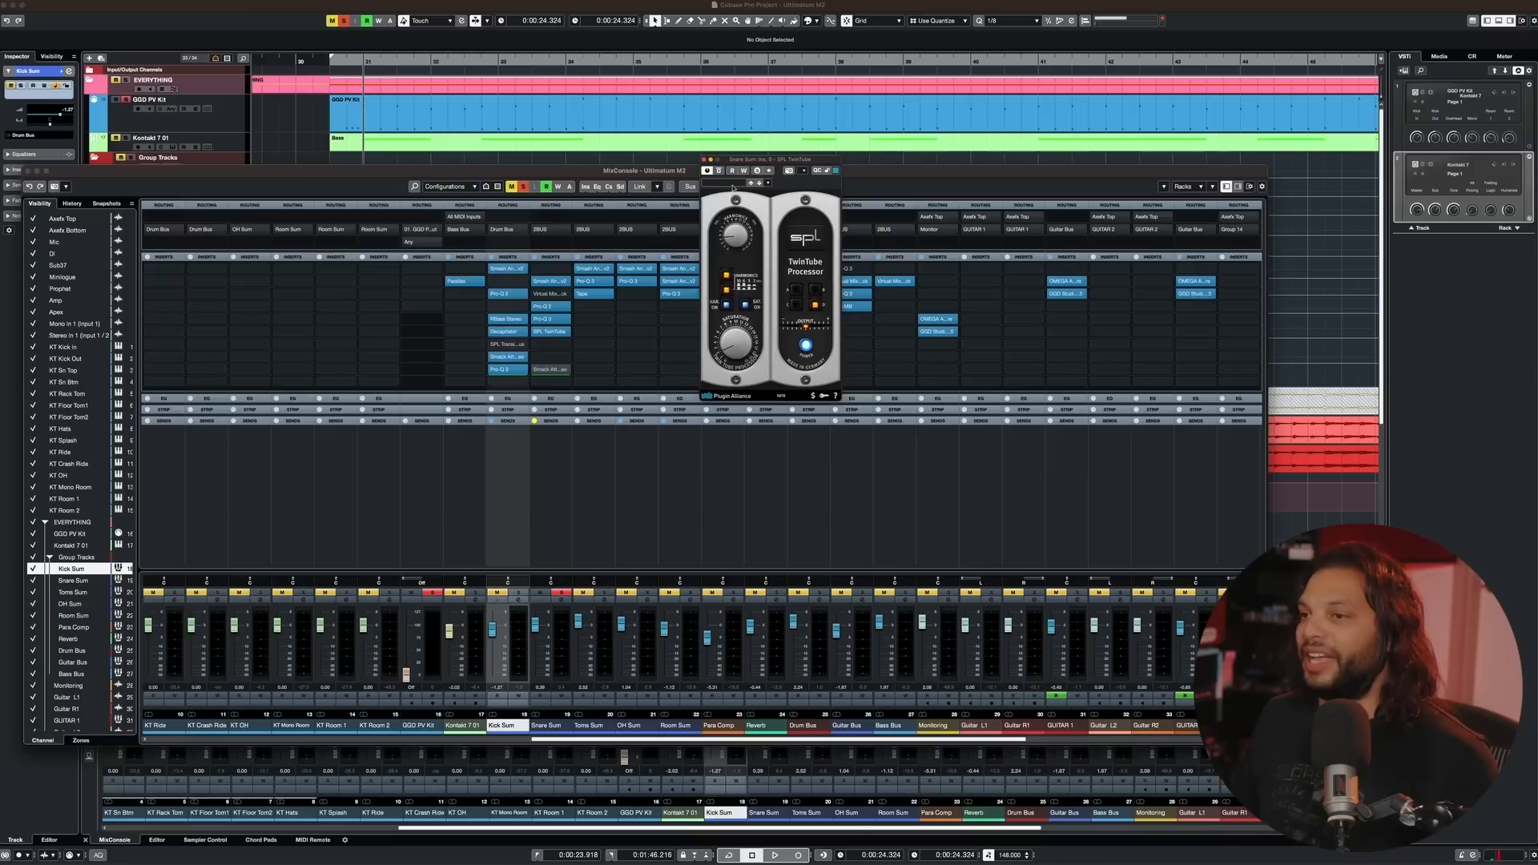
pyautogui.press('space')
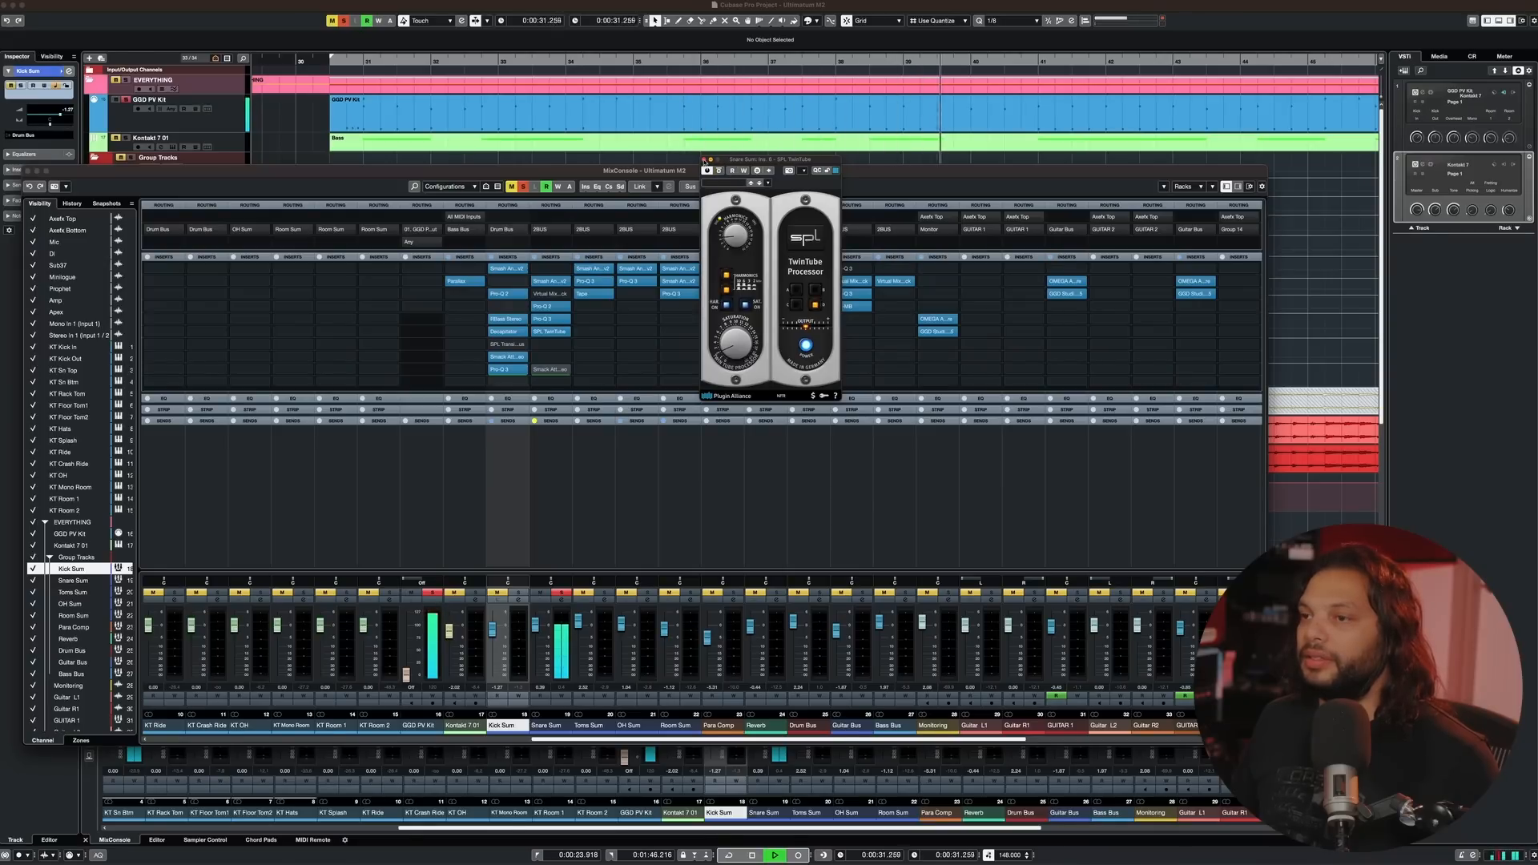
pyautogui.click(704, 160)
pyautogui.press('space')
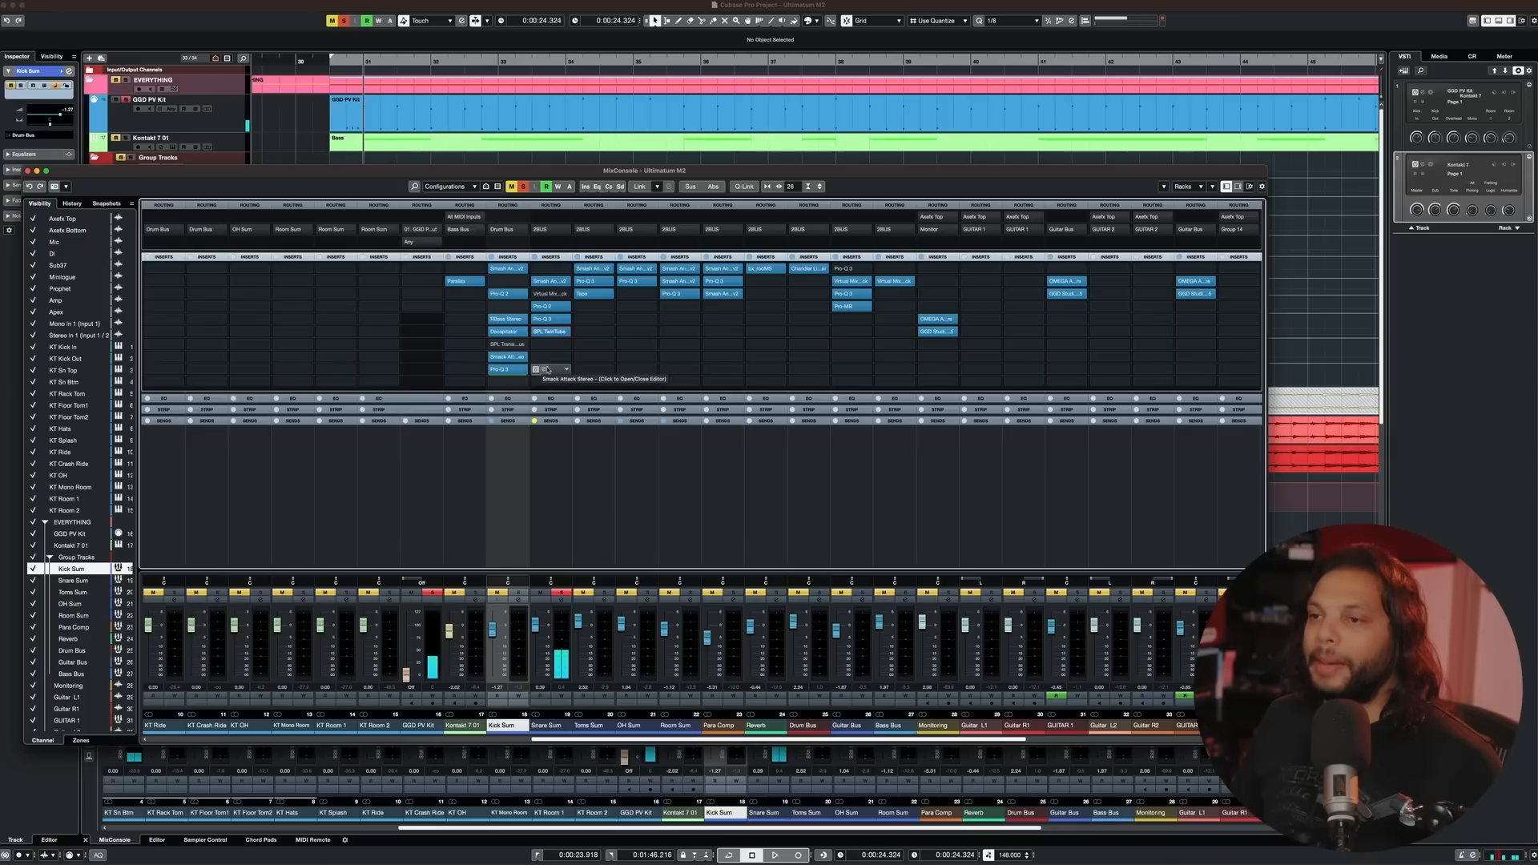
# - Enable and open Smack Attack Stereo on Snare Sum, play the snare through it, and close the plug-in
pyautogui.click(536, 369)
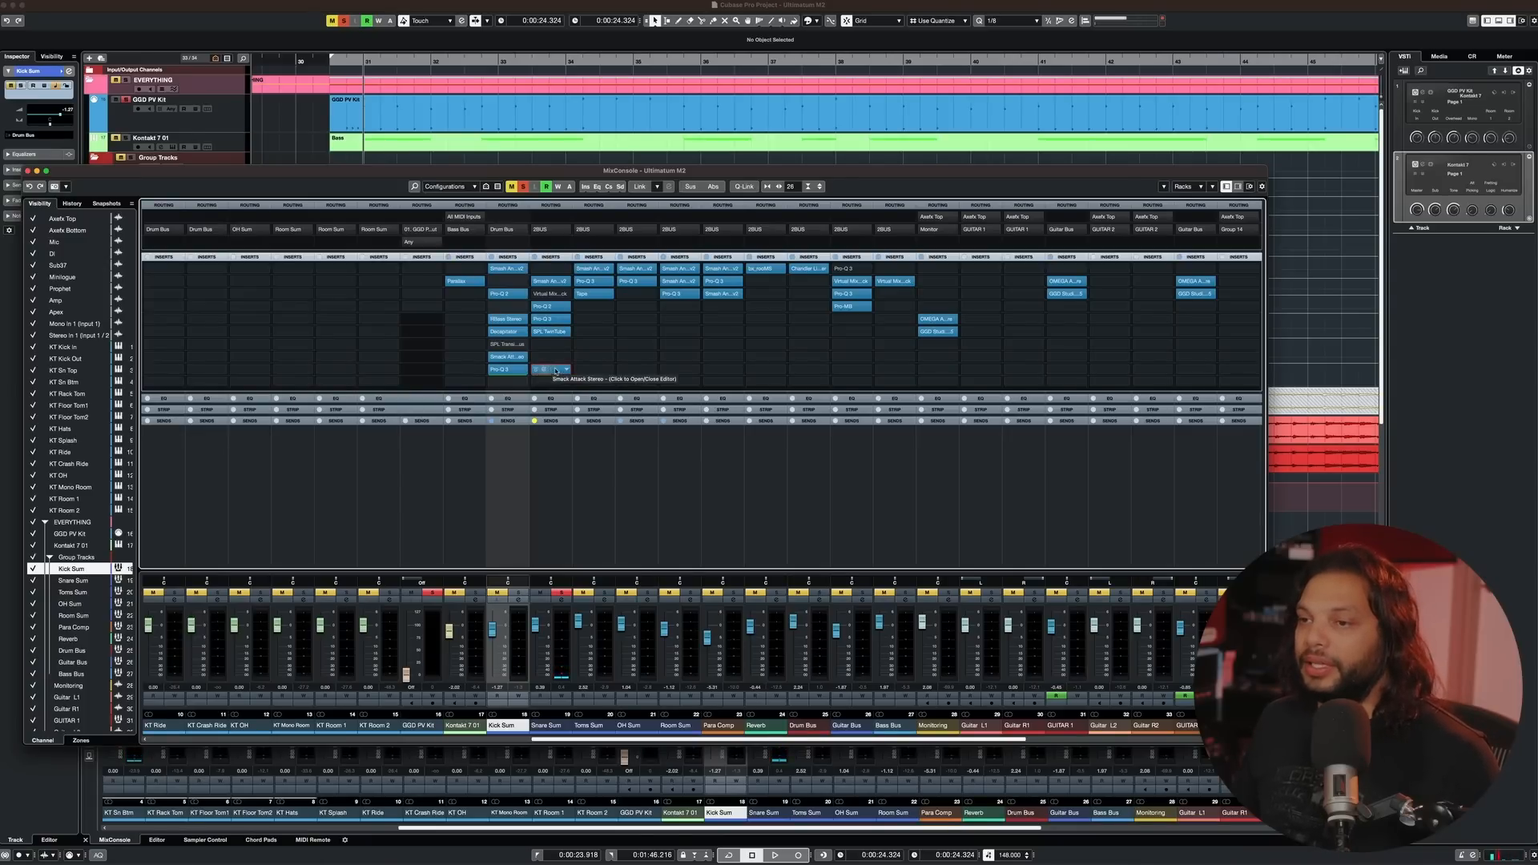
pyautogui.click(556, 371)
pyautogui.press('space')
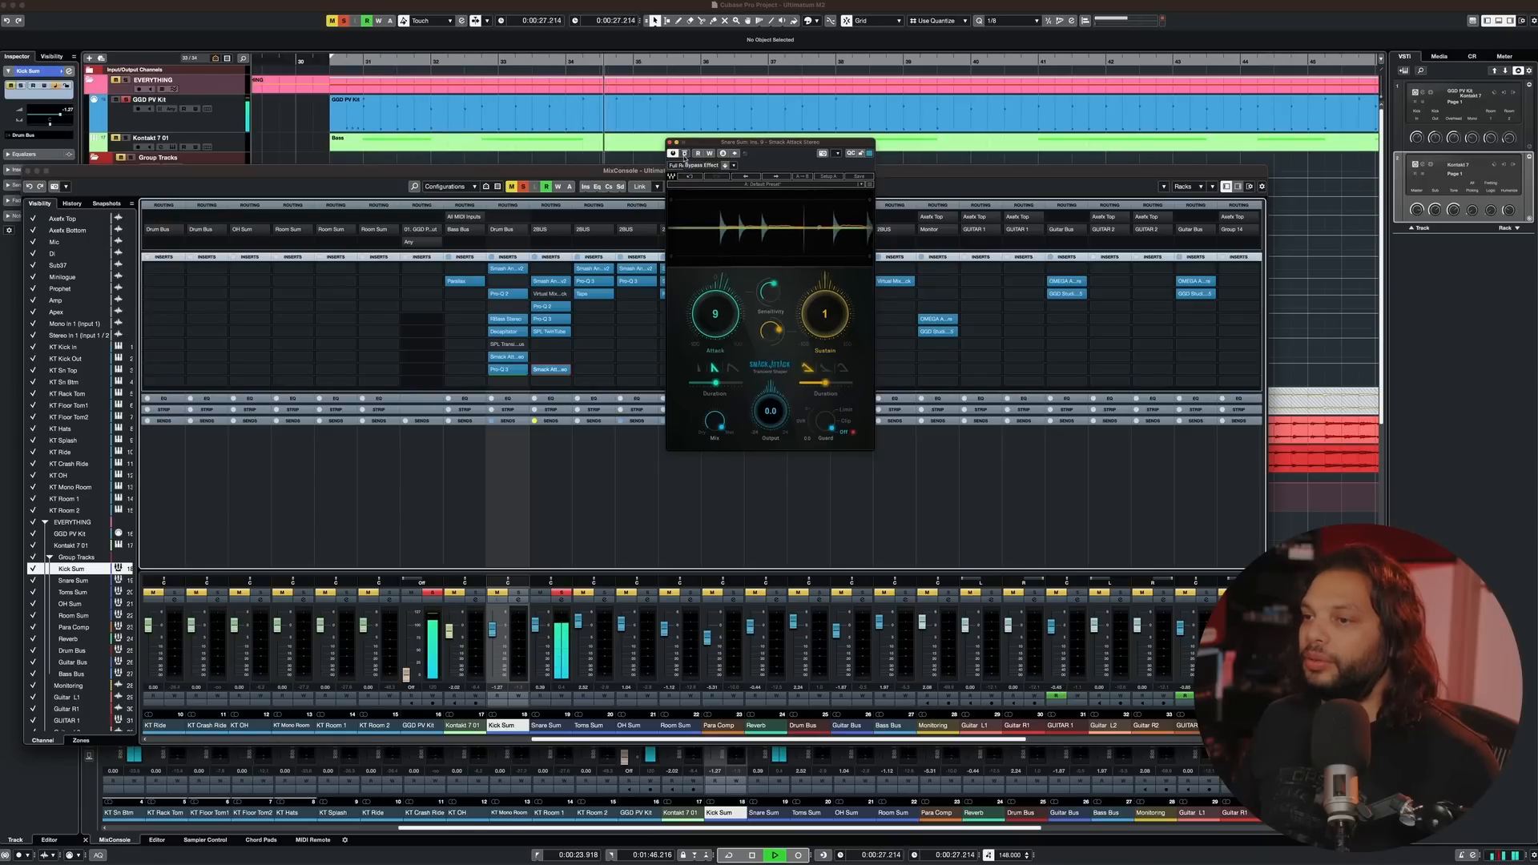
pyautogui.press('space')
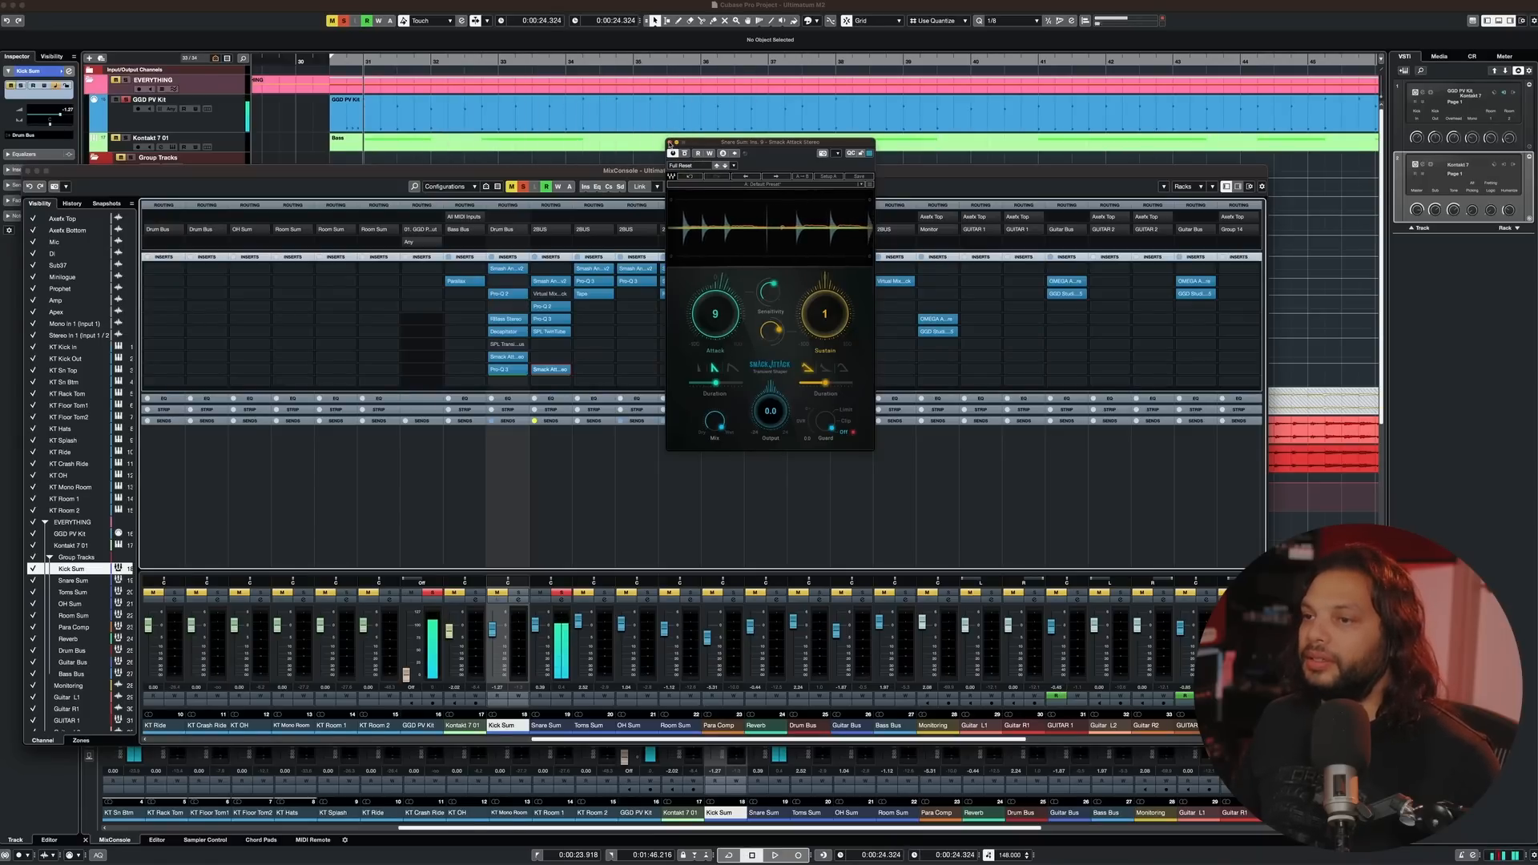
pyautogui.click(670, 144)
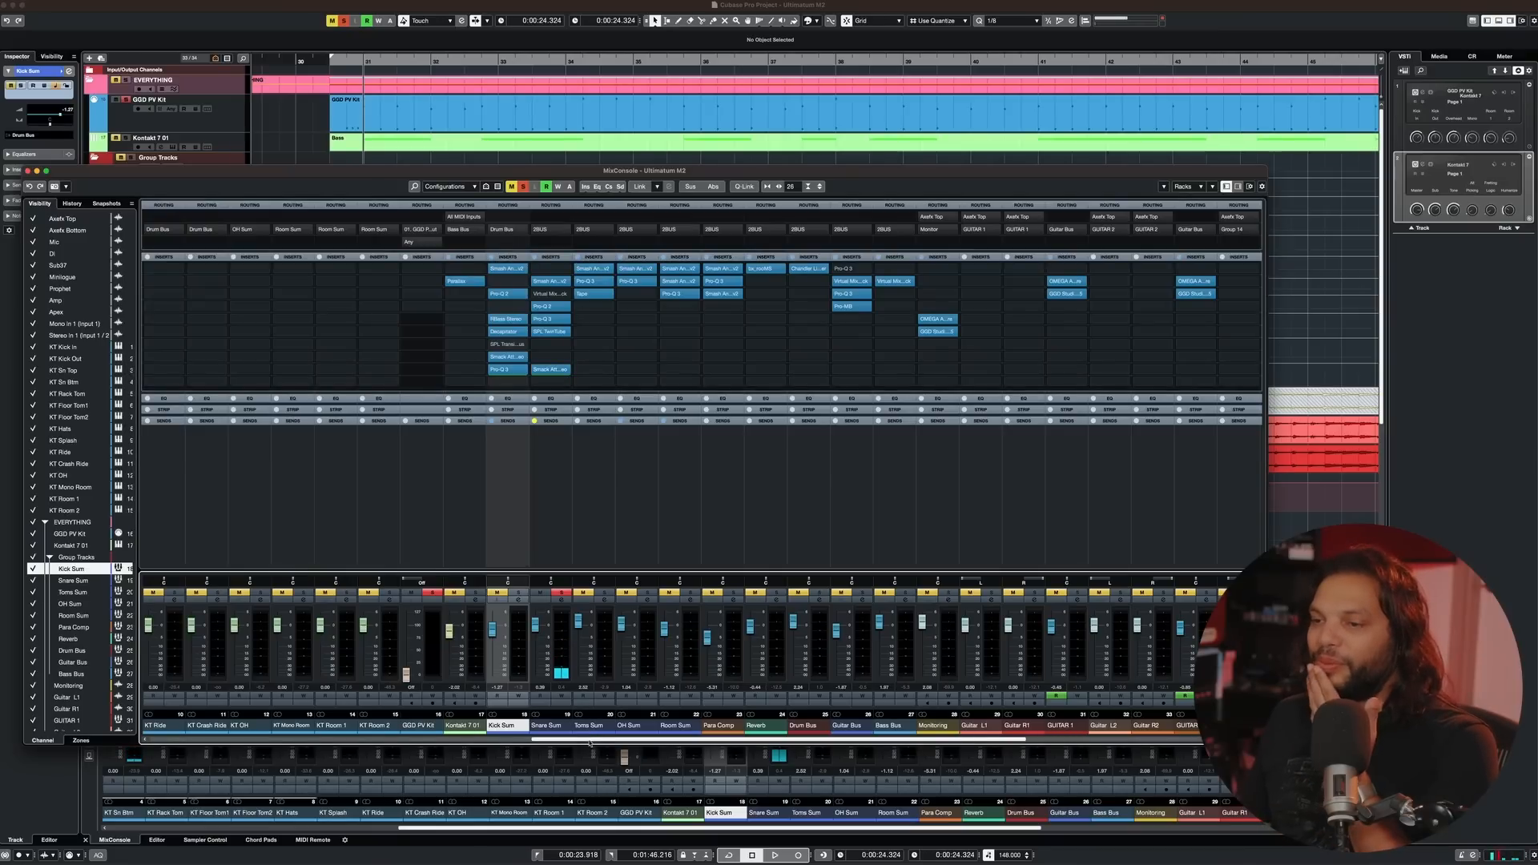
# - Show the SPL Transient Designer Plus insert on Kick Sum for comparison, and close it
pyautogui.moveTo(600, 742); pyautogui.dragTo(644, 740)
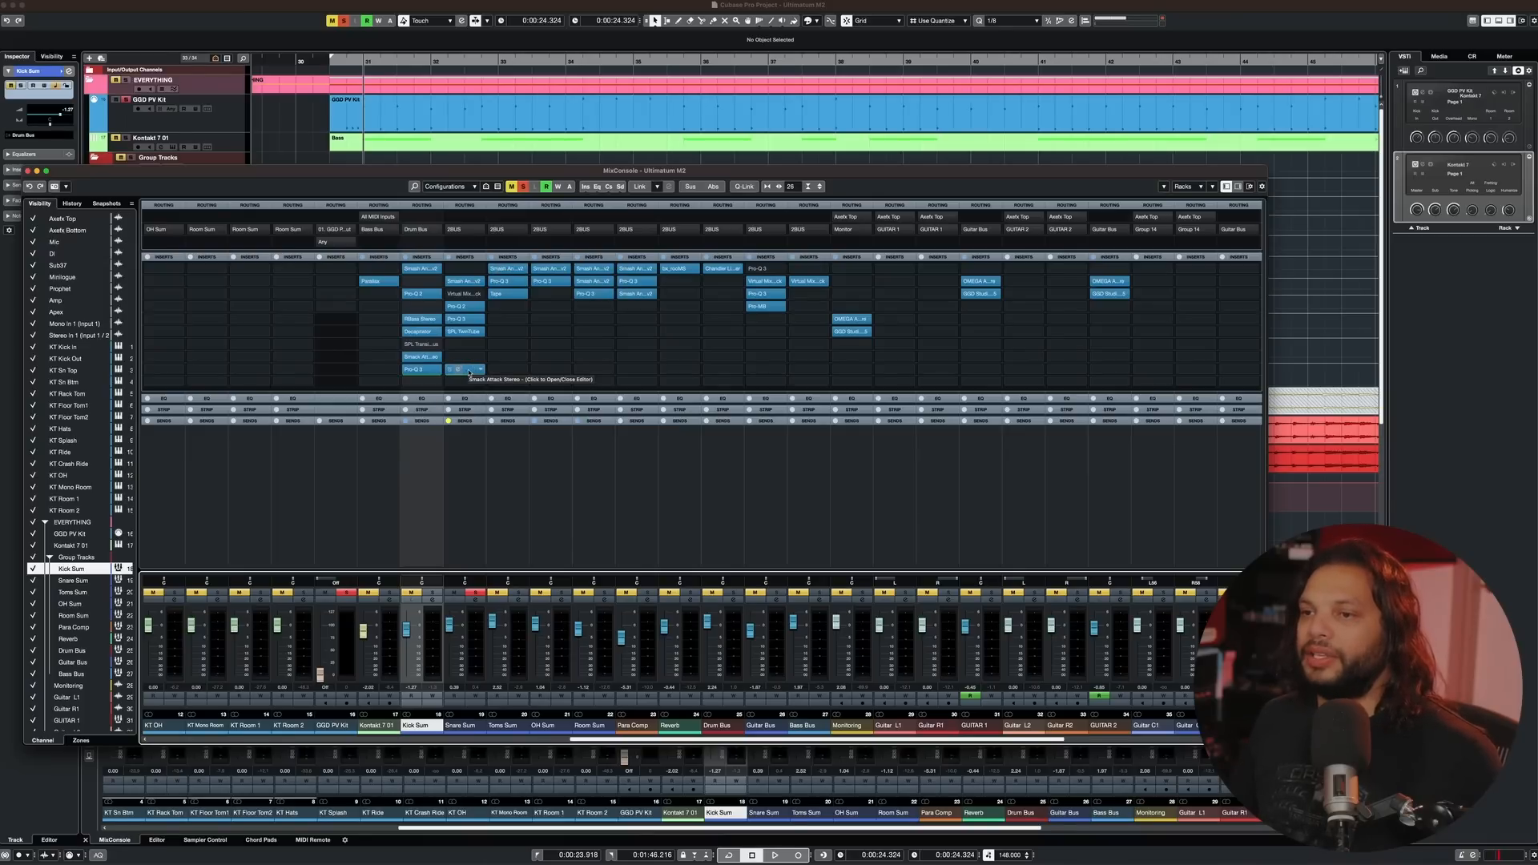
pyautogui.click(437, 346)
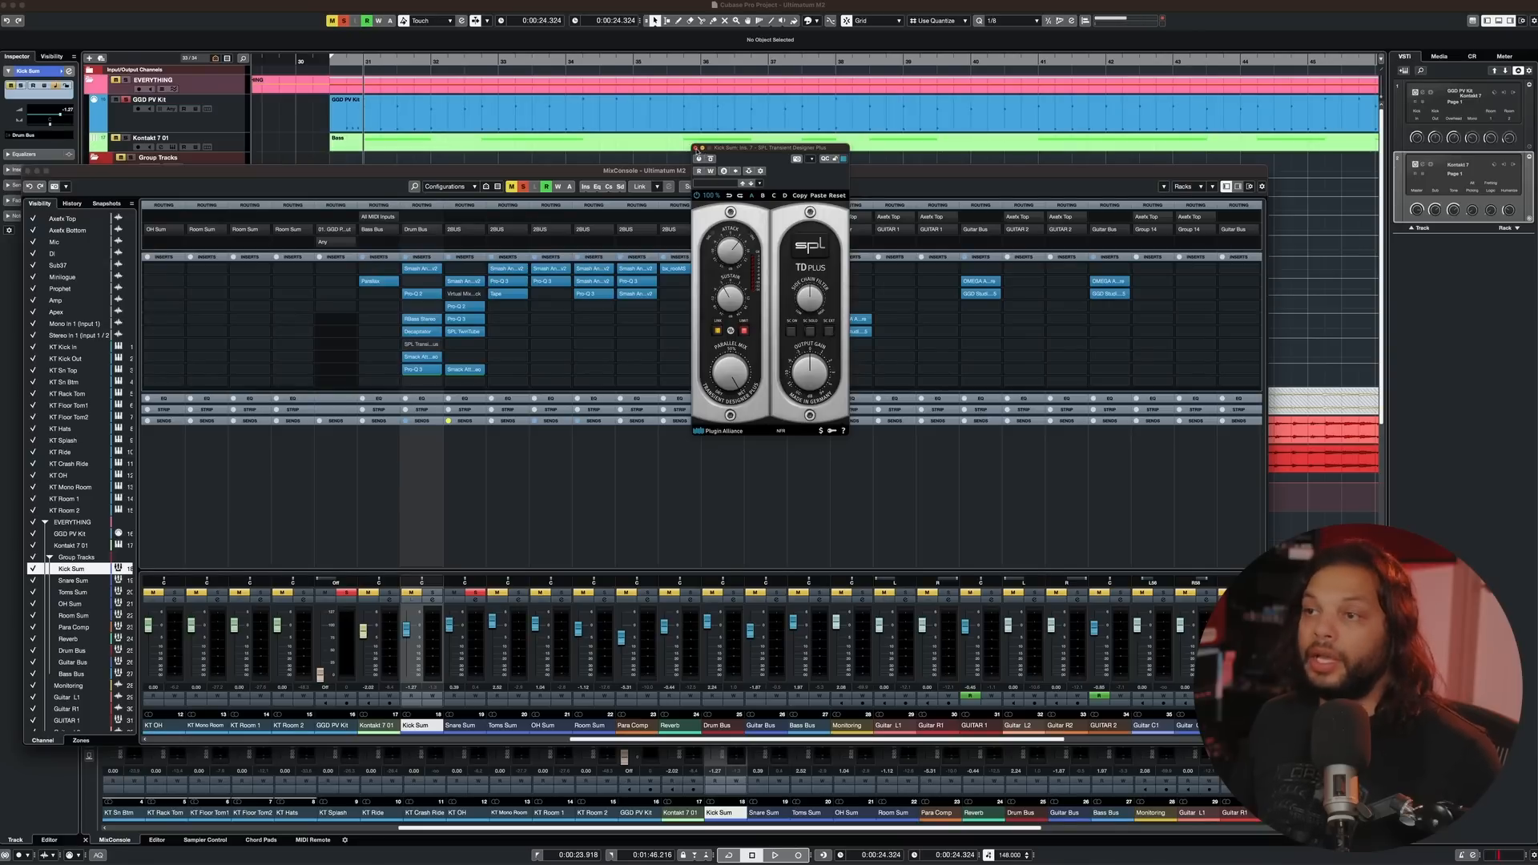
pyautogui.click(696, 149)
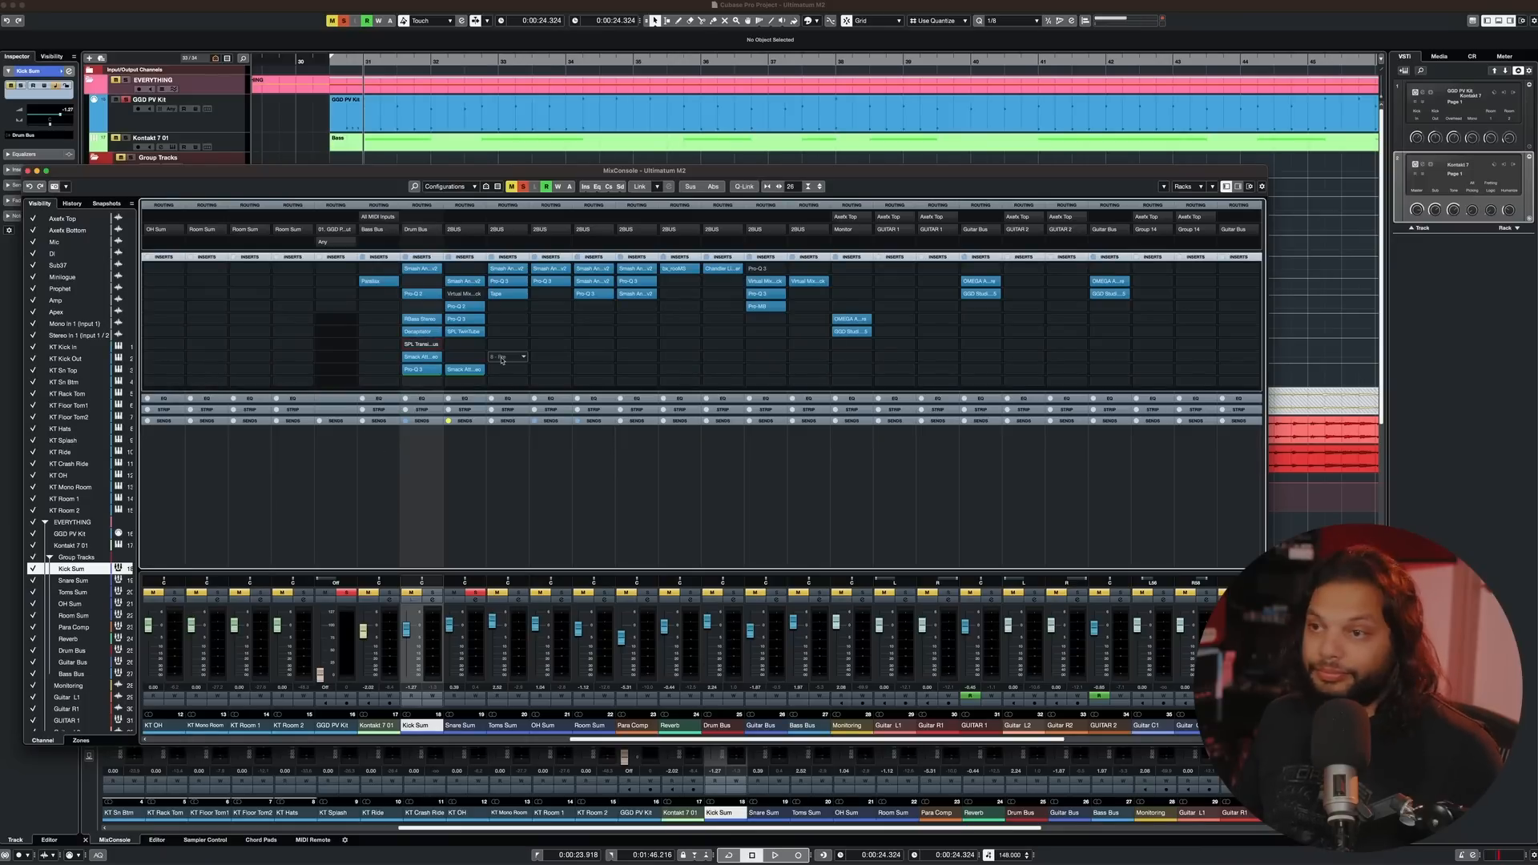
# - Take all channels out of solo and close the separate MixConsole window
pyautogui.click(450, 294)
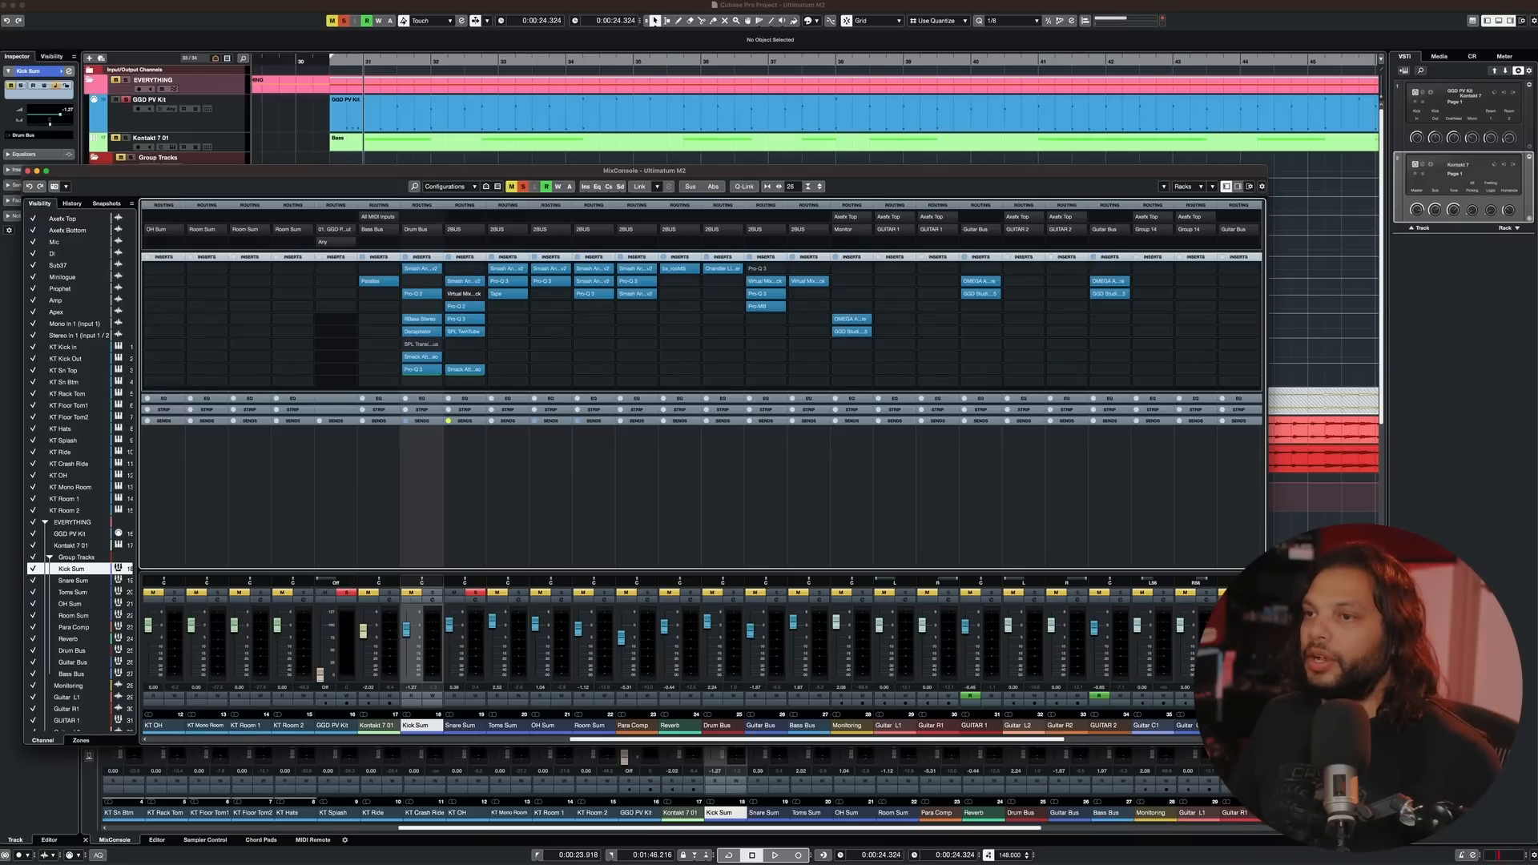
pyautogui.click(522, 187)
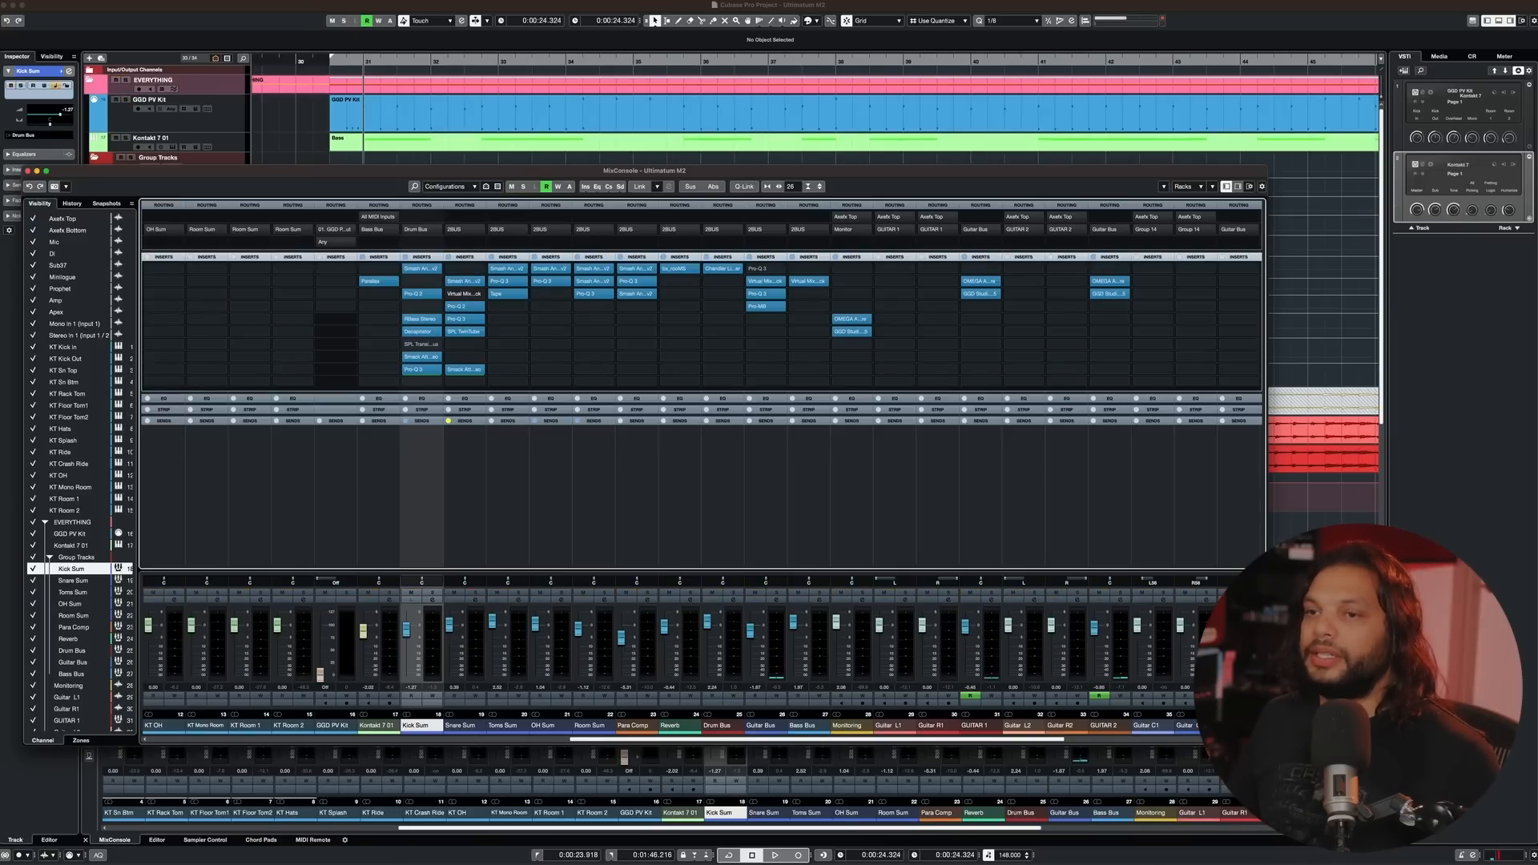
pyautogui.click(28, 172)
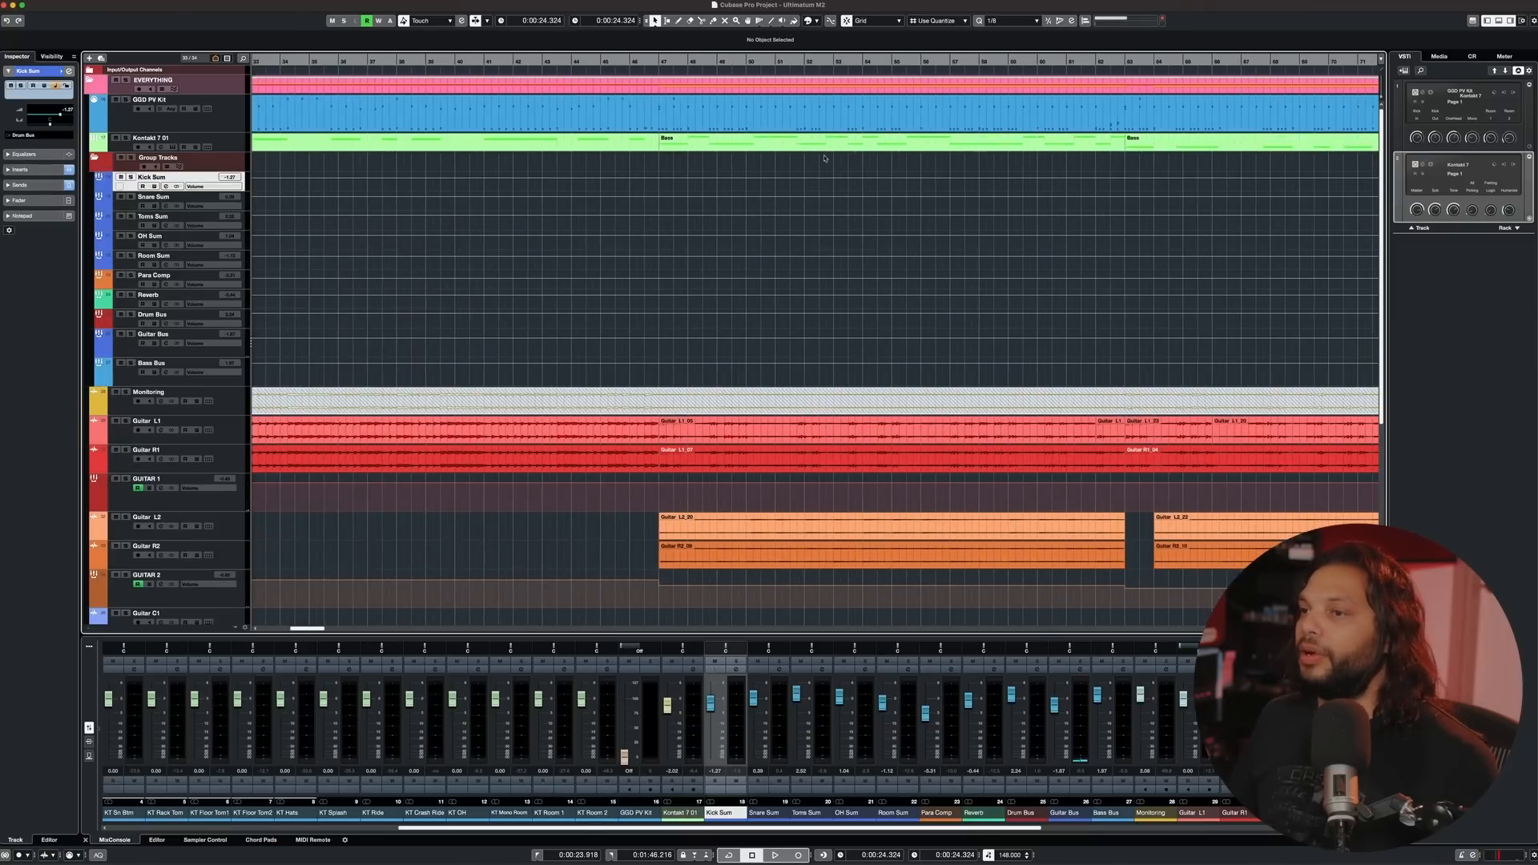
# - Find the tom section near bar 111, check it by ear, and set the locators from bar 111 to bar 113
pyautogui.hscroll(10, 824, 158)
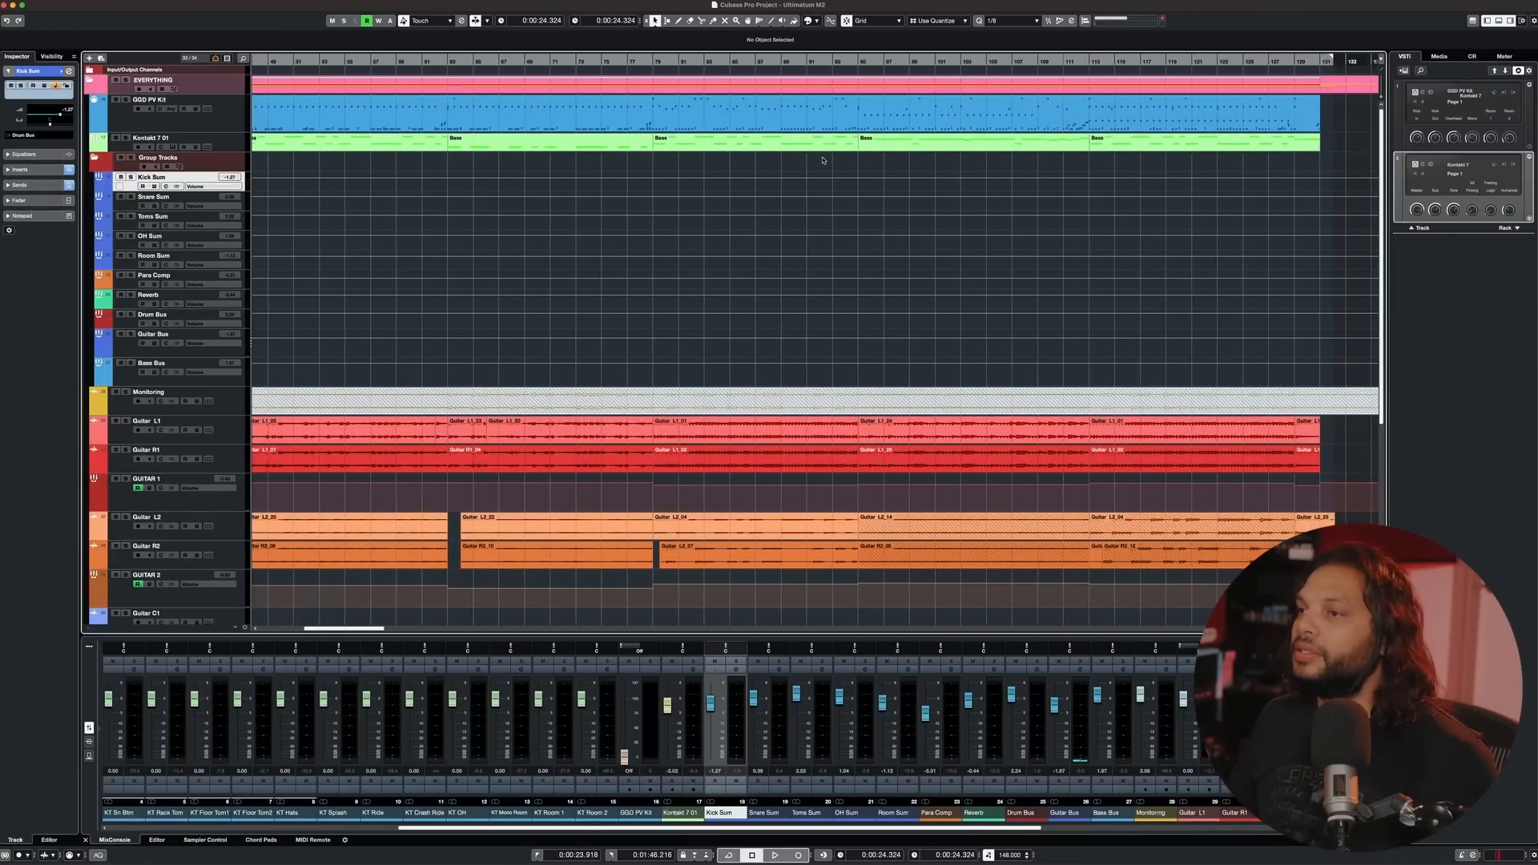
pyautogui.click(1062, 60)
pyautogui.press('space')
pyautogui.scroll(5, 1072, 82)
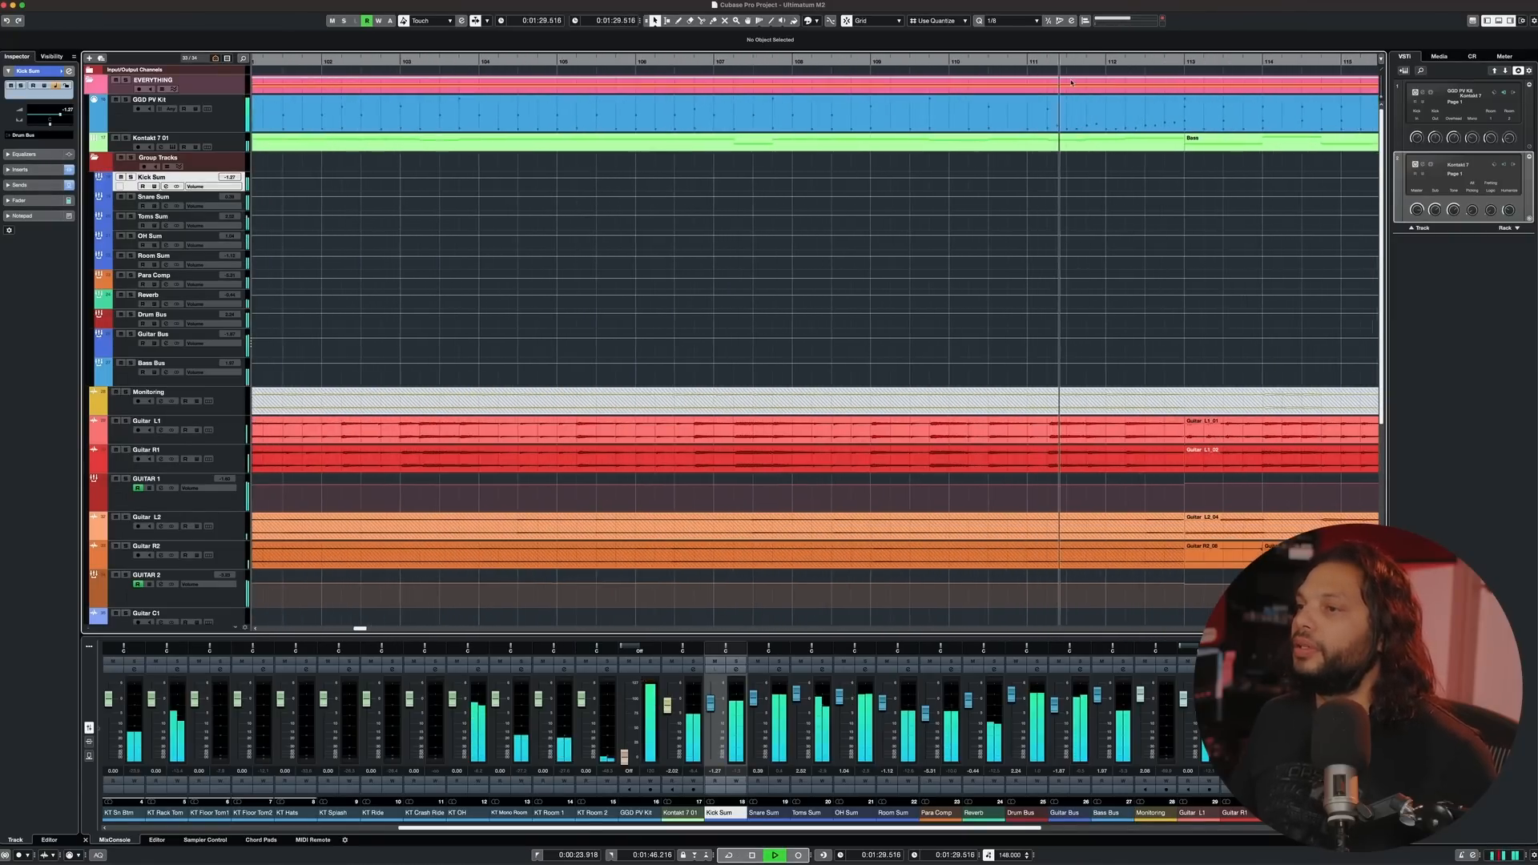
pyautogui.press('space')
pyautogui.keyDown('ctrl'); pyautogui.click(1031, 62); pyautogui.keyUp('ctrl')
pyautogui.keyDown('alt'); pyautogui.click(1191, 66); pyautogui.keyUp('alt')
# - Solo the GGD PV Kit track, play the tom section, and take it out of solo
pyautogui.press('space')
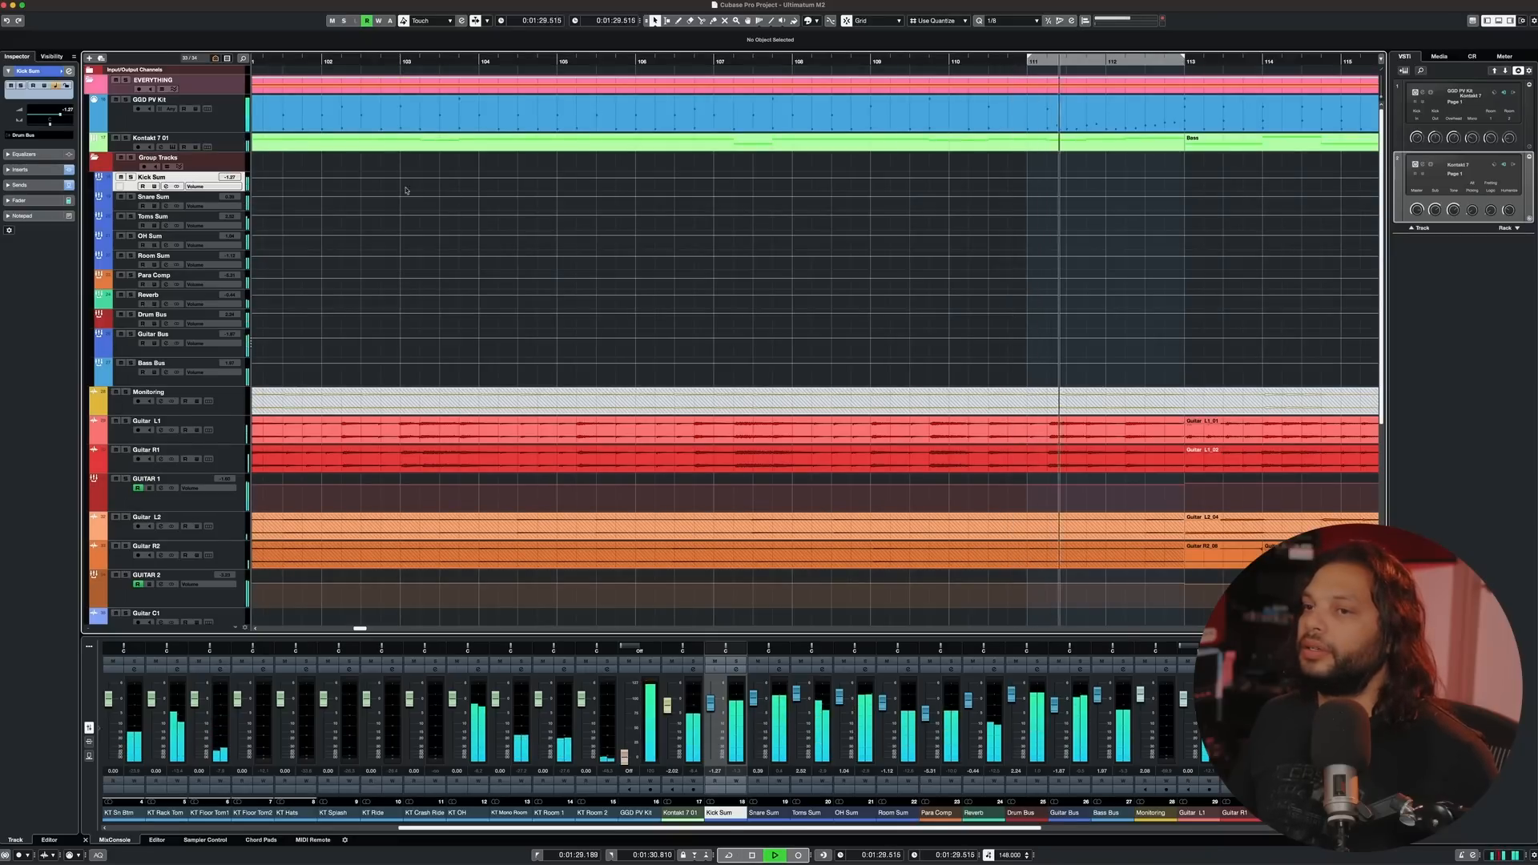
pyautogui.click(126, 99)
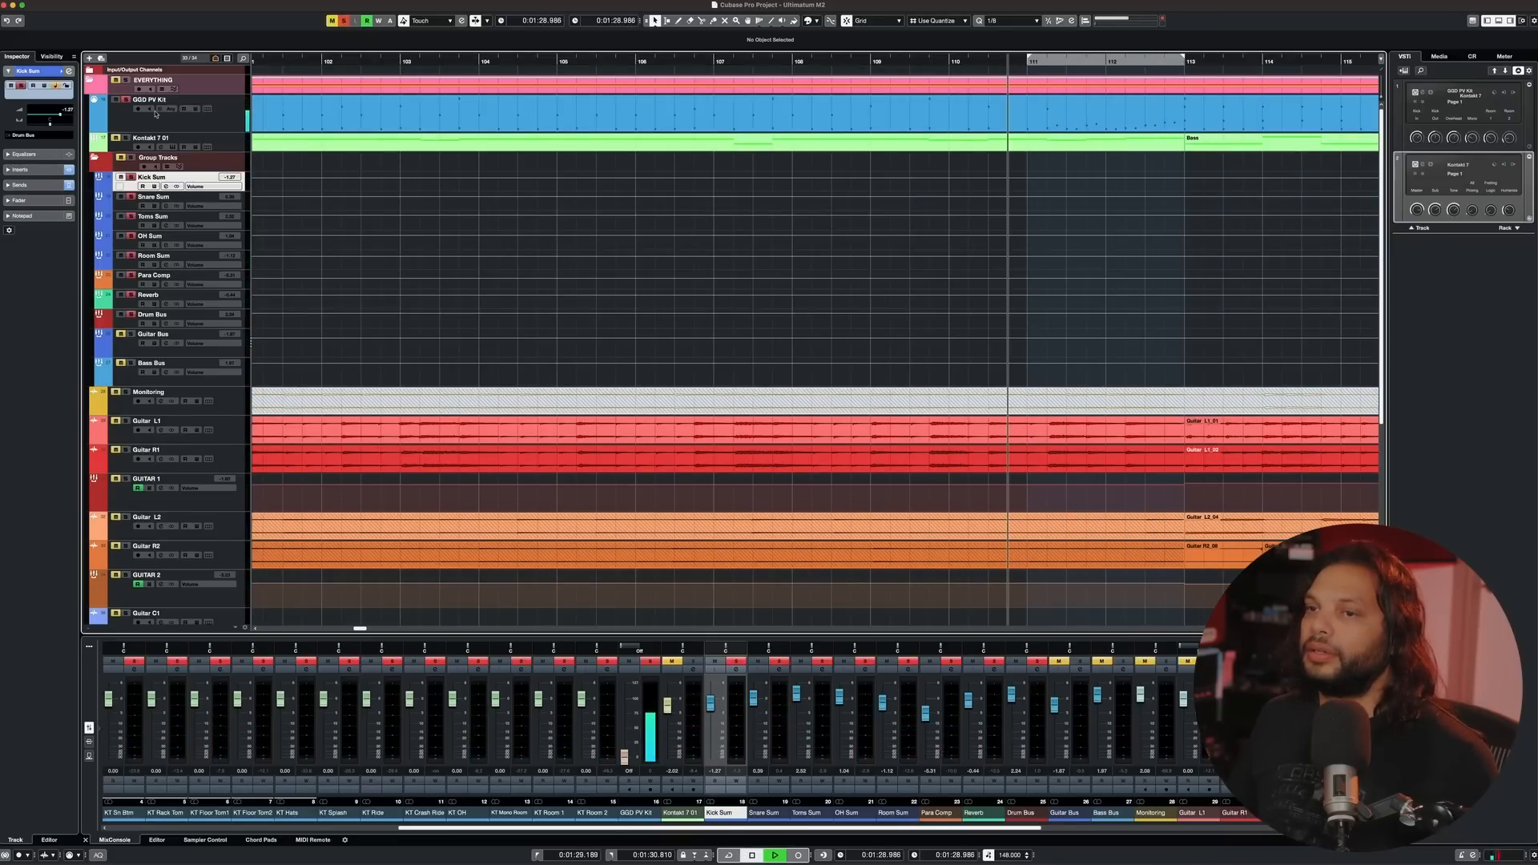
pyautogui.press('space')
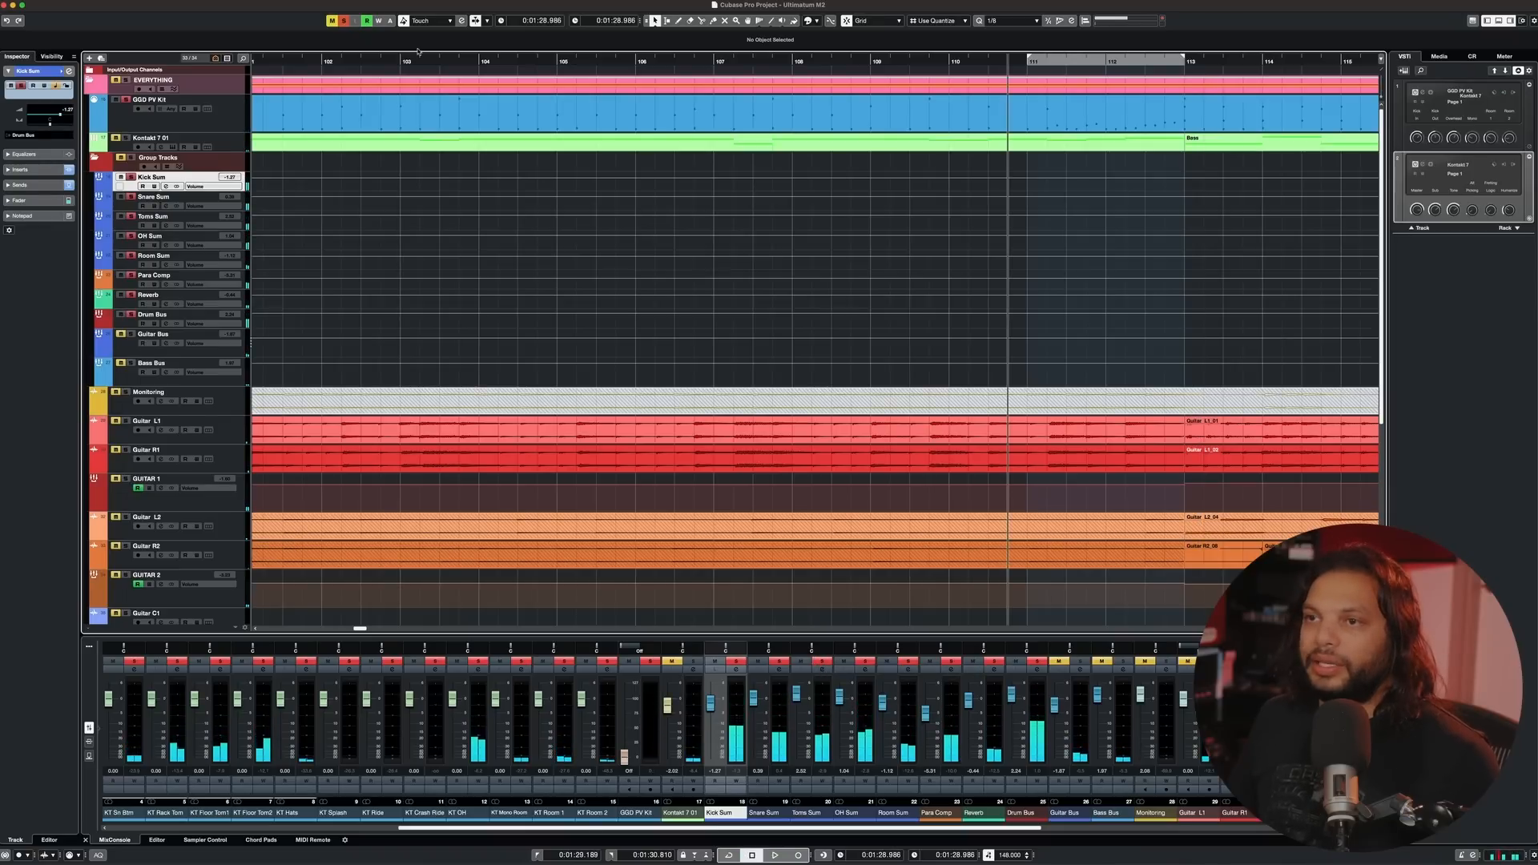
pyautogui.click(343, 20)
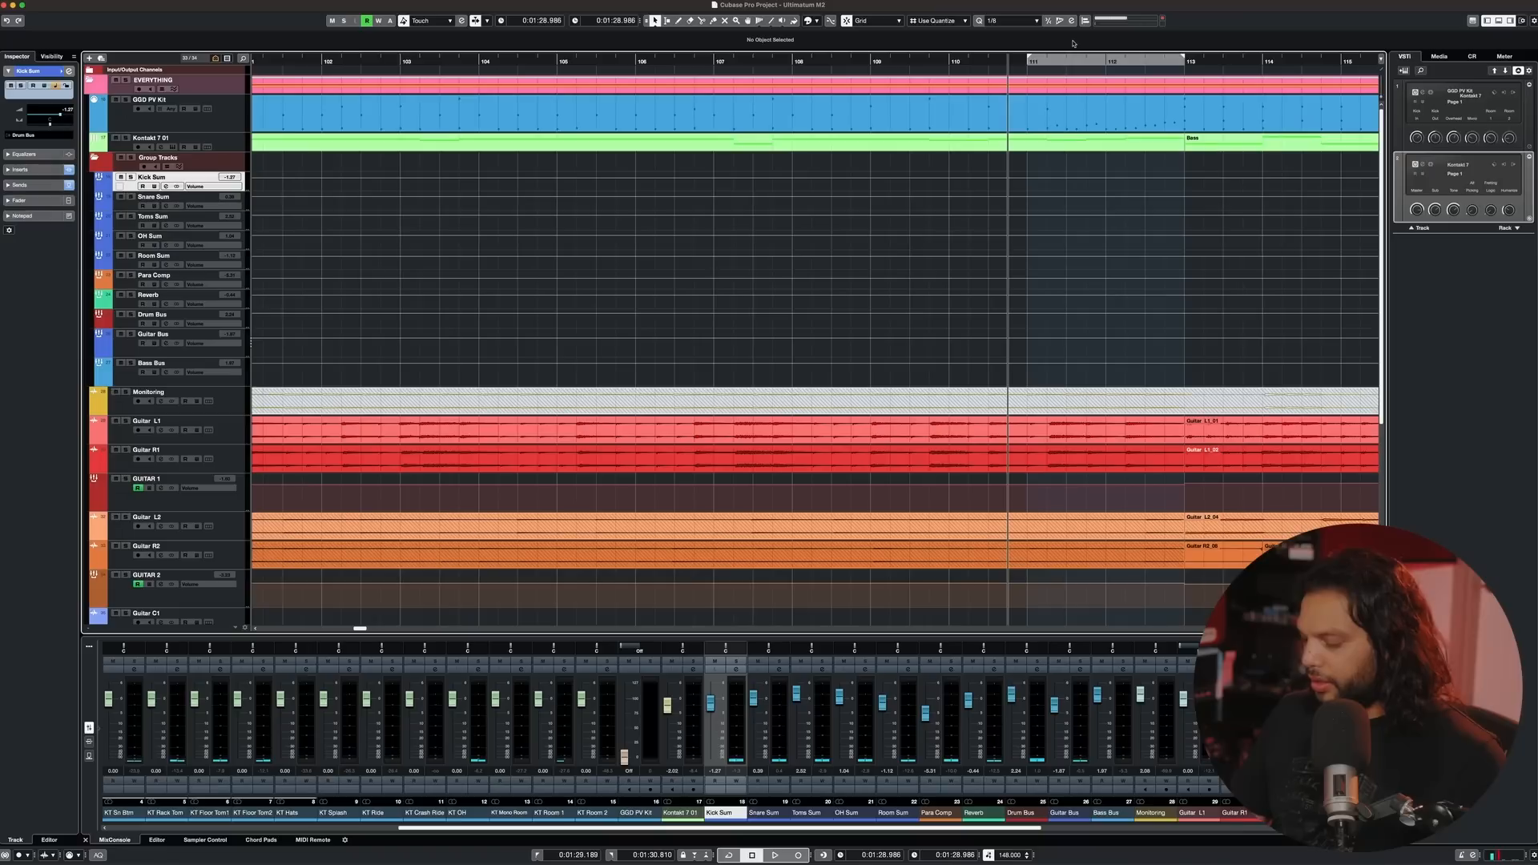
# - Turn on cycle for the bar 111 to 113 range, solo Toms Sum, and play the toms
pyautogui.press('KP_Divide')
pyautogui.click(826, 661)
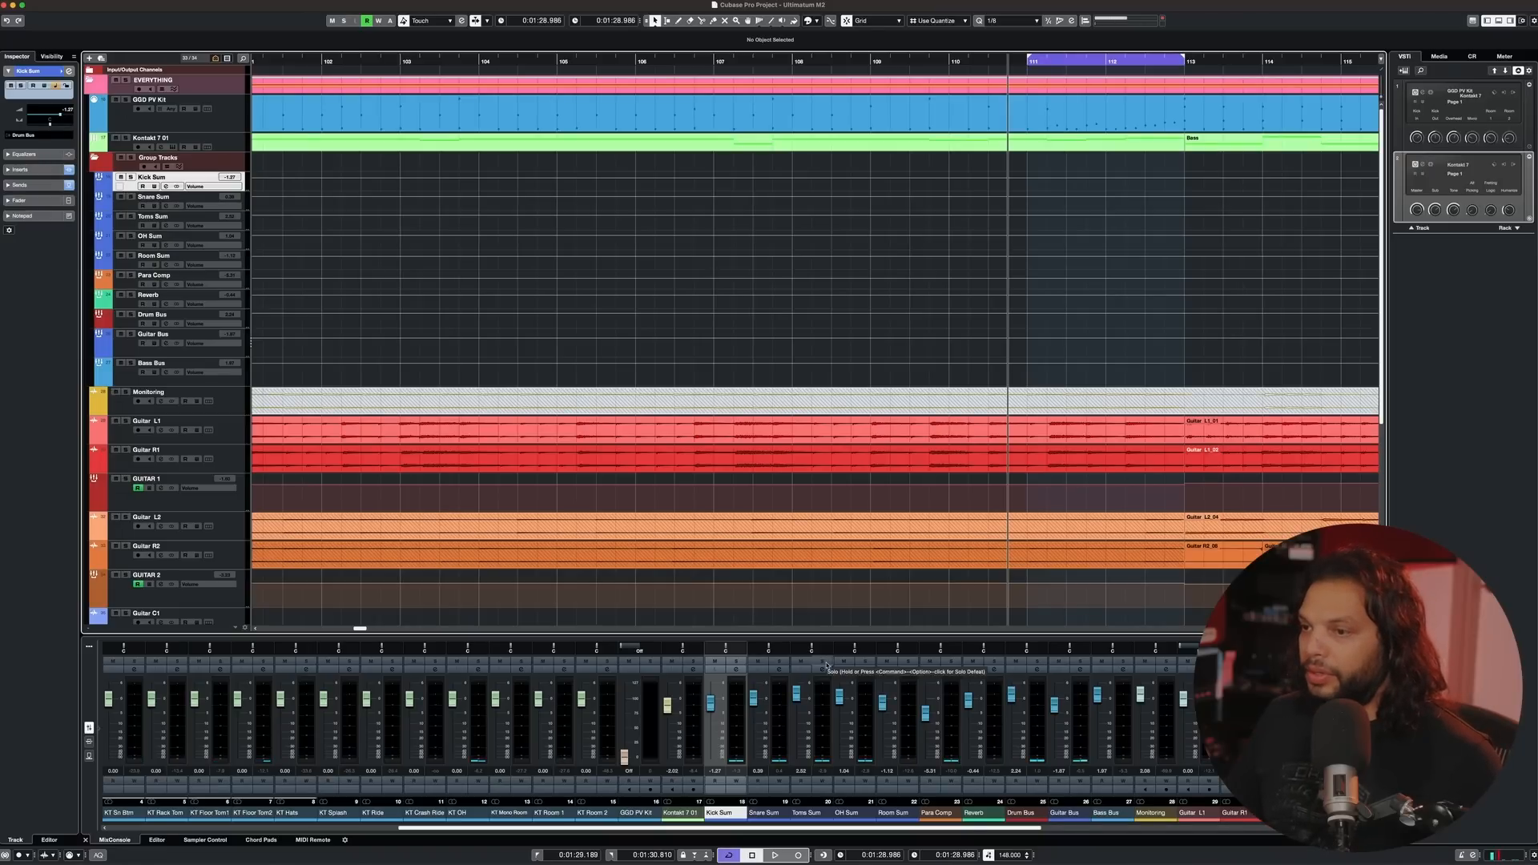
pyautogui.press('space')
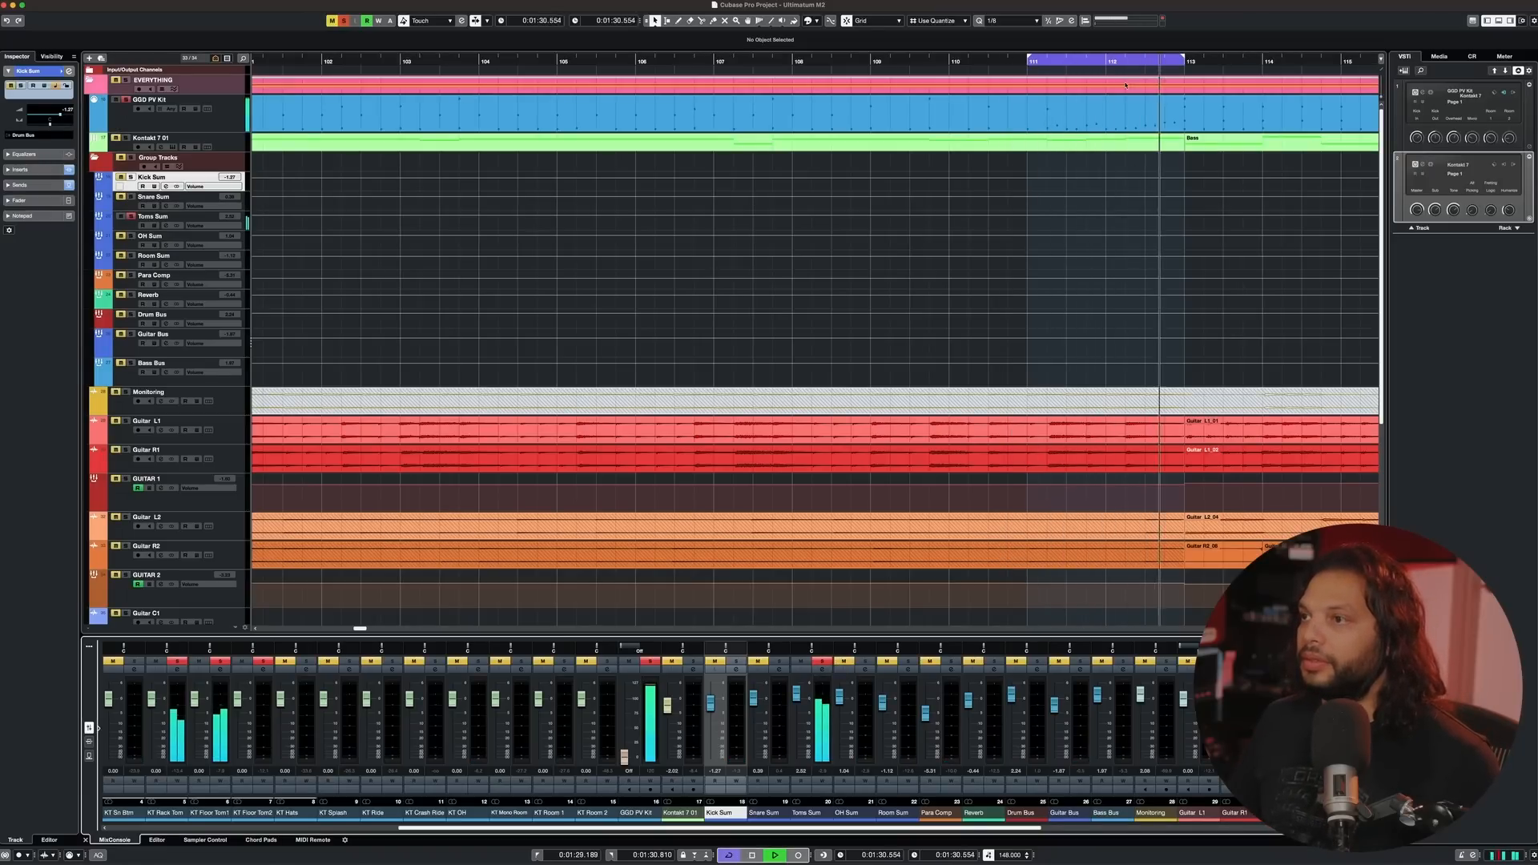
# - Open the channel settings of Toms Sum, bypass all its inserts, and play the unprocessed toms
pyautogui.click(822, 670)
pyautogui.press('space')
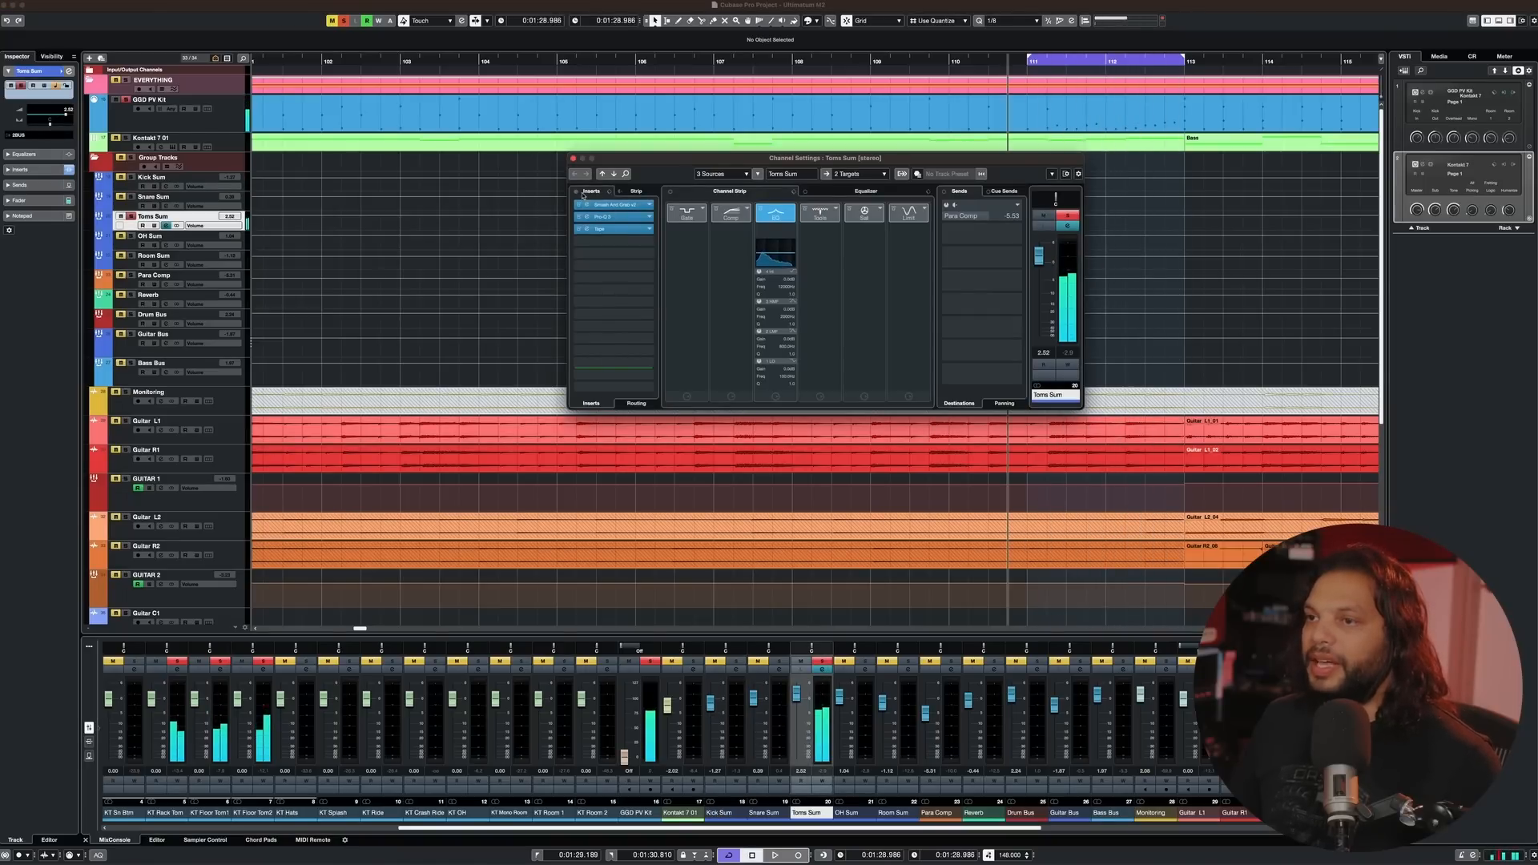
pyautogui.click(577, 193)
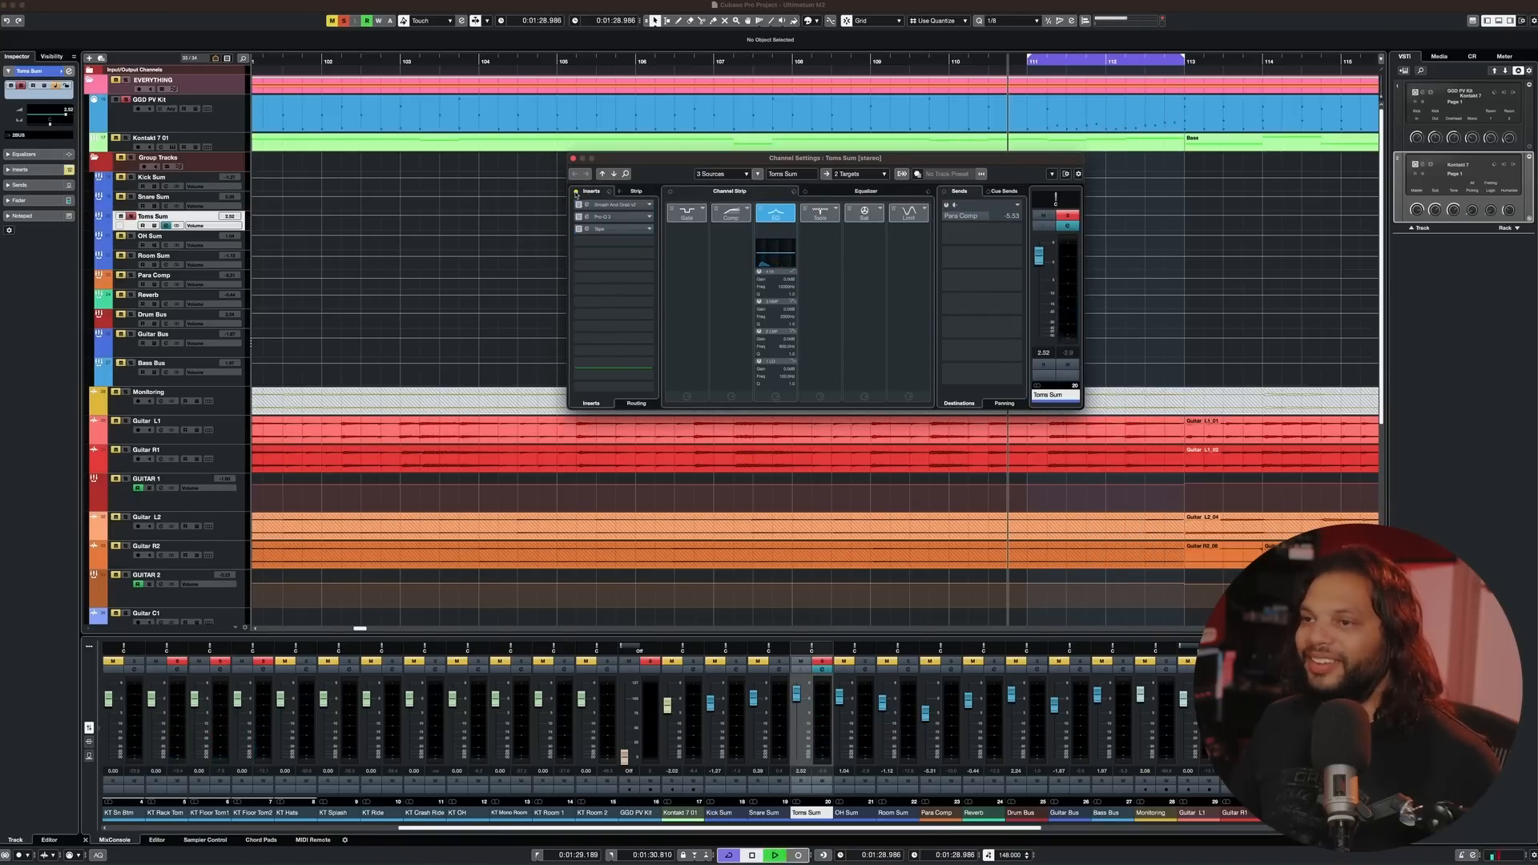
pyautogui.press('space')
pyautogui.press('space')
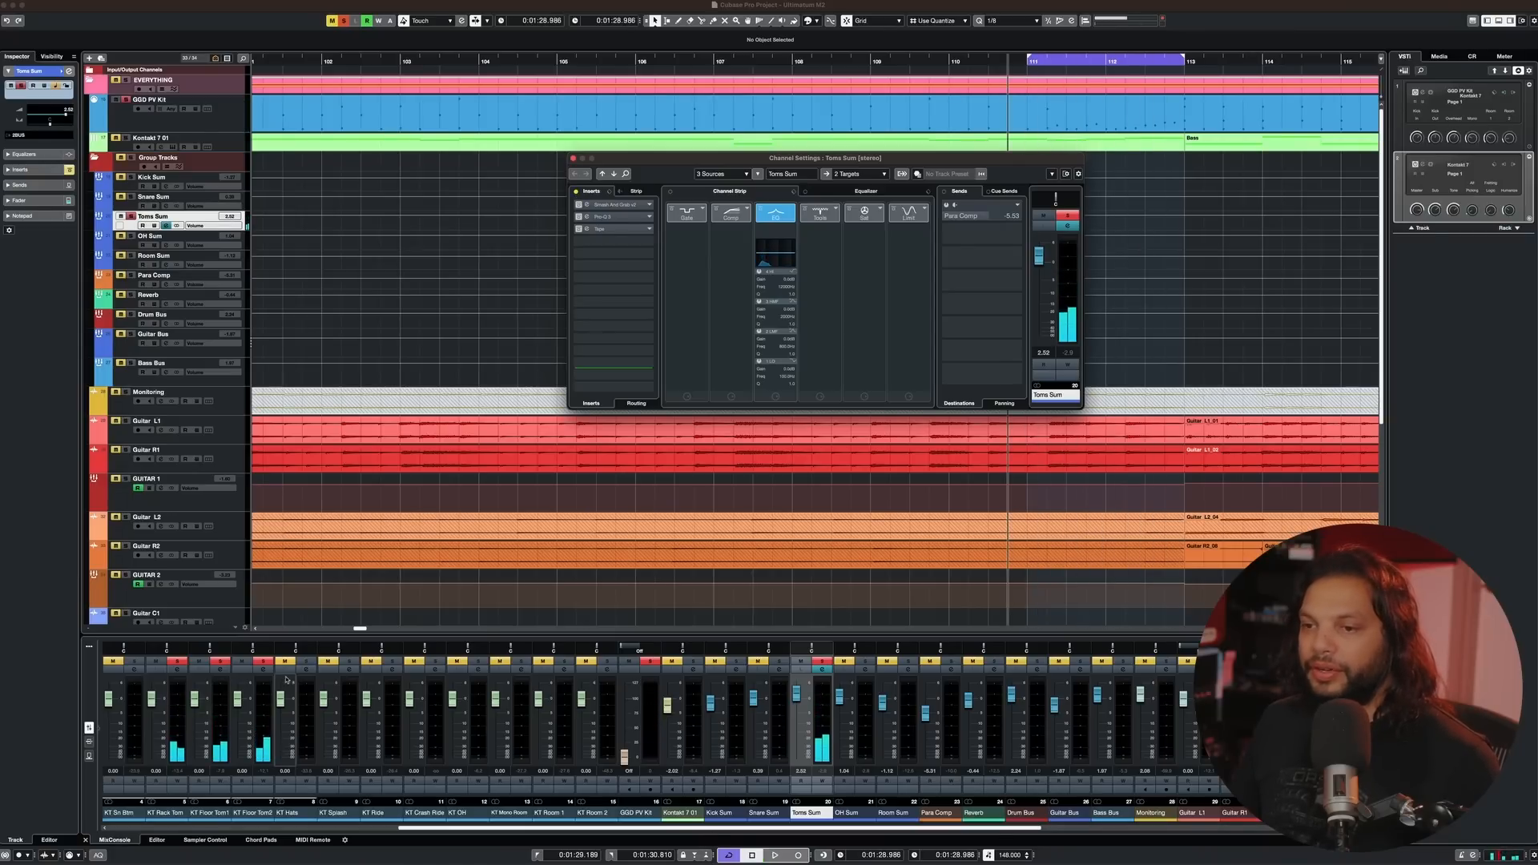
# - Open the separate MixConsole window and show the Pro-Q 3 insert on the rack tom channel while the toms play
pyautogui.press('F3')
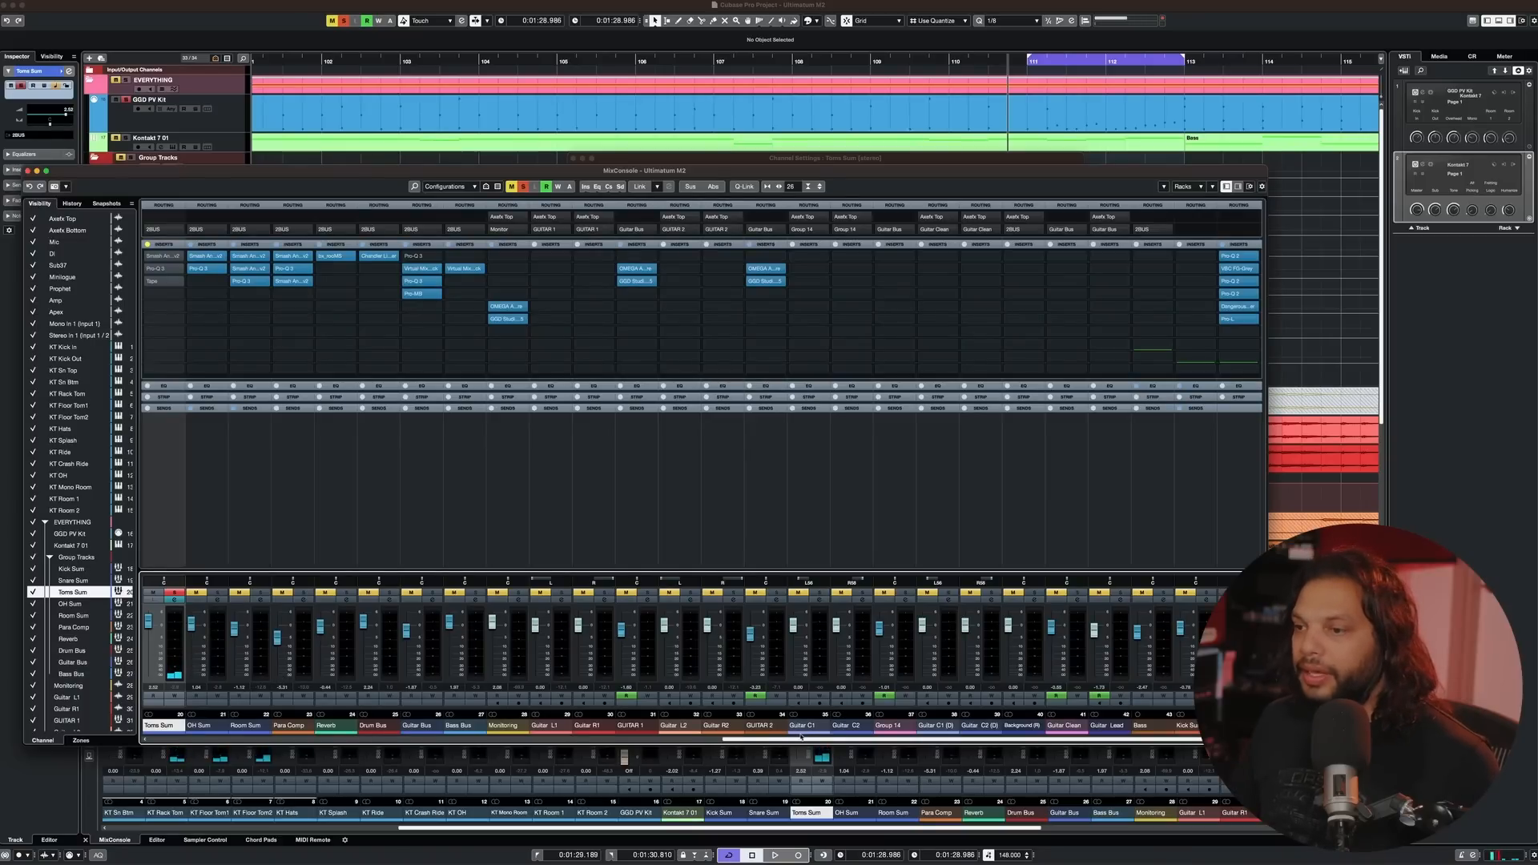
pyautogui.moveTo(801, 738); pyautogui.dragTo(348, 733)
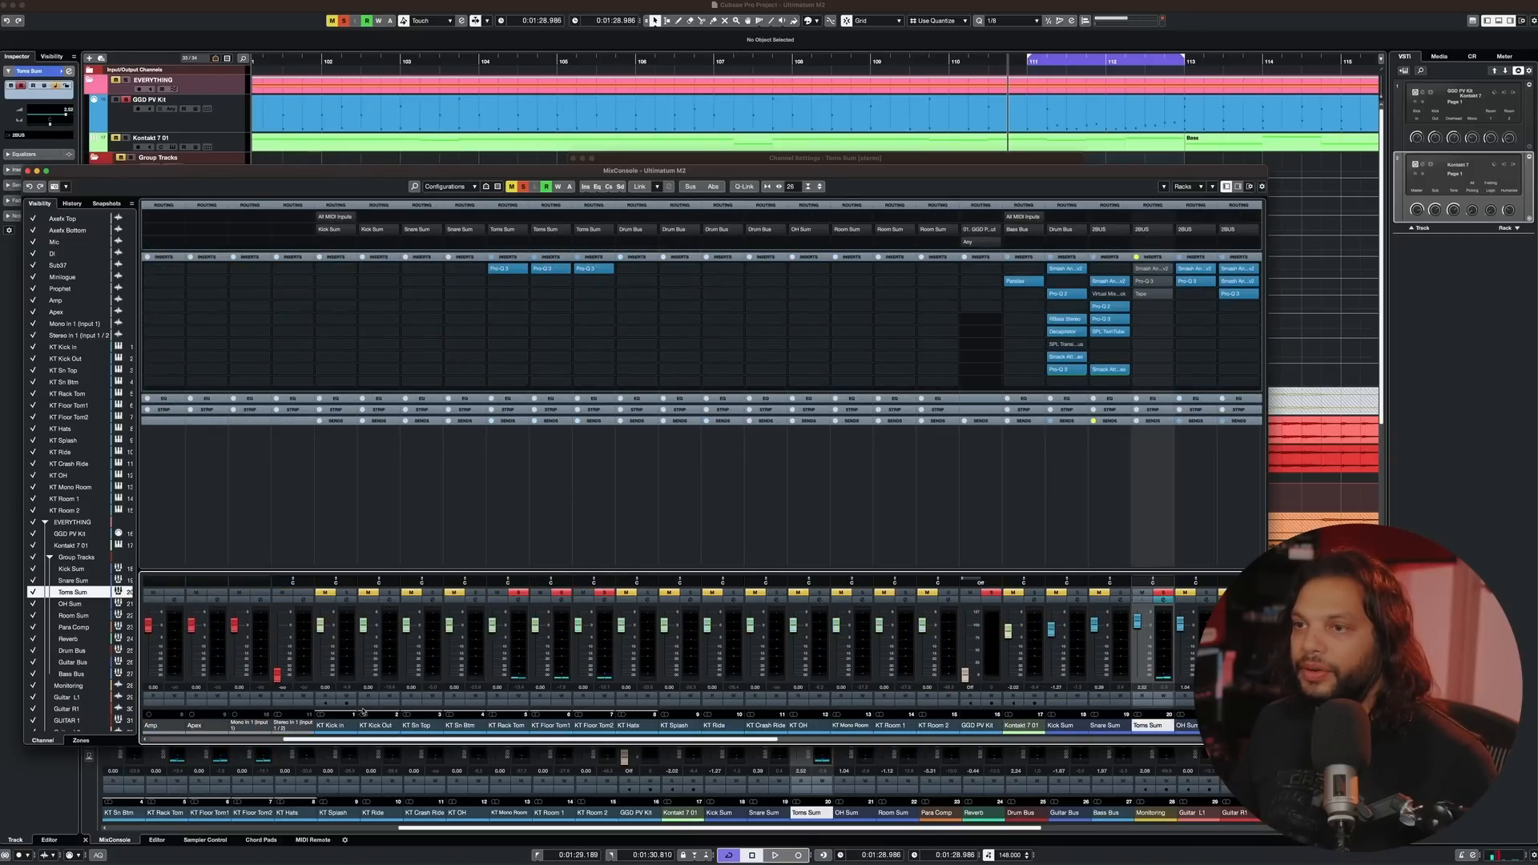
pyautogui.click(513, 269)
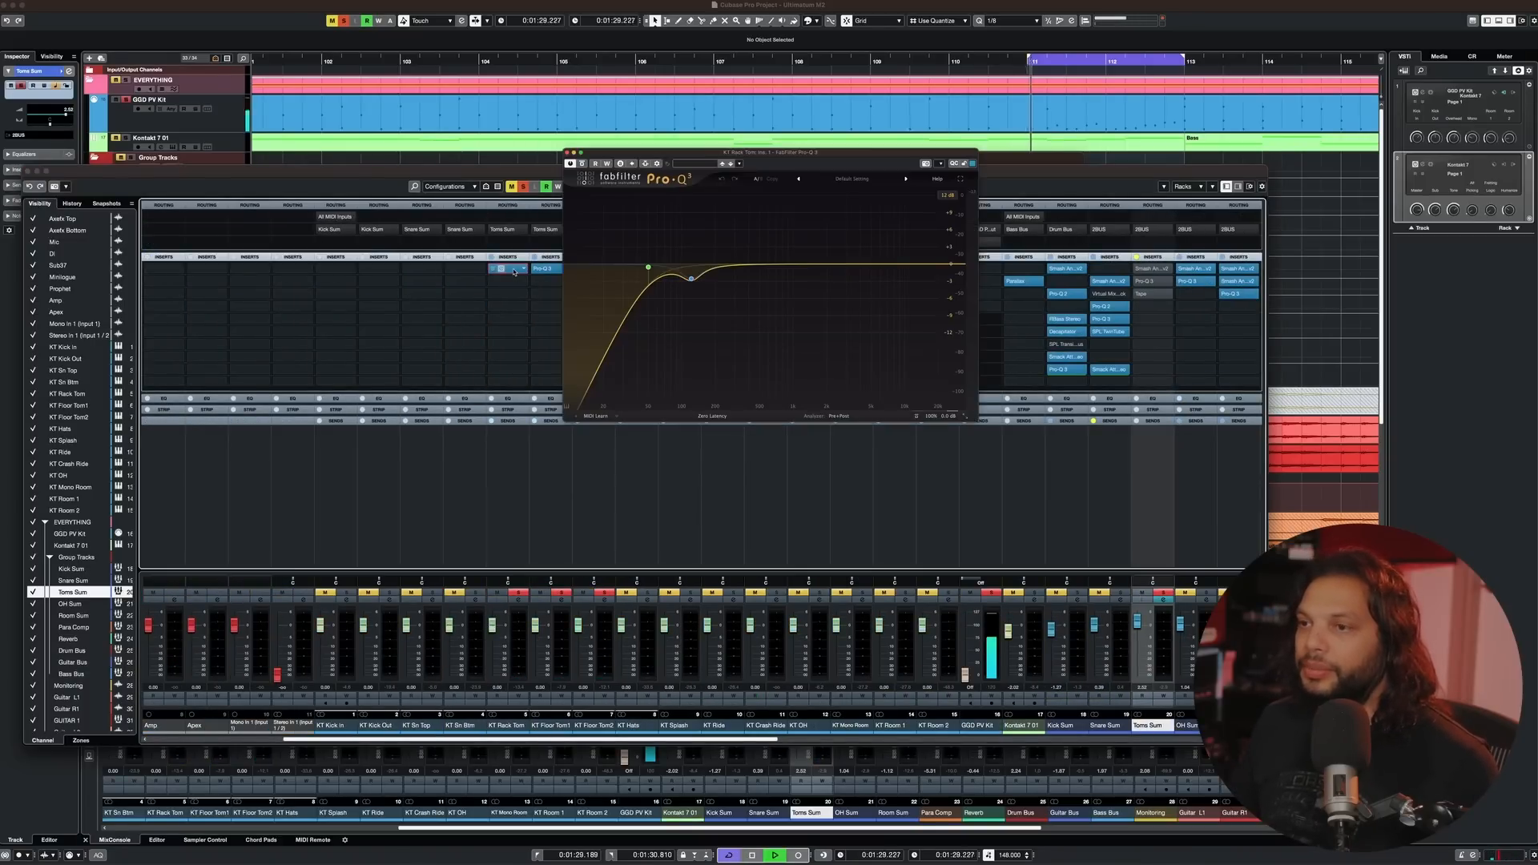
pyautogui.click(567, 151)
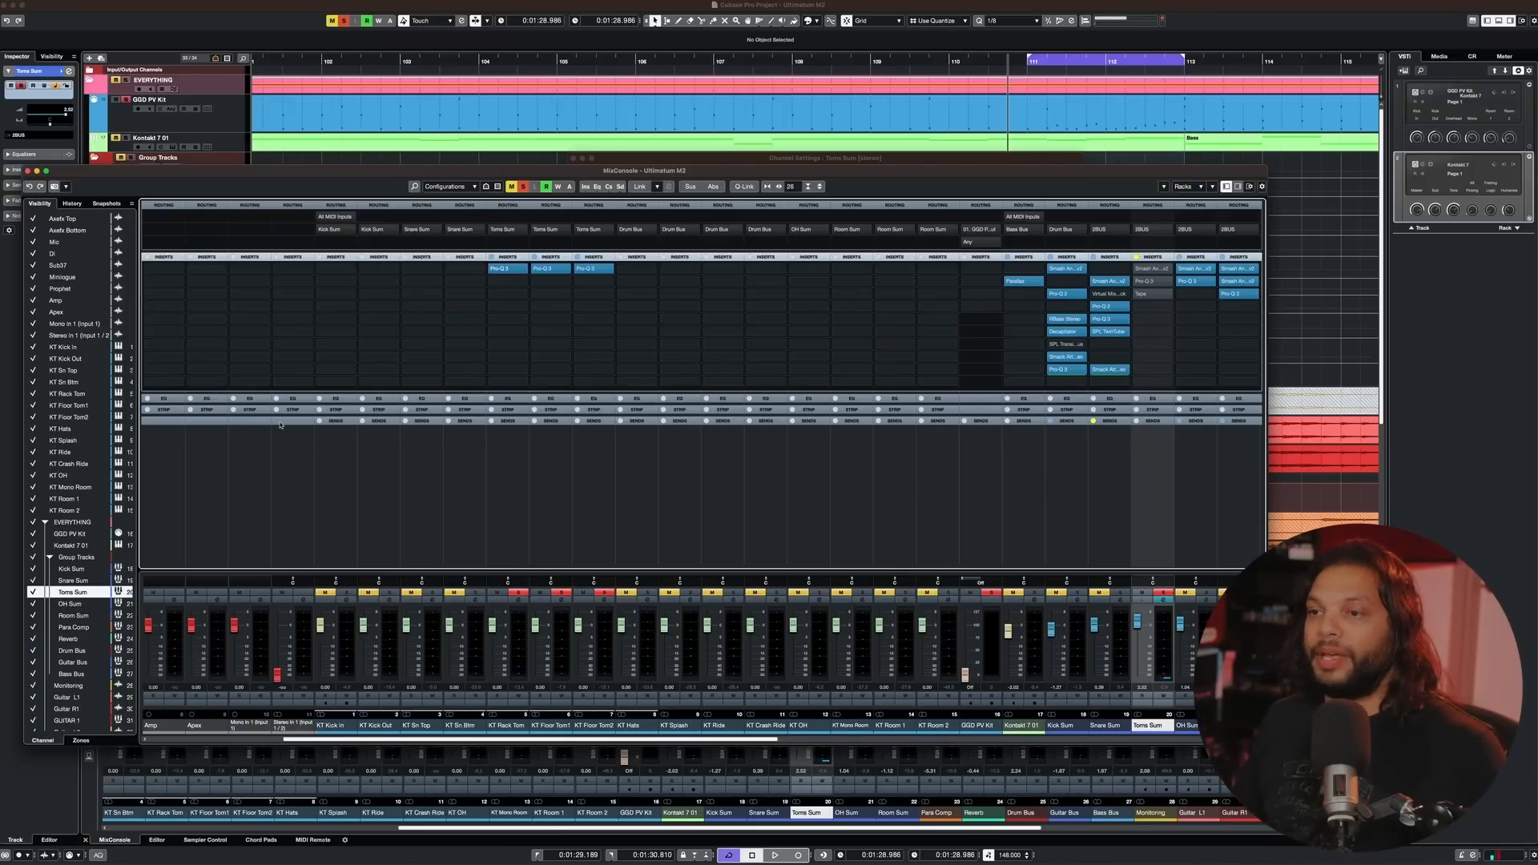
pyautogui.click(508, 273)
pyautogui.press('space')
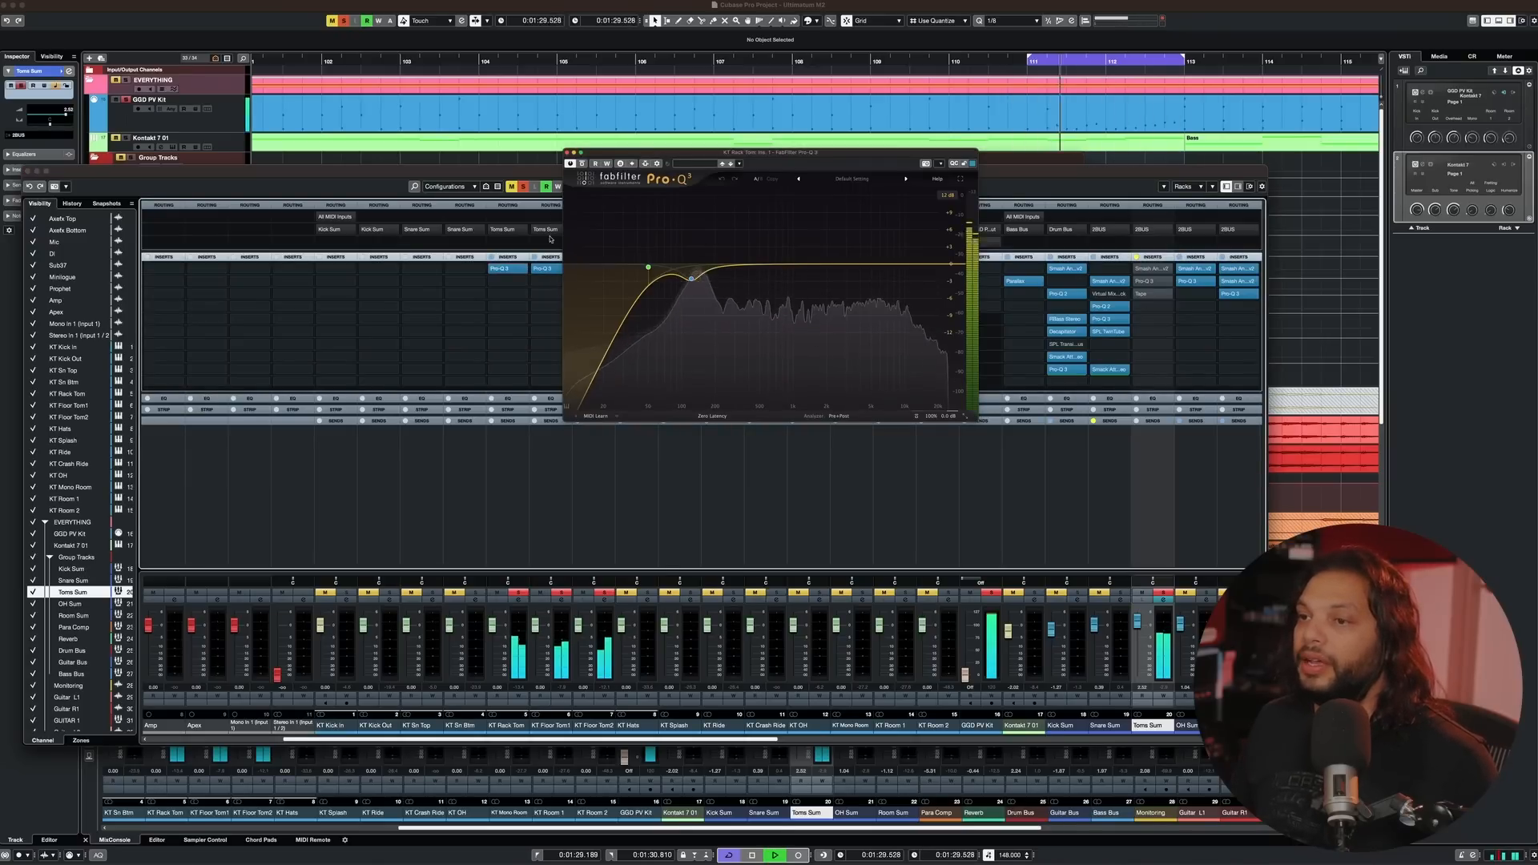
# - Show the Pro-Q 3 inserts on KT Floor Tom1 and KT Floor Tom2 during playback, and close the plug-ins
pyautogui.click(558, 272)
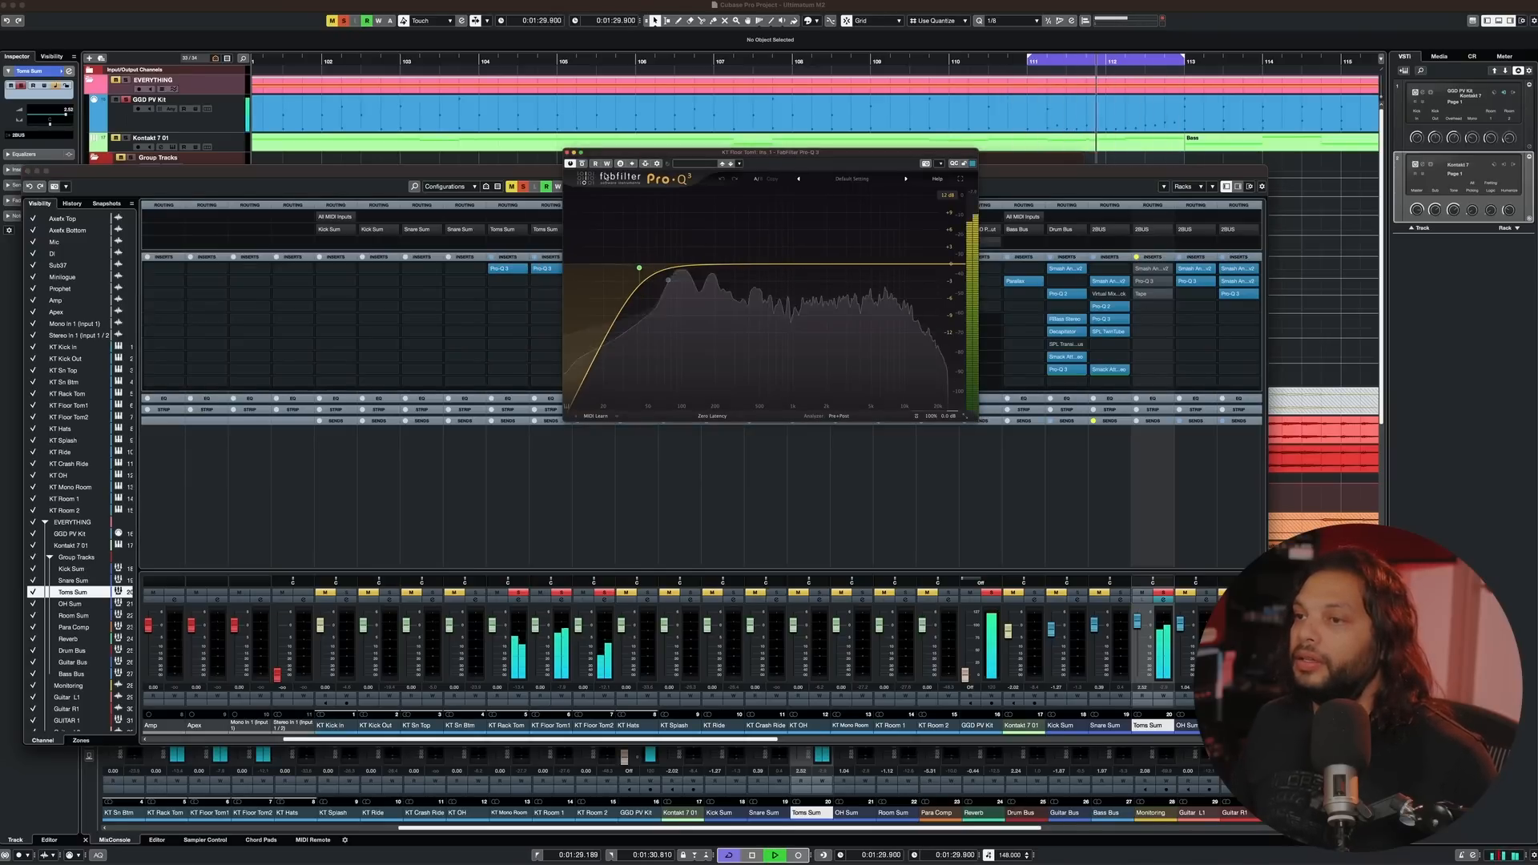
pyautogui.press('space')
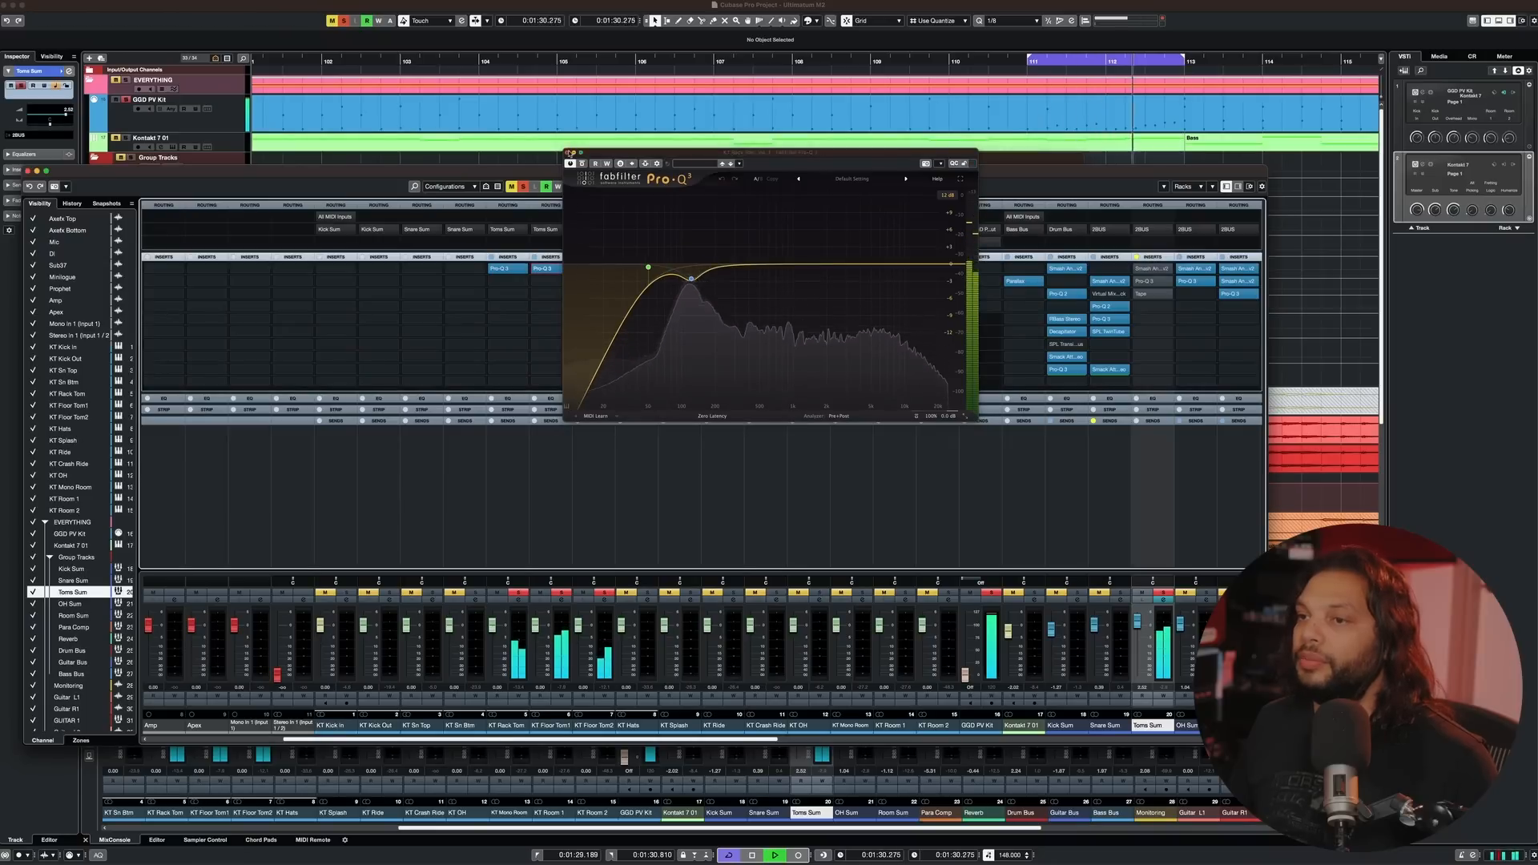
pyautogui.click(567, 152)
pyautogui.click(597, 270)
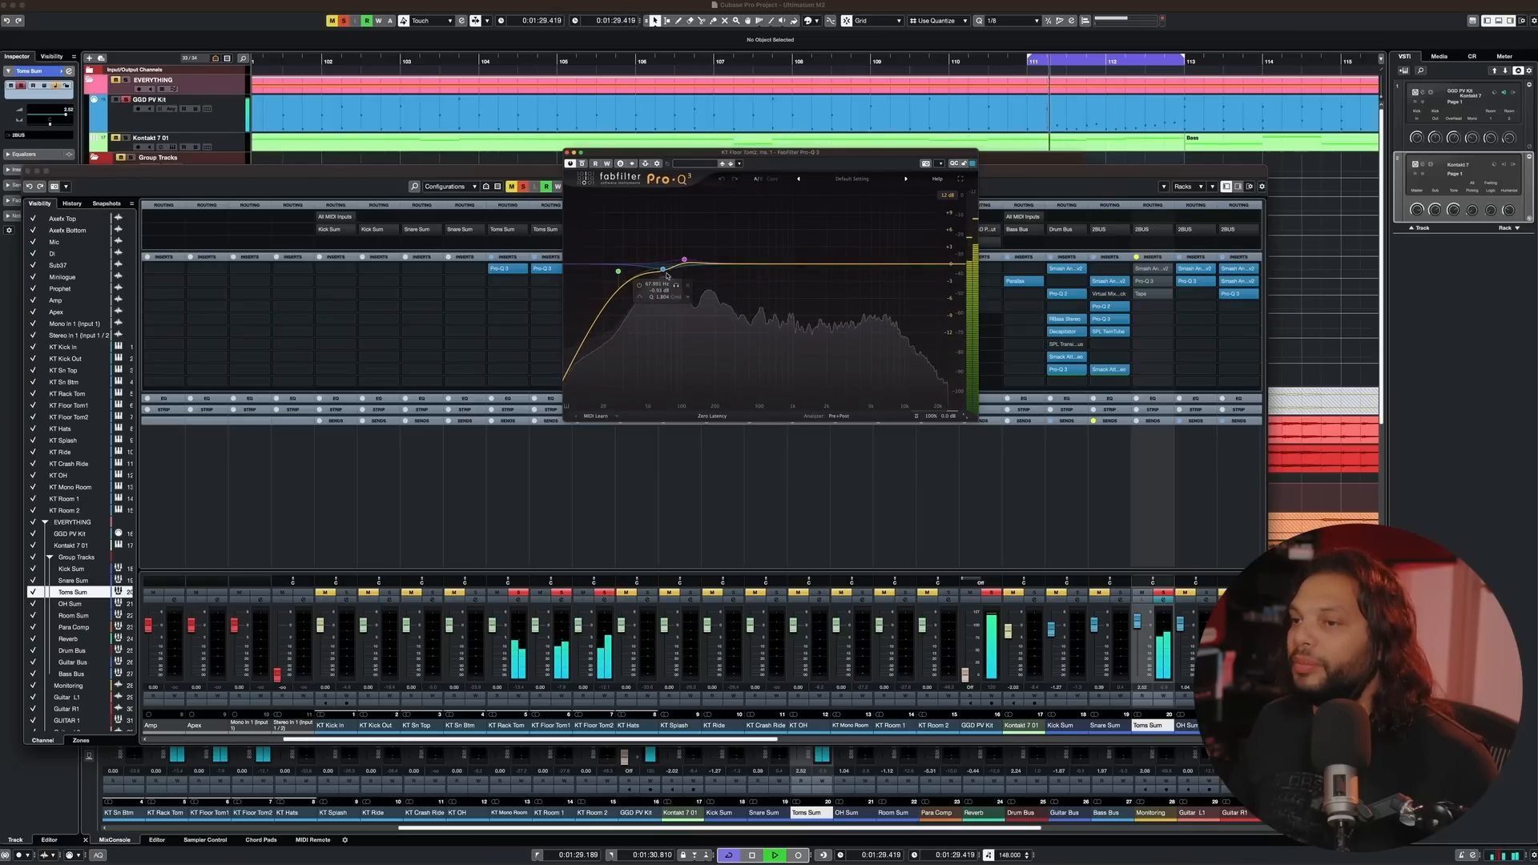
pyautogui.click(567, 153)
pyautogui.press('space')
# - Compare the toms with the inserts on the rack tom and both floor tom channels bypassed and re-enabled
pyautogui.click(535, 257)
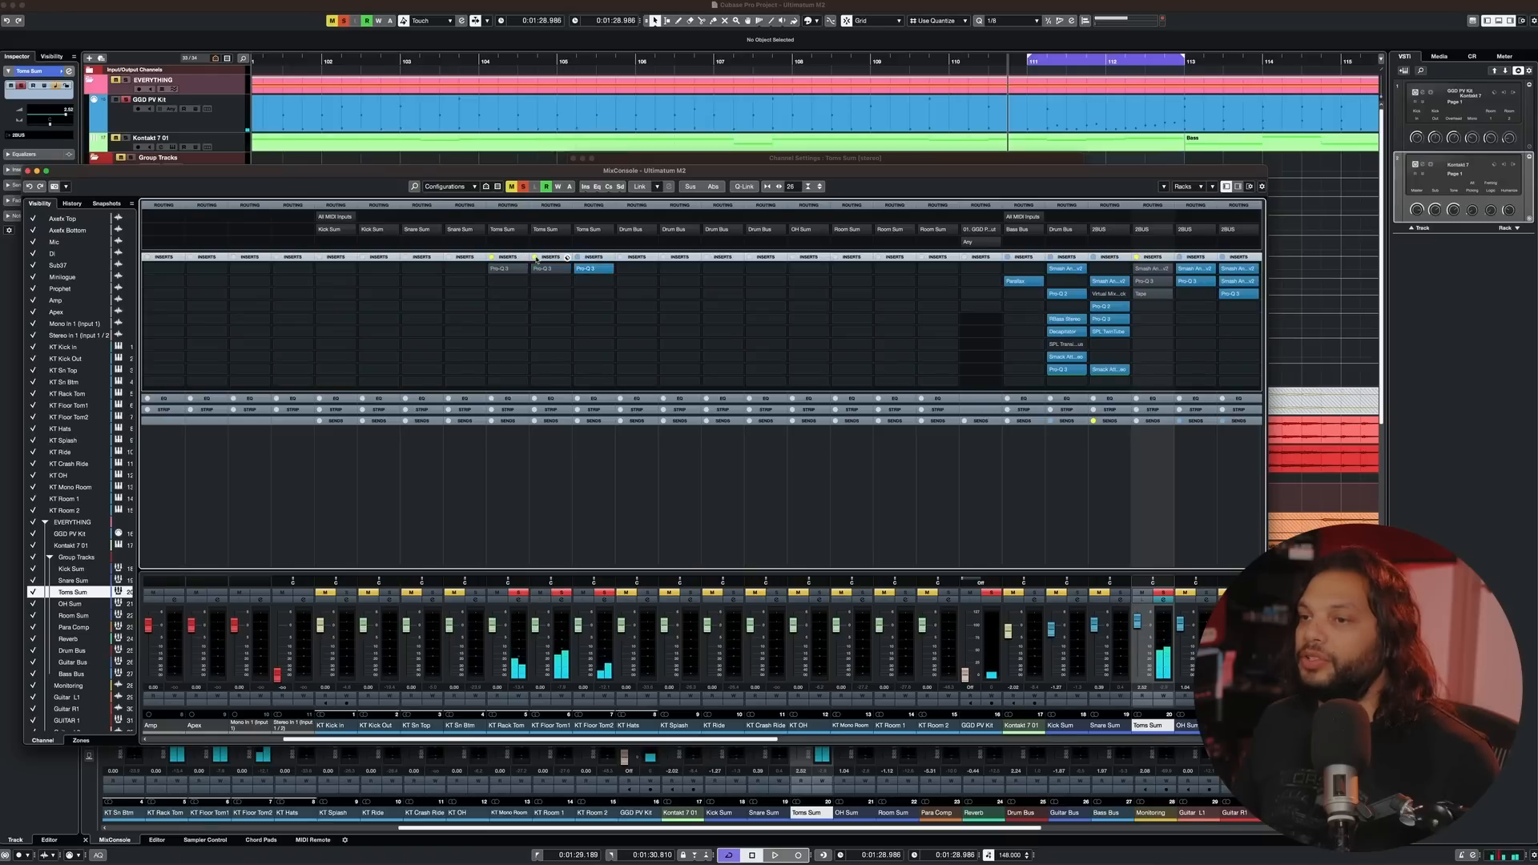
pyautogui.click(578, 257)
pyautogui.press('space')
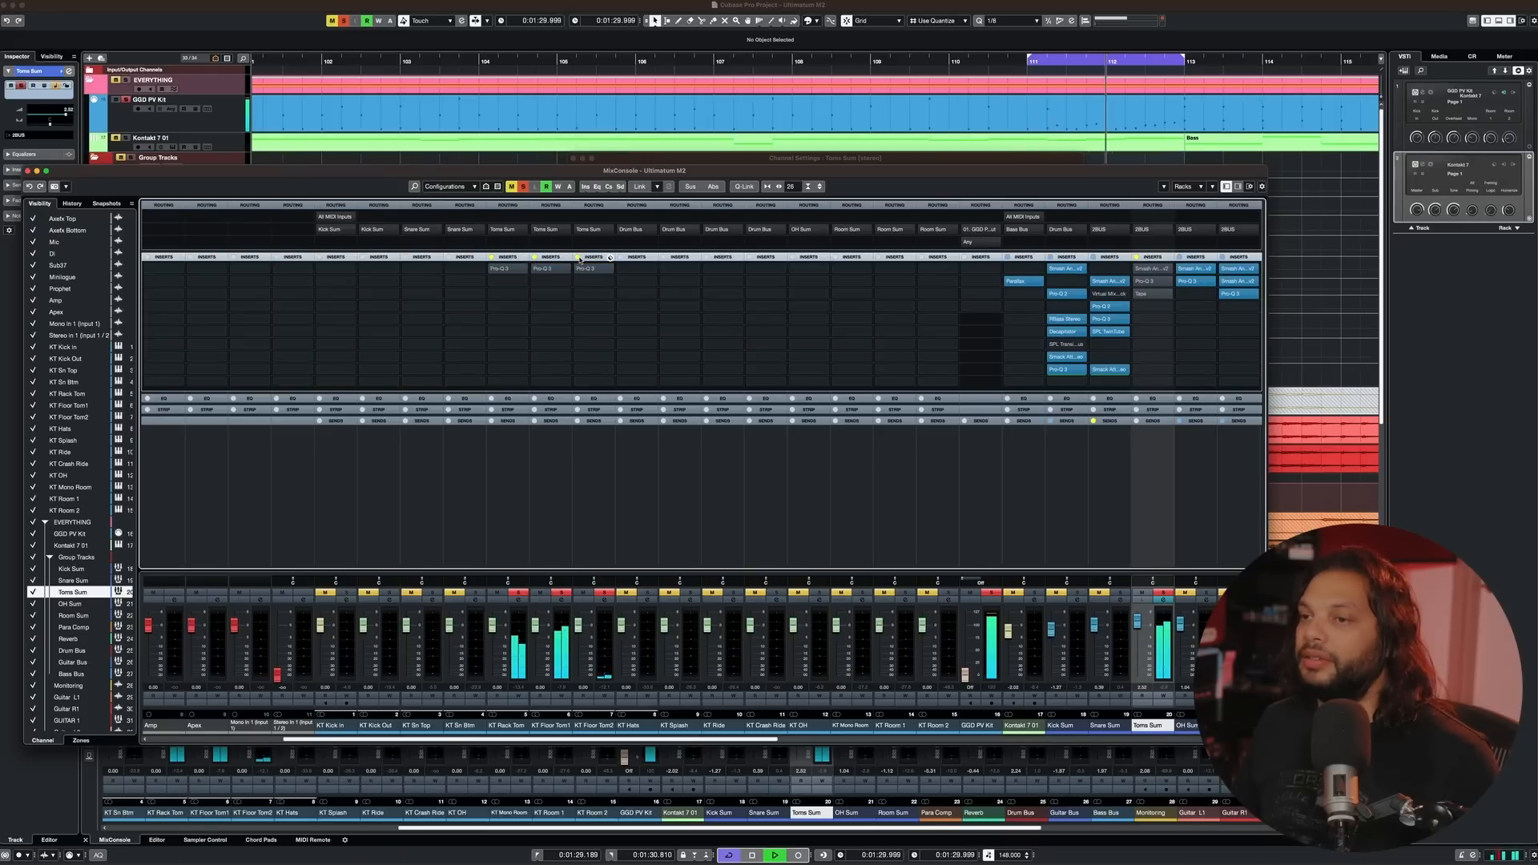
pyautogui.press('space')
pyautogui.click(578, 258)
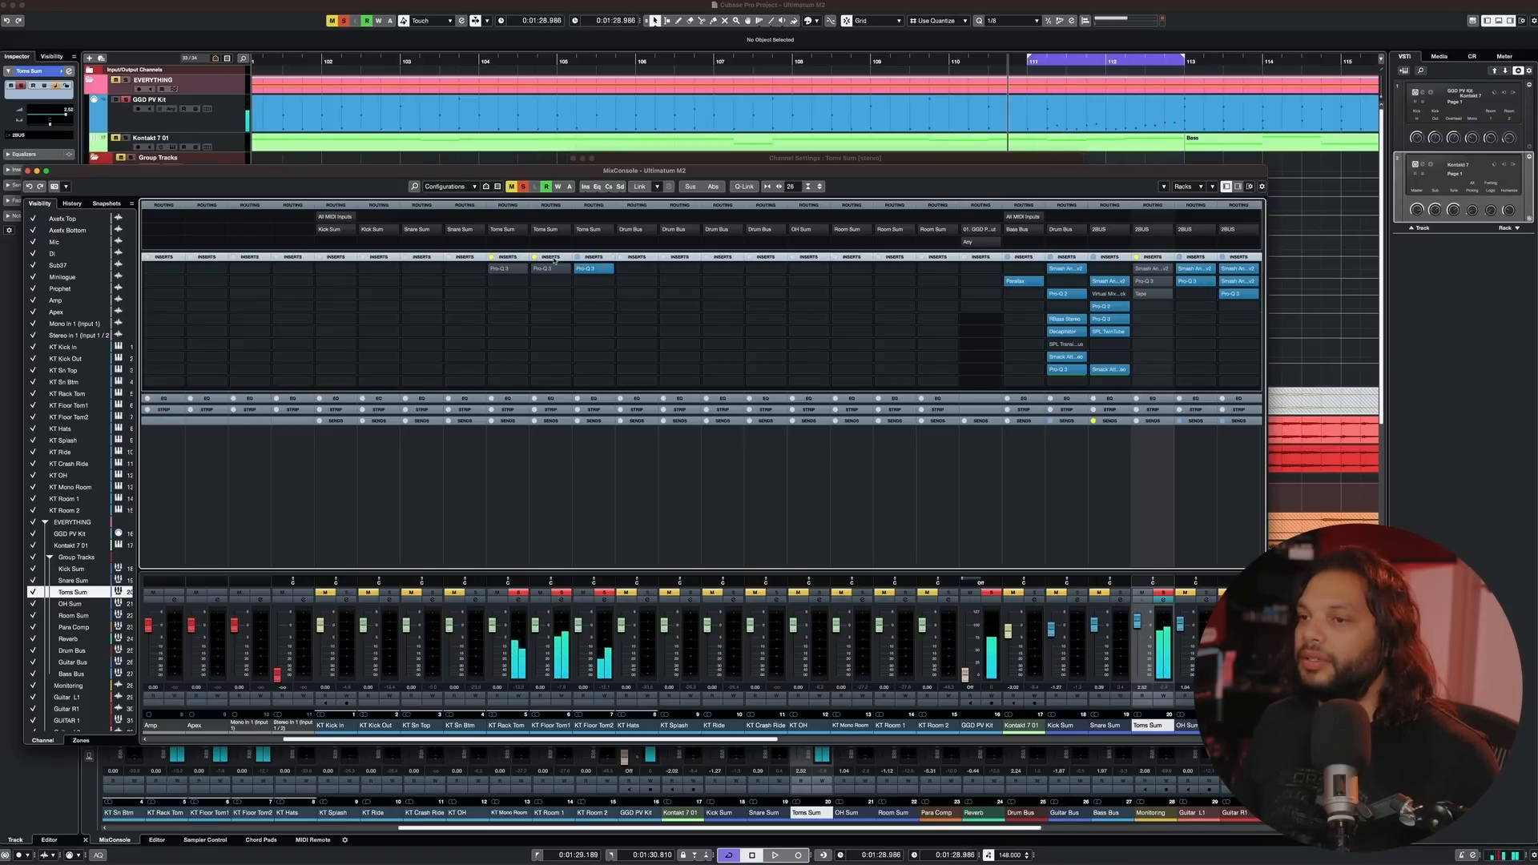
pyautogui.click(490, 257)
pyautogui.press('space')
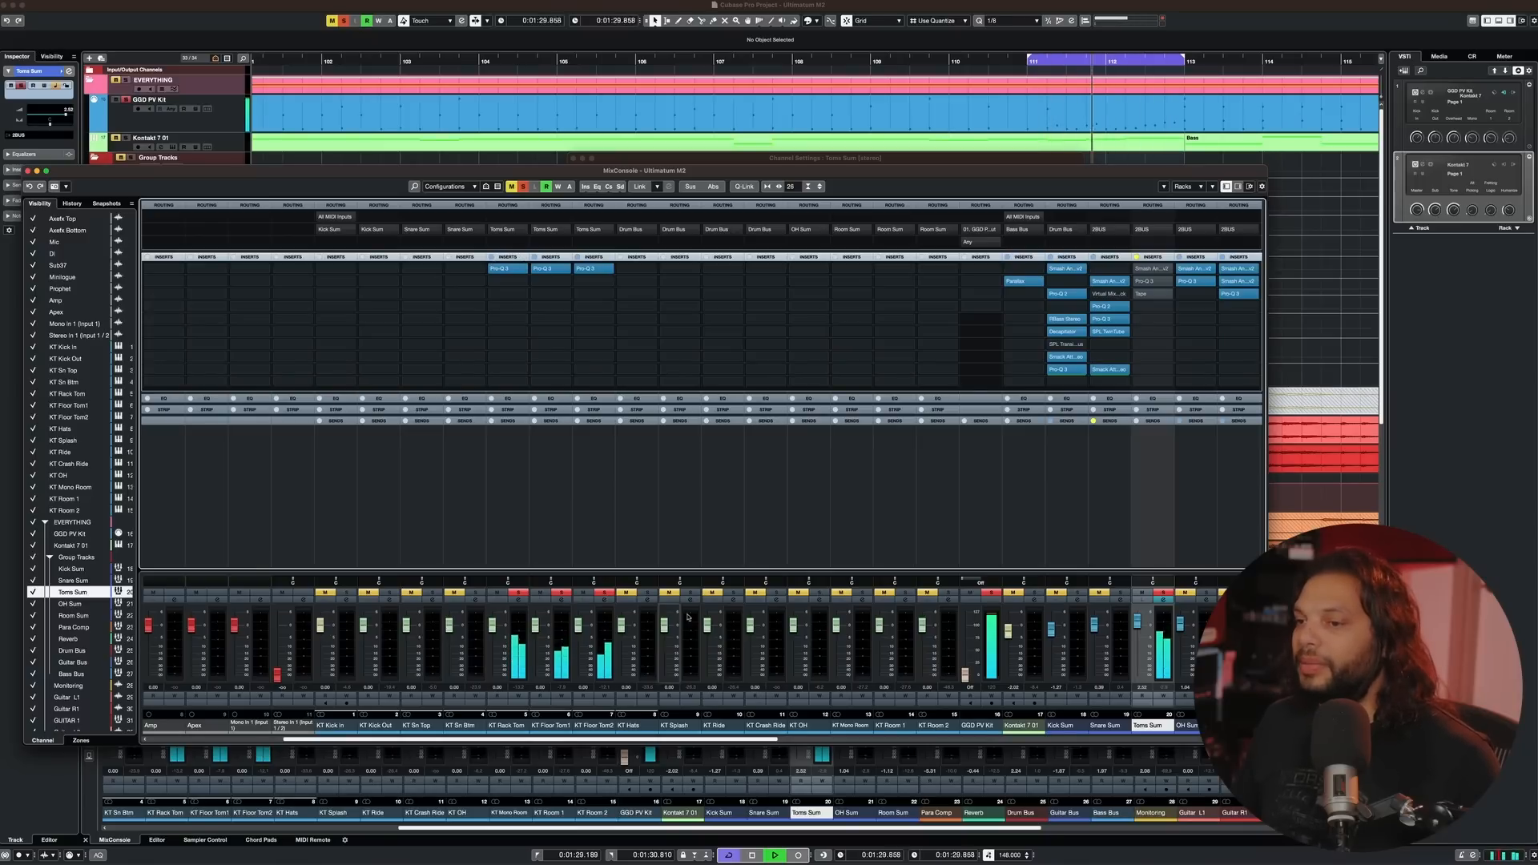
pyautogui.press('space')
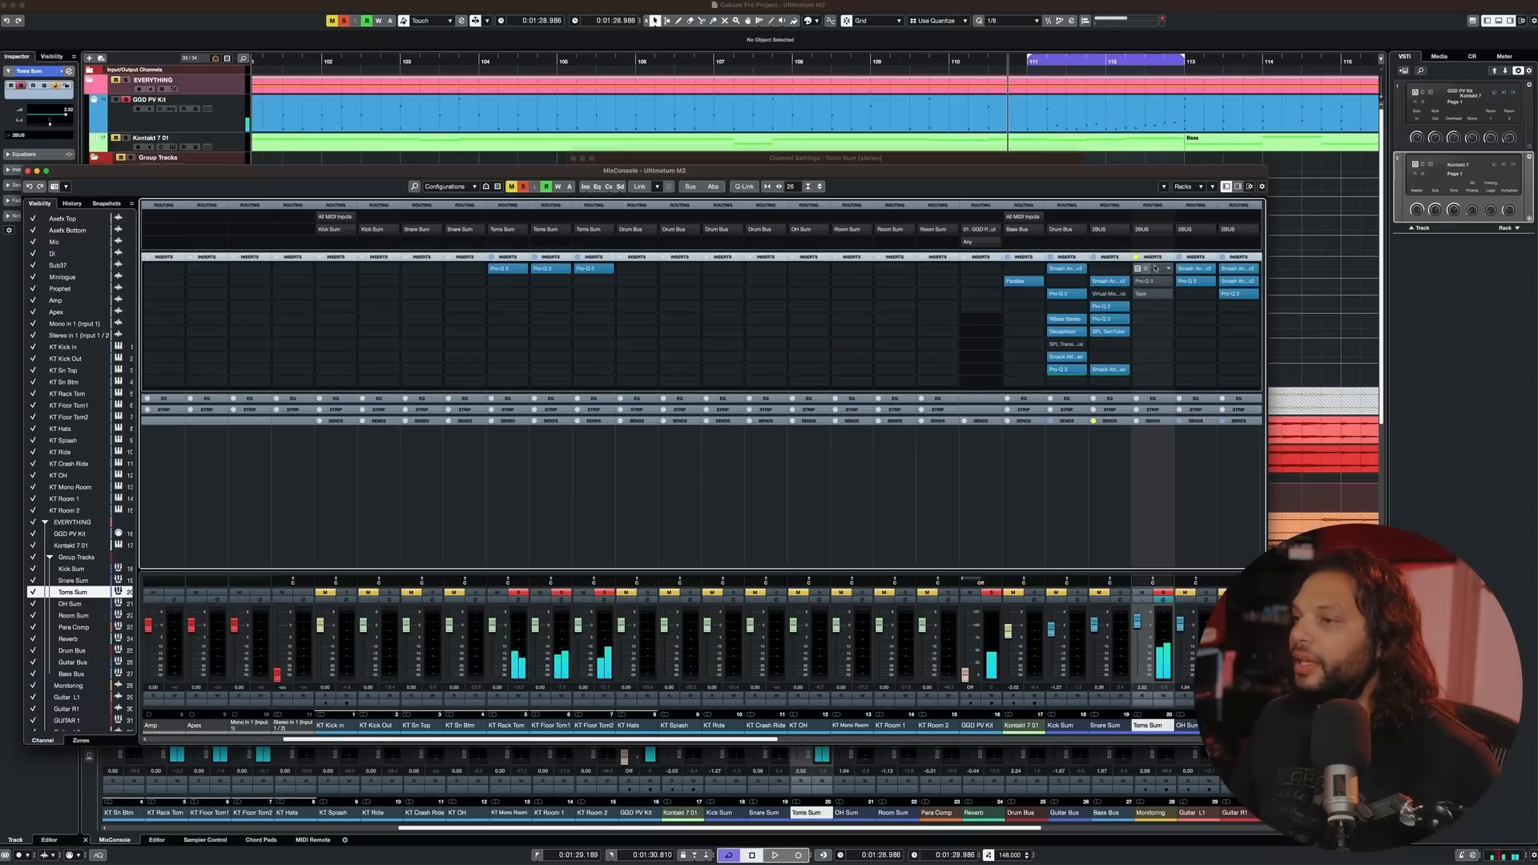
# - Enable and open Smash And Grab on Toms Sum, and compare its blue and red modes during playback, leaving it on red
pyautogui.click(1151, 269)
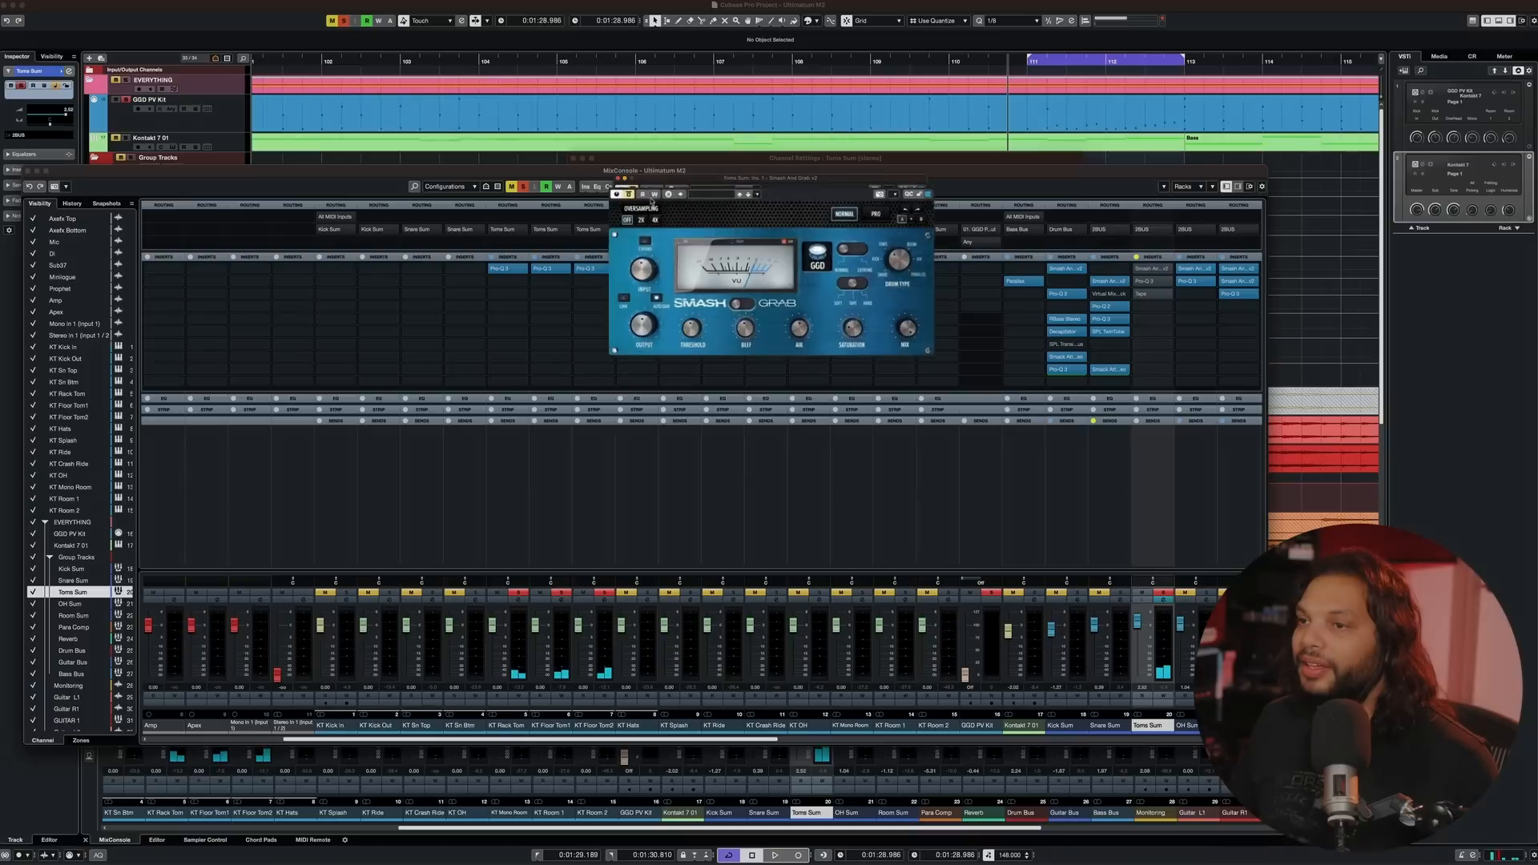
pyautogui.press('space')
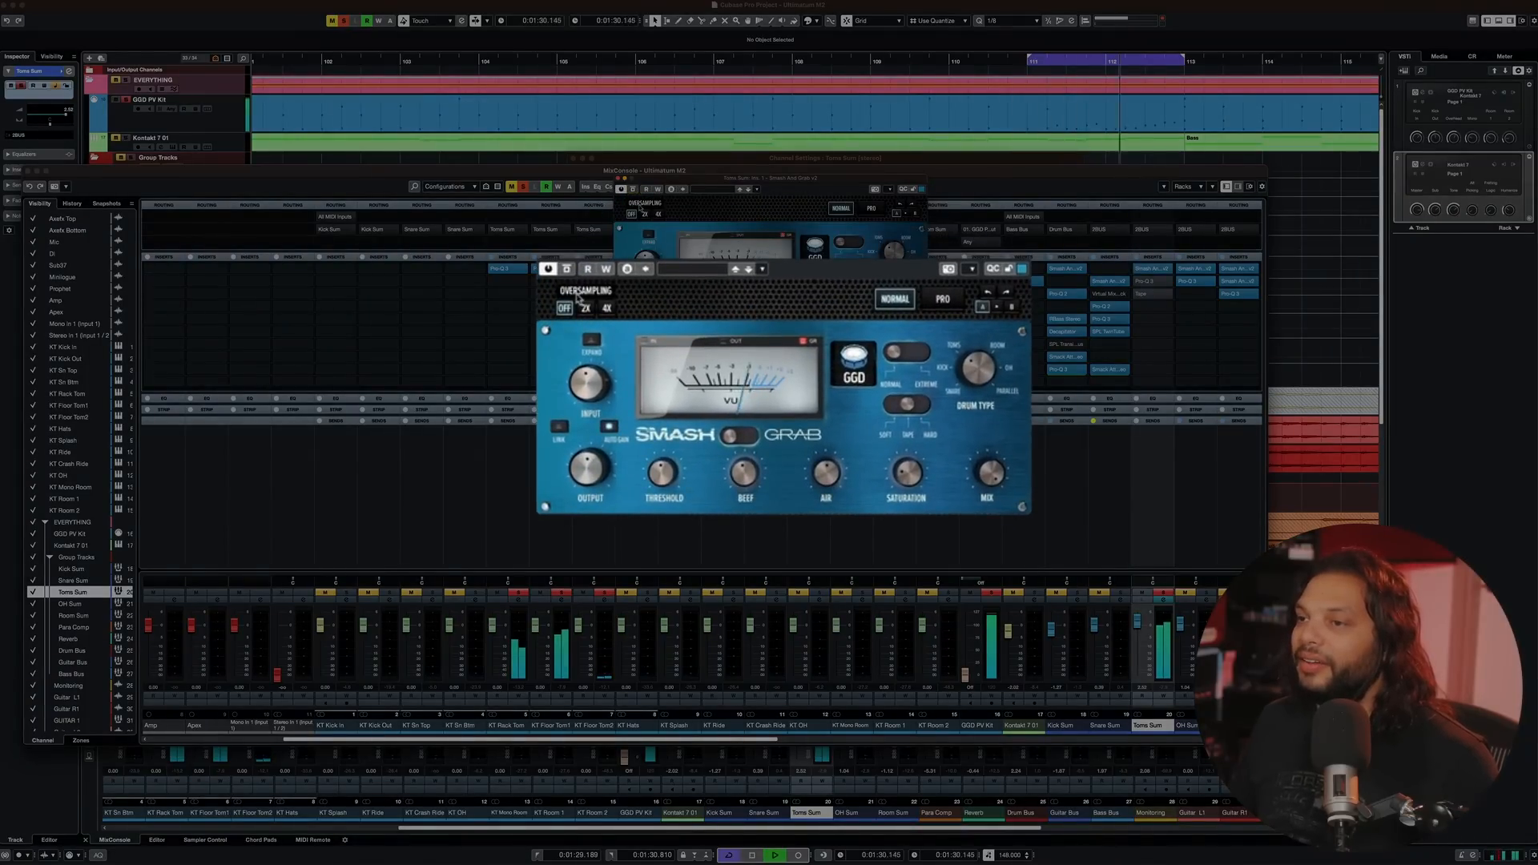
pyautogui.click(749, 439)
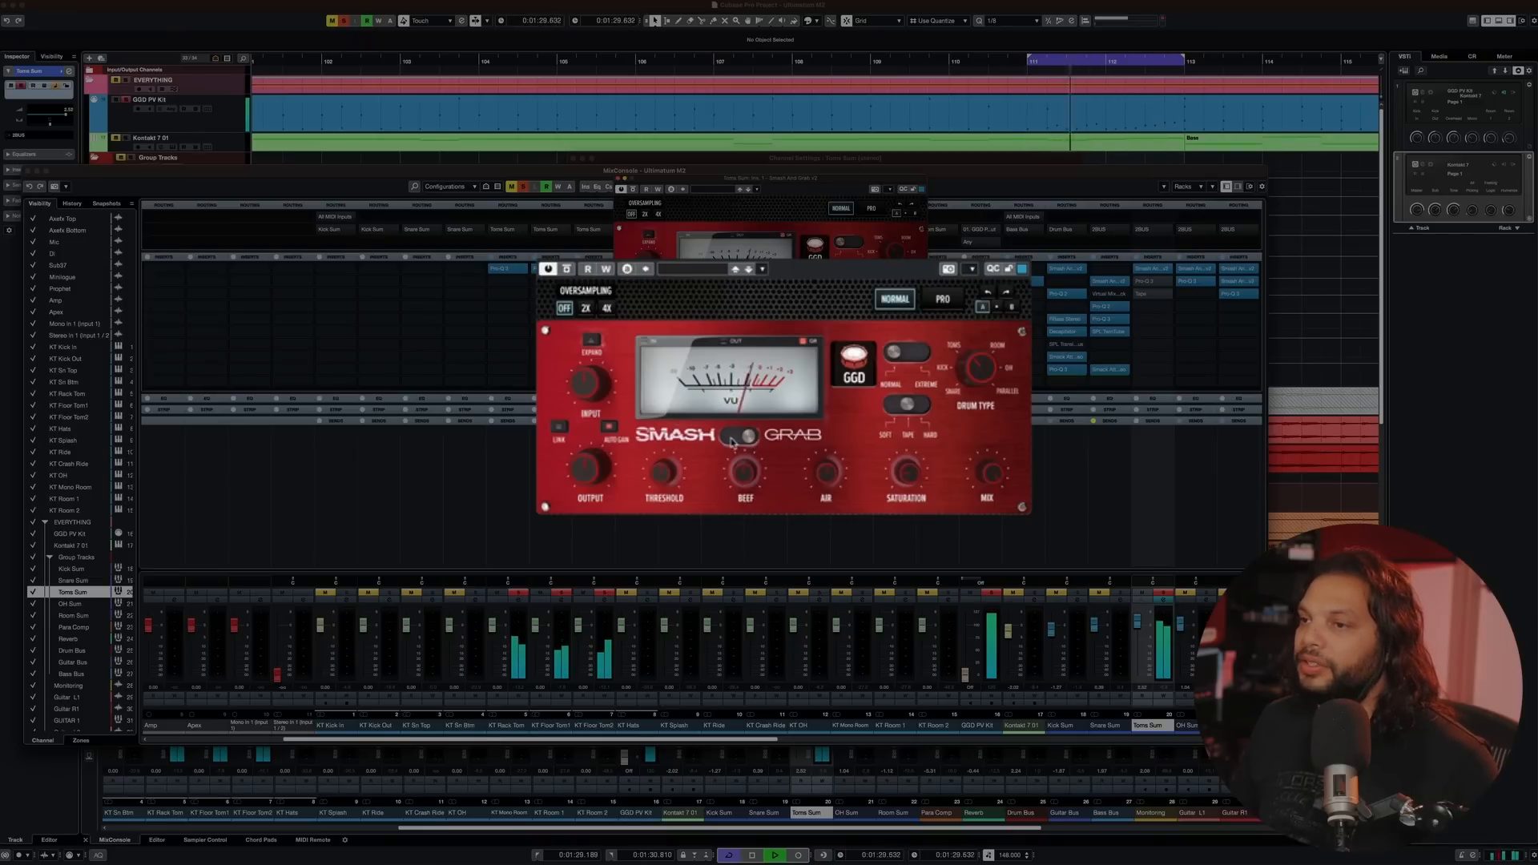
pyautogui.click(732, 441)
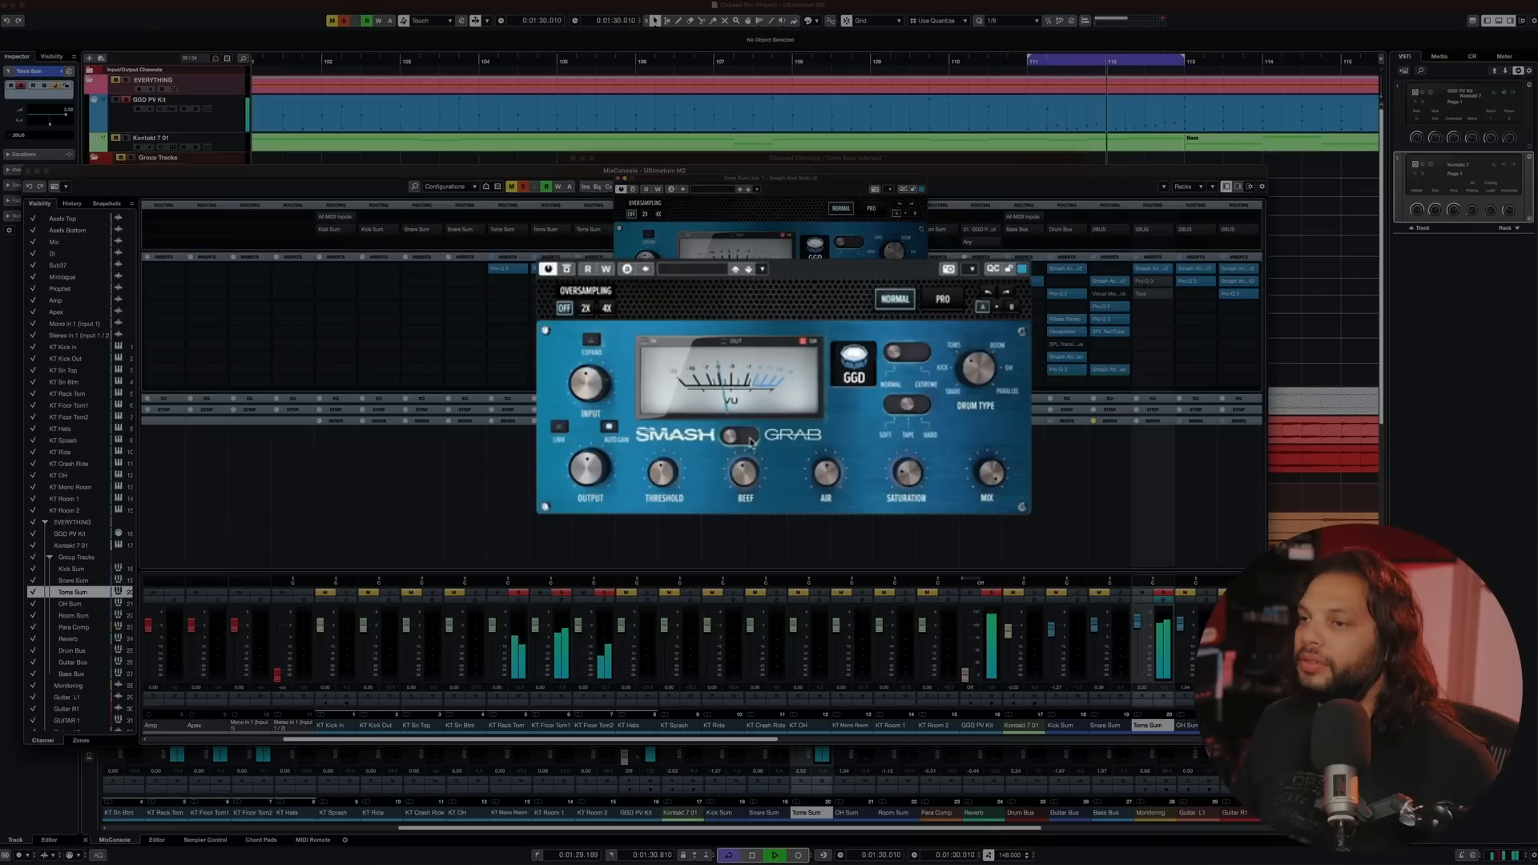
pyautogui.click(751, 442)
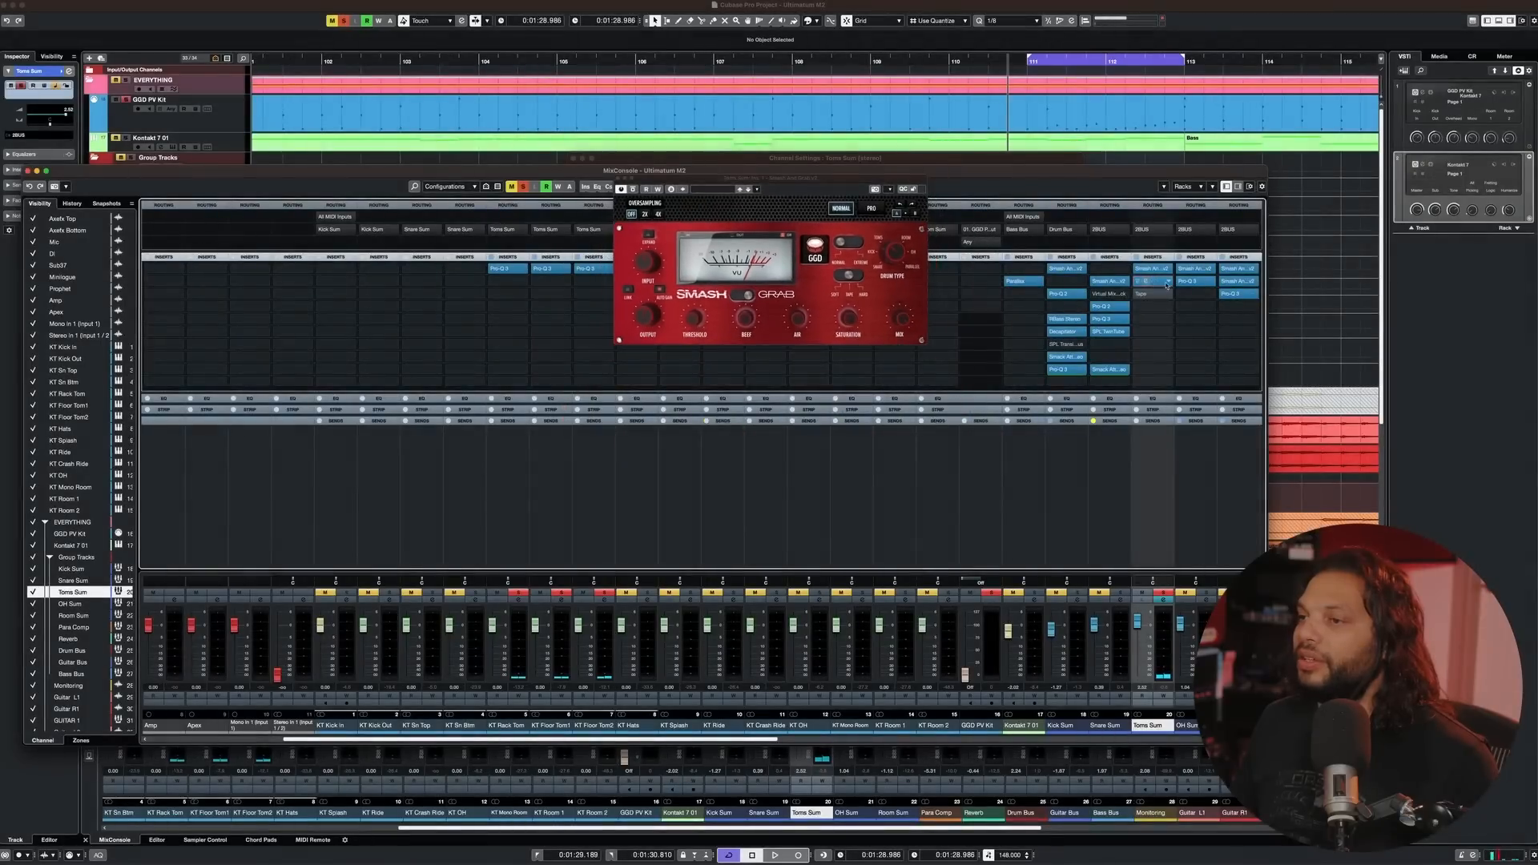
# - Enable and open Pro-Q 3 on Toms Sum, play the toms through it, inspect its EQ bands, and close it
pyautogui.click(1166, 283)
pyautogui.press('space')
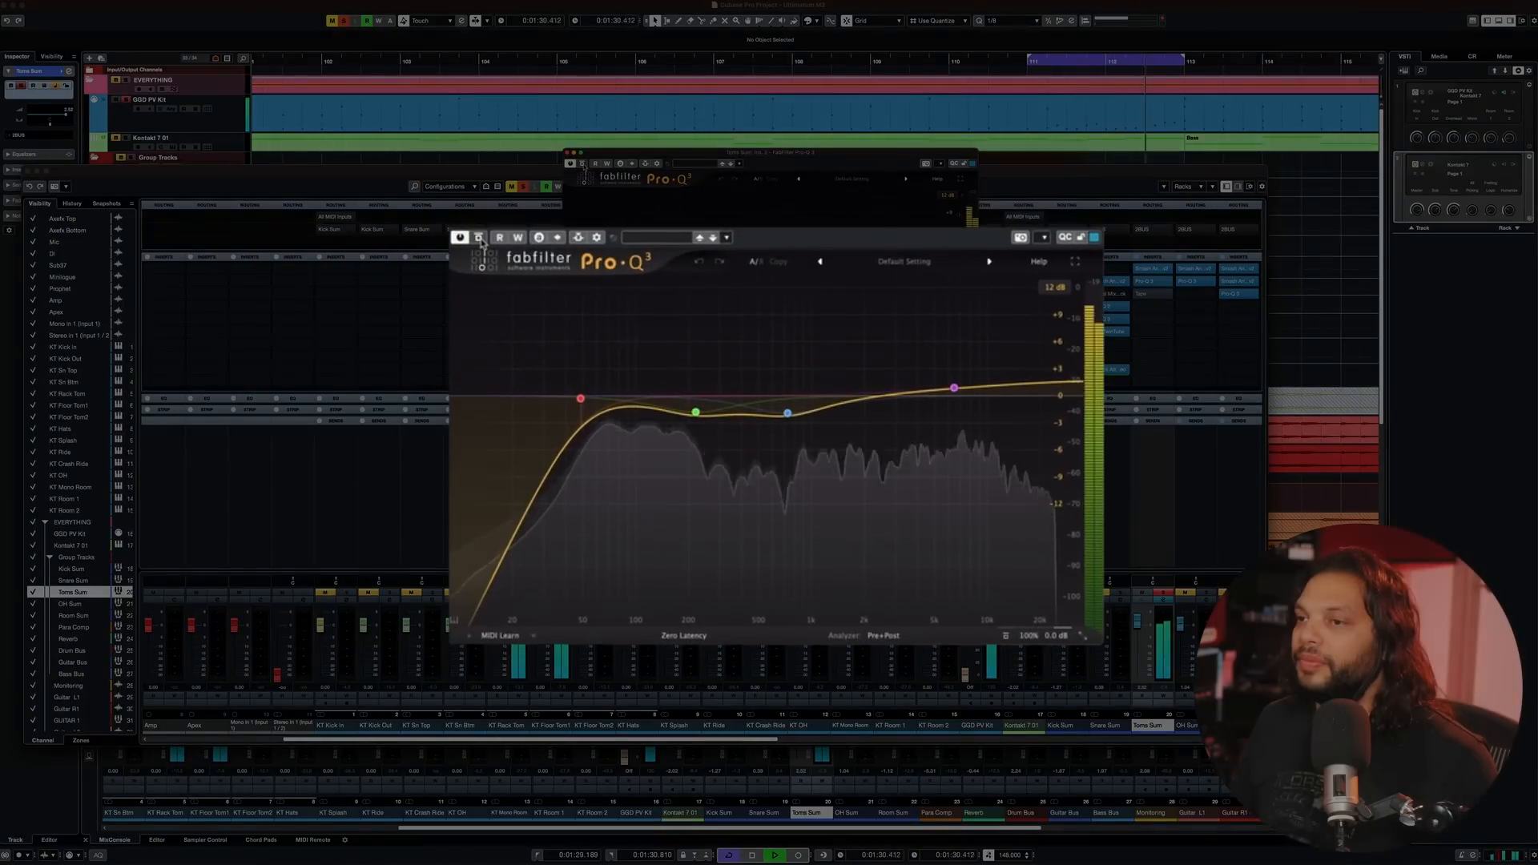
pyautogui.press('space')
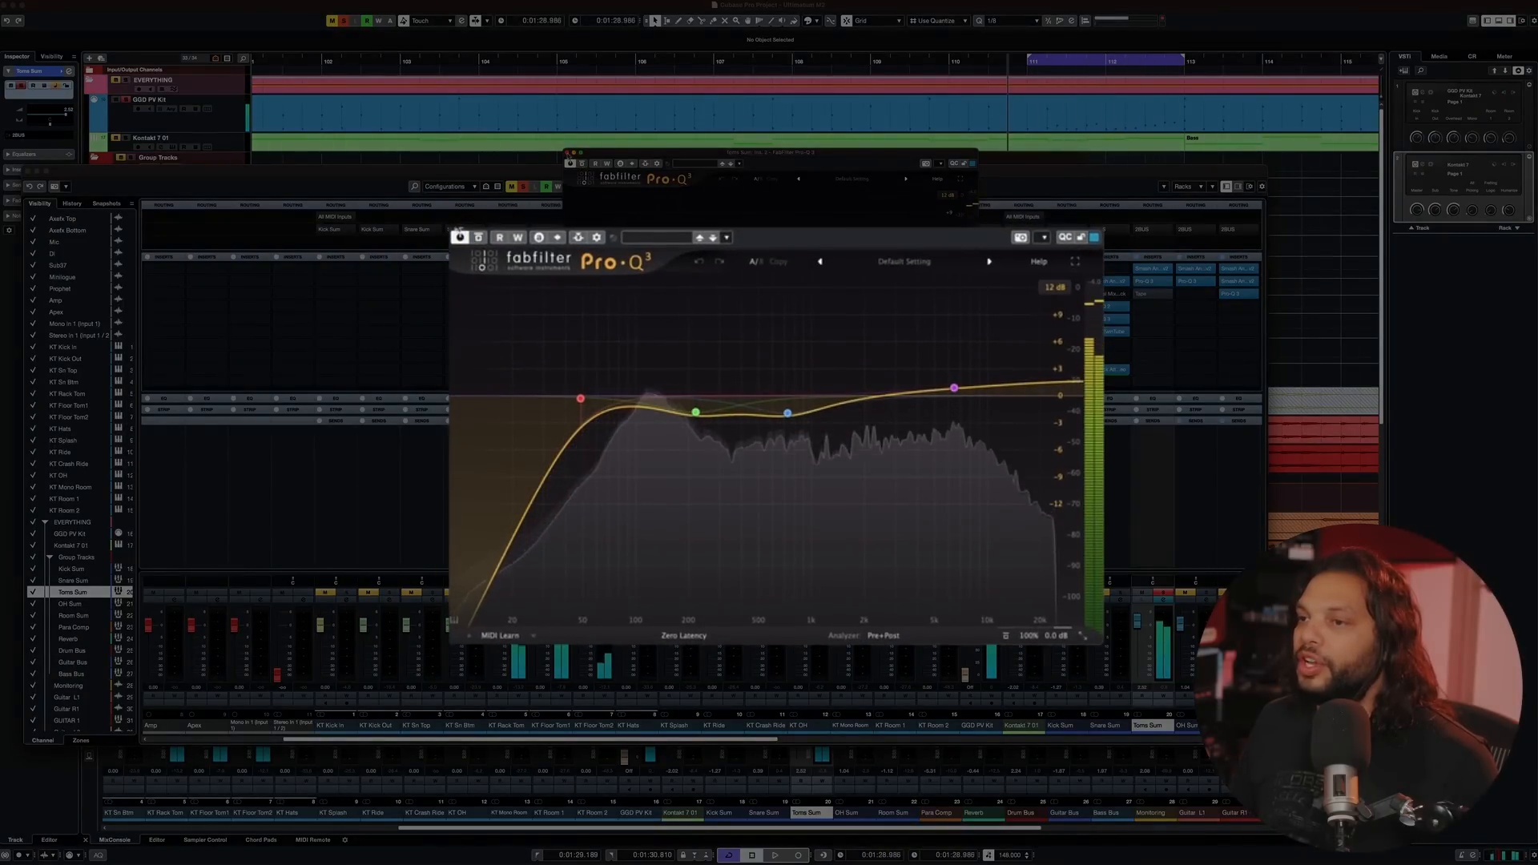
pyautogui.moveTo(797, 417)
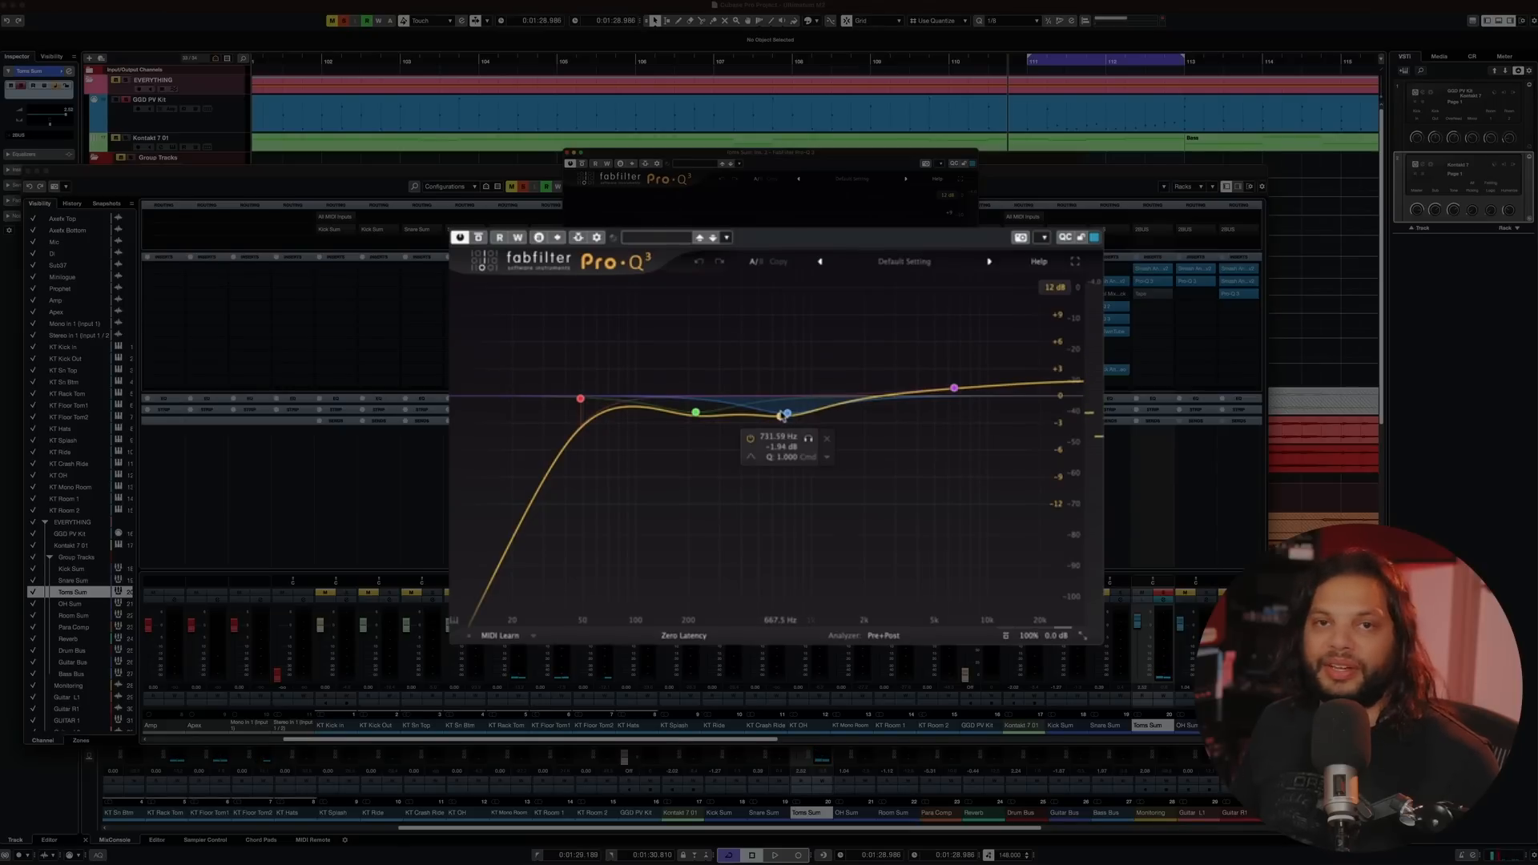
pyautogui.moveTo(703, 417)
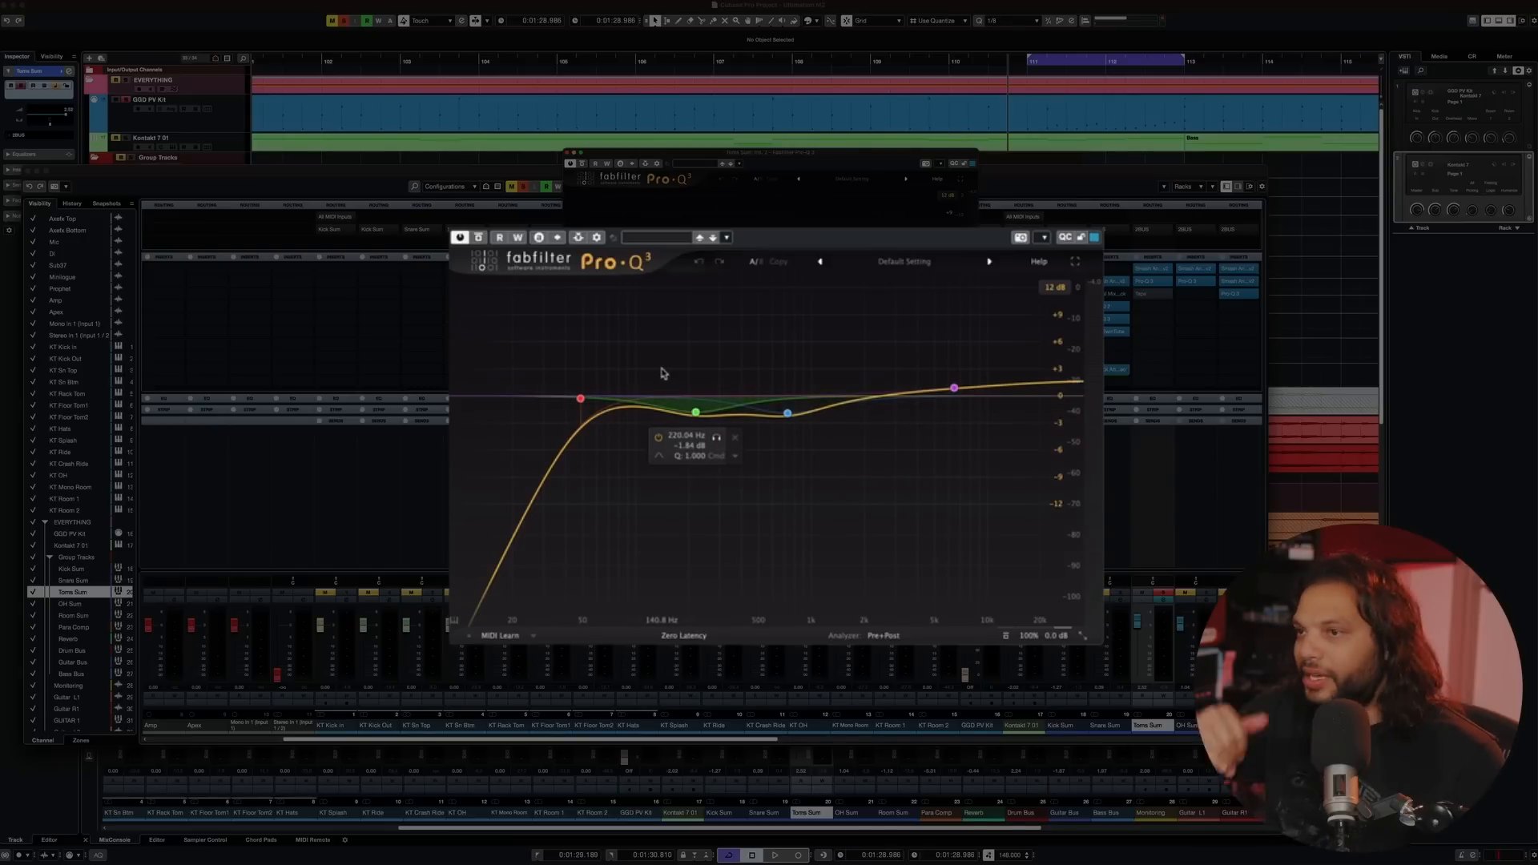
pyautogui.moveTo(955, 388)
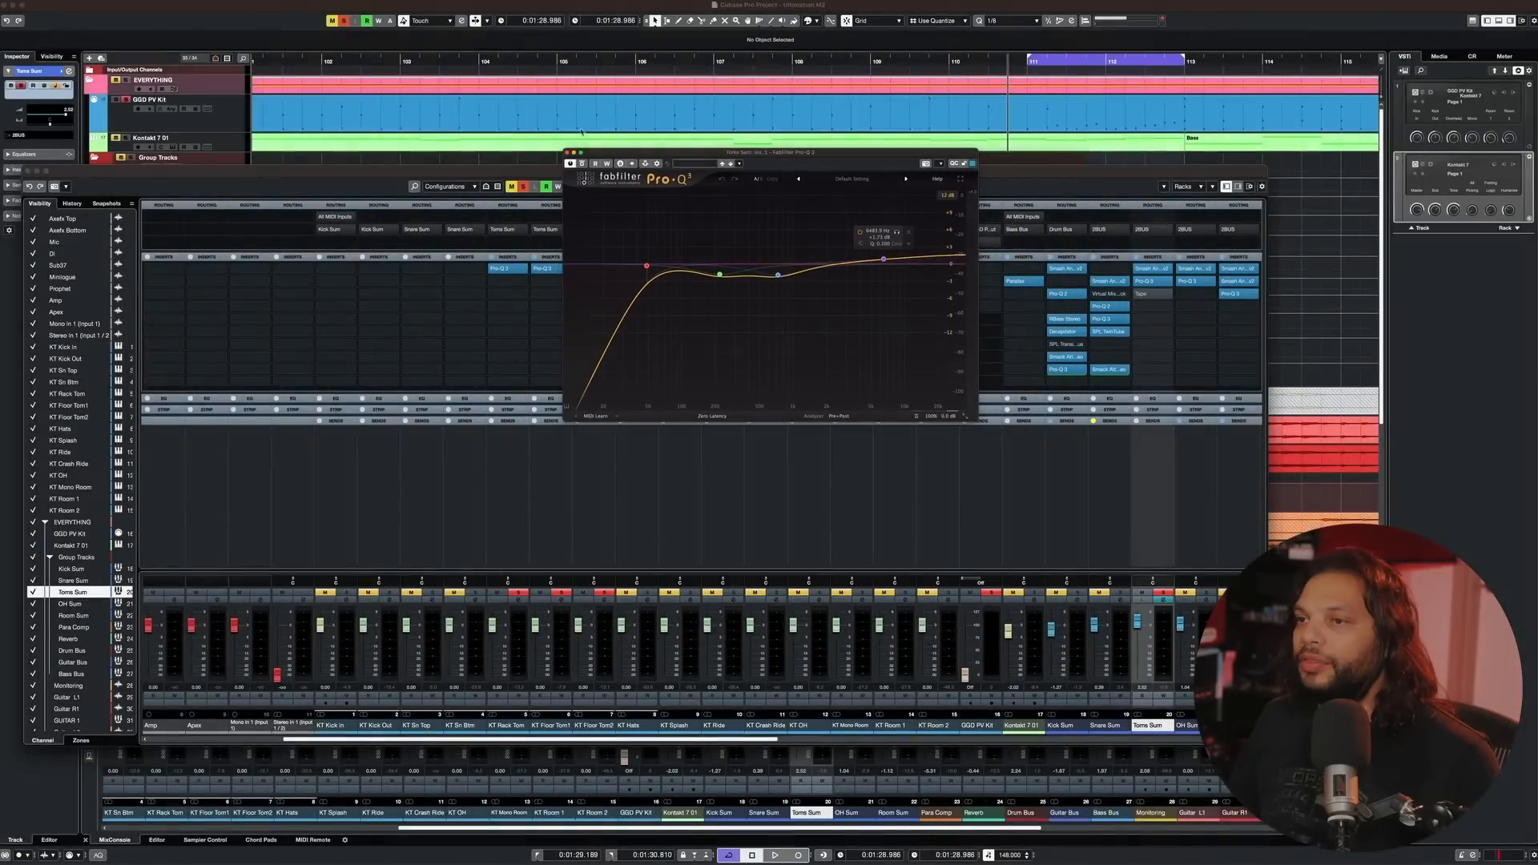
pyautogui.click(567, 153)
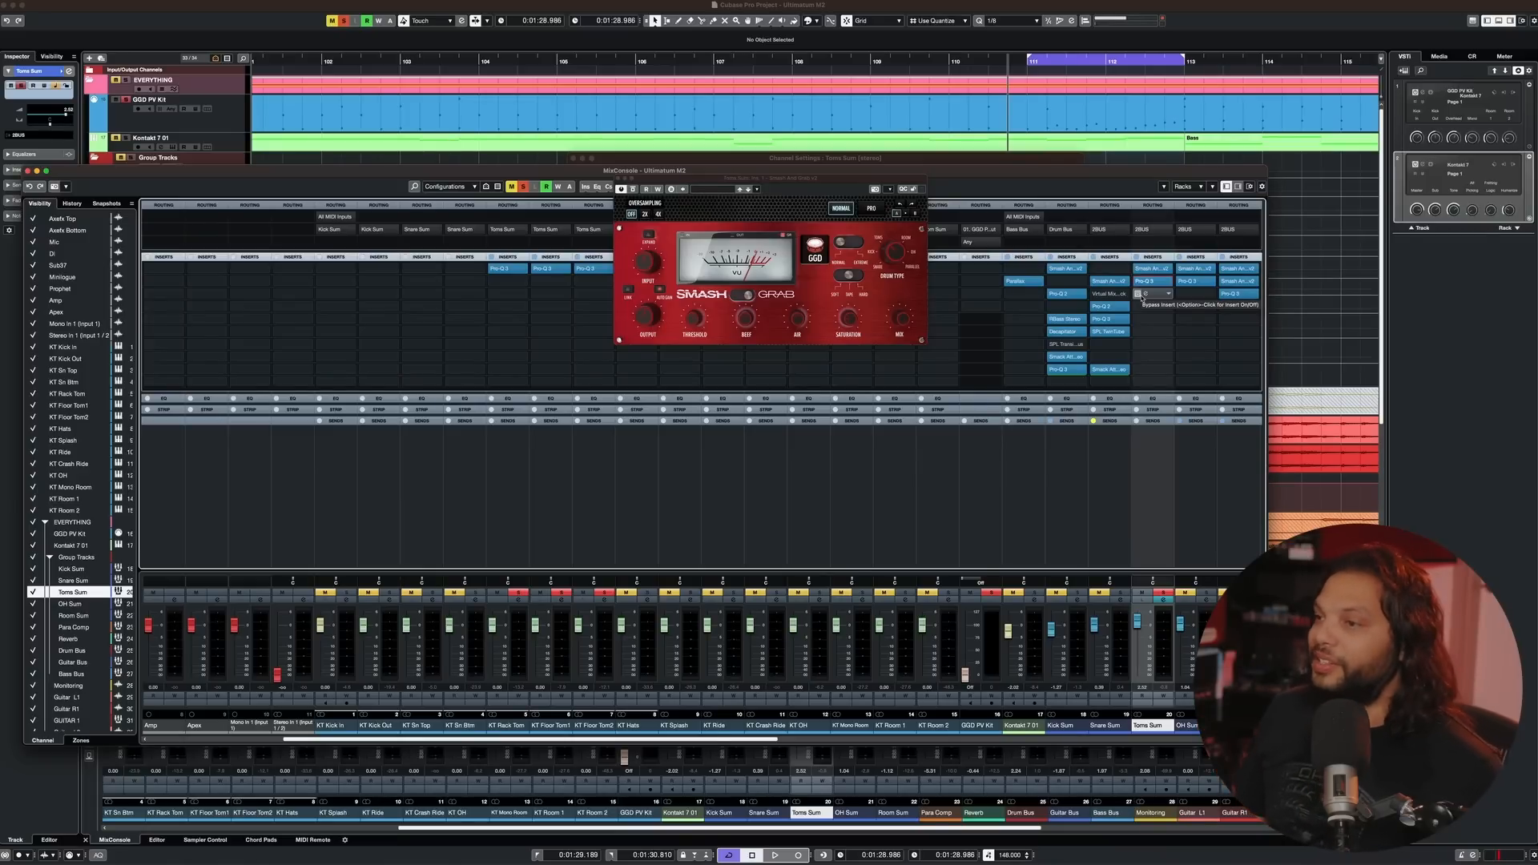
# - Enable and open Softube Tape on Toms Sum, play the toms through it, and close the plug-in
pyautogui.click(1137, 295)
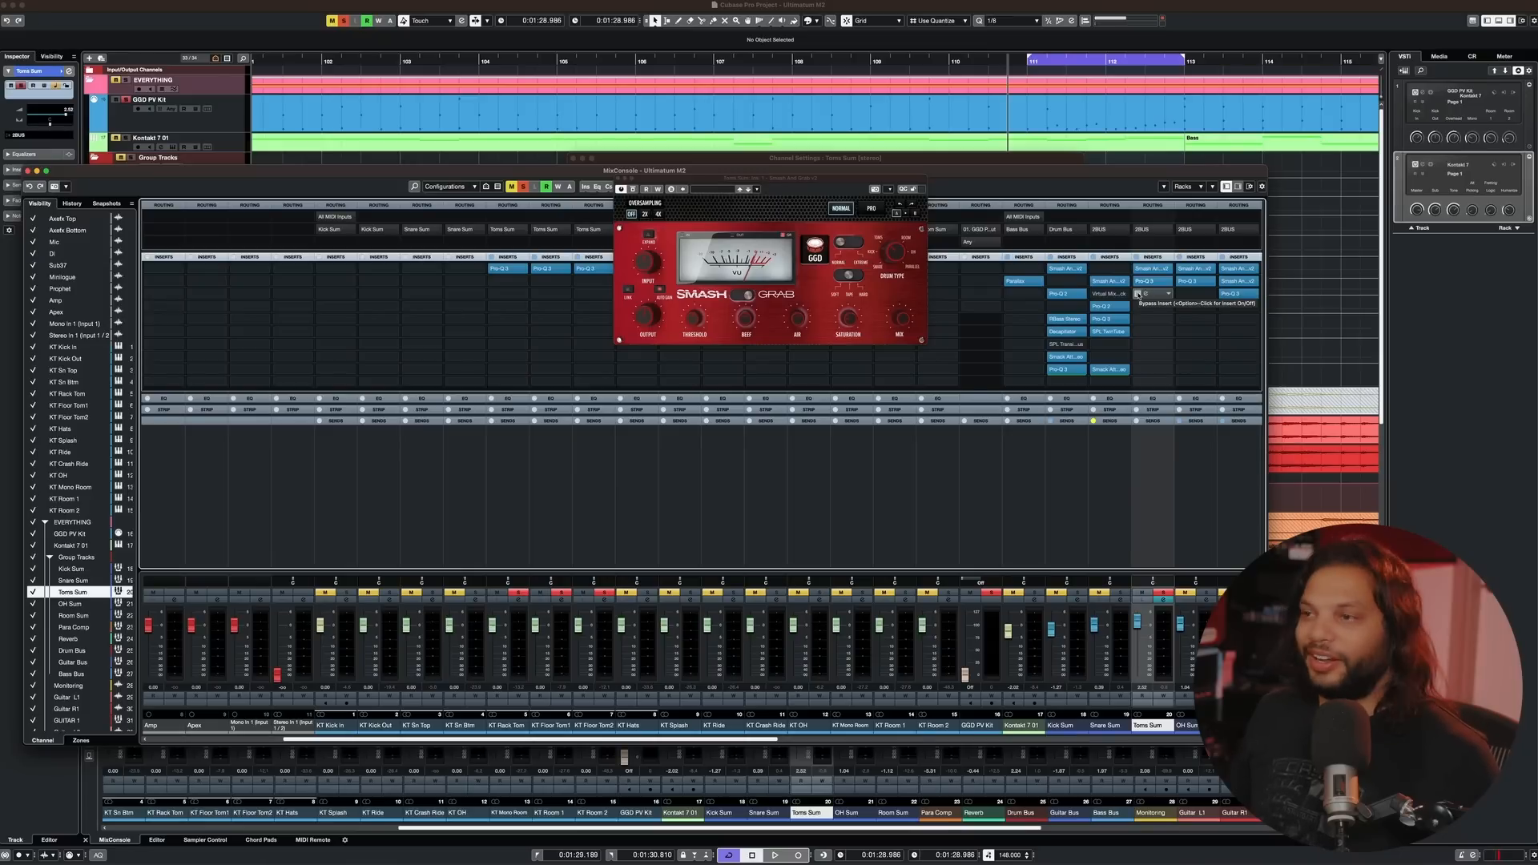
pyautogui.click(1154, 294)
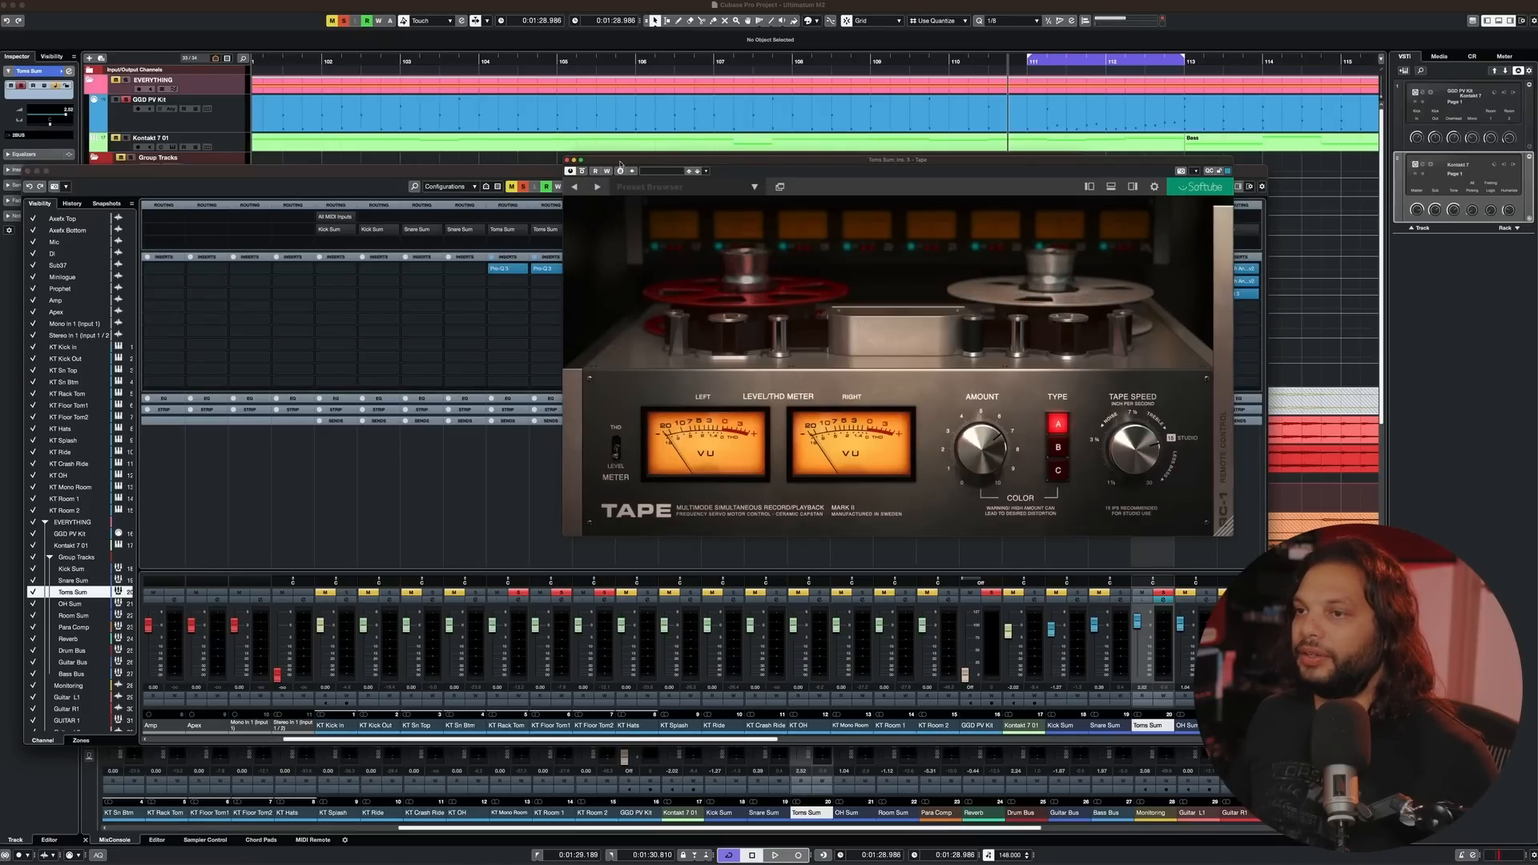
pyautogui.moveTo(620, 163); pyautogui.dragTo(633, 128)
pyautogui.press('space')
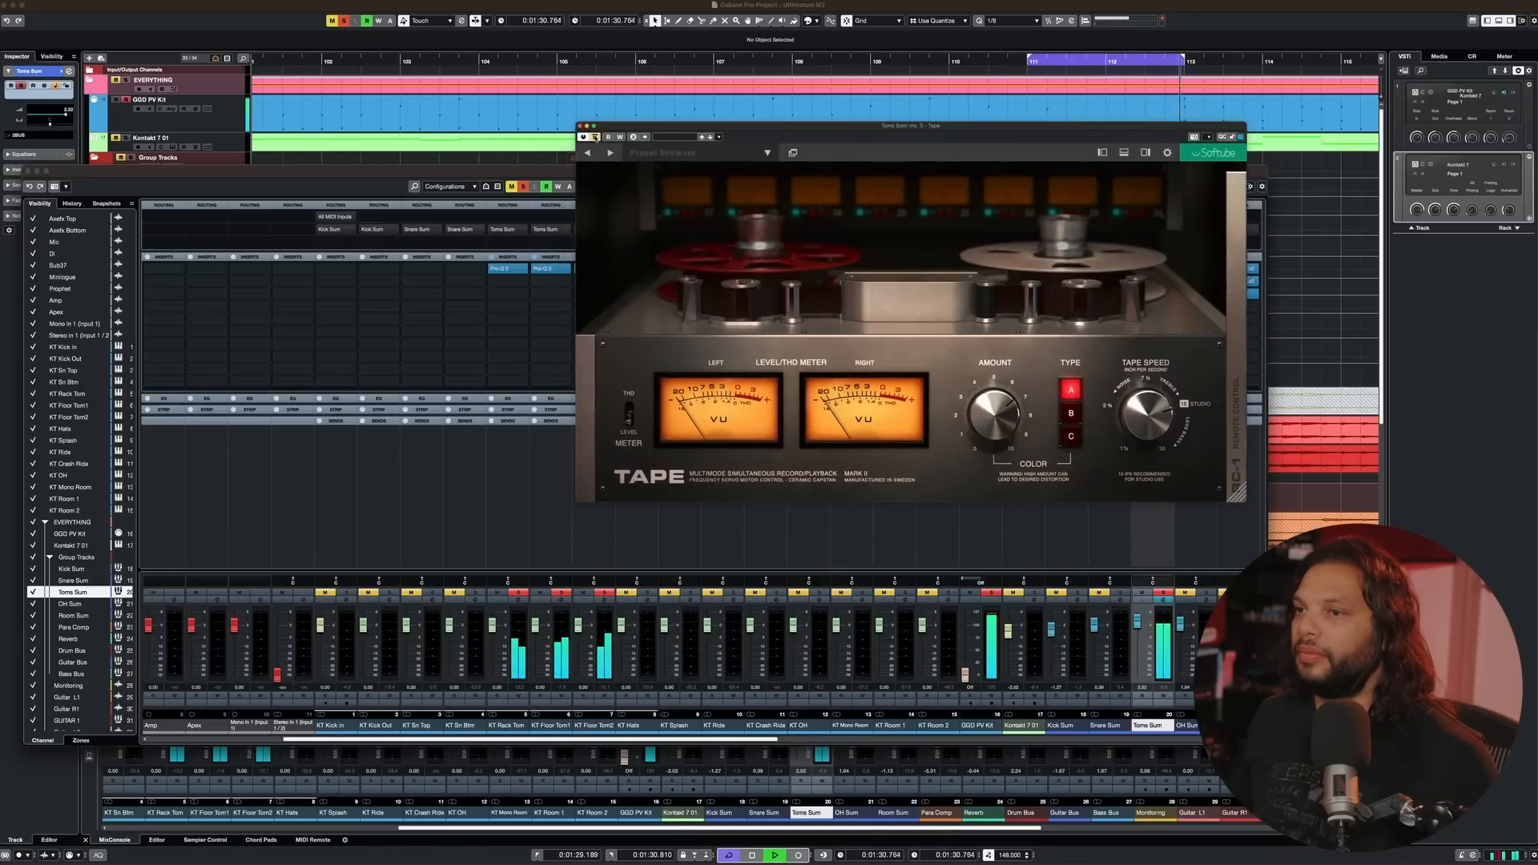
pyautogui.press('space')
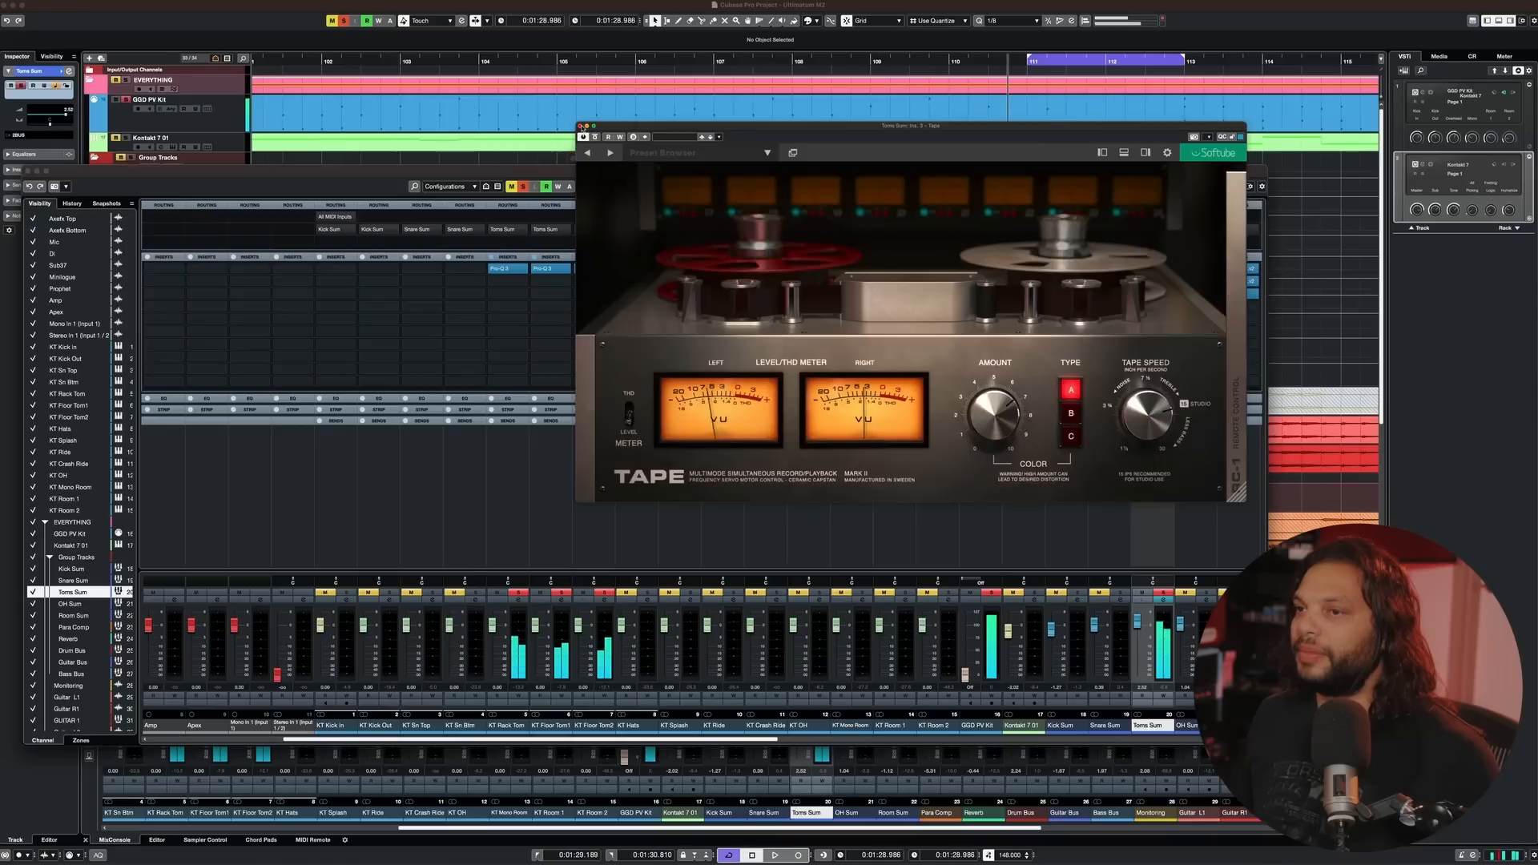
pyautogui.click(581, 127)
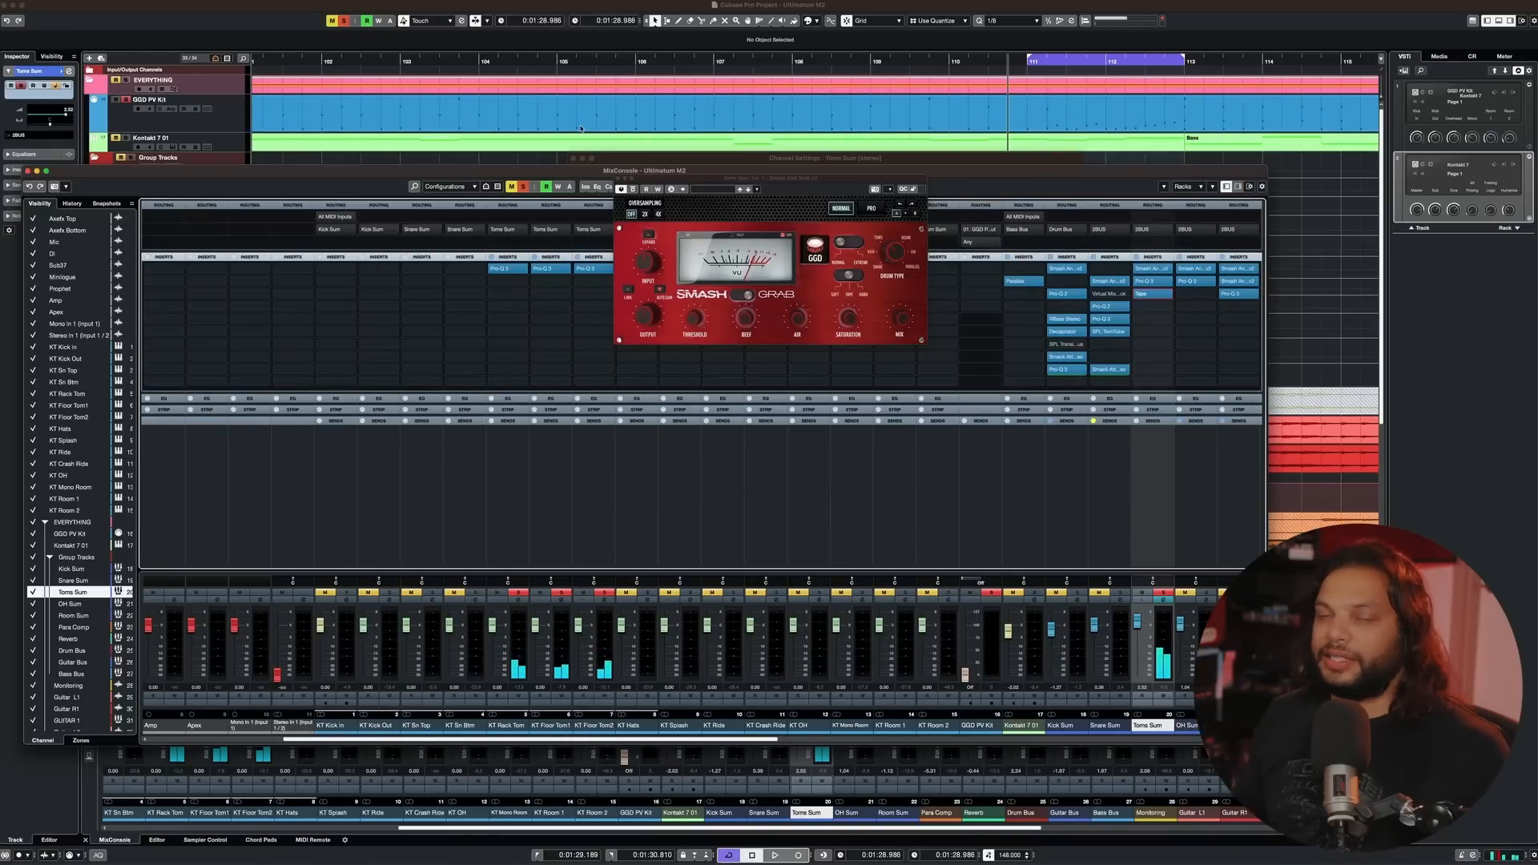
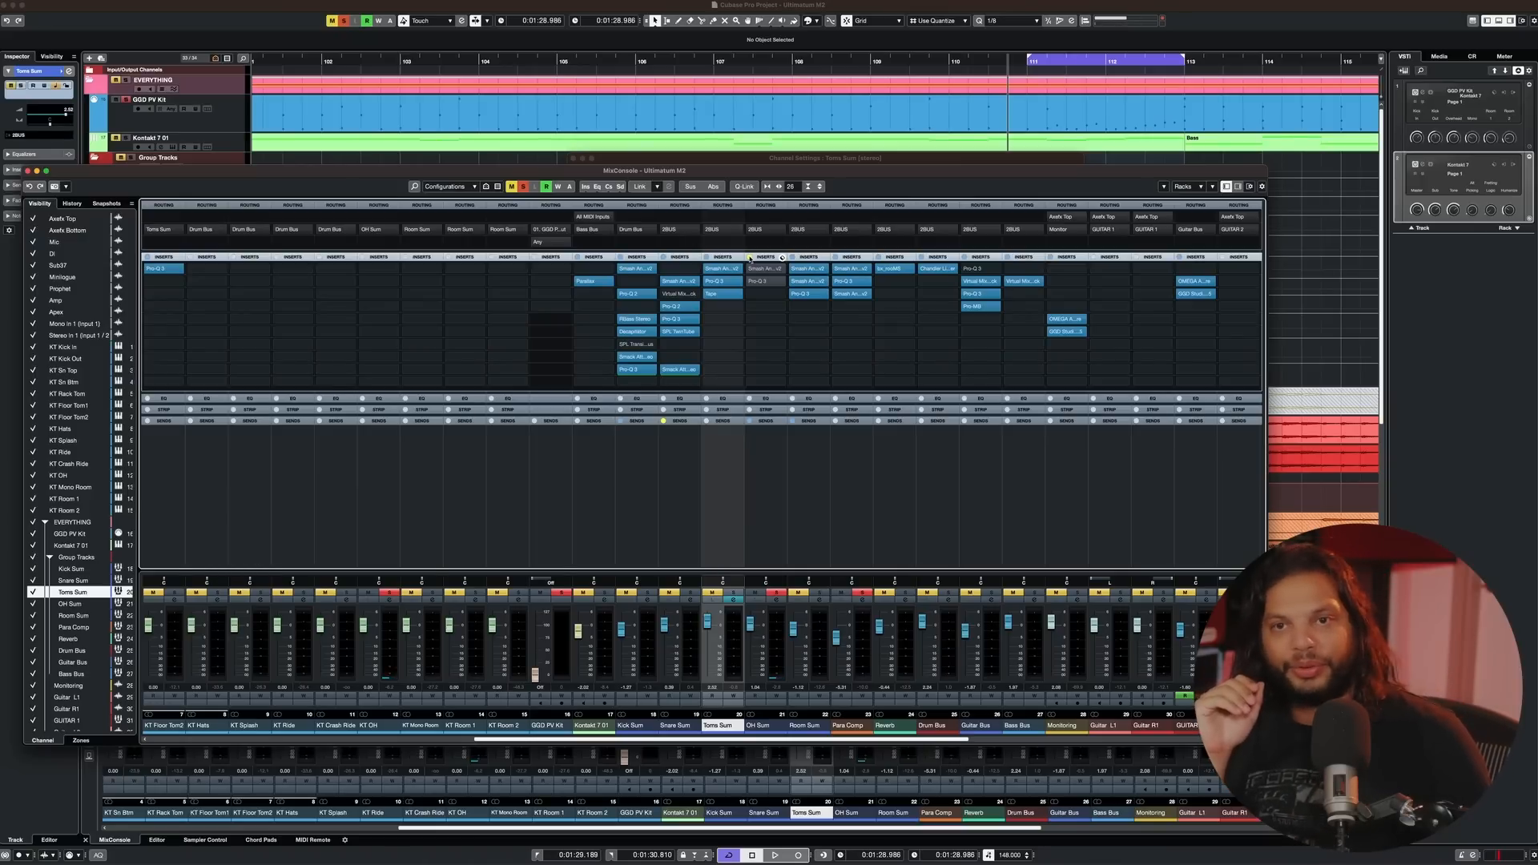
# - Play the soloed overheads, close the MixConsole window, and play them again from just before bar 105
pyautogui.press('space')
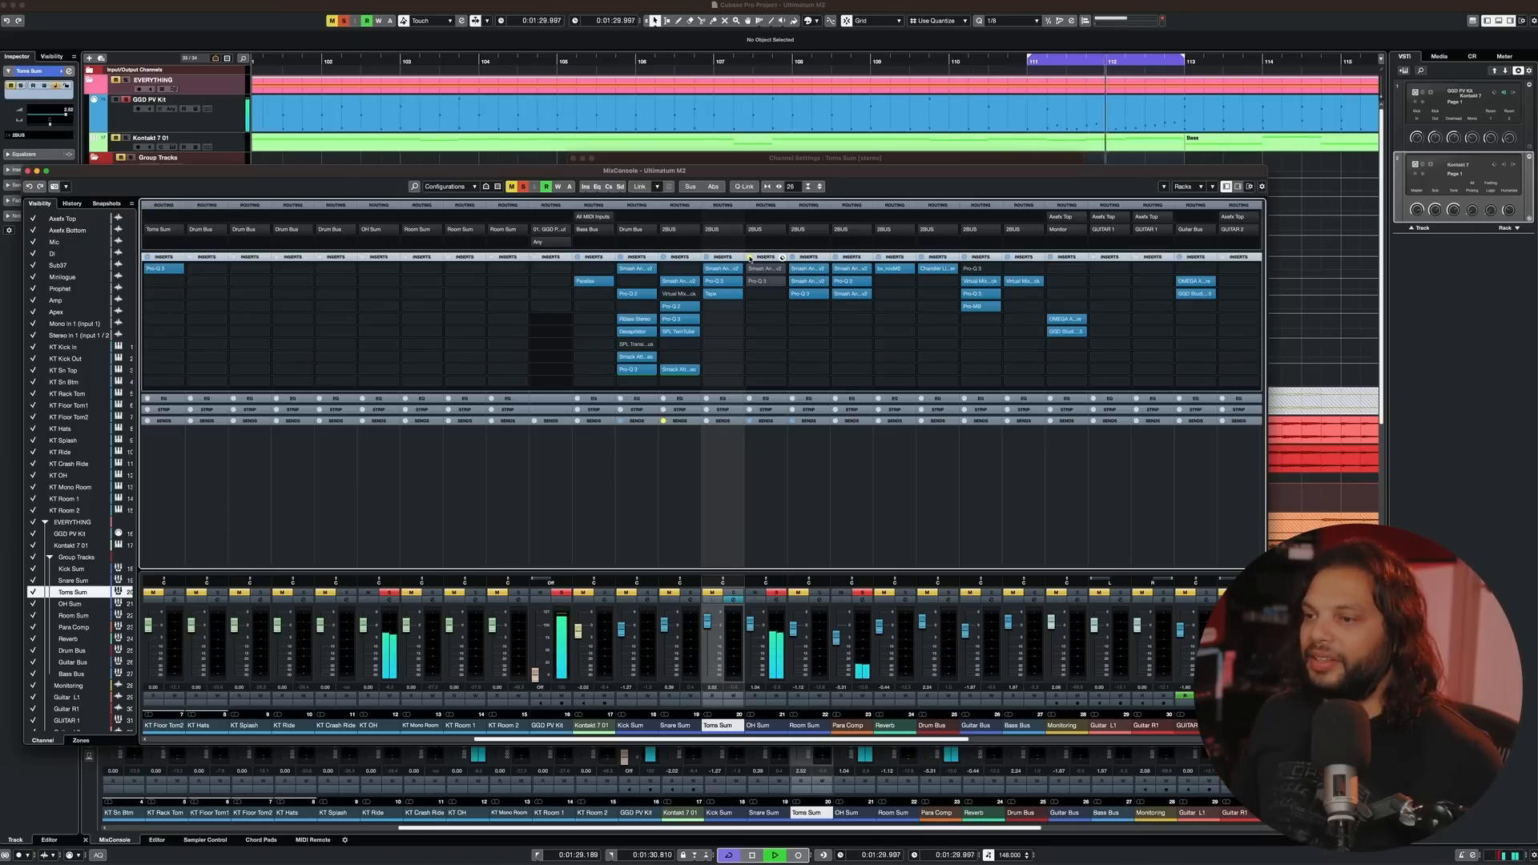
pyautogui.press('space')
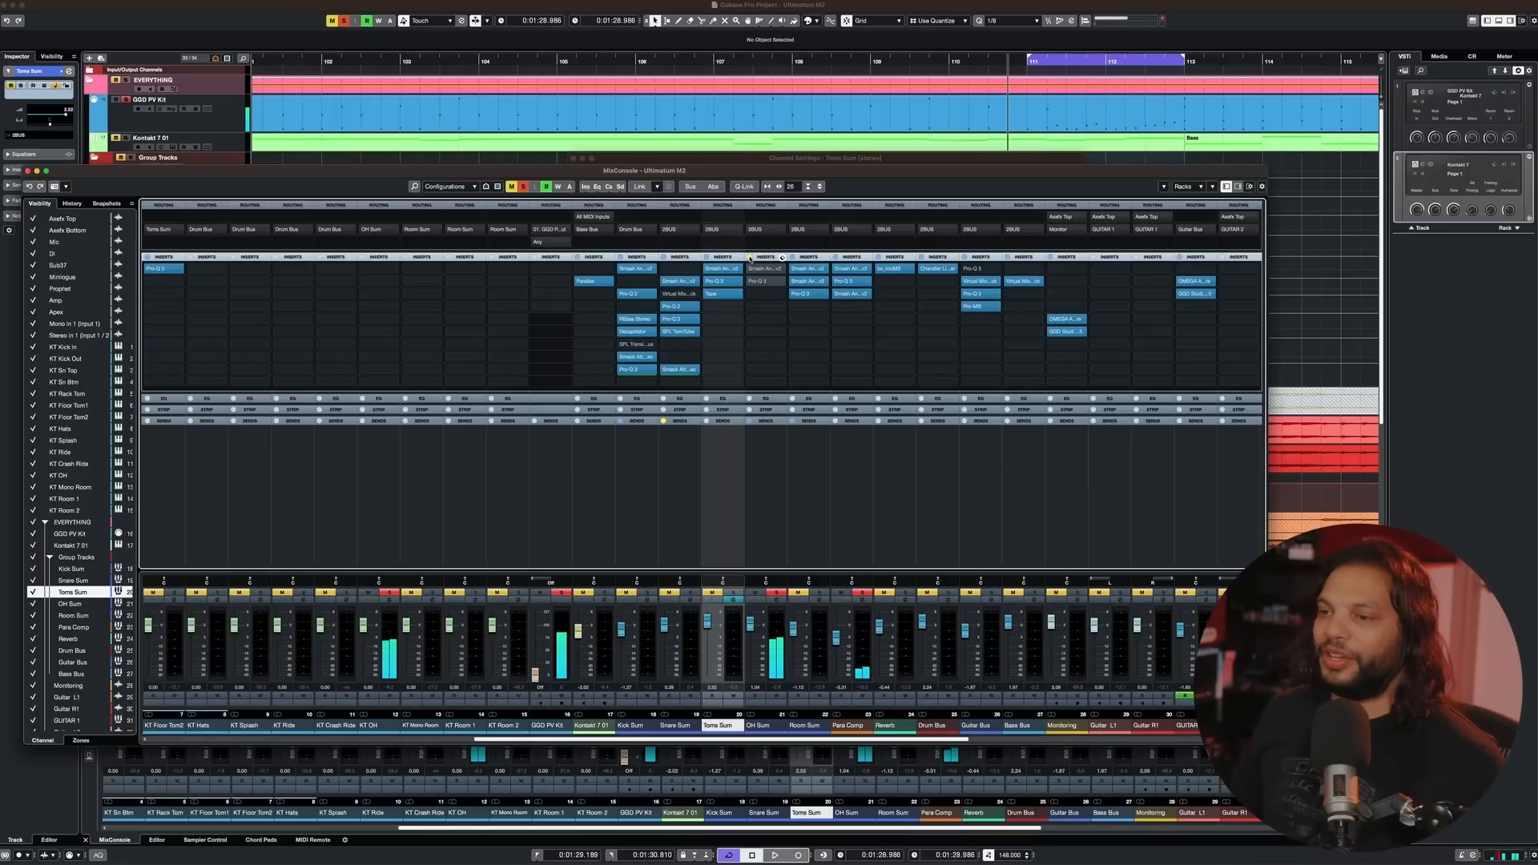
pyautogui.press('F3')
pyautogui.click(540, 61)
pyautogui.press('space')
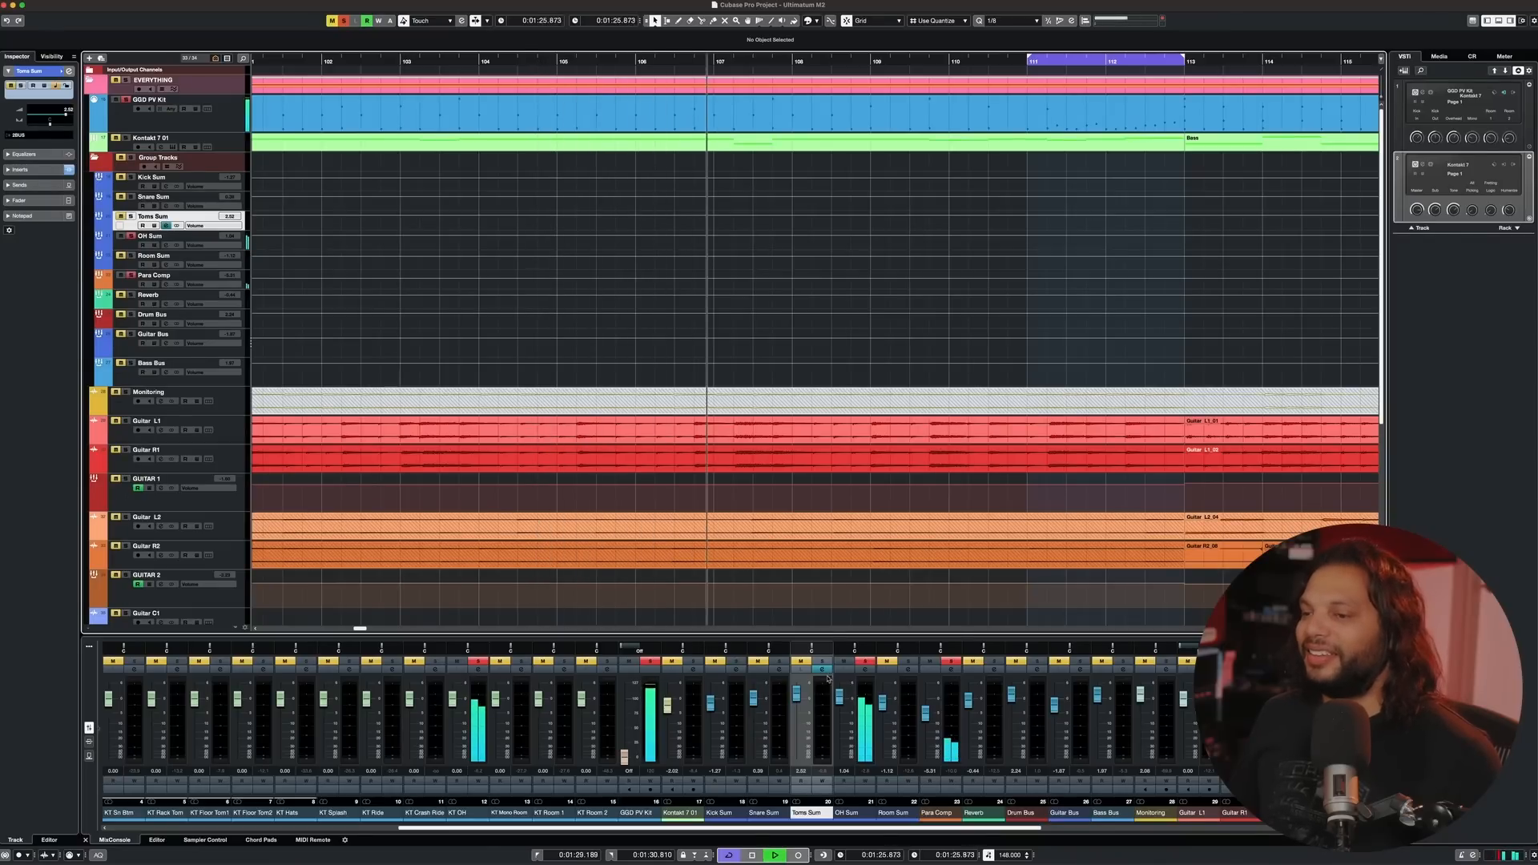
pyautogui.press('space')
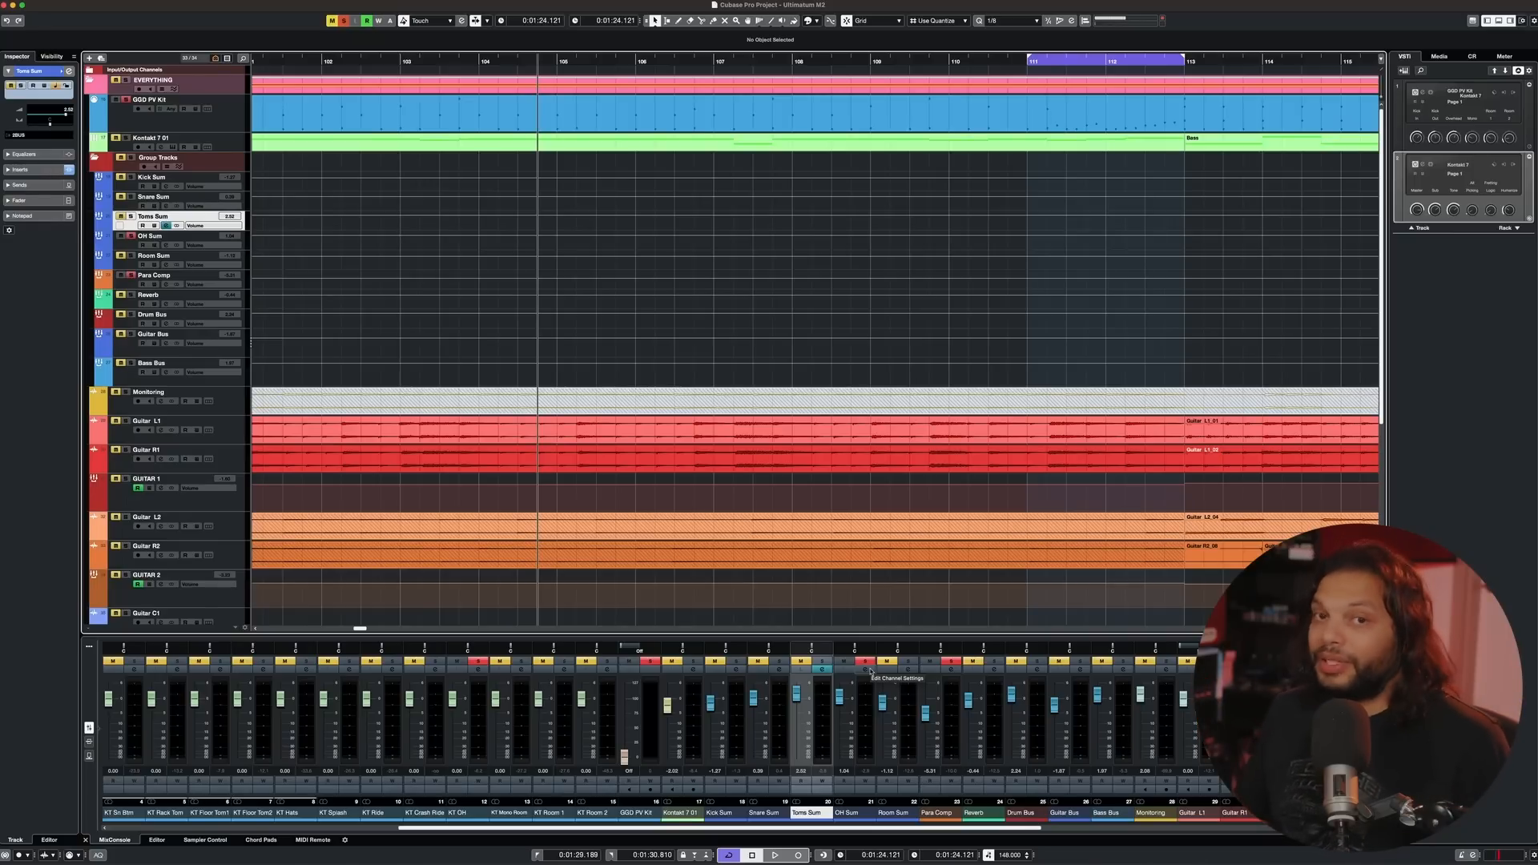
# - Open the GGD PV Kit instrument, show the Overheads/Mono and Rooms pages of its Cymbal Mixer settings, and close it
pyautogui.click(144, 114)
pyautogui.press('e')
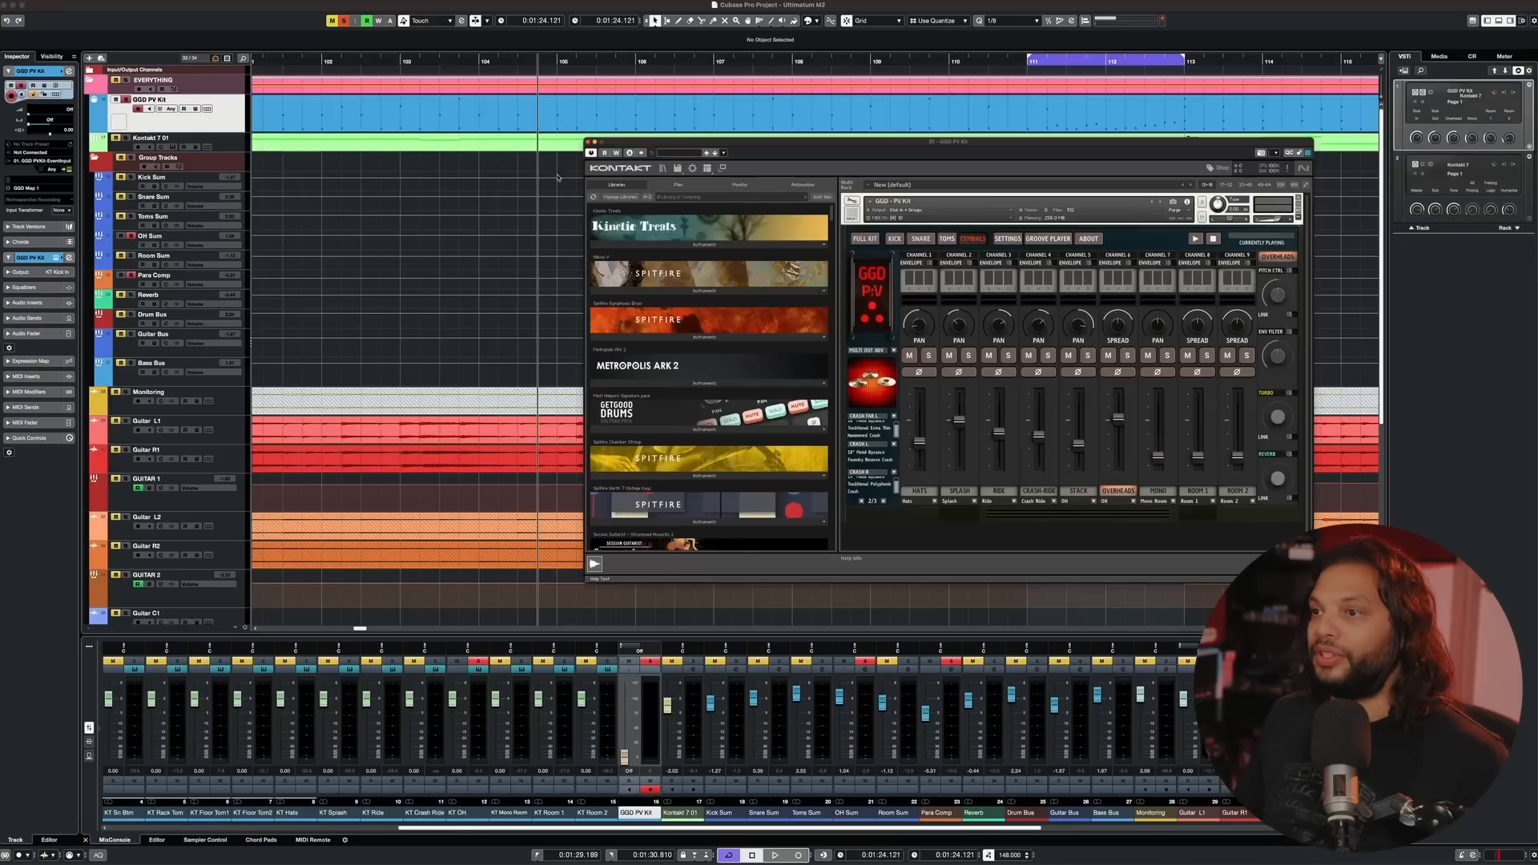
pyautogui.click(1008, 237)
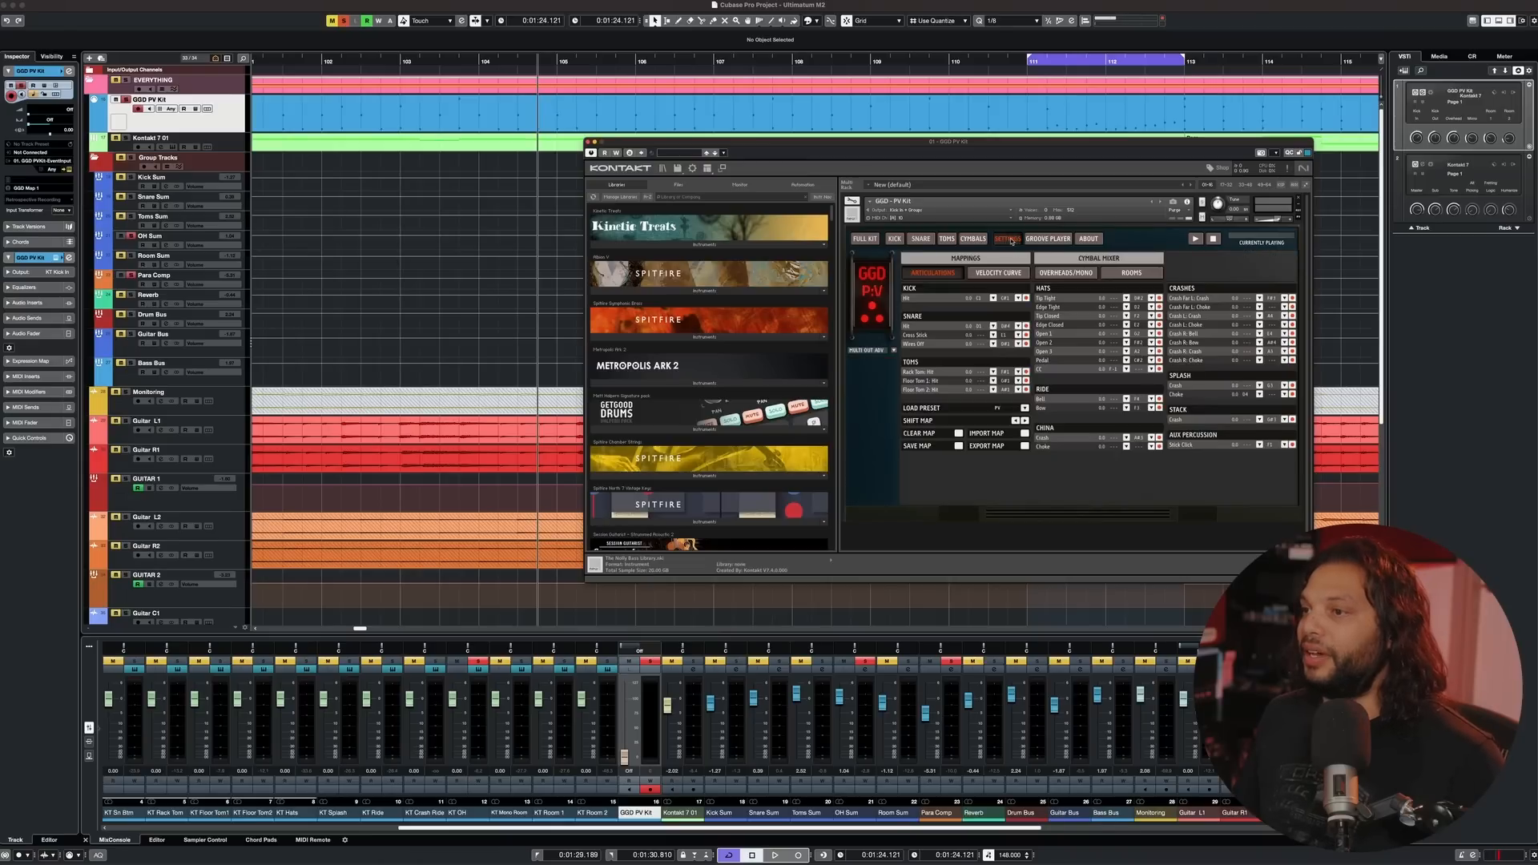
pyautogui.click(1066, 273)
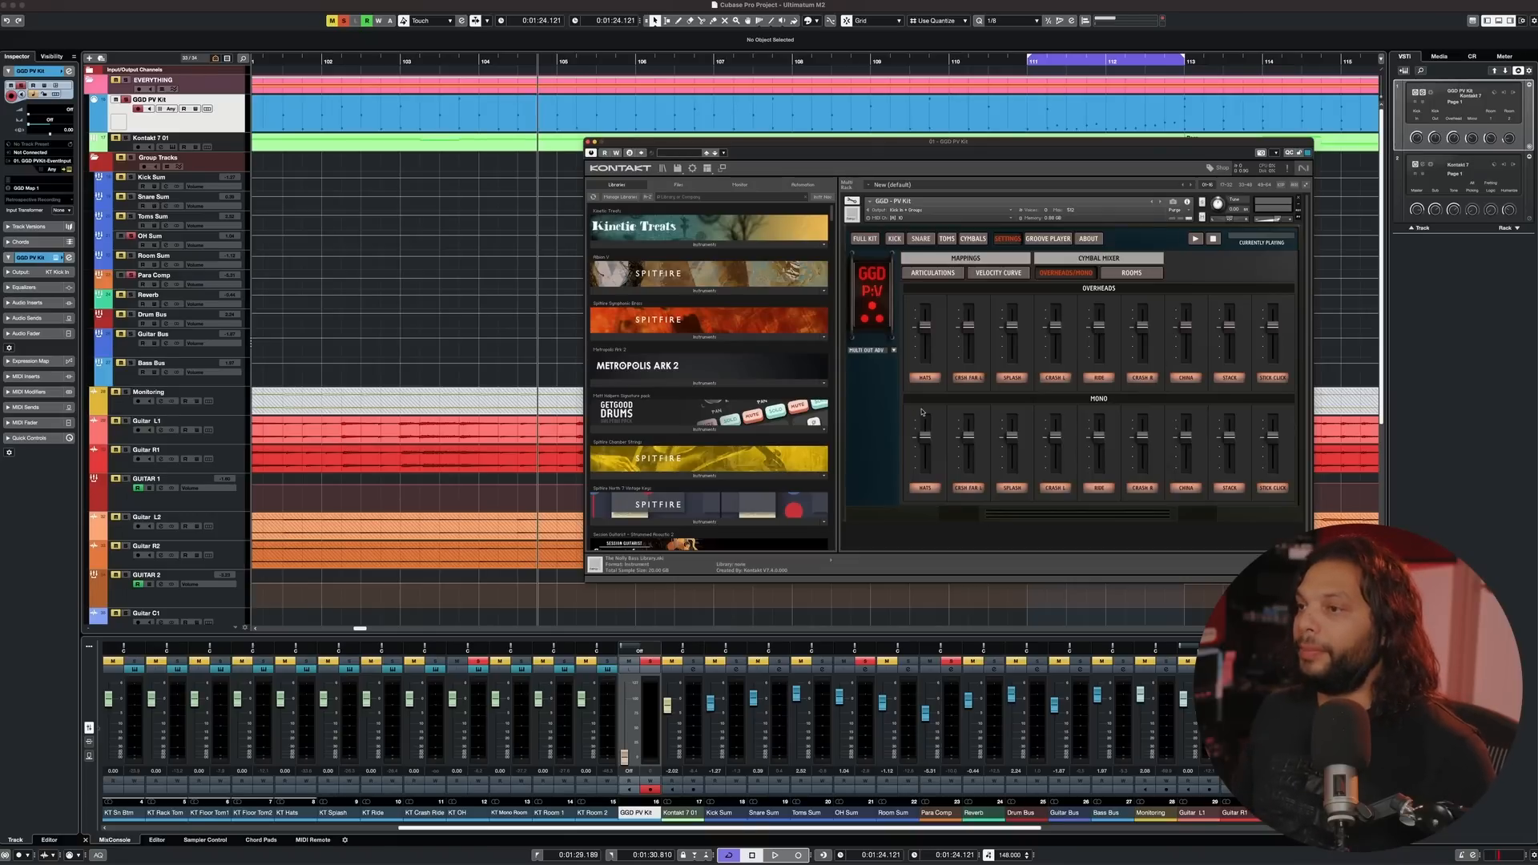
pyautogui.click(1149, 275)
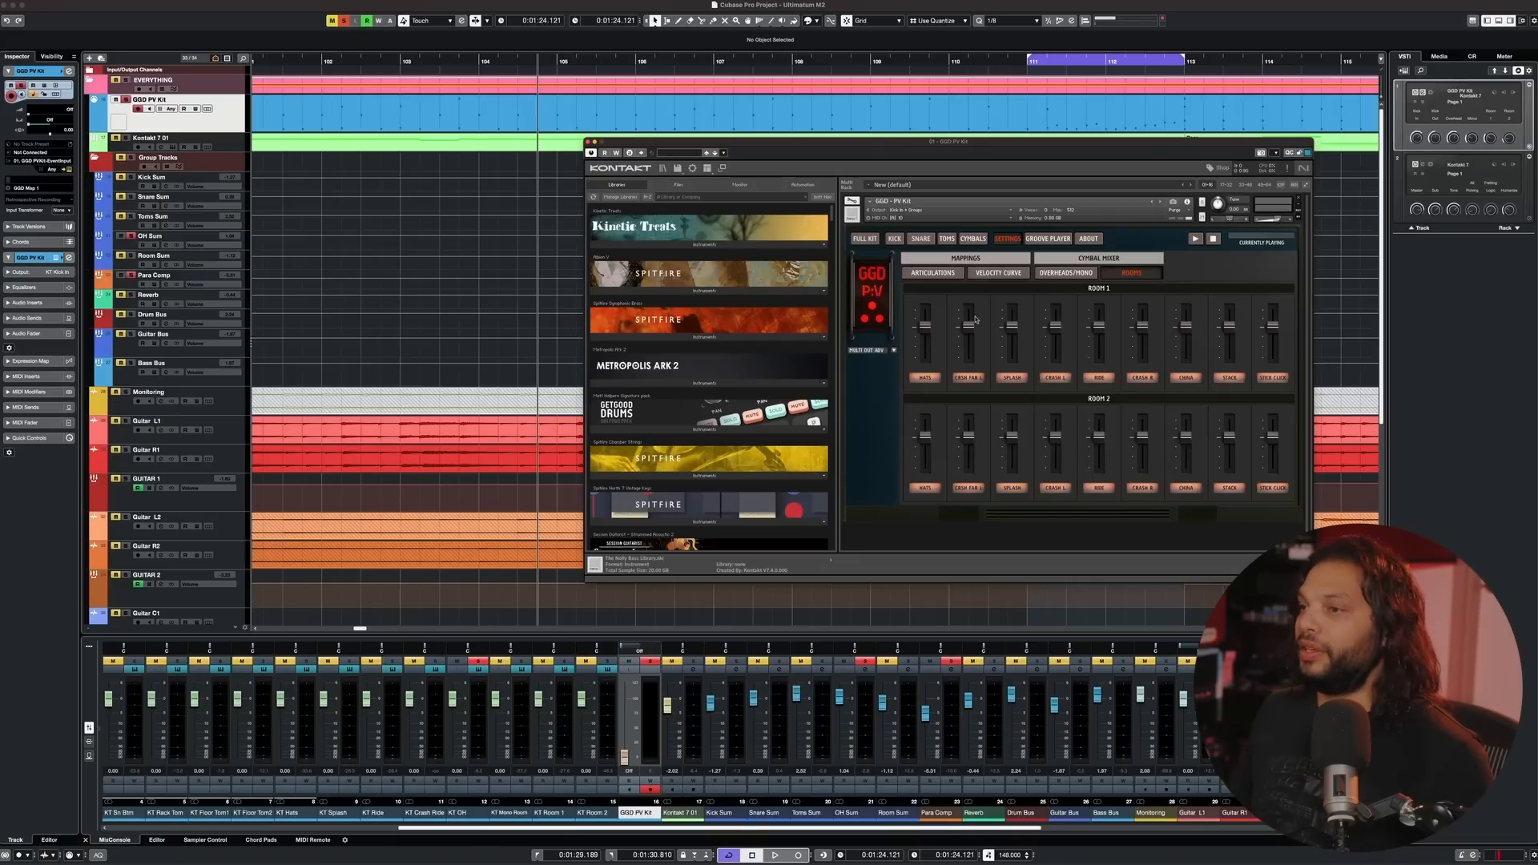
pyautogui.click(1062, 274)
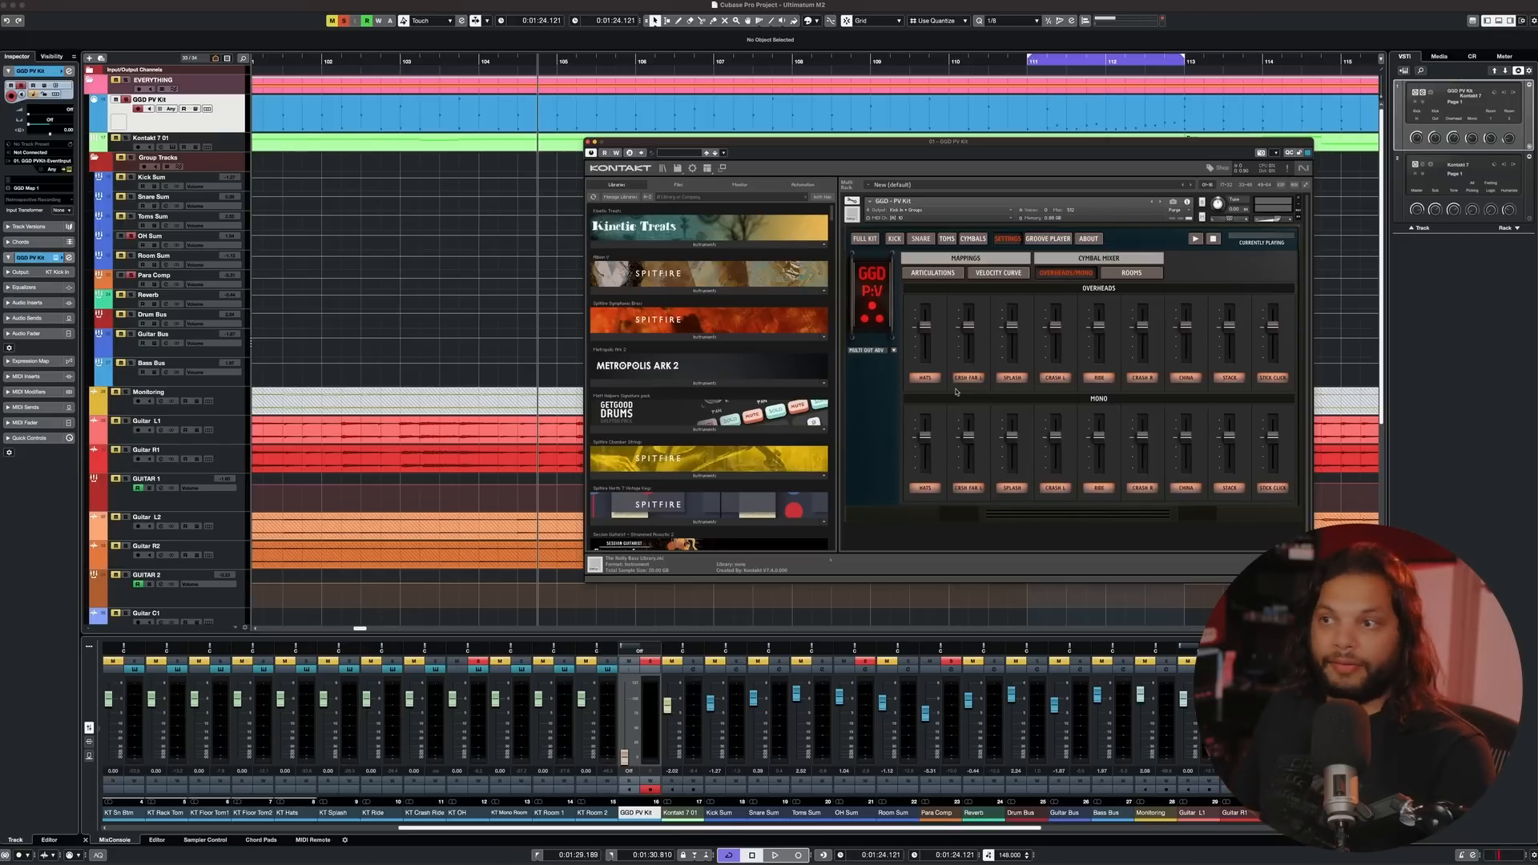
pyautogui.click(1129, 274)
pyautogui.click(1077, 276)
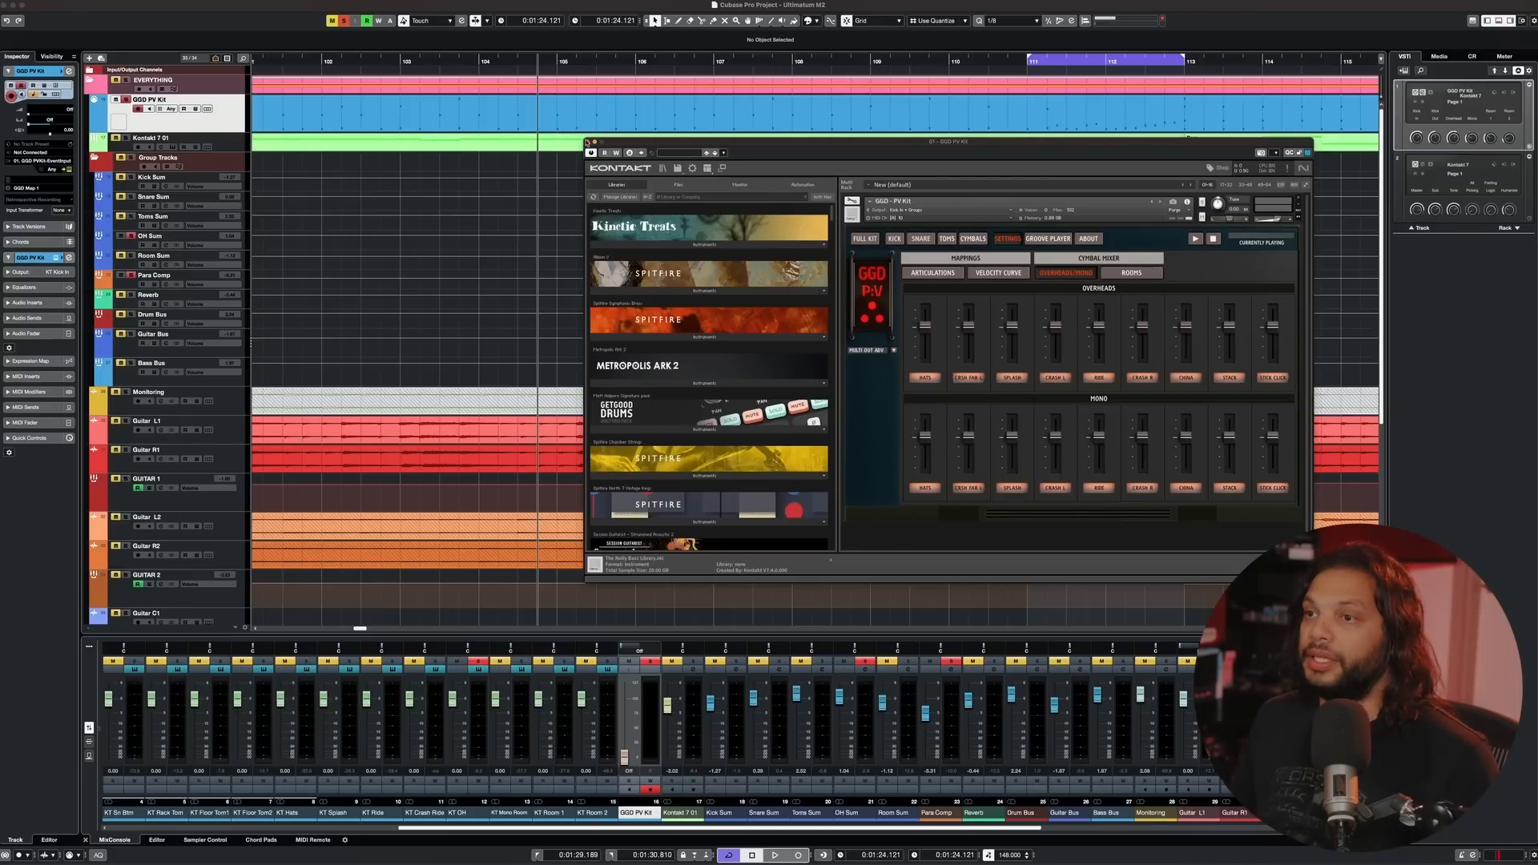
pyautogui.click(587, 141)
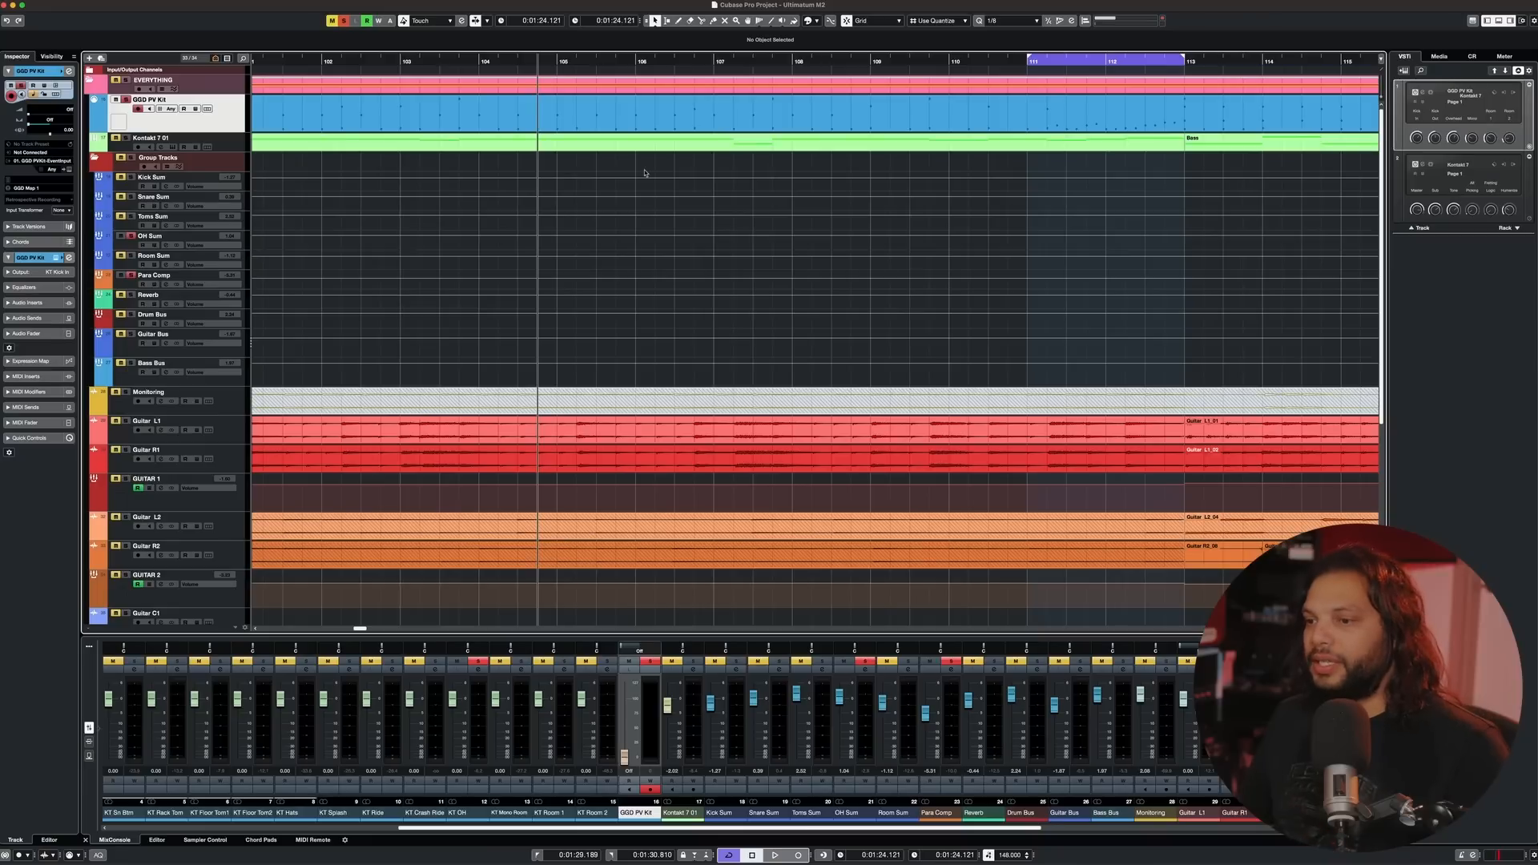
# - Toggle the solo on OH Sum off and on, and play the overheads with their inserts bypassed
pyautogui.click(867, 663)
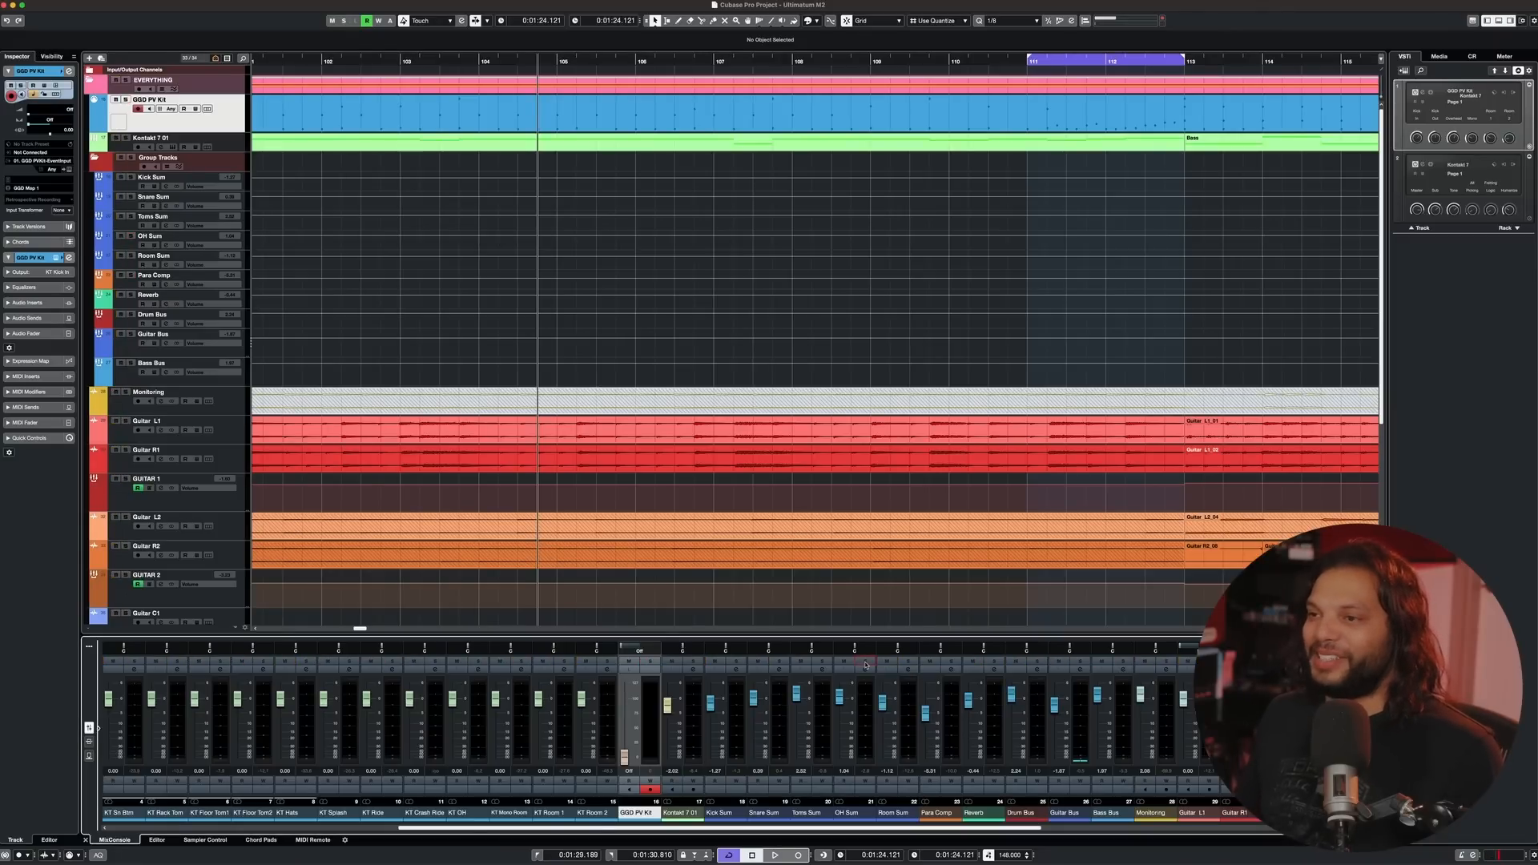
pyautogui.click(866, 663)
pyautogui.press('space')
pyautogui.press('space')
# - Enable and open Smash And Grab on OH Sum, compare it bypassed and active during playback, inspect Air and Beef, and close it
pyautogui.click(867, 672)
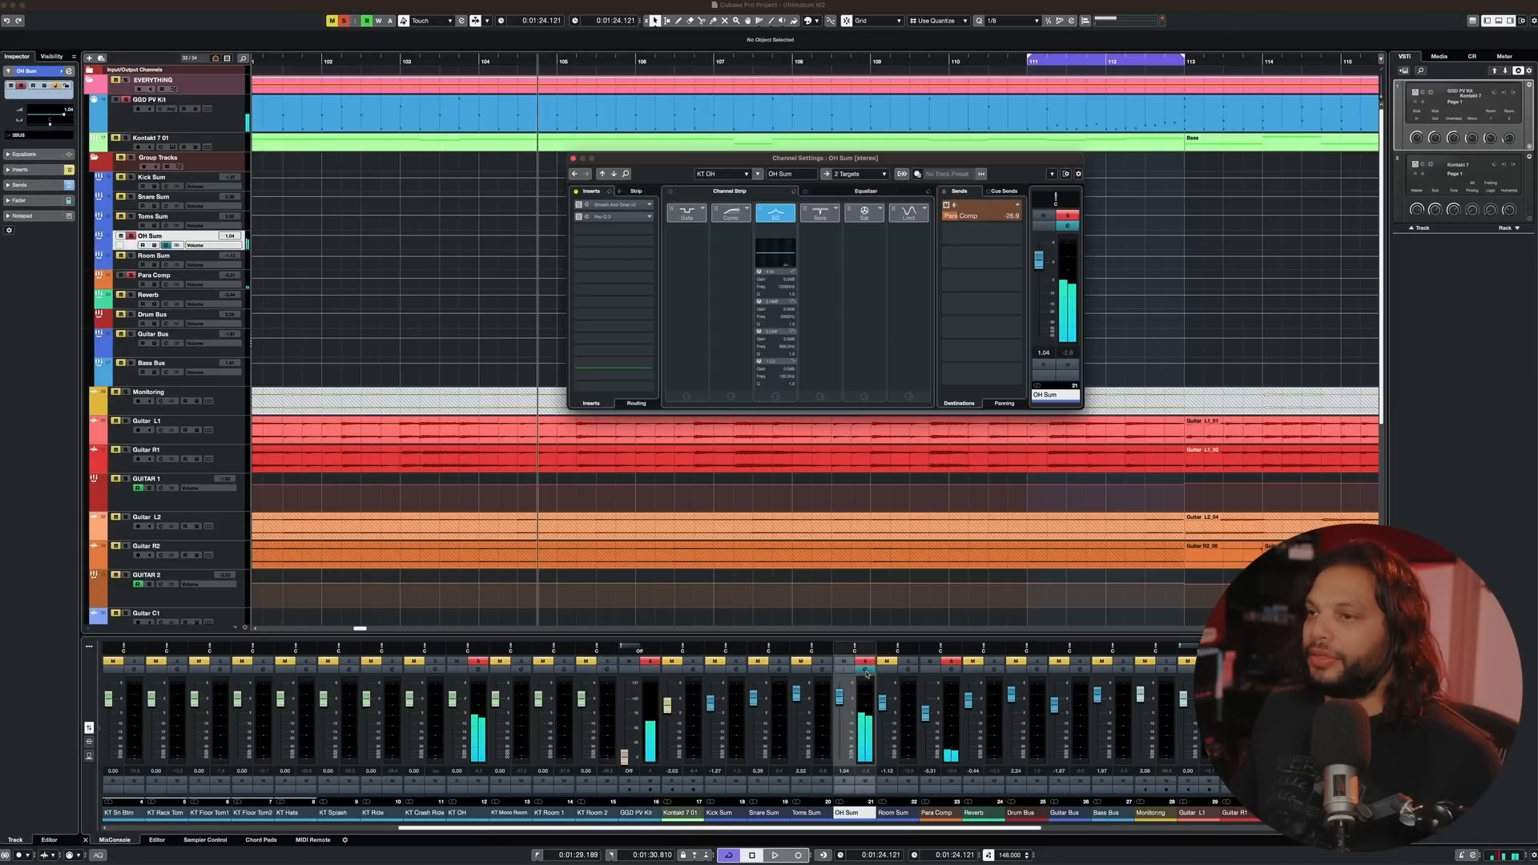
pyautogui.click(577, 206)
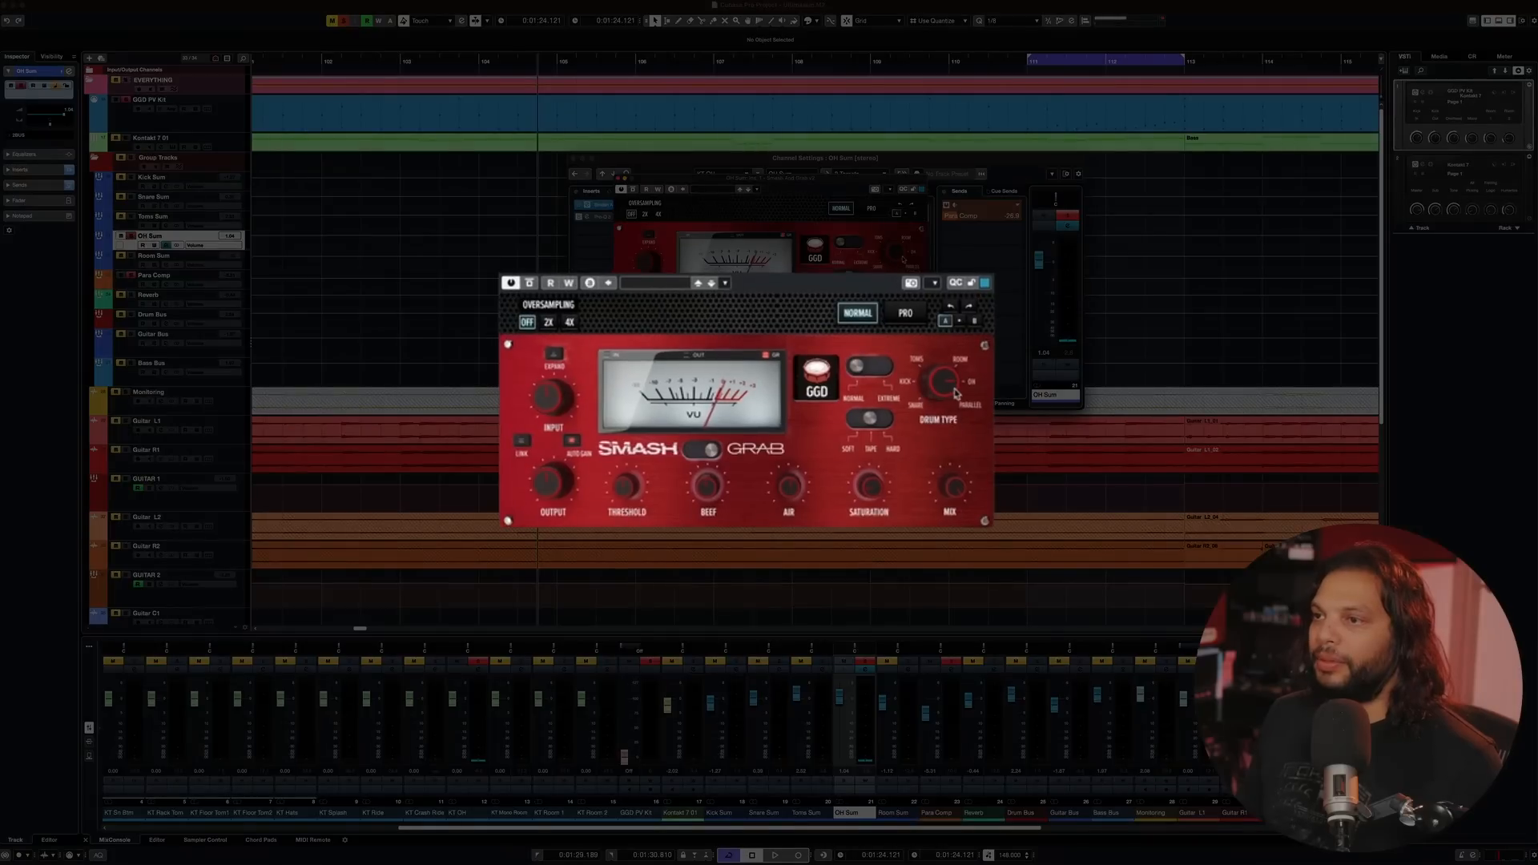
pyautogui.press('space')
pyautogui.press('space')
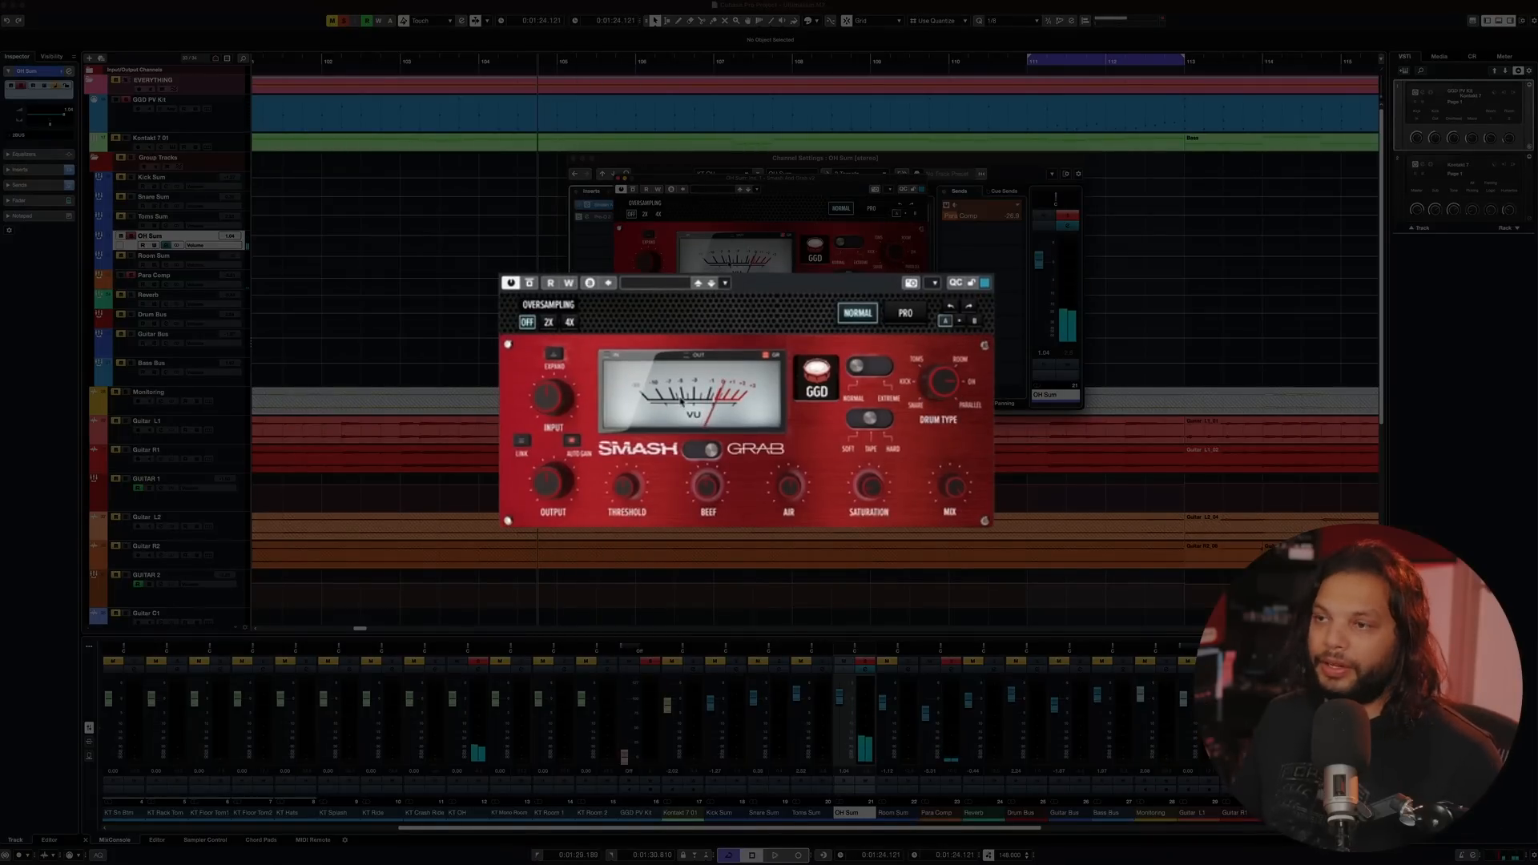
pyautogui.press('space')
pyautogui.click(529, 283)
pyautogui.click(529, 284)
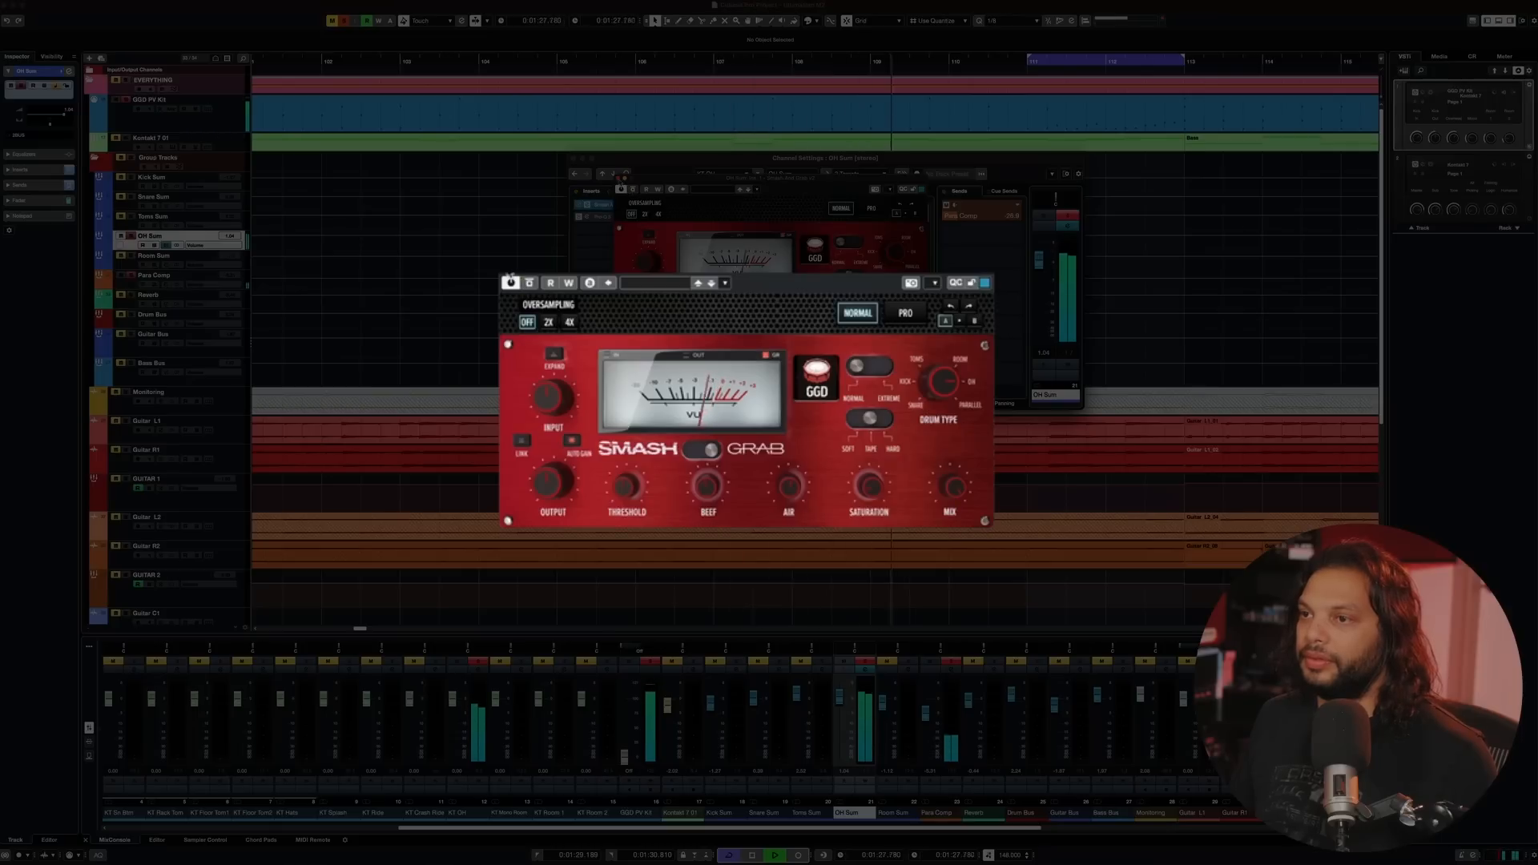
pyautogui.moveTo(796, 492)
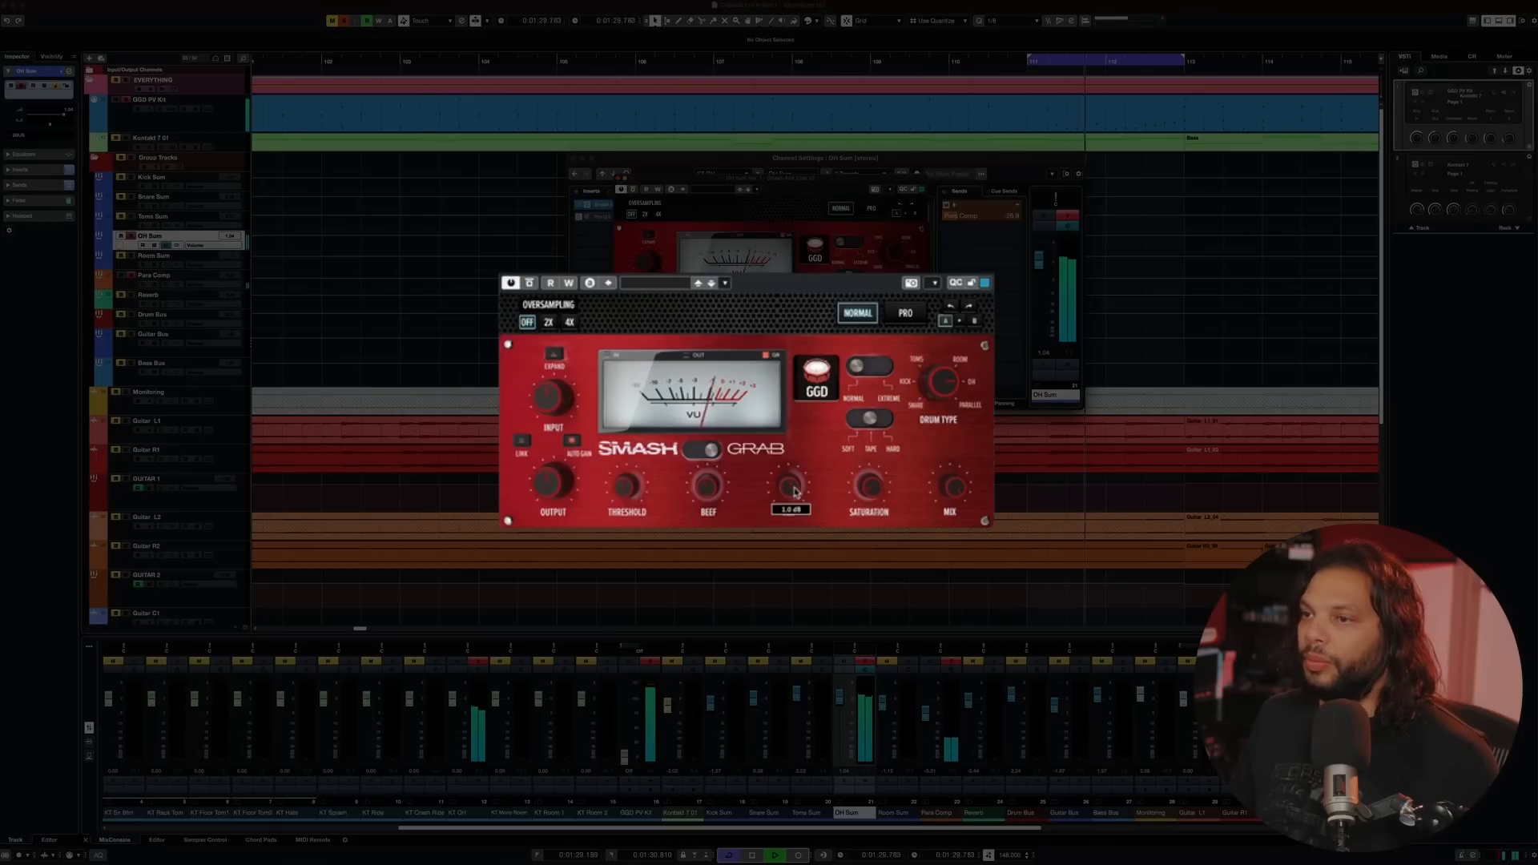
pyautogui.moveTo(709, 492)
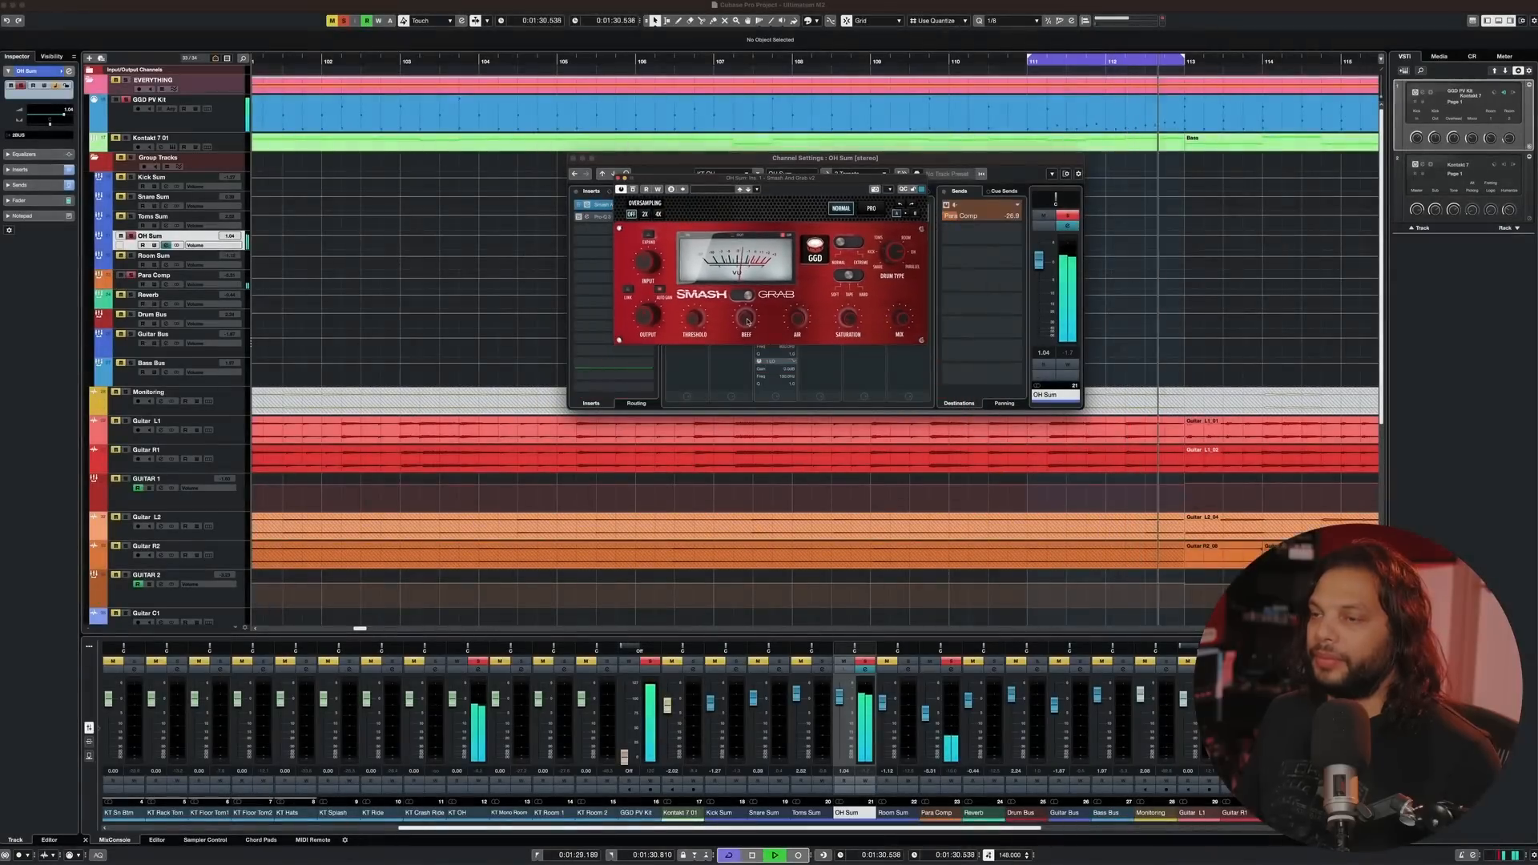
pyautogui.press('space')
pyautogui.click(600, 205)
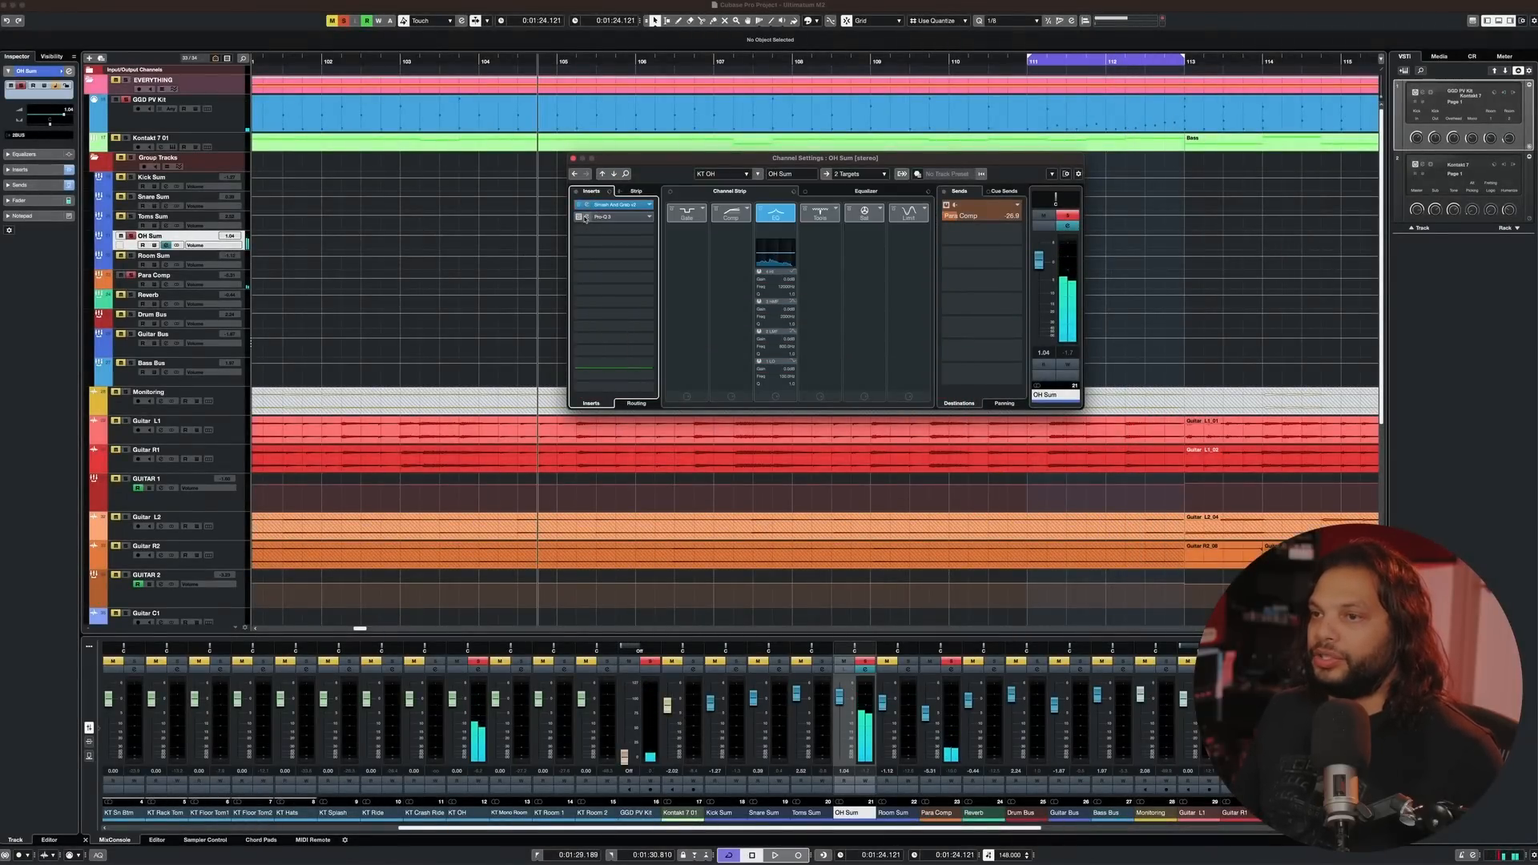
# - Enable and open Pro-Q 3 on OH Sum, play the overheads through it, inspect its EQ bands, and close it
pyautogui.click(616, 218)
pyautogui.press('space')
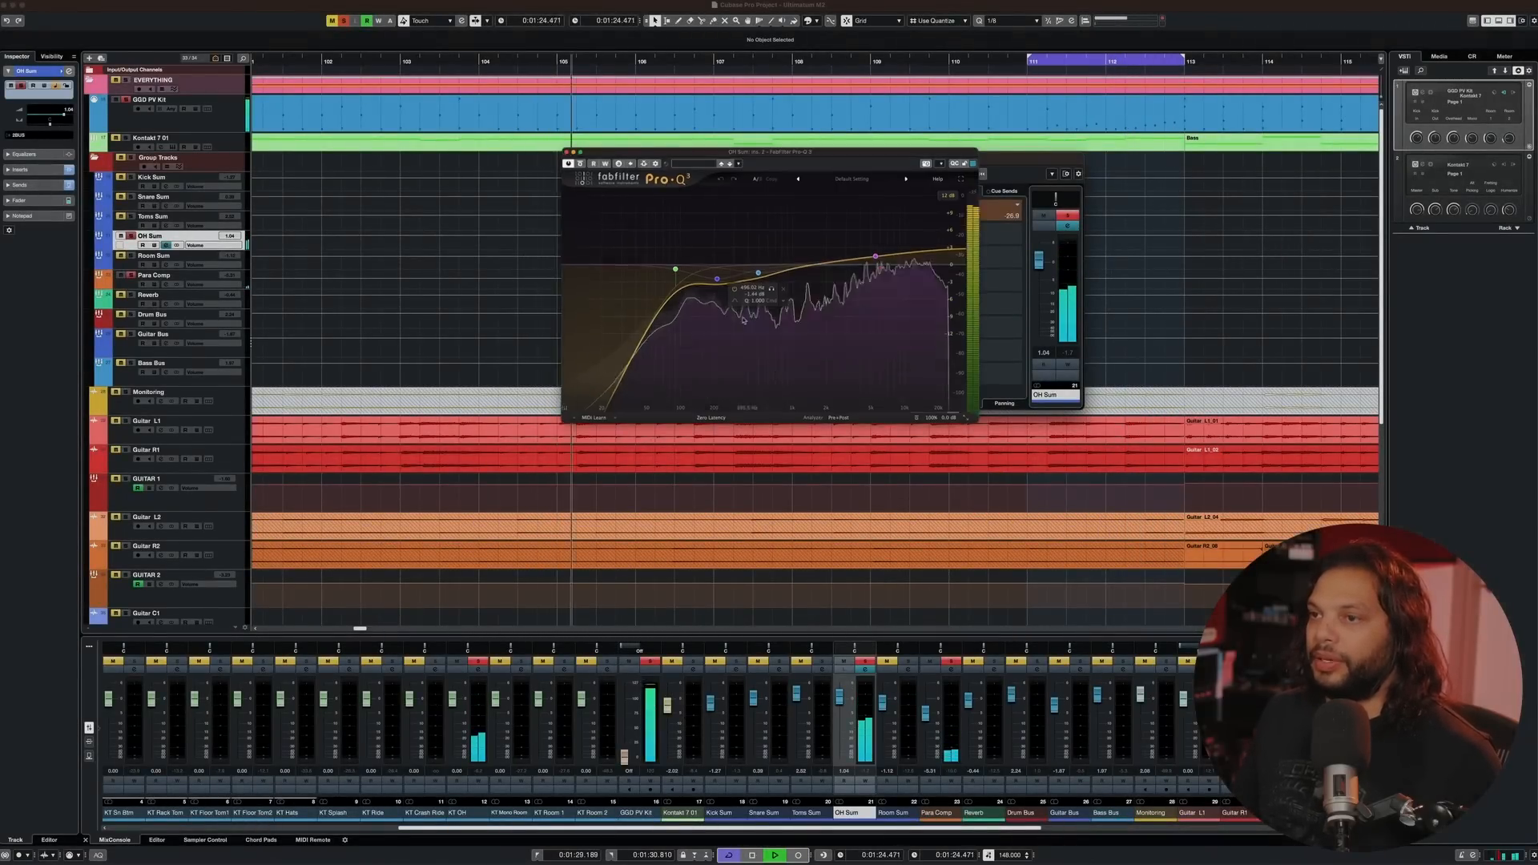
pyautogui.press('space')
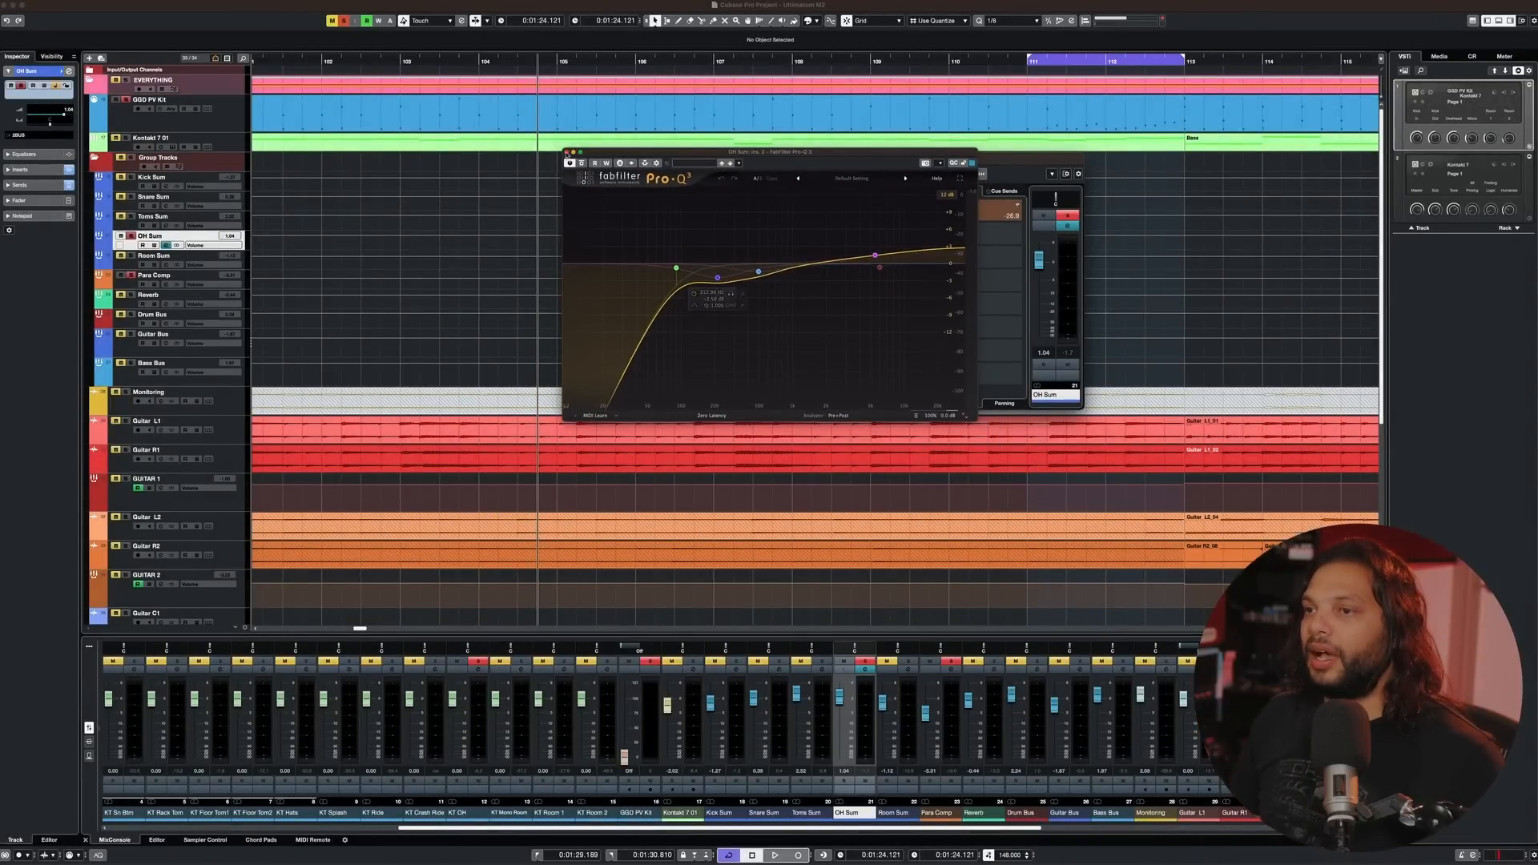
pyautogui.click(564, 151)
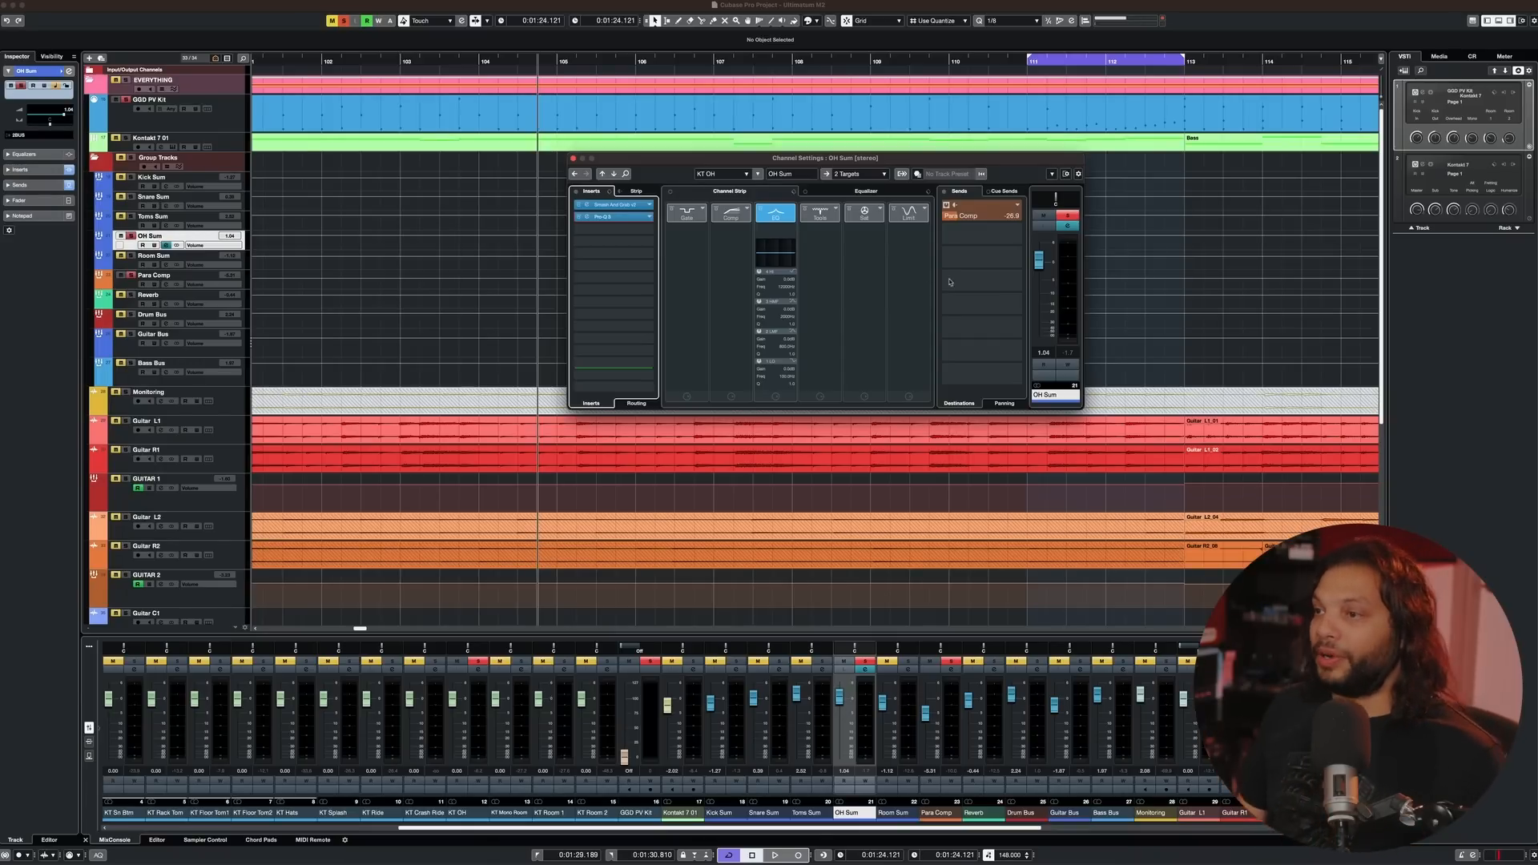
# - Switch the solo from OH Sum to Room Sum and replace the OH Sum channel settings with those of Room Sum
pyautogui.click(1072, 216)
pyautogui.click(573, 158)
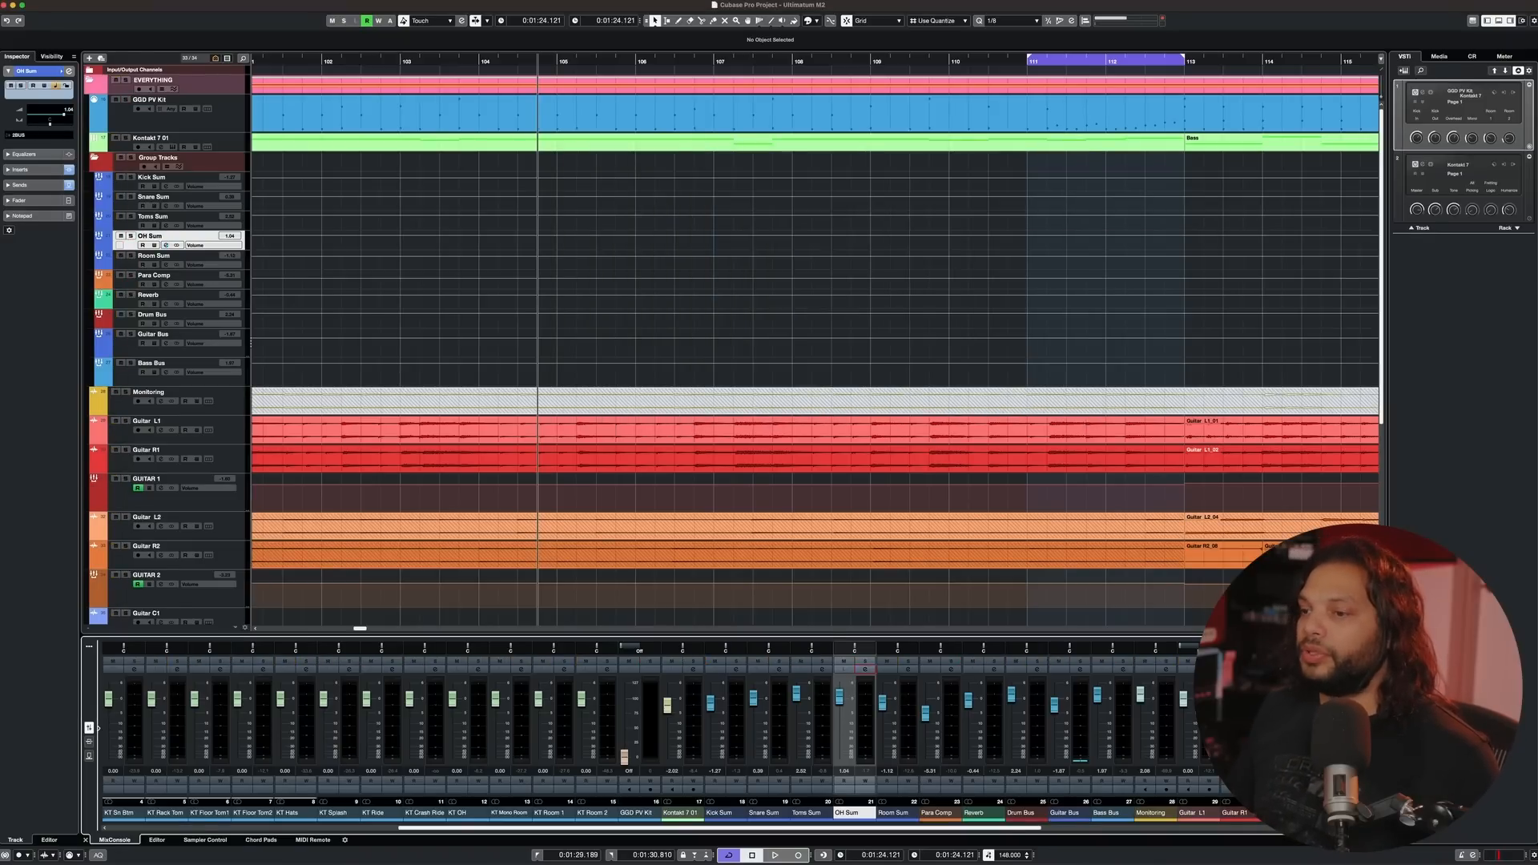
pyautogui.click(908, 662)
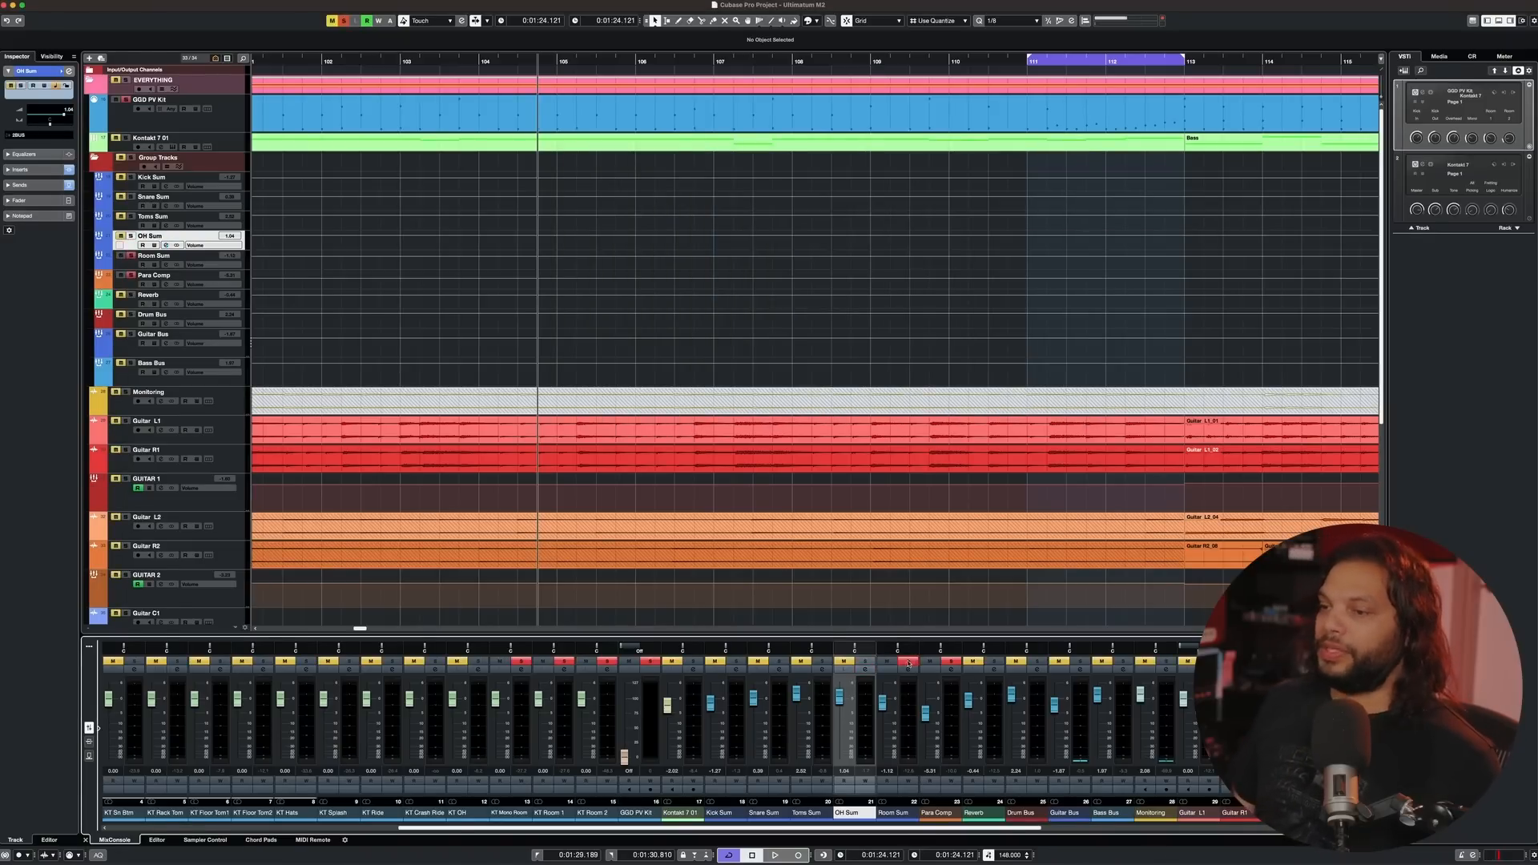
pyautogui.click(906, 671)
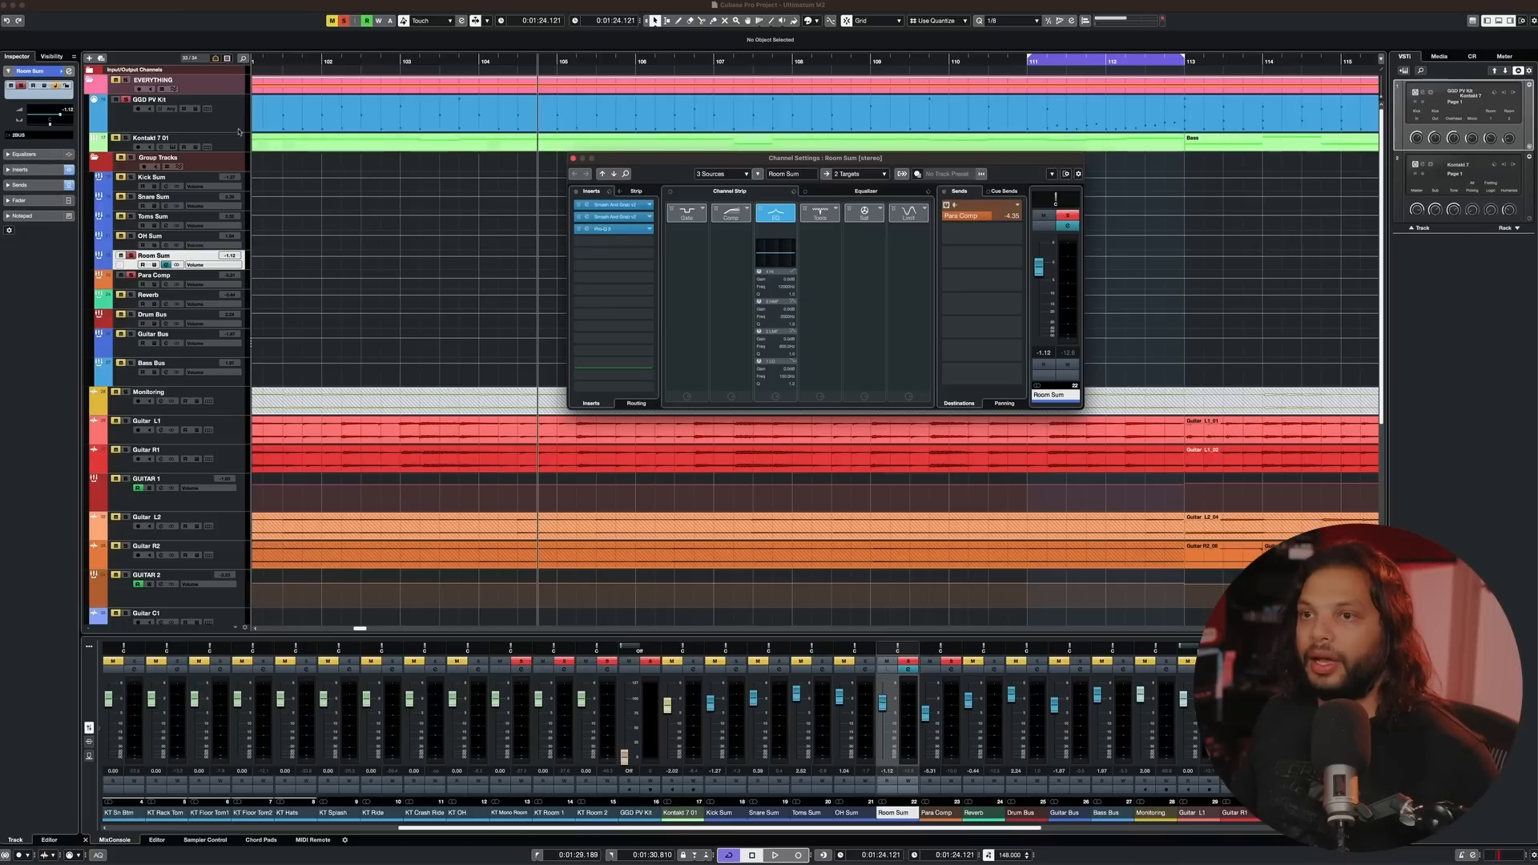
# - Open the GGD PV Kit instrument in Kontakt, view the full kit, kick and snare pages, and audition the kick and snare
pyautogui.click(241, 129)
pyautogui.hotkey('ctrl', 'e')
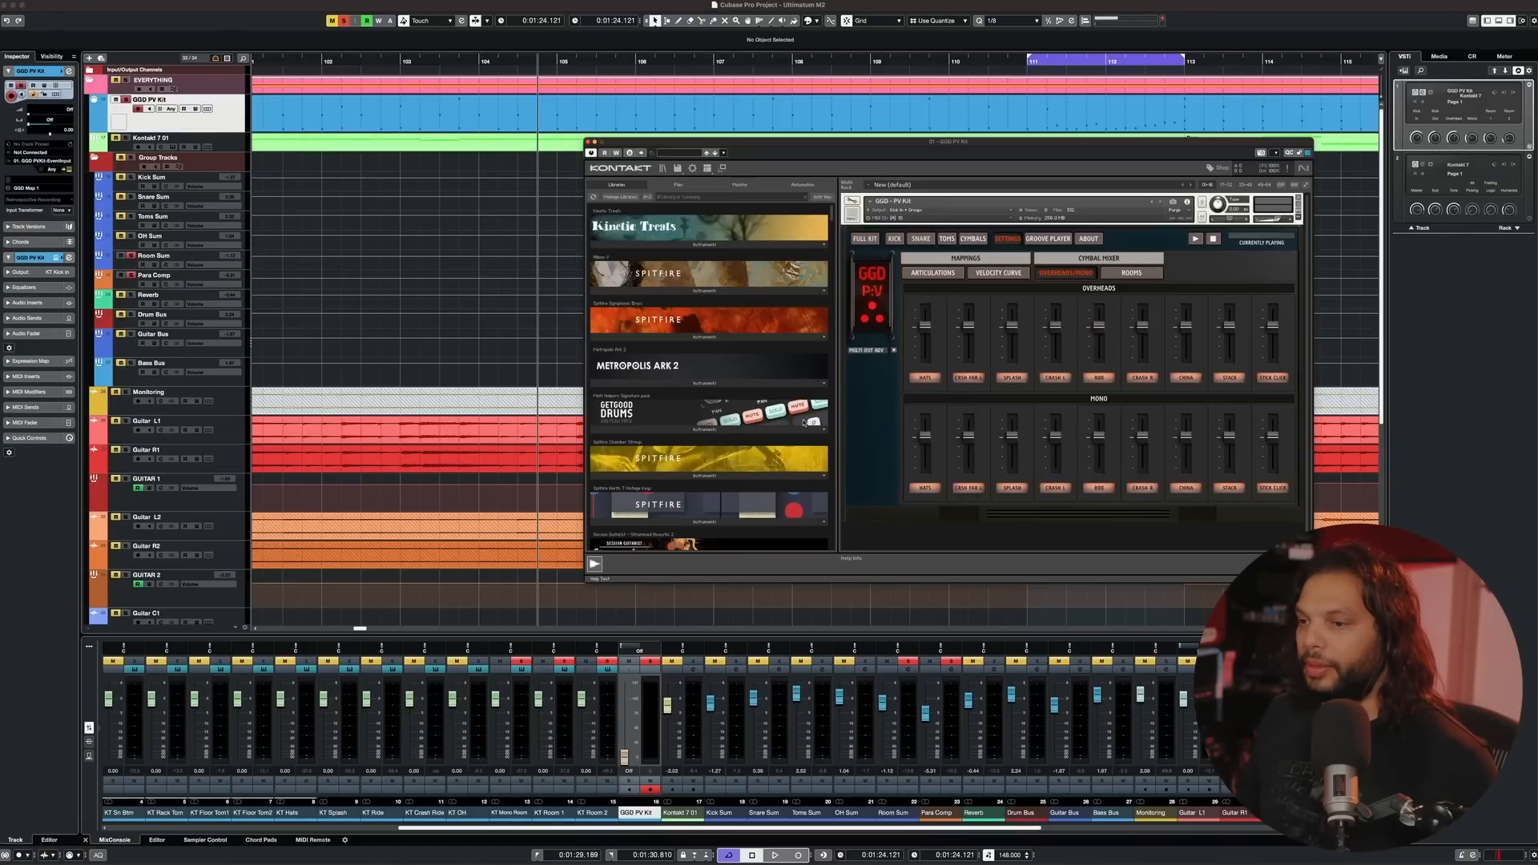
pyautogui.click(866, 238)
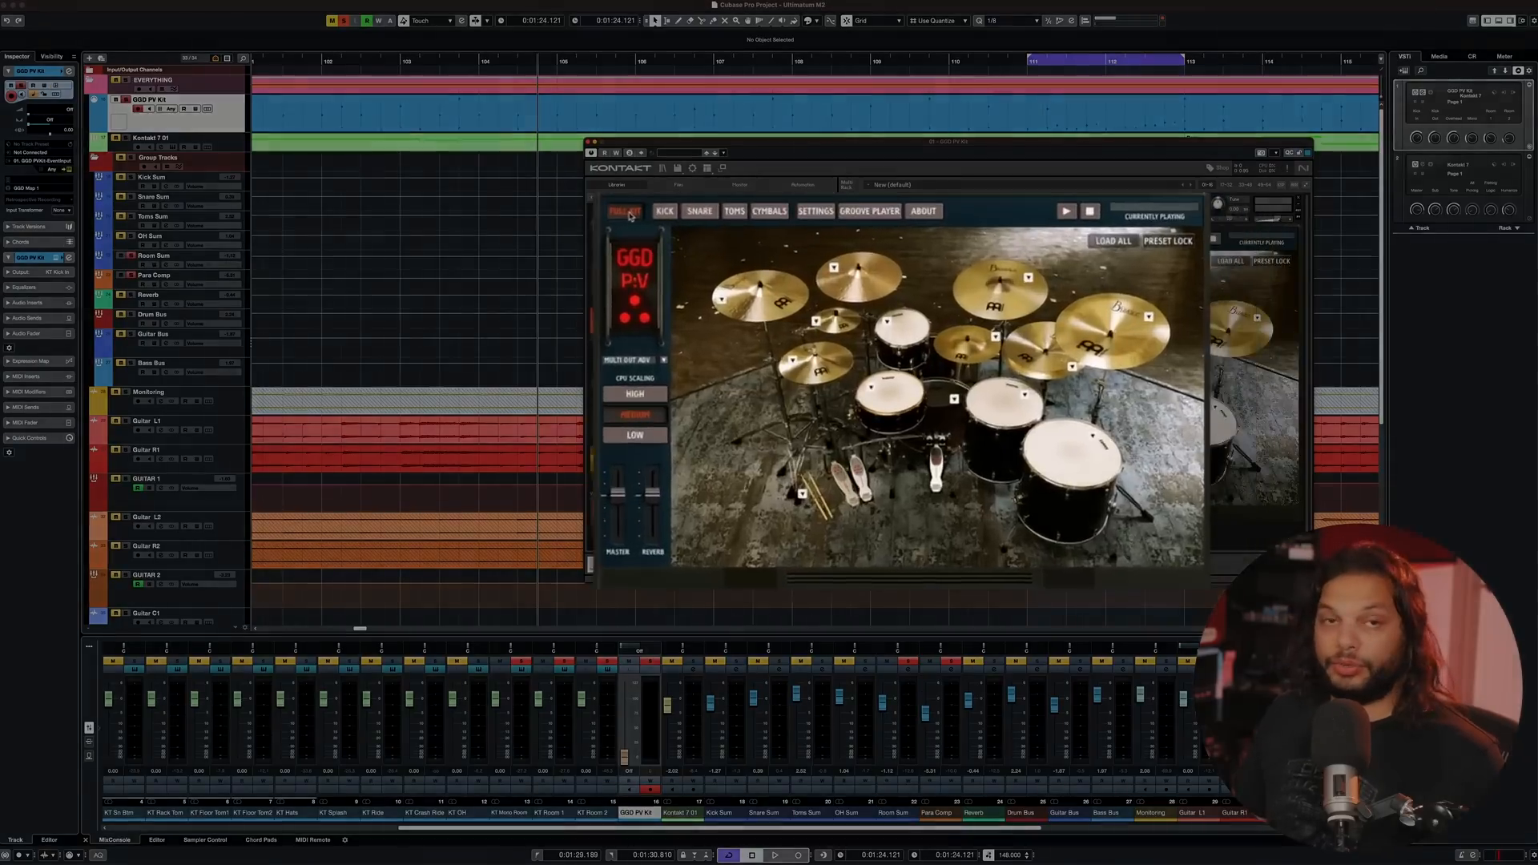
pyautogui.click(510, 195)
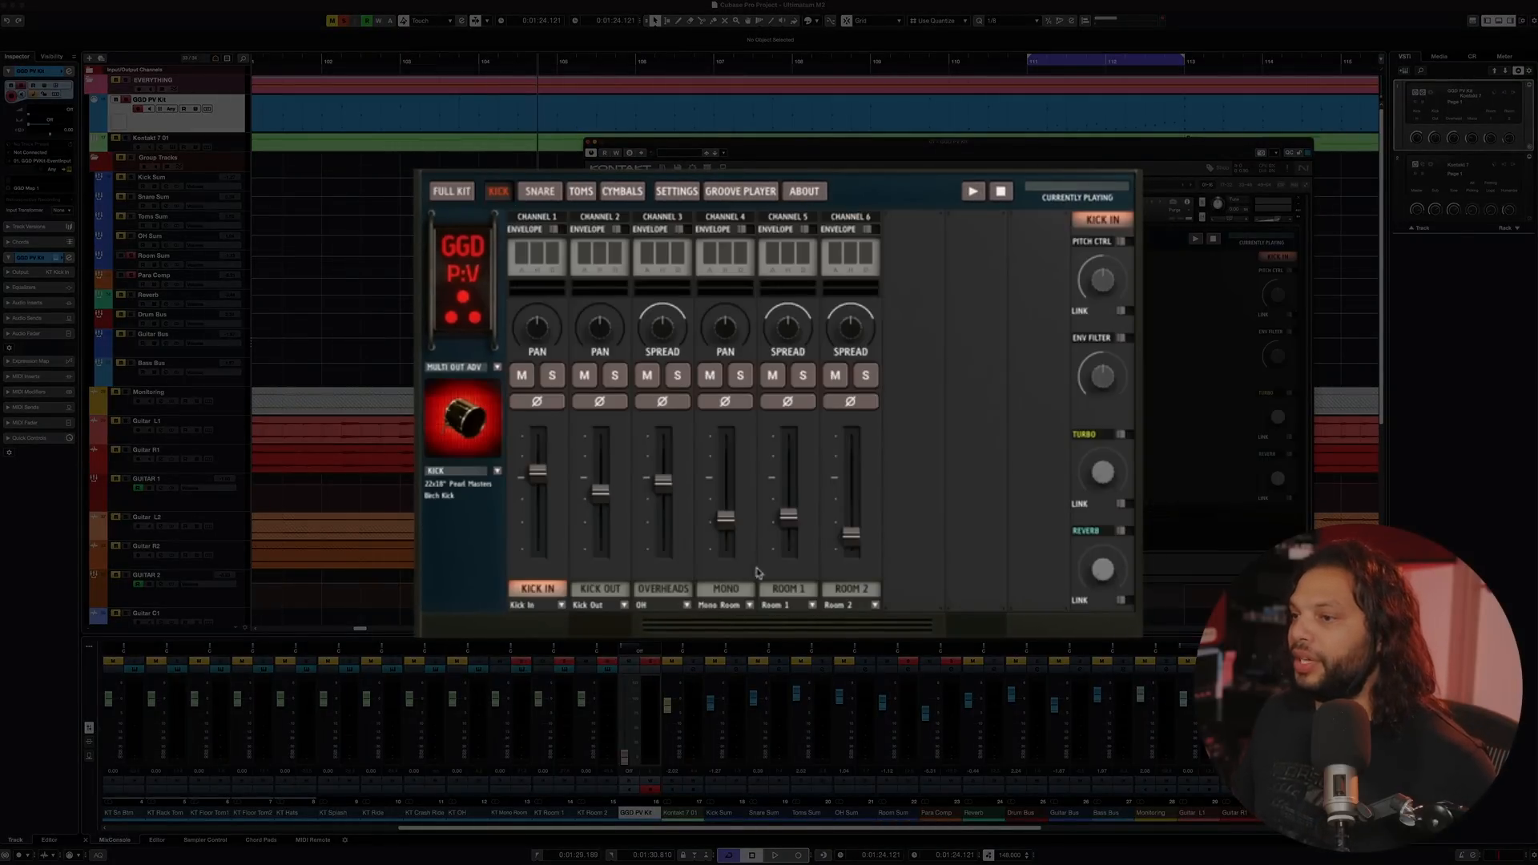
pyautogui.click(474, 433)
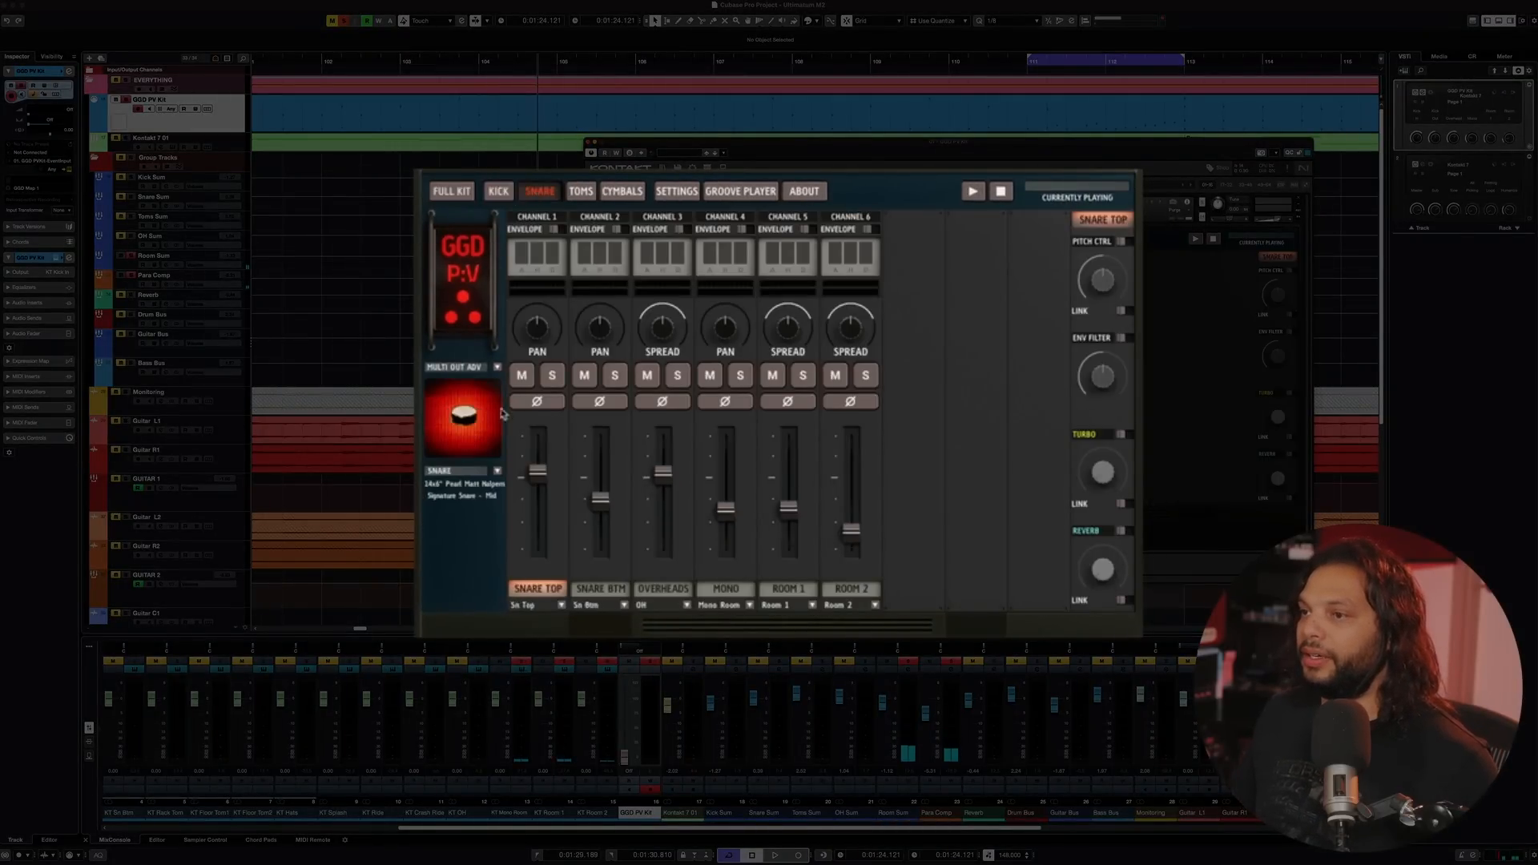
pyautogui.click(468, 415)
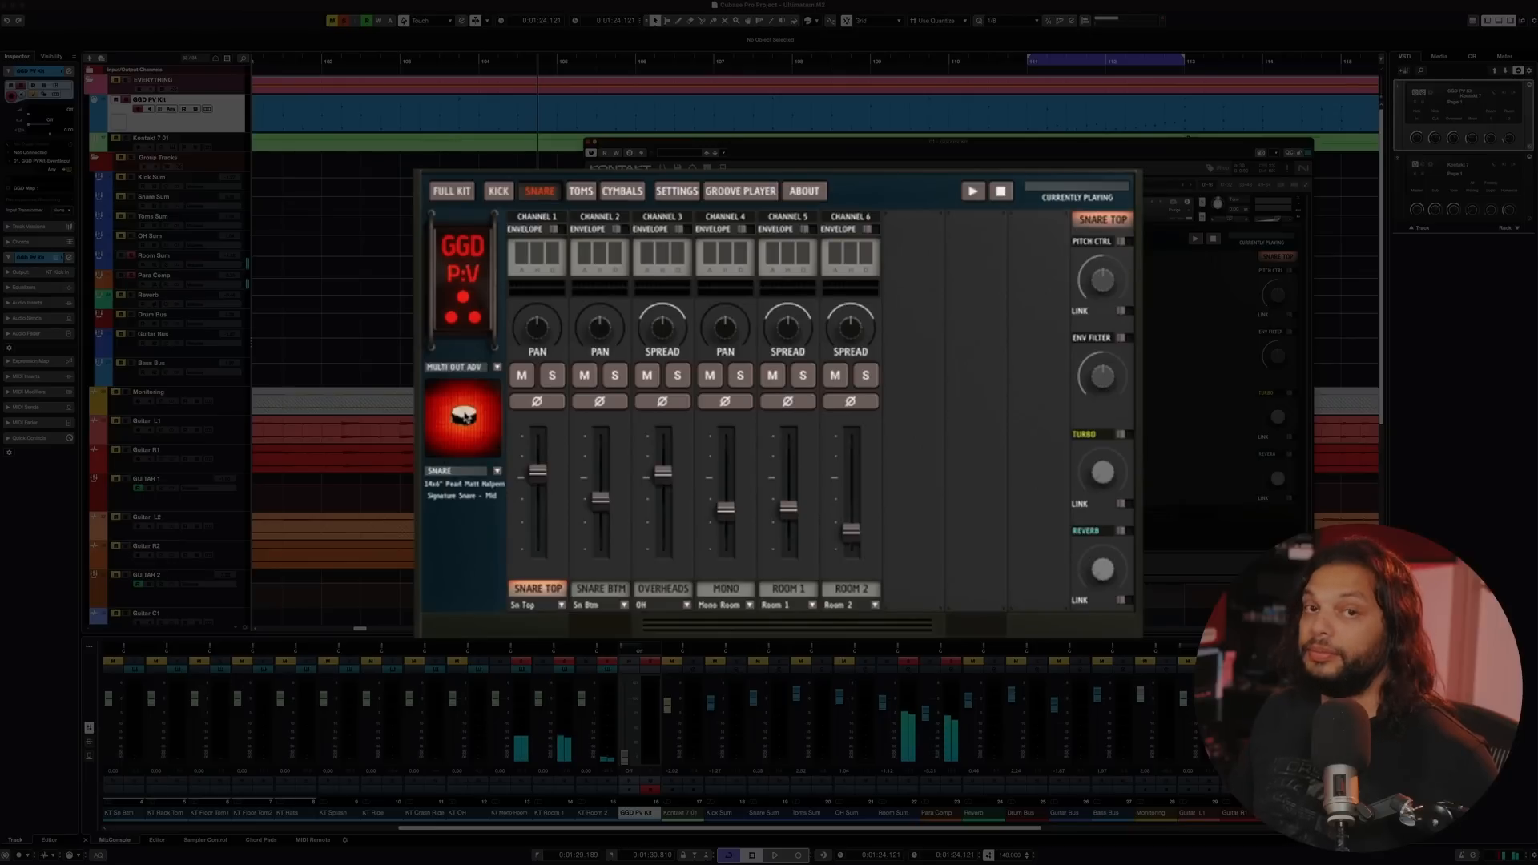
# - View the kit's toms and cymbals mixer pages, play a short passage of the song, and close Kontakt
pyautogui.click(583, 194)
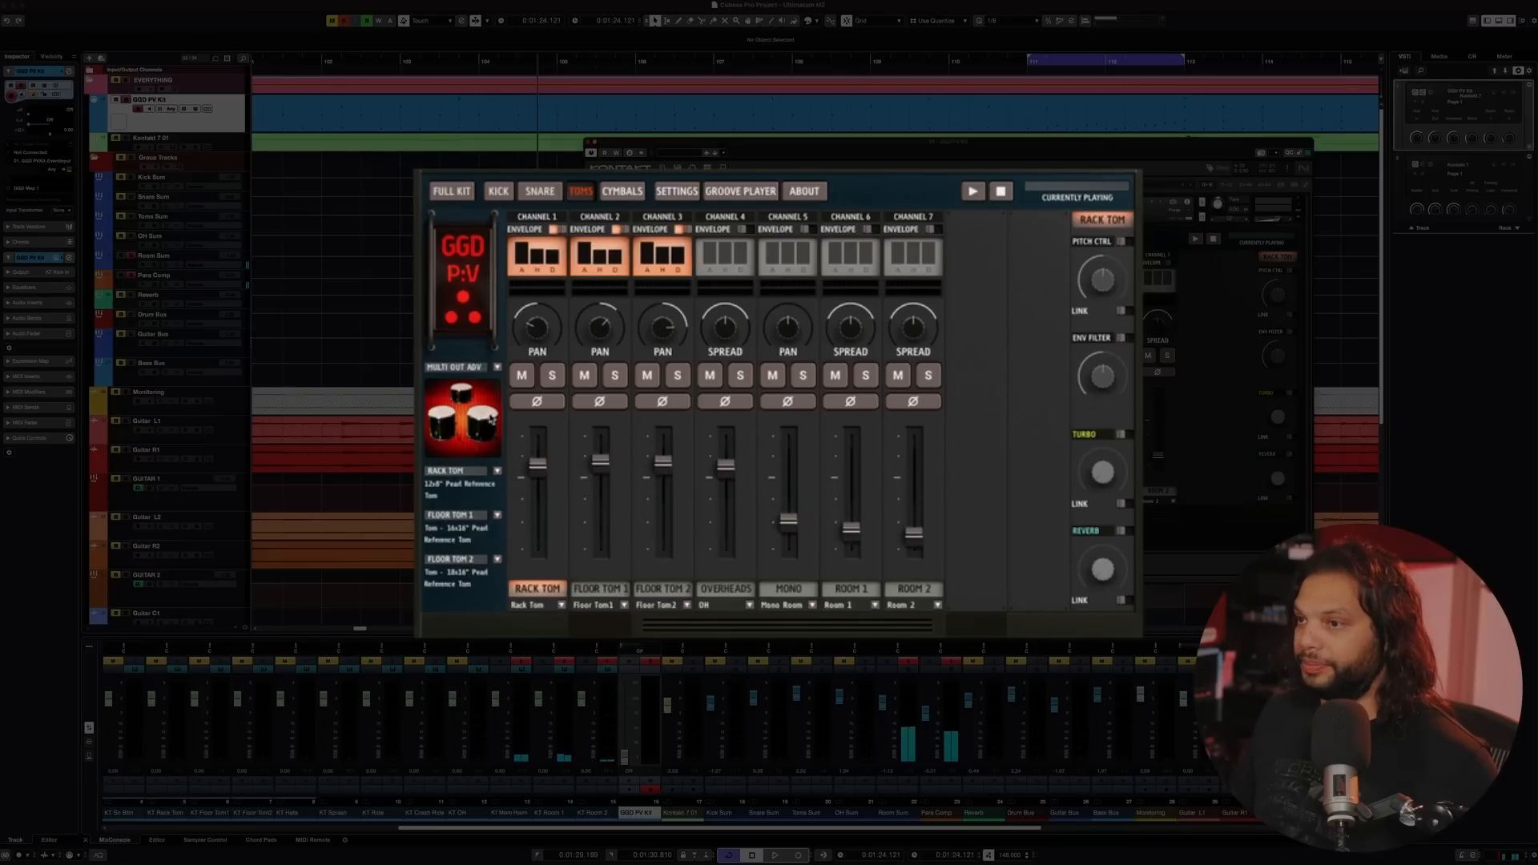
pyautogui.click(633, 193)
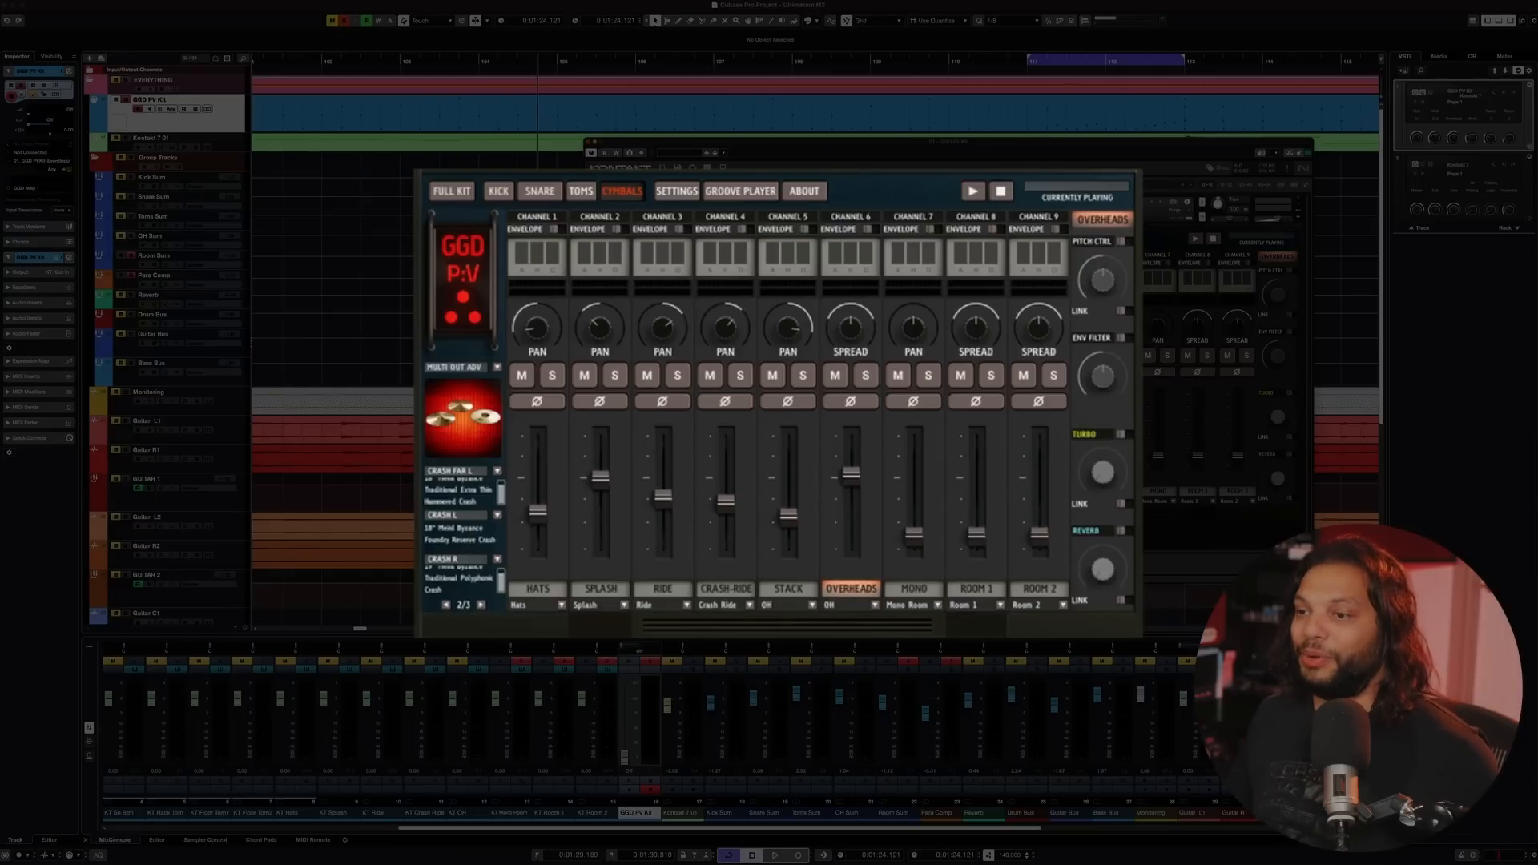
pyautogui.press('space')
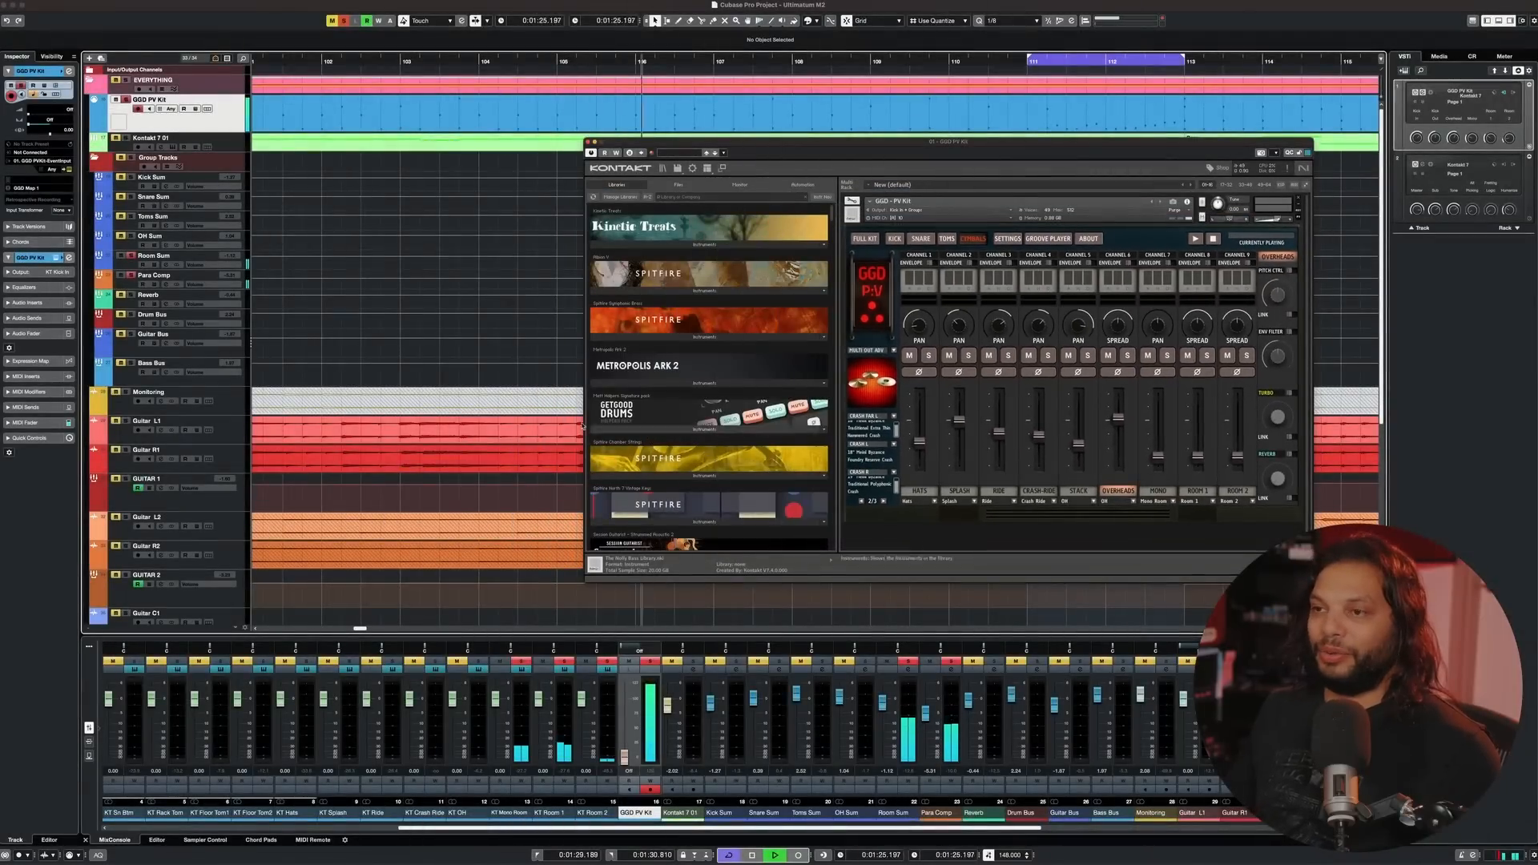
pyautogui.press('space')
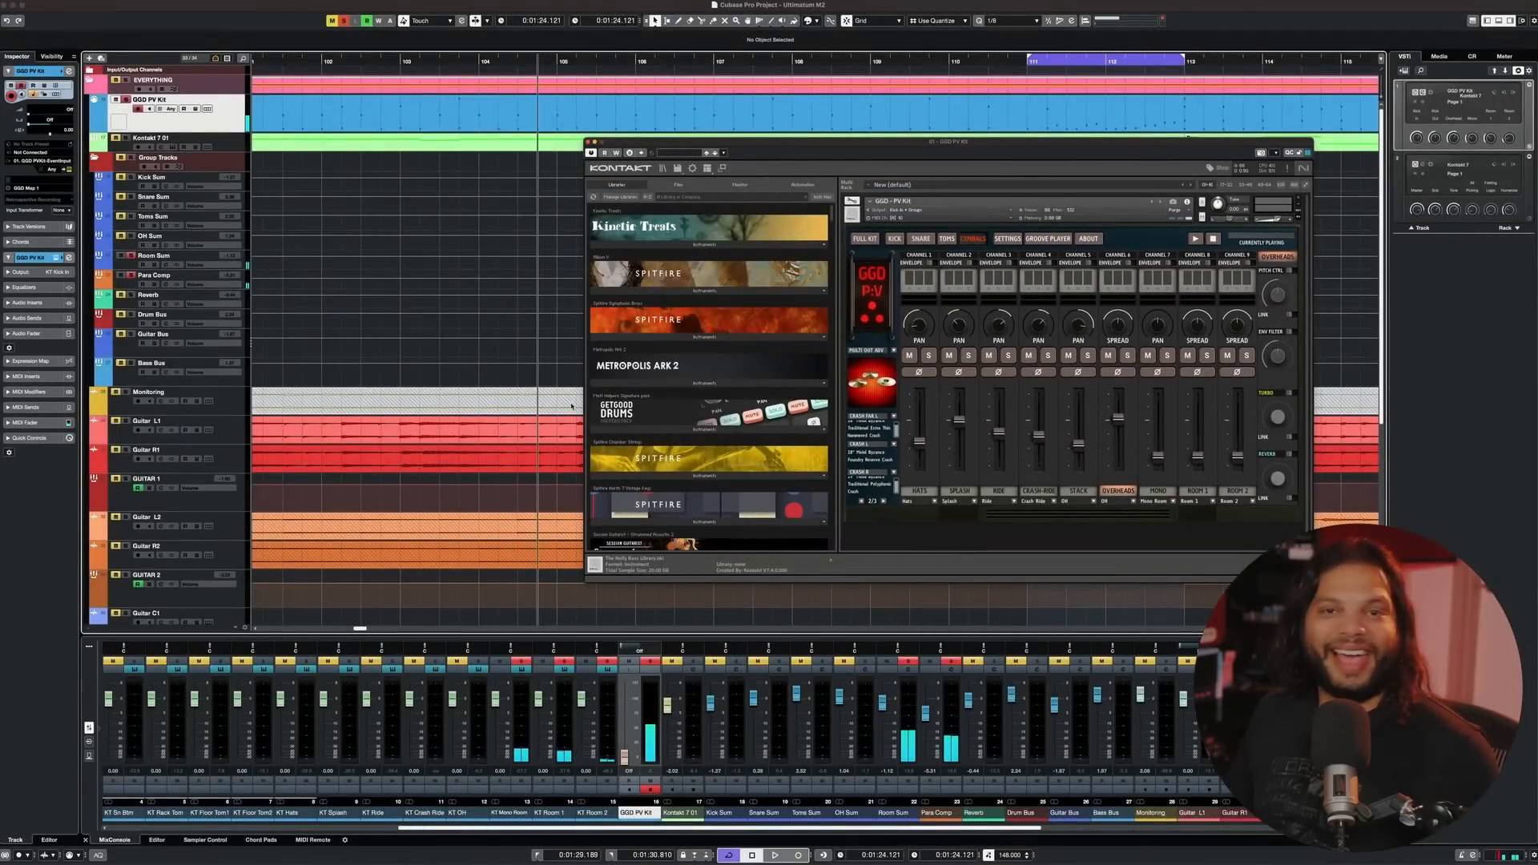
pyautogui.click(656, 784)
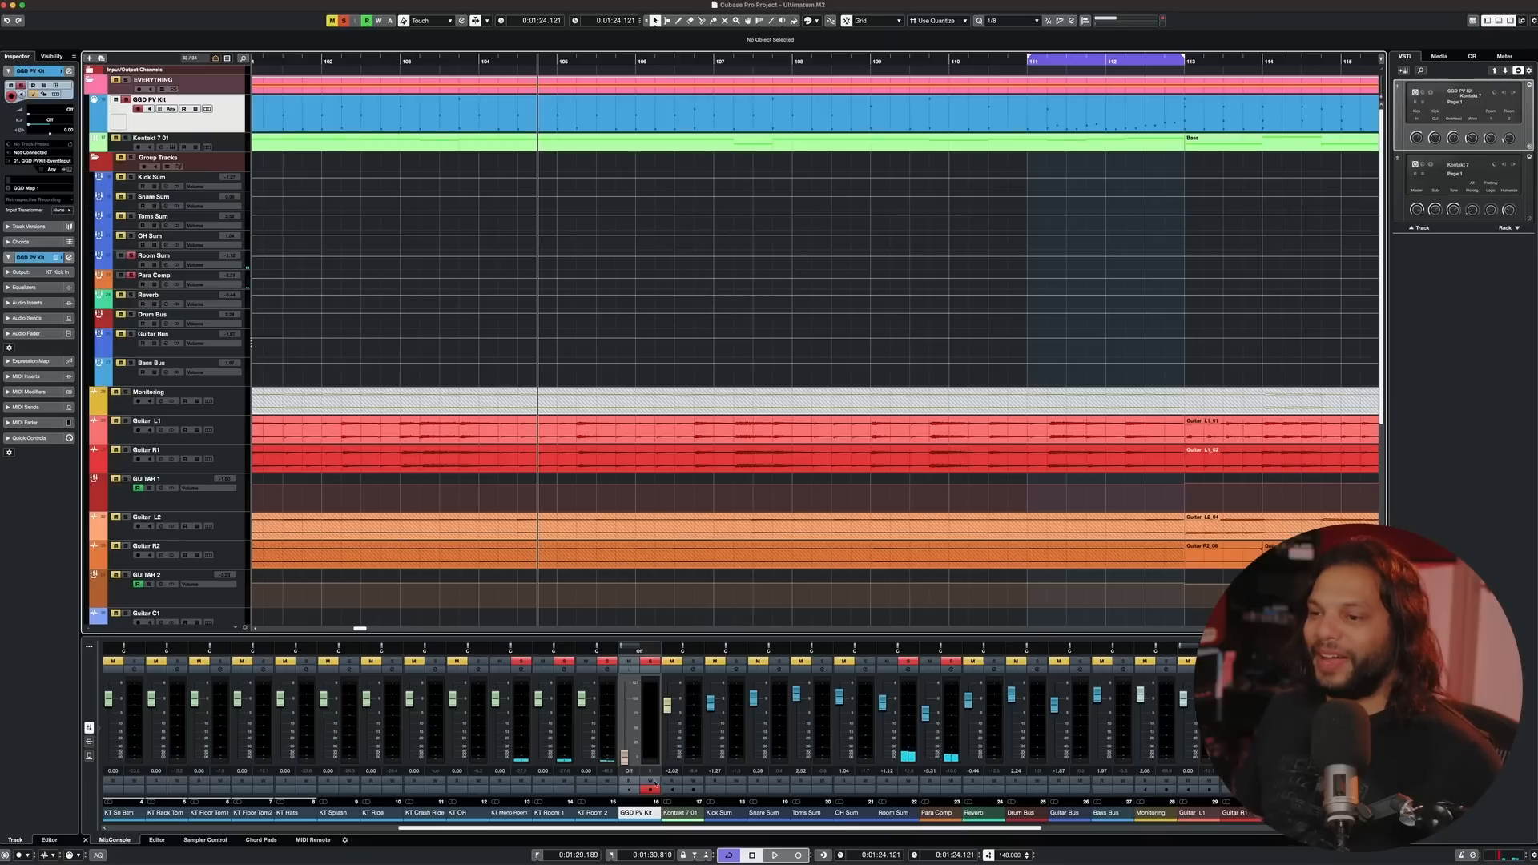
# - Open the Room Sum channel settings and its first Smash And Grab, move the plug-in aside, and play the rooms while inspecting Threshold
pyautogui.click(894, 669)
pyautogui.click(629, 205)
pyautogui.moveTo(702, 174); pyautogui.dragTo(855, 189)
pyautogui.press('space')
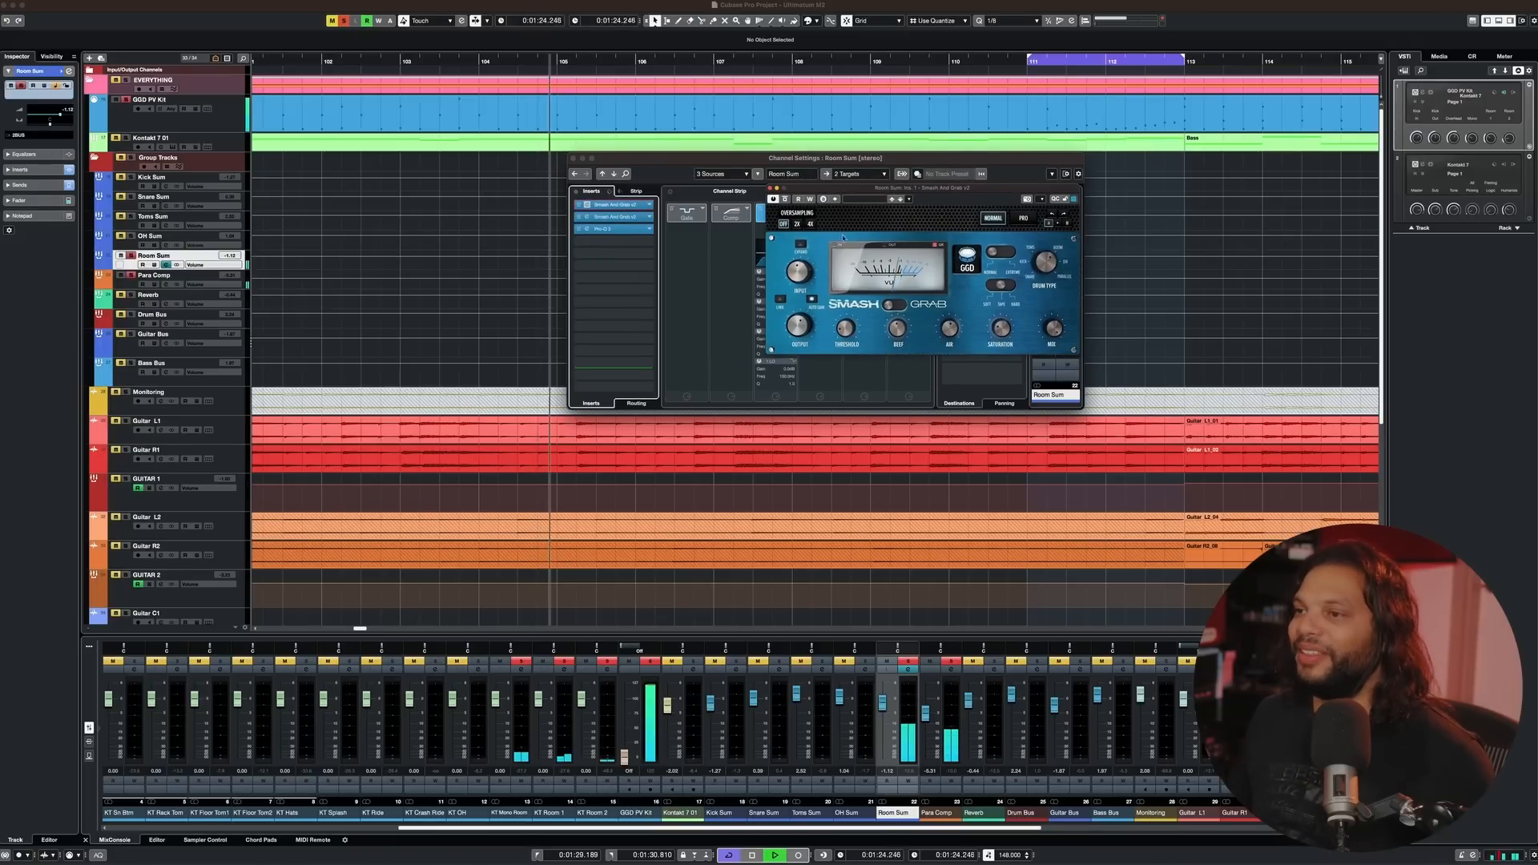
pyautogui.press('space')
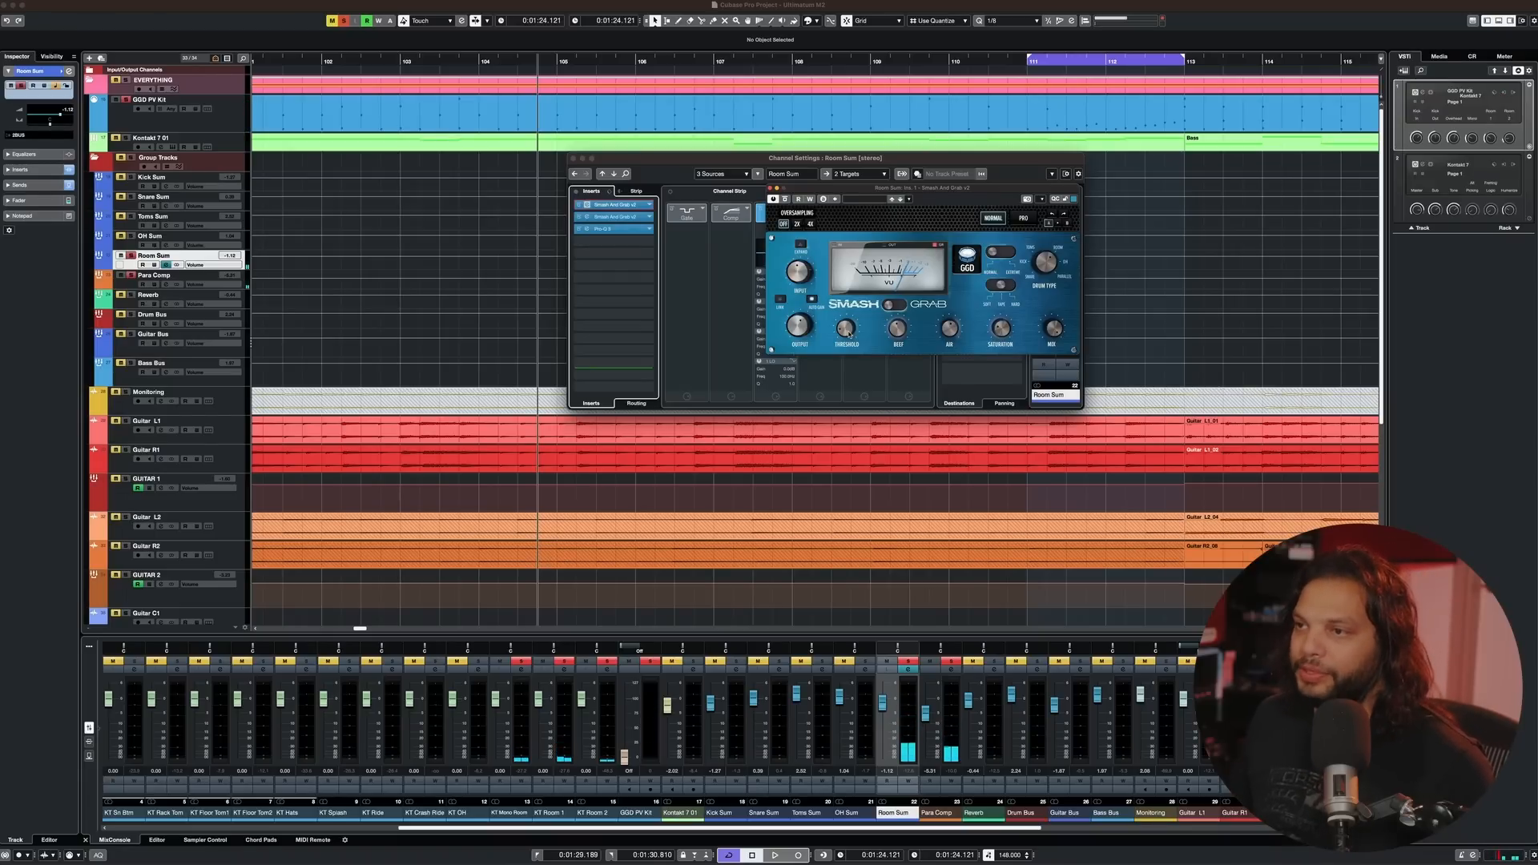
pyautogui.press('space')
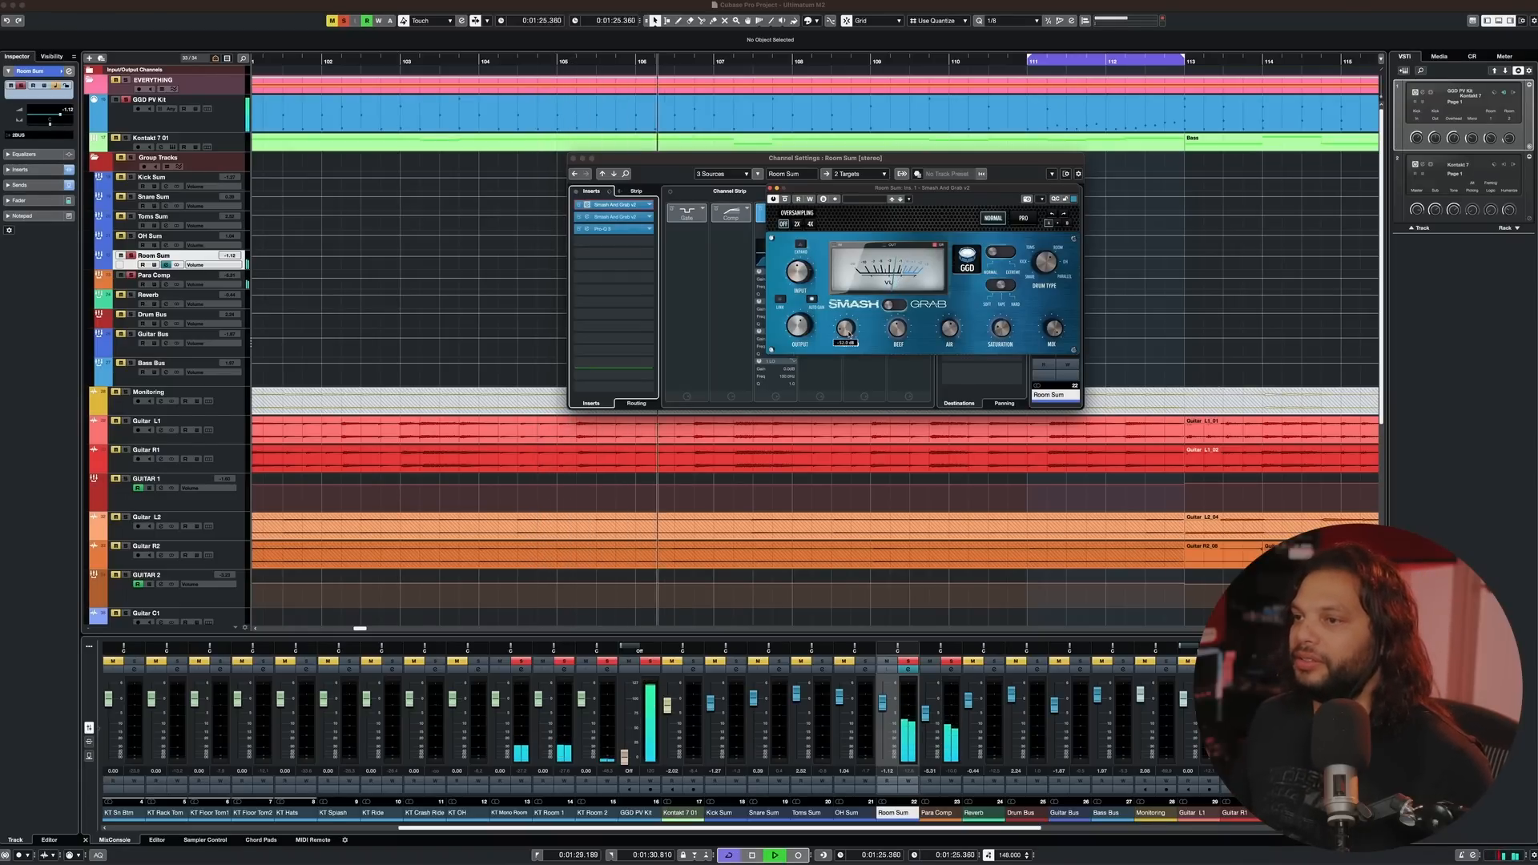
pyautogui.press('space')
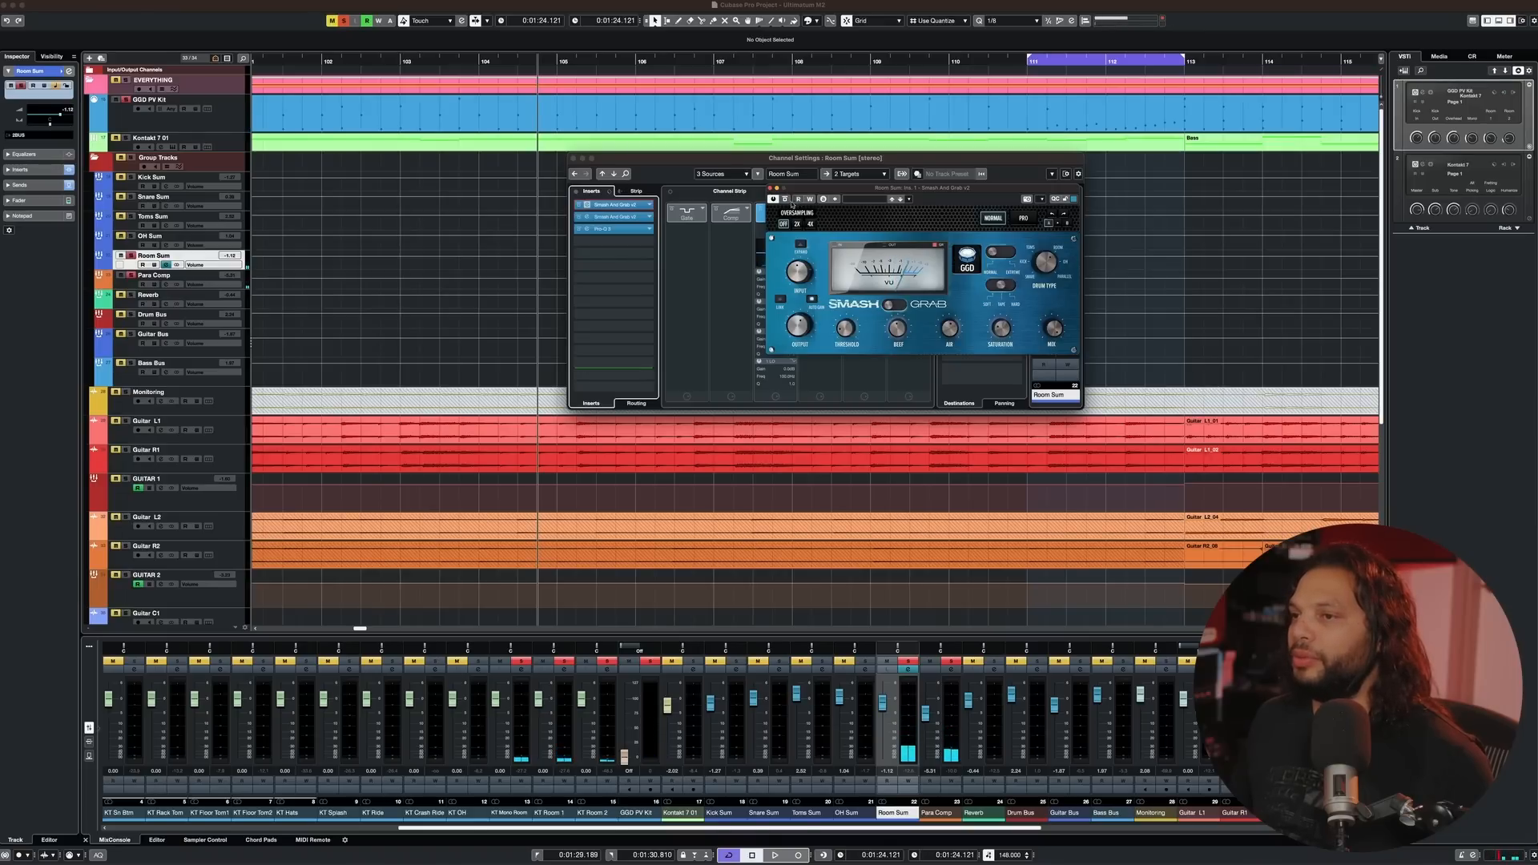
# - Bypass the Room Sum inserts, reactivate only the first Smash And Grab, and compare it bypassed and active during playback
pyautogui.press('space')
pyautogui.press('space')
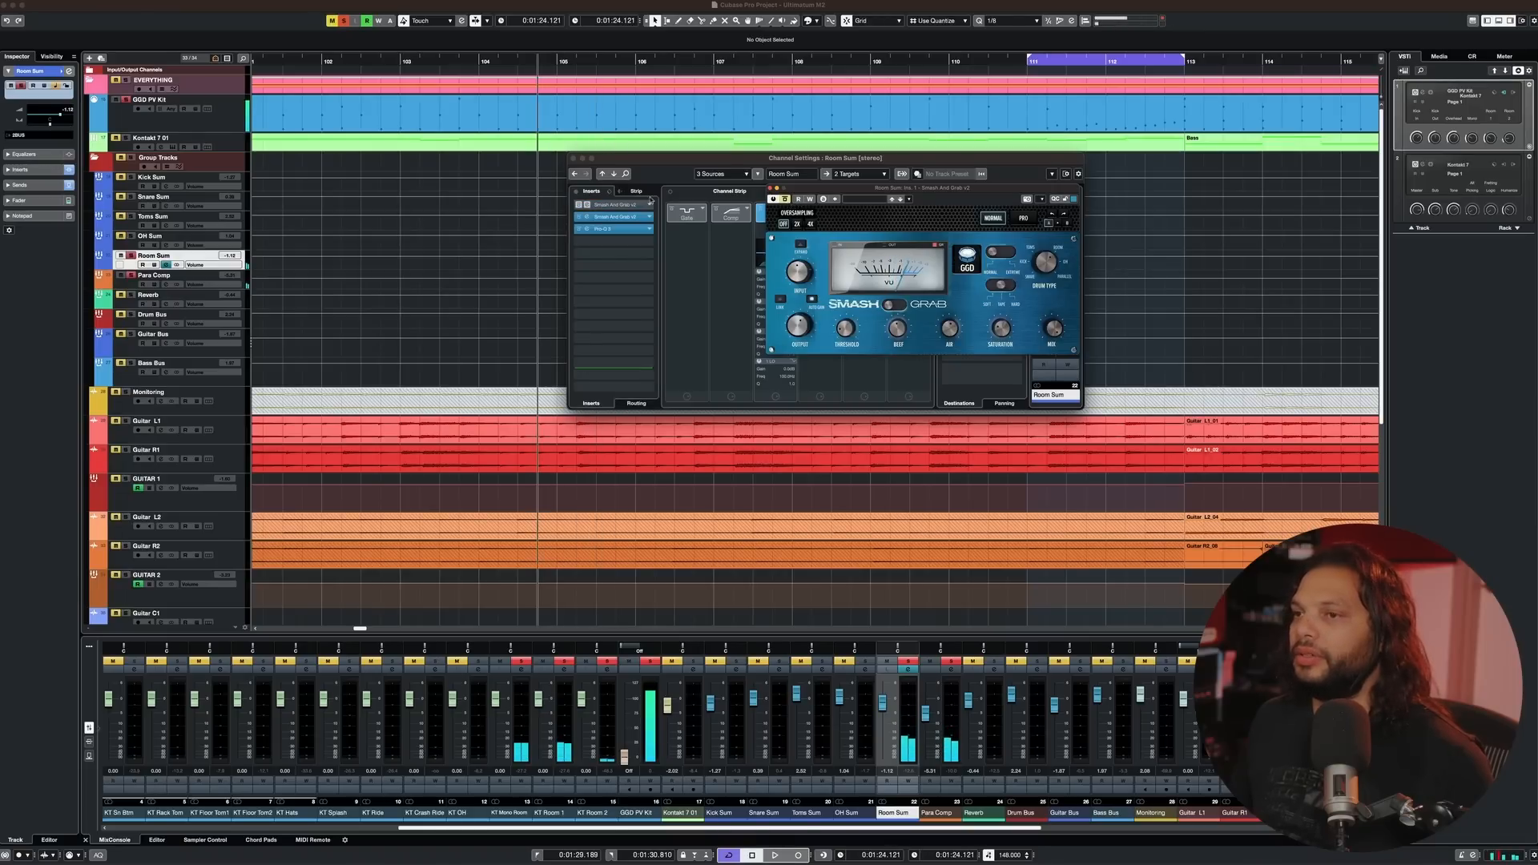
pyautogui.click(577, 192)
pyautogui.click(577, 204)
pyautogui.press('space')
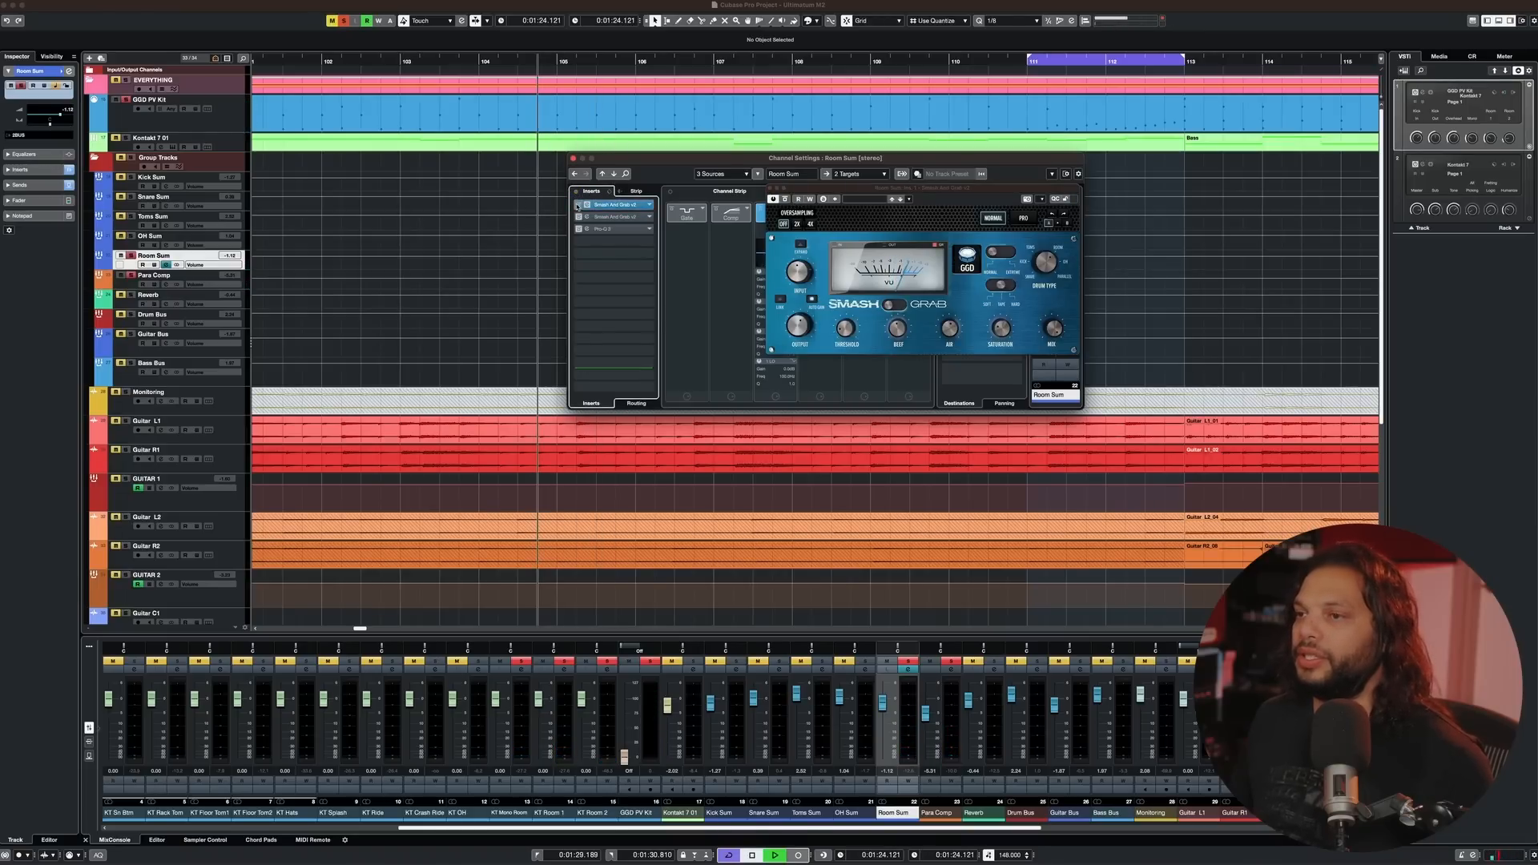
pyautogui.click(578, 205)
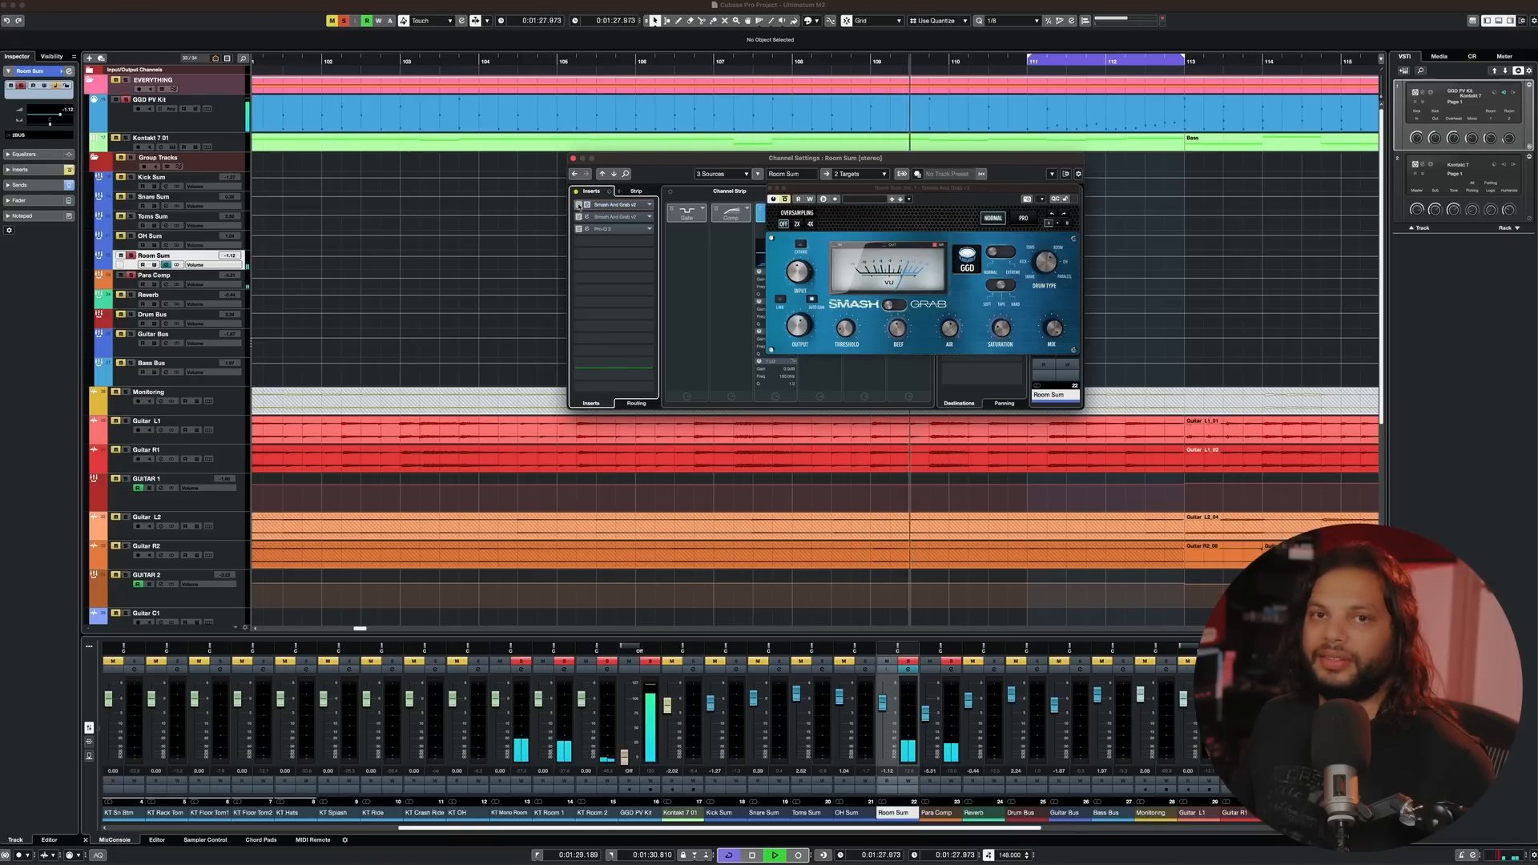
pyautogui.click(579, 205)
pyautogui.press('space')
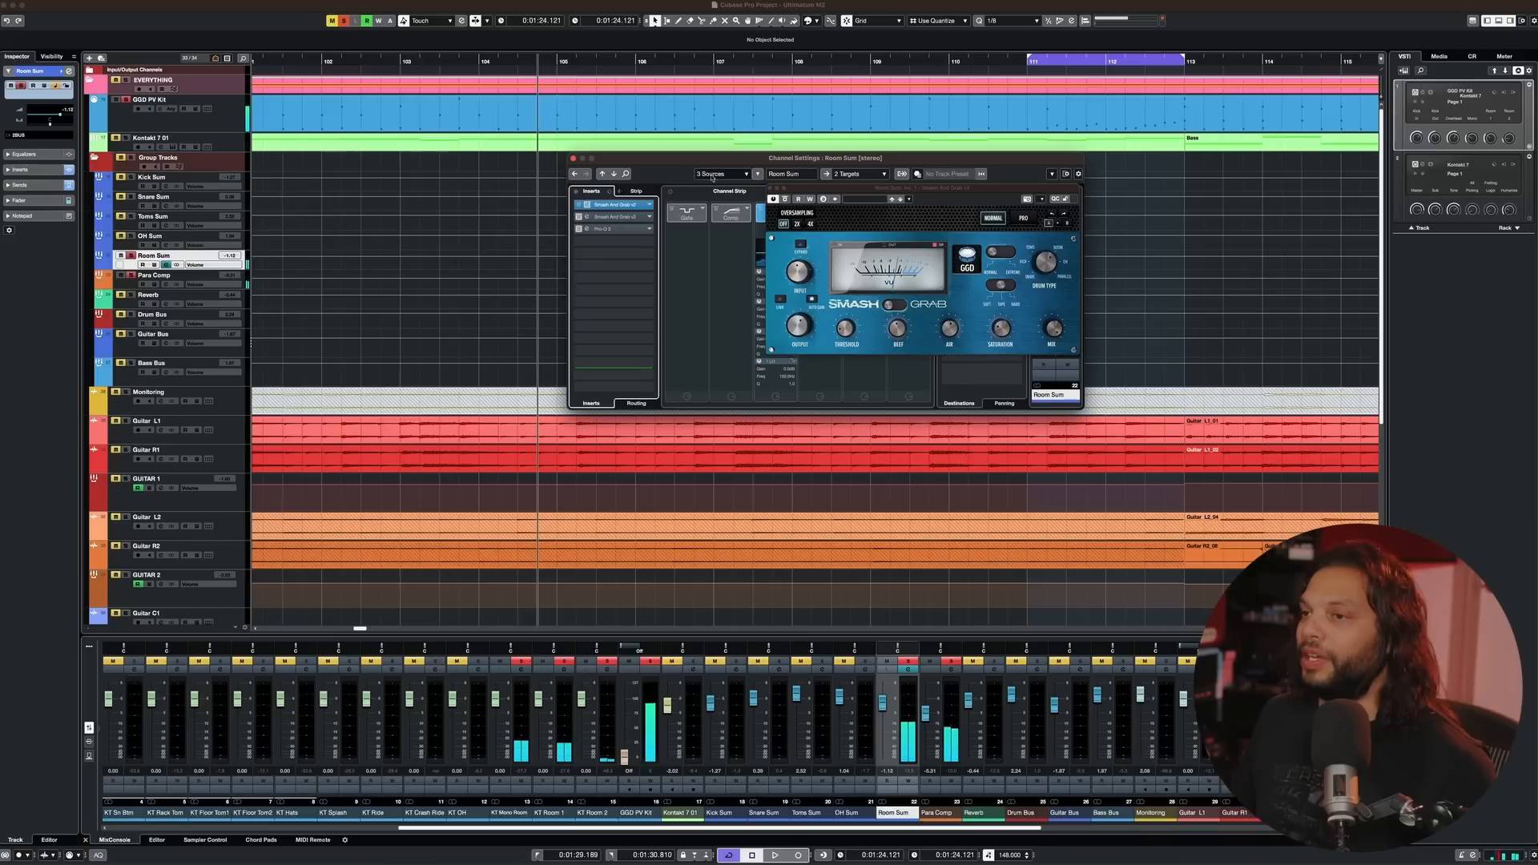
# - Open and enable the second Smash And Grab on Room Sum and play the rooms through it
pyautogui.click(629, 217)
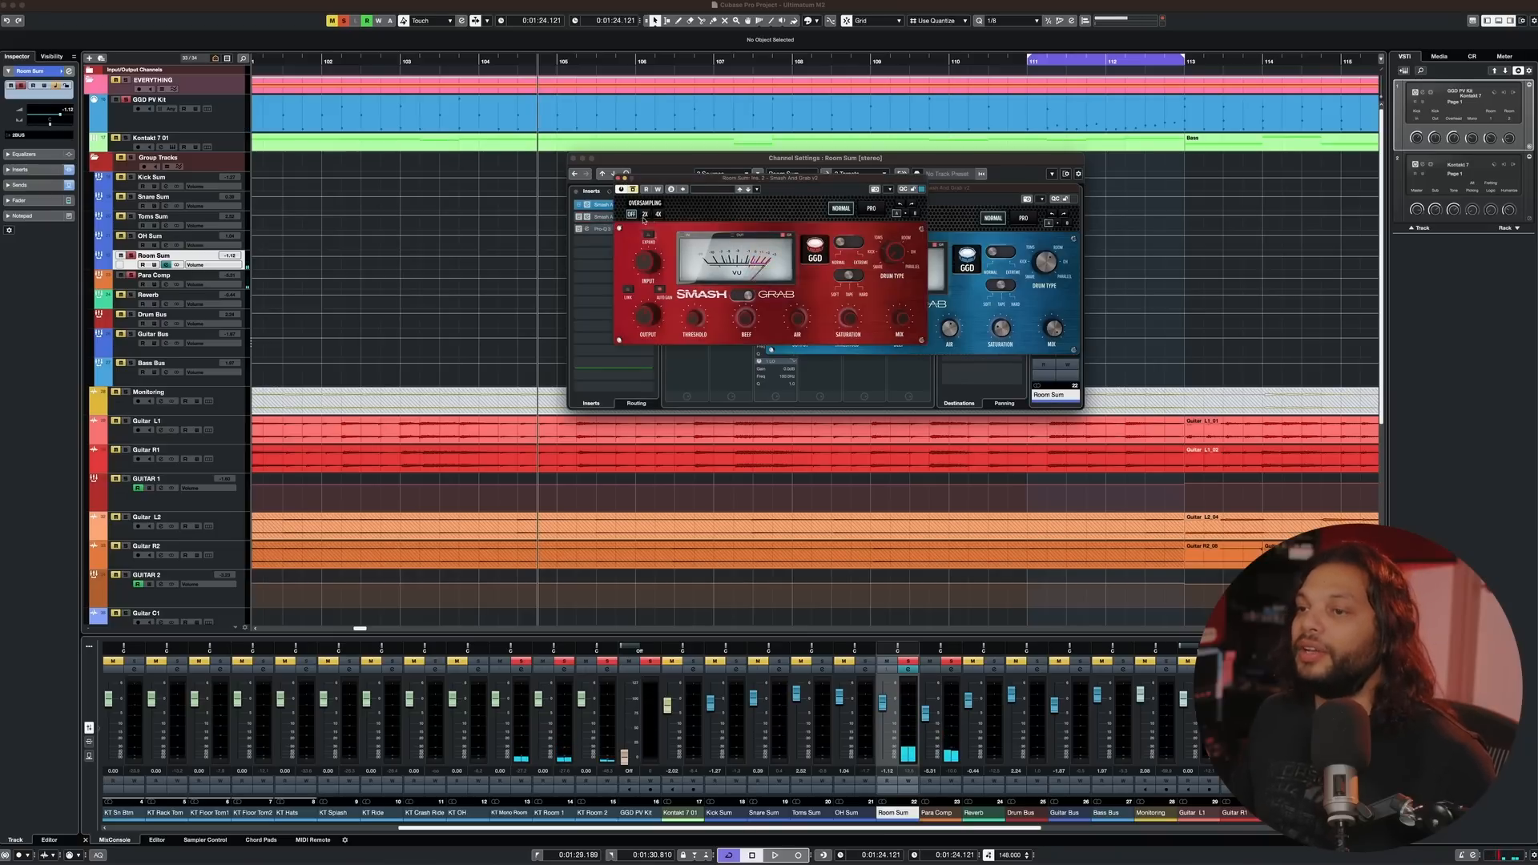
pyautogui.click(633, 189)
pyautogui.press('space')
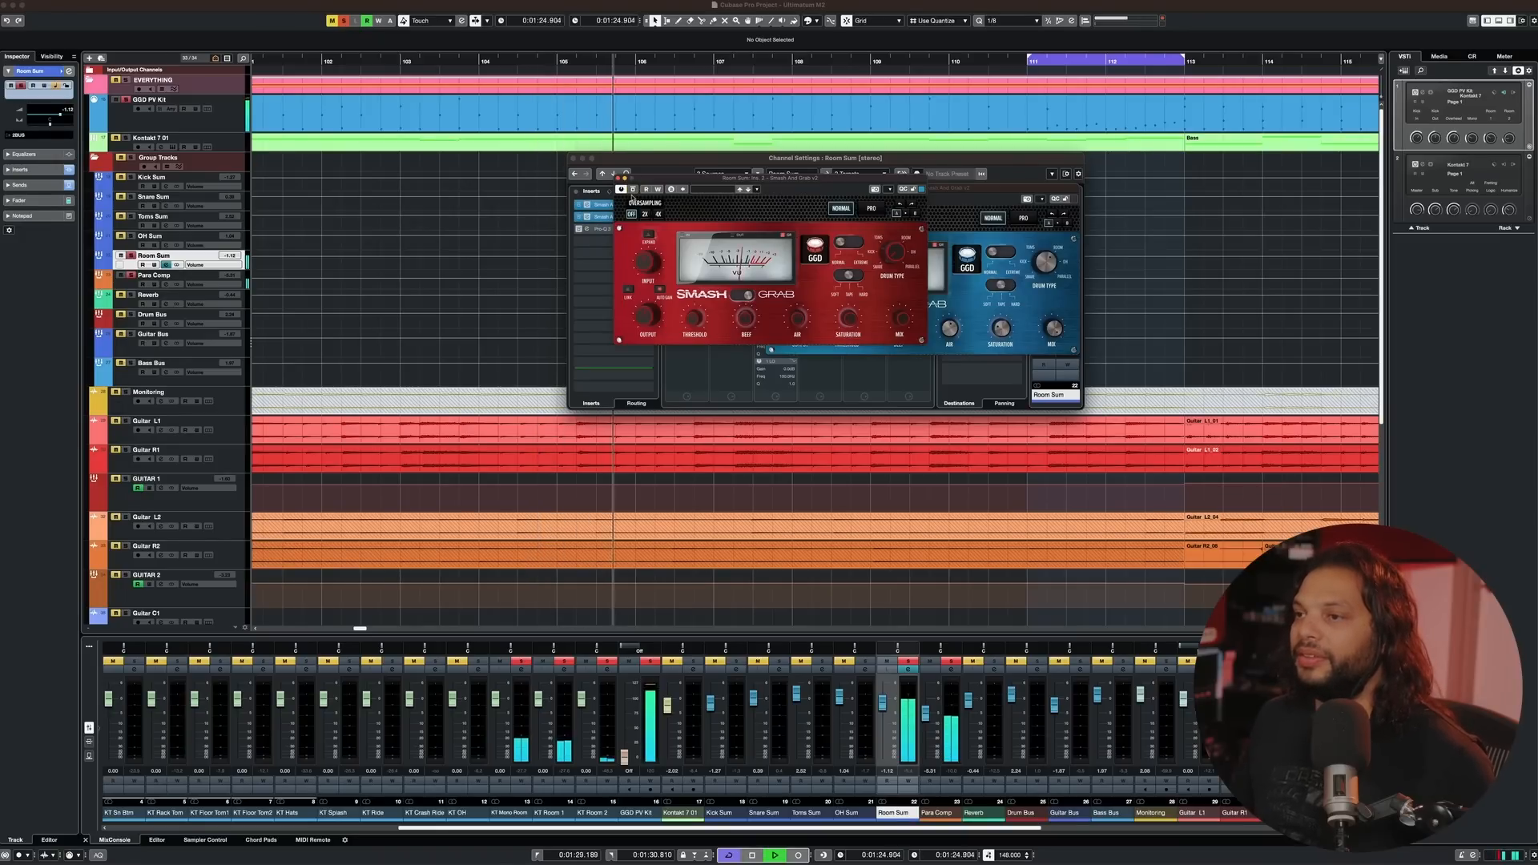
# - Audition the soloed Room Sum channel through its red Smash And Grab compressor
pyautogui.press('space')
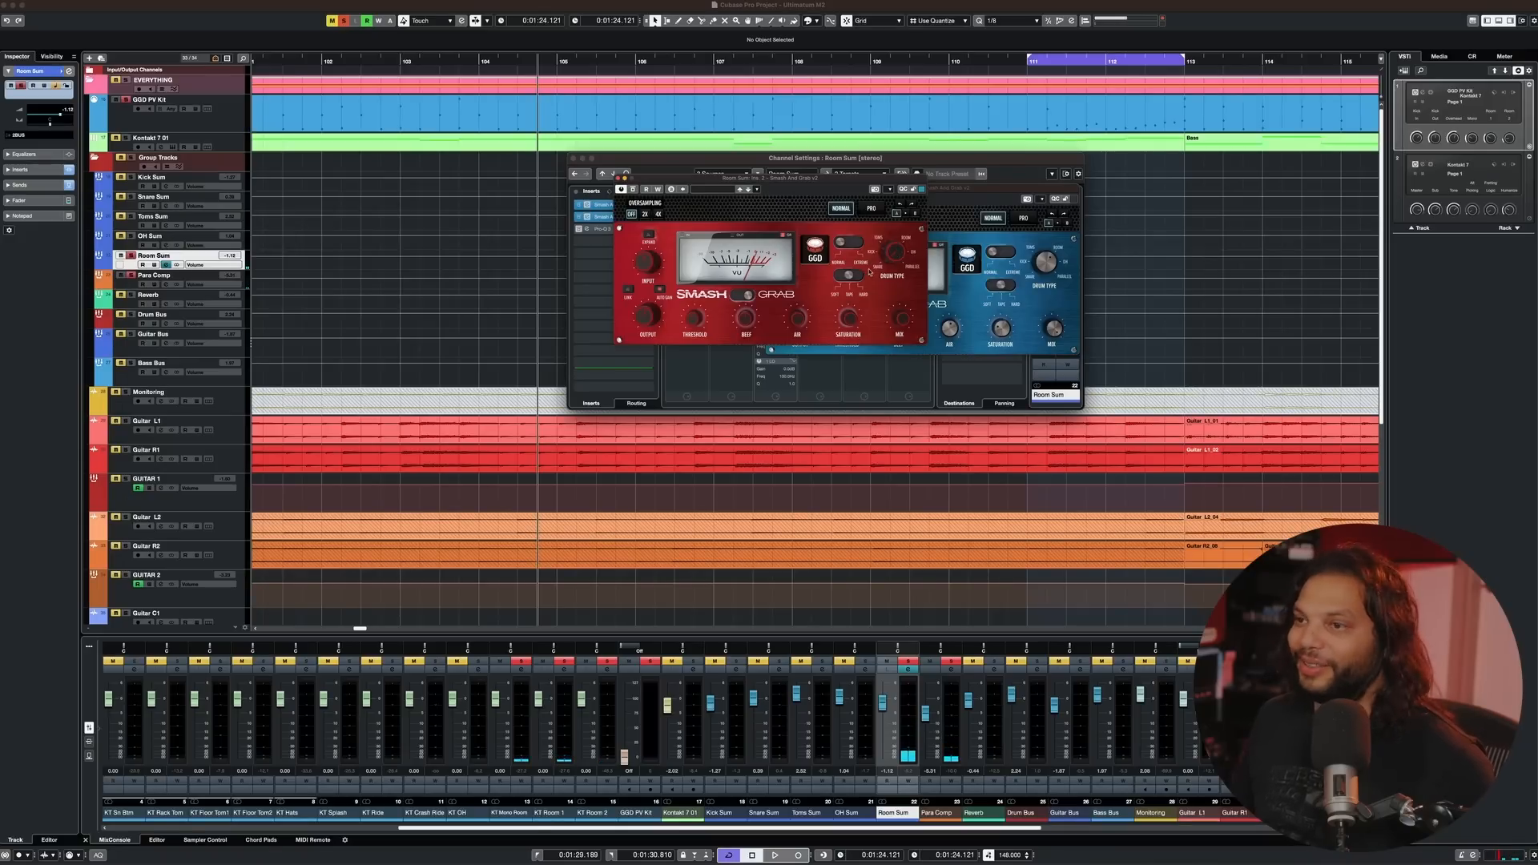
pyautogui.press('space')
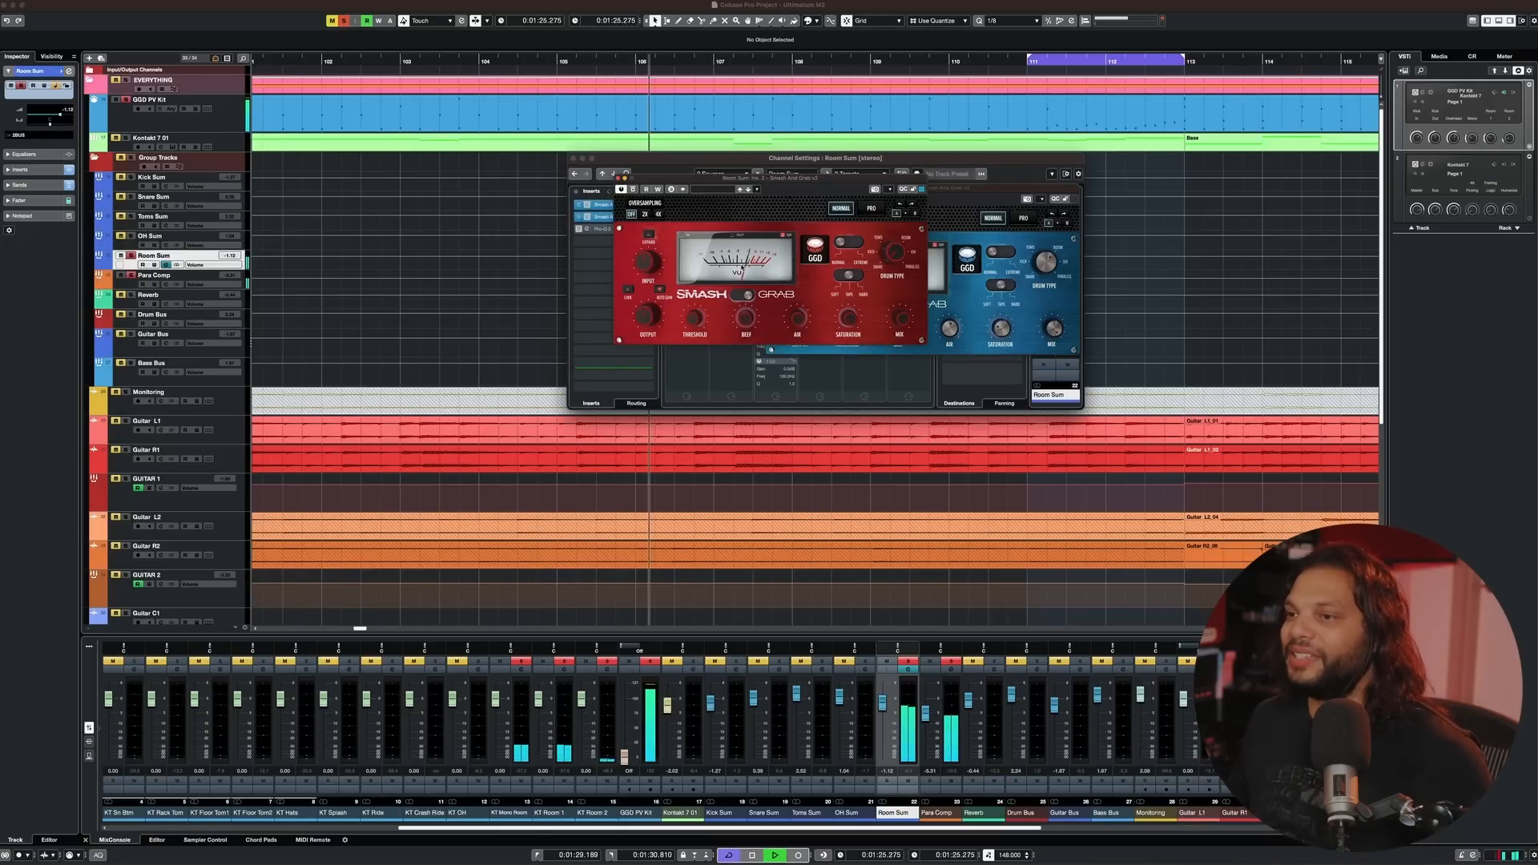
pyautogui.press('space')
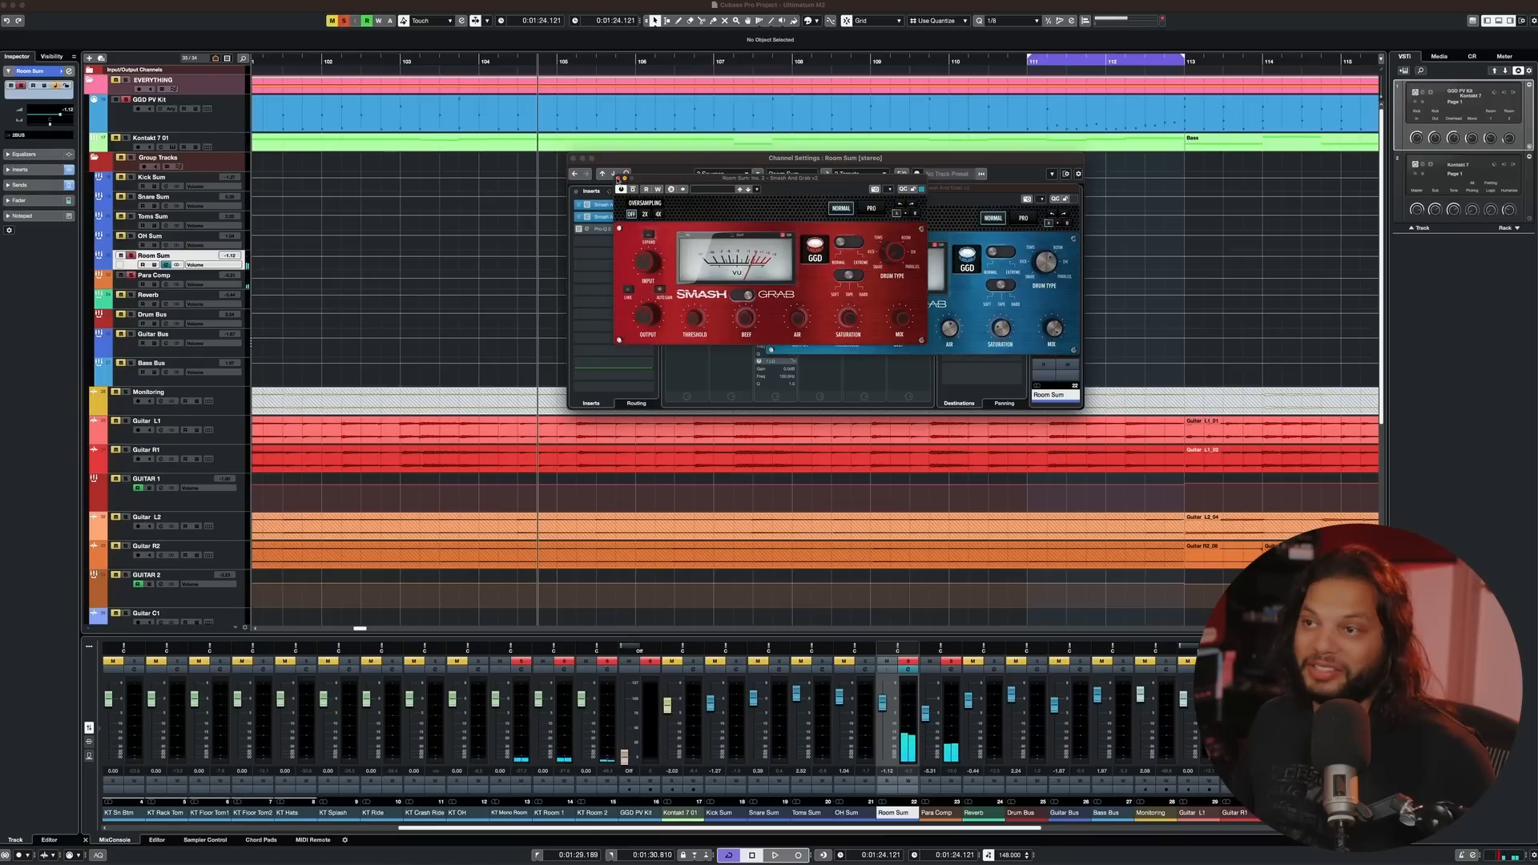
# - Close the red Smash And Grab compressor, open Room Sum's Pro-Q 3 equalizer and audition the soloed room sound through it
pyautogui.click(618, 177)
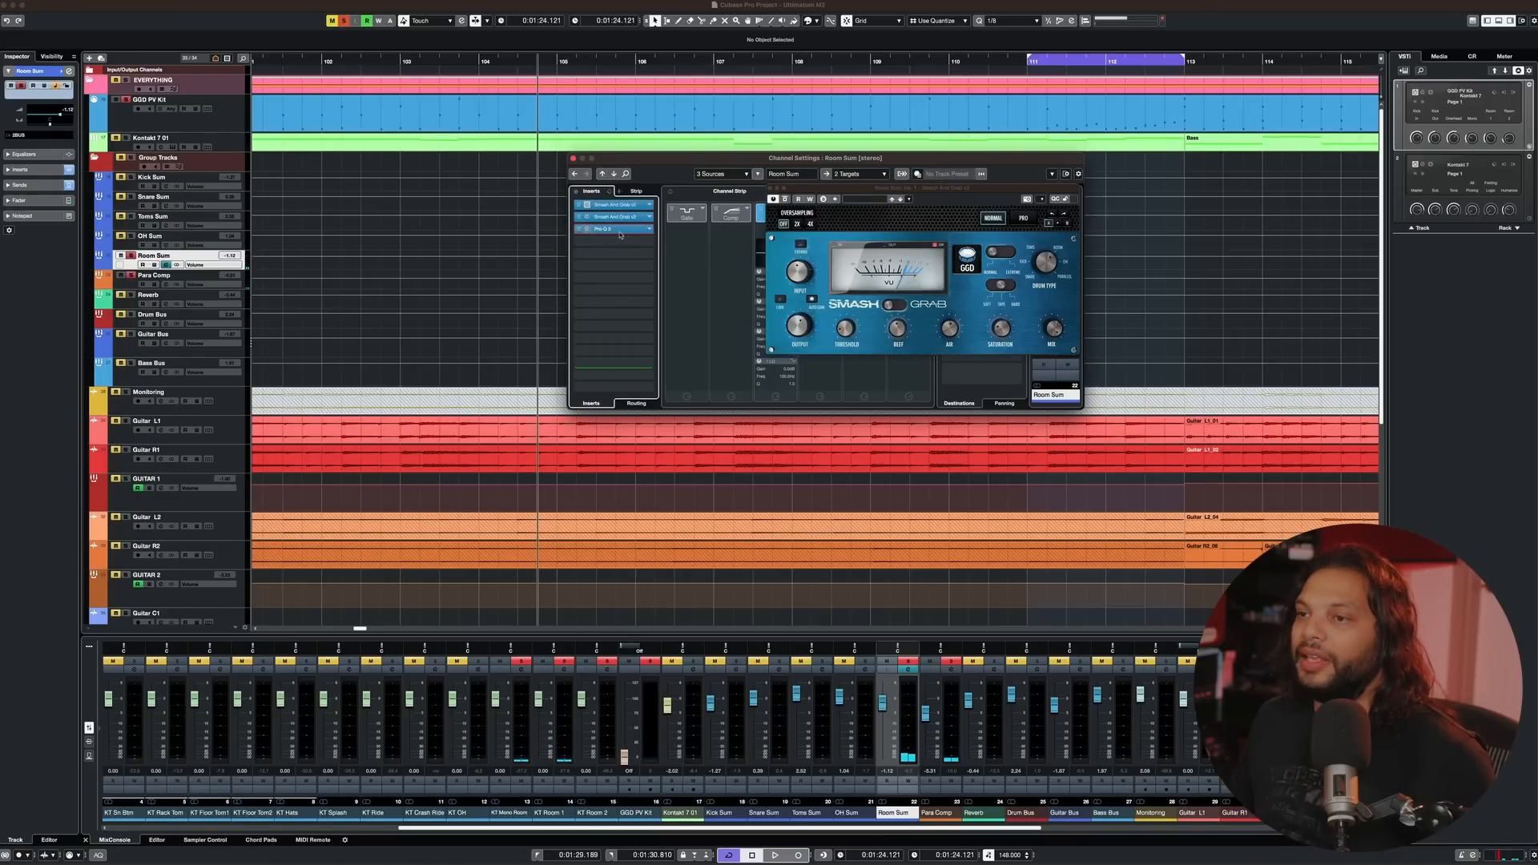
pyautogui.click(579, 230)
pyautogui.press('space')
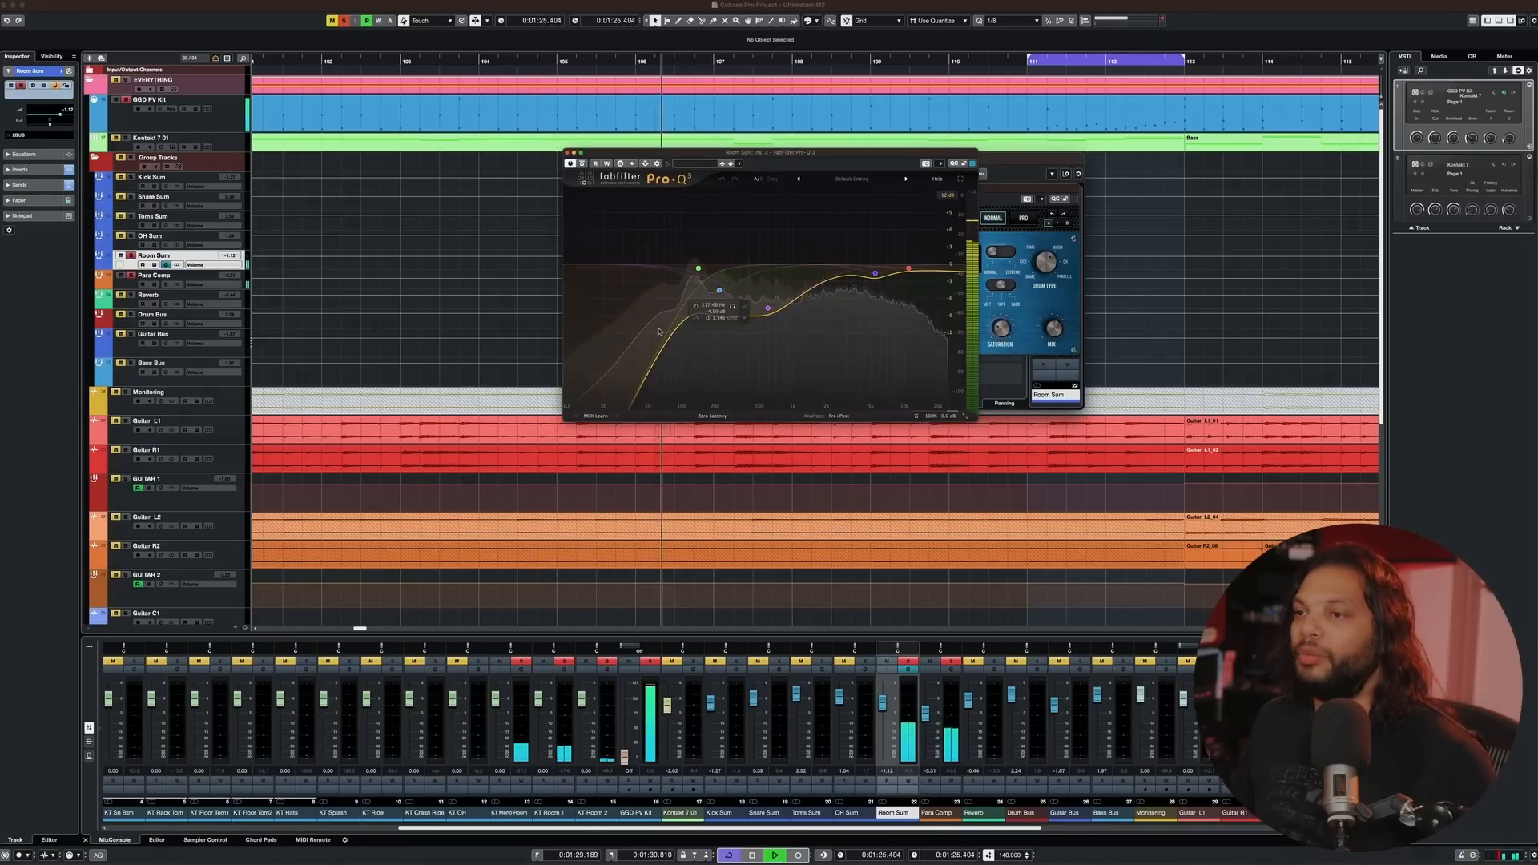
pyautogui.press('space')
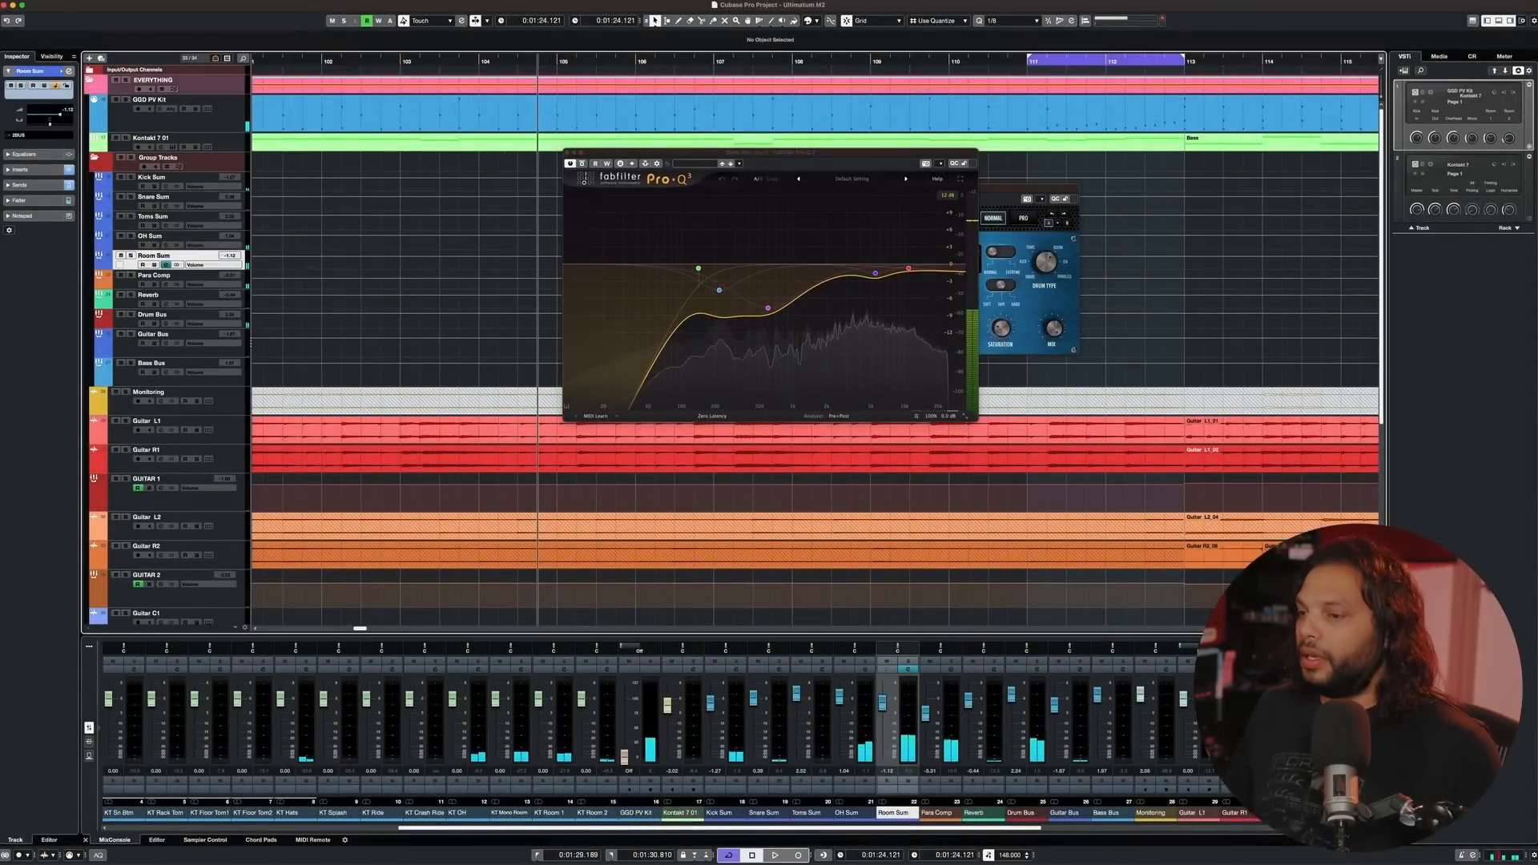
# - Play the full mix and close the Pro-Q 3 and blue Smash And Grab plug-in windows
pyautogui.press('space')
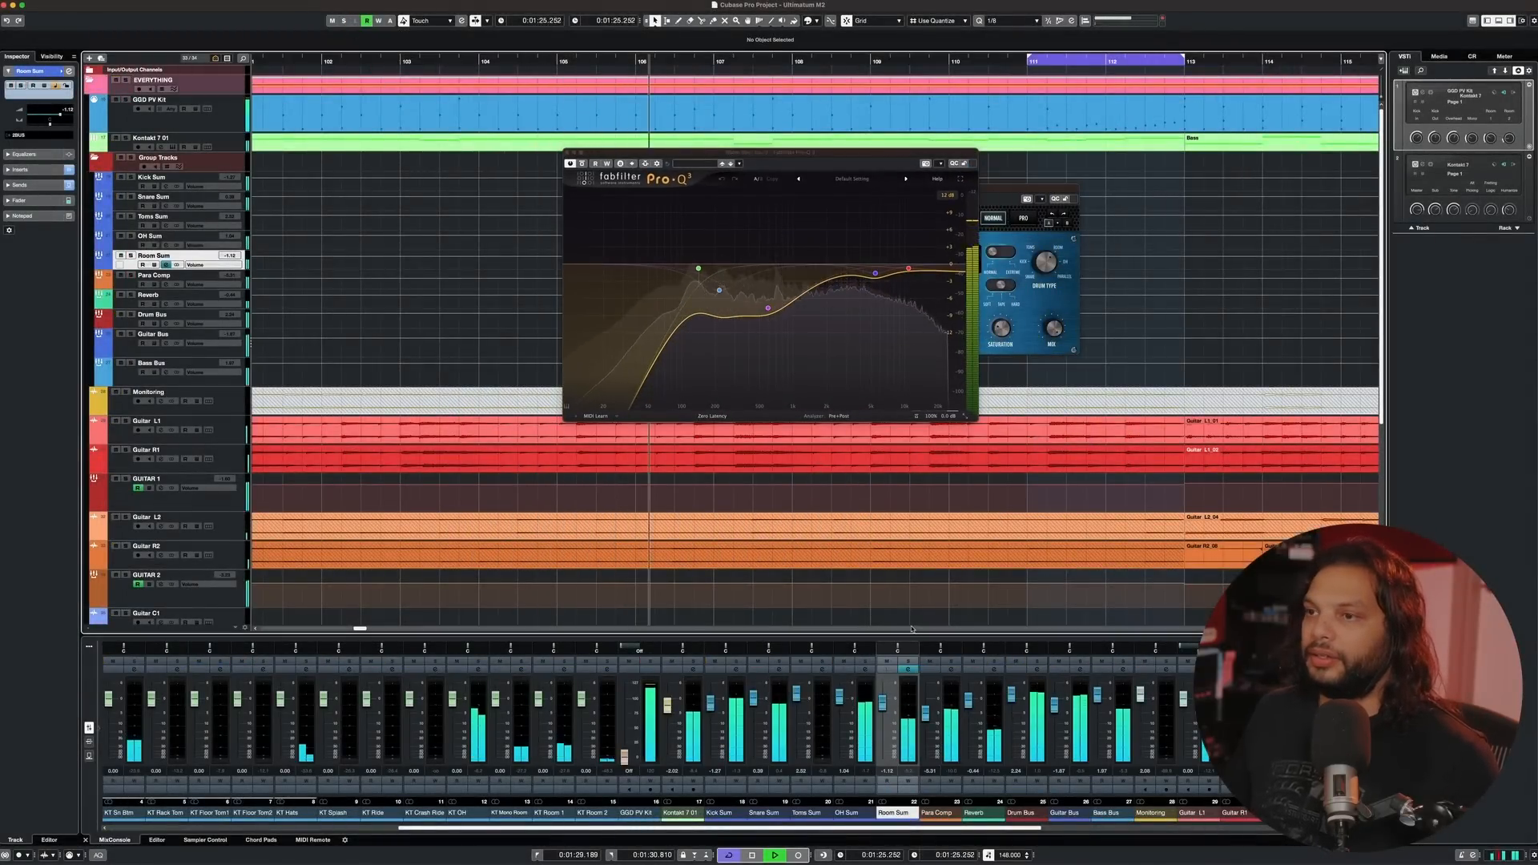
pyautogui.click(565, 152)
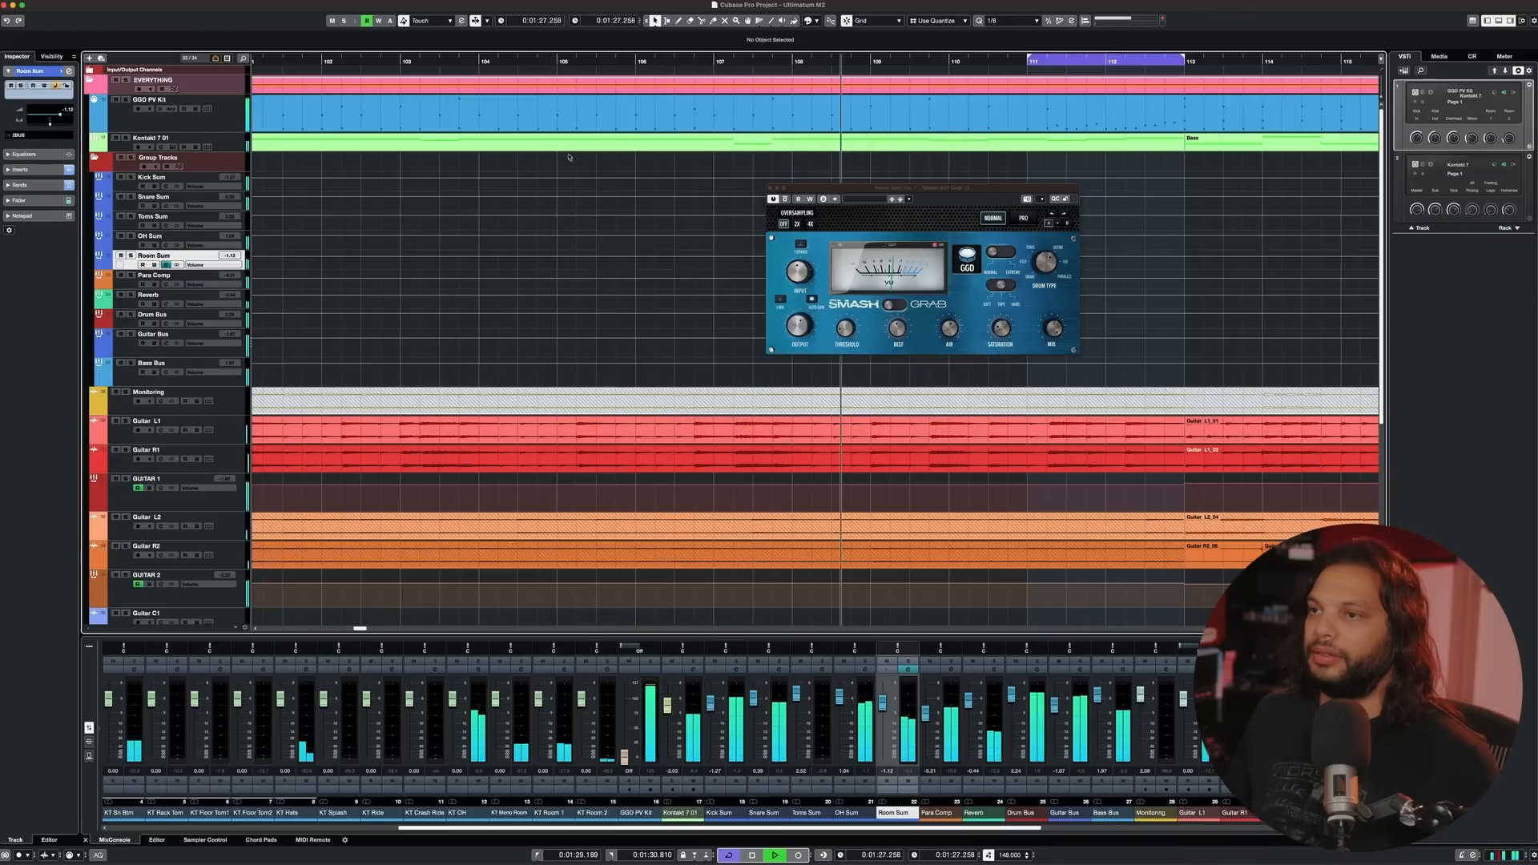
pyautogui.click(767, 197)
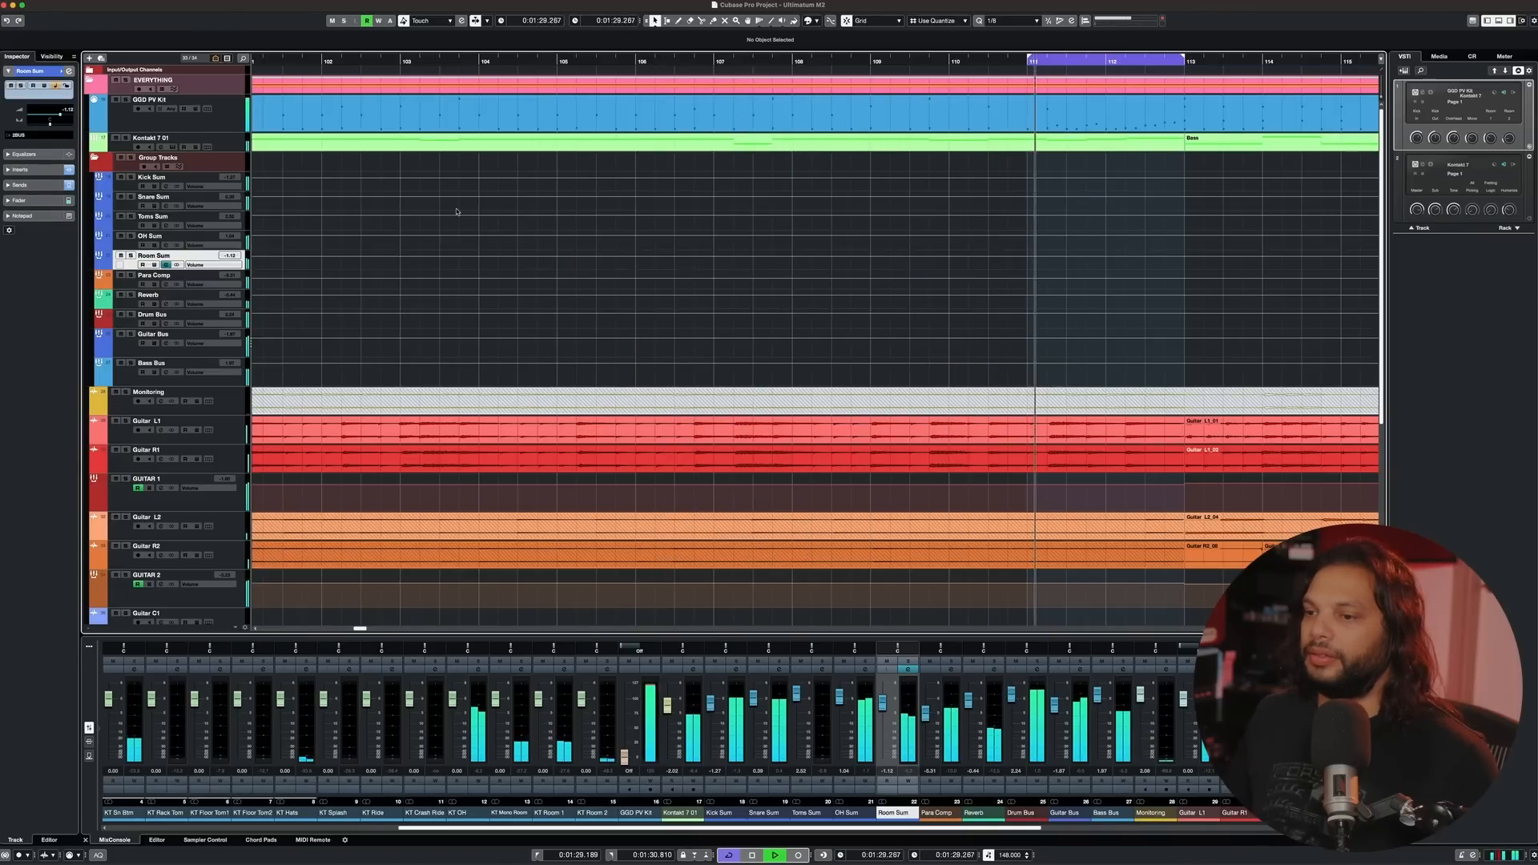
# - Turn off cycle playback and play the full mix from bar 112 past the end of the former loop range
pyautogui.scroll(-3, 569, 116)
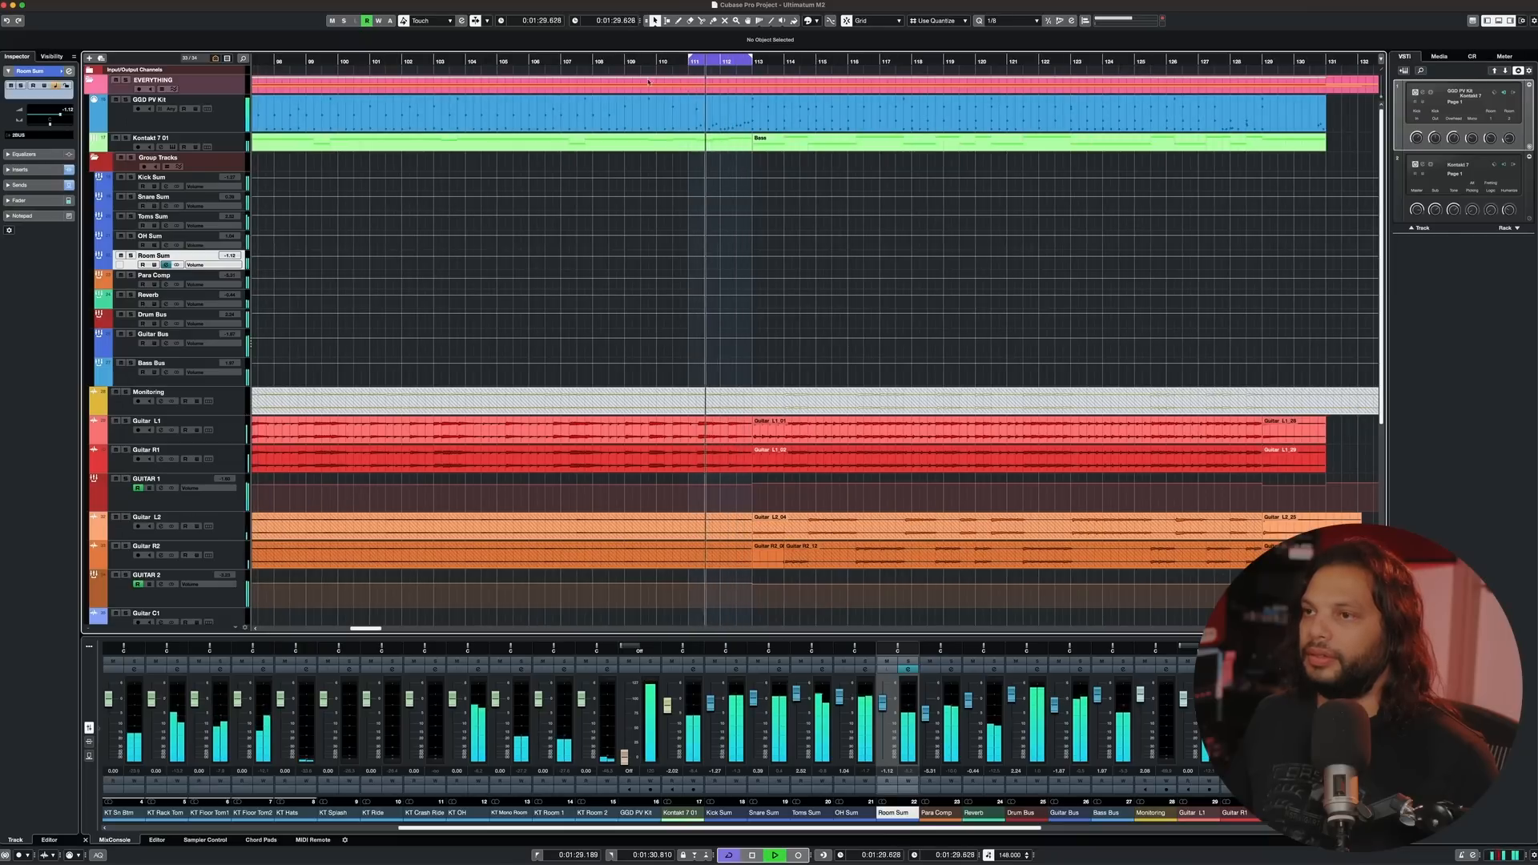
pyautogui.click(717, 58)
pyautogui.press('space')
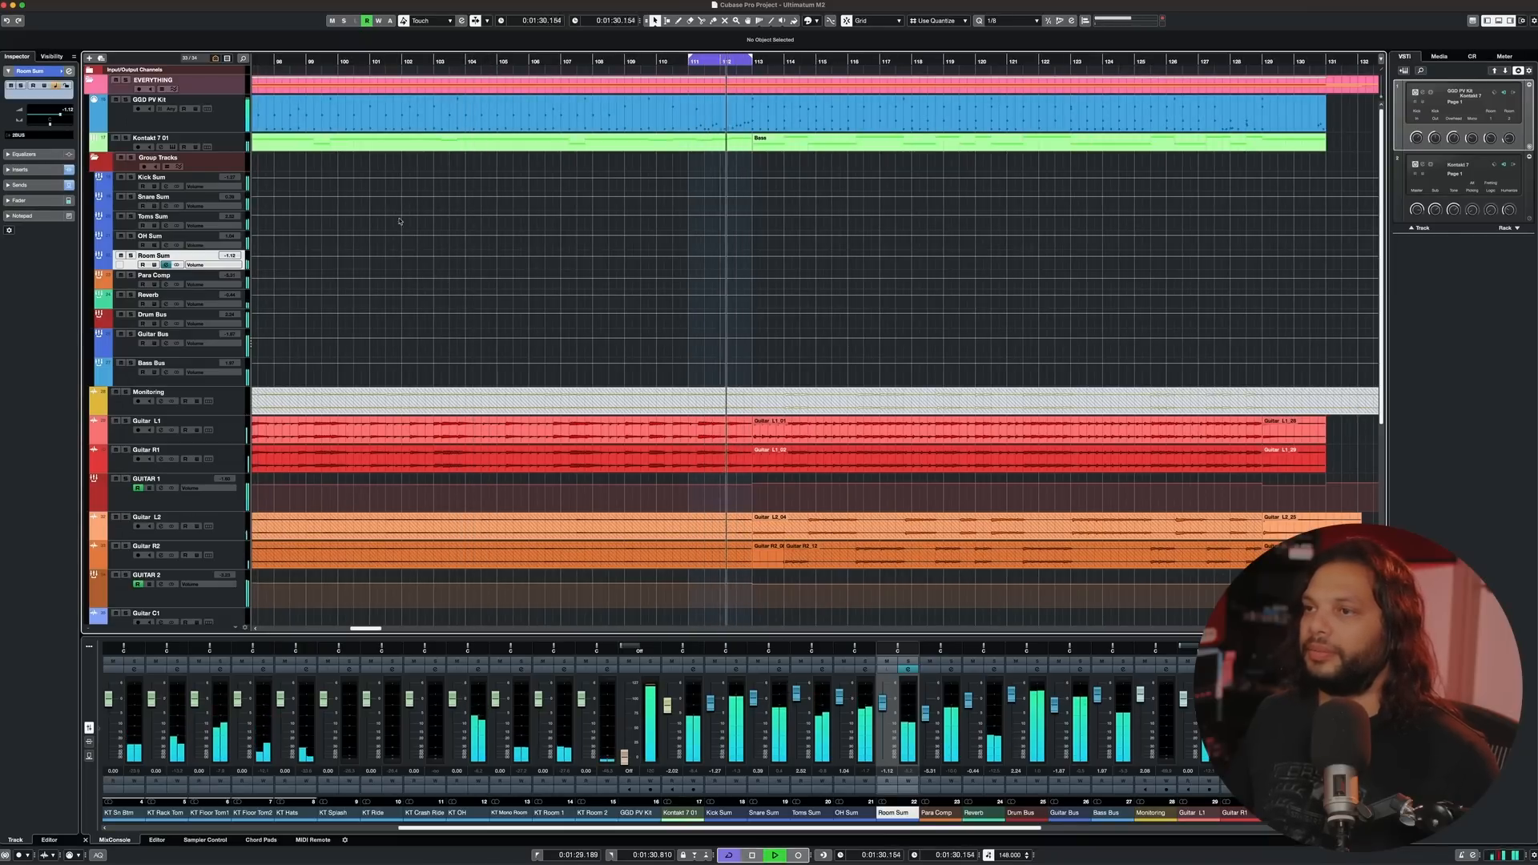
pyautogui.press('KP_Divide')
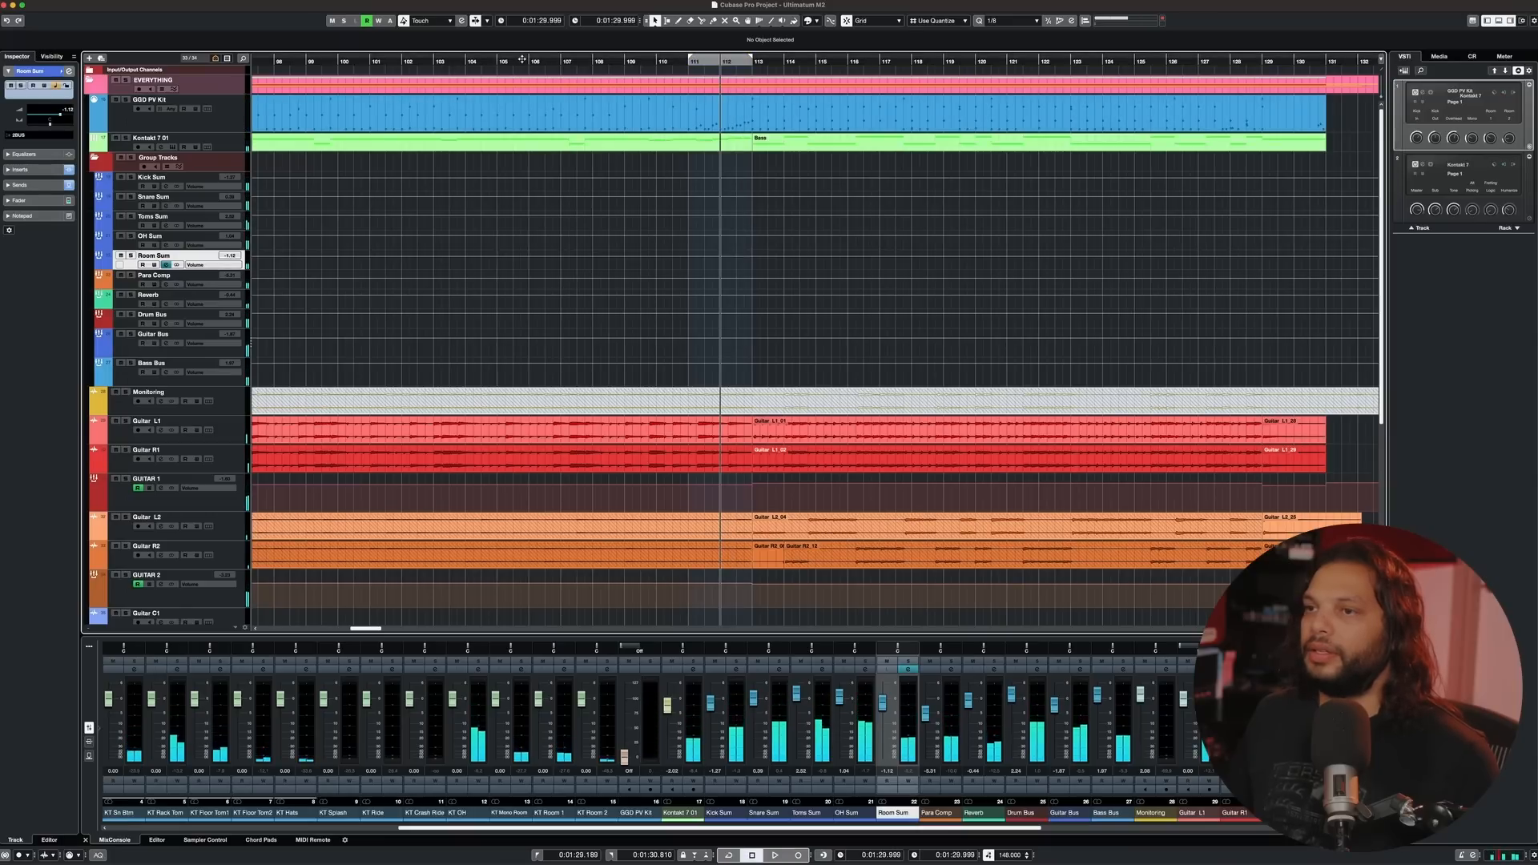
pyautogui.press('space')
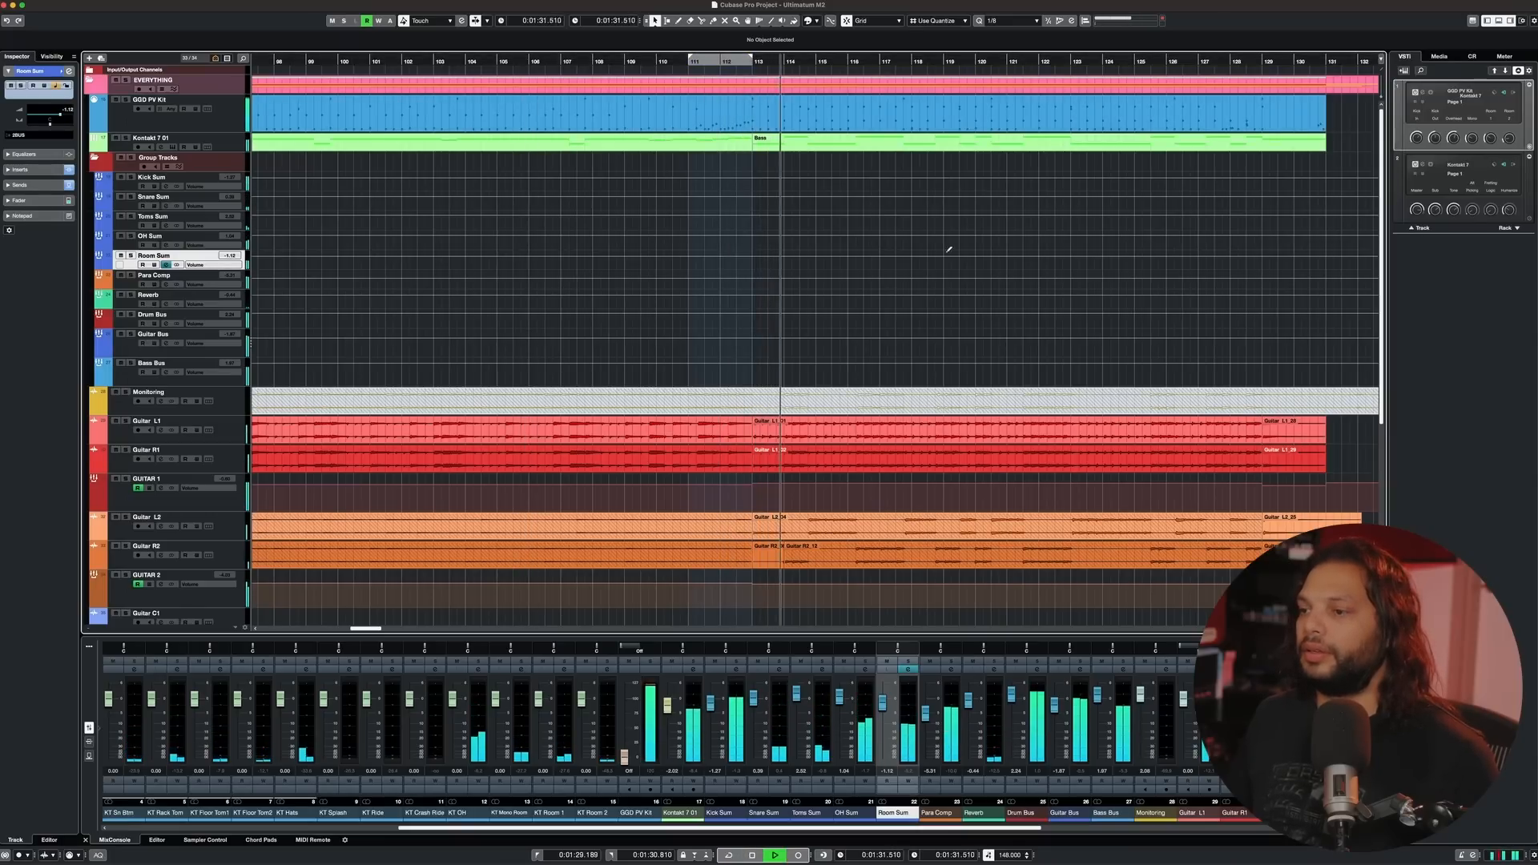
# - Stop playback, select the Para Comp group track and open its channel settings
pyautogui.press('f')
pyautogui.press('Down')
pyautogui.press('space')
pyautogui.press('e')
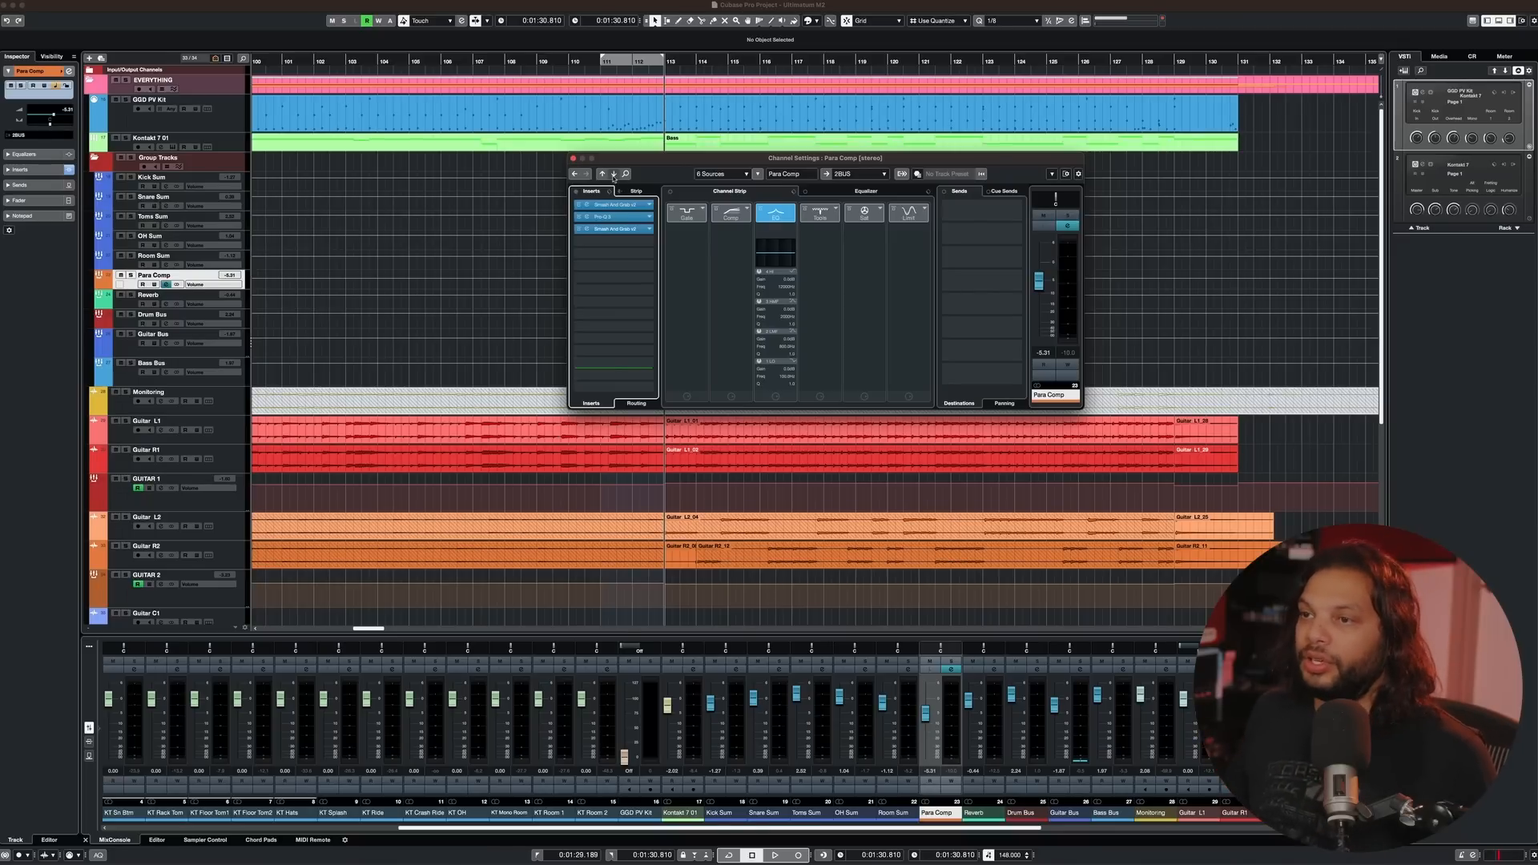
# - Move the channel settings window aside and inspect the Para Comp sends of the Kick Sum and Snare Sum channels
pyautogui.moveTo(659, 160); pyautogui.dragTo(795, 163)
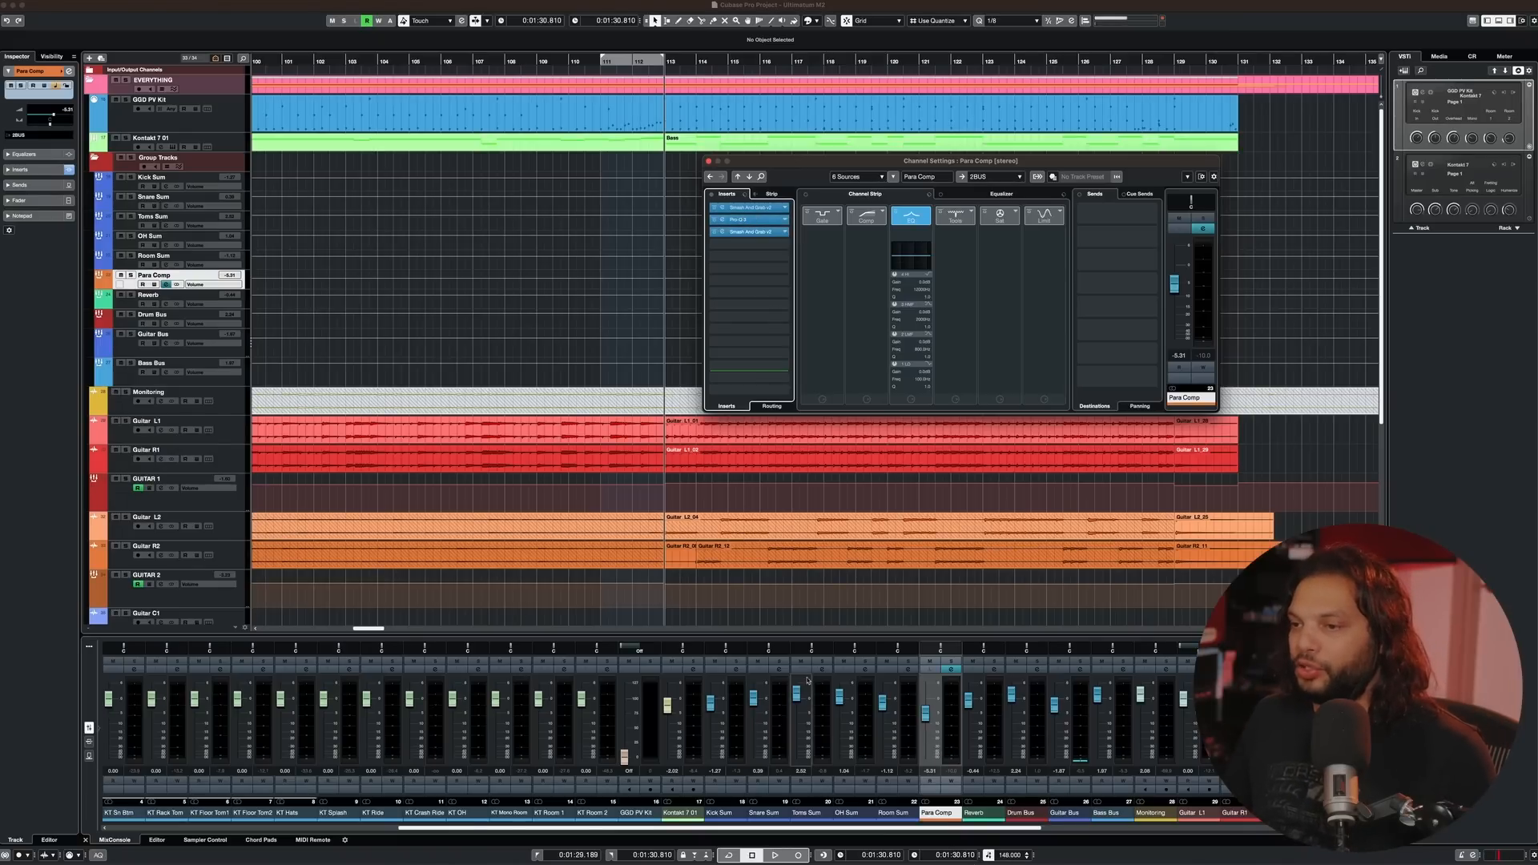
pyautogui.click(736, 669)
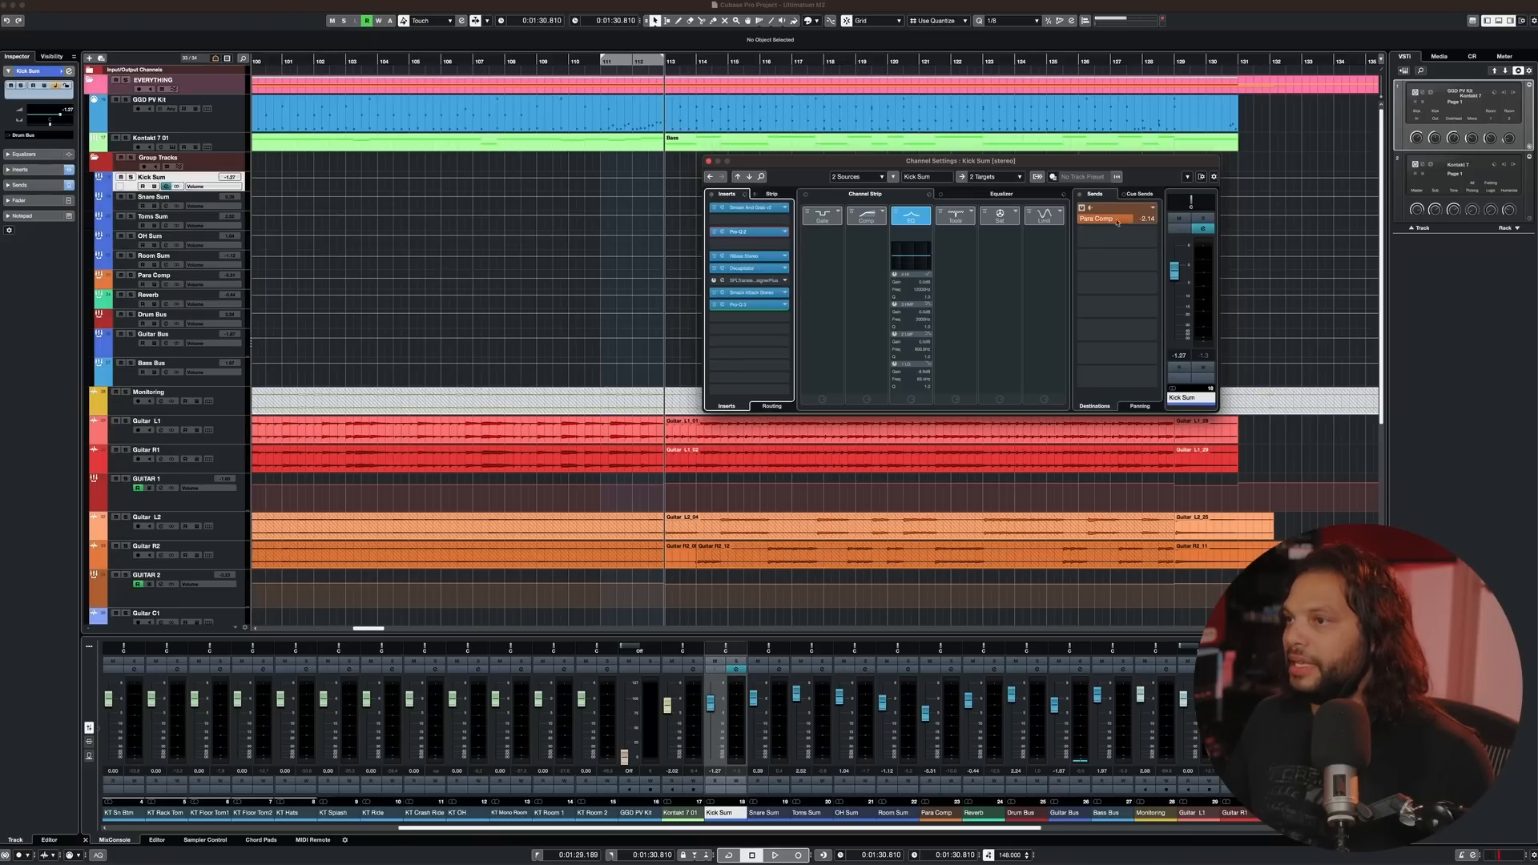
pyautogui.click(783, 668)
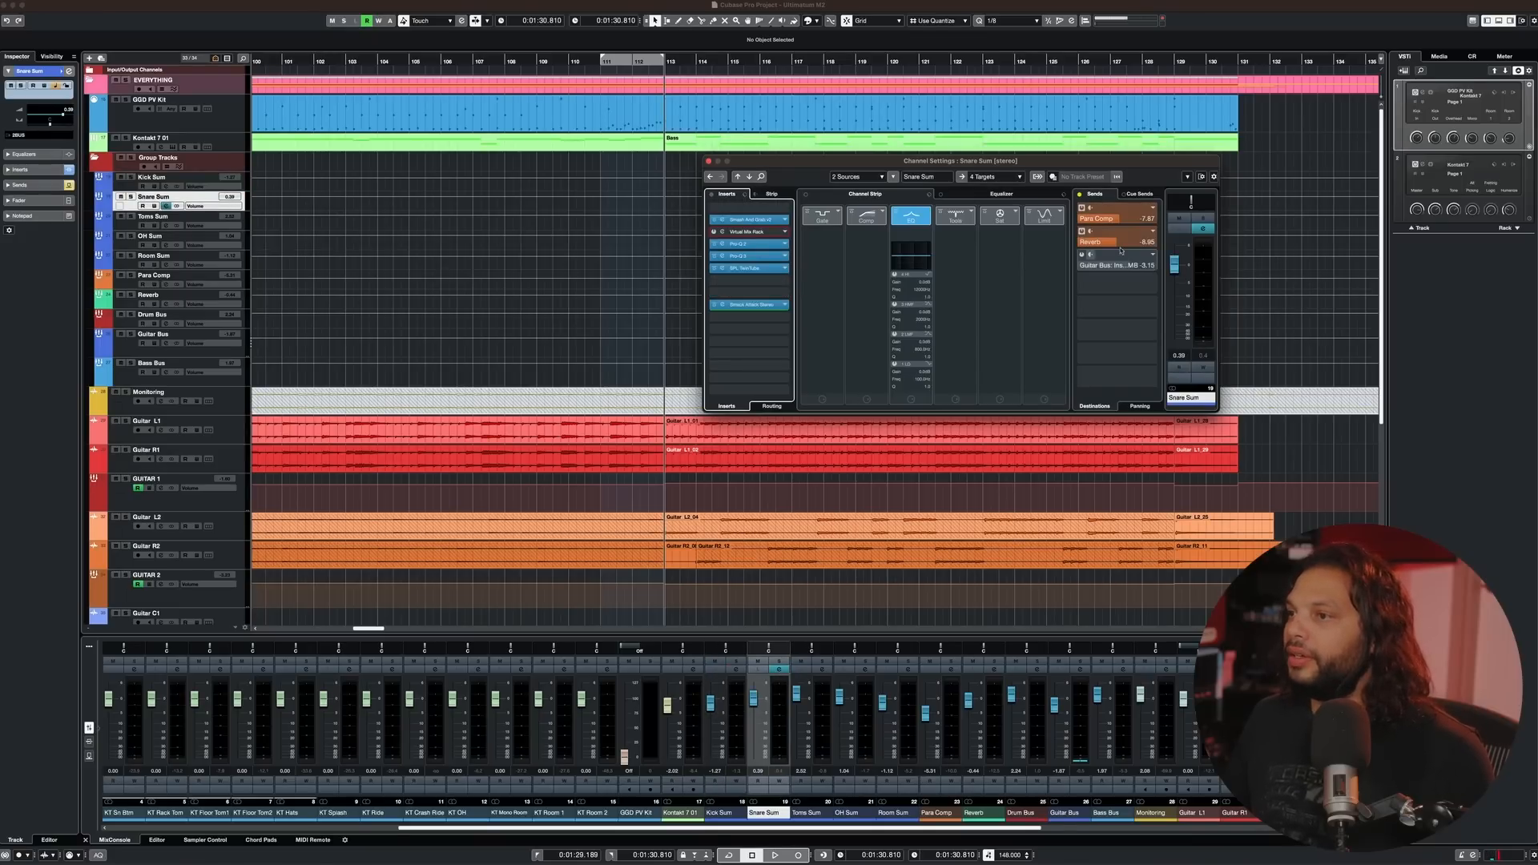
pyautogui.click(780, 669)
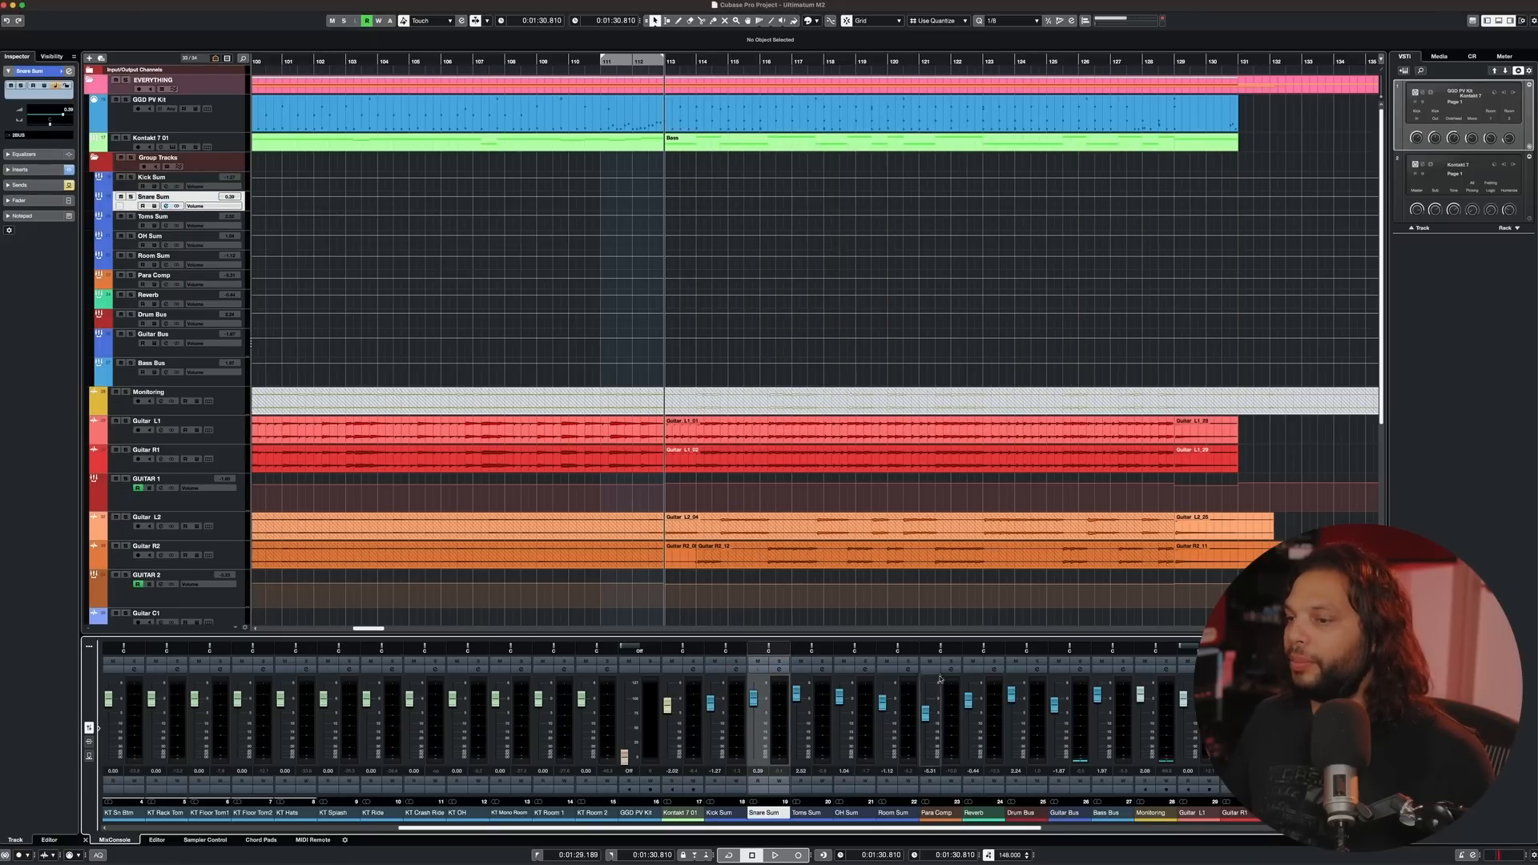
# - Reopen the Para Comp channel settings and inspect its first and third inserts, the blue and red Smash And Grab compressors
pyautogui.click(951, 669)
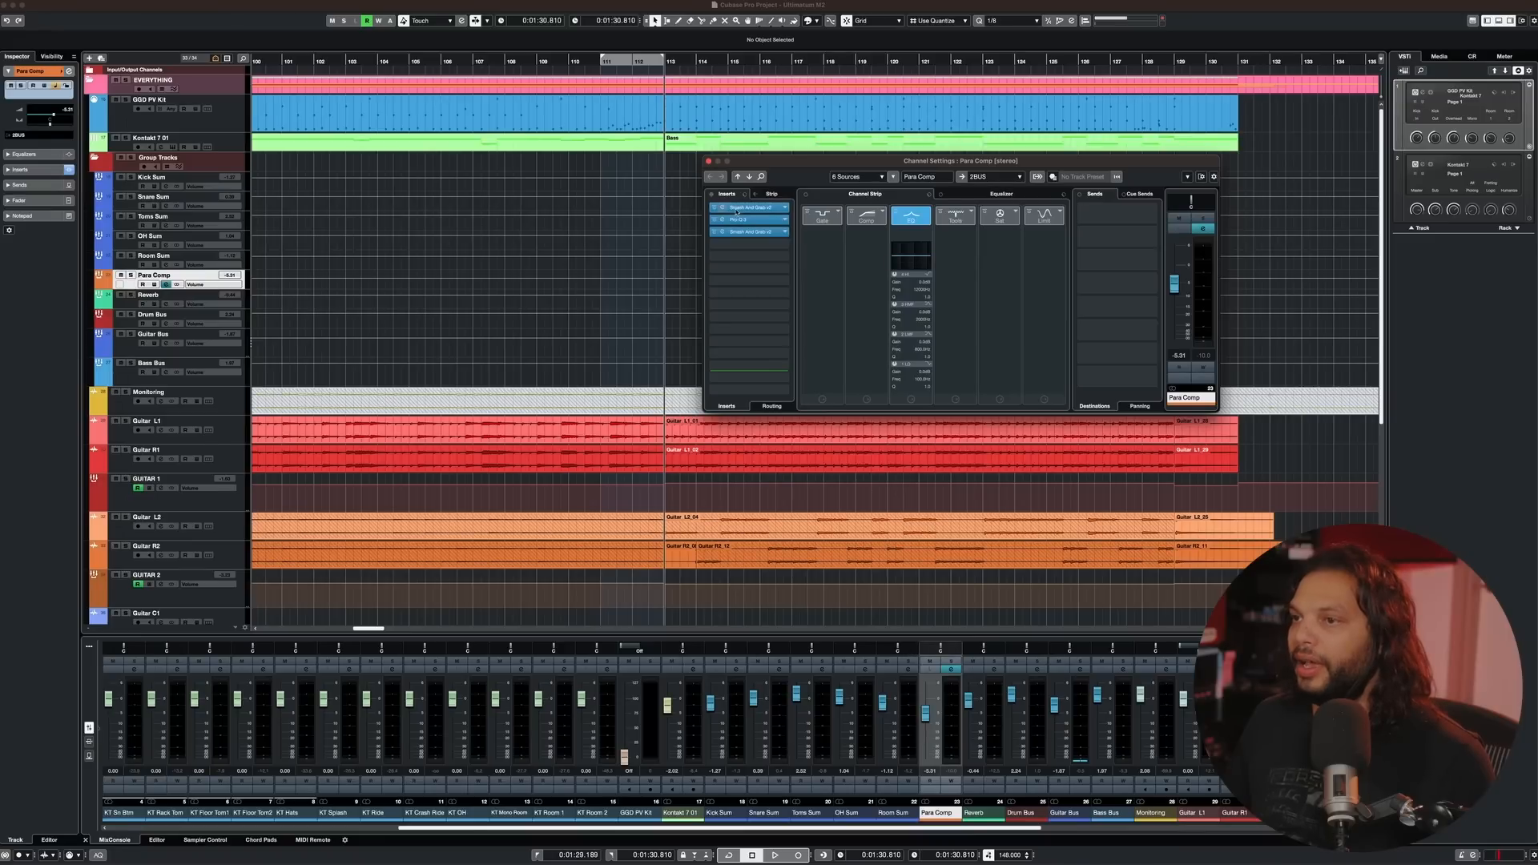
pyautogui.click(722, 208)
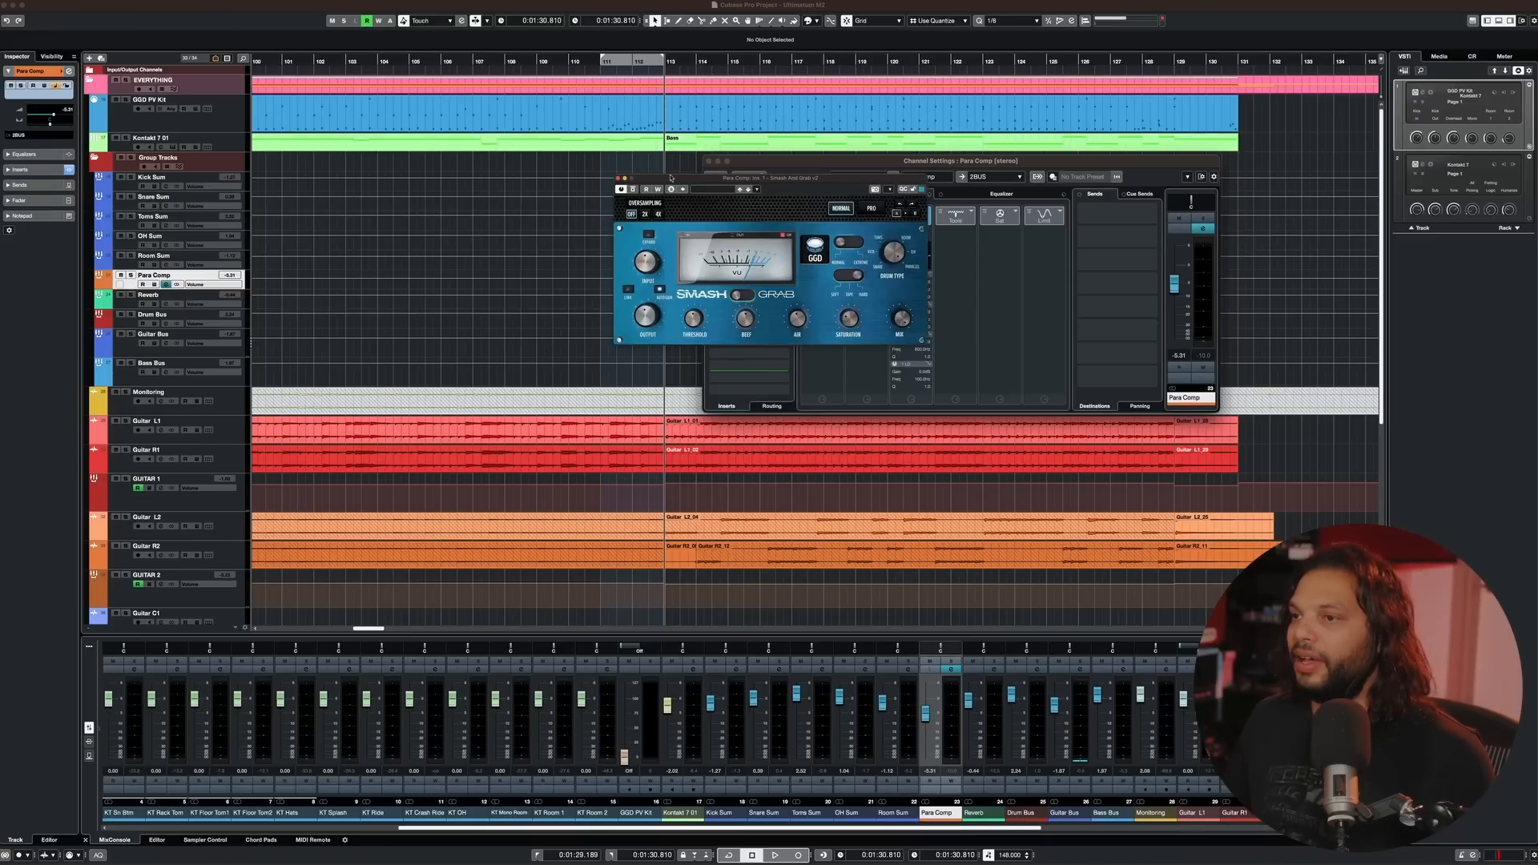
pyautogui.click(618, 179)
pyautogui.click(796, 239)
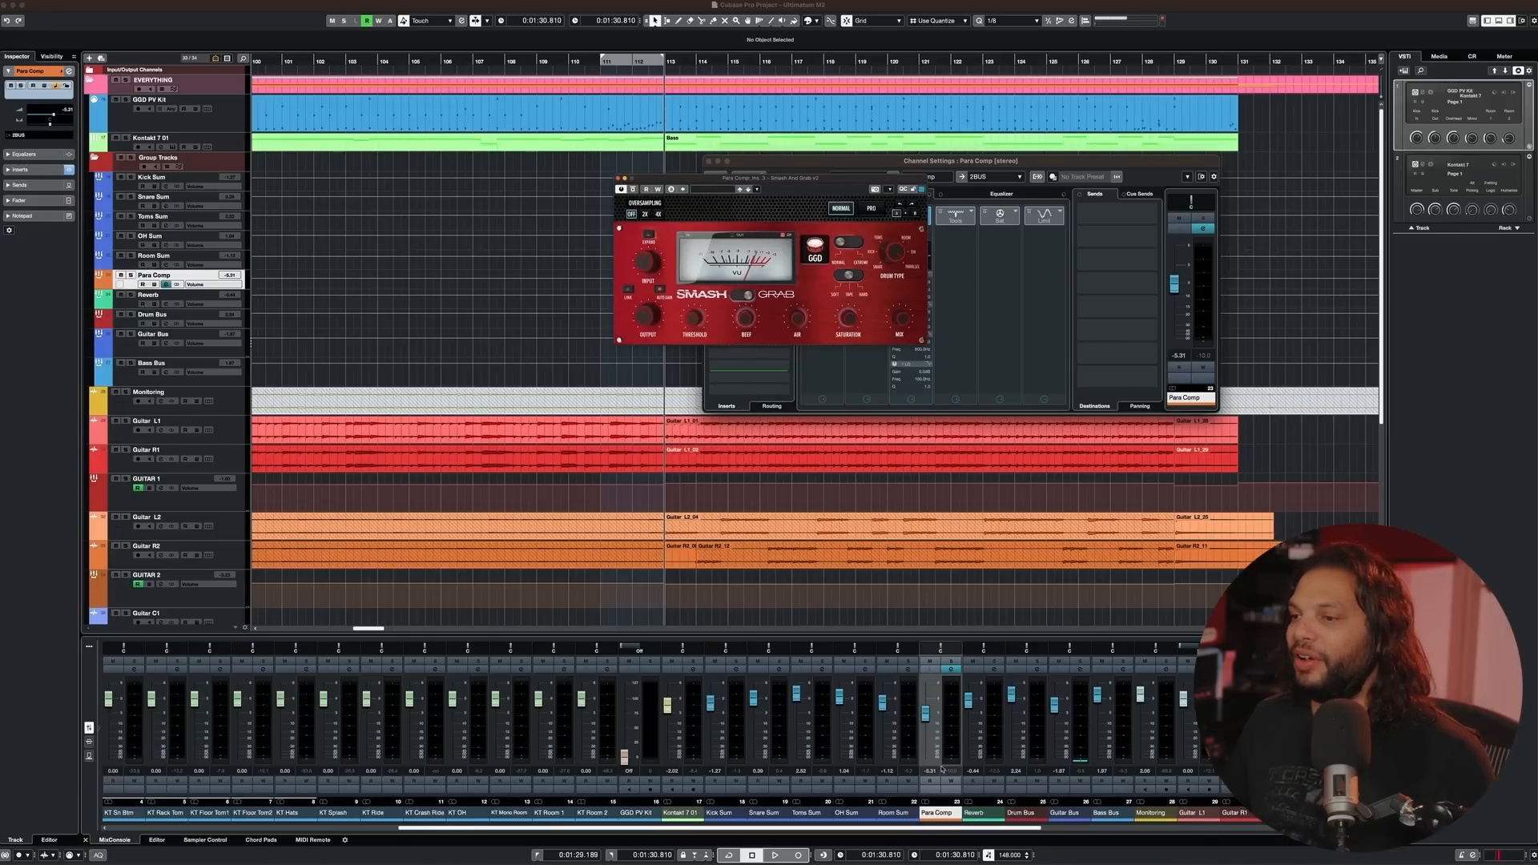
pyautogui.click(948, 661)
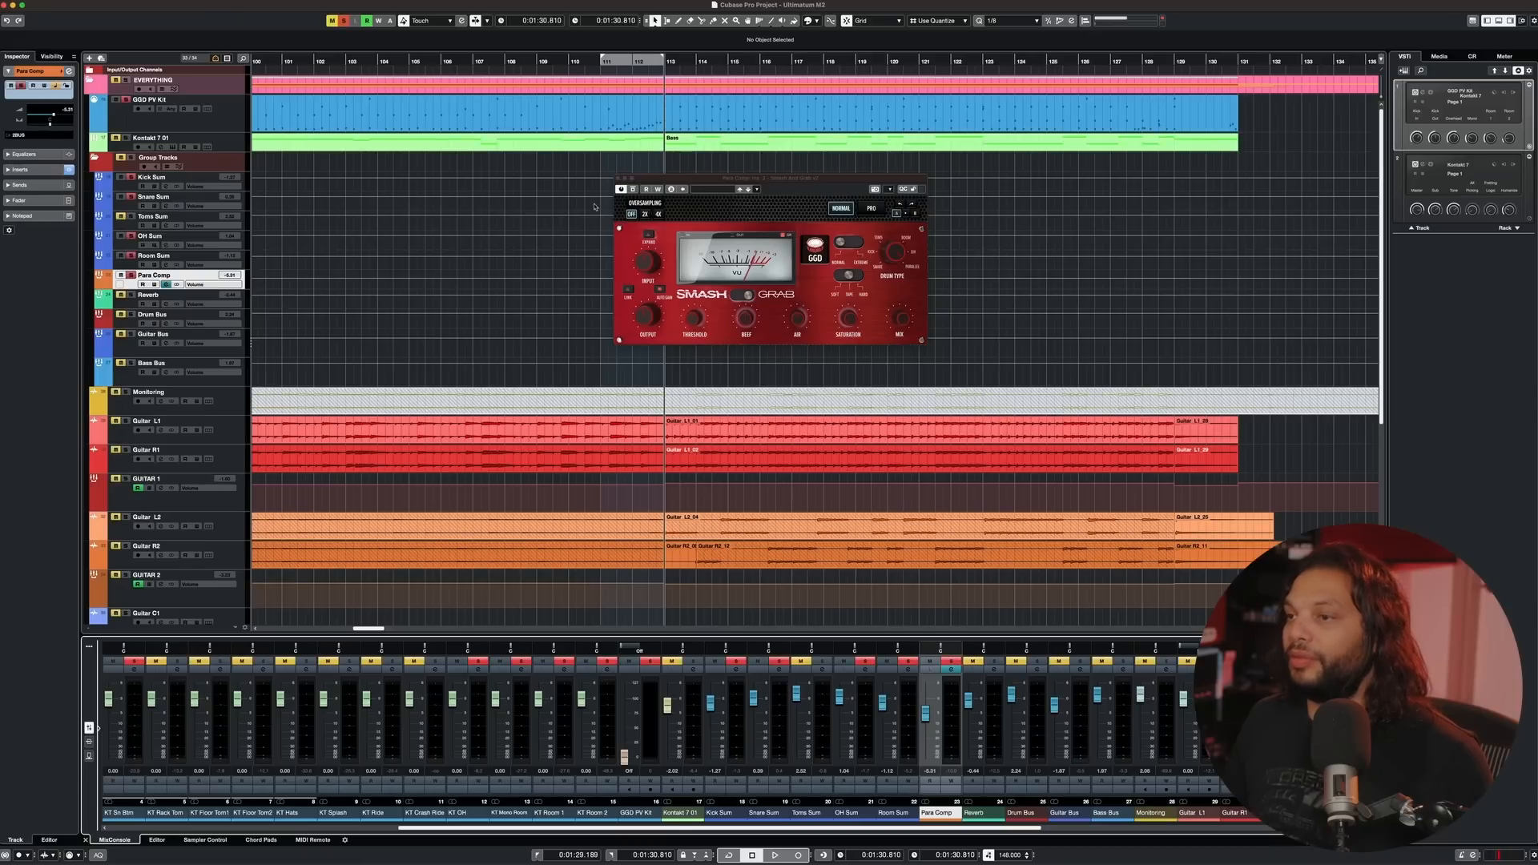
pyautogui.click(925, 712)
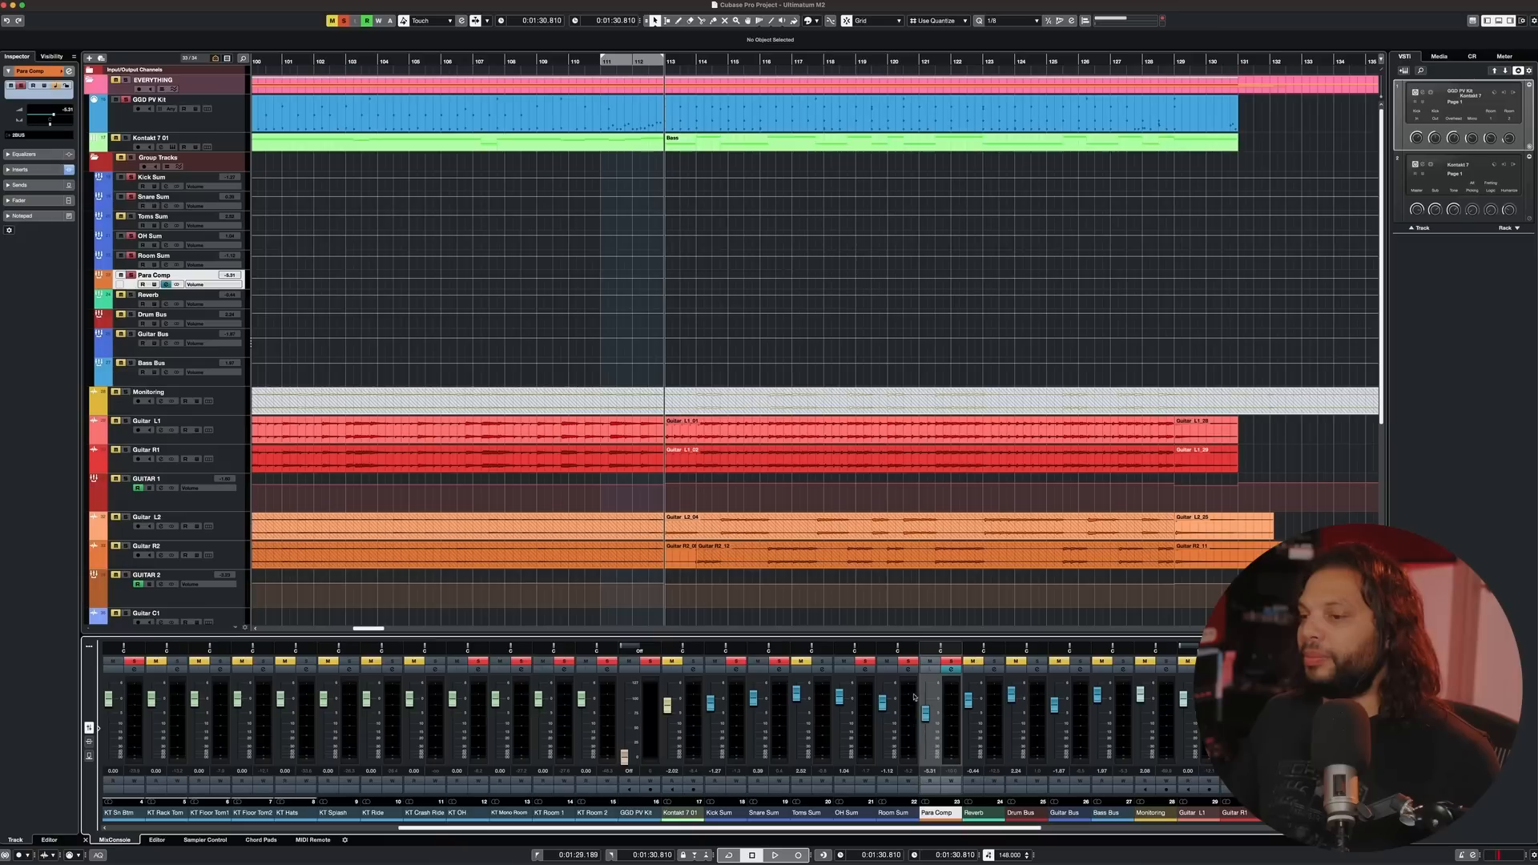
pyautogui.click(952, 662)
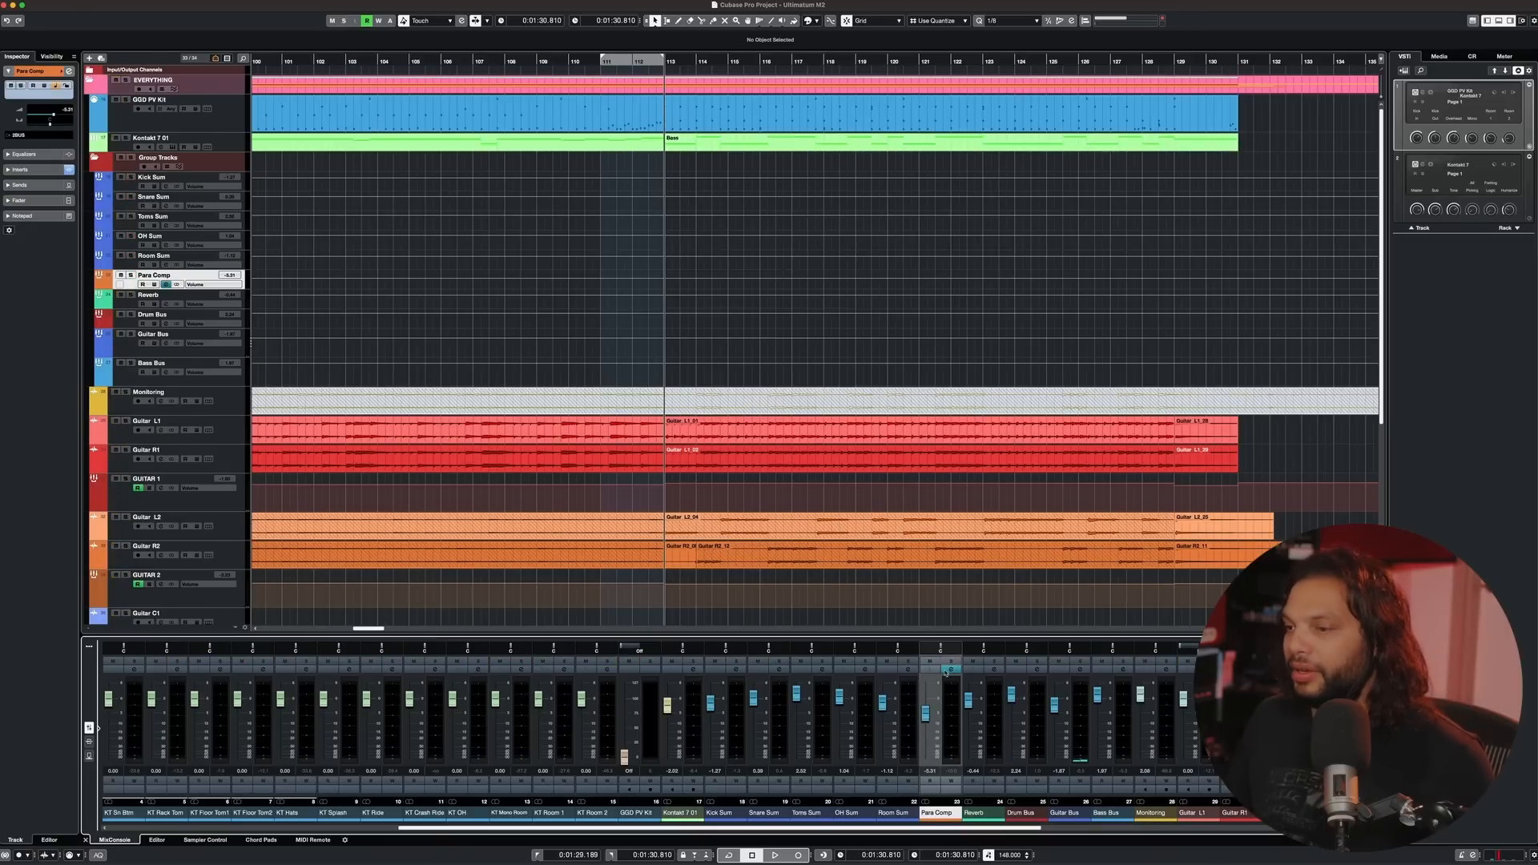
# - Play the mix while sweeping the Para Comp fader fully down and fully up, and bring it back to about -4.78 dB
pyautogui.press('space')
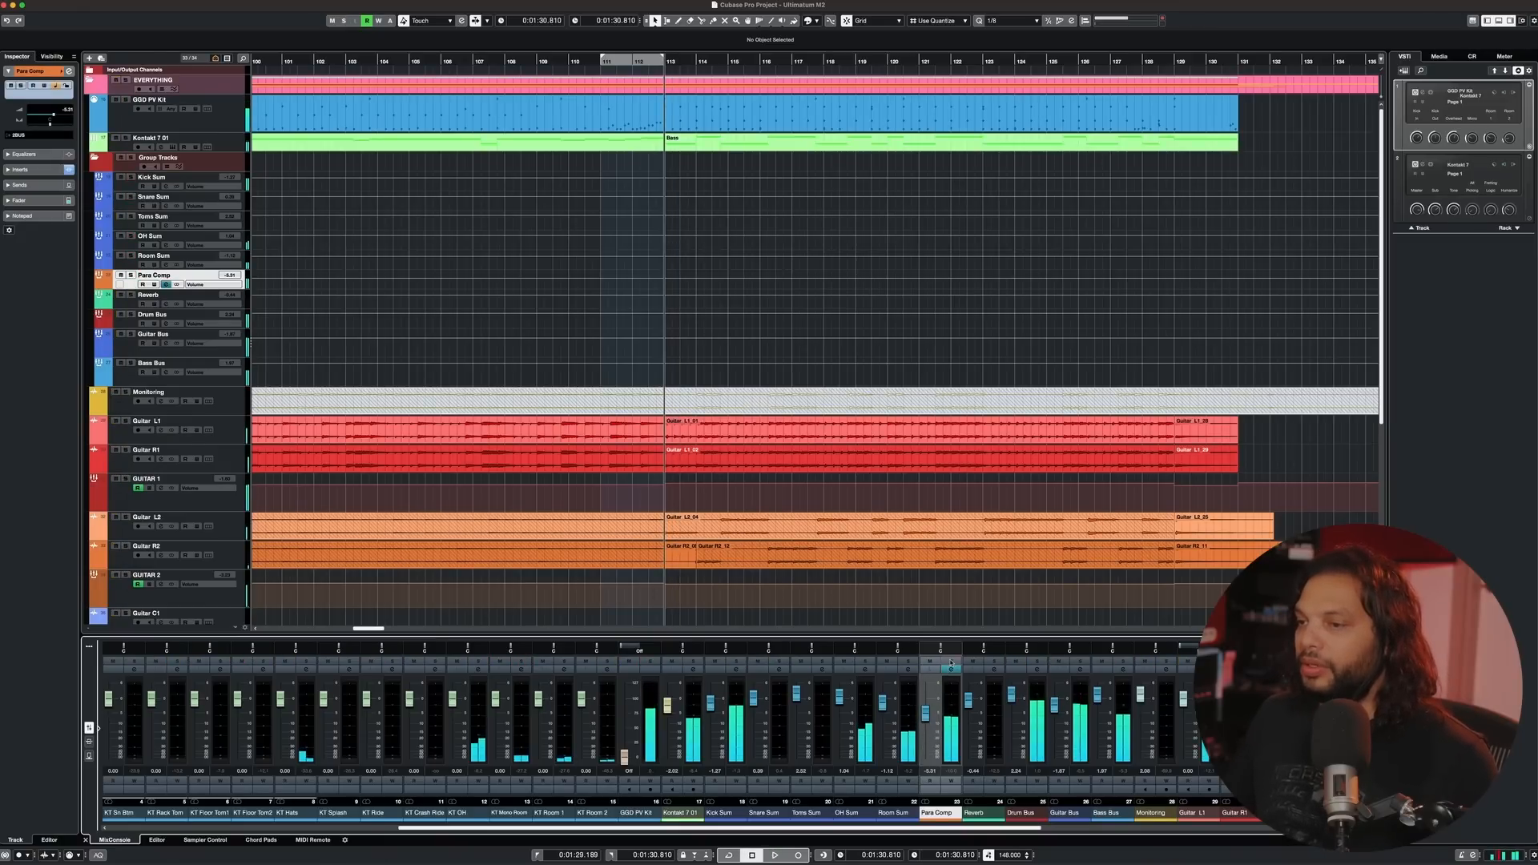
pyautogui.press('space')
pyautogui.moveTo(927, 714); pyautogui.dragTo(926, 759)
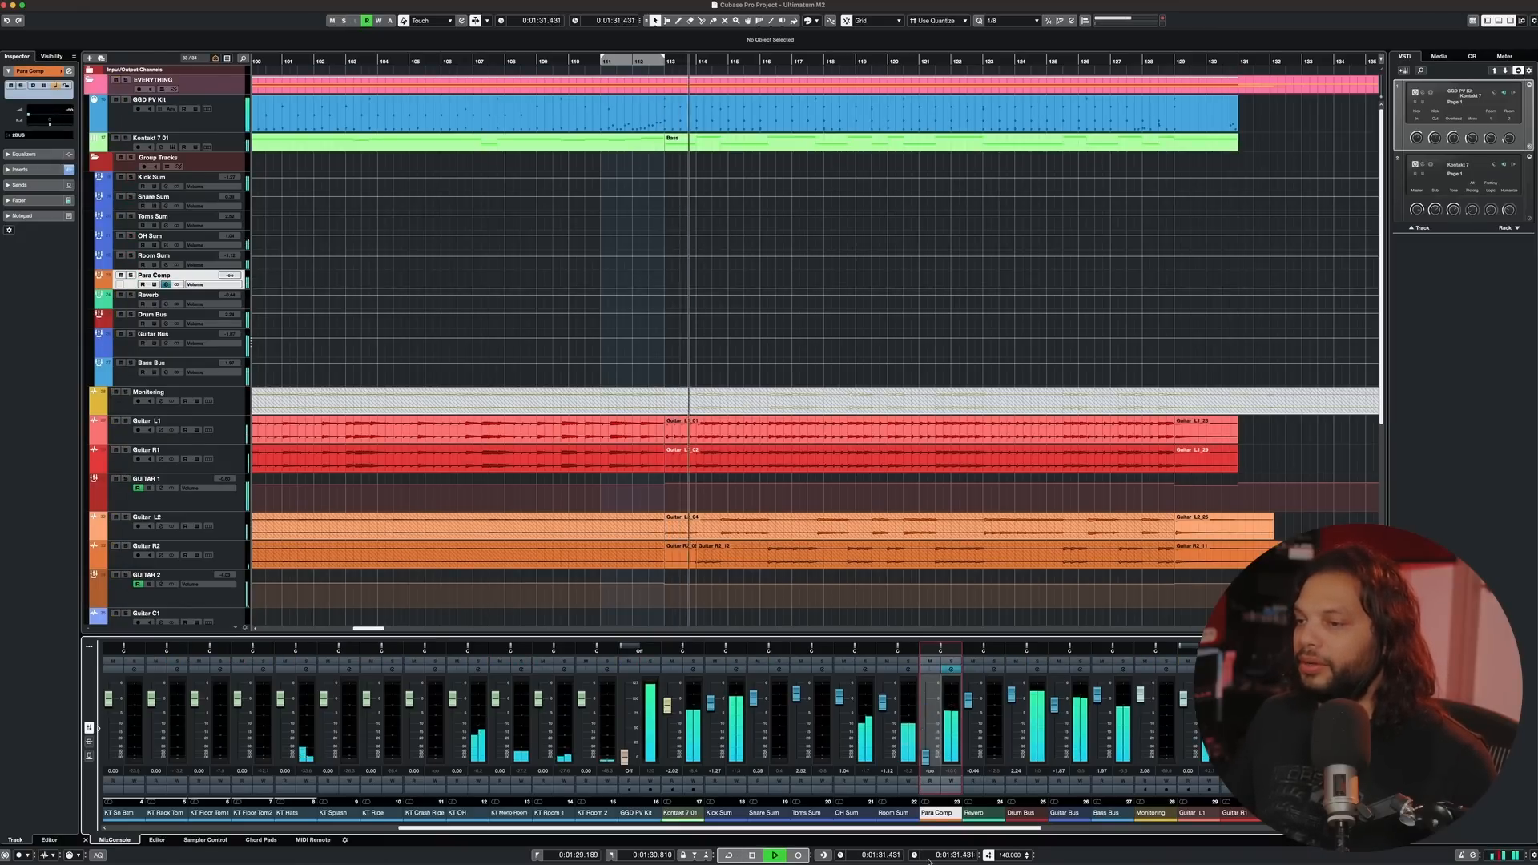
pyautogui.moveTo(926, 758); pyautogui.dragTo(923, 683)
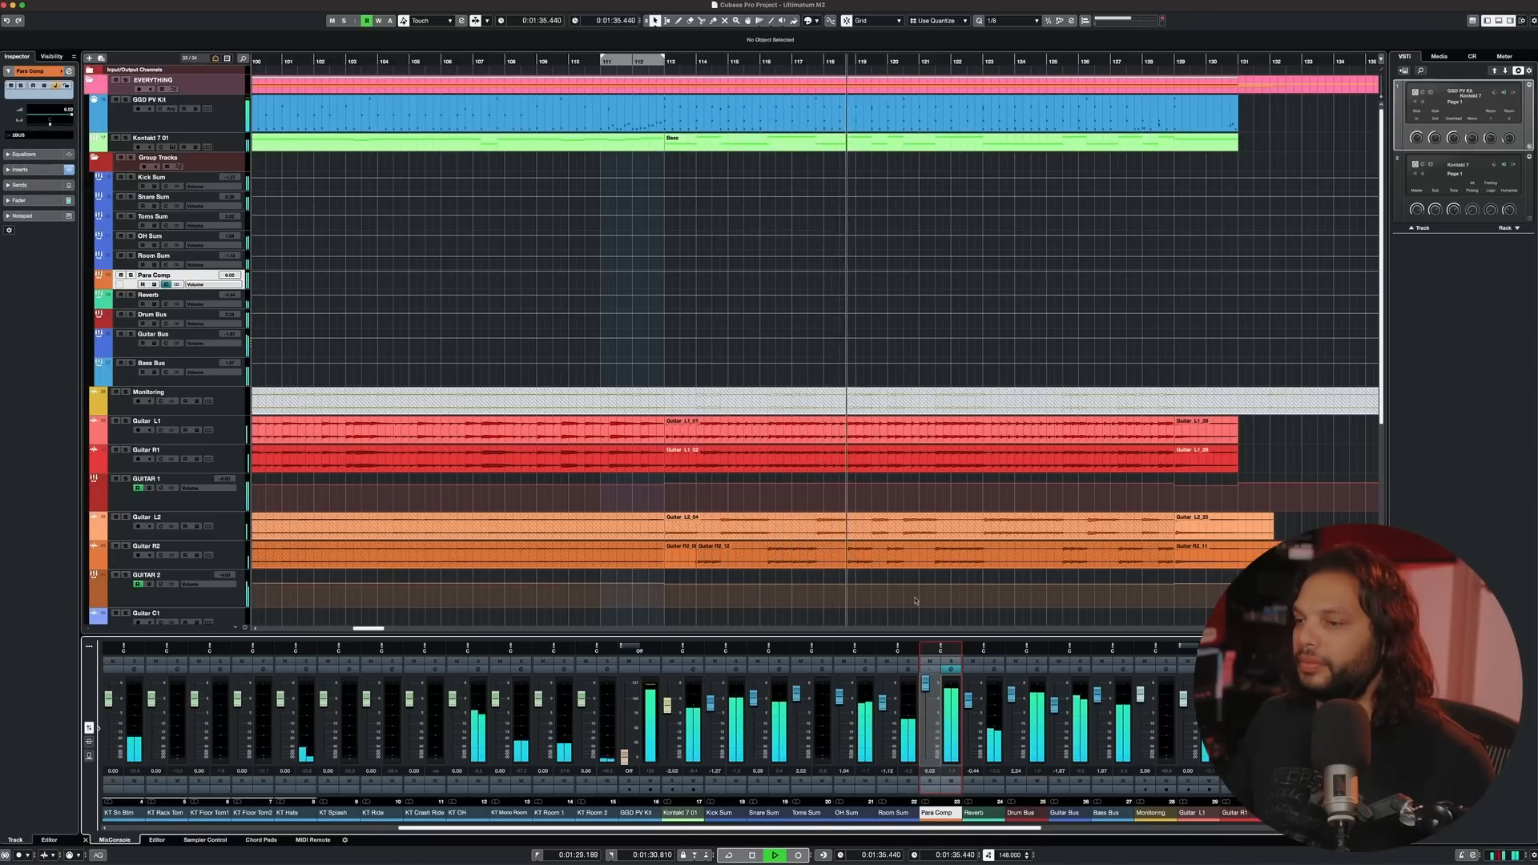
pyautogui.moveTo(926, 683); pyautogui.dragTo(926, 721)
pyautogui.press('space')
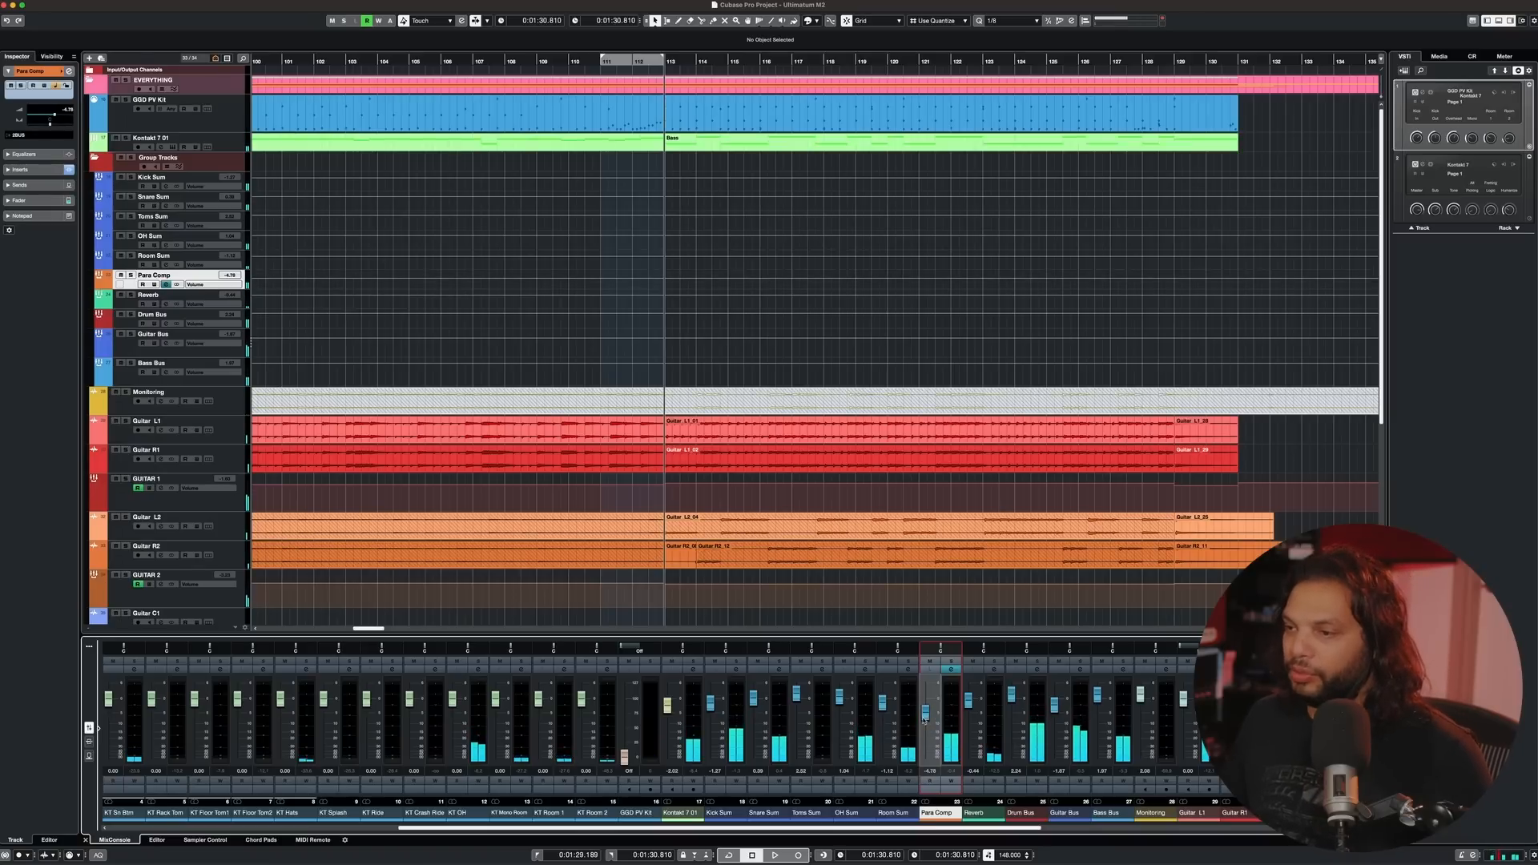
pyautogui.moveTo(925, 724); pyautogui.dragTo(925, 719)
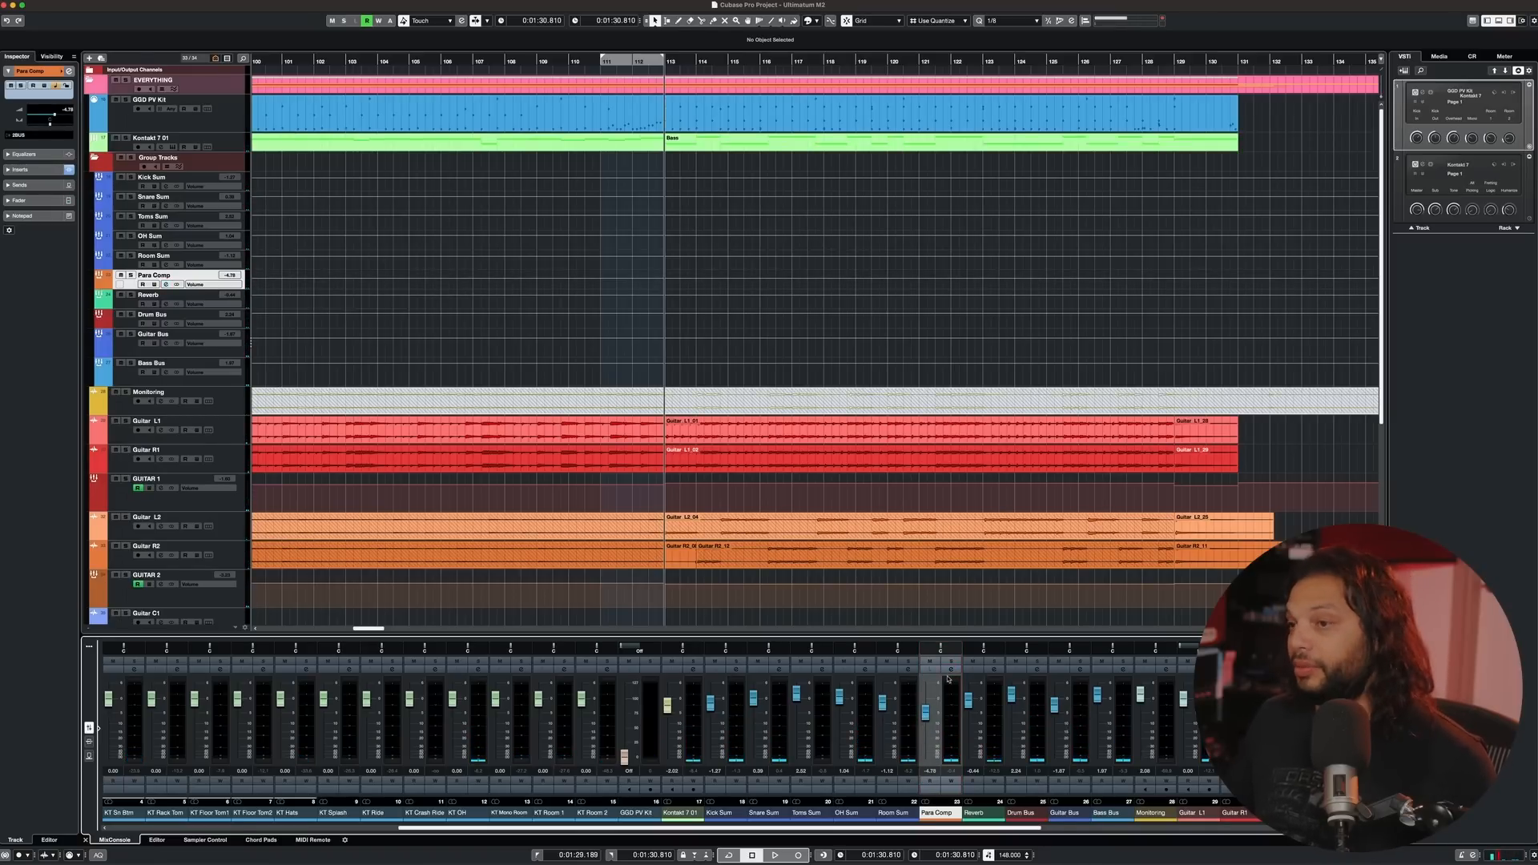
# - Open the Para Comp channel settings and inspect the EQ curve of its Pro-Q 3 insert
pyautogui.press('e')
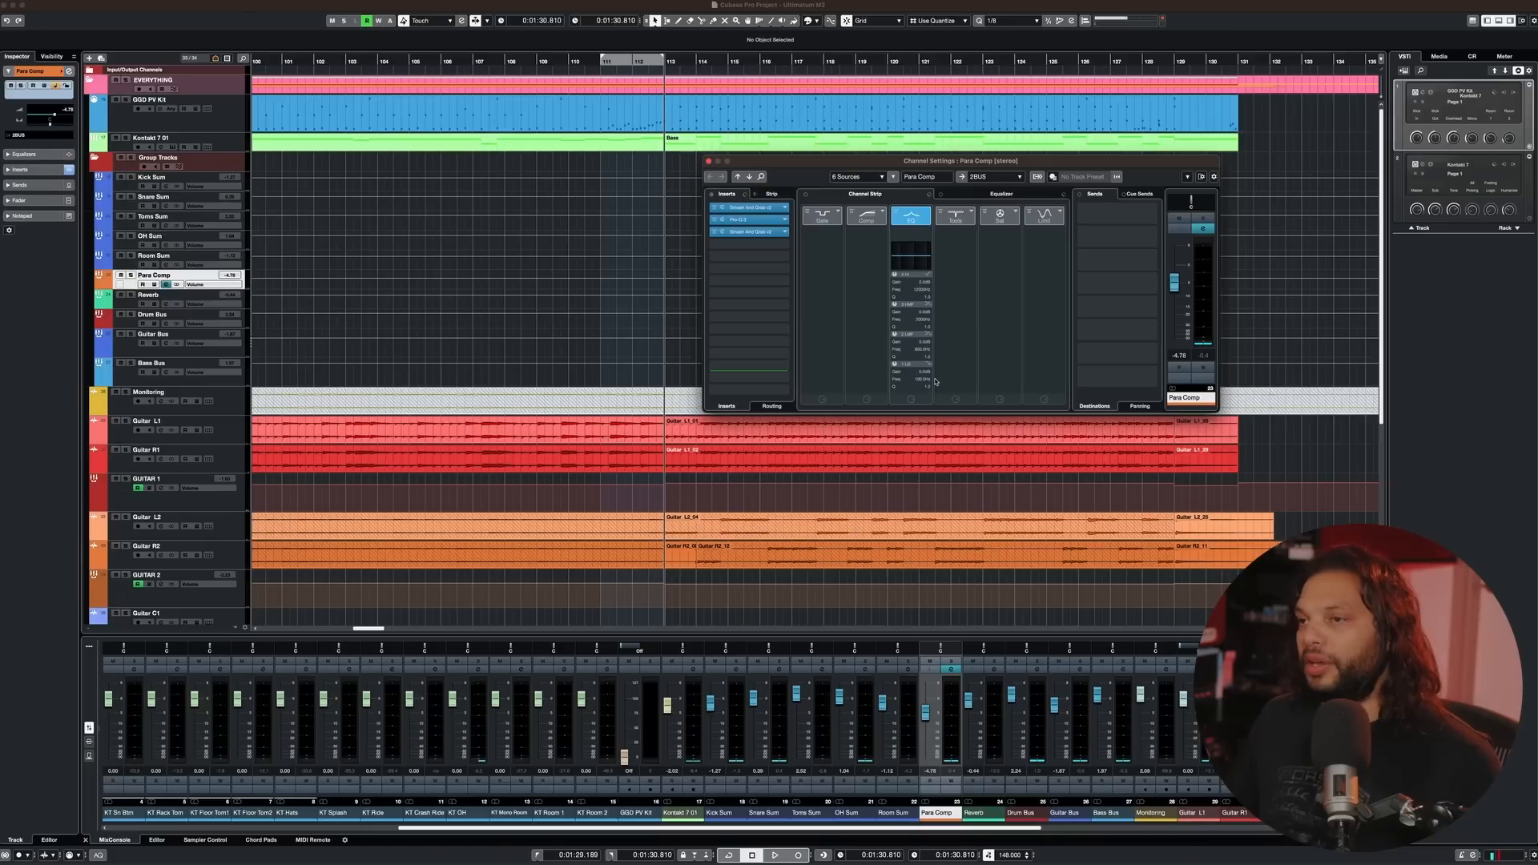
pyautogui.click(762, 222)
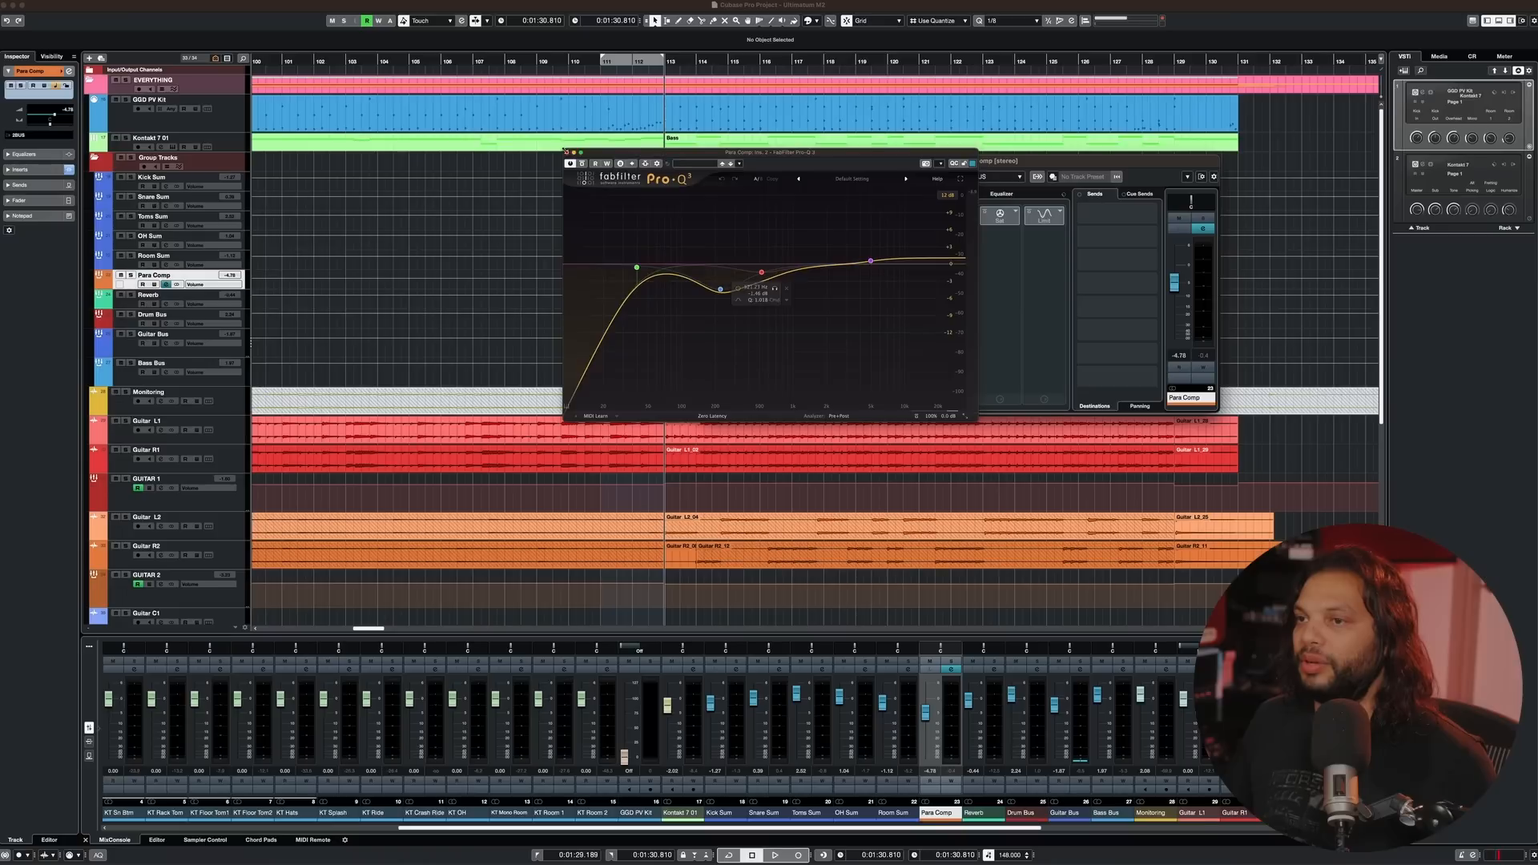
pyautogui.click(566, 151)
# - Compare the mix with all Para Comp inserts bypassed and active during playback
pyautogui.click(712, 196)
pyautogui.press('space')
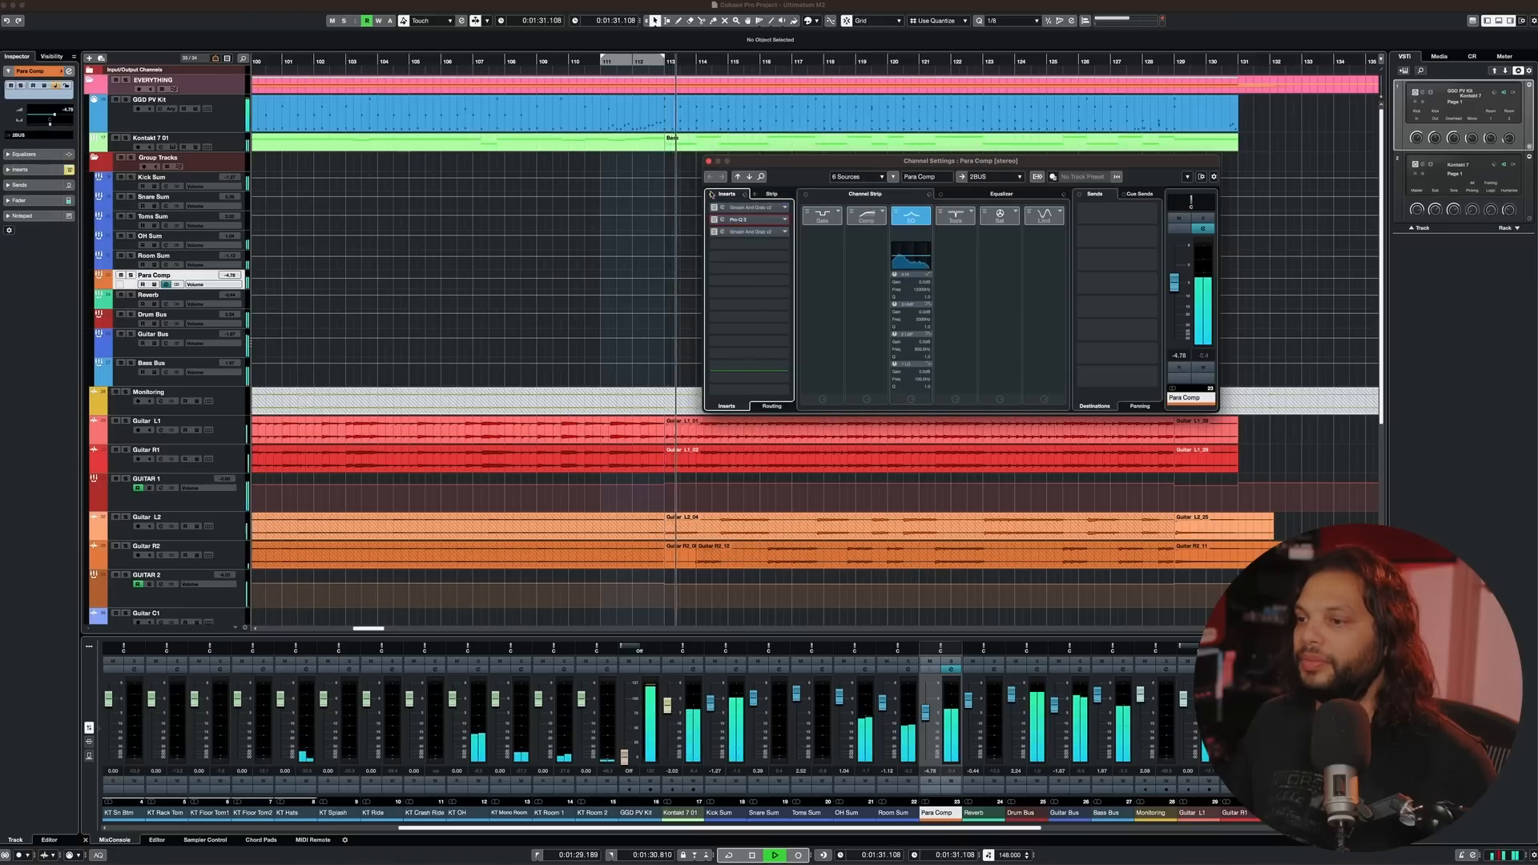
pyautogui.click(712, 196)
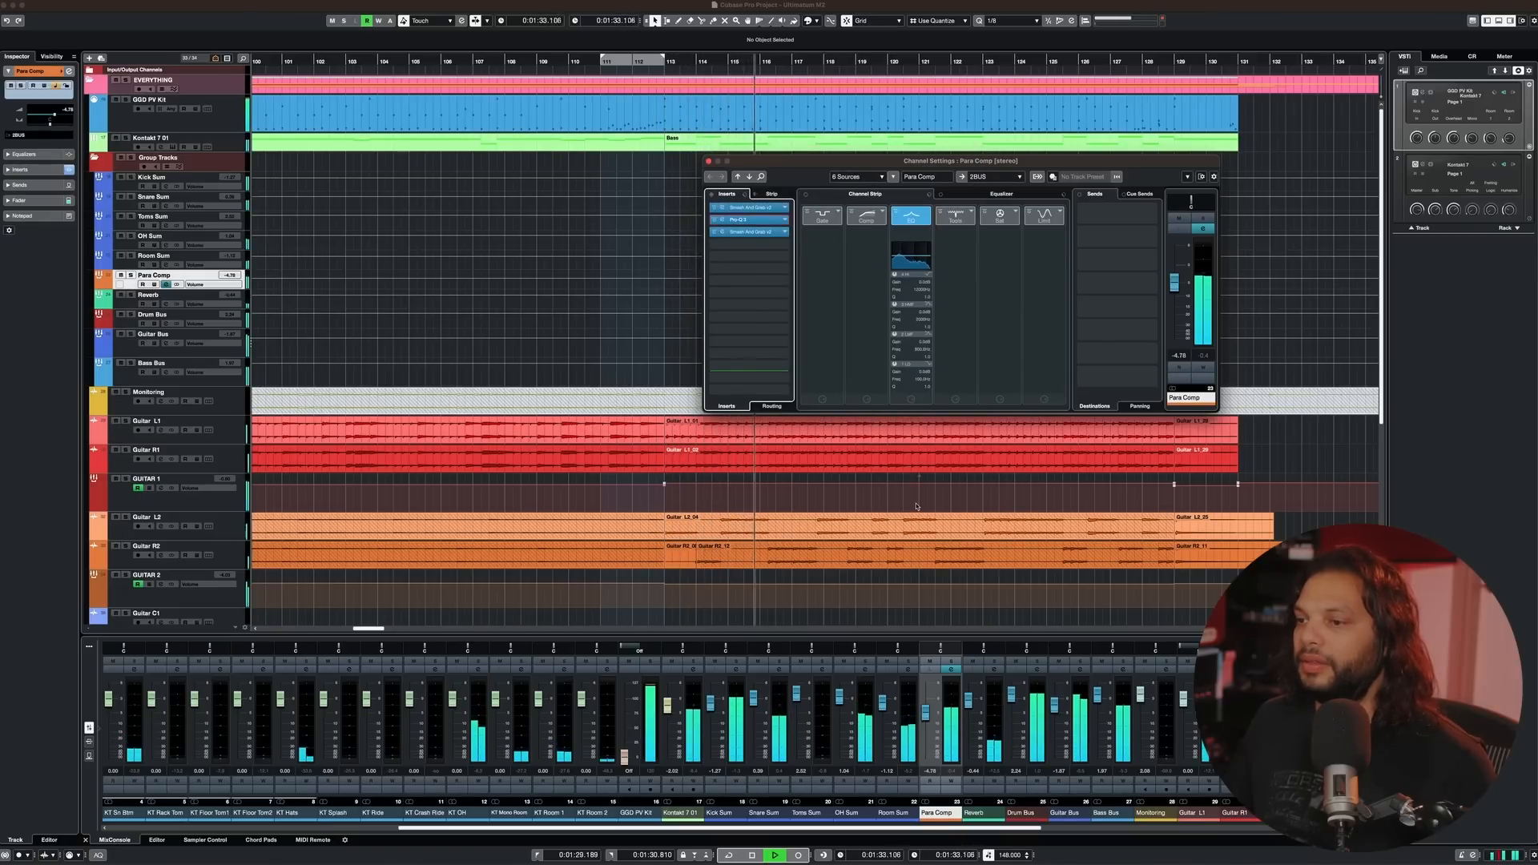
# - Lower the Para Comp fader slightly while the mix plays and stop playback
pyautogui.moveTo(929, 715); pyautogui.dragTo(929, 719)
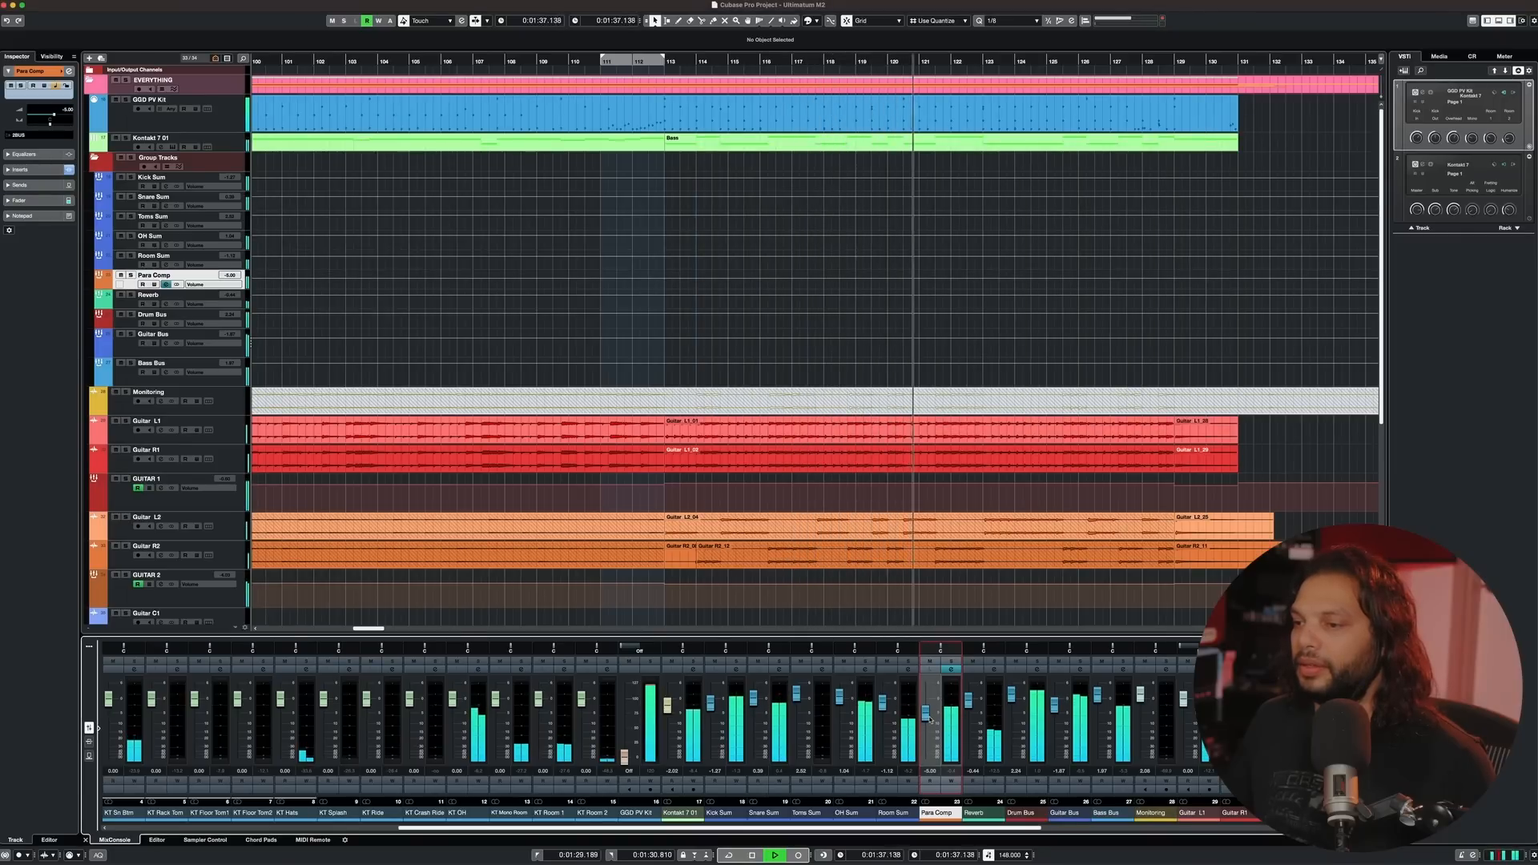
pyautogui.press('space')
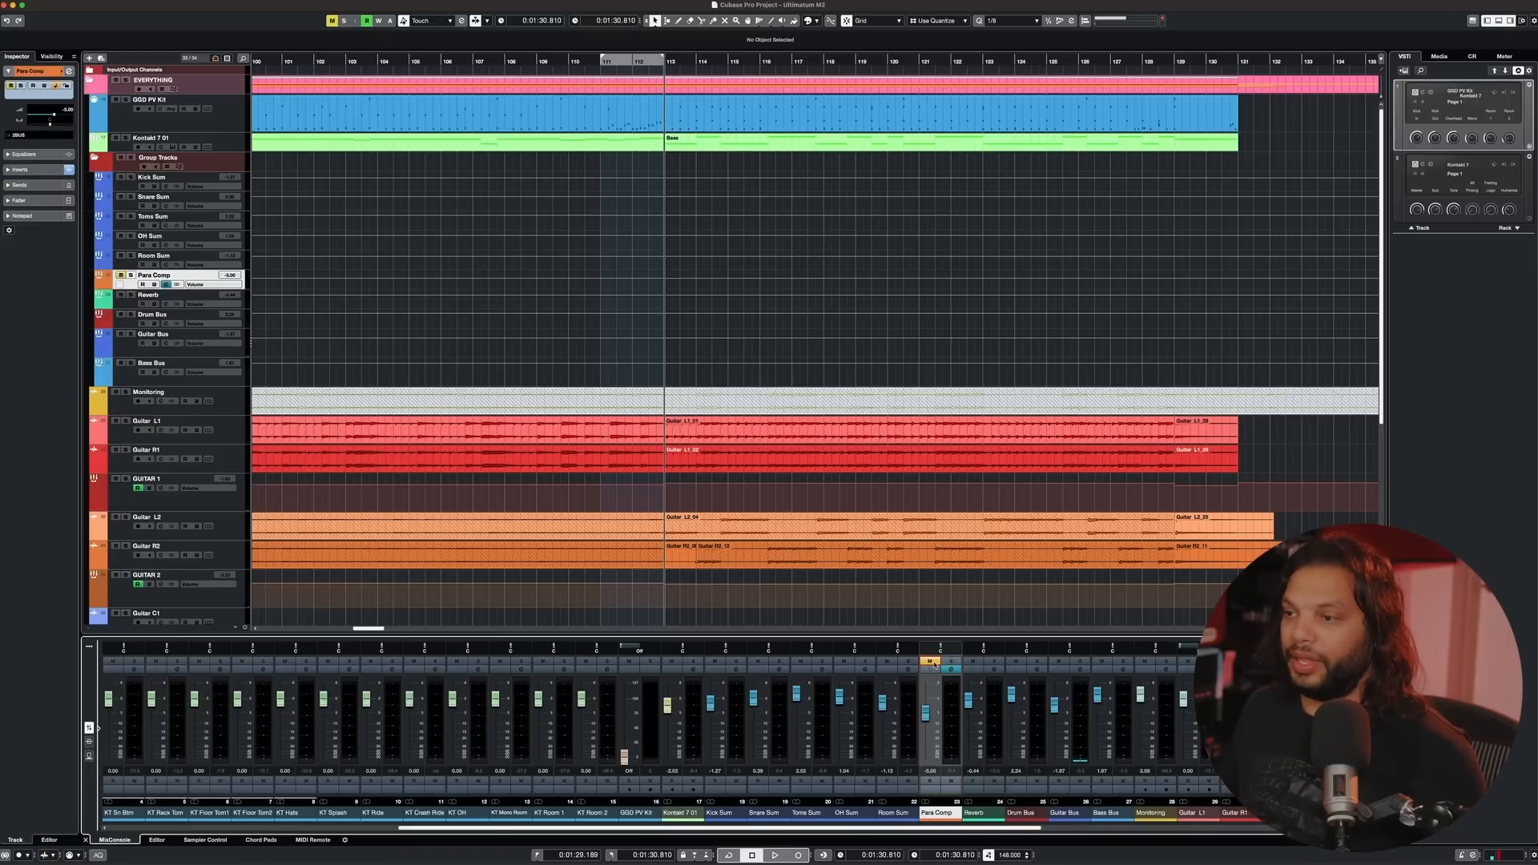
# - Compare the mix with the Para Comp channel muted and unmuted during playback
pyautogui.press('space')
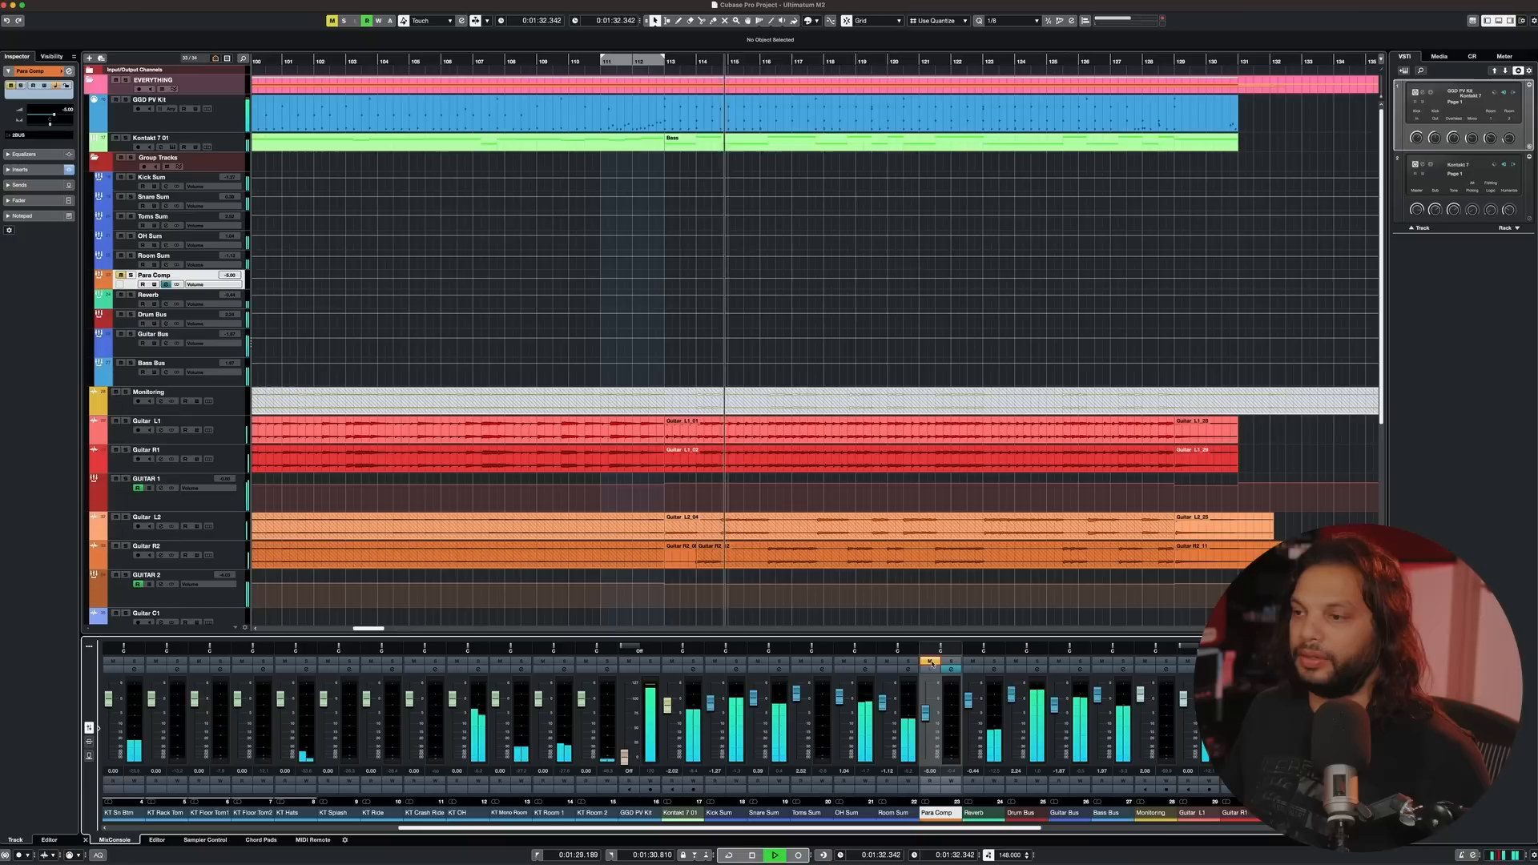
pyautogui.press('space')
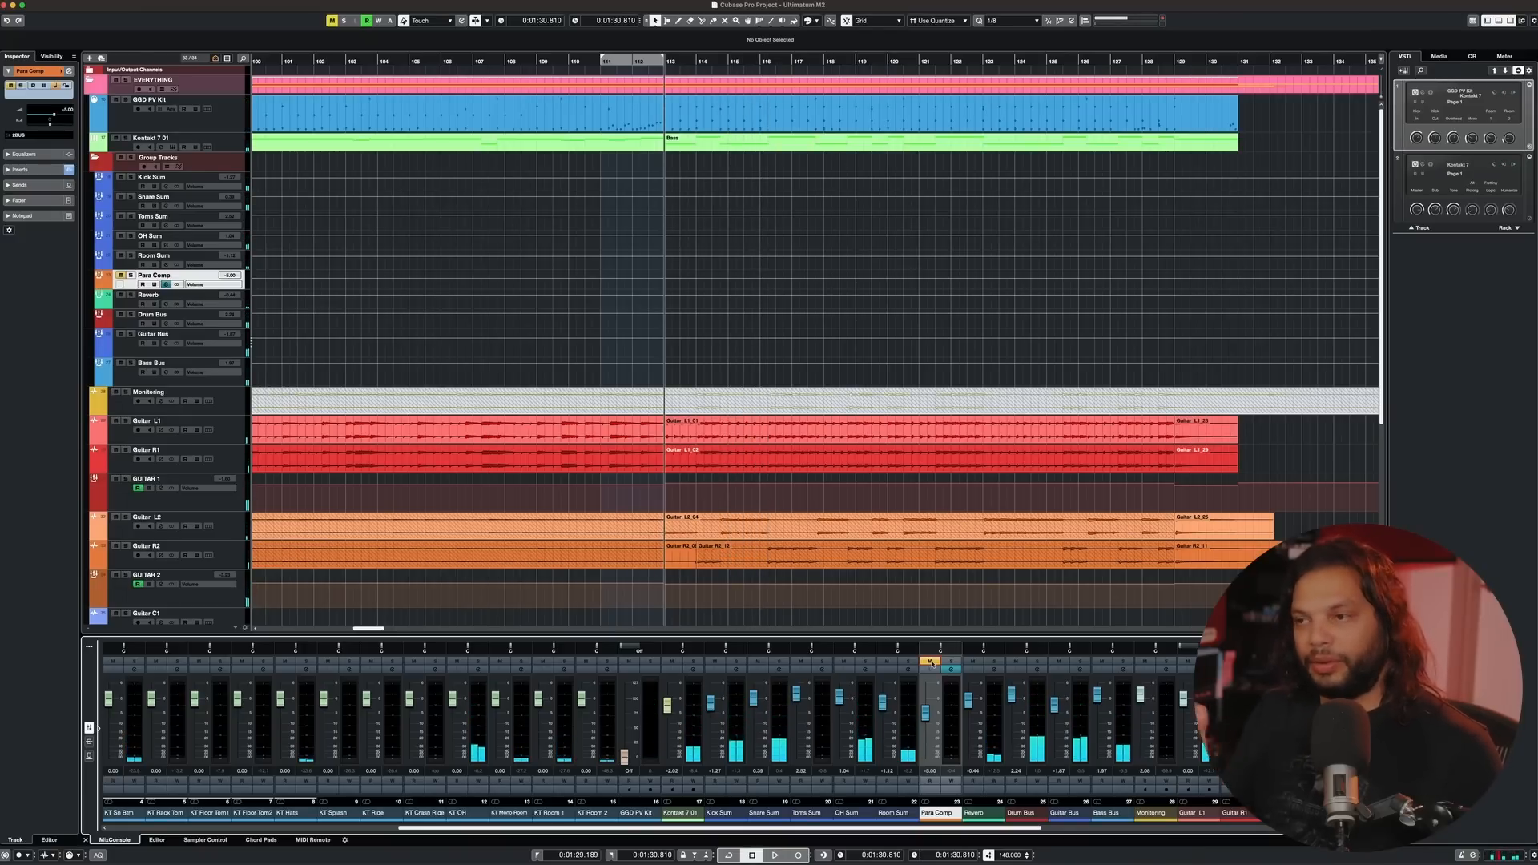
pyautogui.click(930, 662)
pyautogui.press('space')
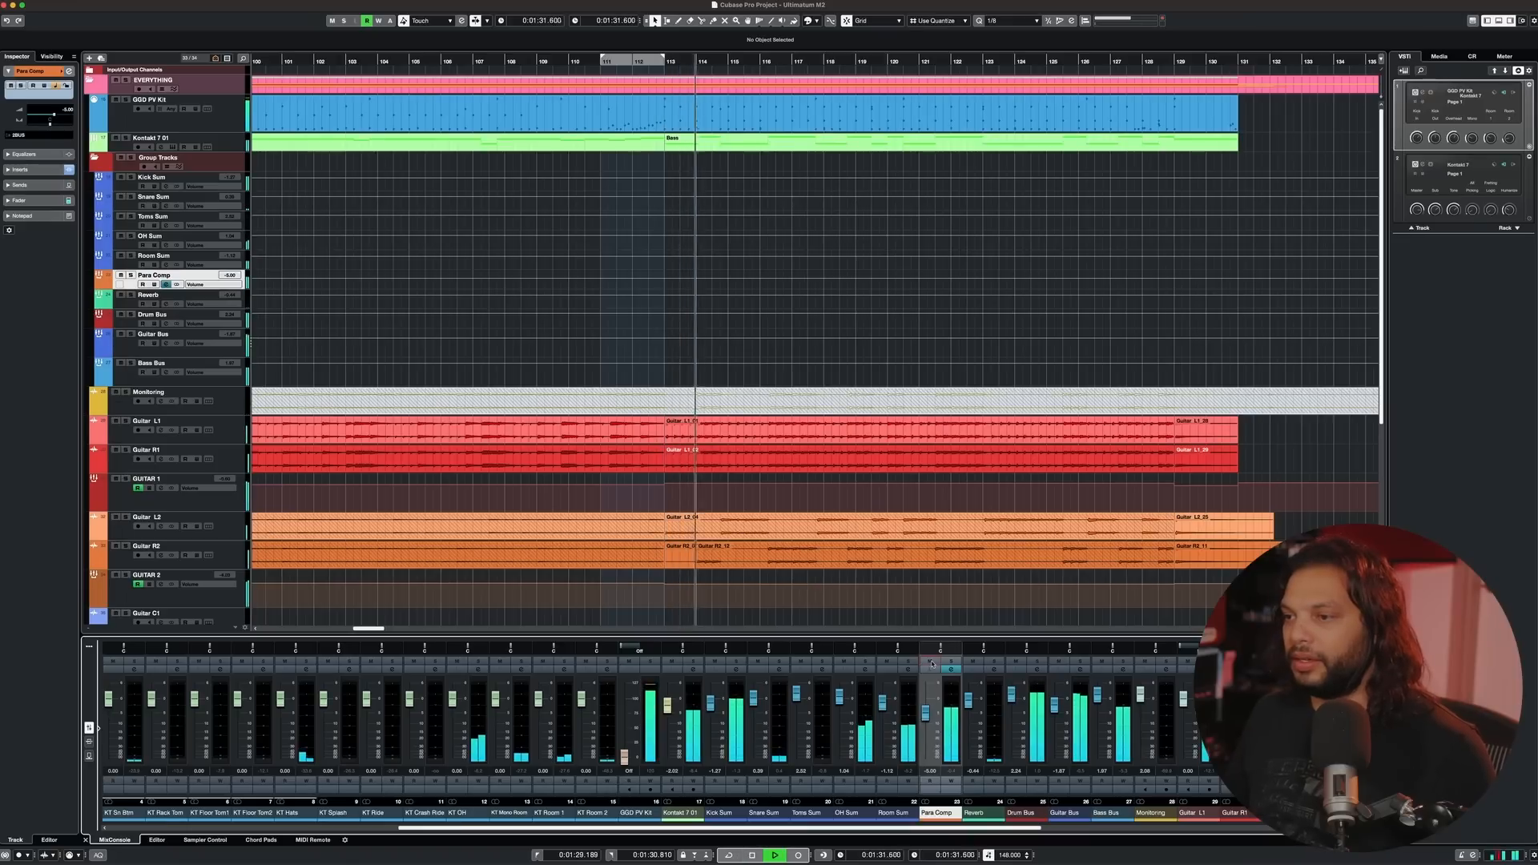
pyautogui.press('space')
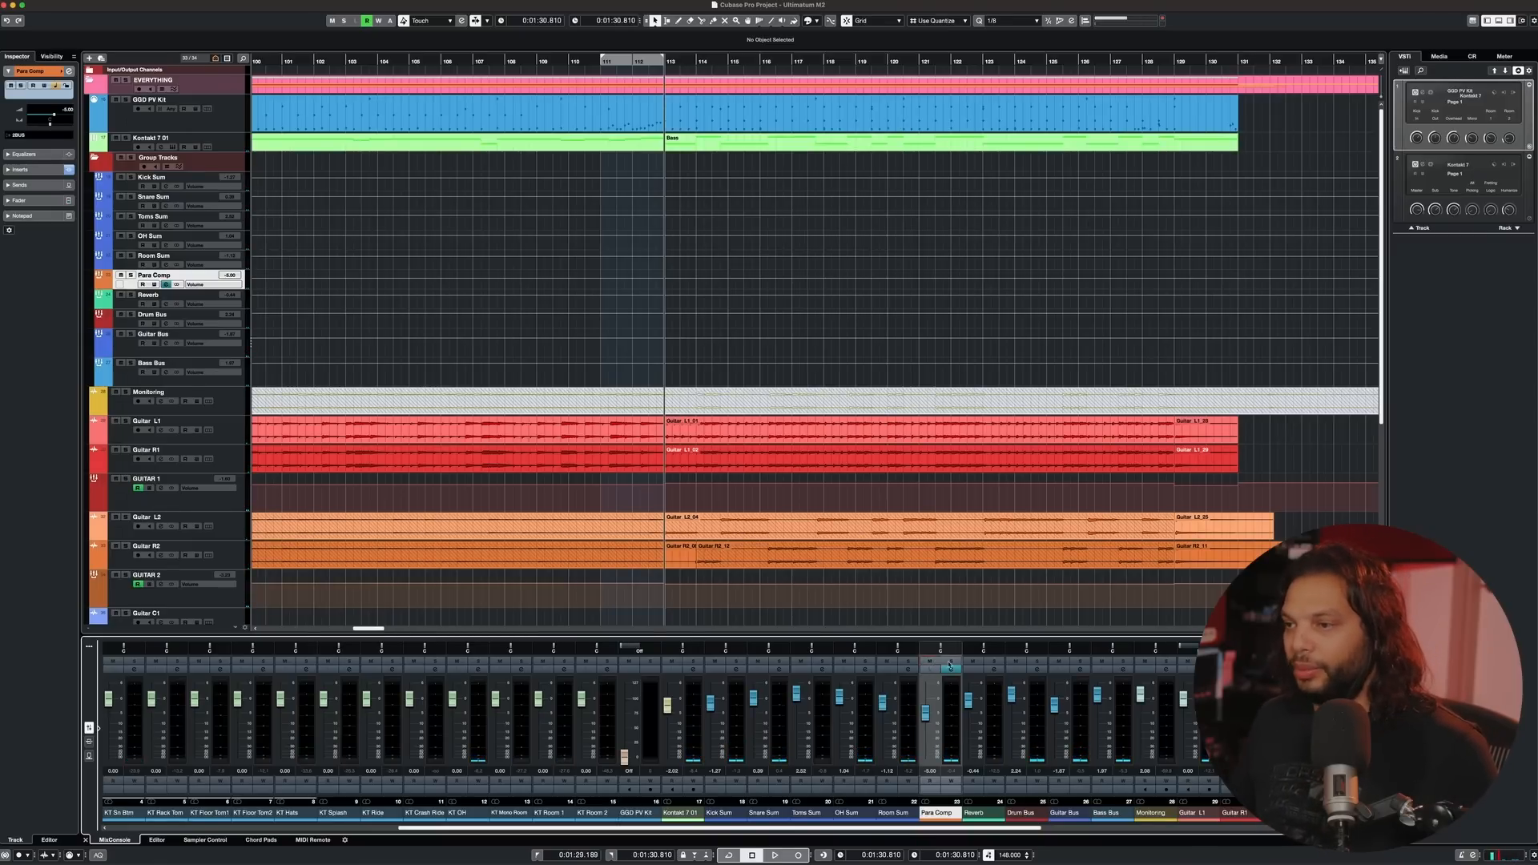
# - Solo the Para Comp channel, listen to it on its own, and release the solo
pyautogui.click(950, 666)
pyautogui.press('space')
pyautogui.press('space')
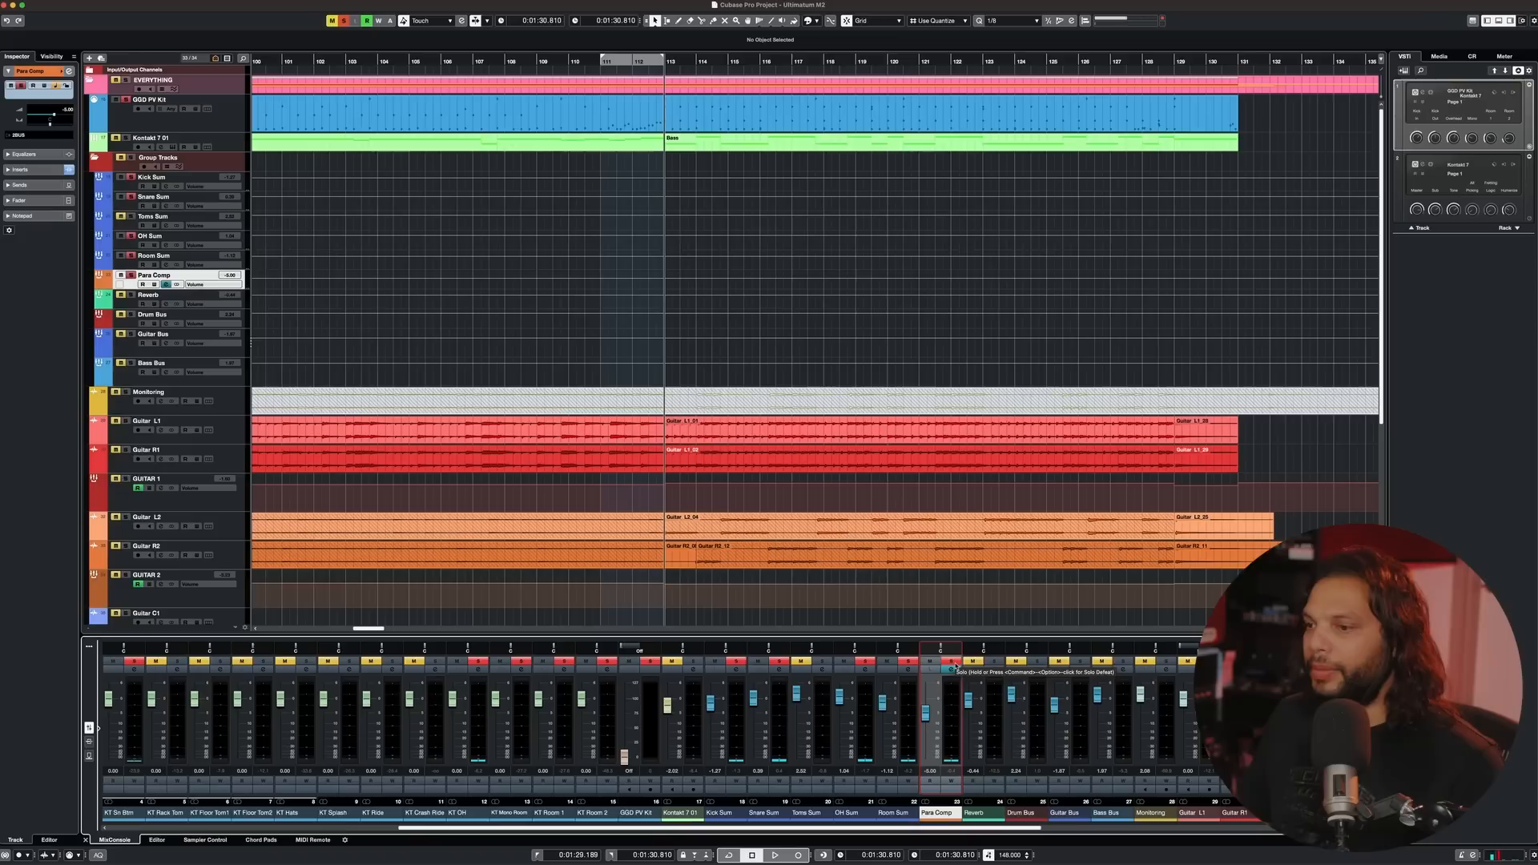
pyautogui.click(956, 666)
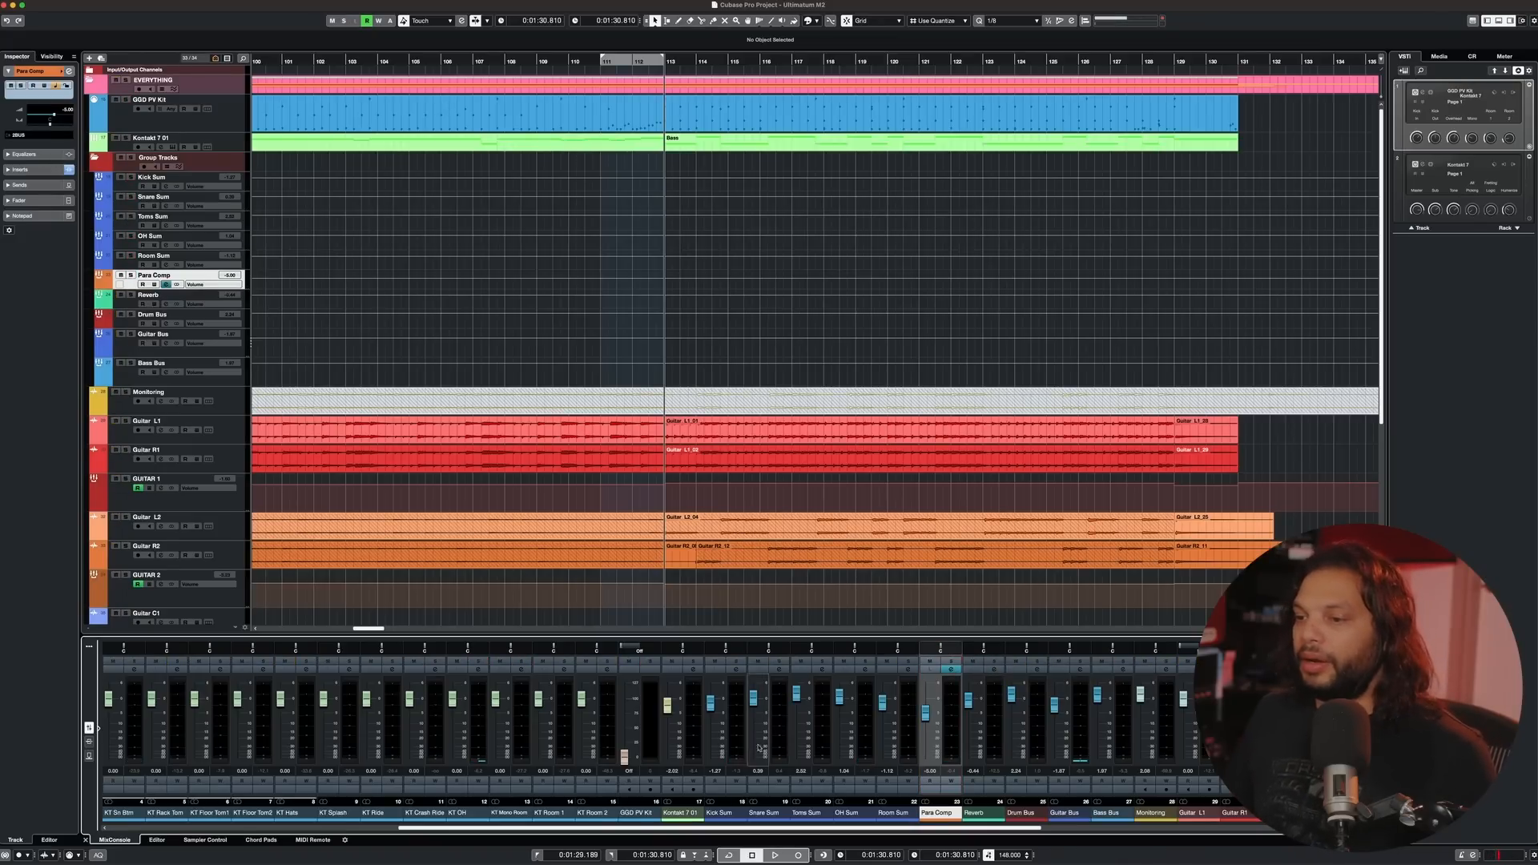
# - Check the sends to Para Comp in the channel settings of Kick Sum and Snare Sum
pyautogui.click(737, 670)
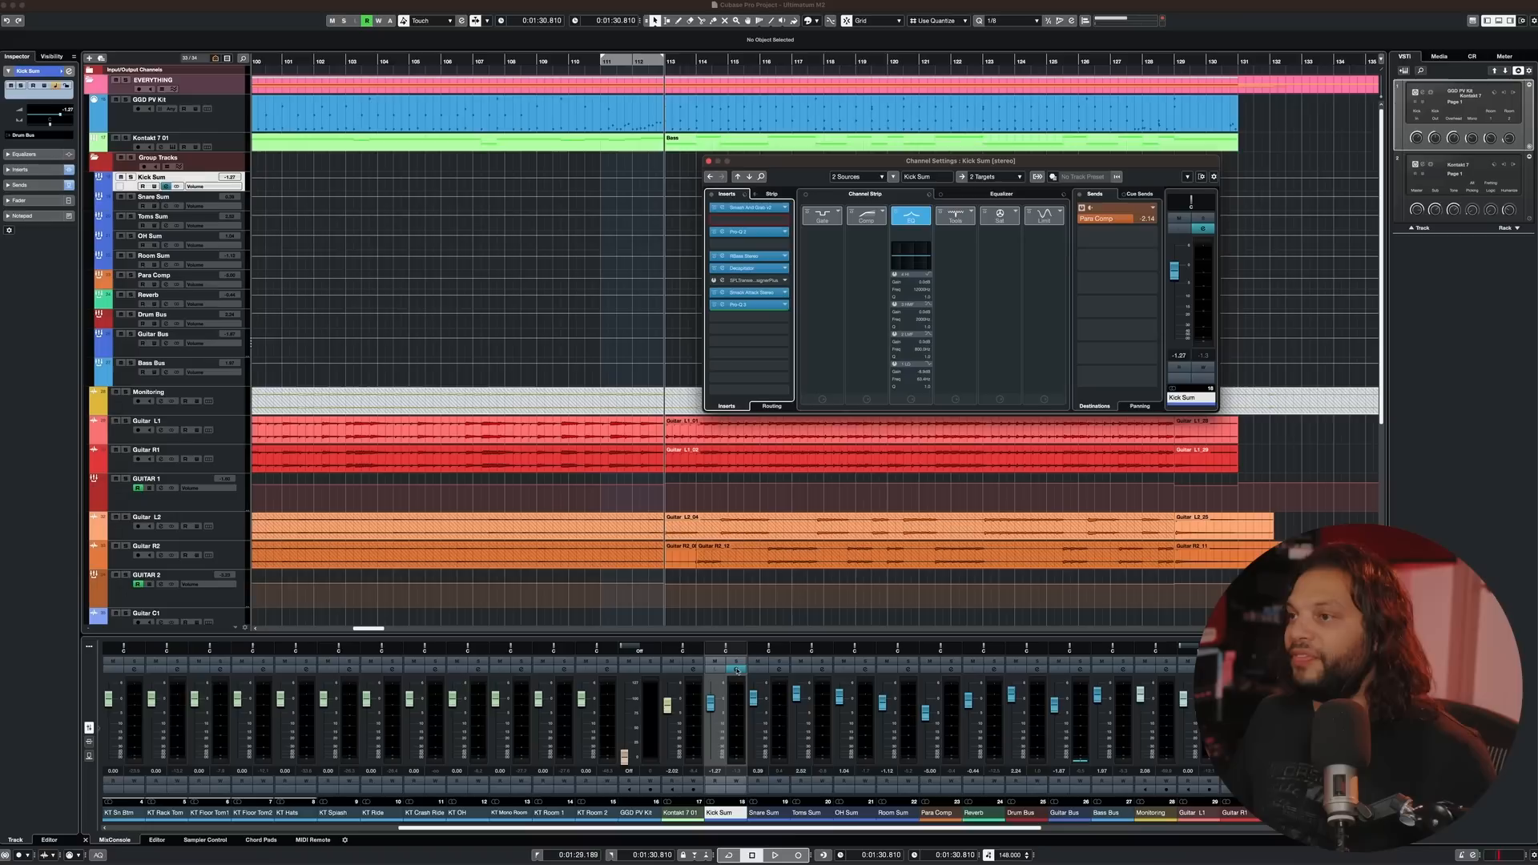
pyautogui.click(737, 670)
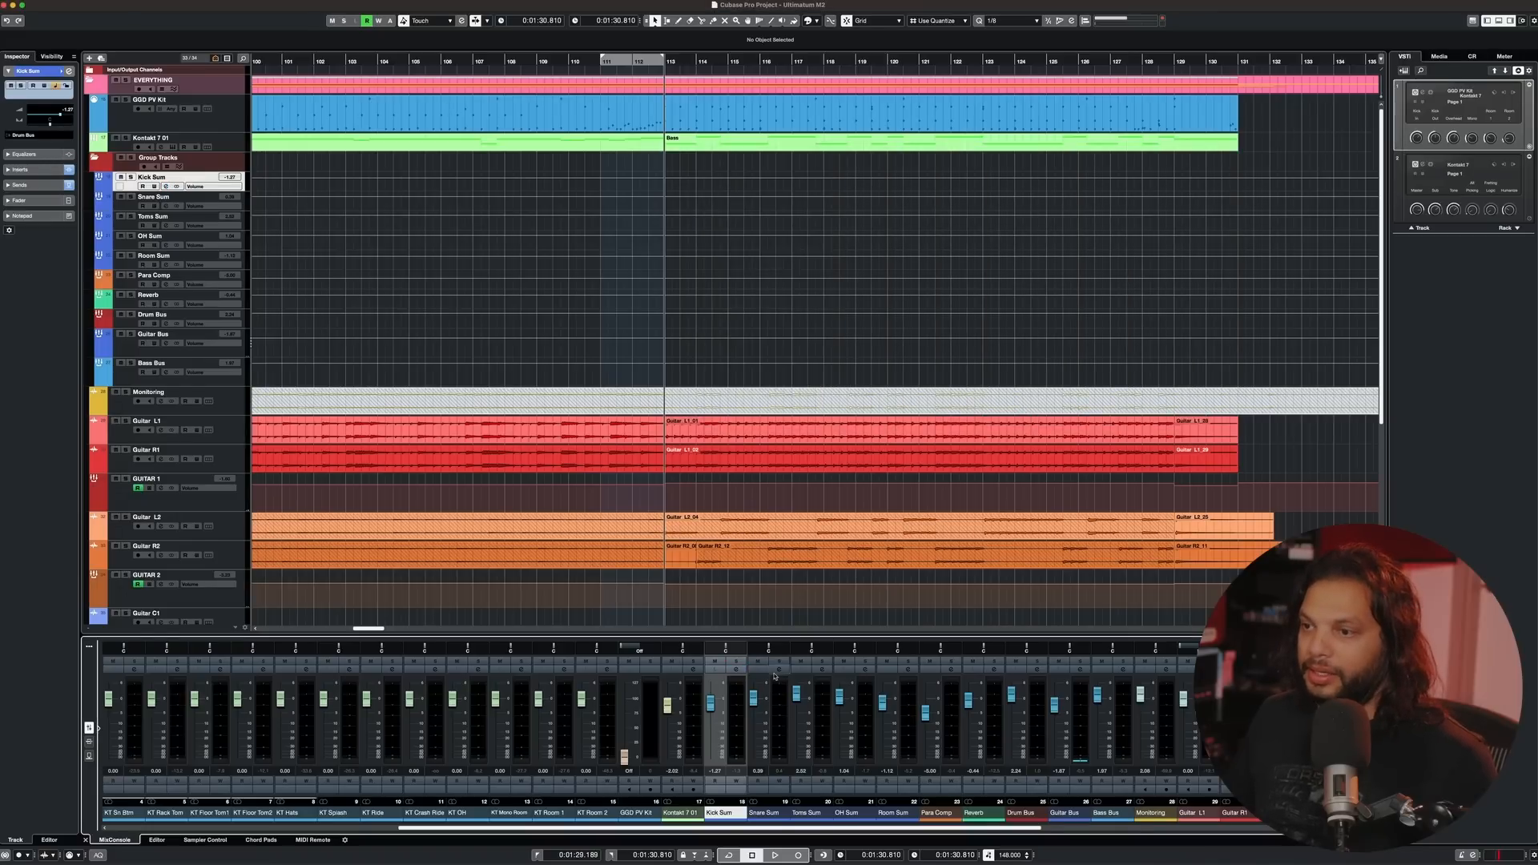
pyautogui.click(778, 670)
pyautogui.click(778, 670)
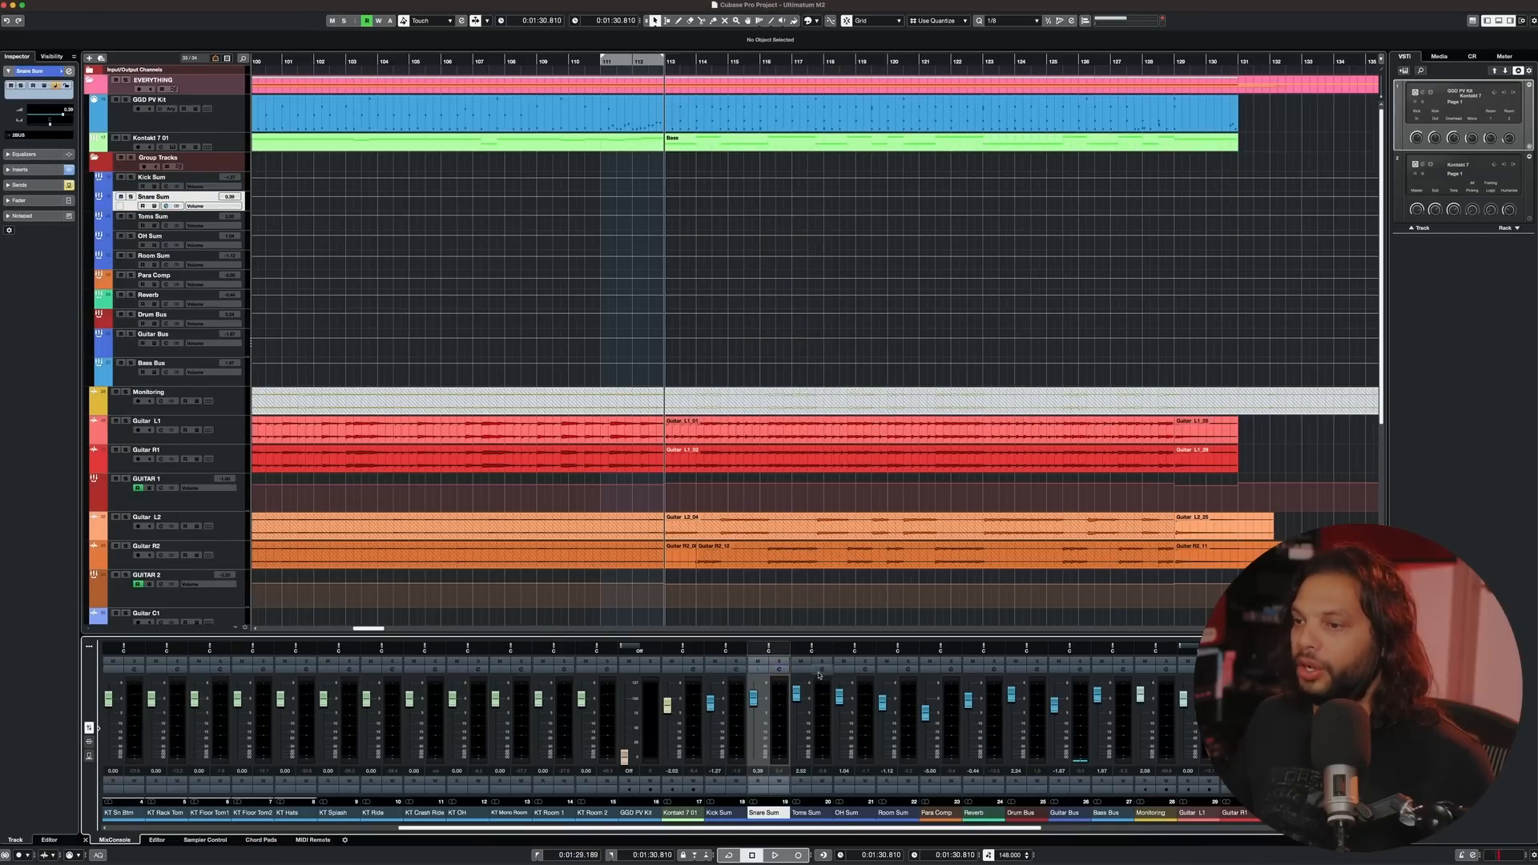
# - Check the Toms Sum send to Para Comp in its channel settings and play a short passage of the mix
pyautogui.click(822, 670)
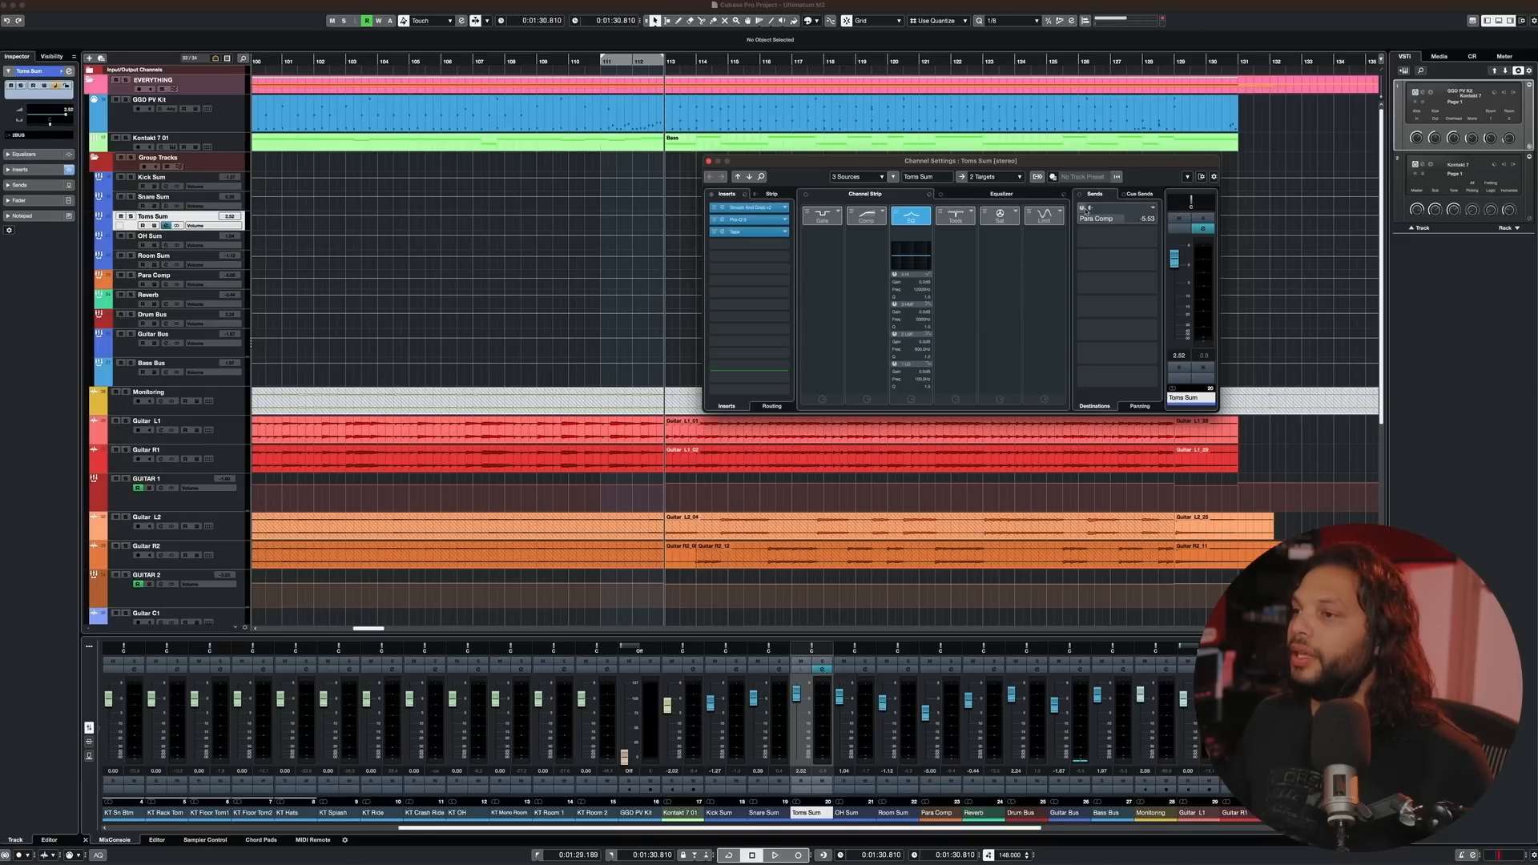
pyautogui.press('space')
pyautogui.click(709, 161)
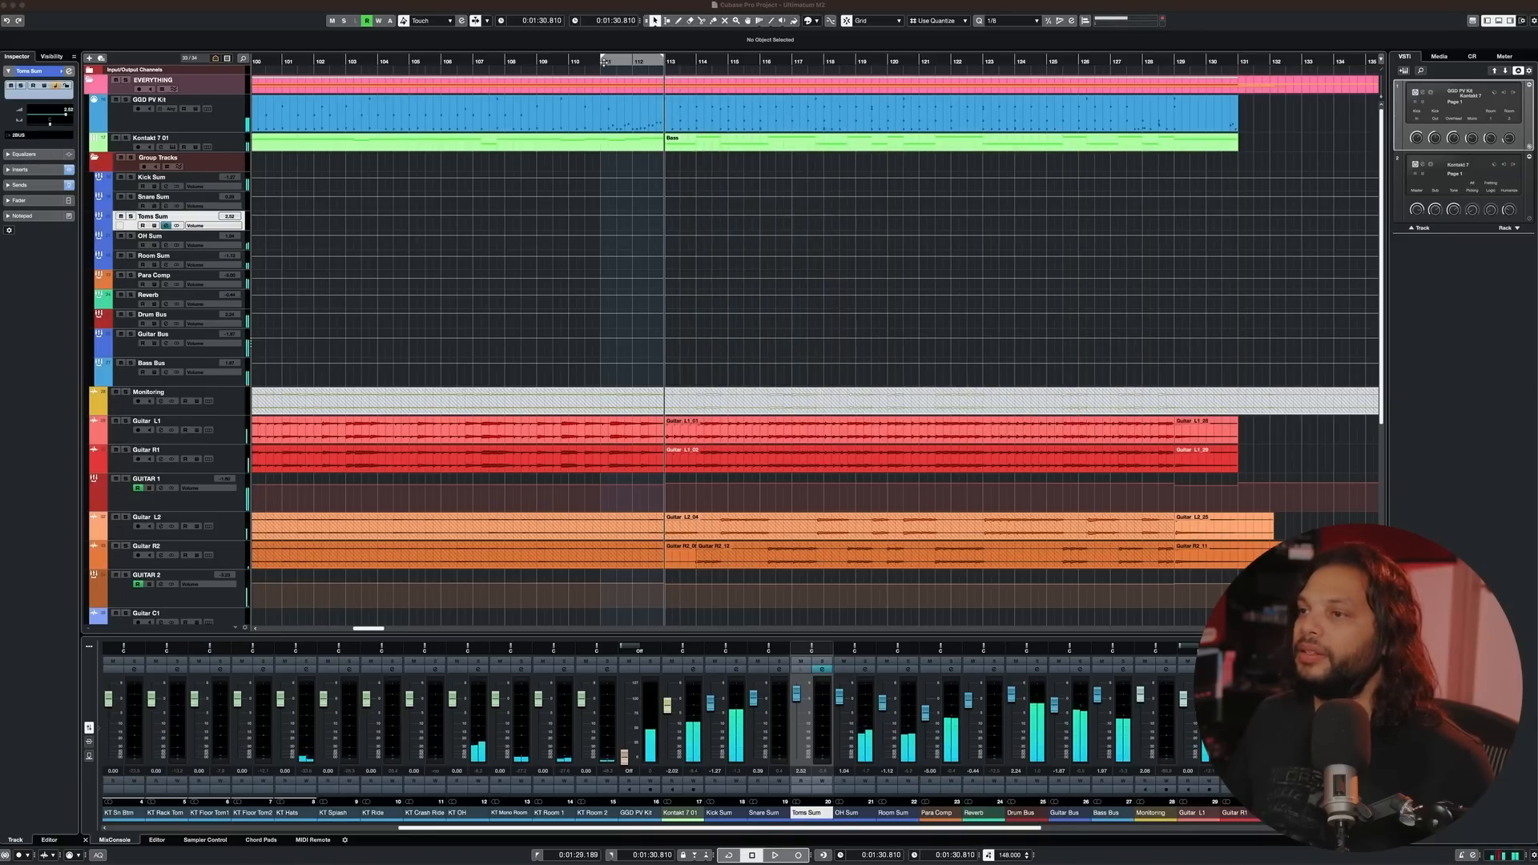
pyautogui.press('space')
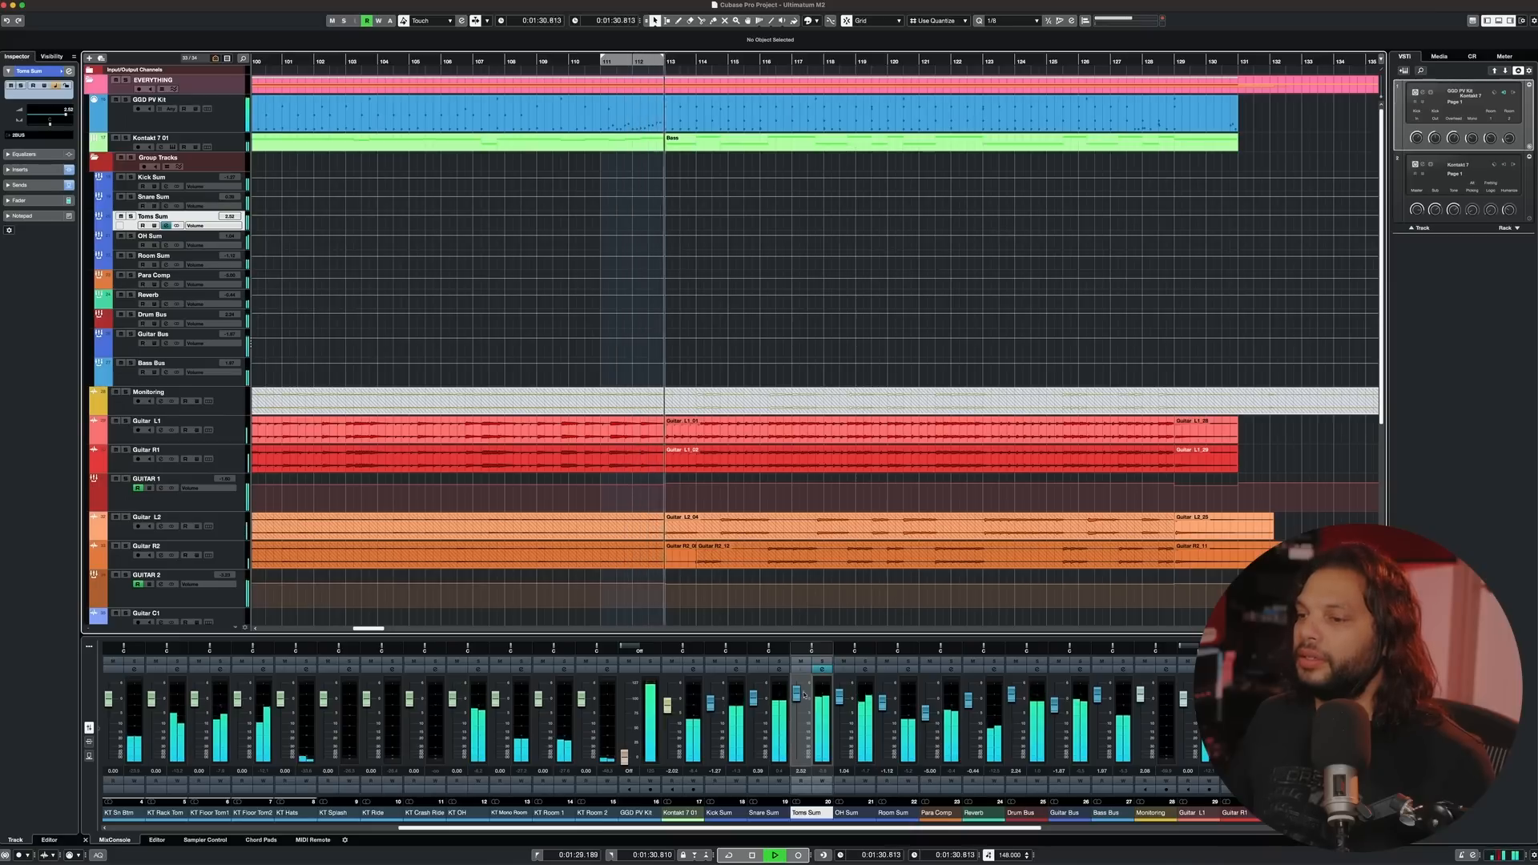
pyautogui.press('space')
# - Compare the Toms Sum send to Para Comp bypassed and active during playback, and lower its send level slightly
pyautogui.click(821, 670)
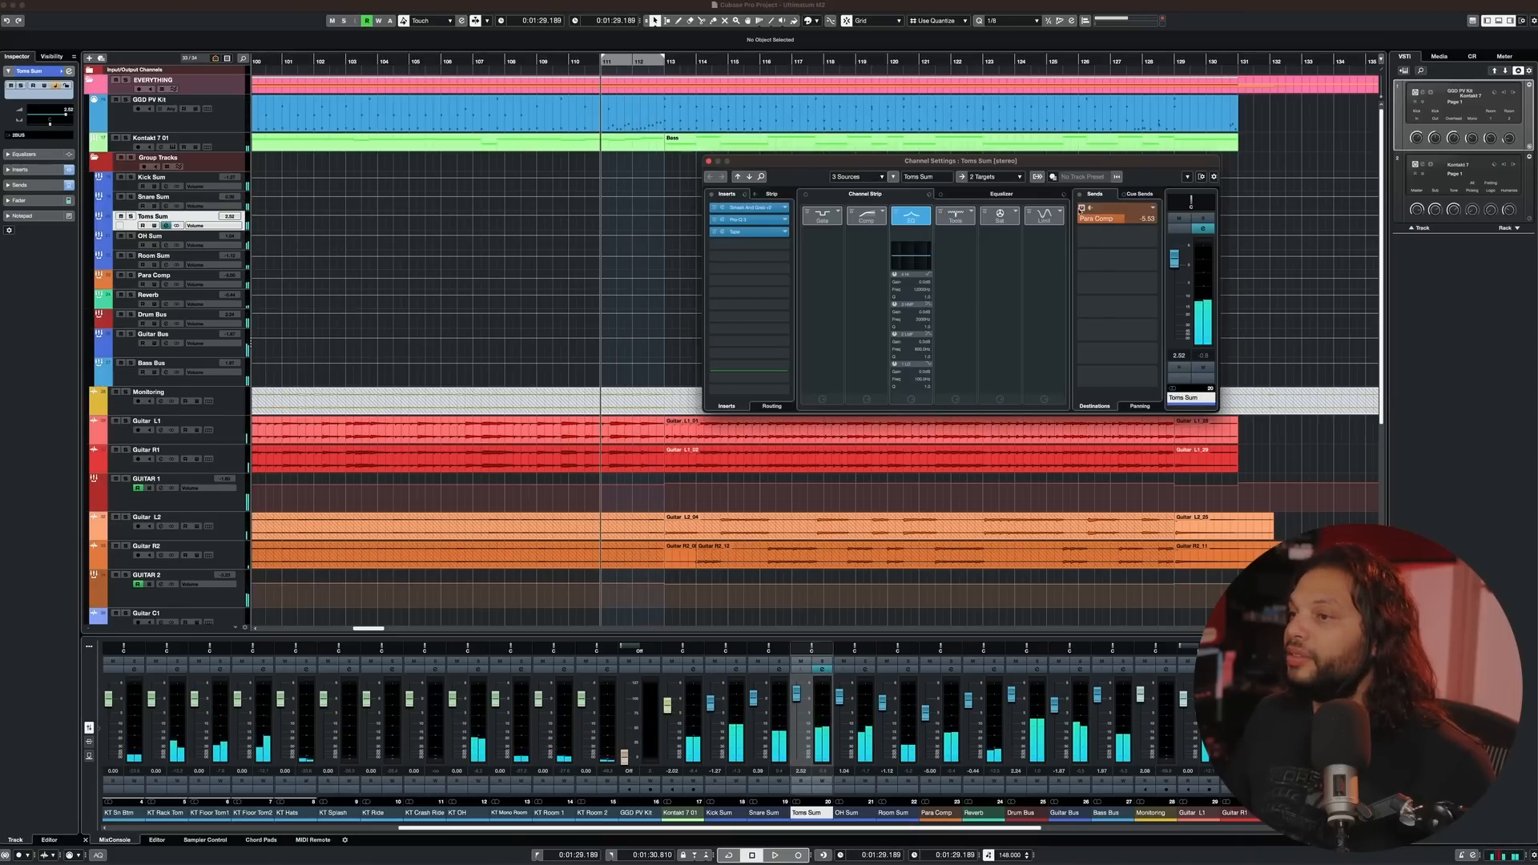
pyautogui.click(1082, 208)
pyautogui.press('space')
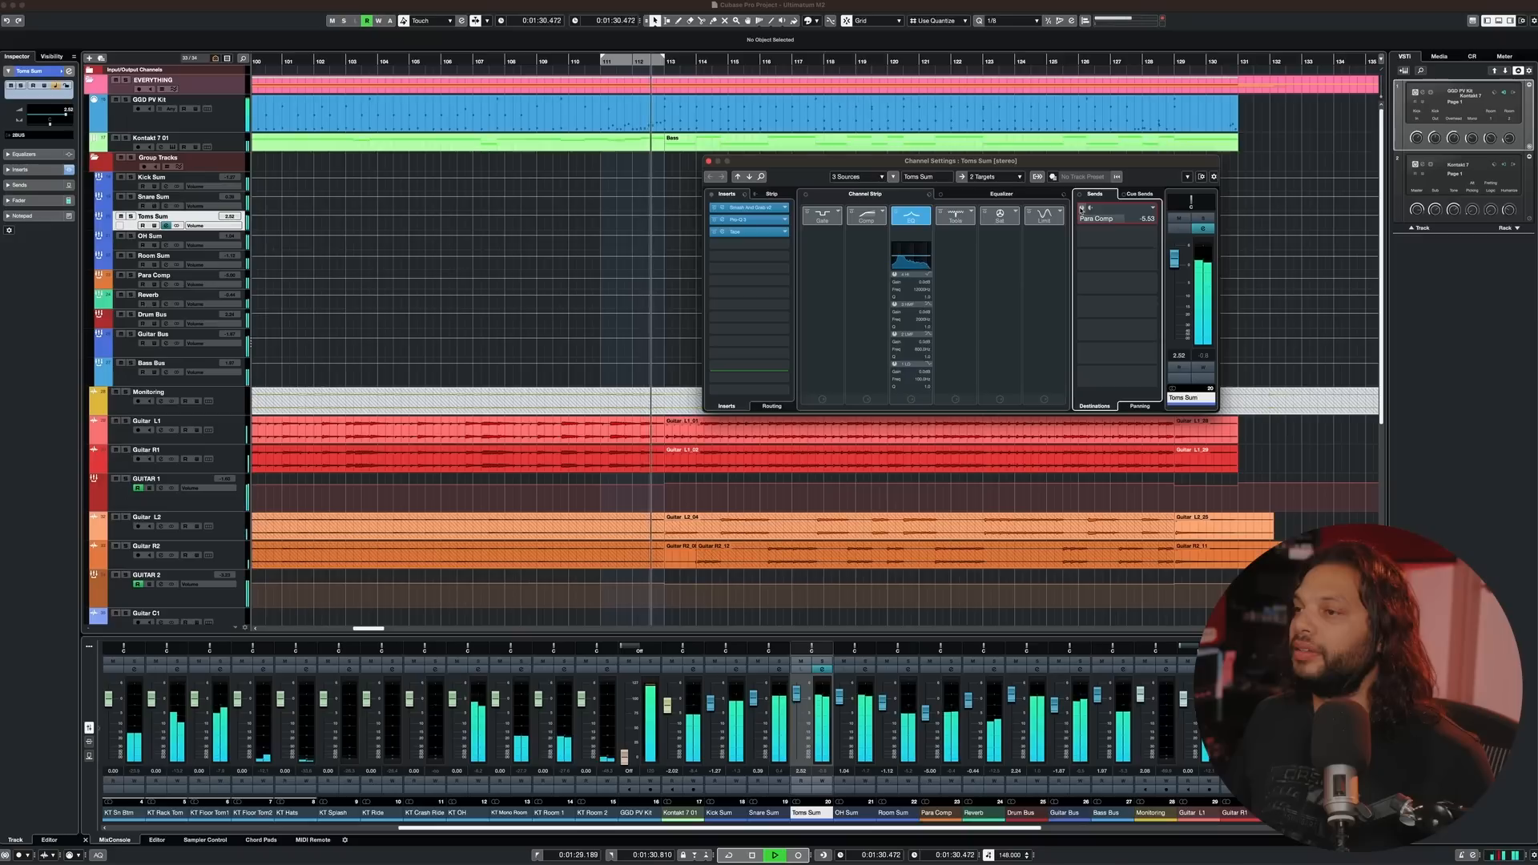
pyautogui.click(1082, 208)
pyautogui.press('space')
pyautogui.press('space')
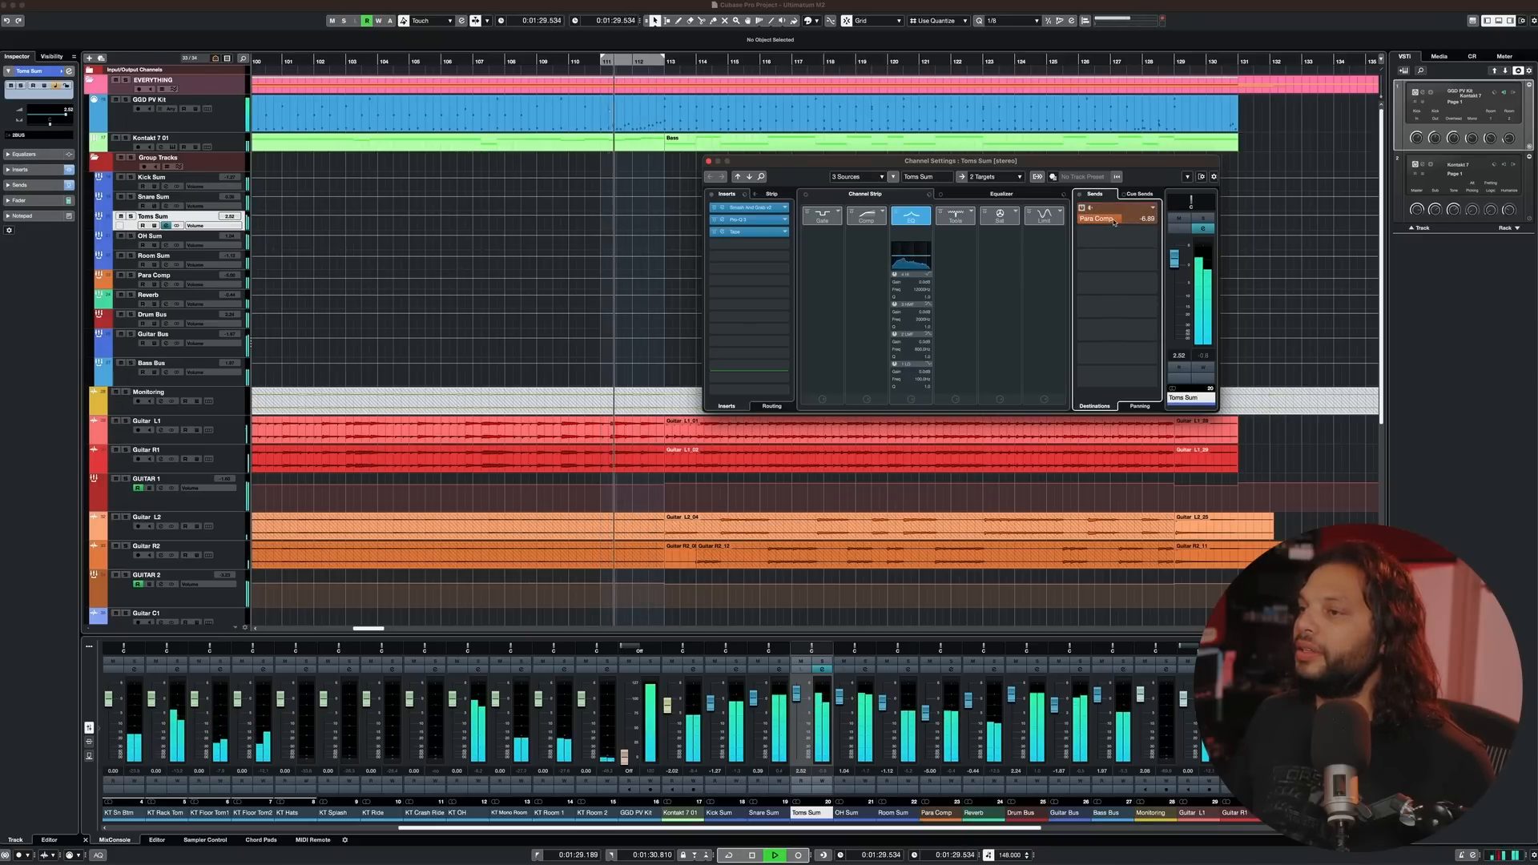
pyautogui.press('space')
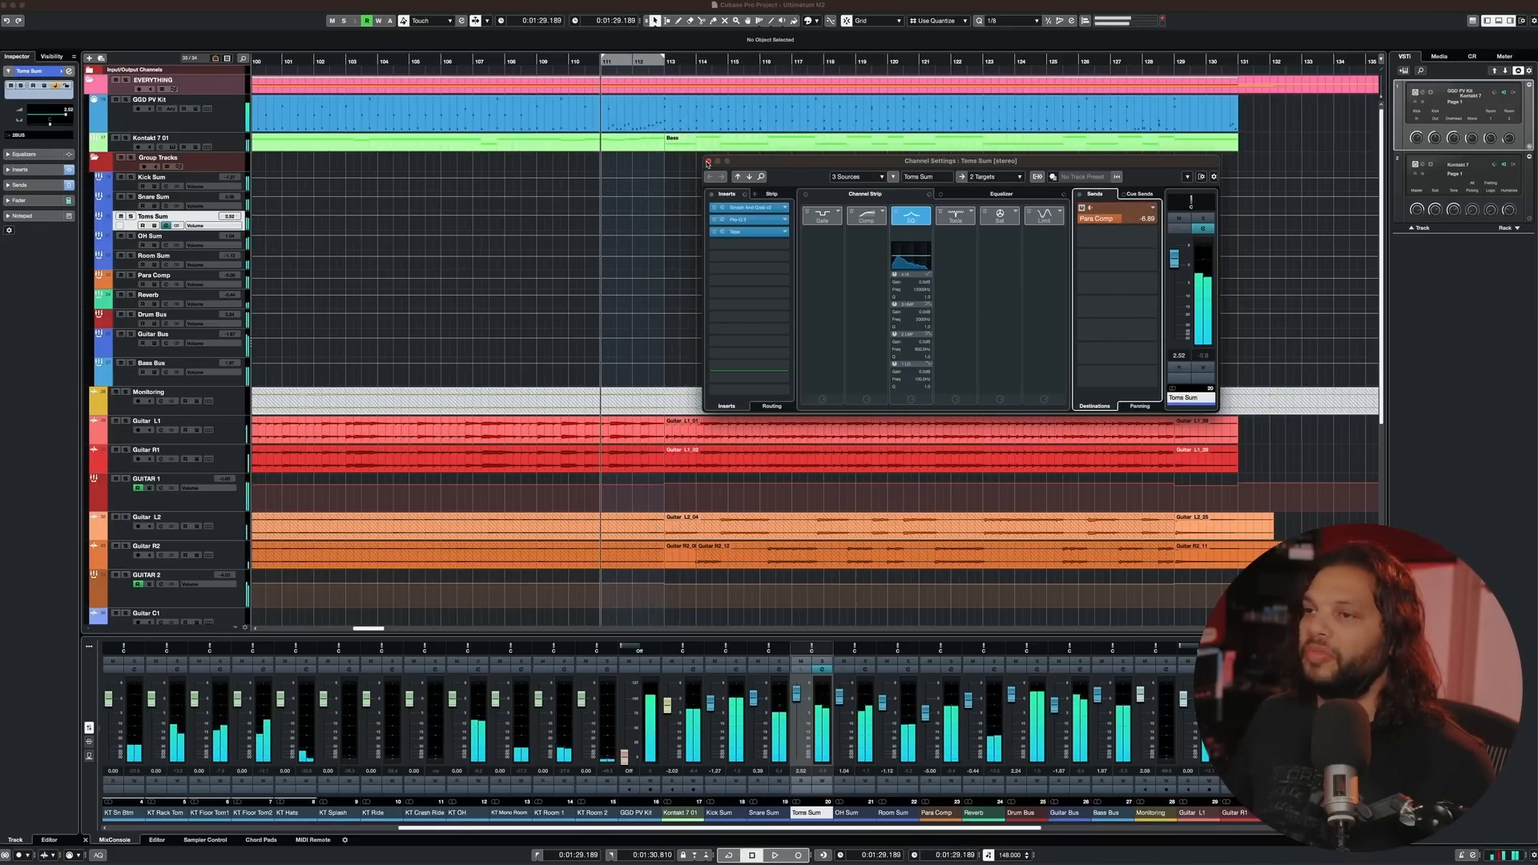
pyautogui.click(708, 161)
# - Compare the mix with the OH Sum send to Para Comp bypassed and active during playback
pyautogui.click(868, 671)
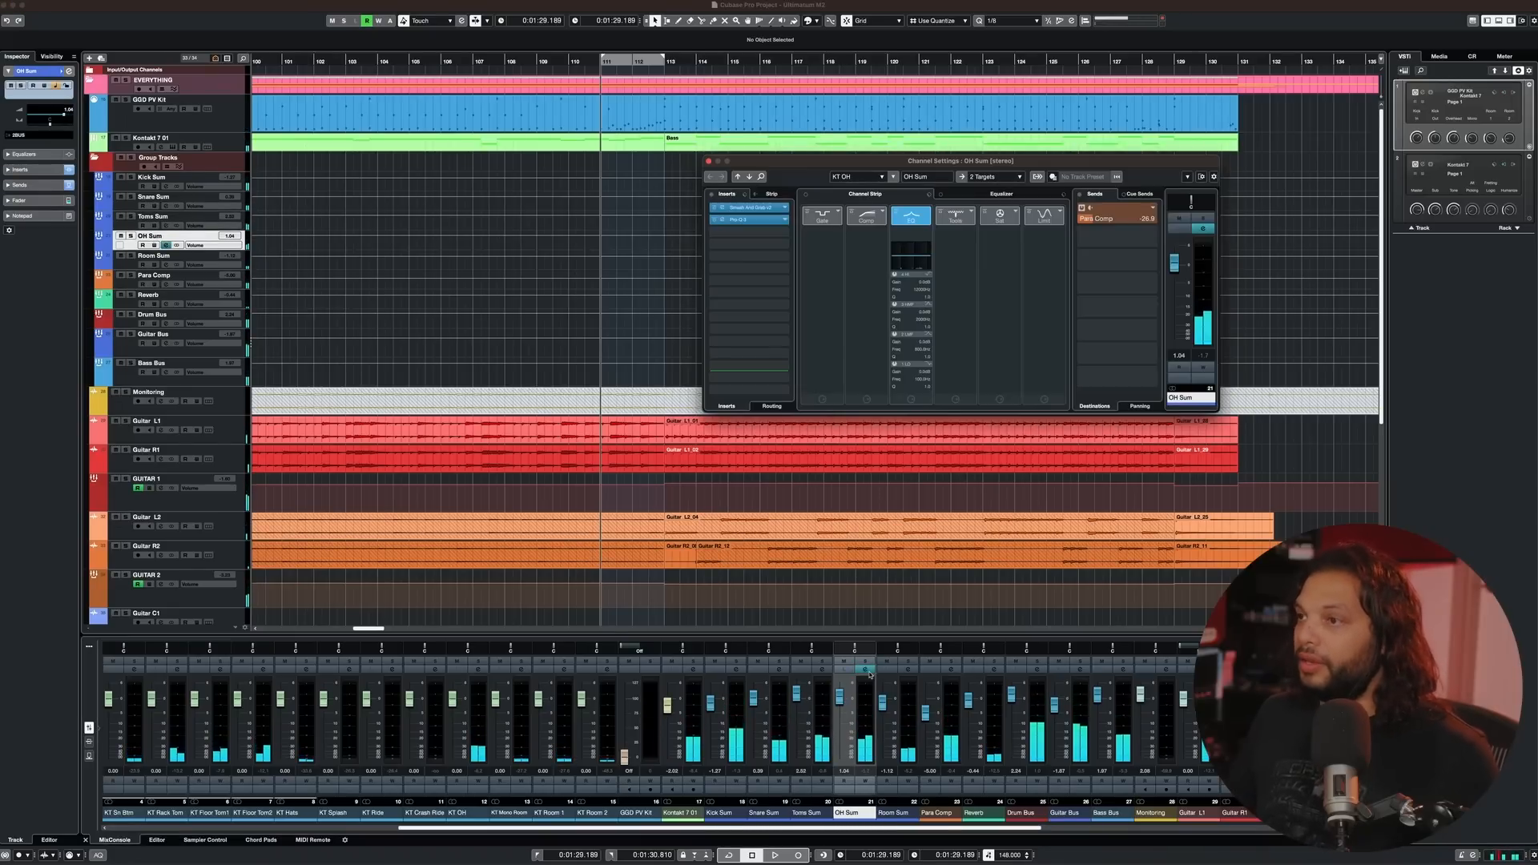
pyautogui.click(1082, 209)
pyautogui.press('space')
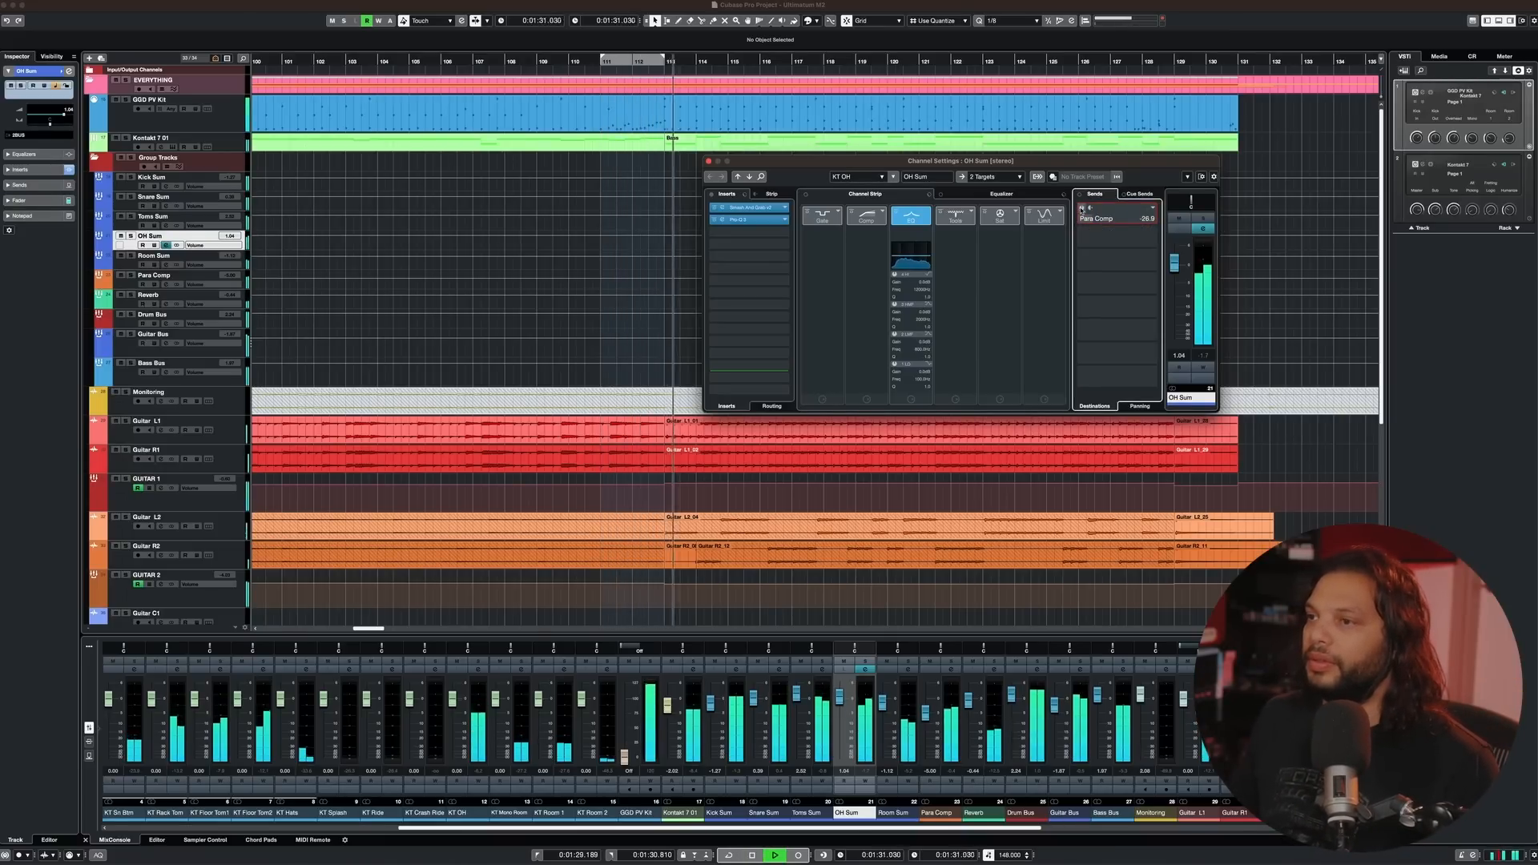
pyautogui.click(1082, 209)
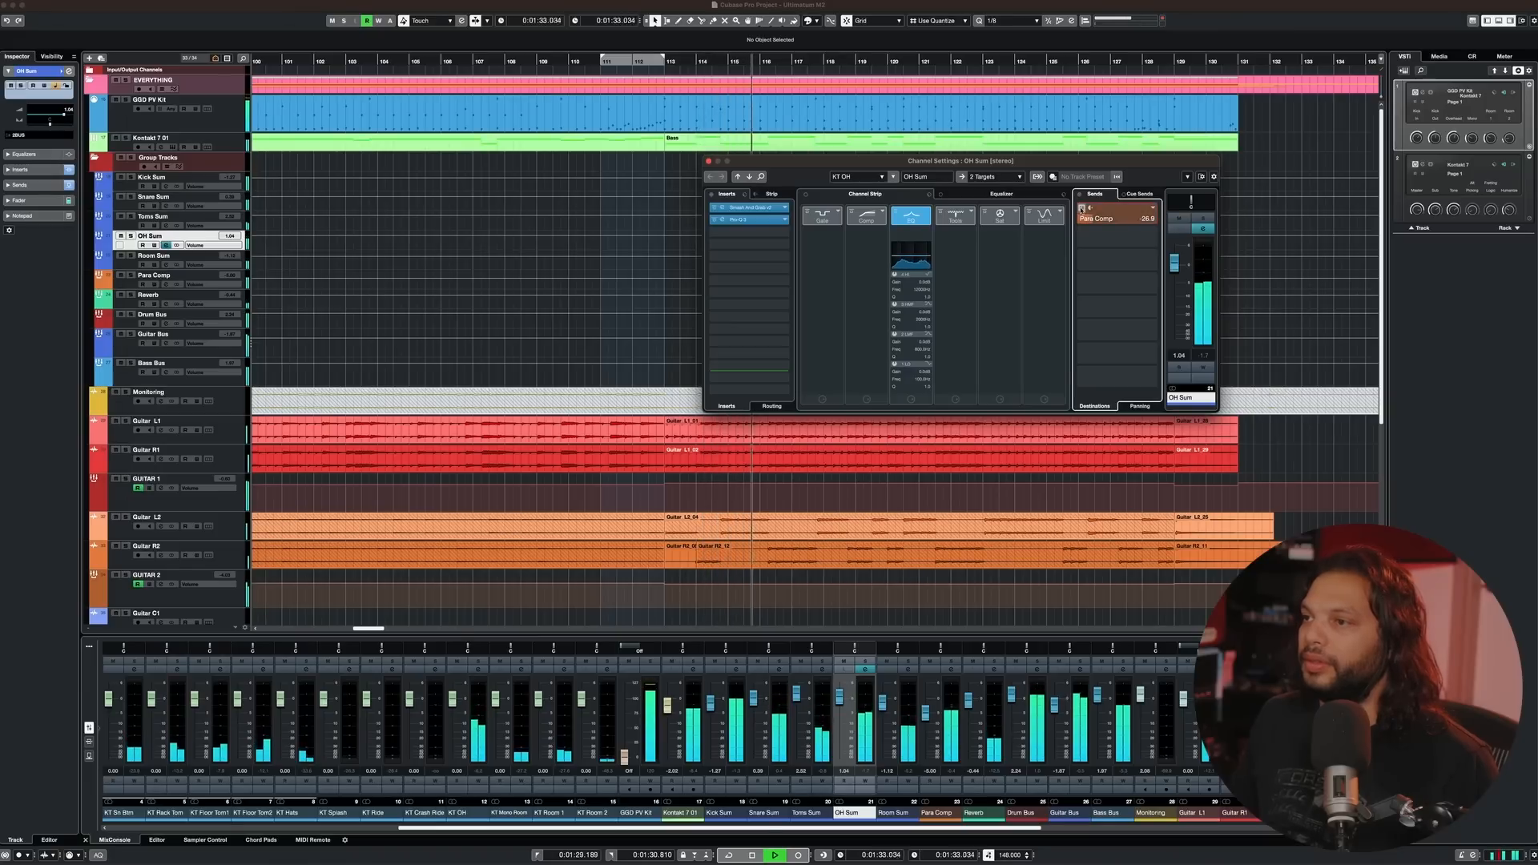
pyautogui.press('space')
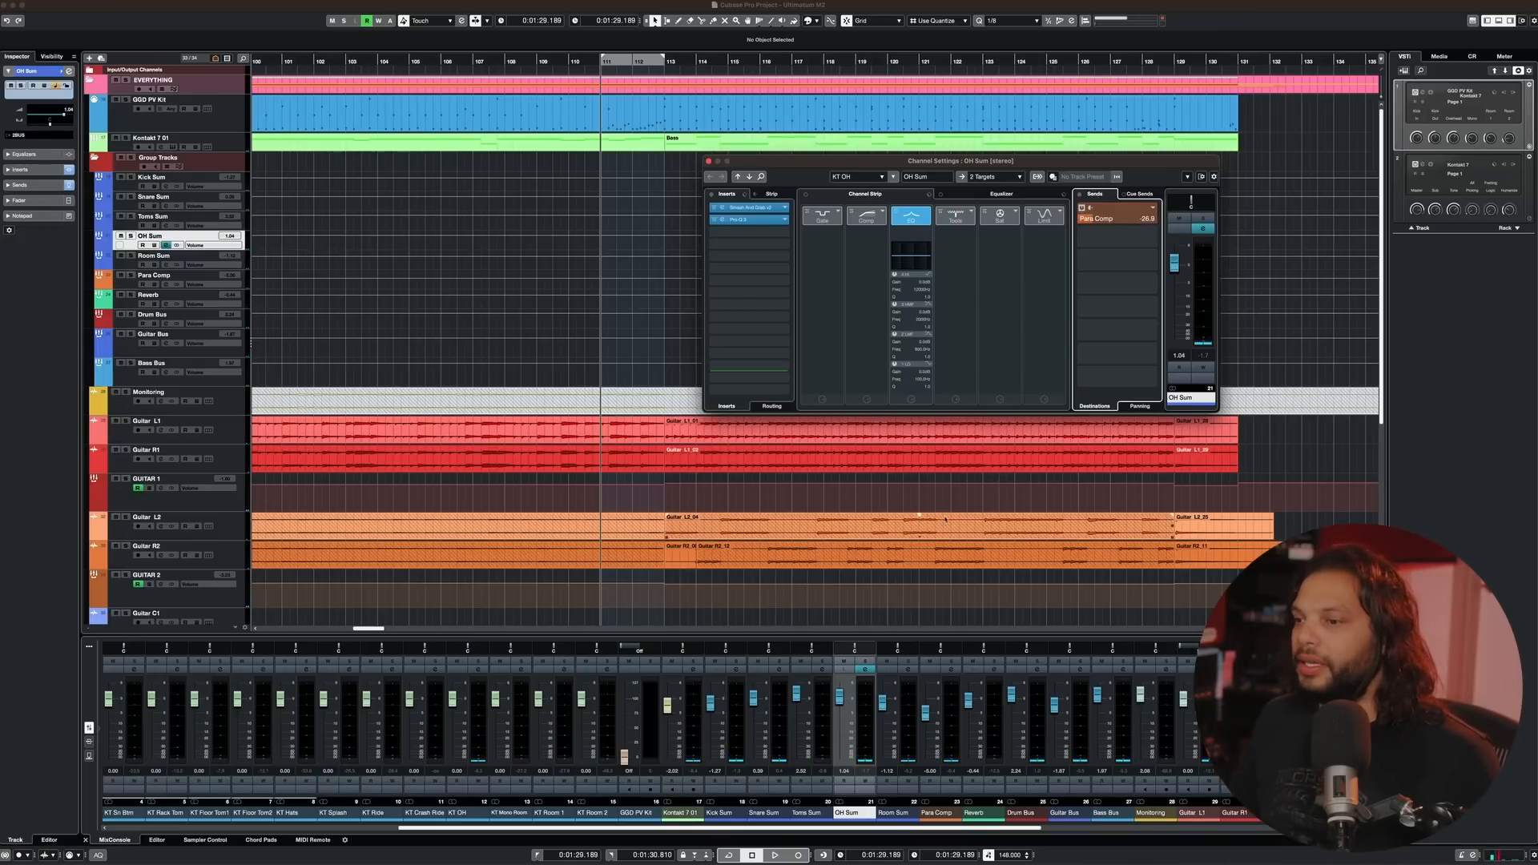
# - Compare the mix with the Room Sum send to Para Comp bypassed and active, and close its channel settings
pyautogui.click(909, 670)
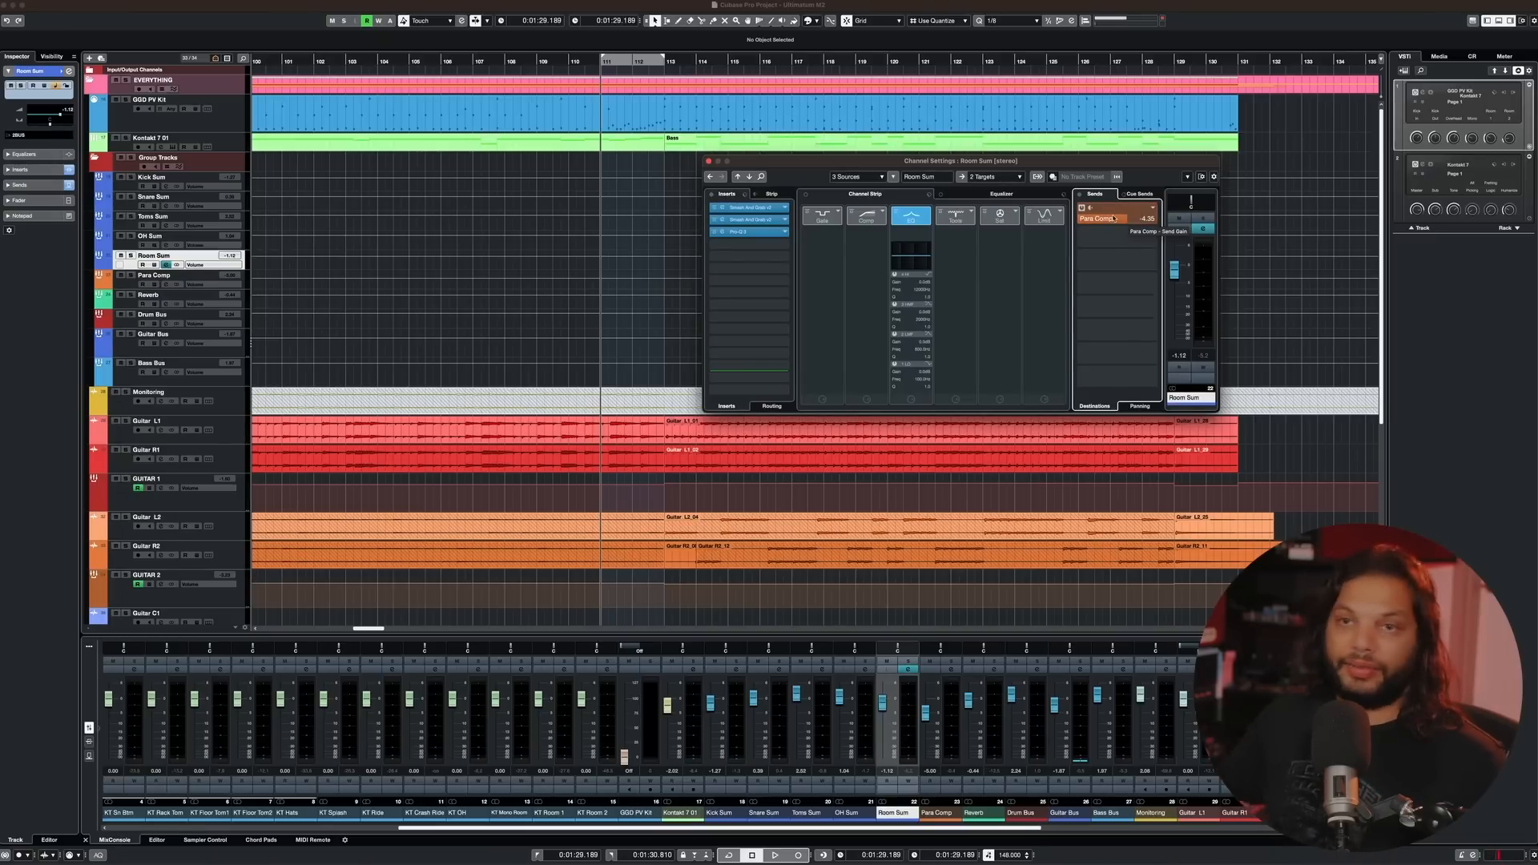
pyautogui.click(1082, 209)
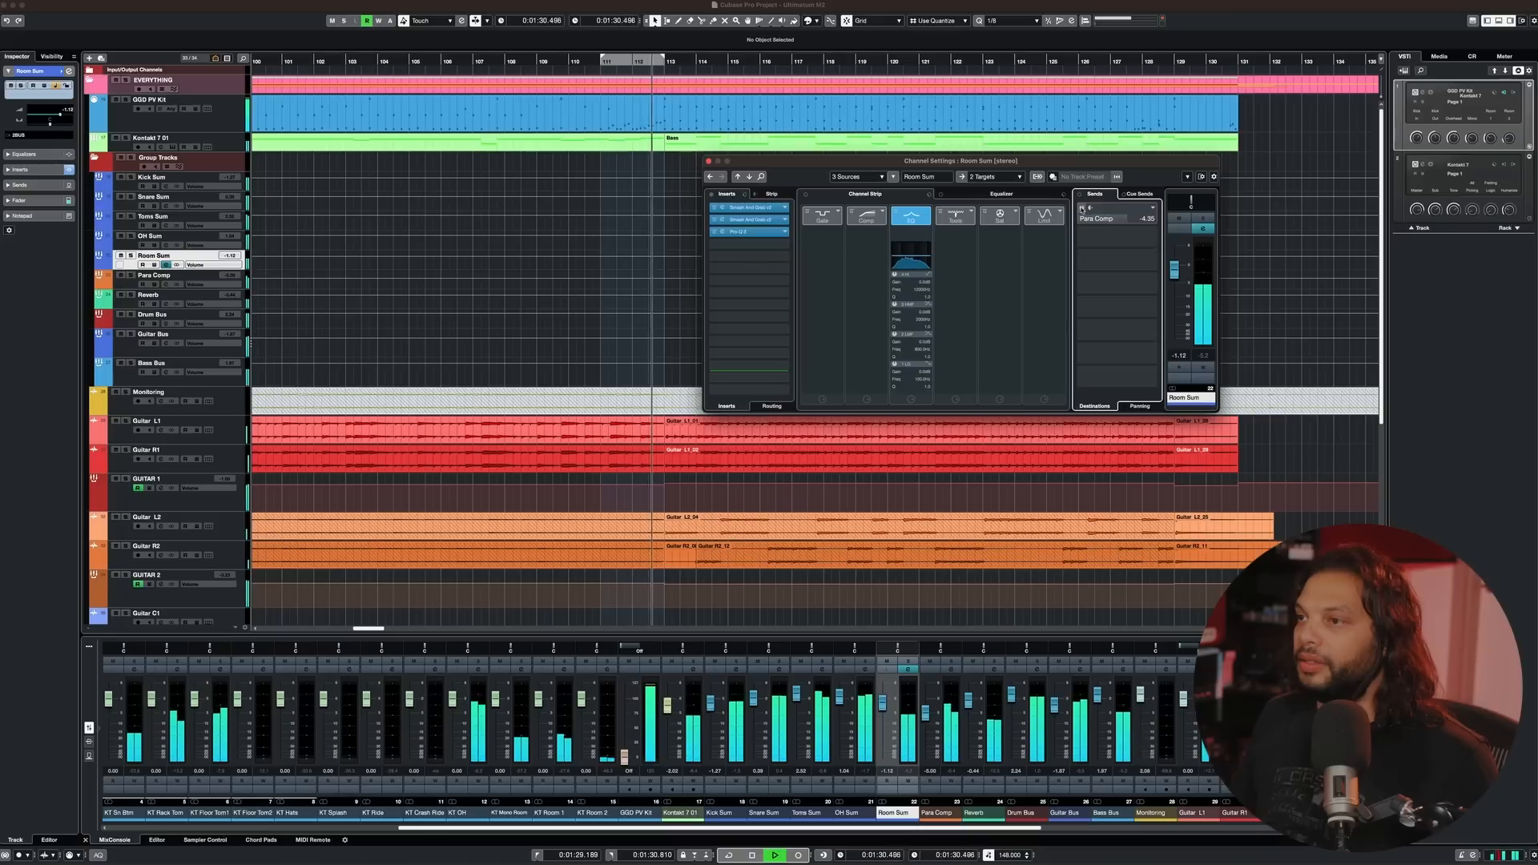
pyautogui.click(1083, 208)
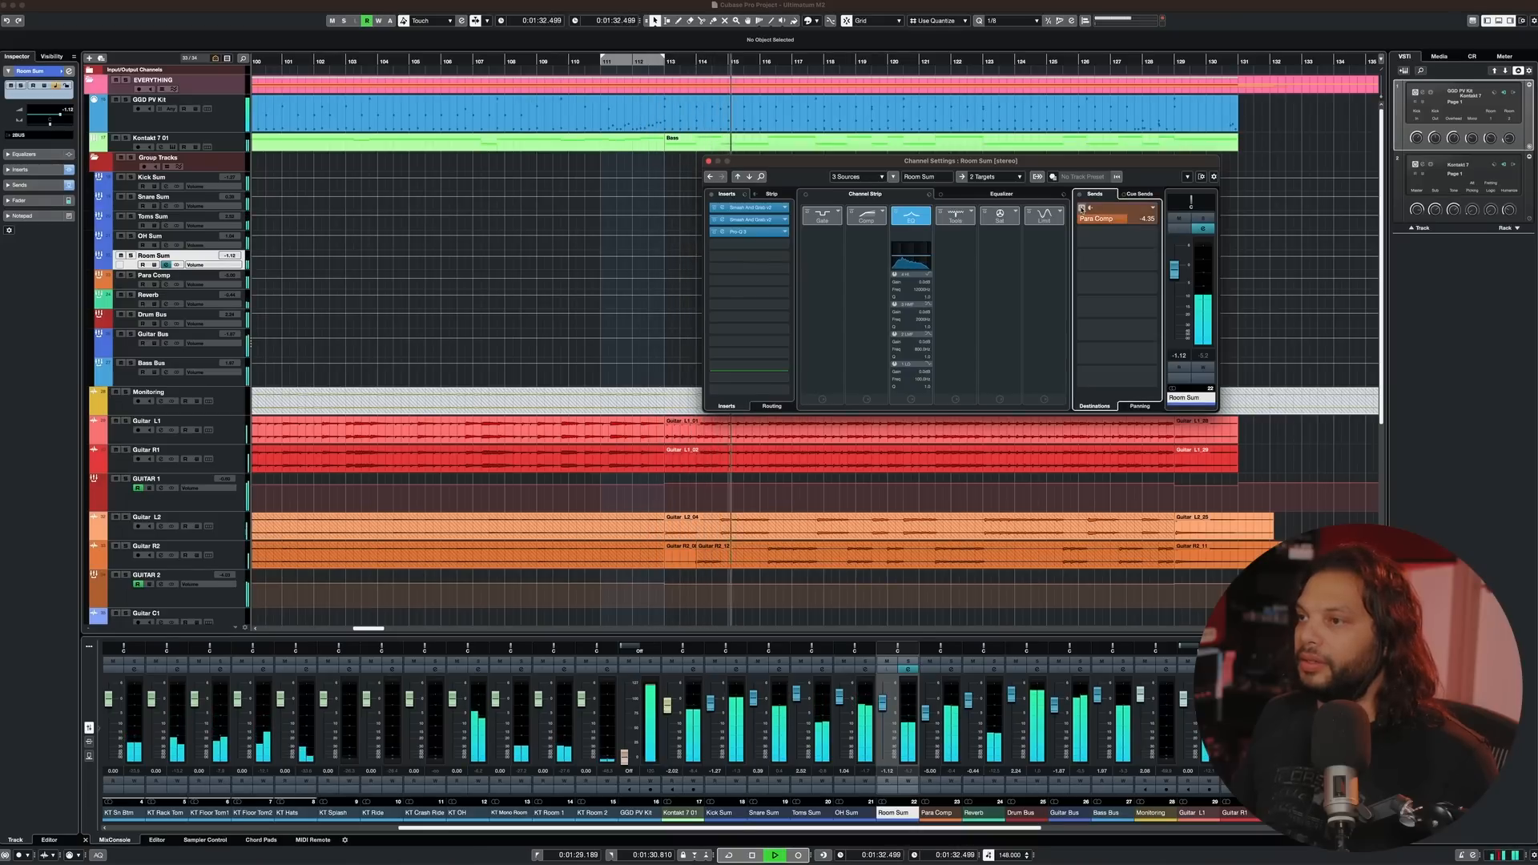
pyautogui.press('space')
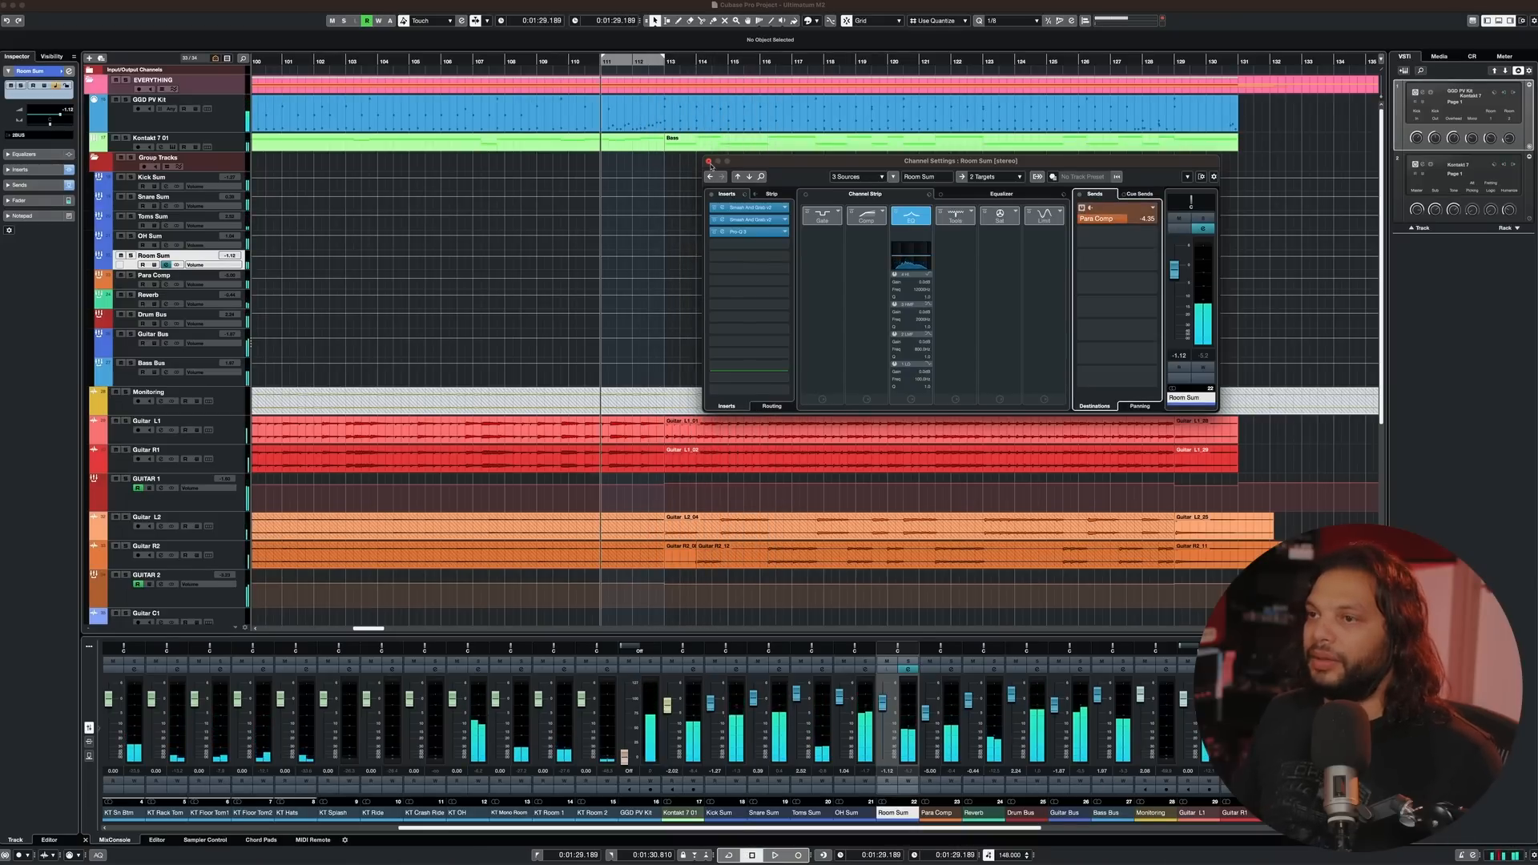
pyautogui.click(708, 162)
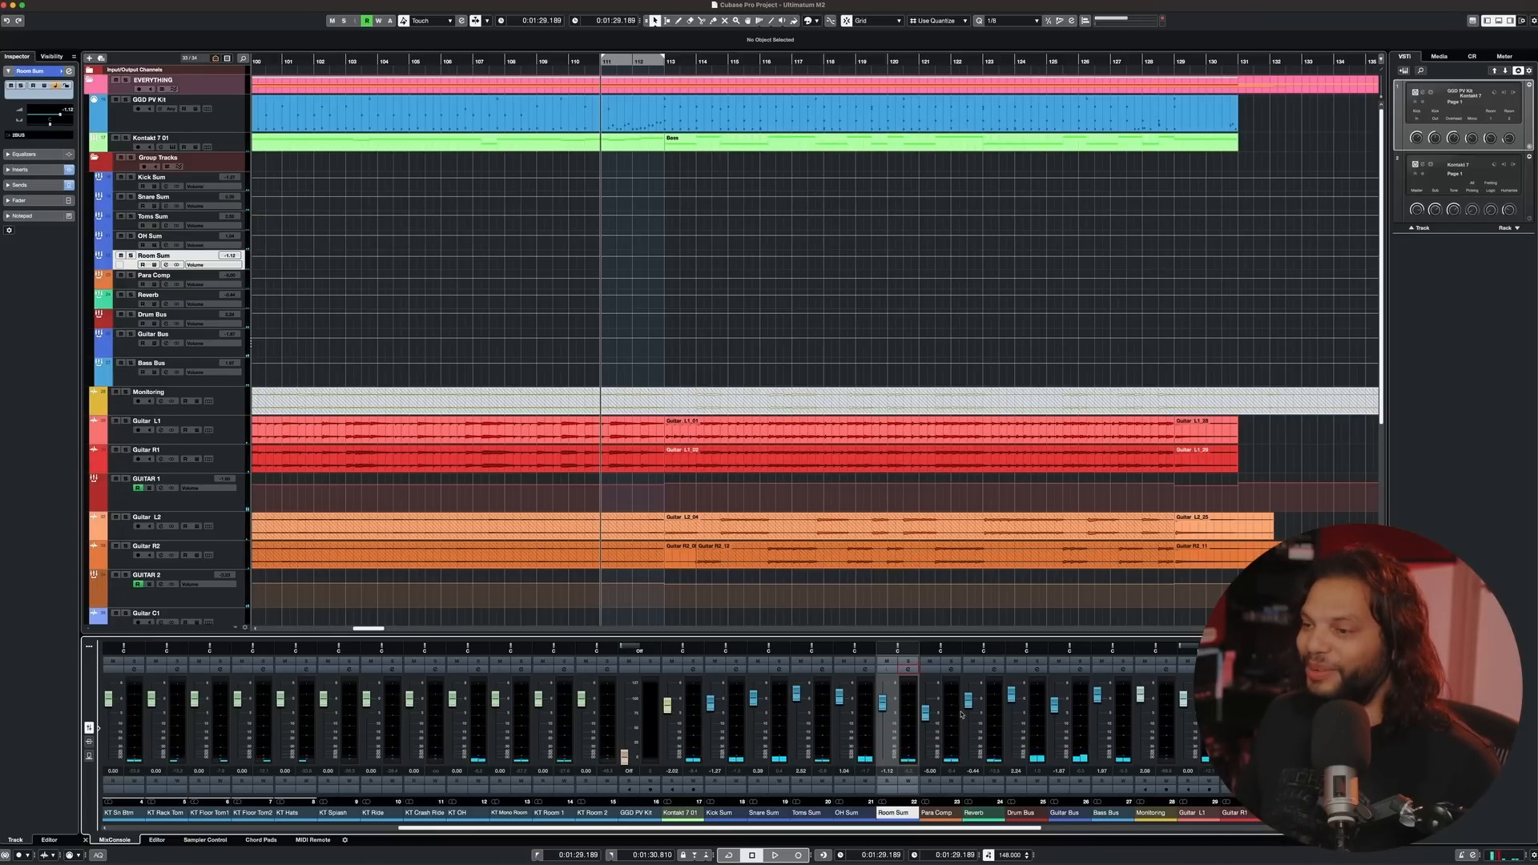
# - Inspect the Reverb channel and the Snare Sum sends feeding it, and open the Reverb channel's bx_rooM/S insert
pyautogui.click(996, 672)
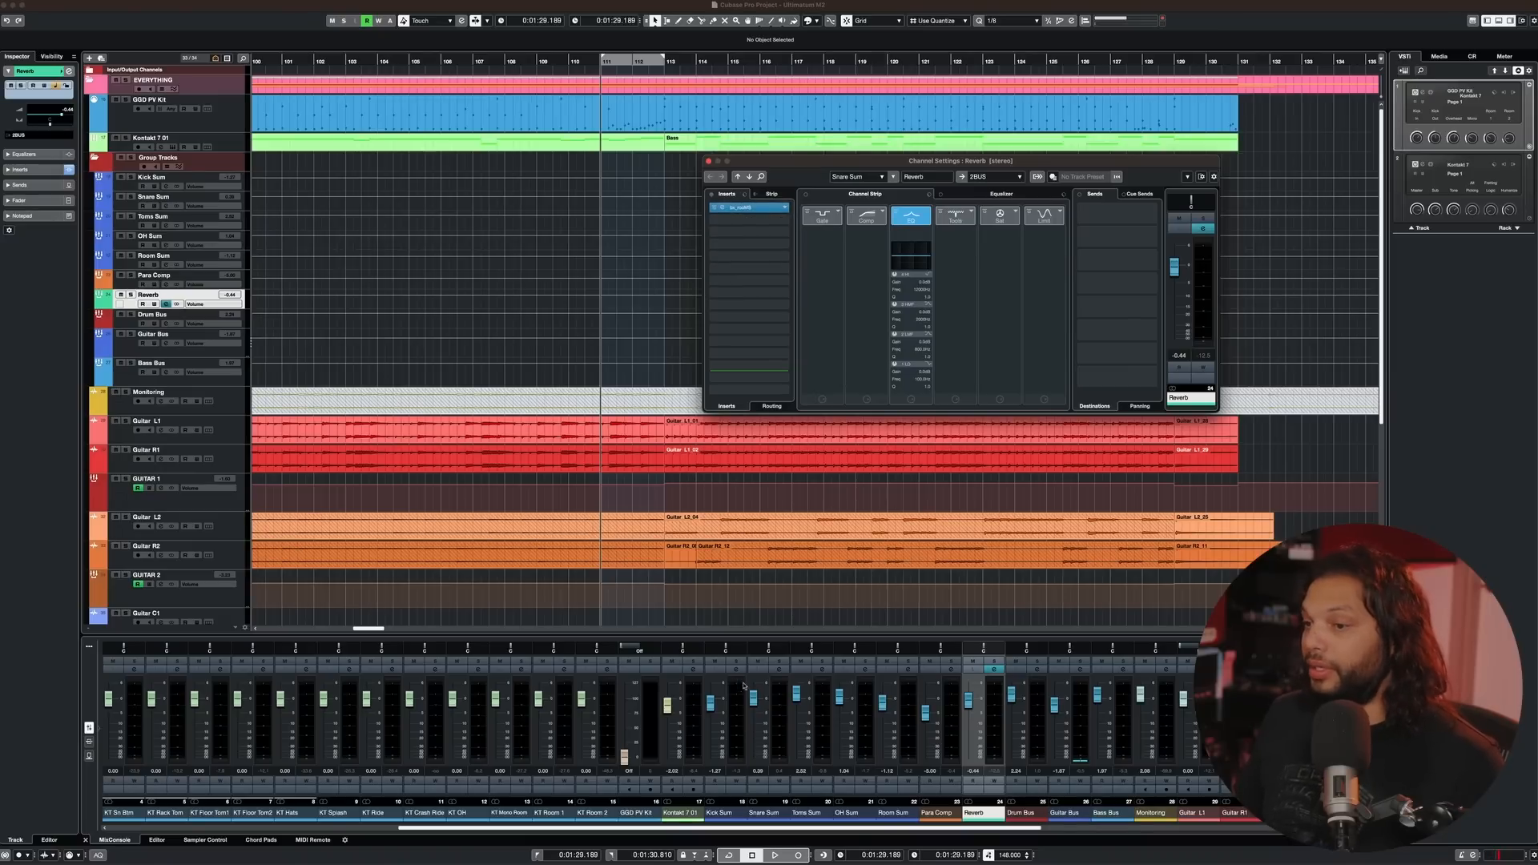
pyautogui.click(778, 670)
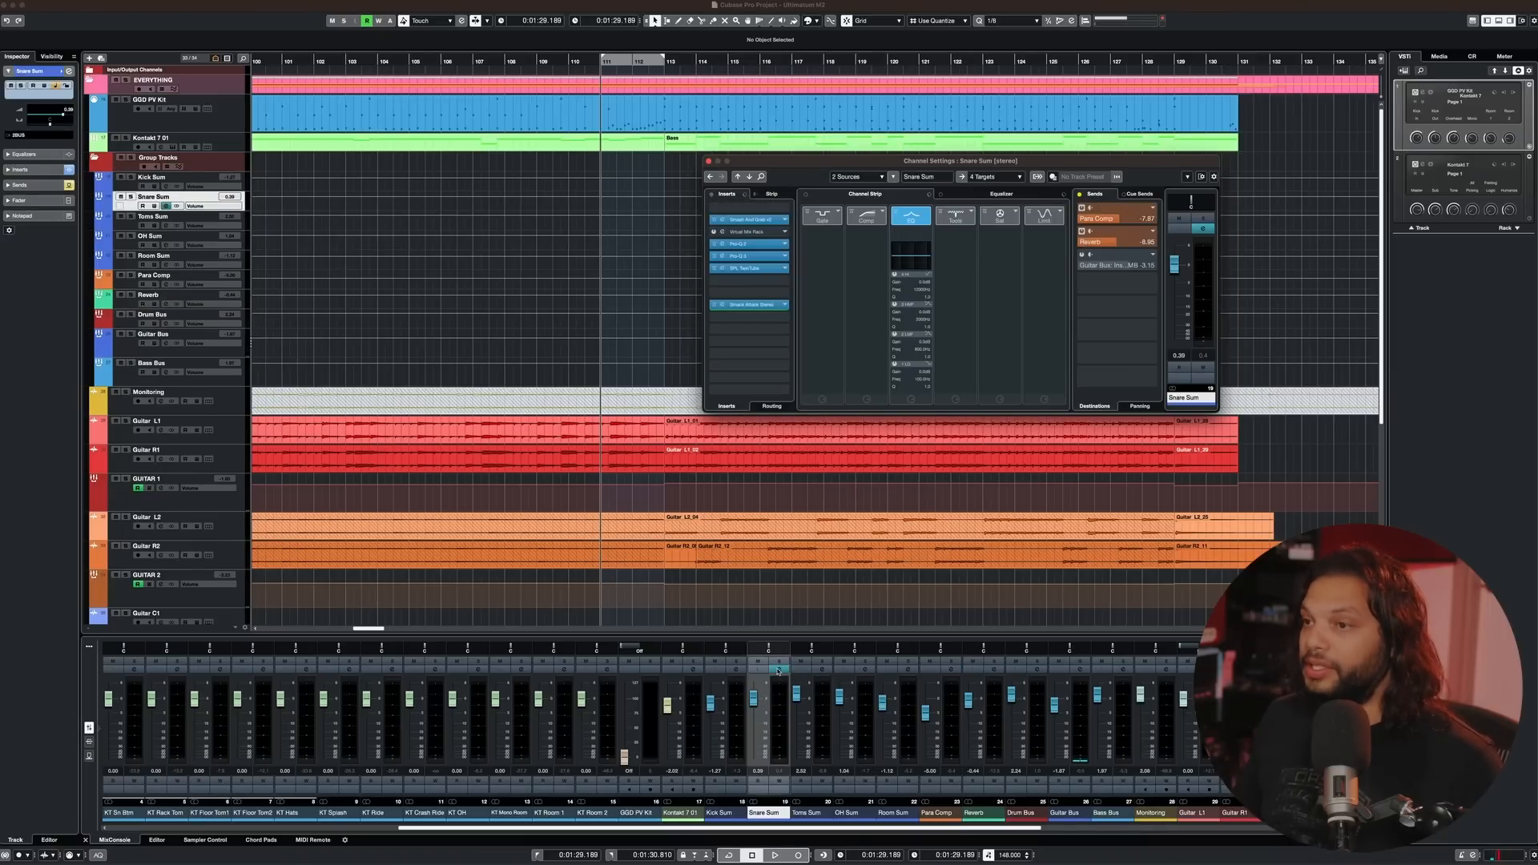
pyautogui.click(779, 670)
pyautogui.click(996, 671)
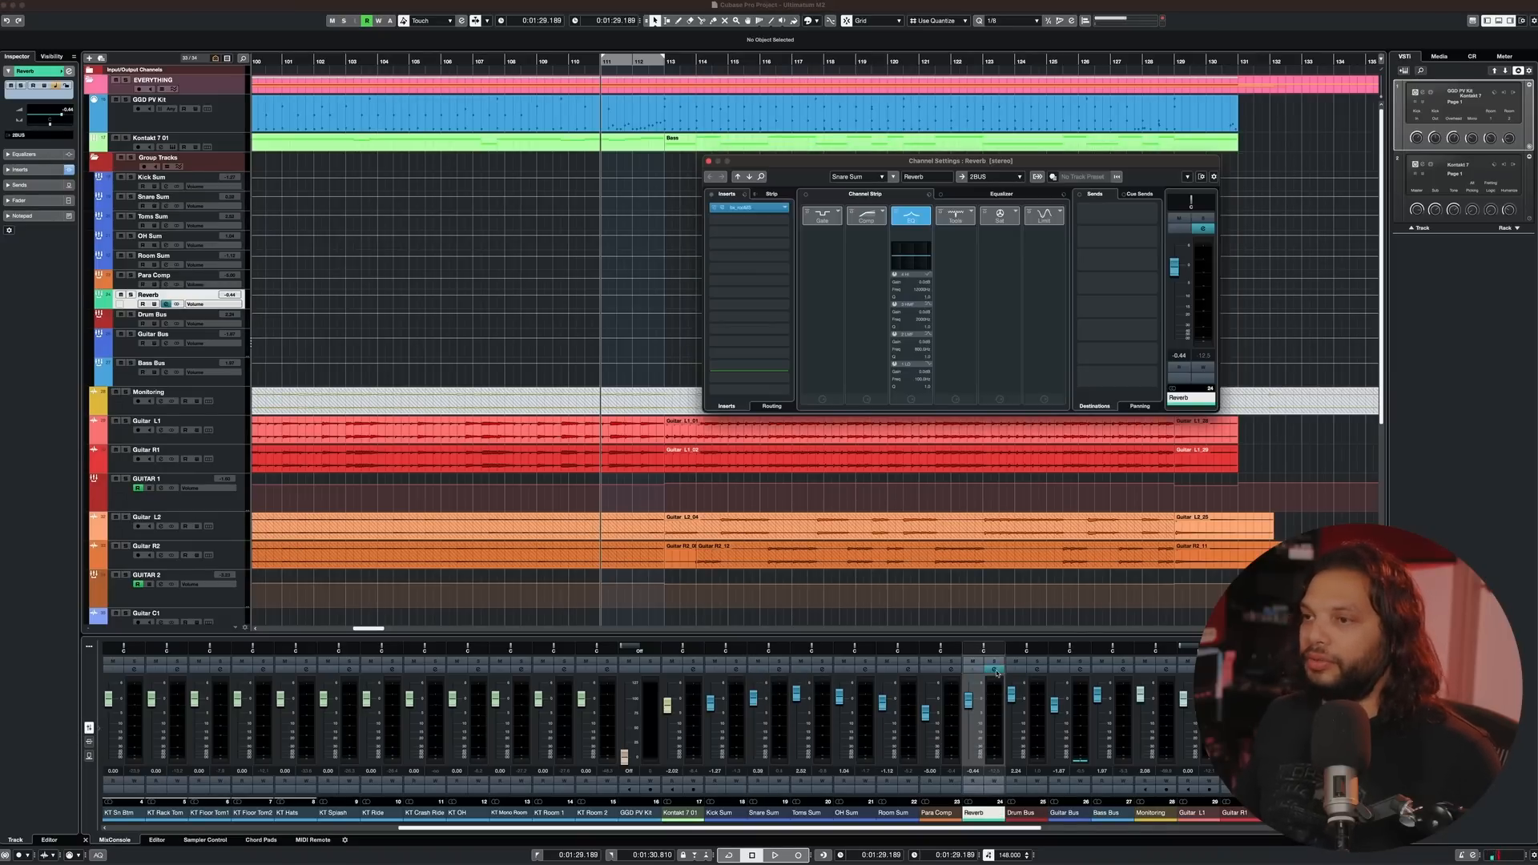
pyautogui.click(760, 212)
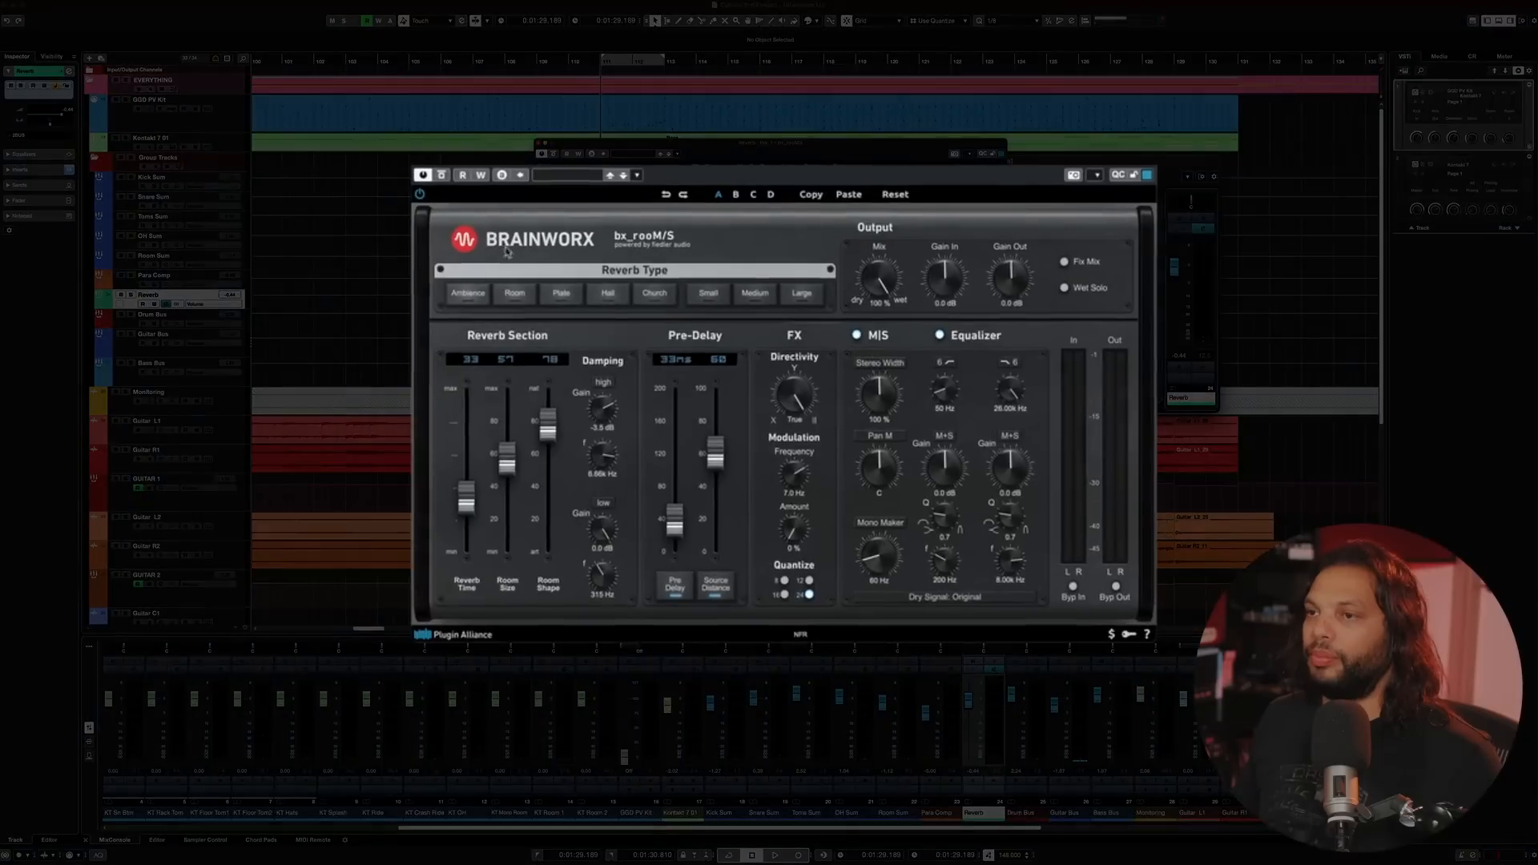
# - Audition the snare reverb with the snare soloed and in the full mix
pyautogui.press('space')
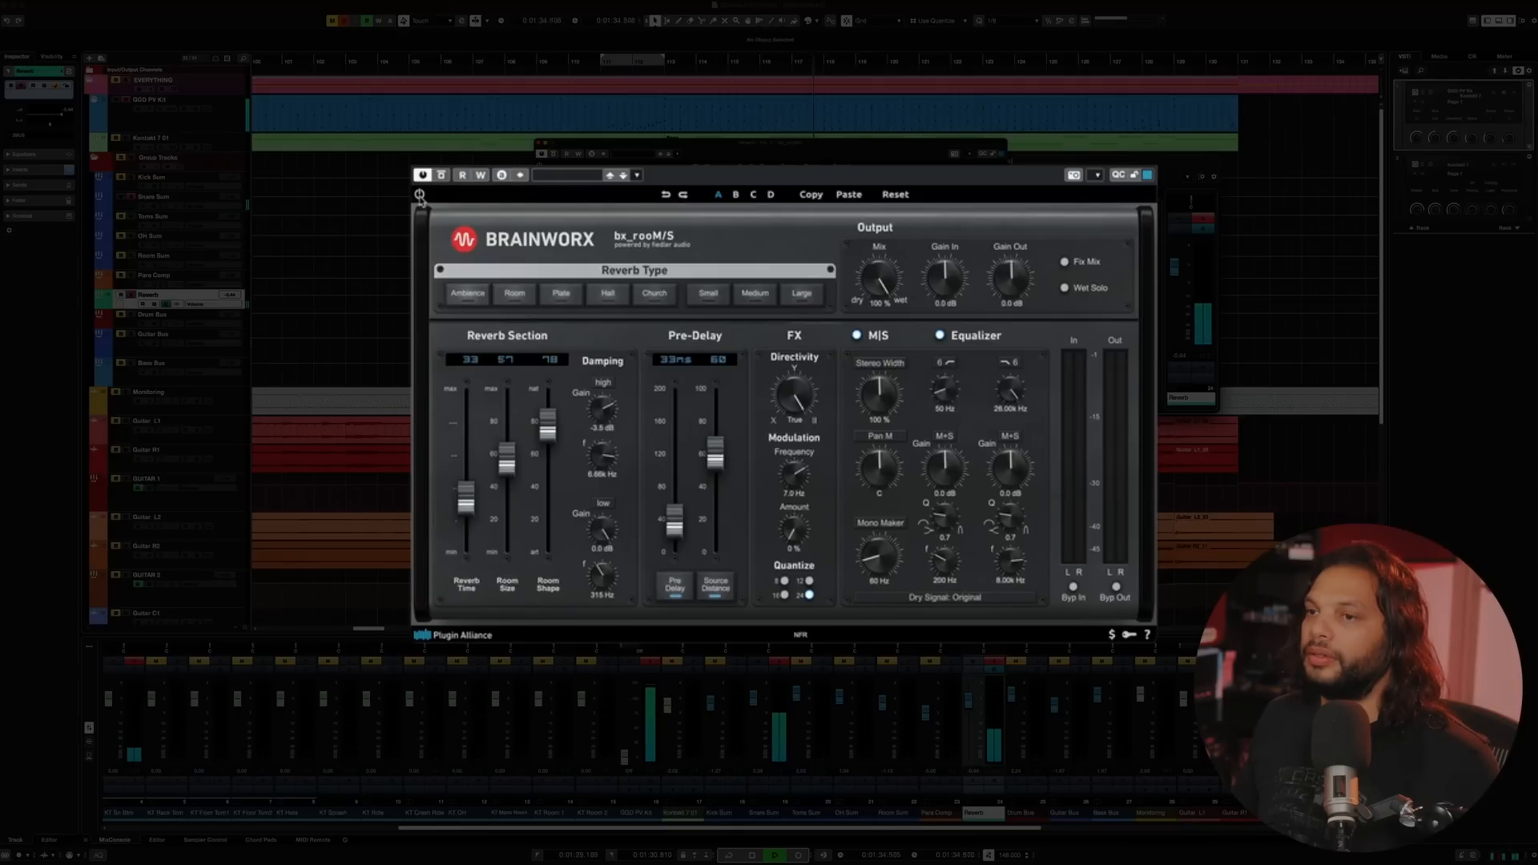
pyautogui.press('space')
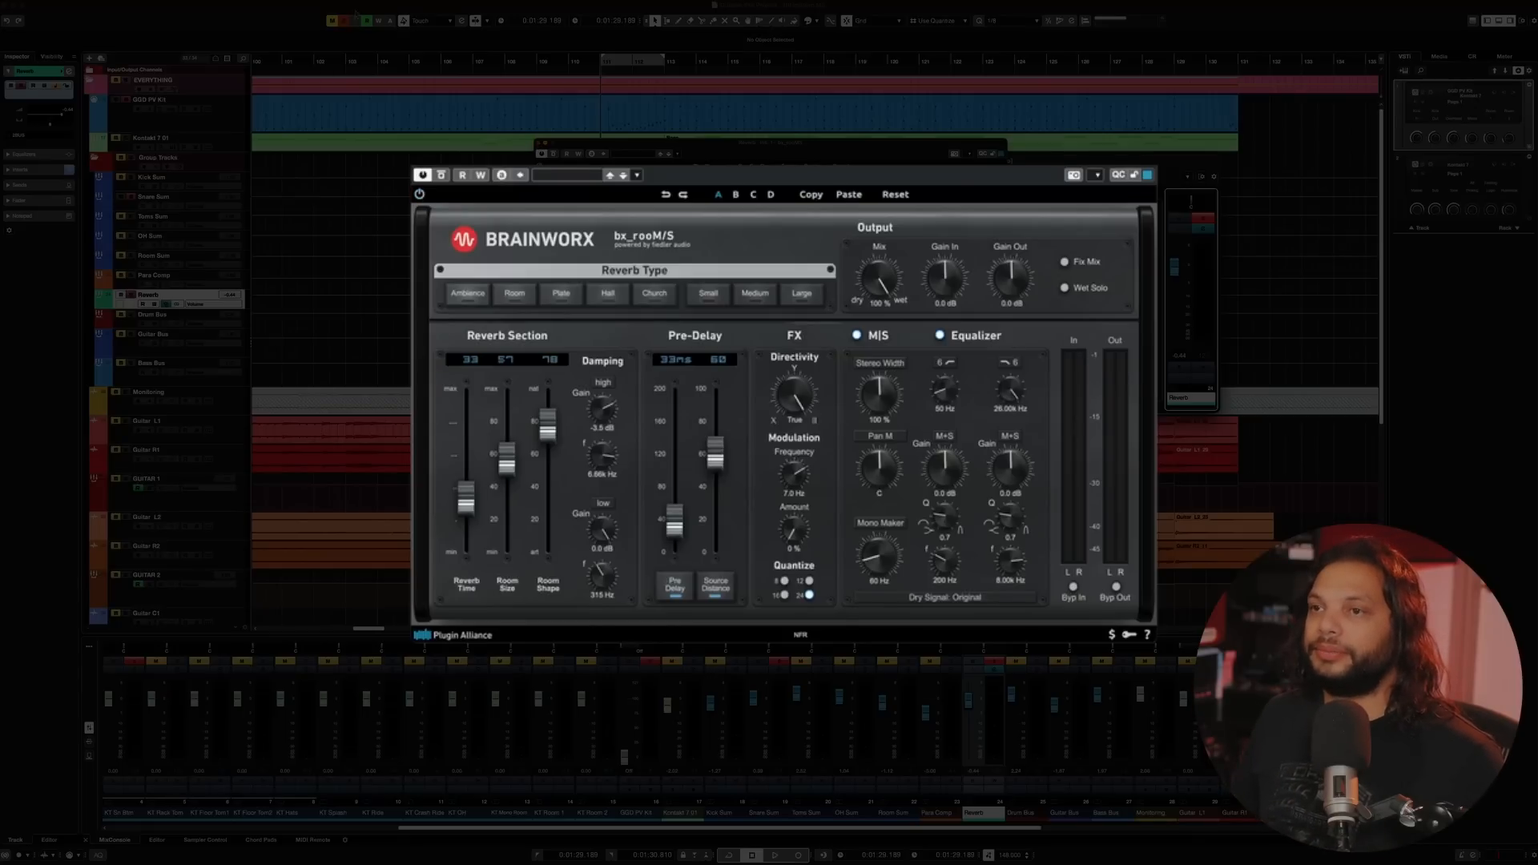
pyautogui.press('space')
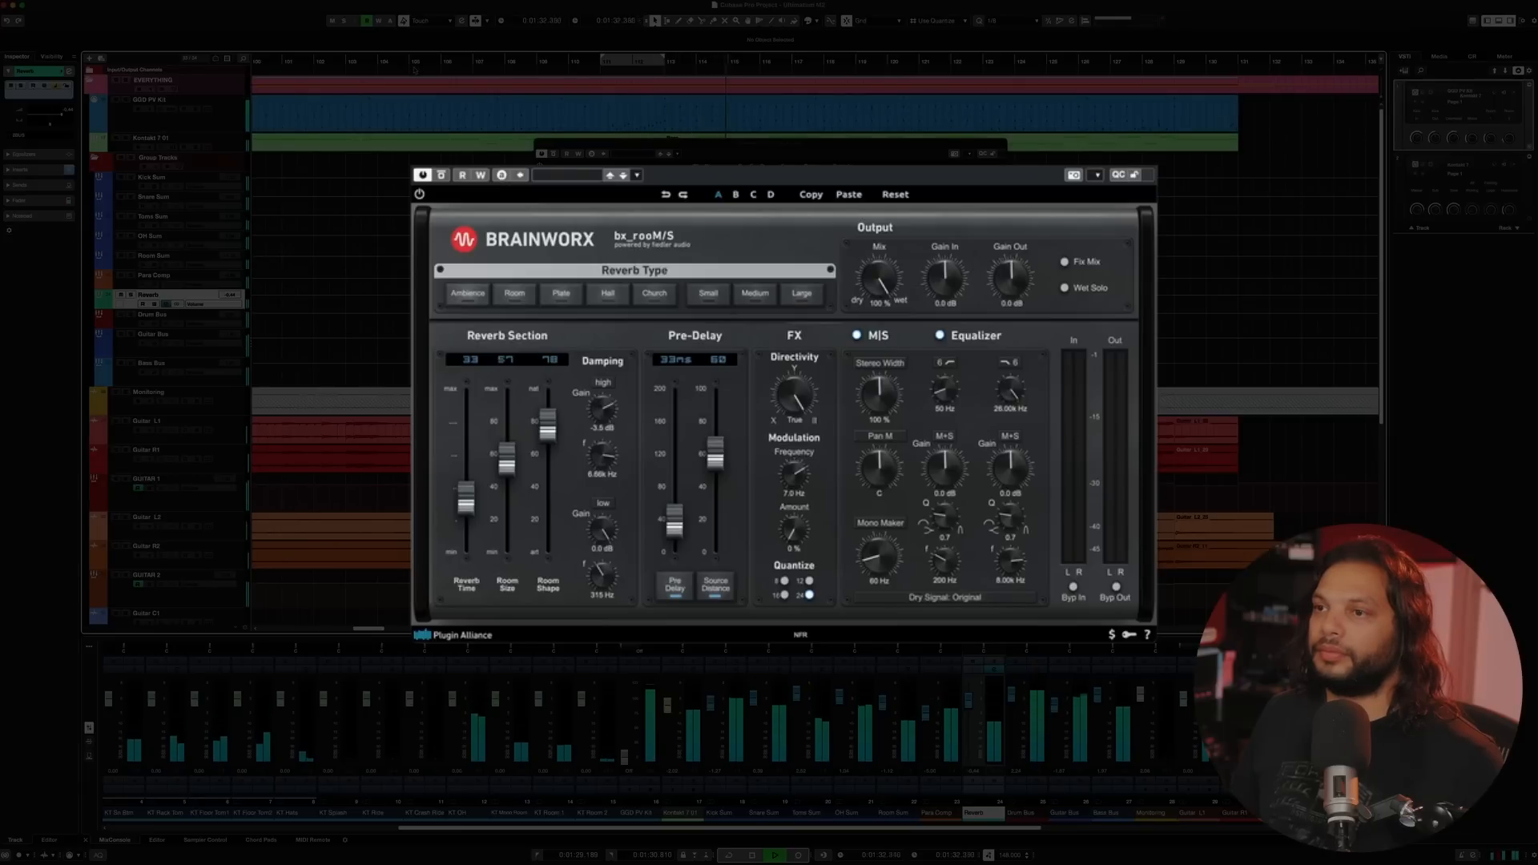
pyautogui.press('space')
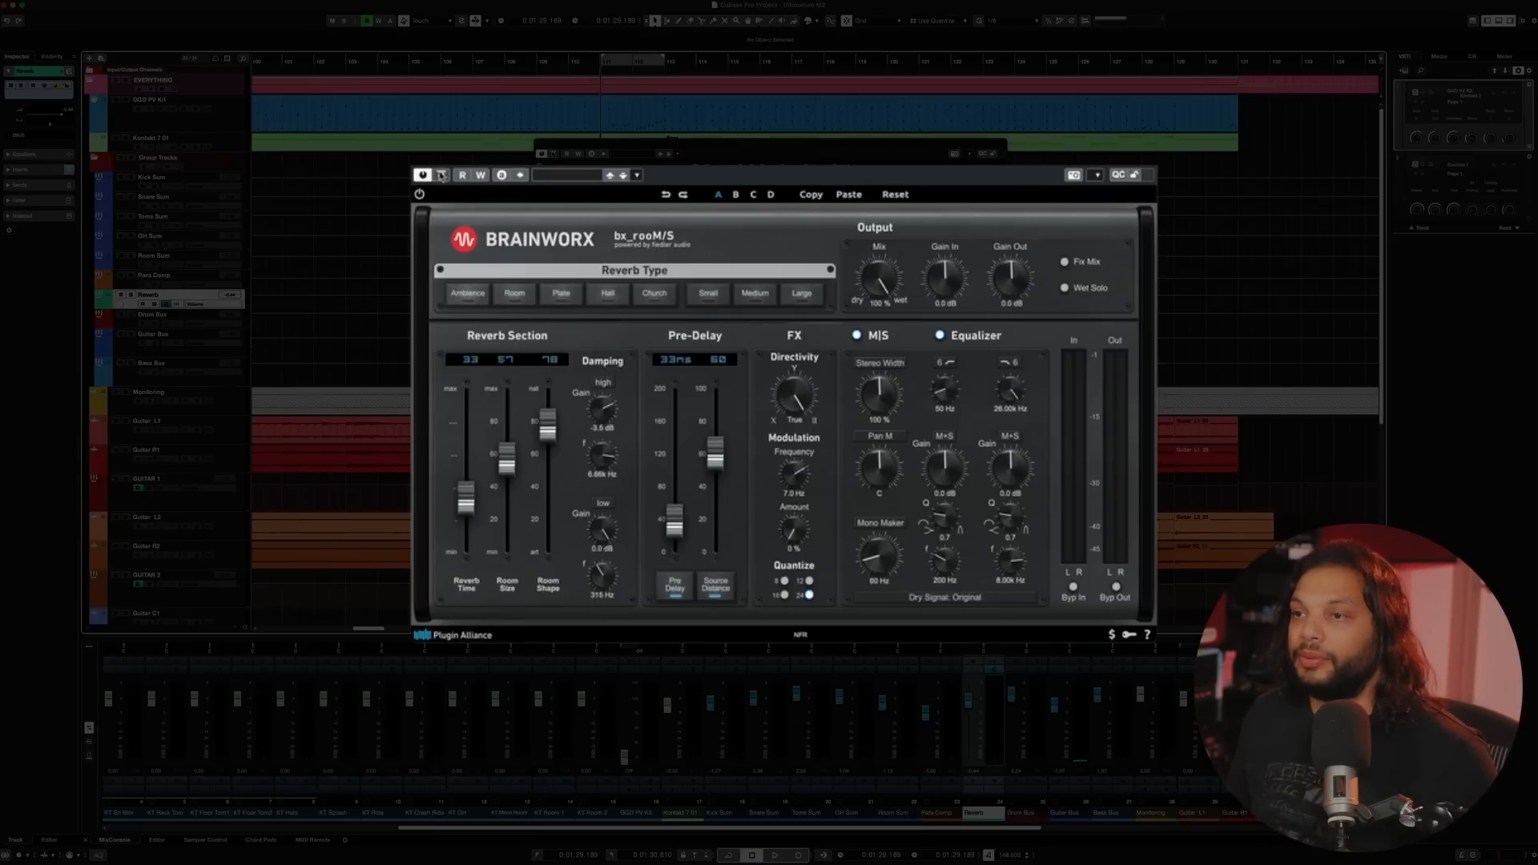
# - Compare the full mix with the bx_rooM/S reverb bypassed and active, and close the plug-in window
pyautogui.press('space')
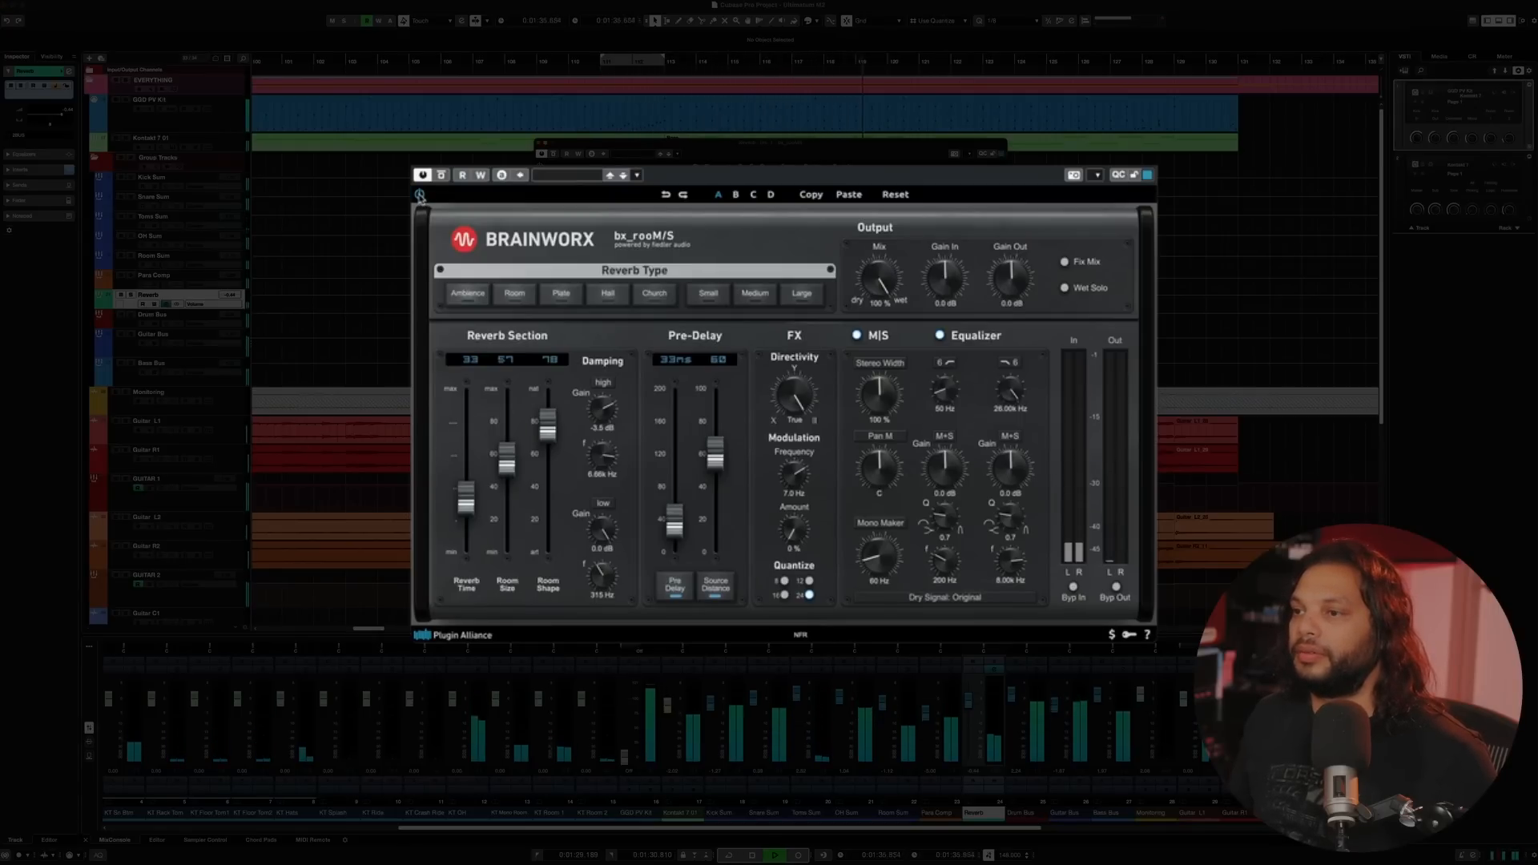
pyautogui.press('space')
pyautogui.press('space')
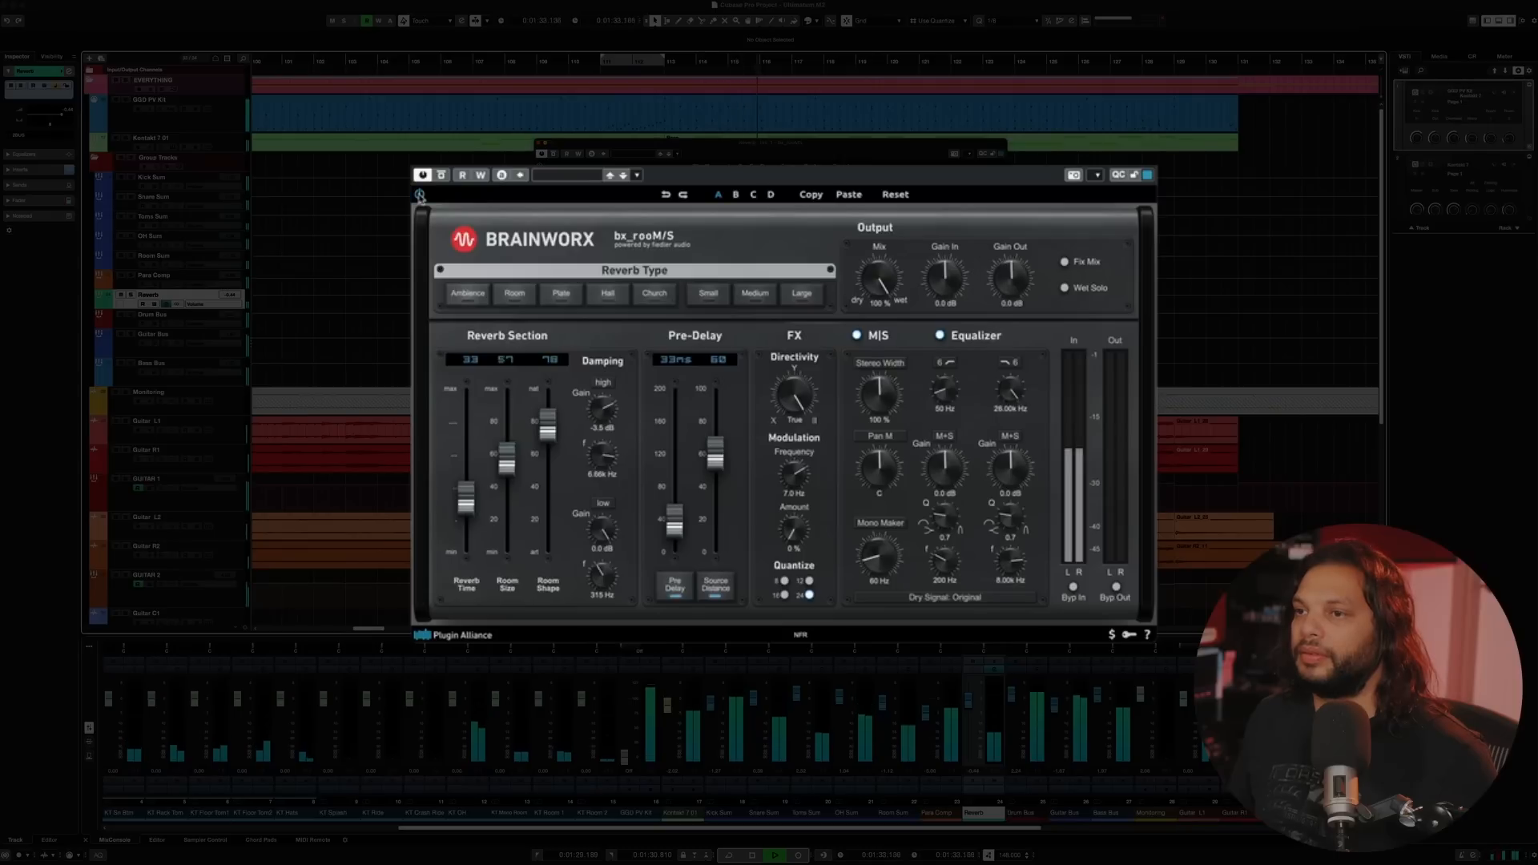
pyautogui.press('space')
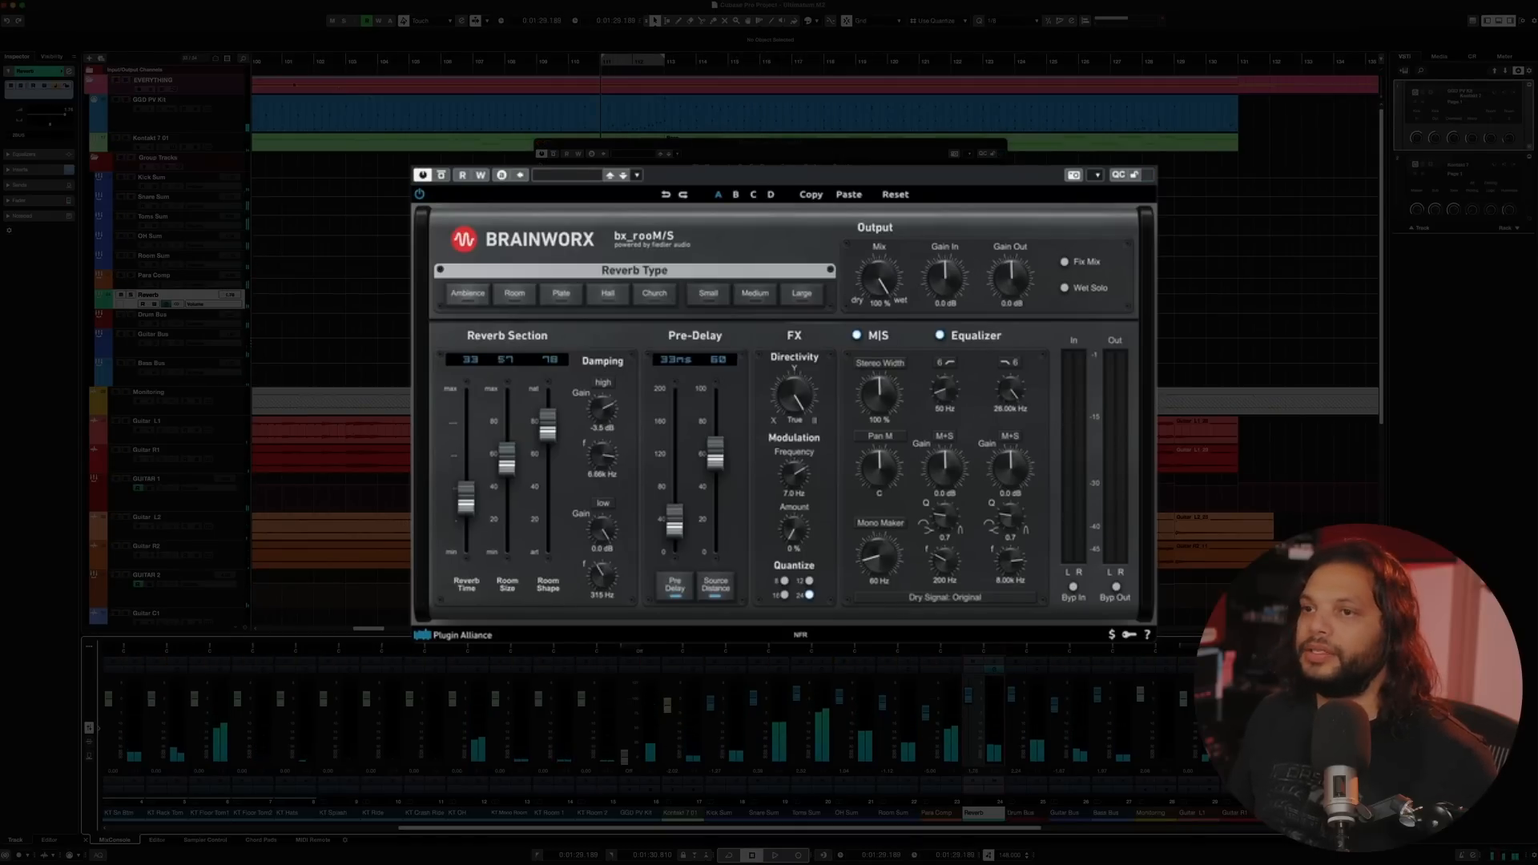
pyautogui.press('space')
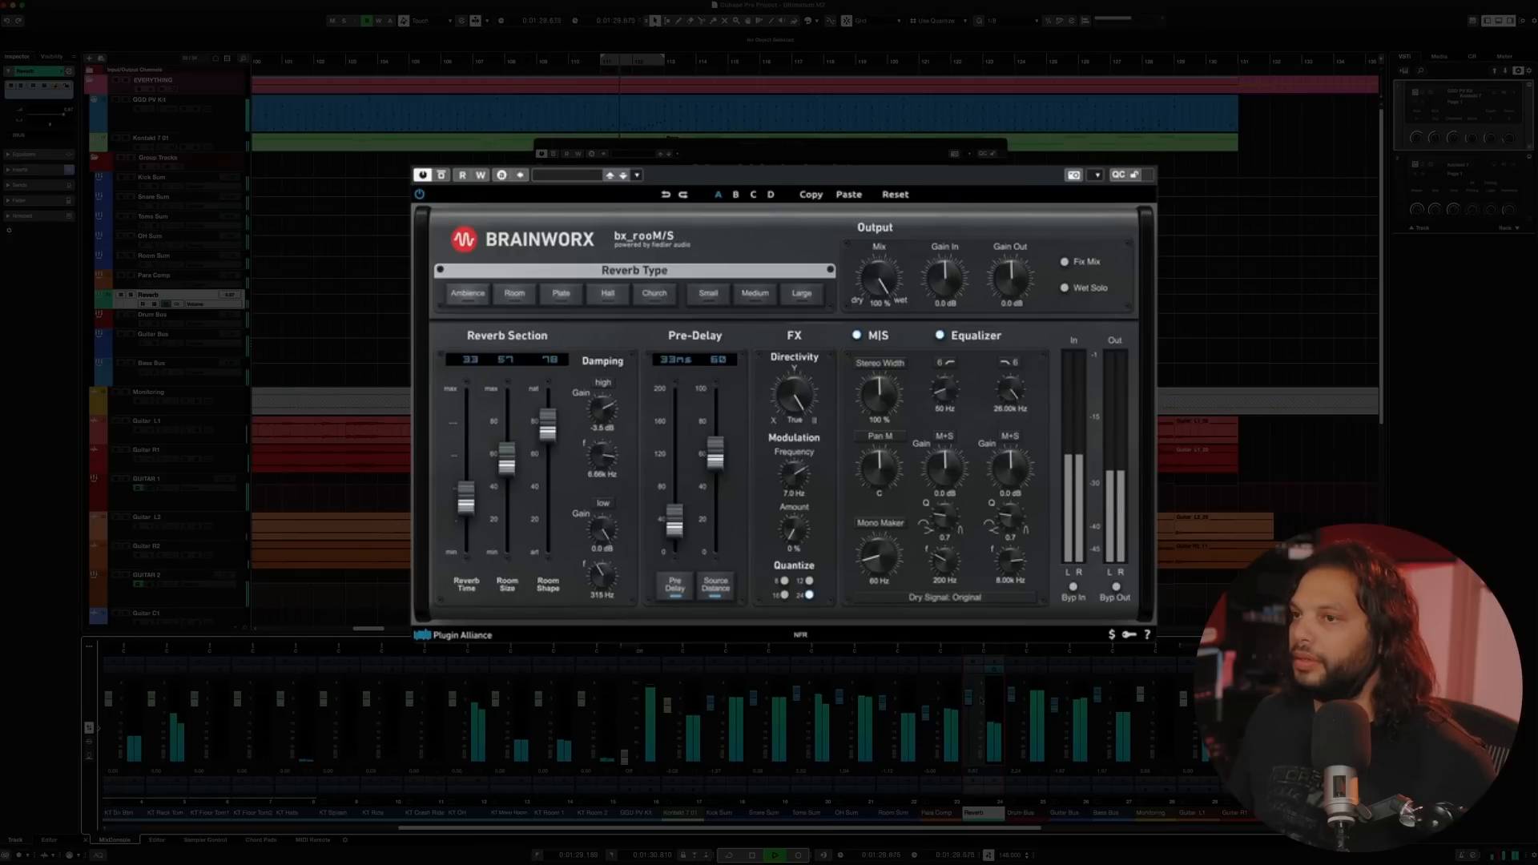
pyautogui.press('space')
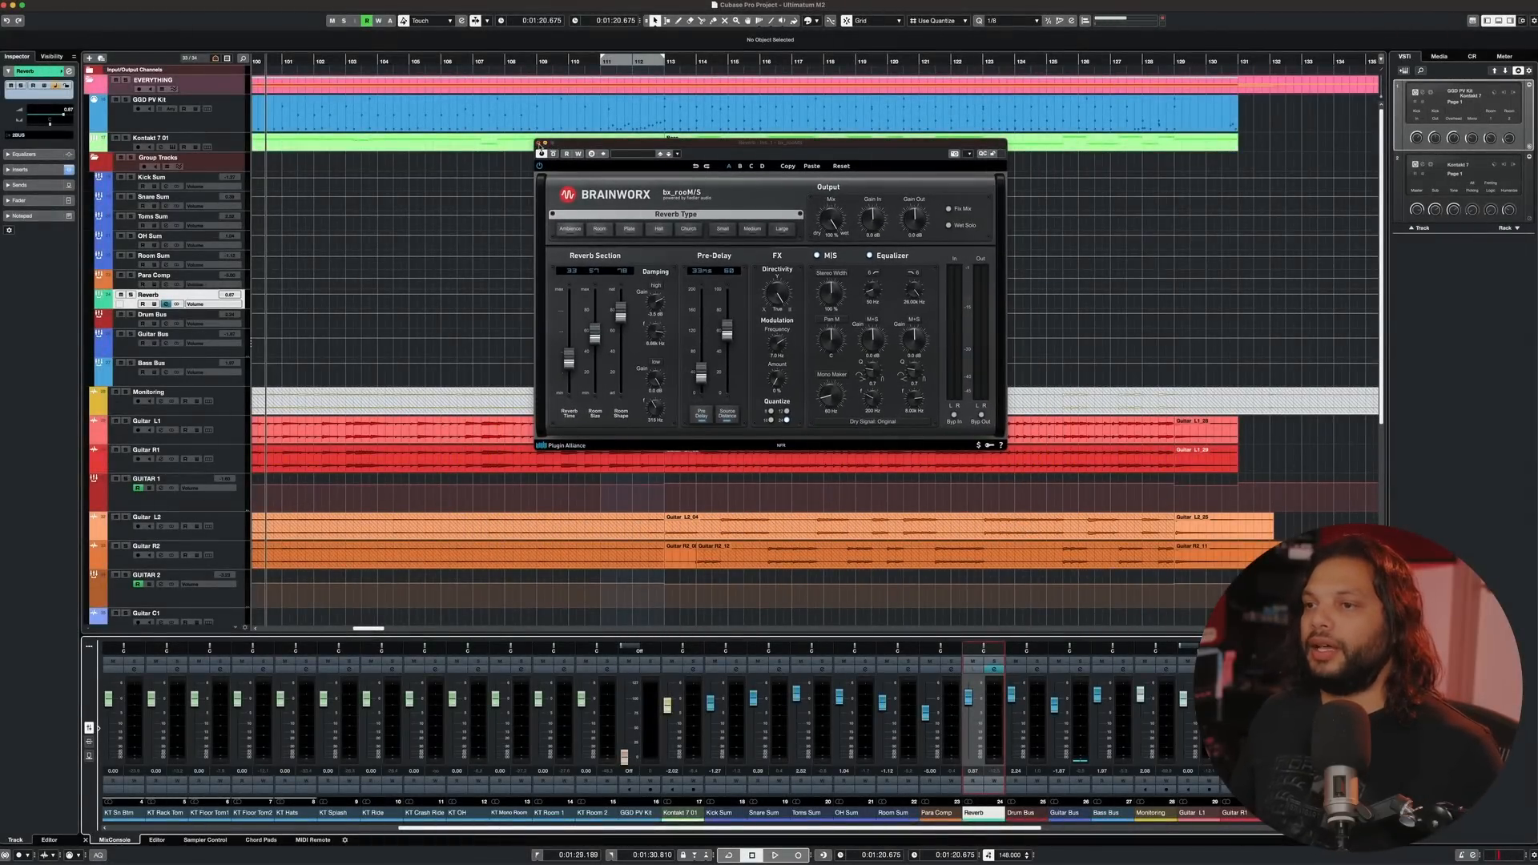
pyautogui.click(538, 144)
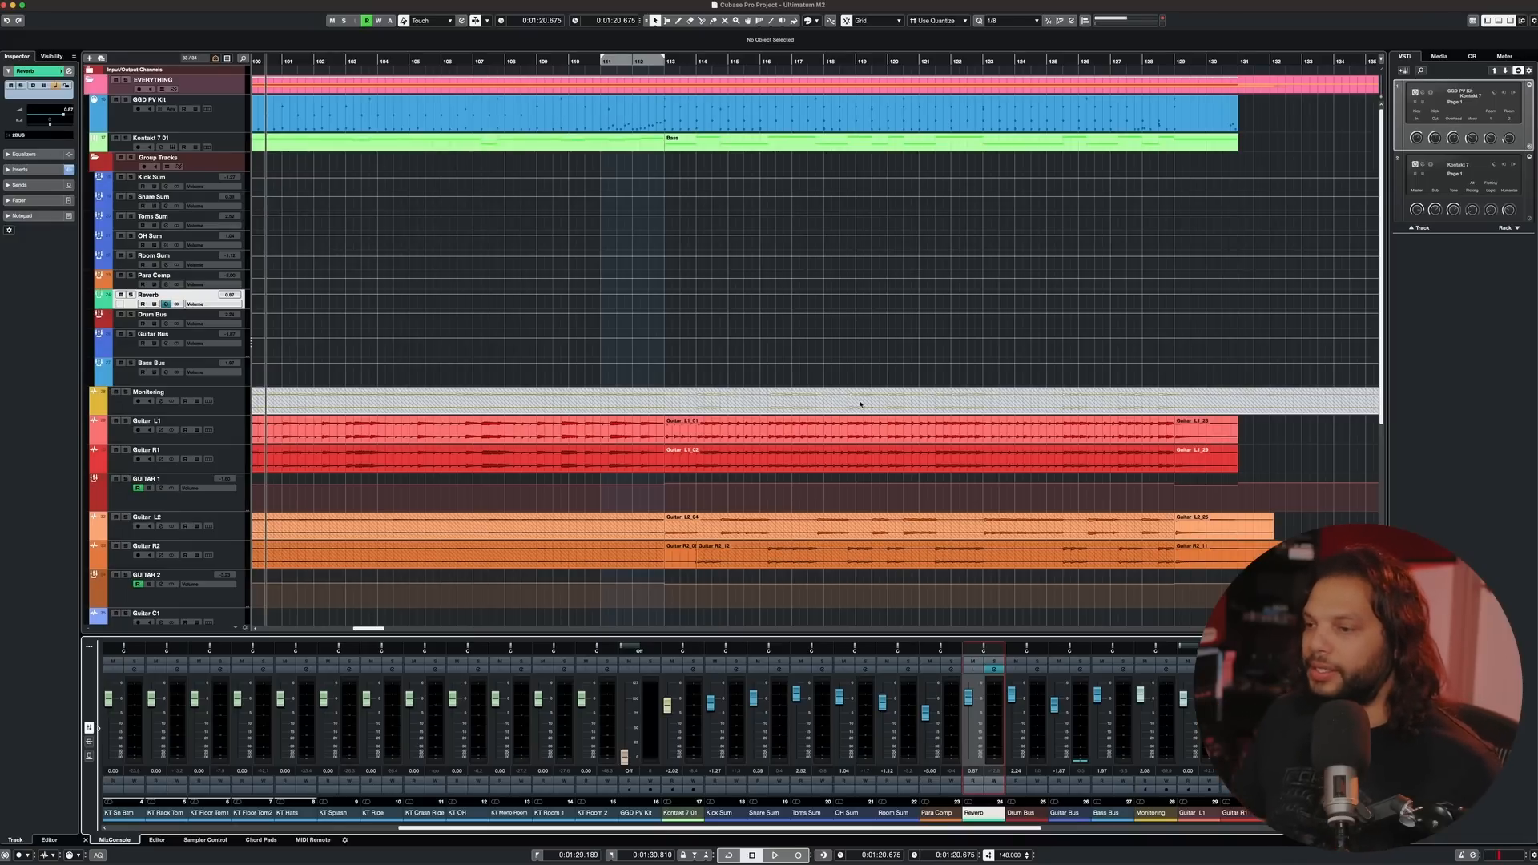
# - Open the full MixConsole, select the Drum Bus and inspect its Chandler Limited Zener Limiter insert
pyautogui.click(1038, 670)
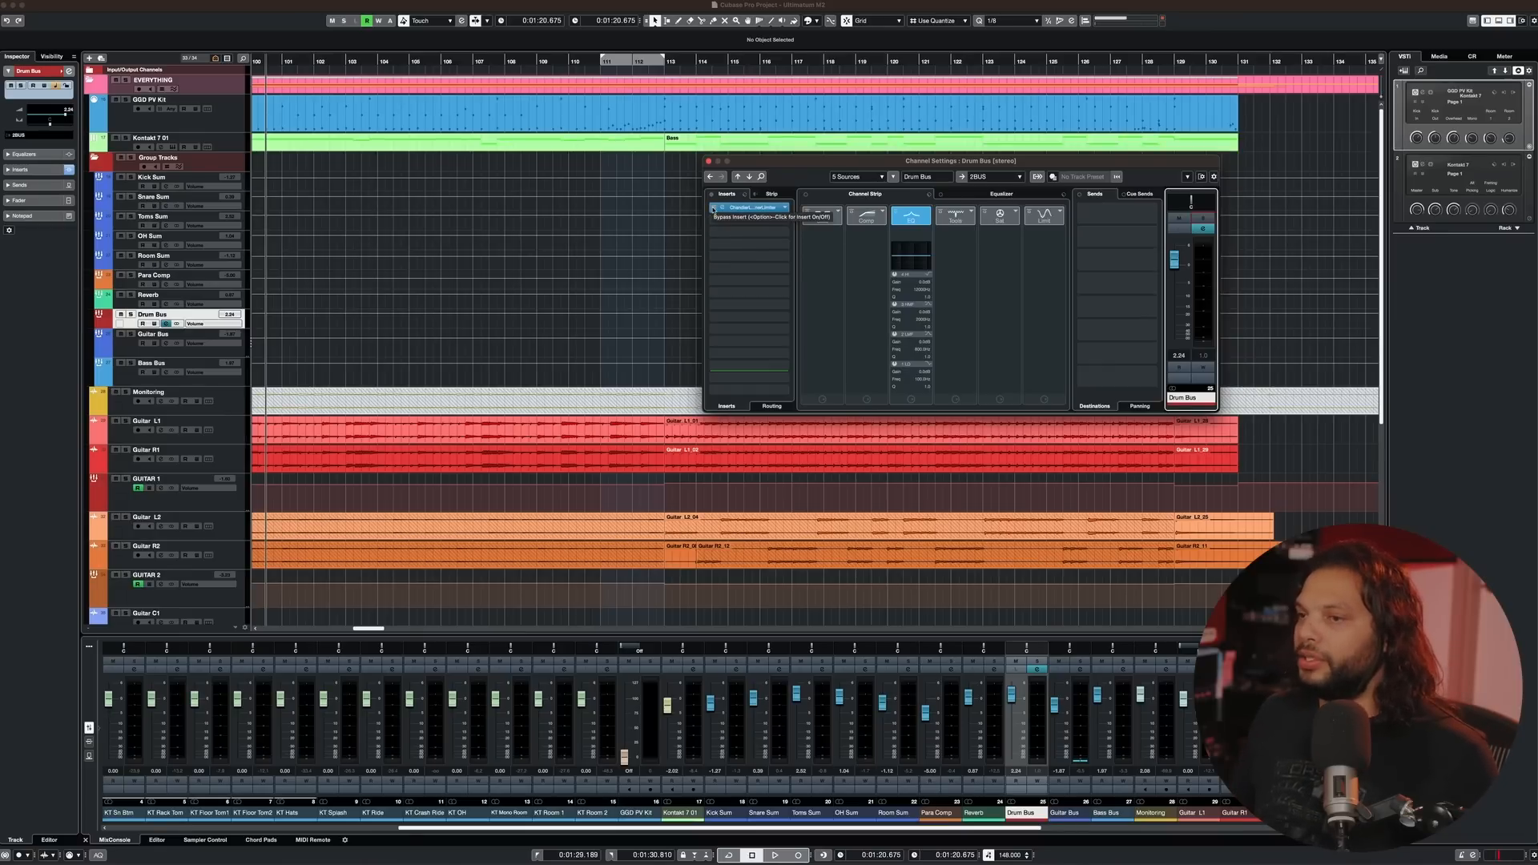
pyautogui.press('F3')
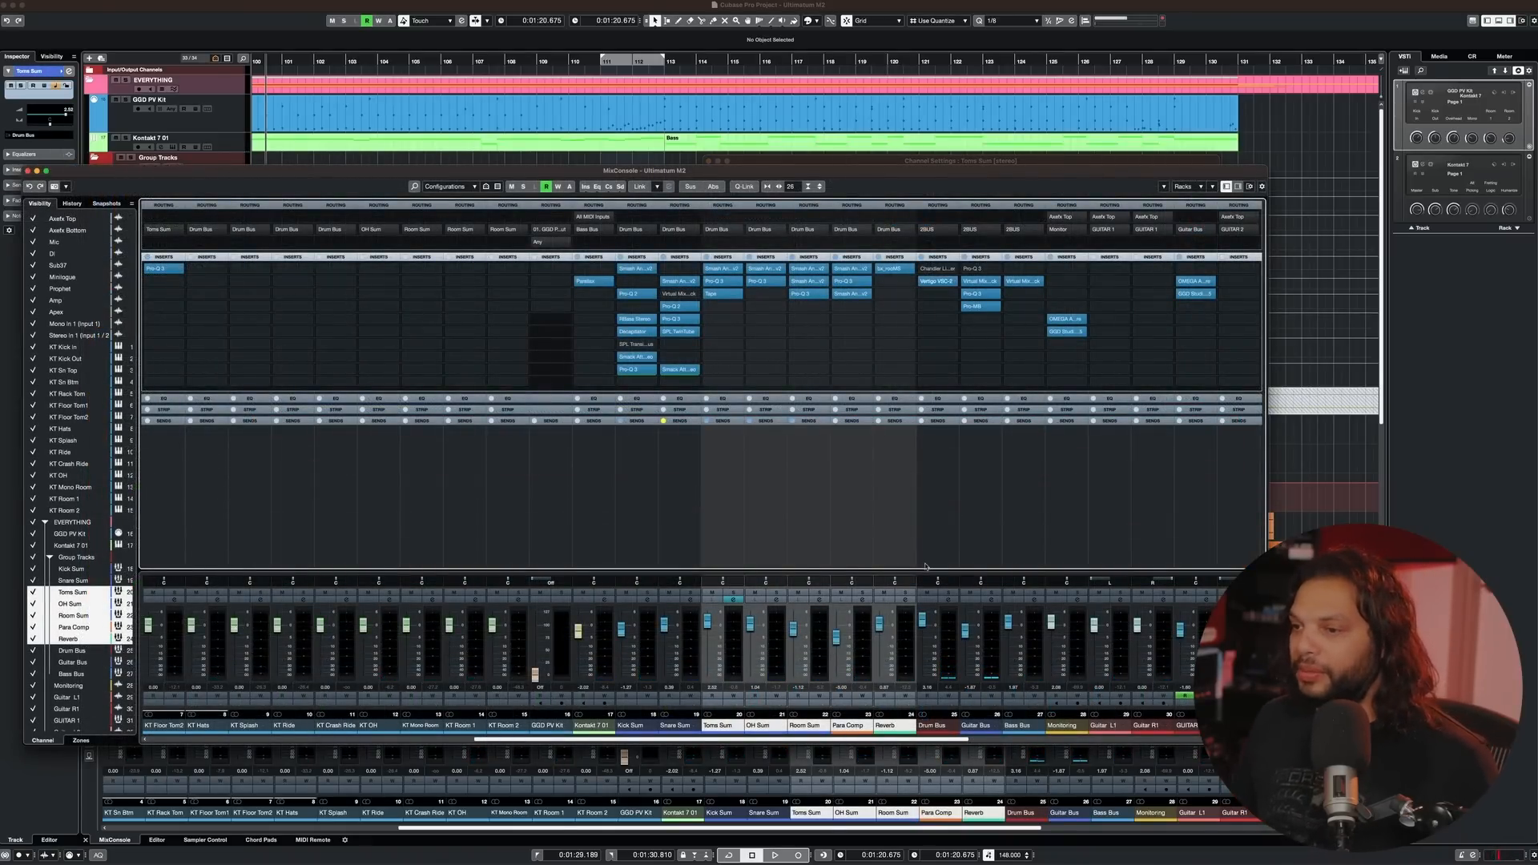
pyautogui.click(943, 516)
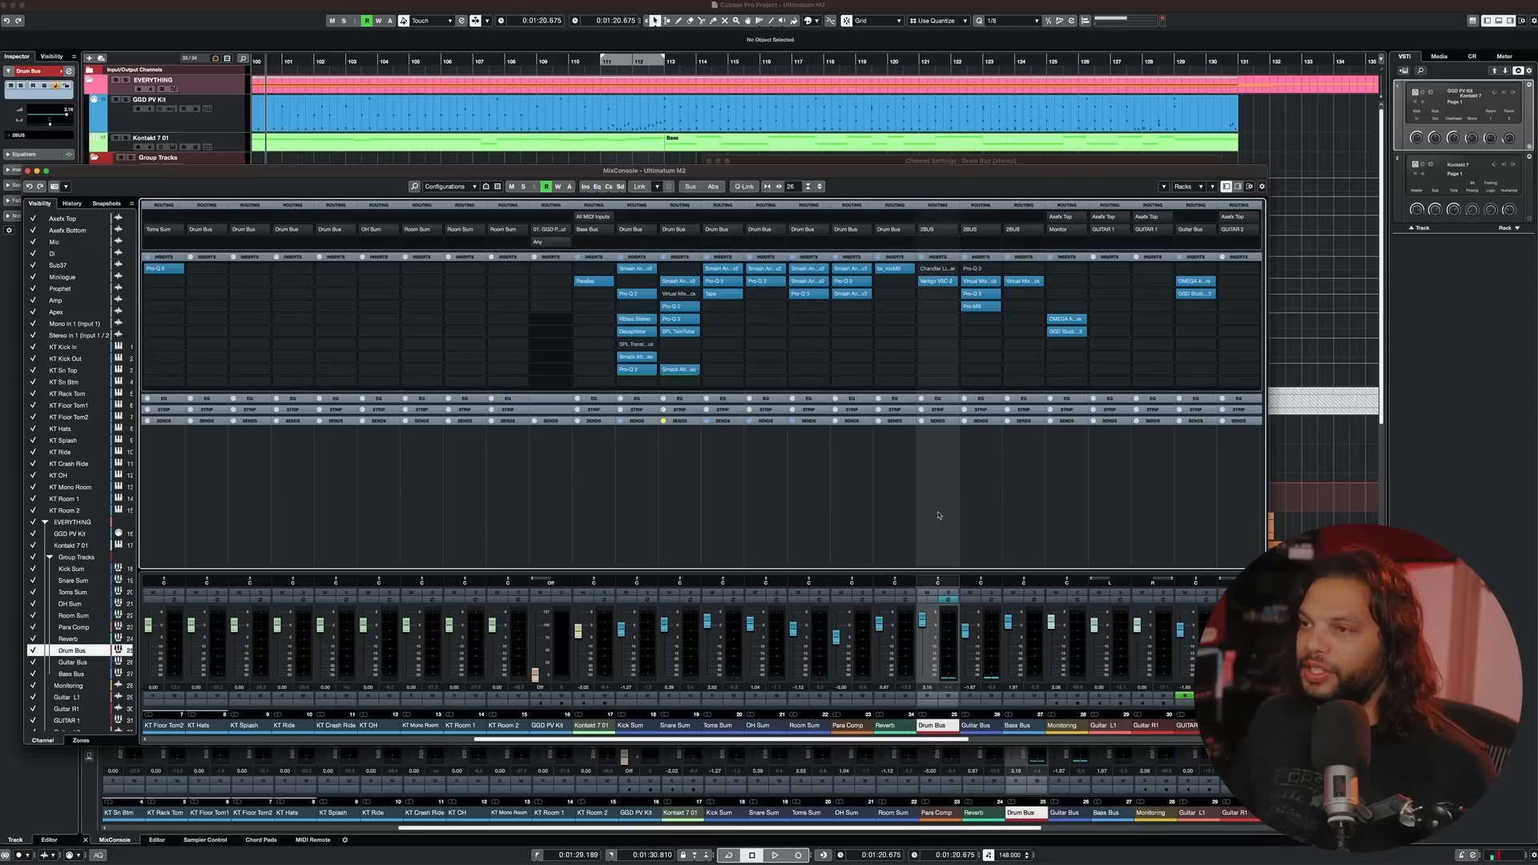
pyautogui.click(942, 269)
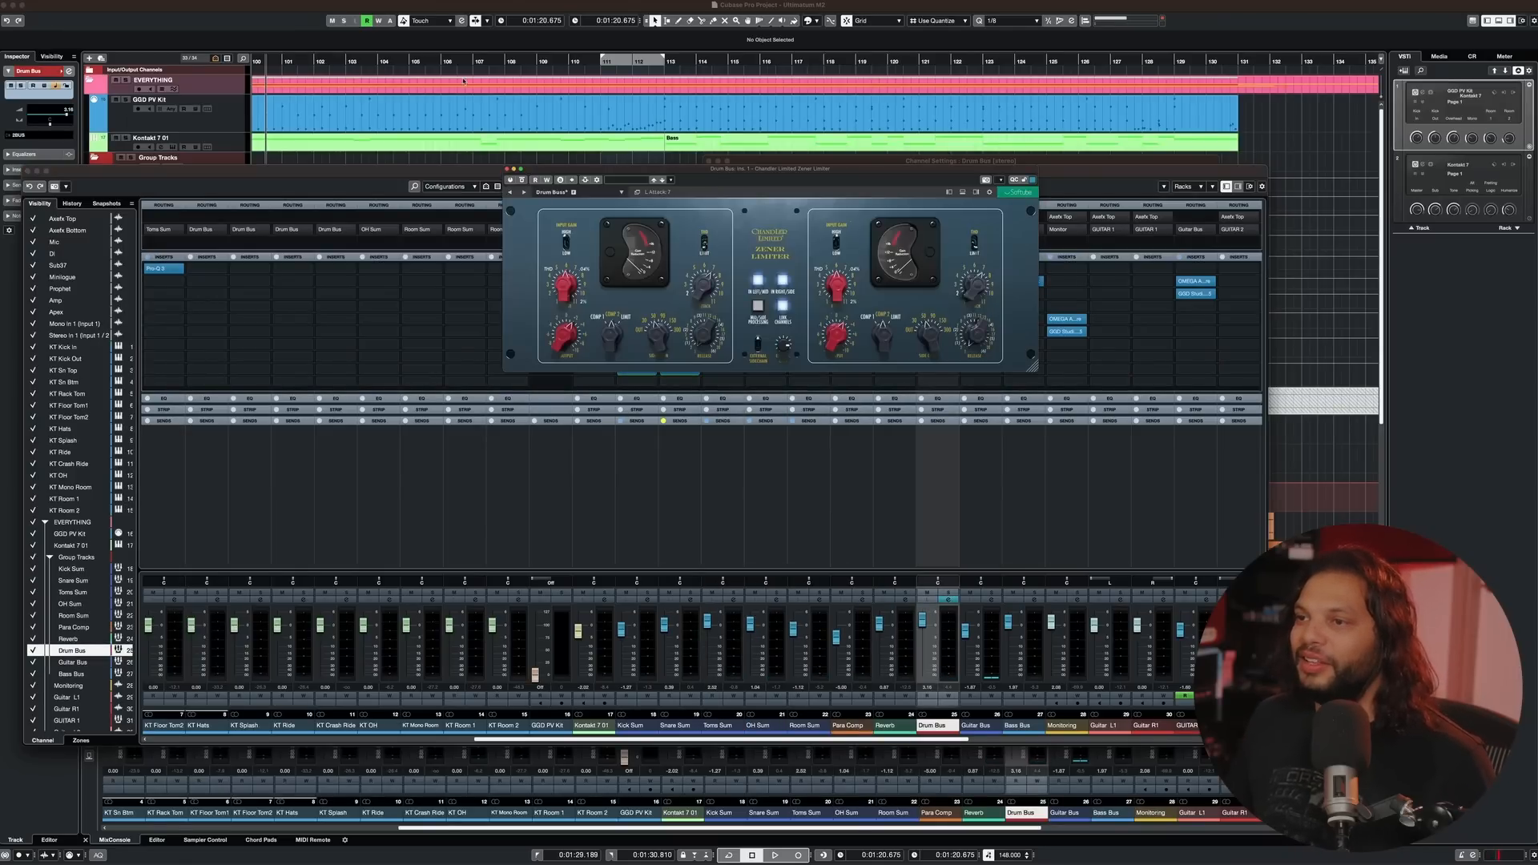
pyautogui.click(507, 169)
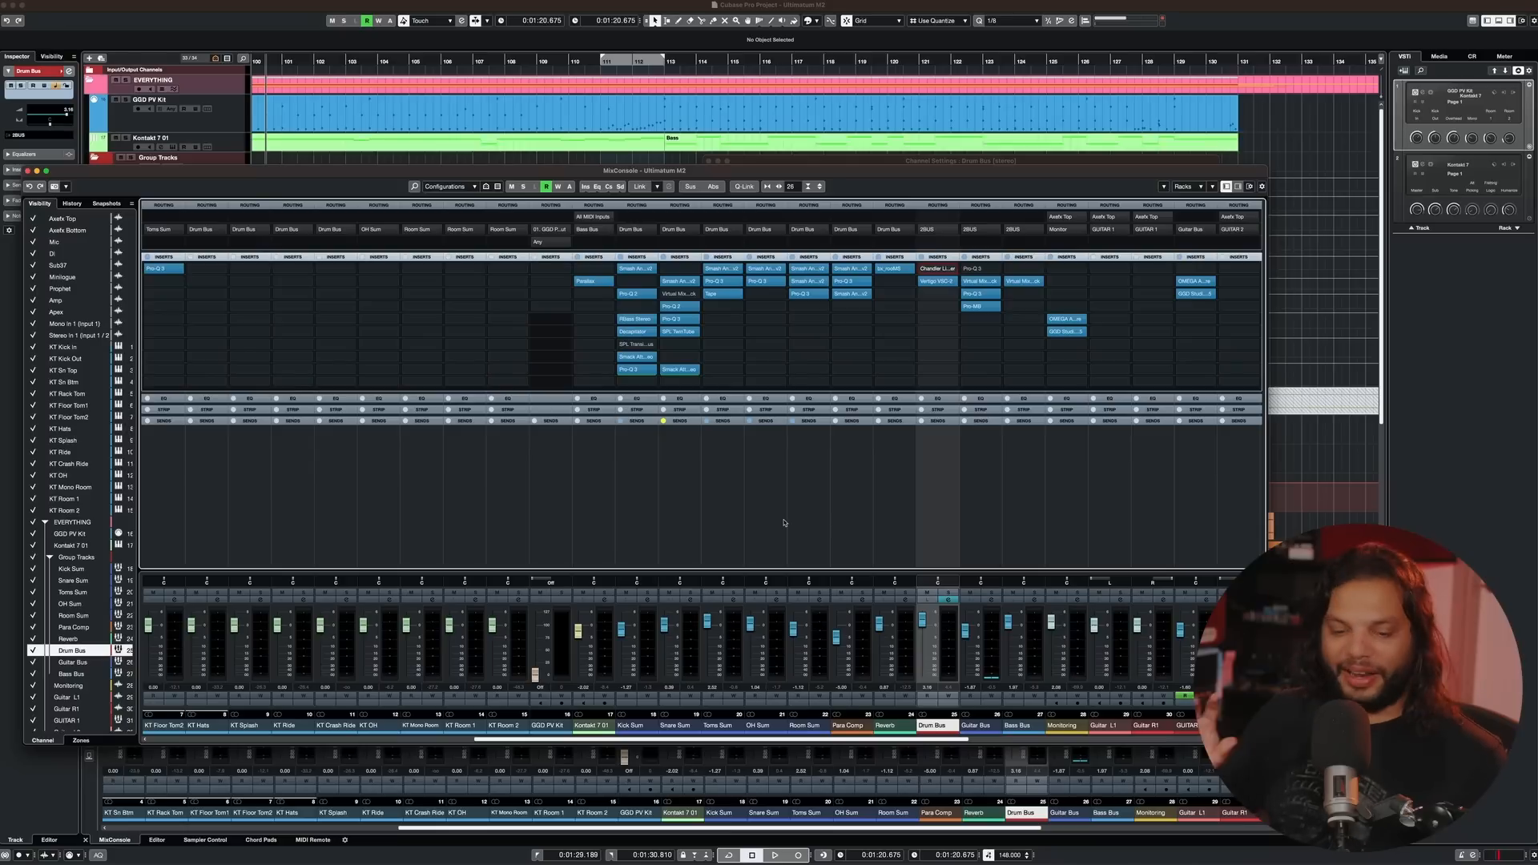
# - Open the Drum Bus's Vertigo VSC-2 compressor and examine its sidechain filter, threshold and ratio during playback
pyautogui.click(942, 285)
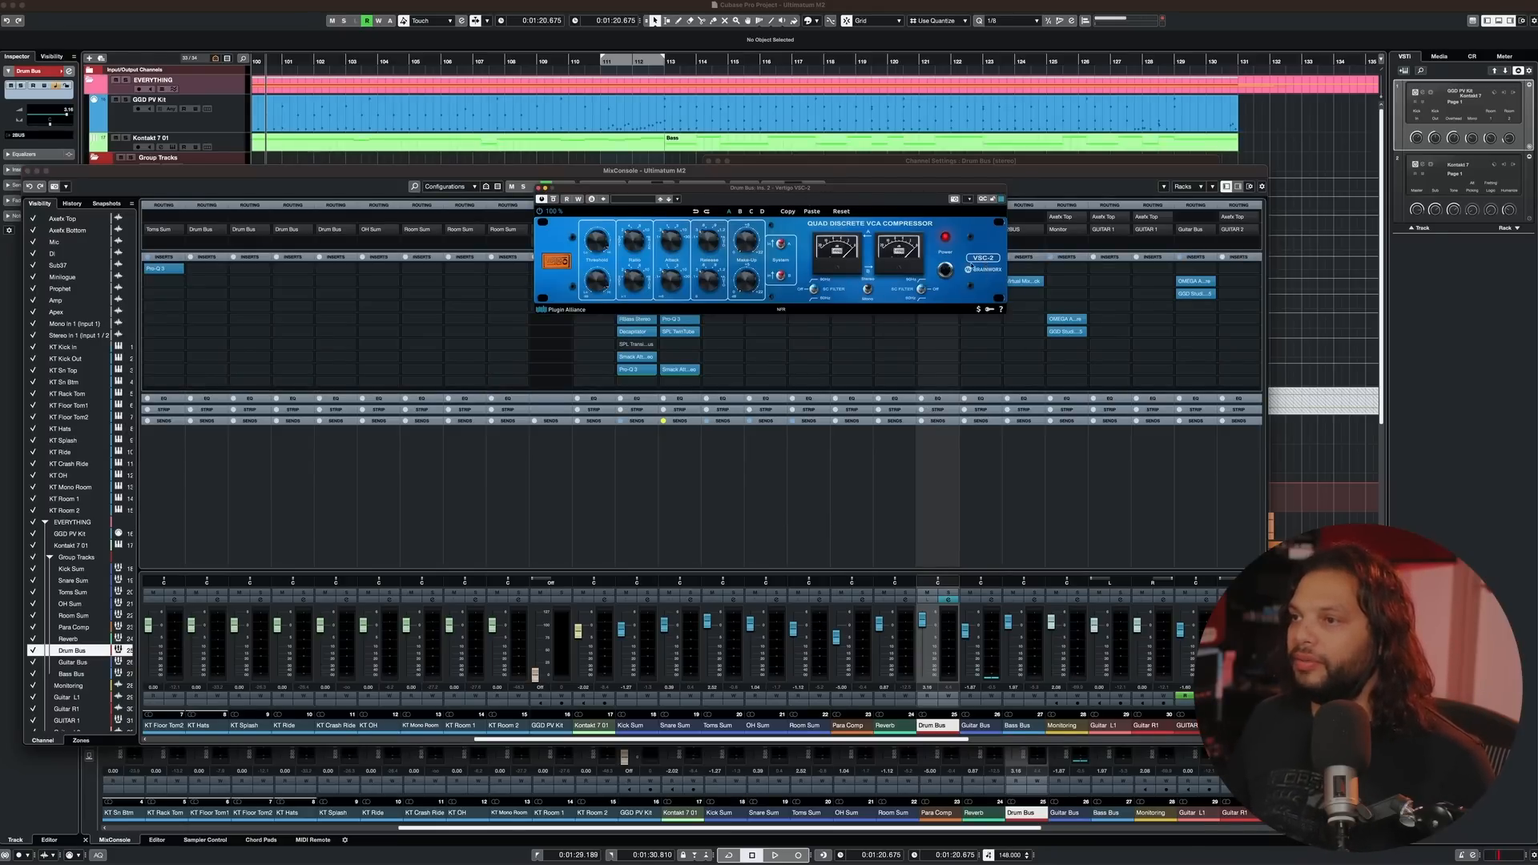
pyautogui.moveTo(810, 187); pyautogui.dragTo(948, 304)
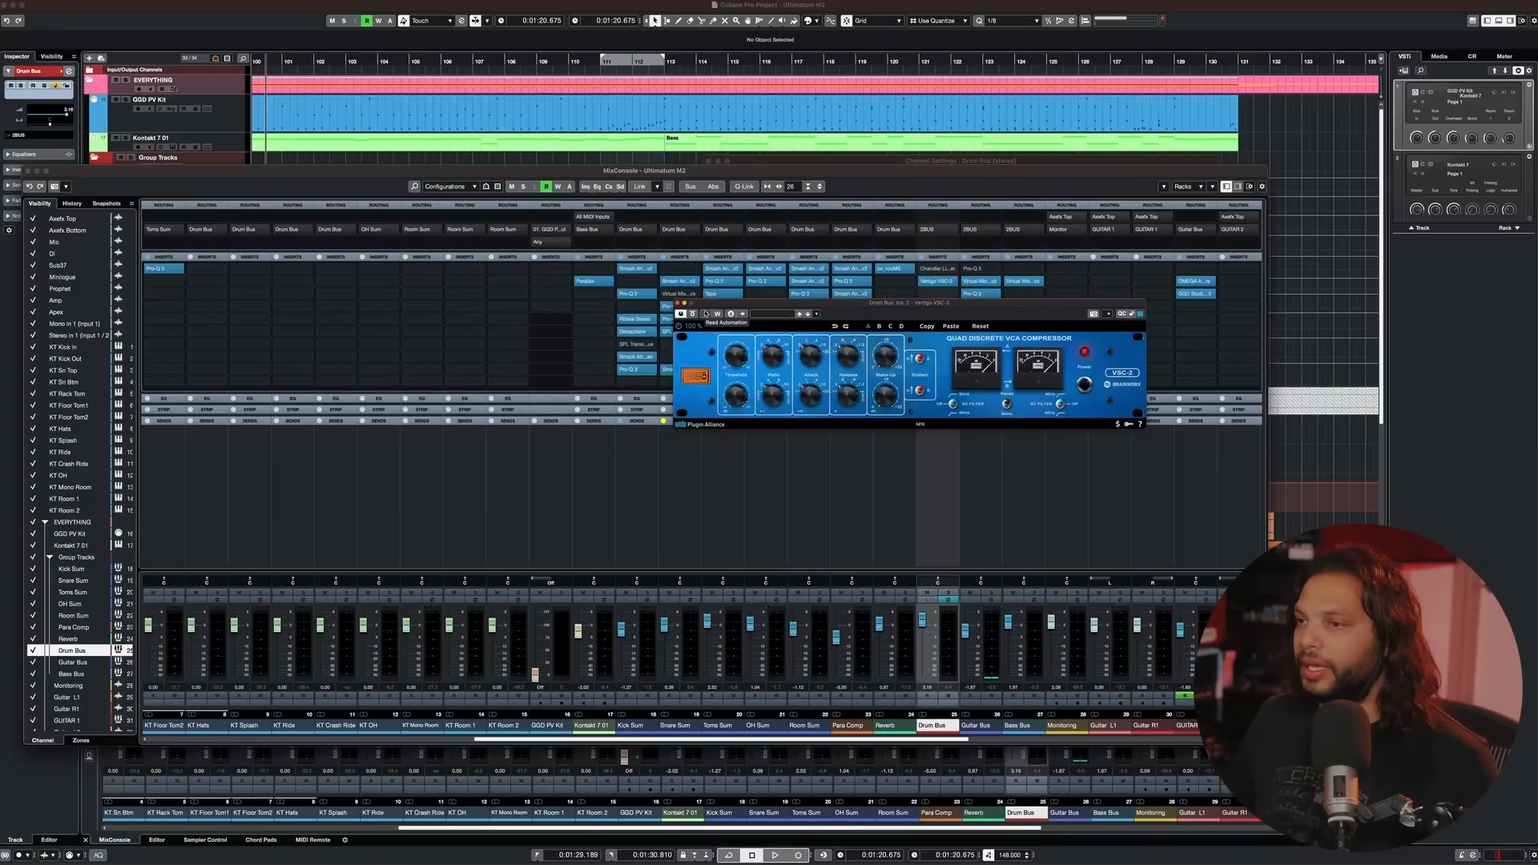
pyautogui.press('space')
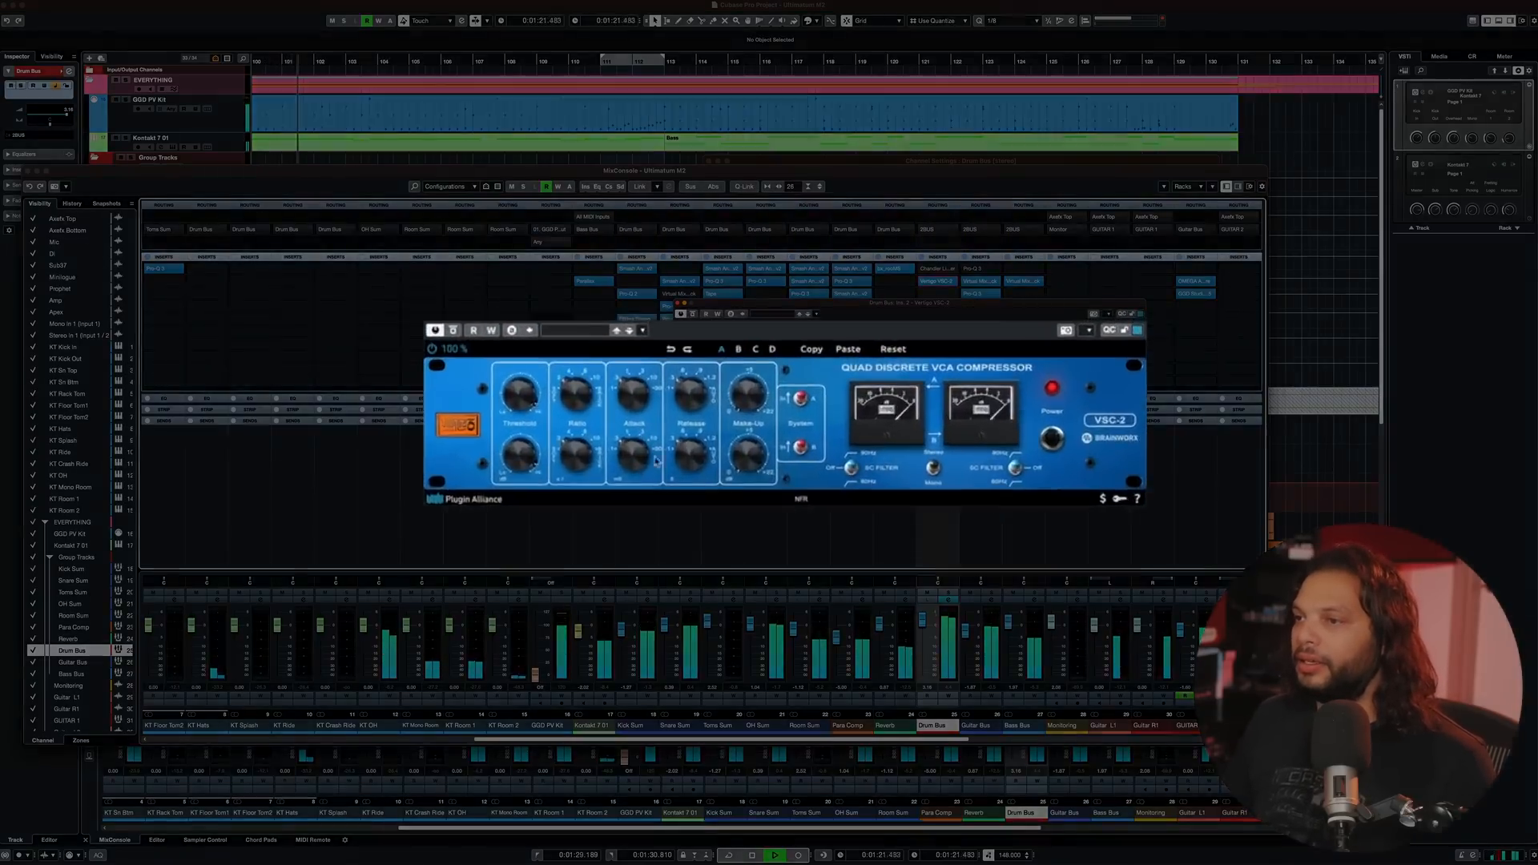
pyautogui.click(842, 474)
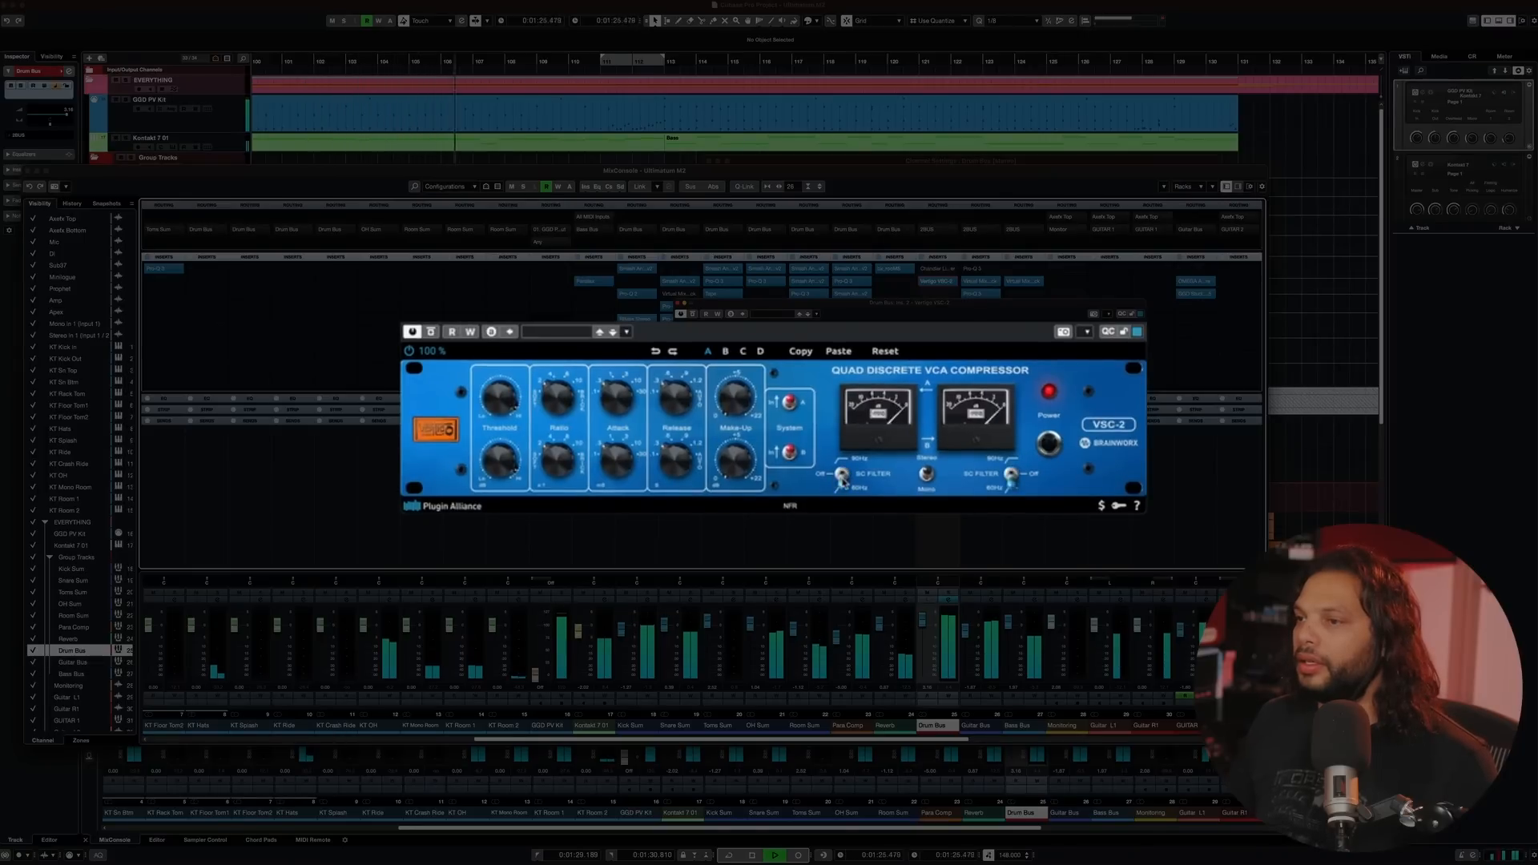
pyautogui.click(841, 477)
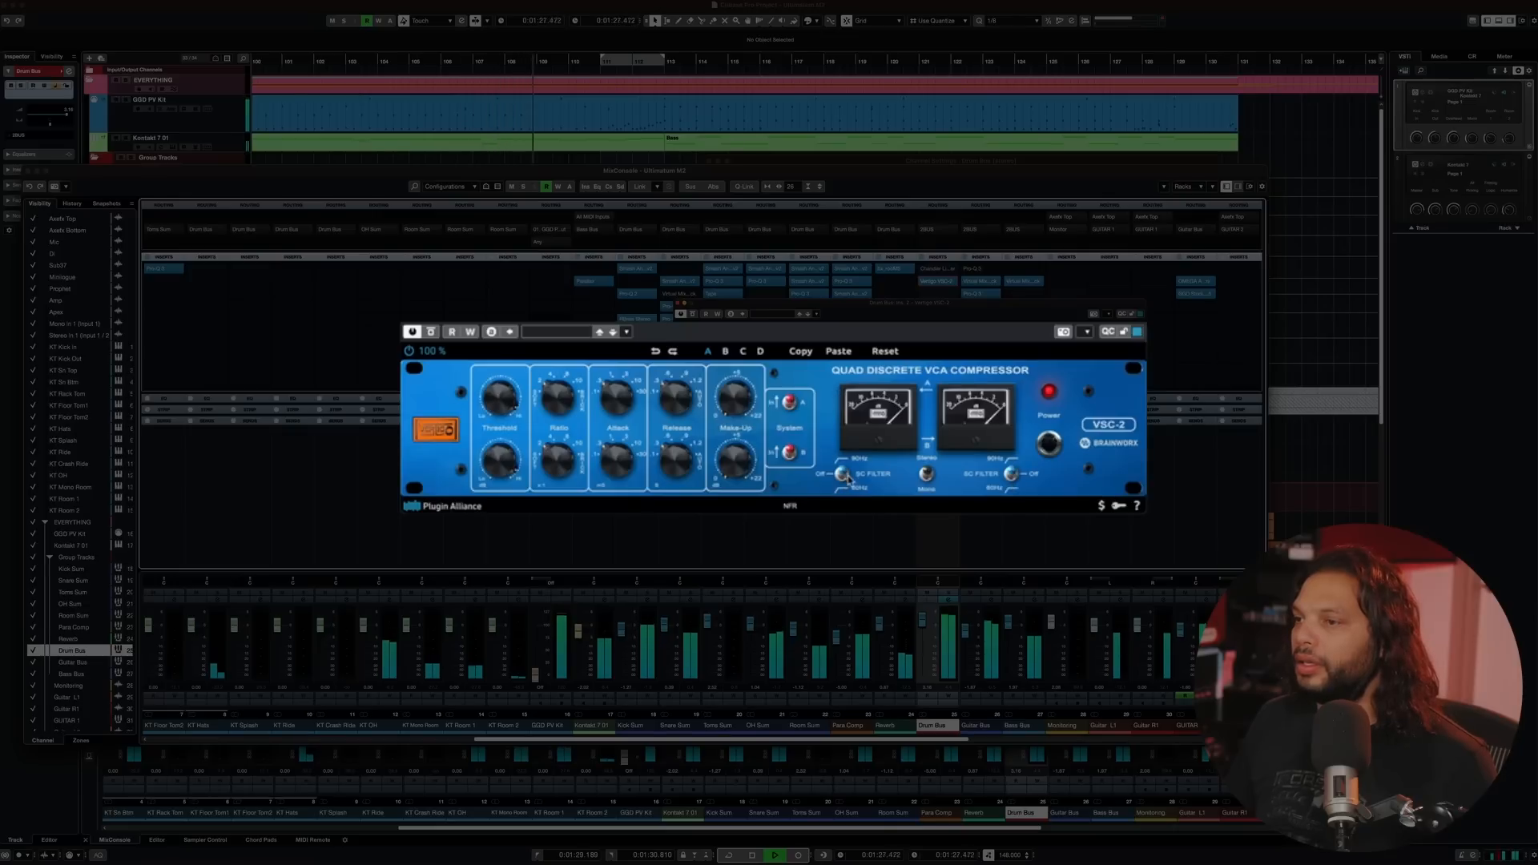
pyautogui.press('space')
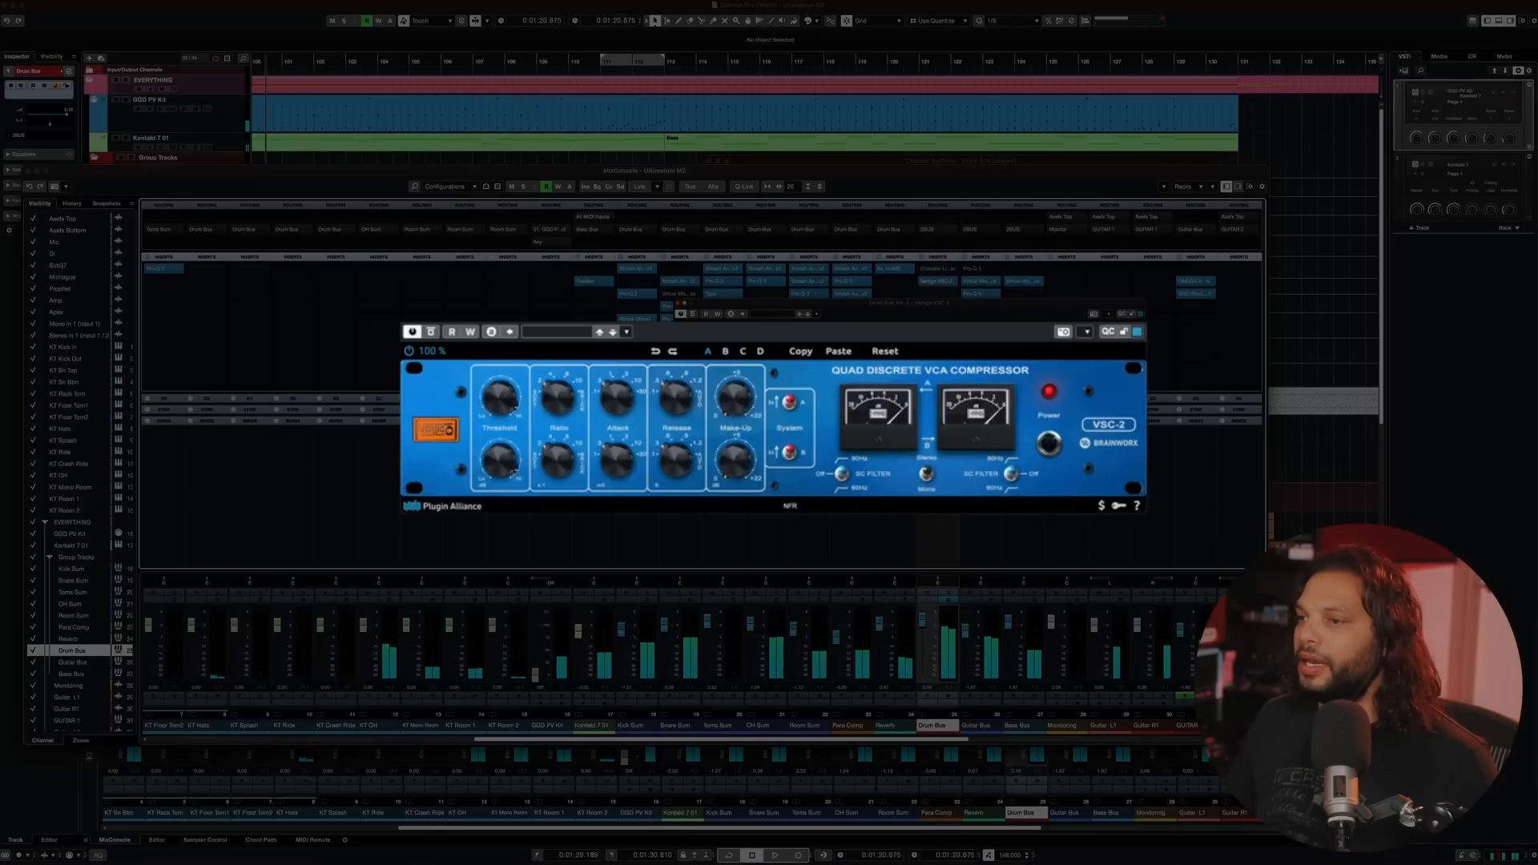
pyautogui.press('space')
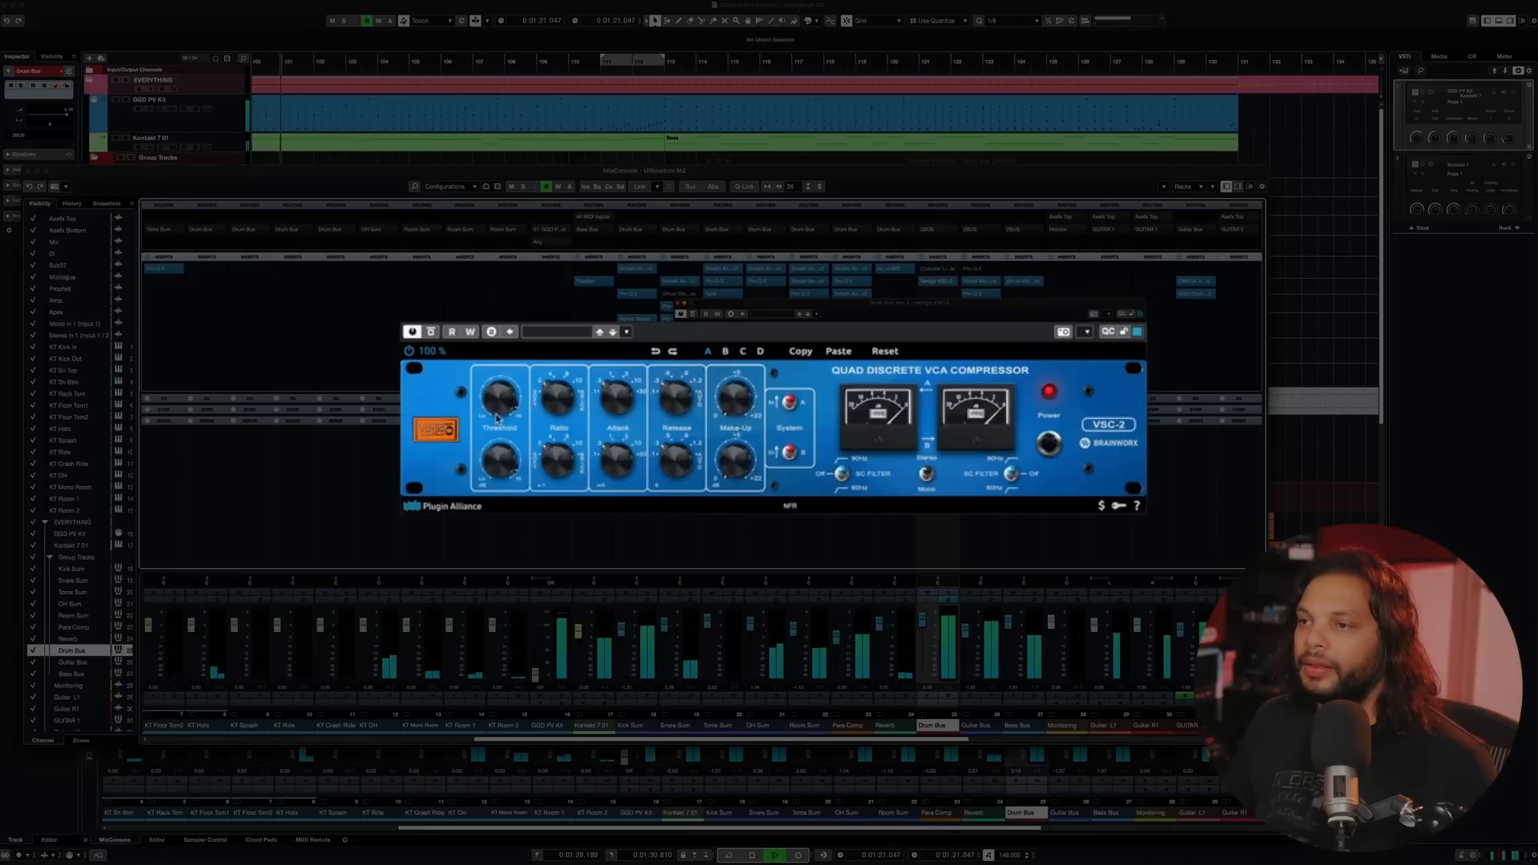
pyautogui.press('space')
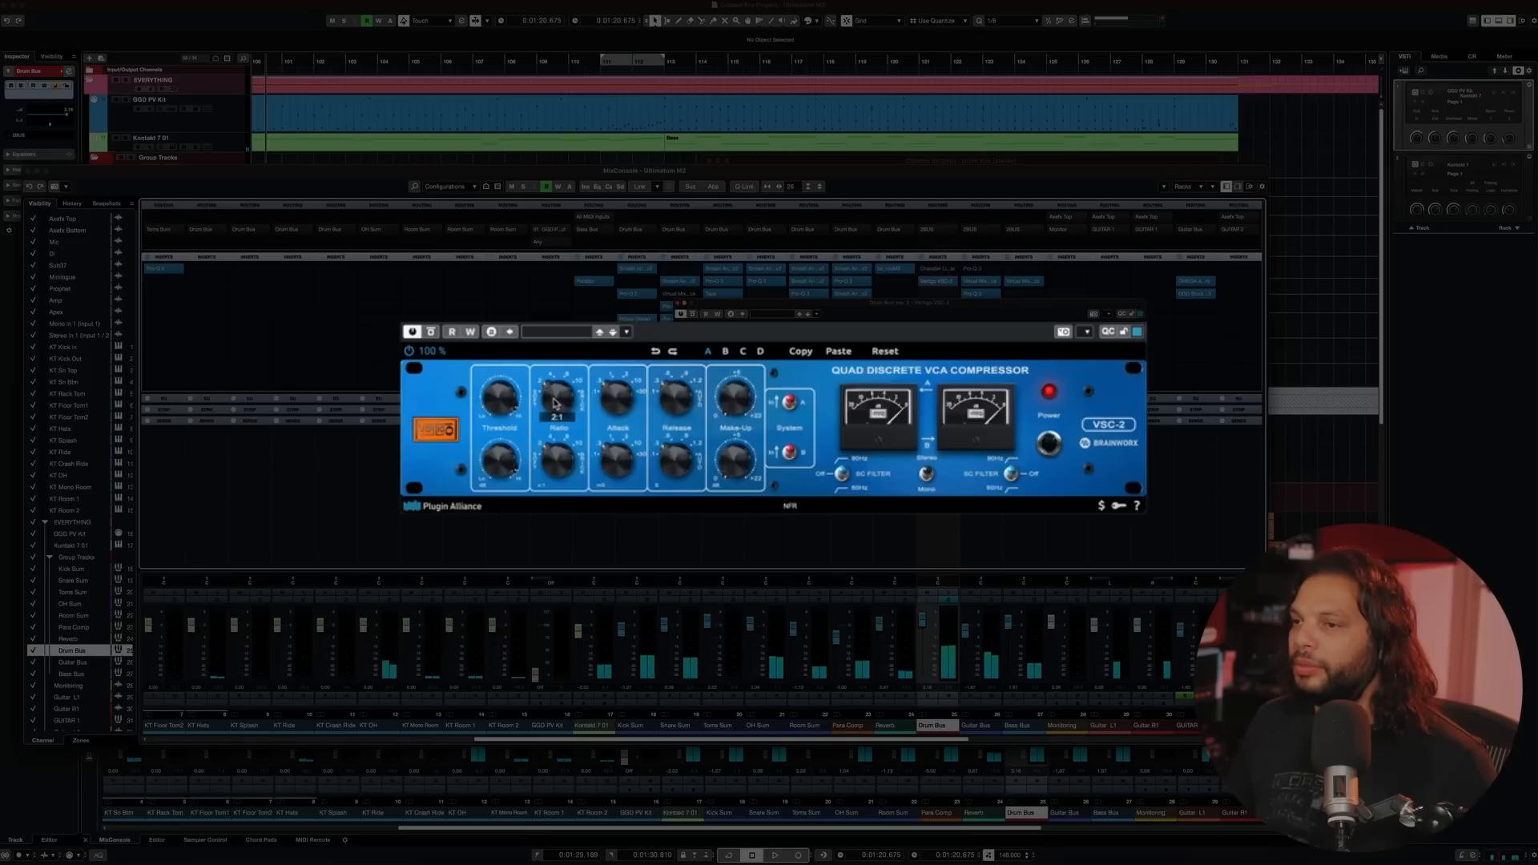
# - Compare the mix with the Drum Bus's VSC-2 compressor bypassed and active, and close the plug-in window
pyautogui.press('space')
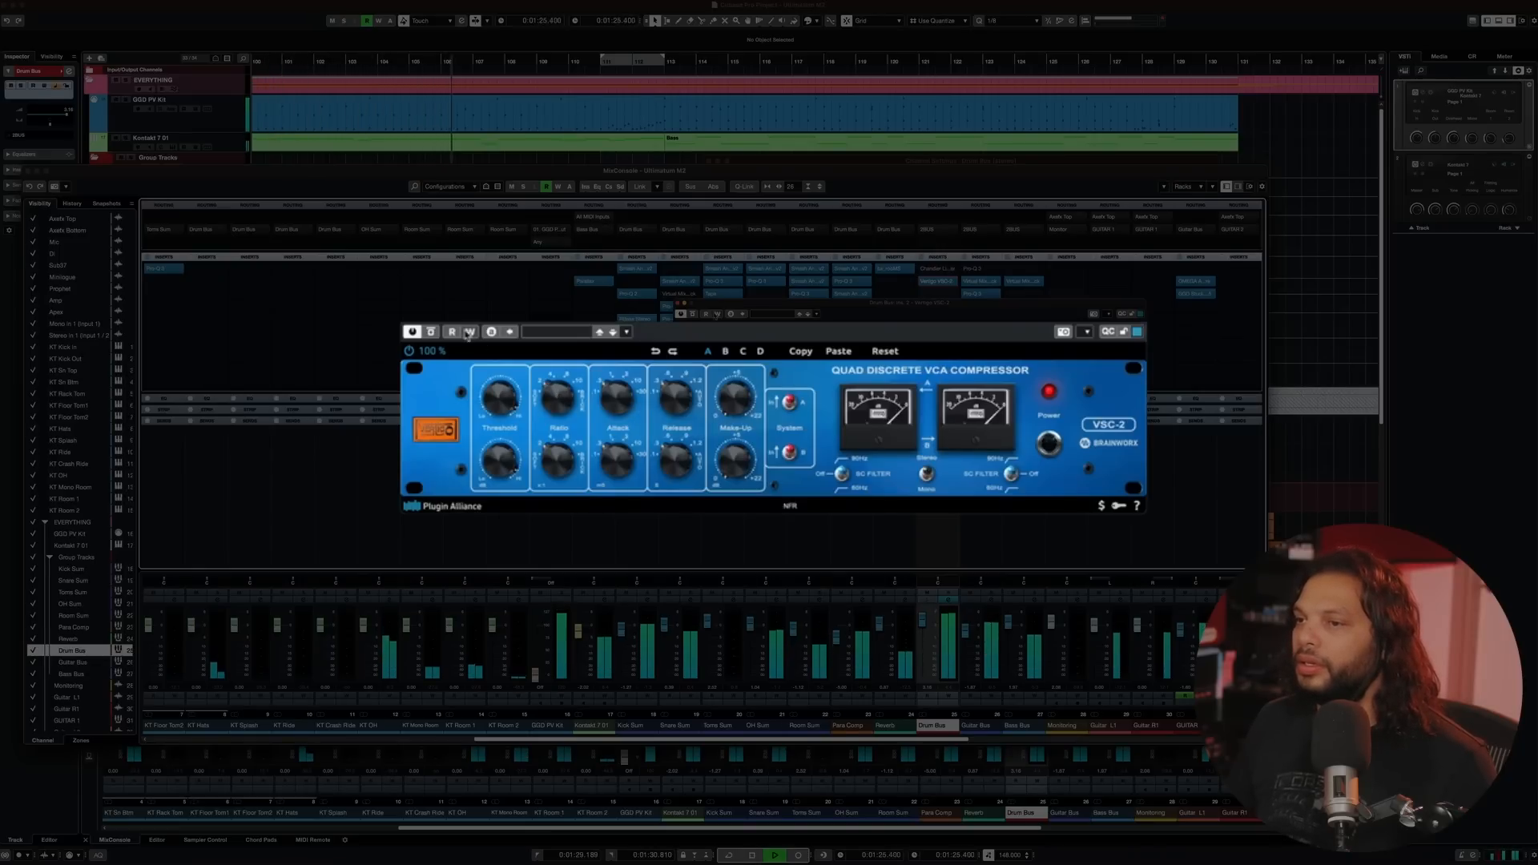
pyautogui.click(433, 332)
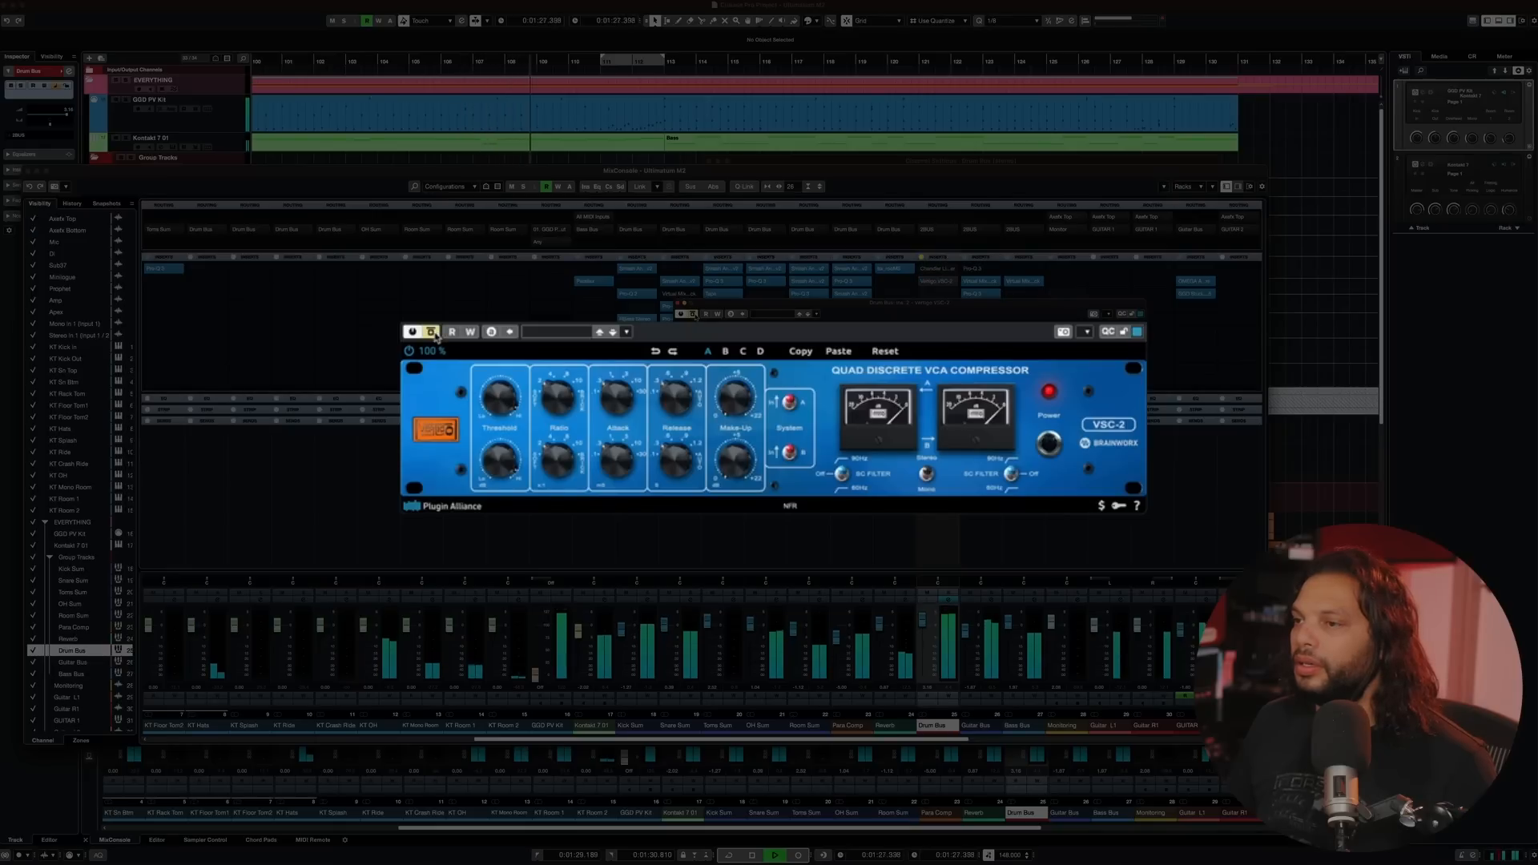
pyautogui.click(432, 333)
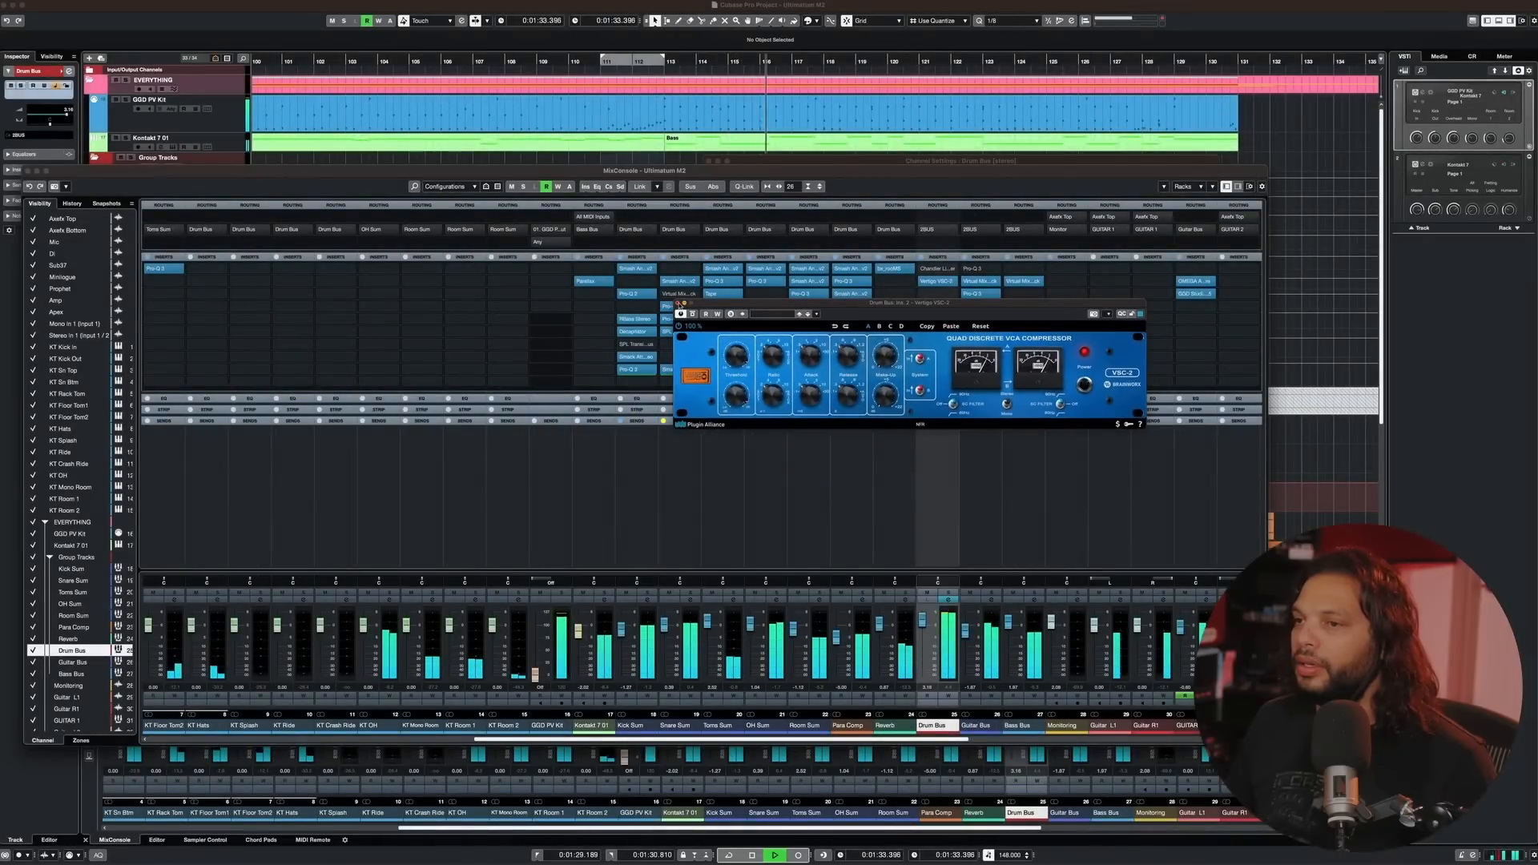
pyautogui.press('space')
pyautogui.click(678, 302)
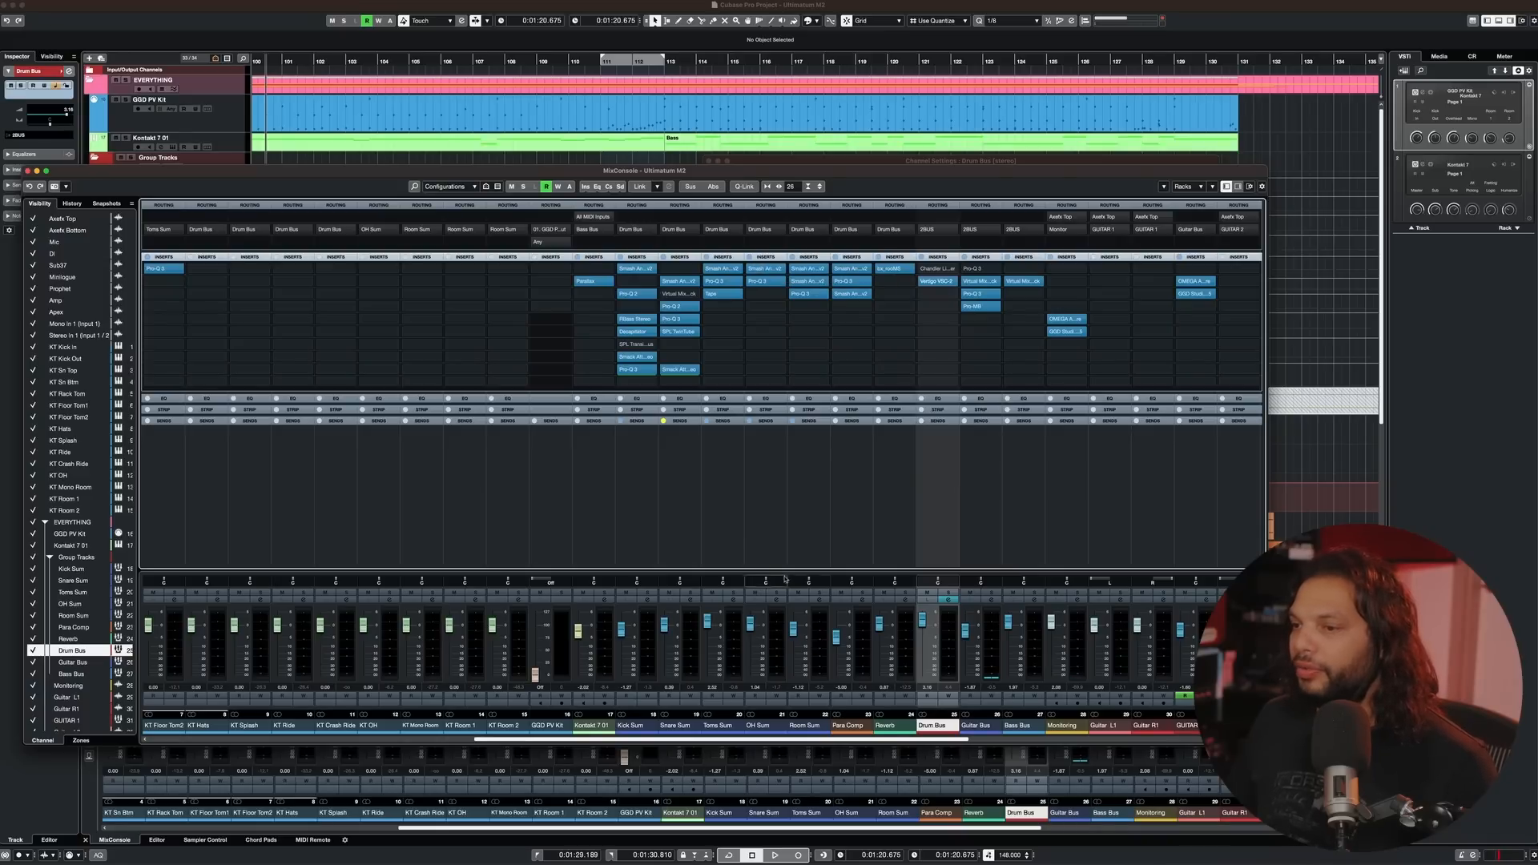
# - Lower the Para Comp and Drum Bus faders slightly while auditioning the mix
pyautogui.moveTo(837, 637); pyautogui.dragTo(840, 648)
pyautogui.press('space')
pyautogui.moveTo(923, 619); pyautogui.dragTo(922, 622)
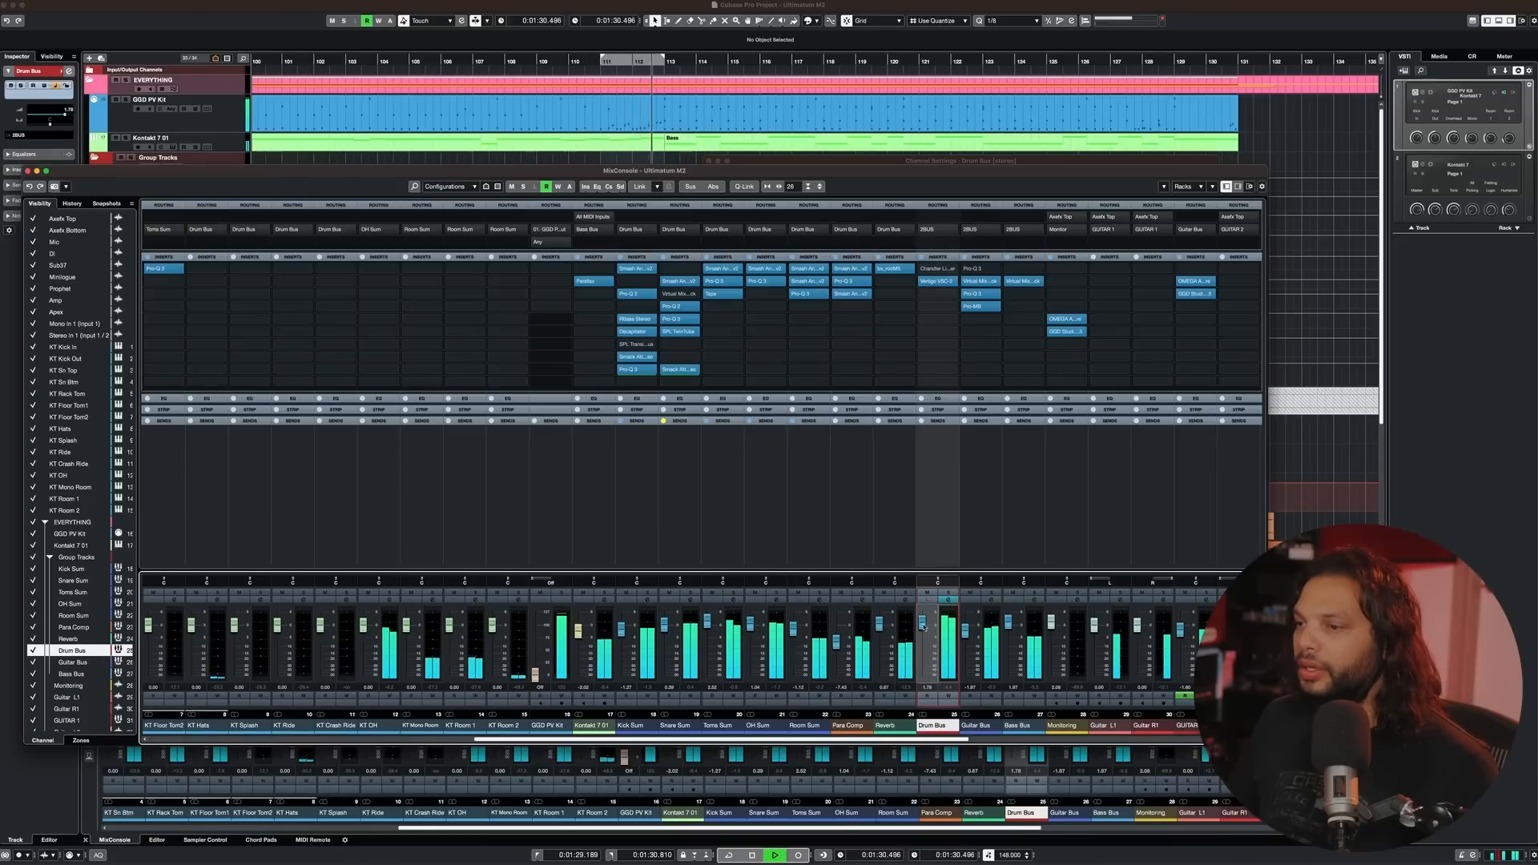
pyautogui.press('space')
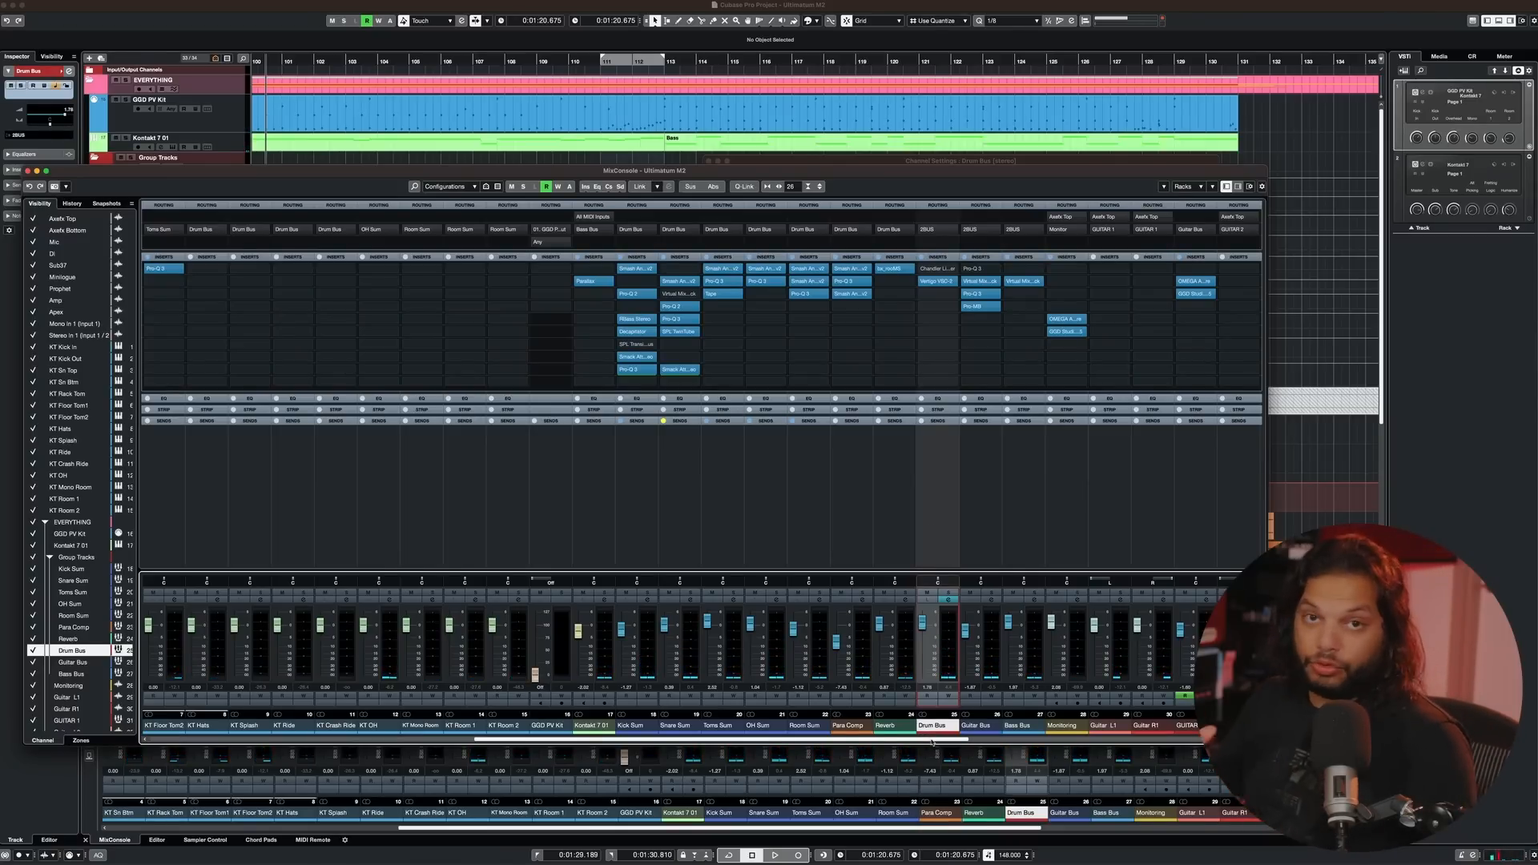
# - Compare the full mix with all inserts on the 2BUS channel bypassed and active during playback
pyautogui.moveTo(936, 741); pyautogui.dragTo(1222, 741)
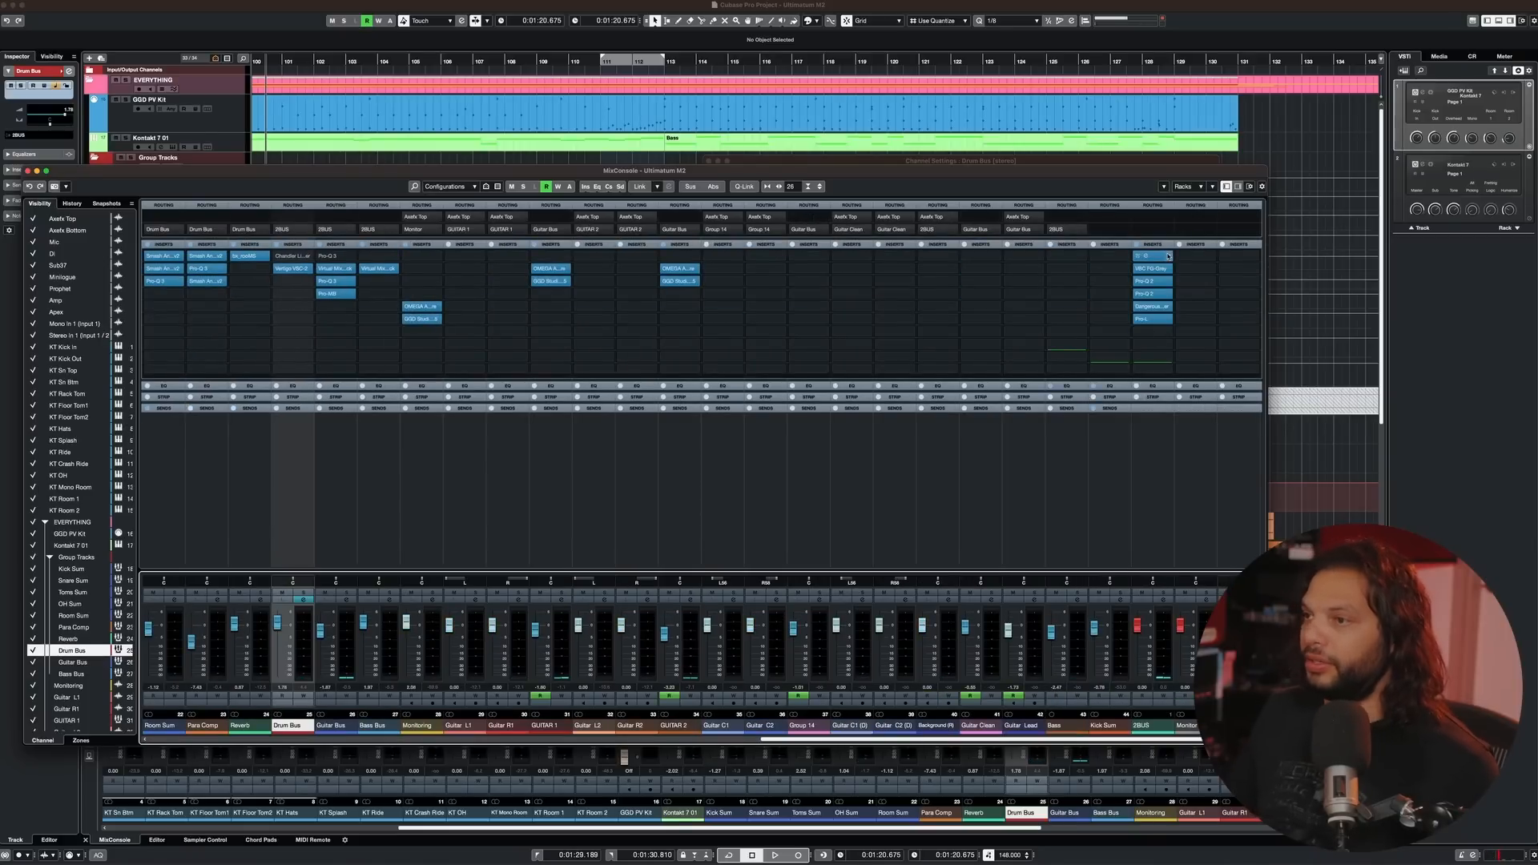
pyautogui.click(1138, 245)
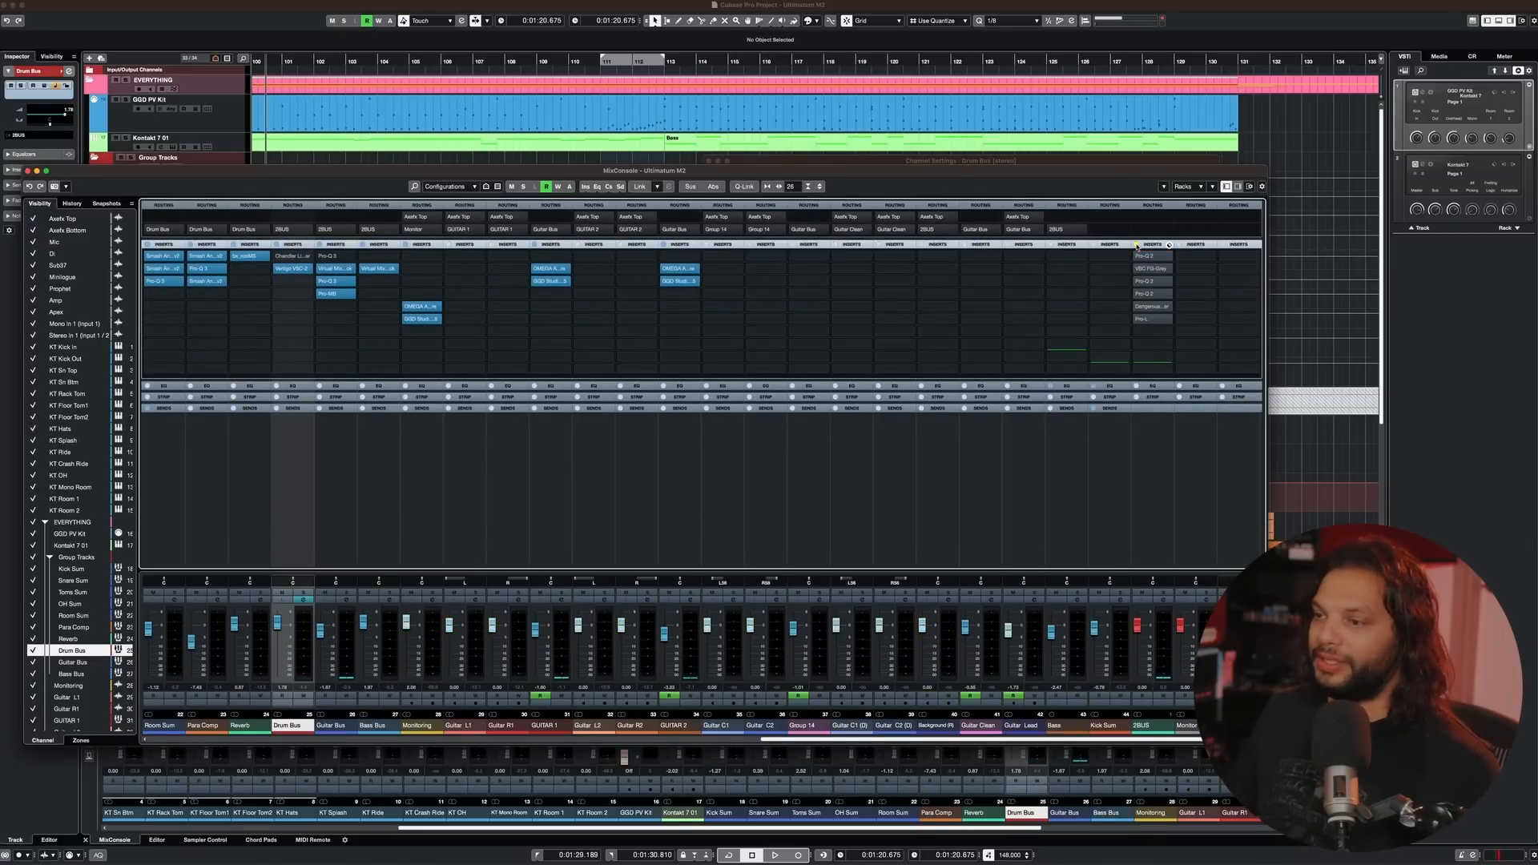
pyautogui.press('space')
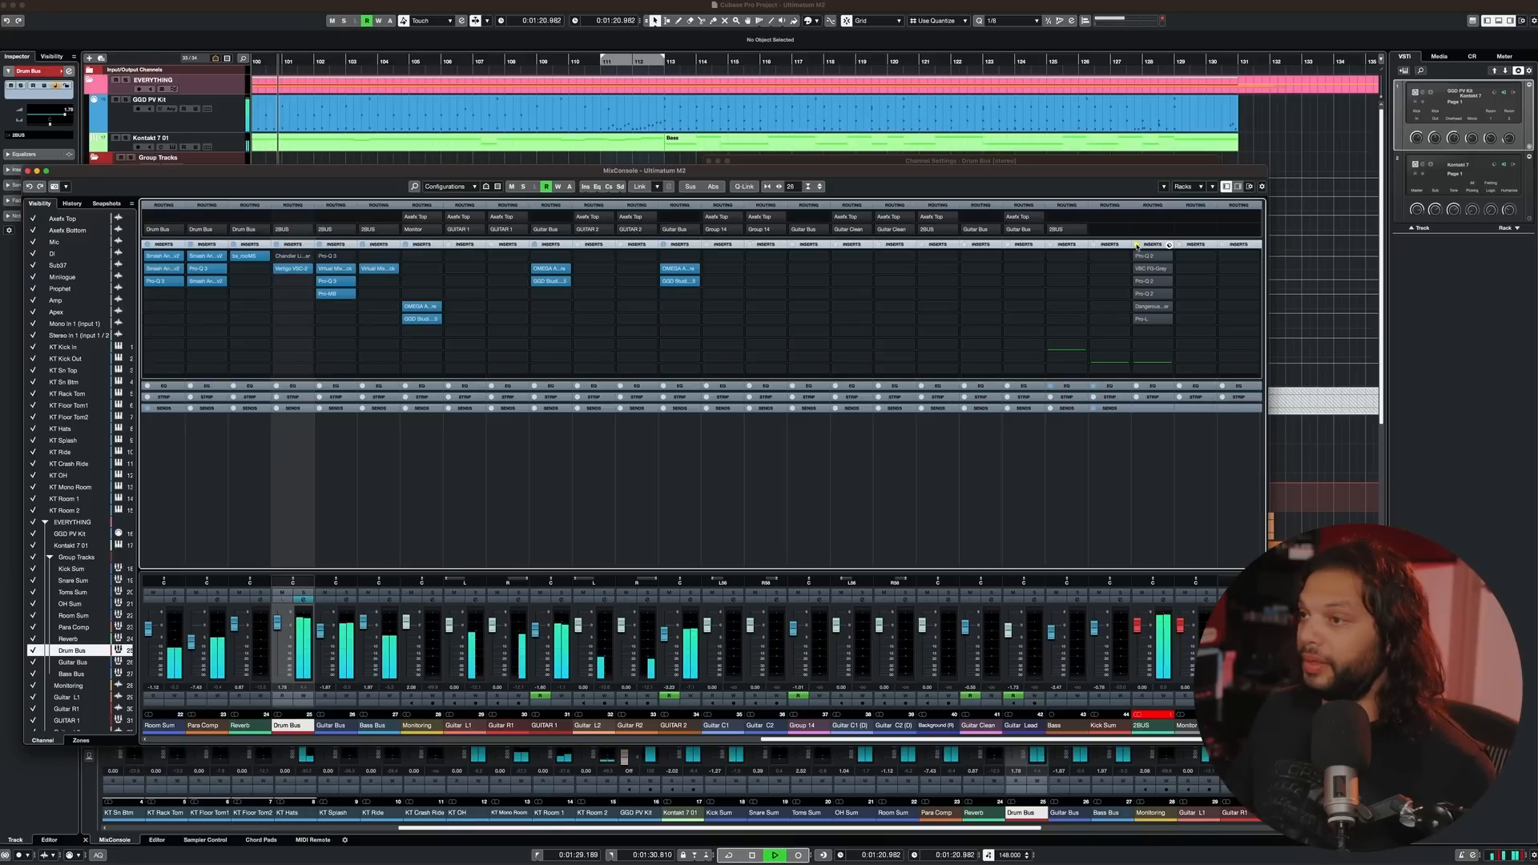
pyautogui.press('space')
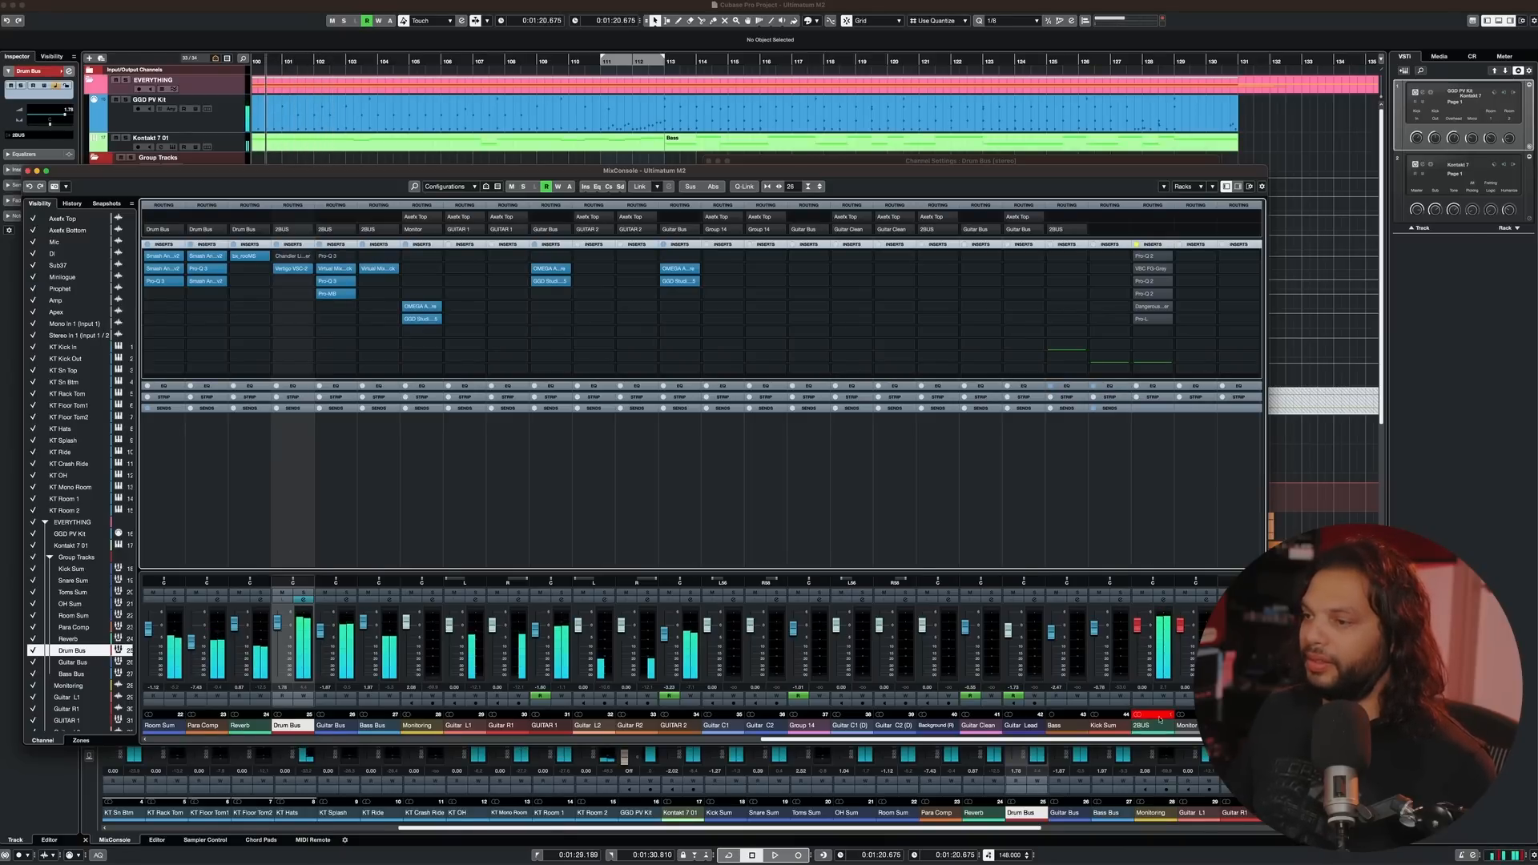
pyautogui.press('space')
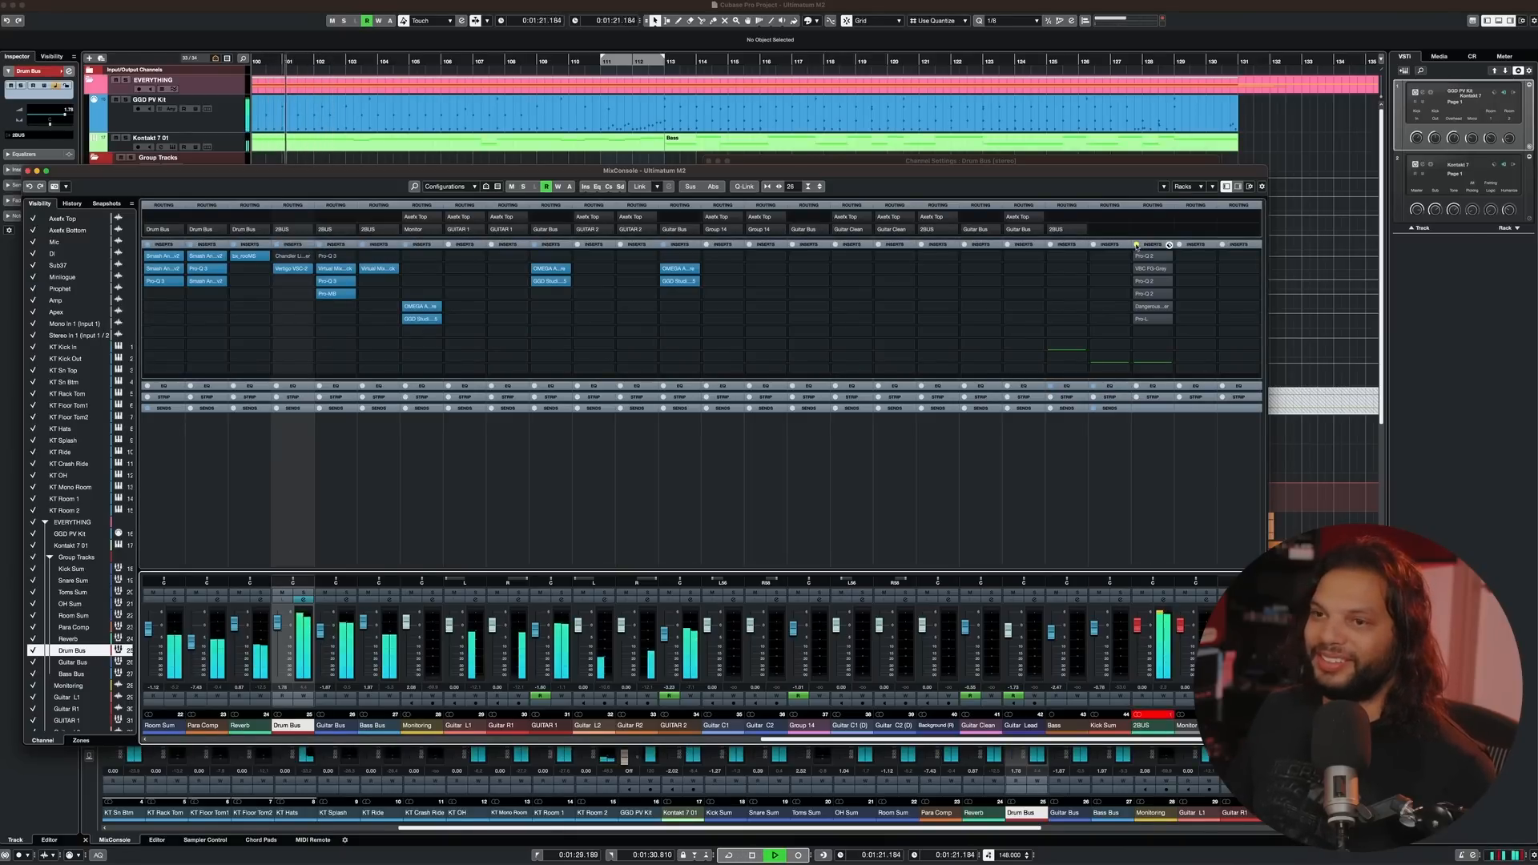
pyautogui.click(1137, 246)
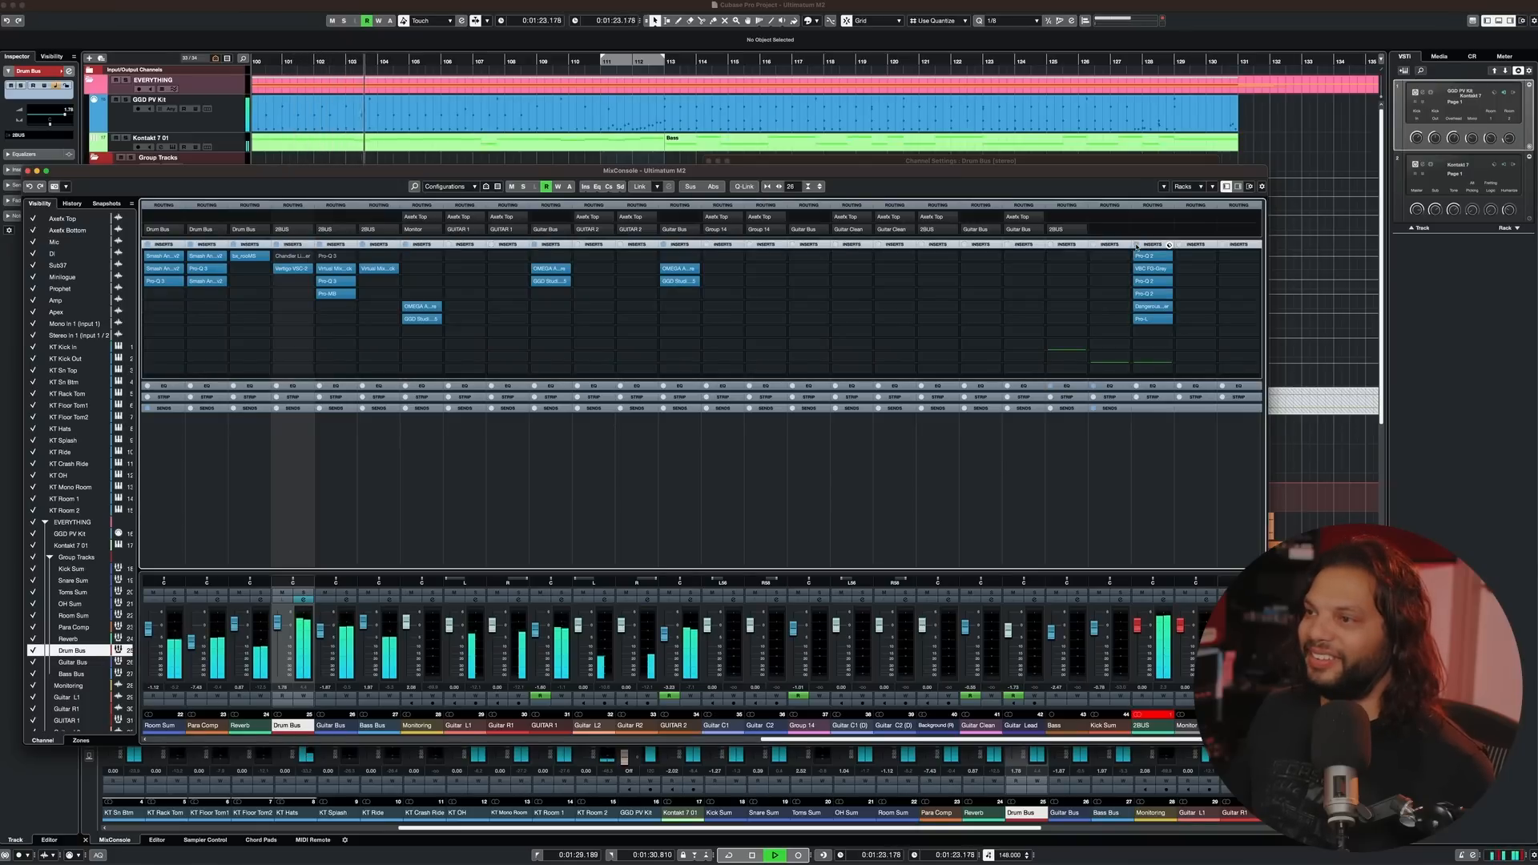
# - Bypass all 2BUS inserts, examine the first Pro-Q 2 EQ's curve and audition it during playback before closing its window
pyautogui.press('space')
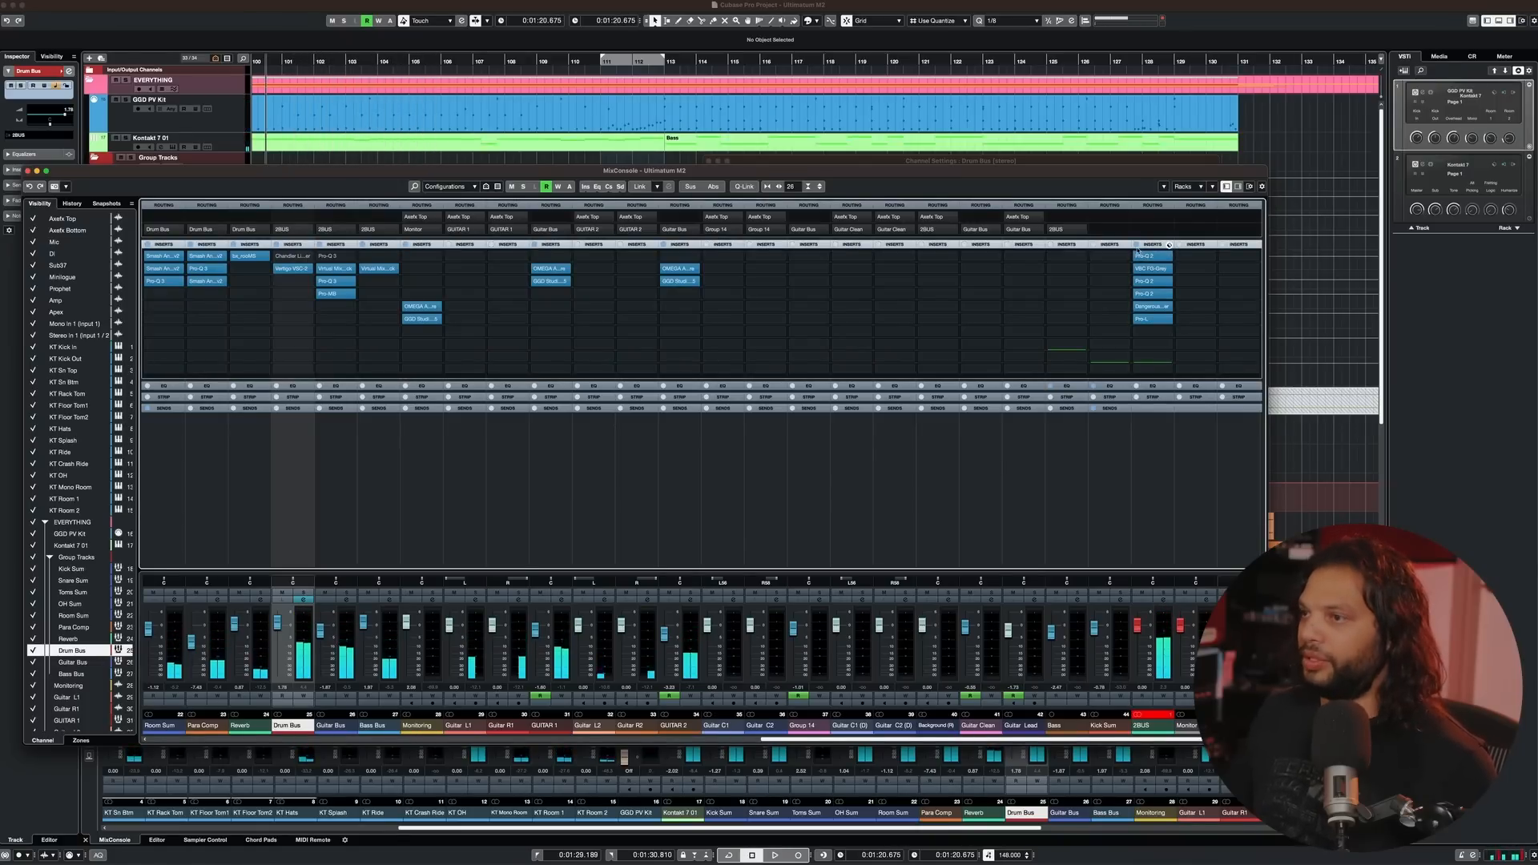
pyautogui.click(1137, 245)
pyautogui.click(1155, 257)
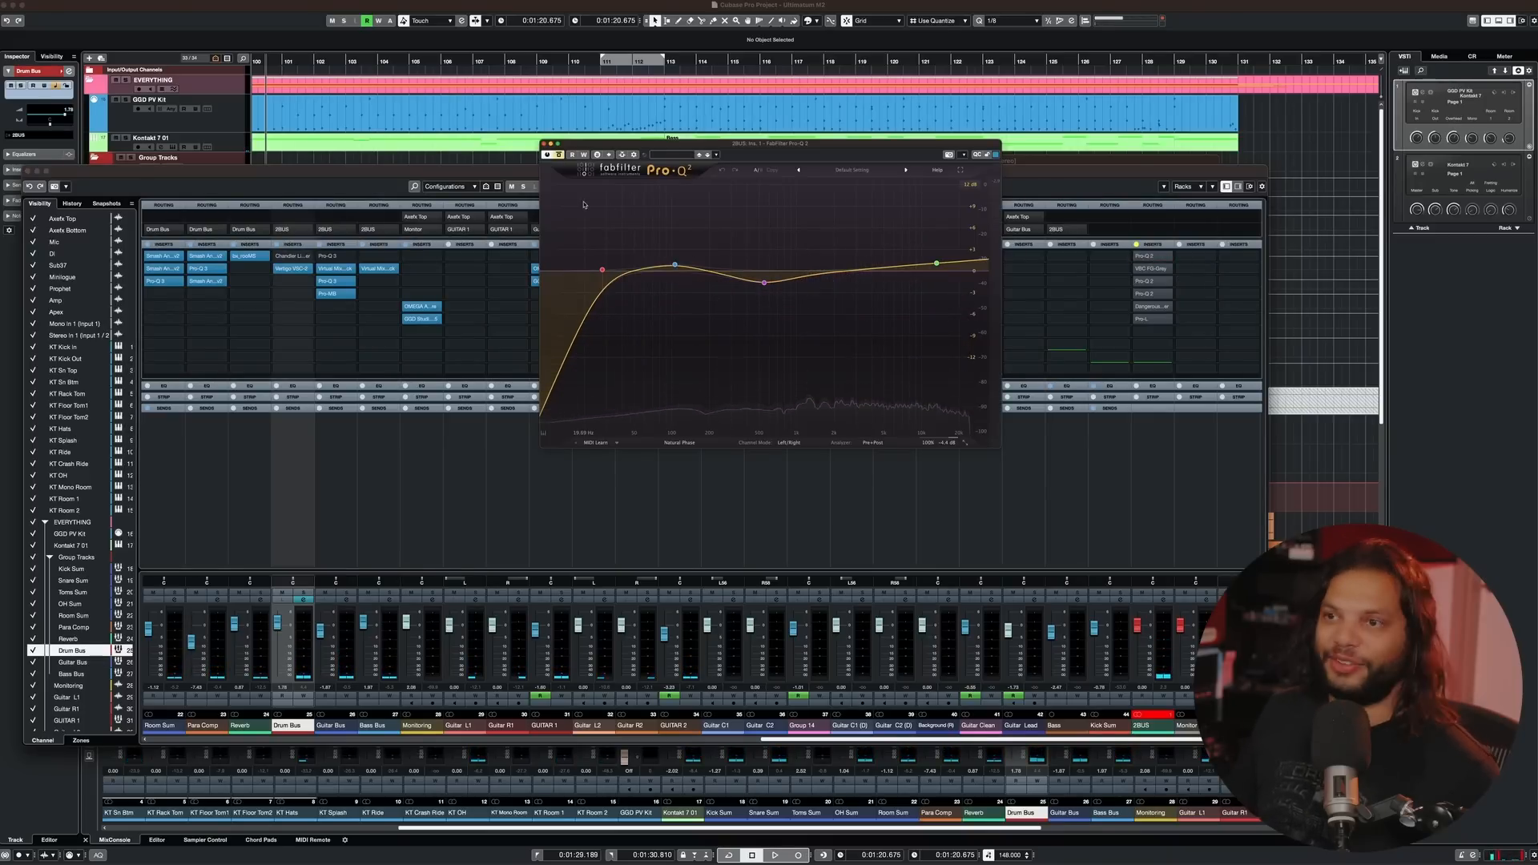
pyautogui.press('space')
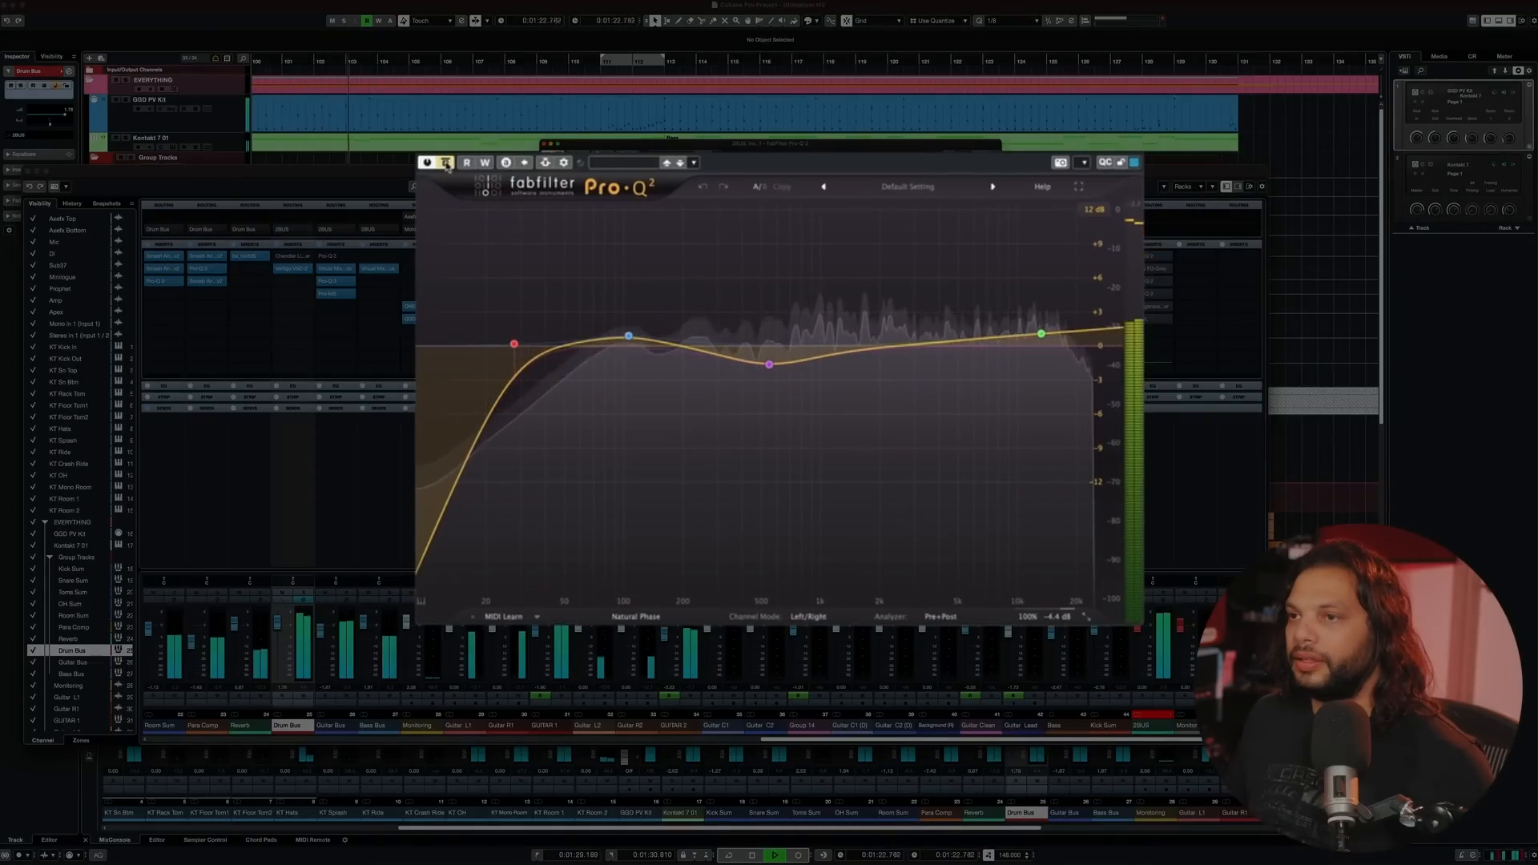
pyautogui.press('space')
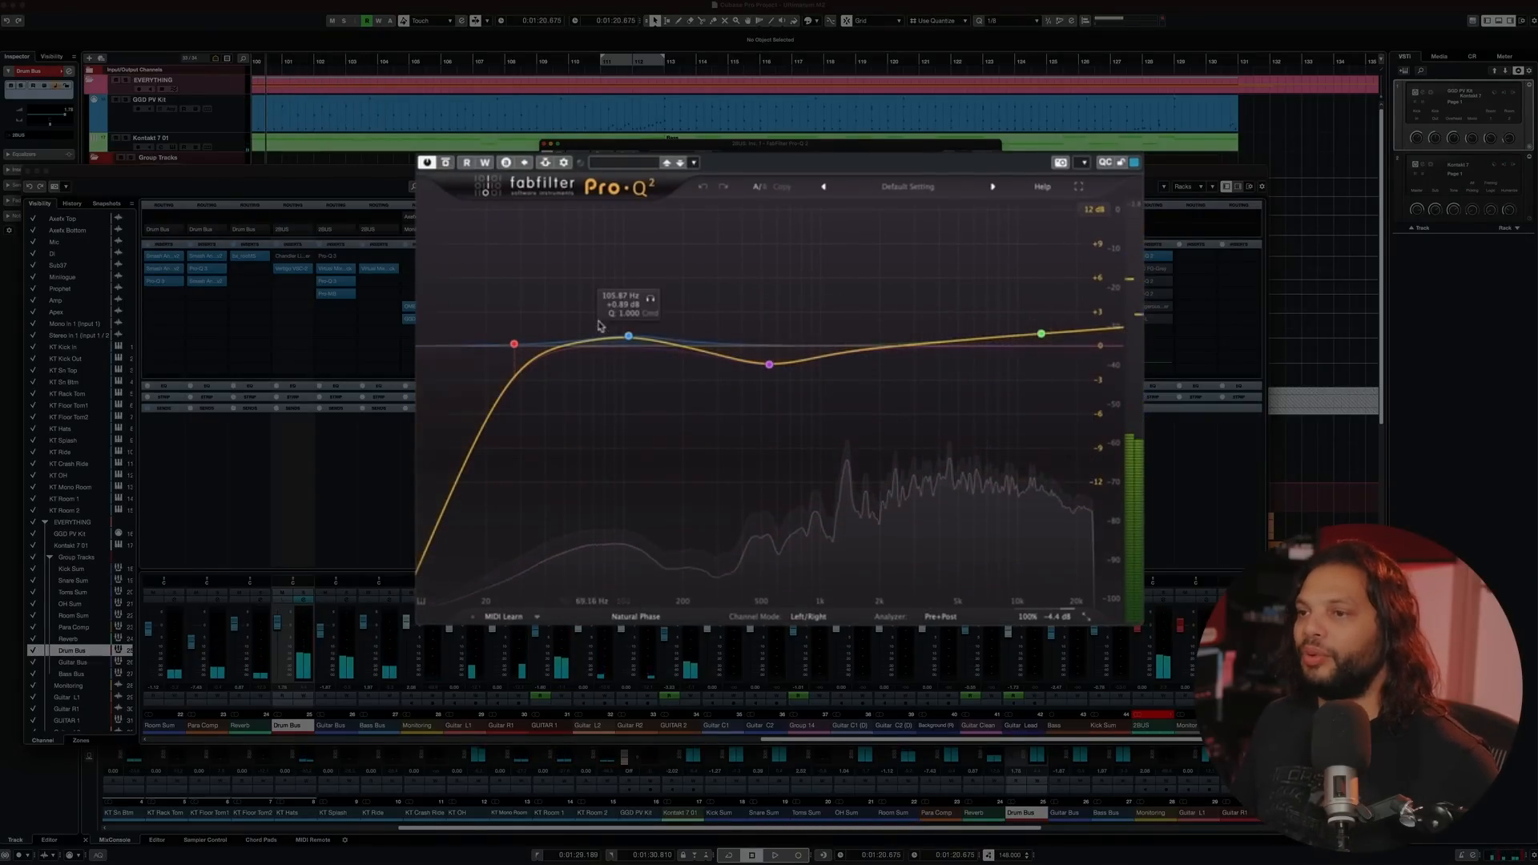
pyautogui.click(769, 365)
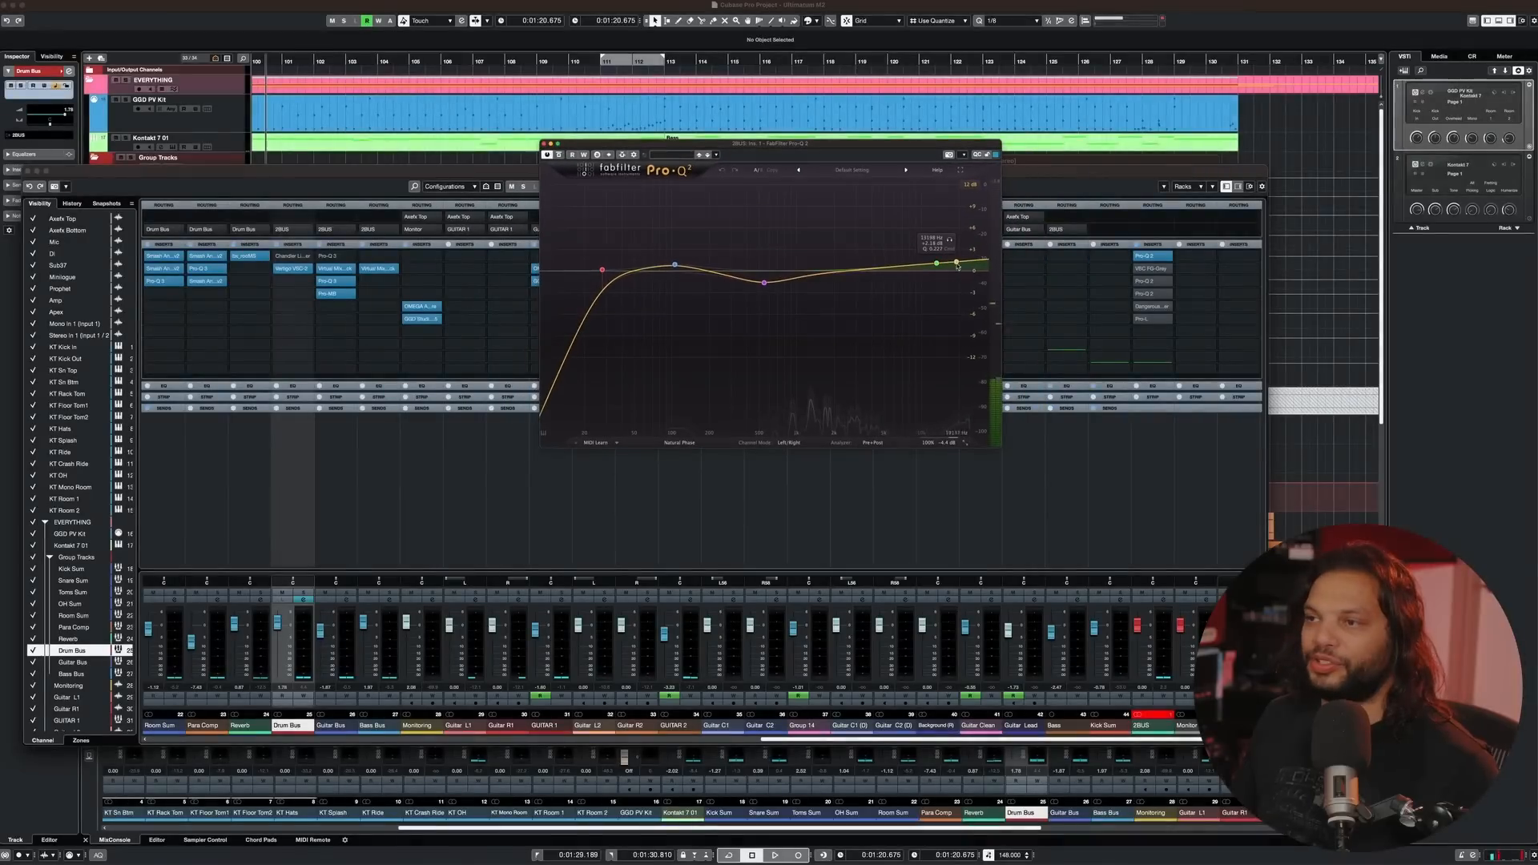
pyautogui.click(544, 144)
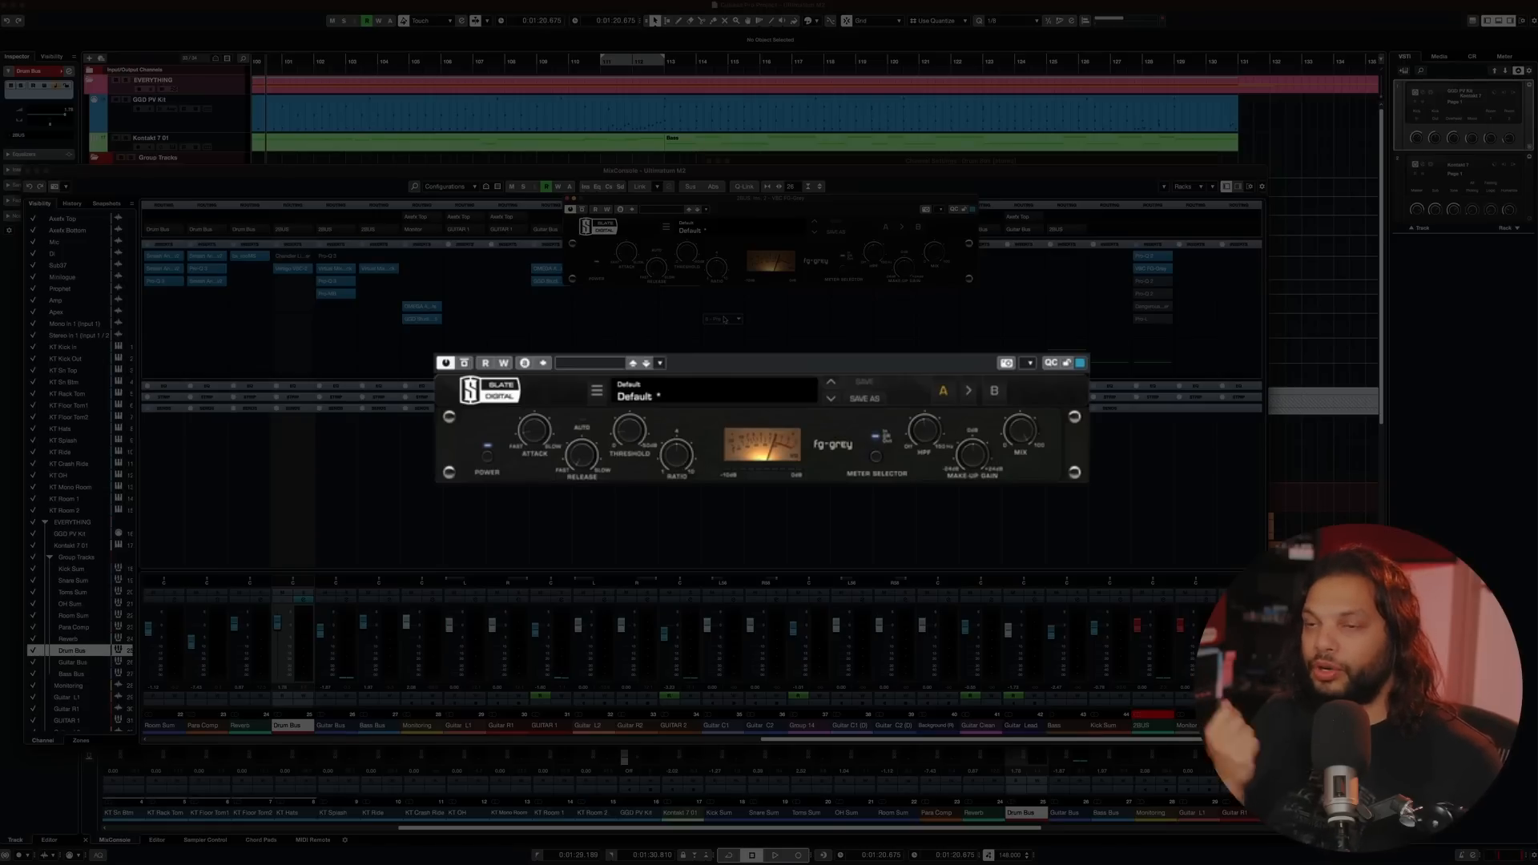
# - Sweep the 2BUS FG-Grey compressor's threshold during playback and leave it at about -7.4 dB
pyautogui.press('space')
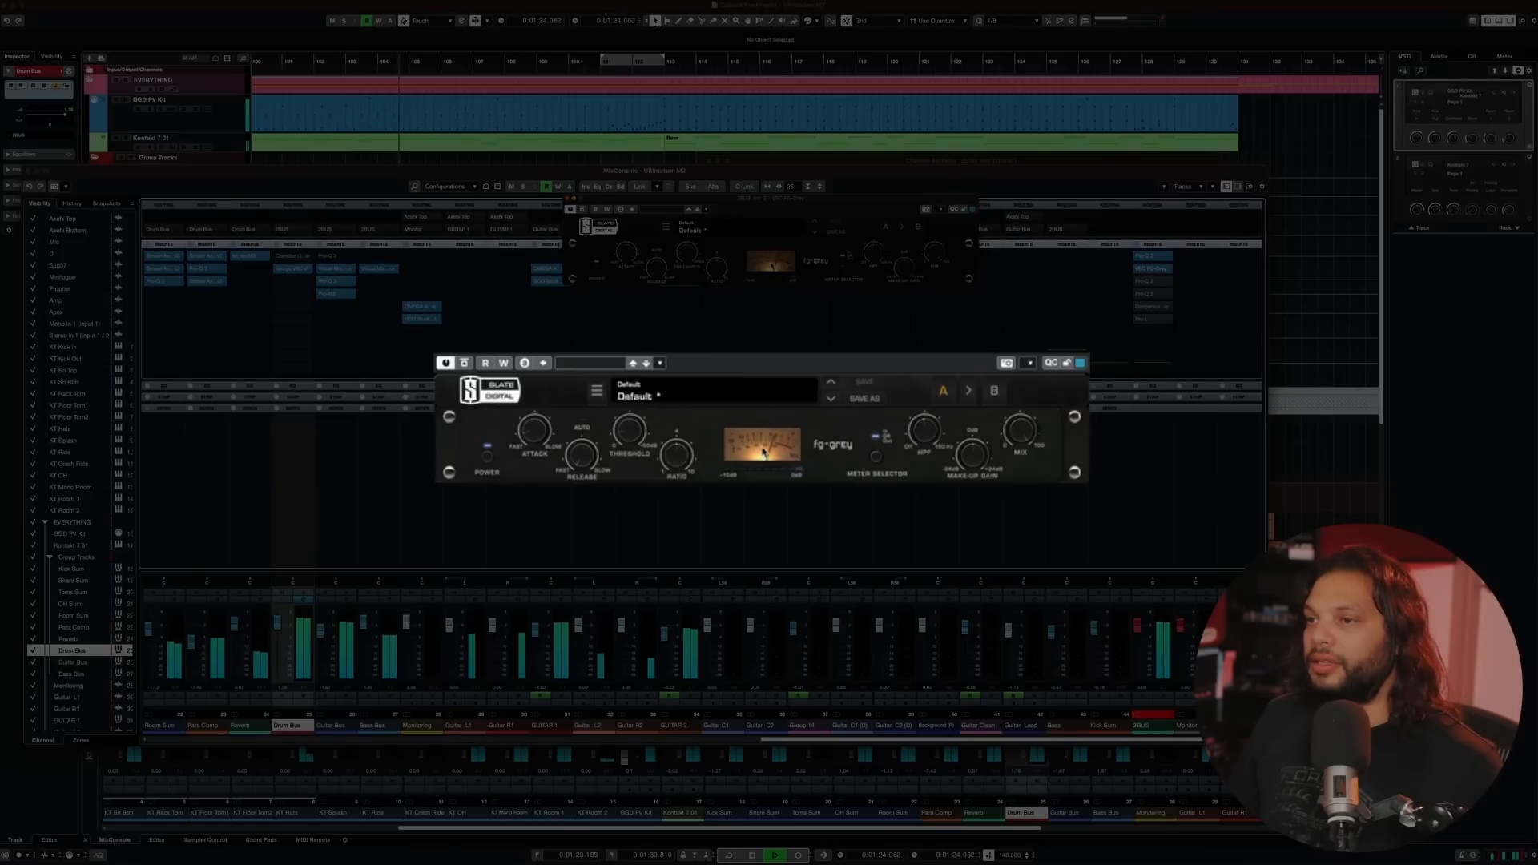
pyautogui.press('space')
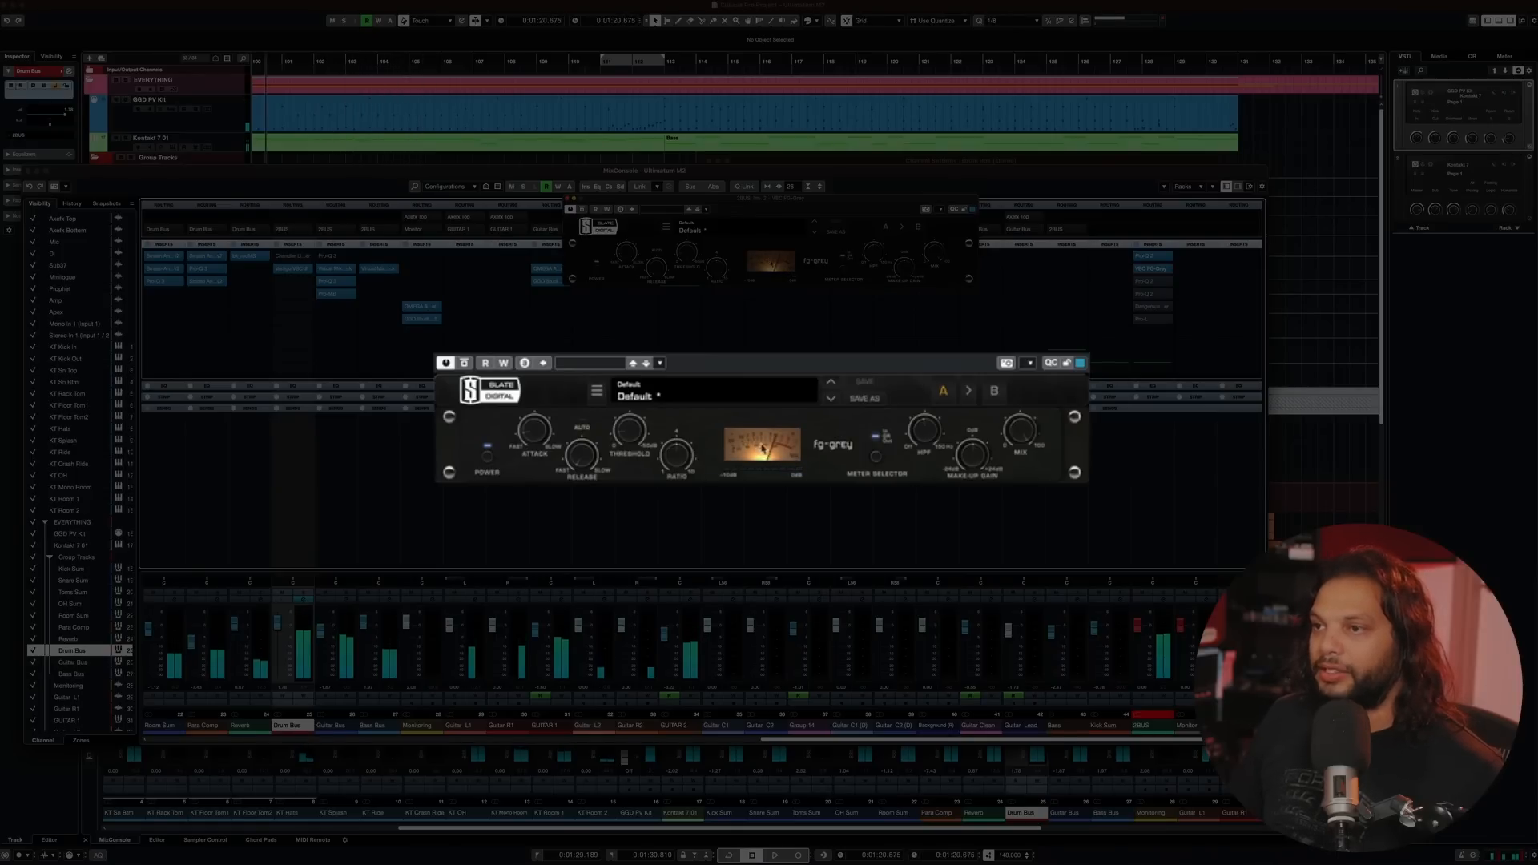
pyautogui.press('space')
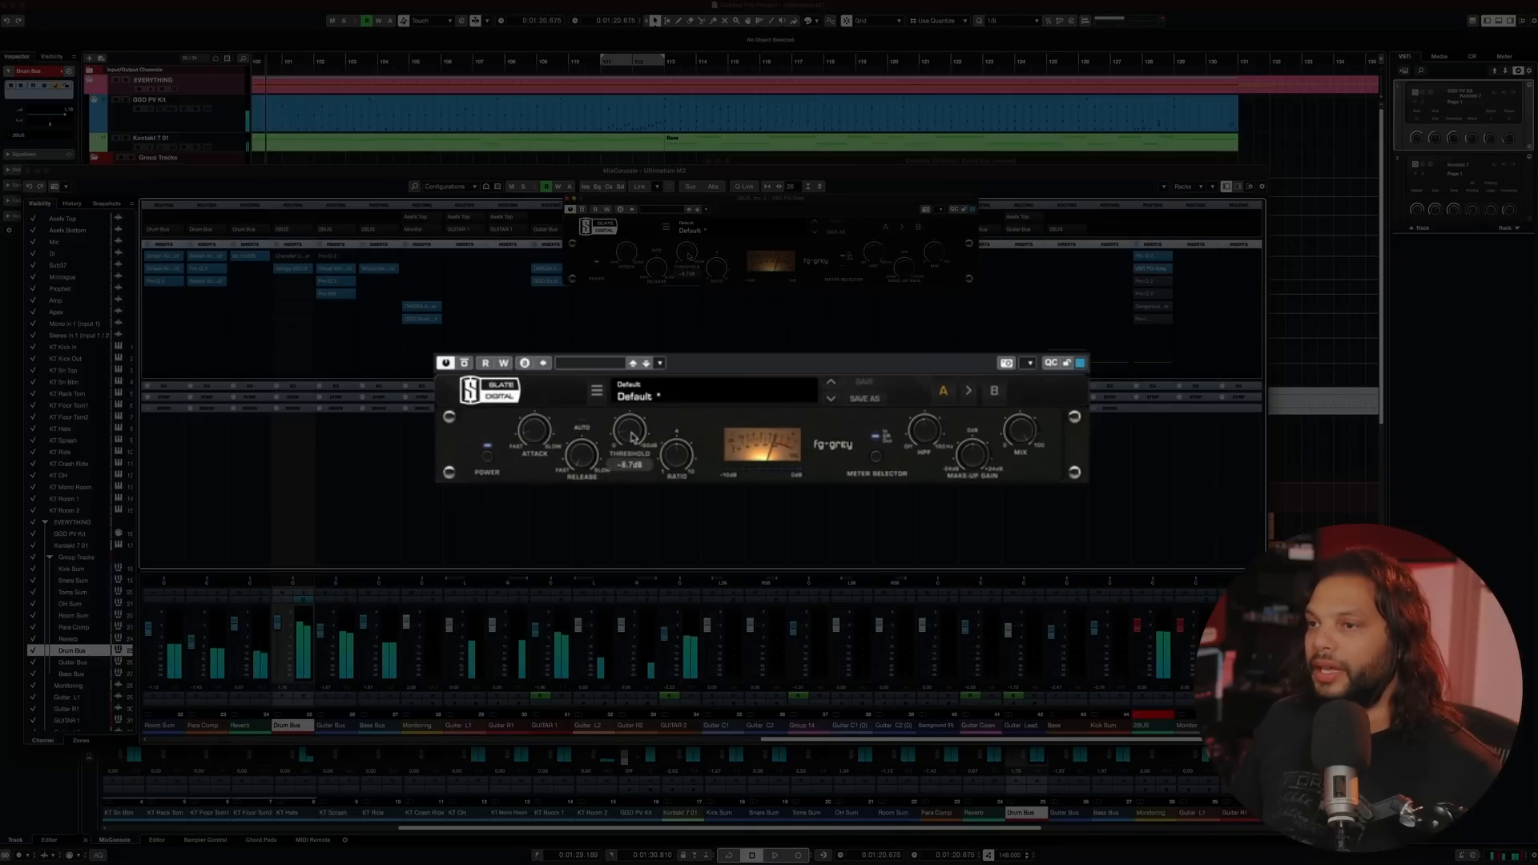
pyautogui.press('space')
pyautogui.scroll(2, 632, 437)
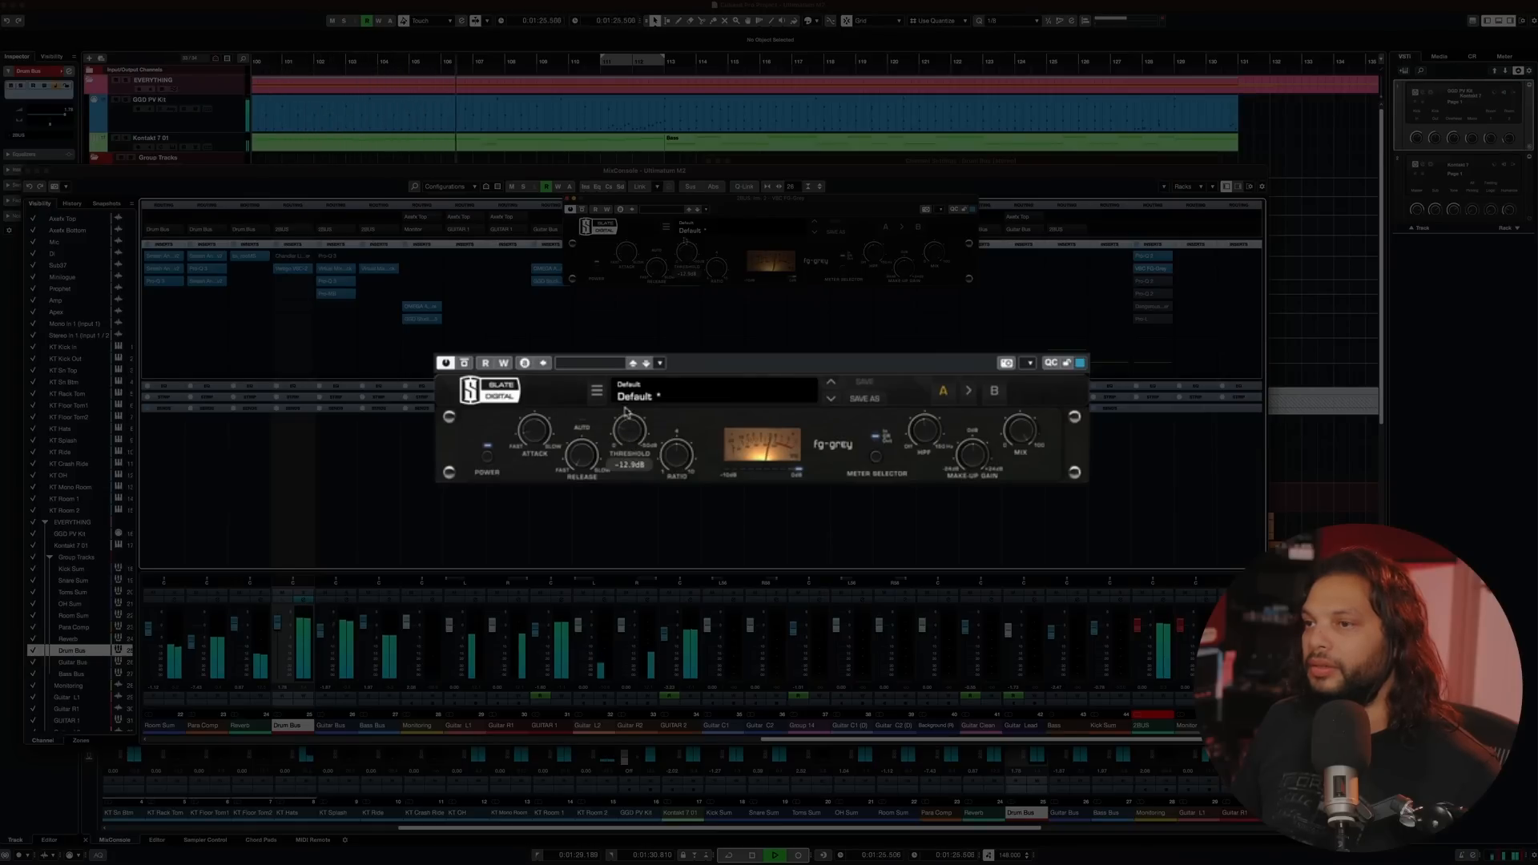
pyautogui.scroll(6, 684, 249)
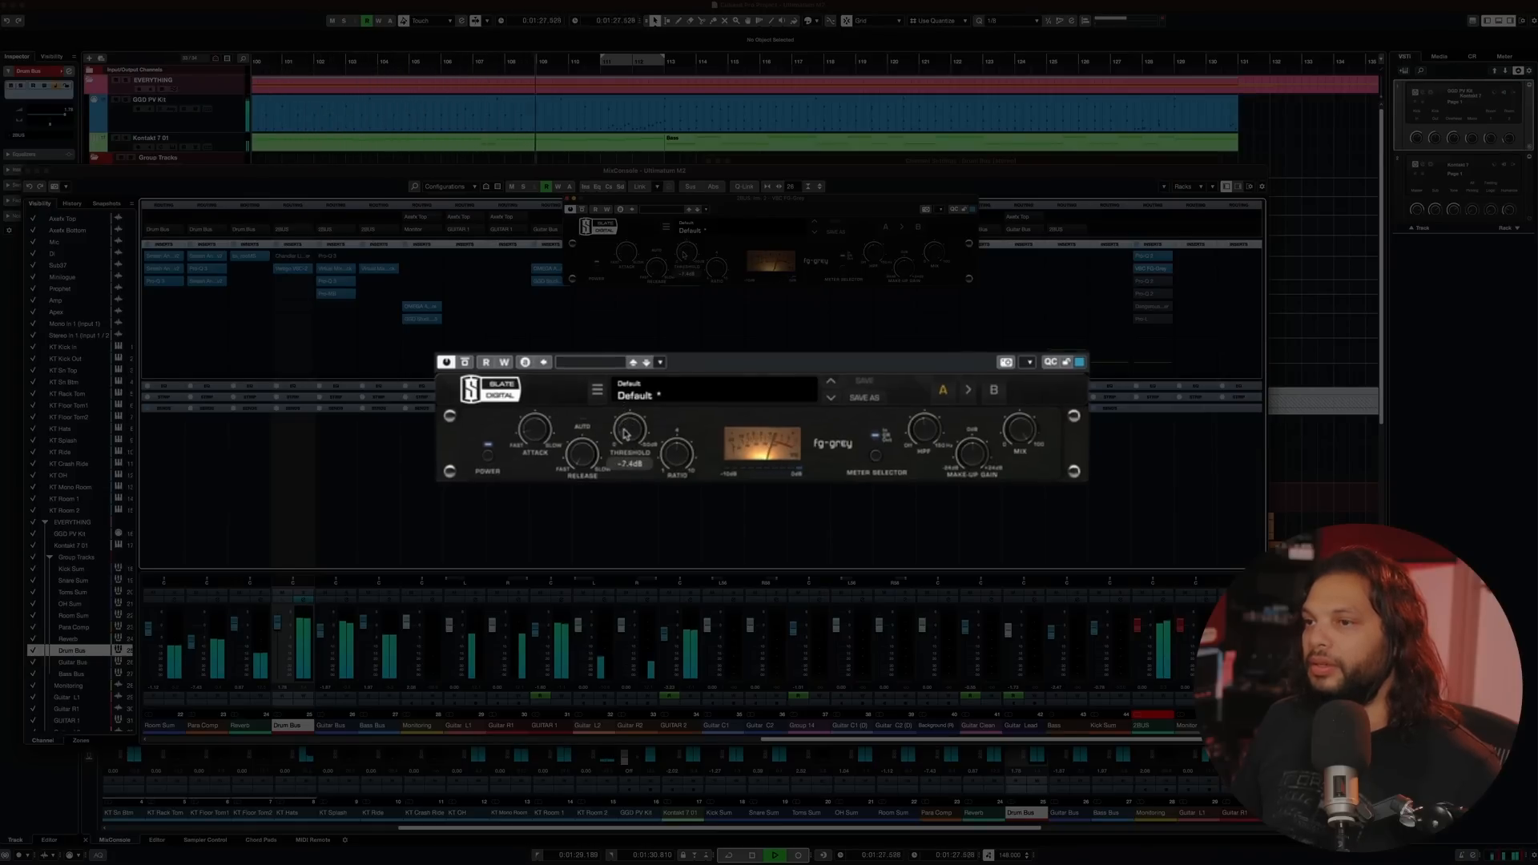
pyautogui.press('space')
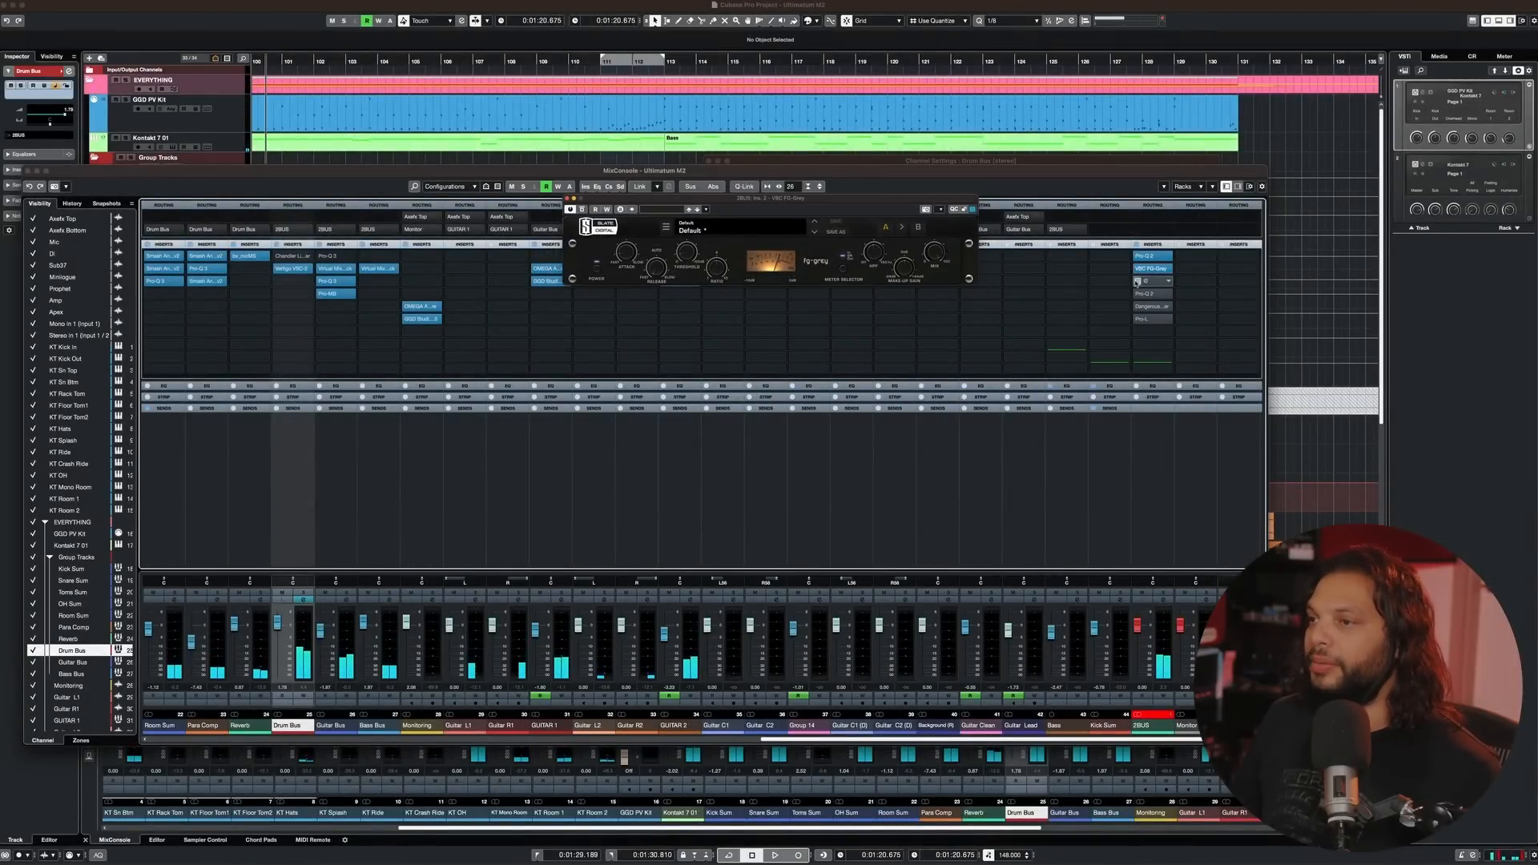
# - Open the mid/side Pro-Q 2 EQ on the 2BUS, examine its low-frequency bands and audition it with its bypass off
pyautogui.click(1159, 282)
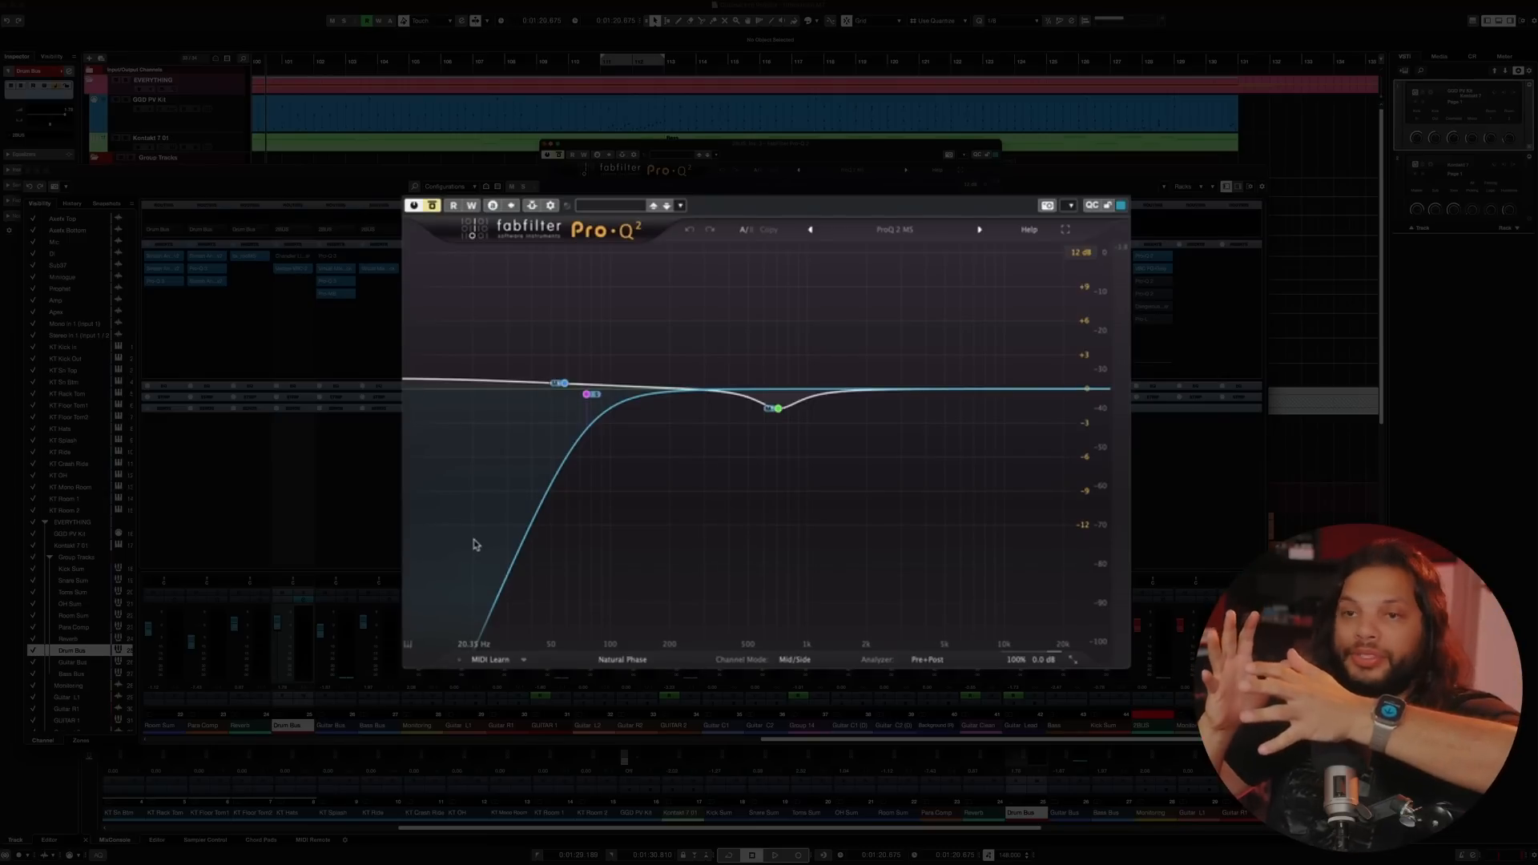
pyautogui.moveTo(543, 391)
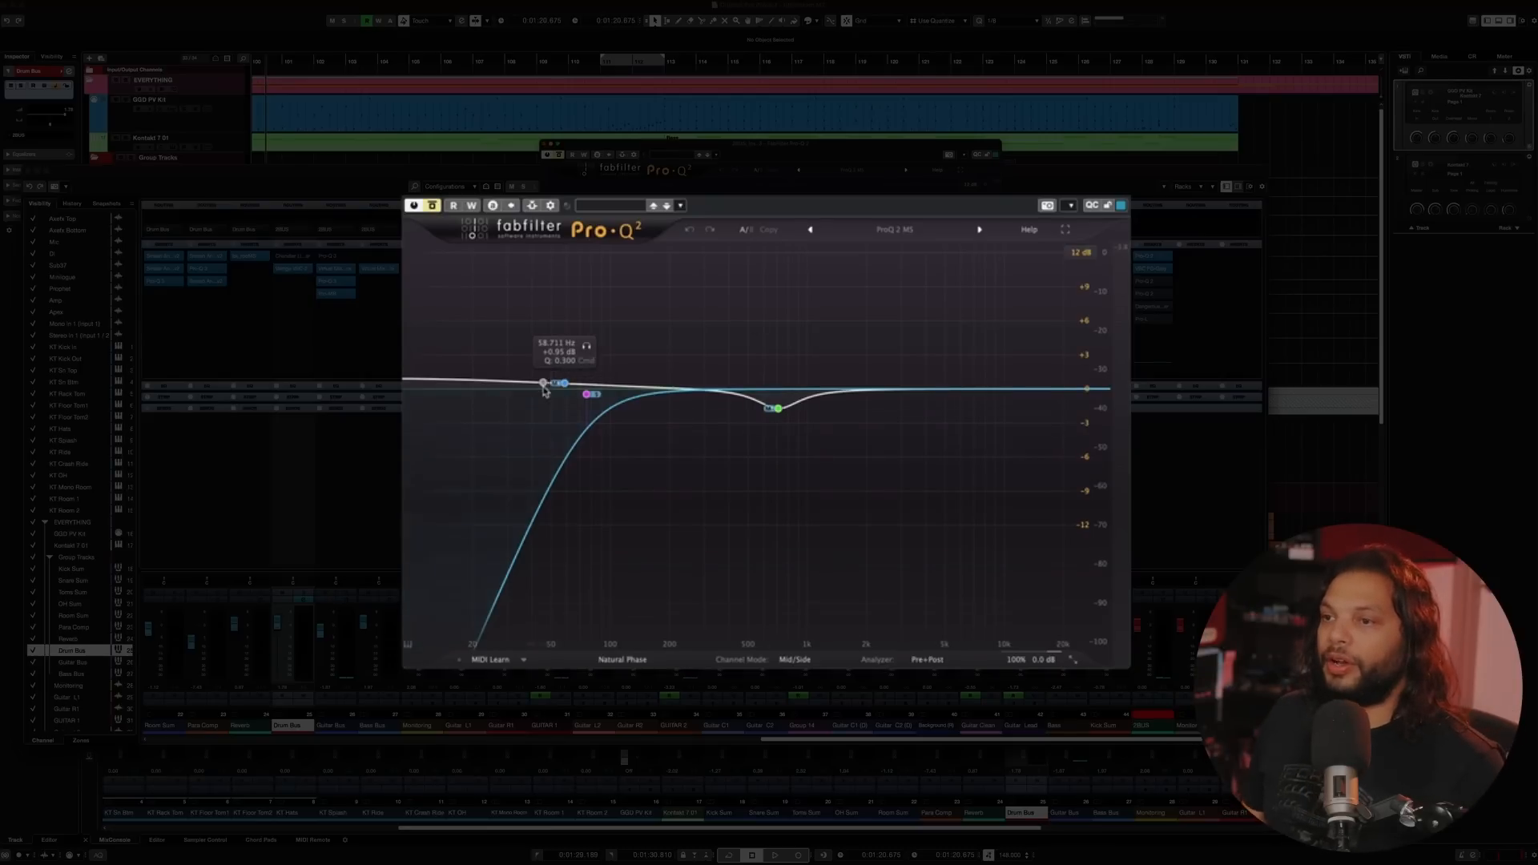
pyautogui.moveTo(866, 404)
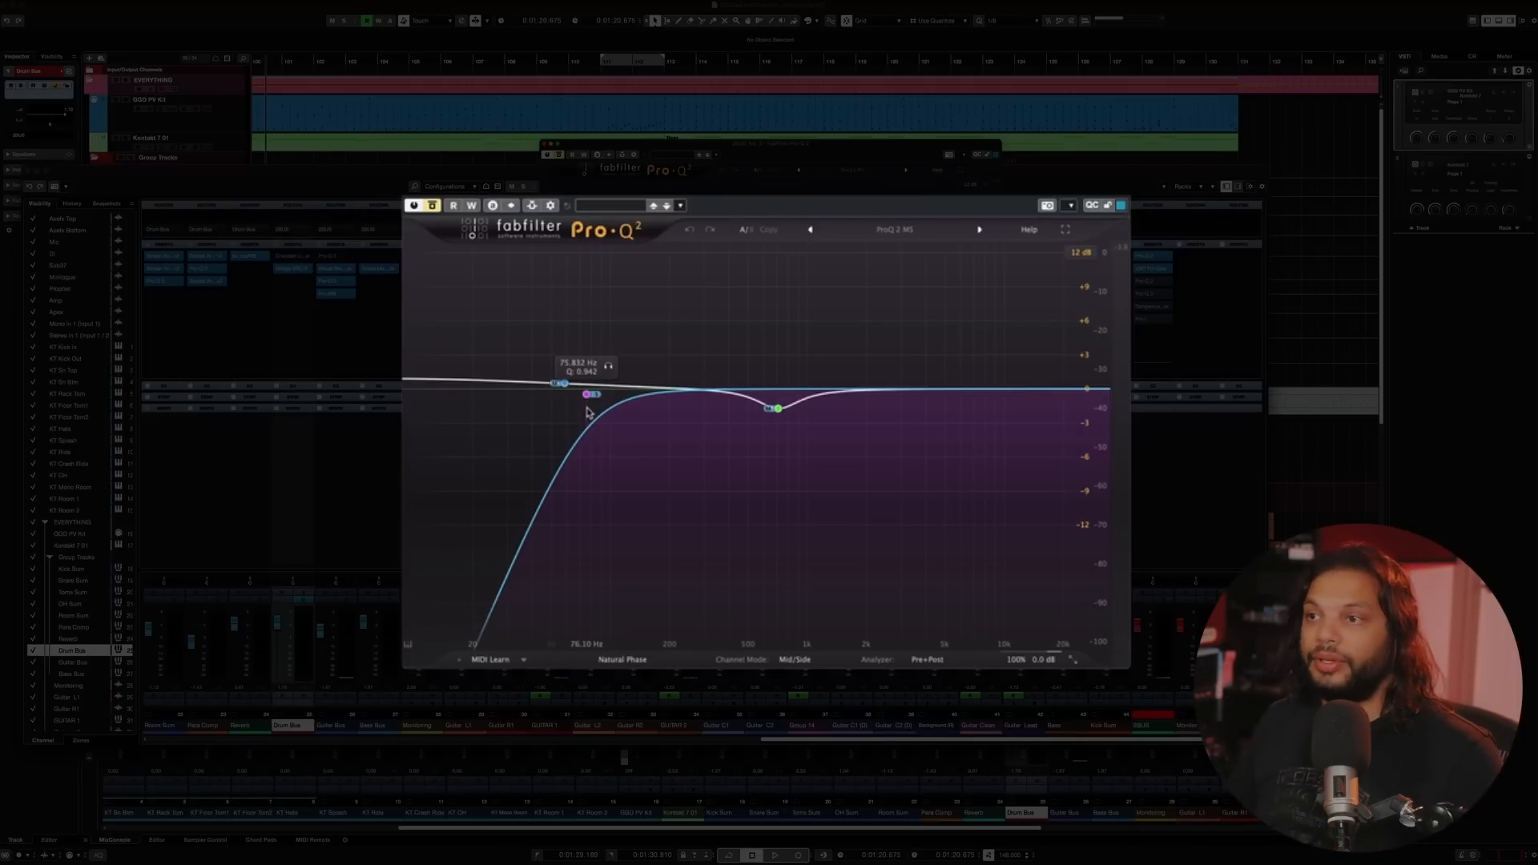
pyautogui.click(432, 205)
pyautogui.press('space')
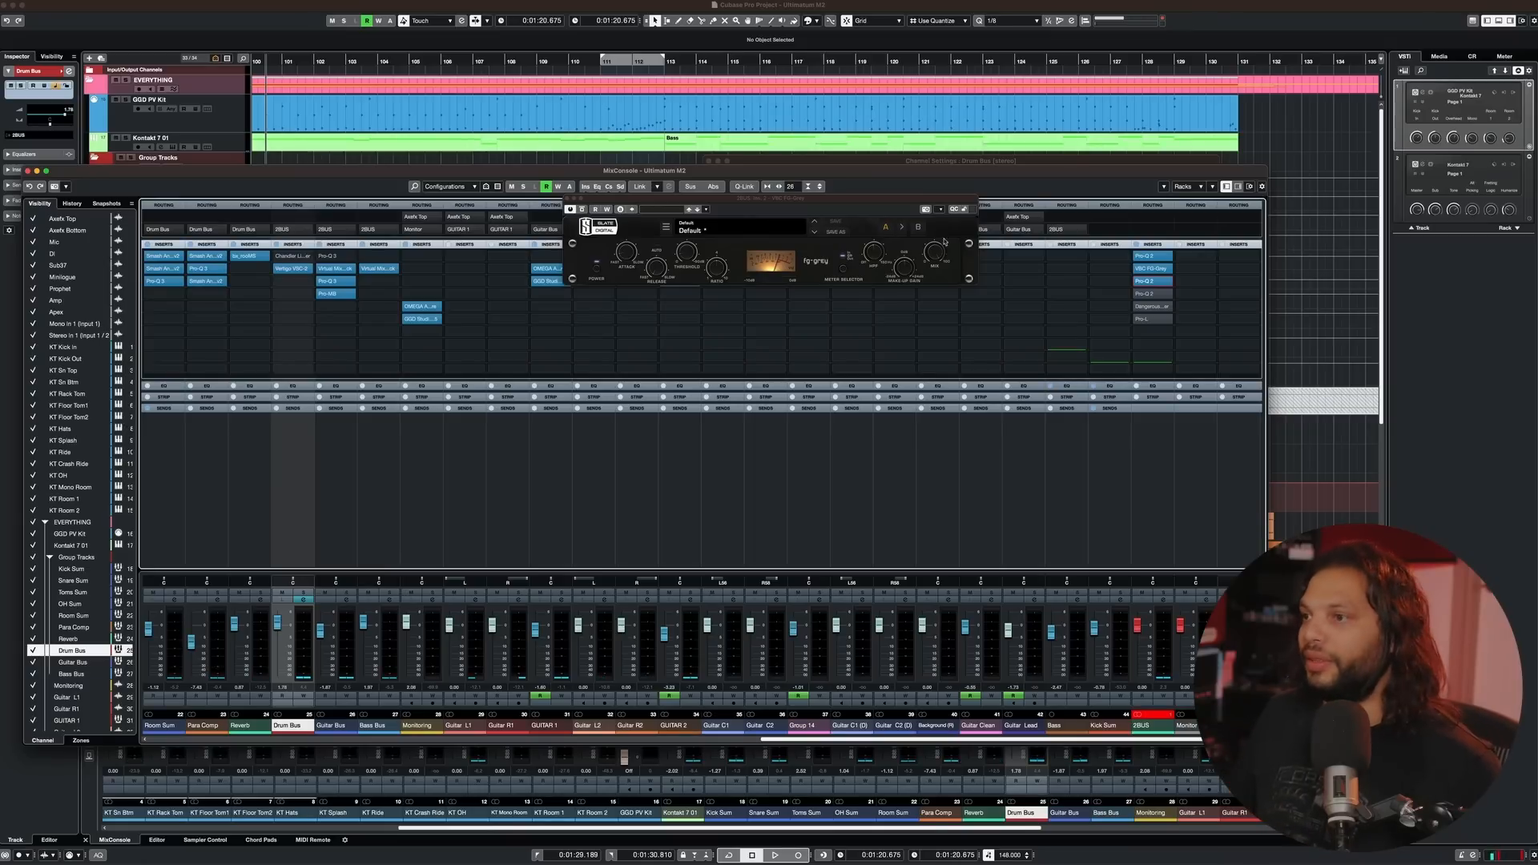
# - Open the left/right Pro-Q 2 EQ on the 2BUS, examine its bands, audition it during playback and close it
pyautogui.click(1155, 295)
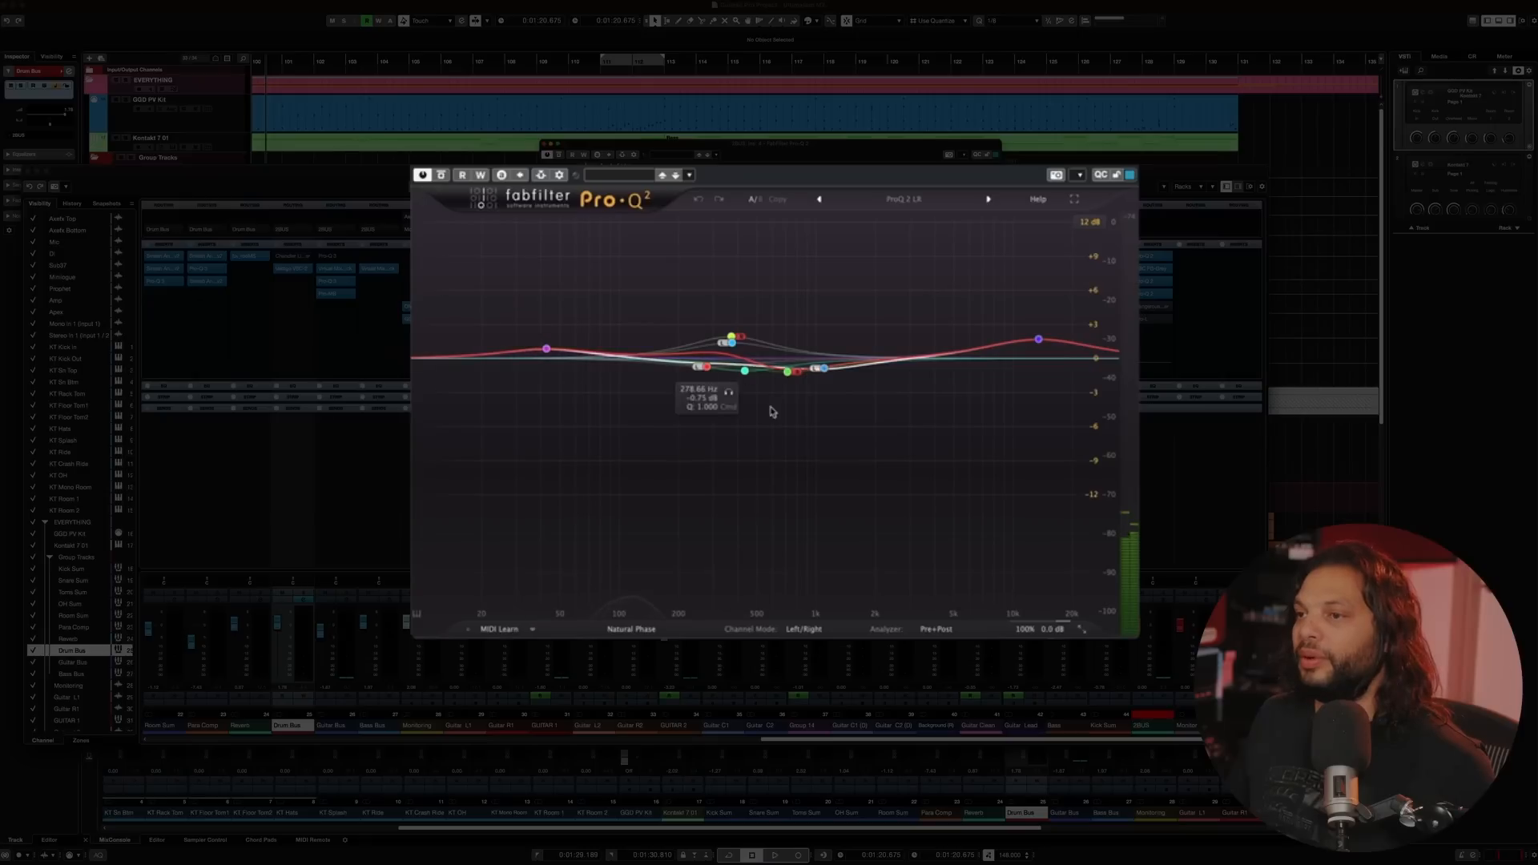
pyautogui.press('space')
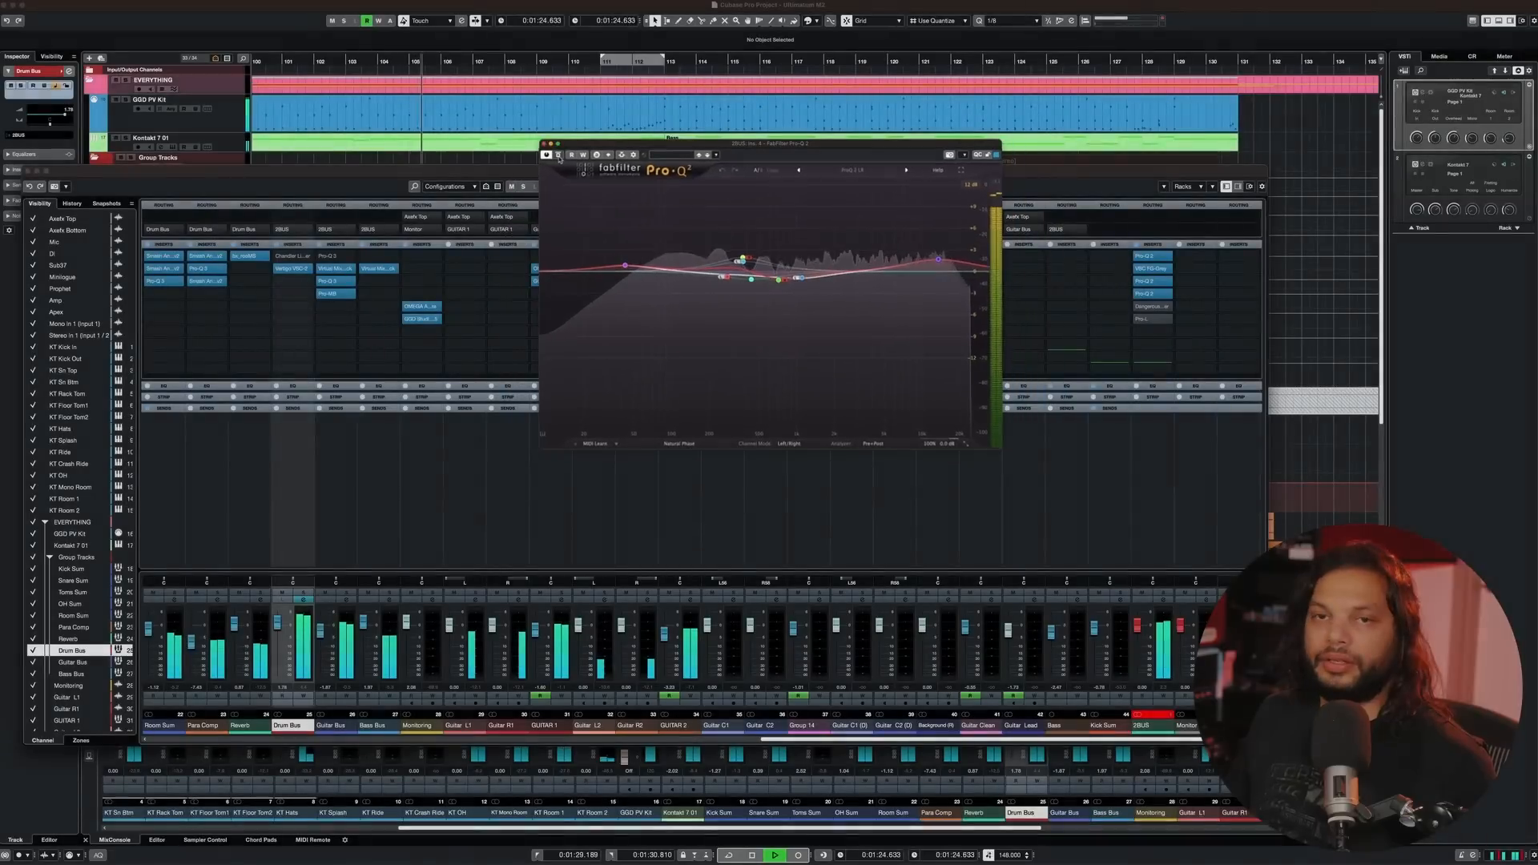
pyautogui.press('space')
pyautogui.click(1151, 268)
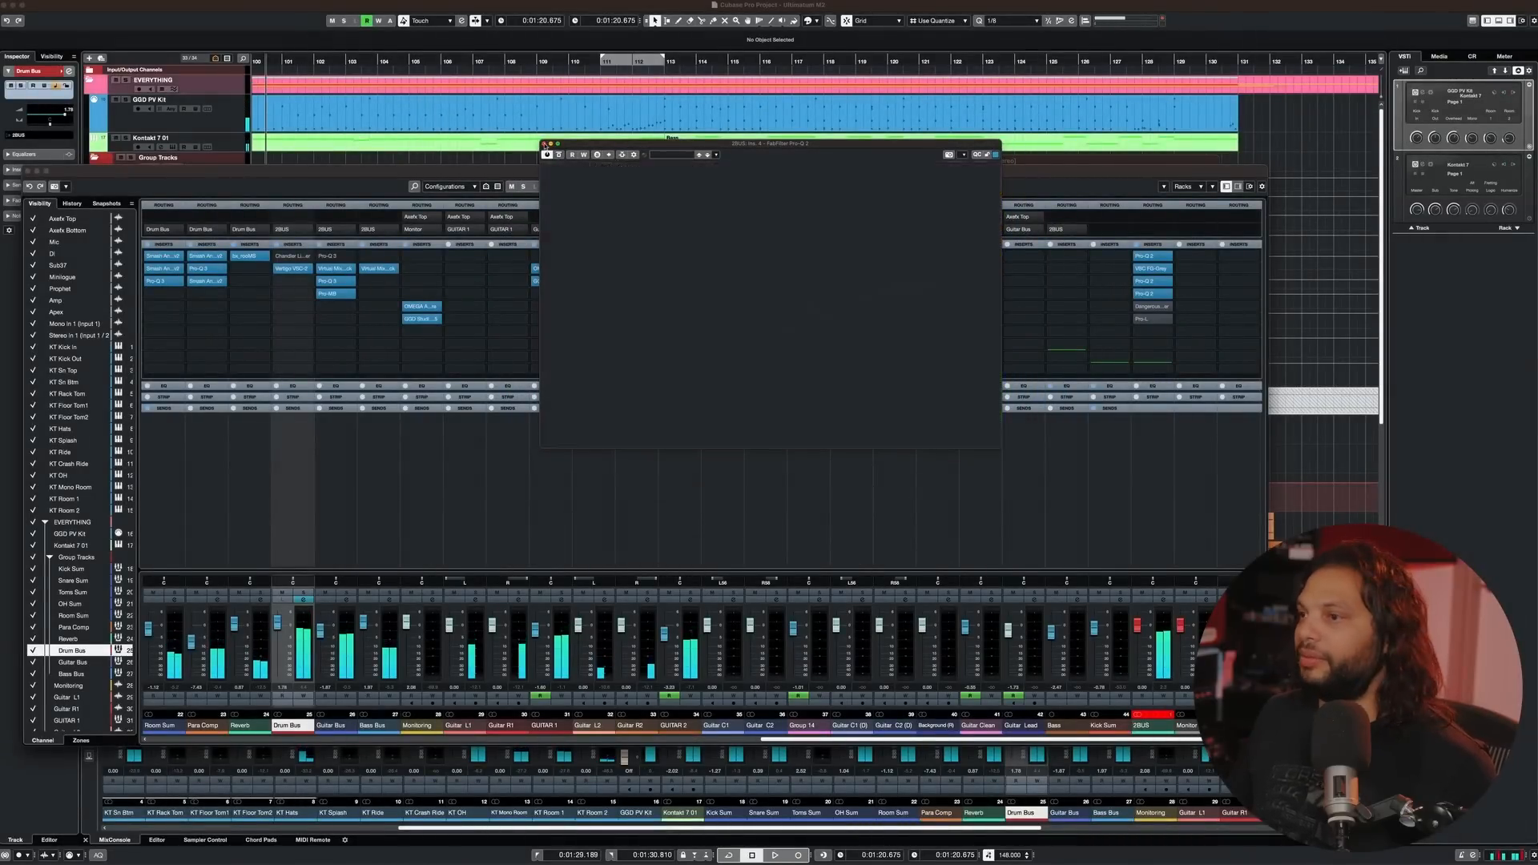
# - Compare the mix with the 2BUS Dangerous BAX EQ Master bypassed and active, and close the plug-in window
pyautogui.click(1153, 306)
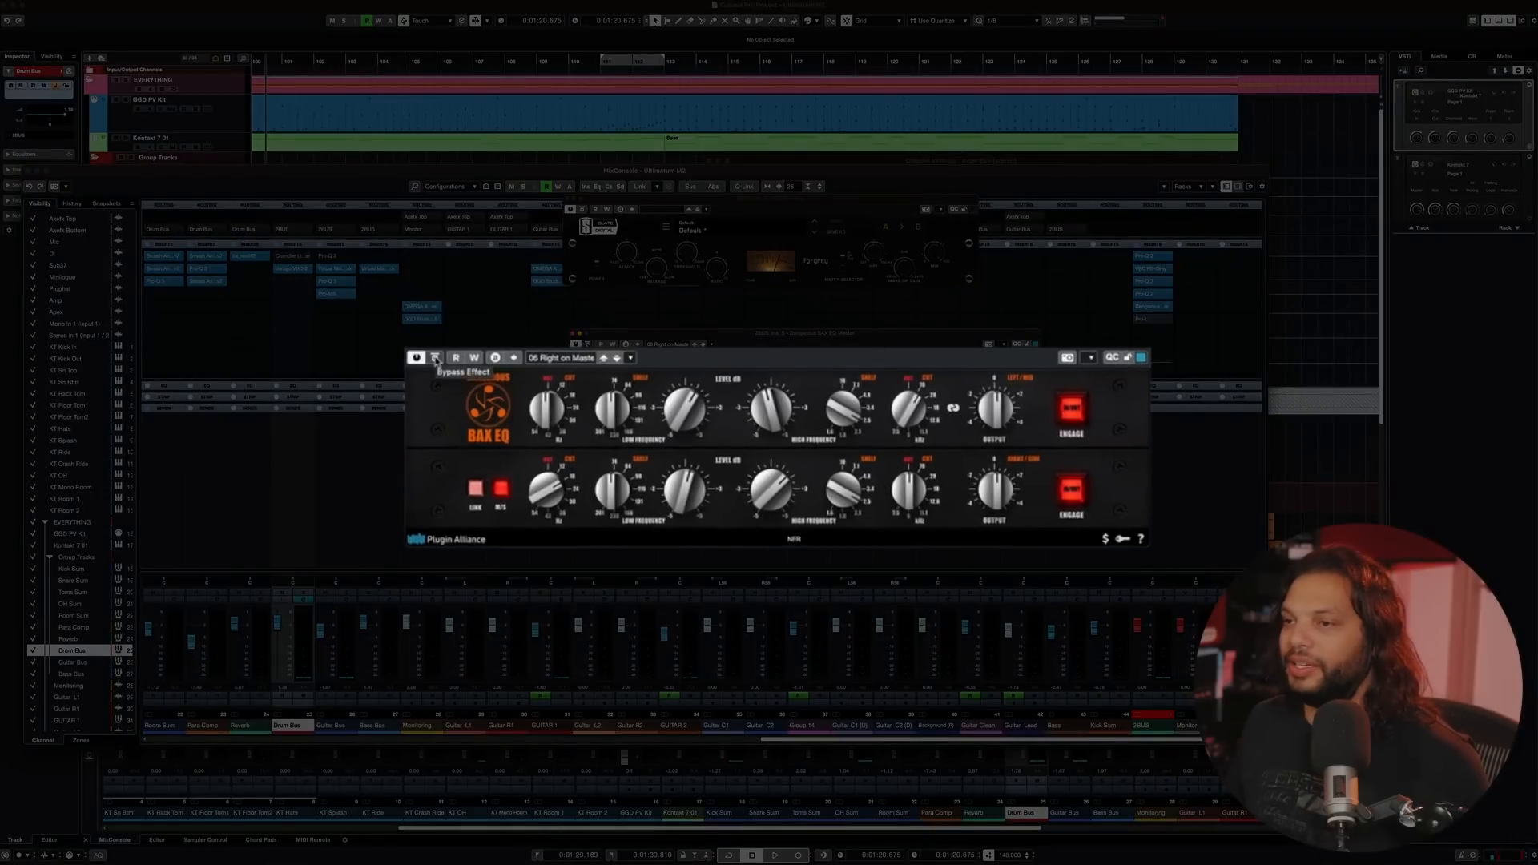
pyautogui.press('space')
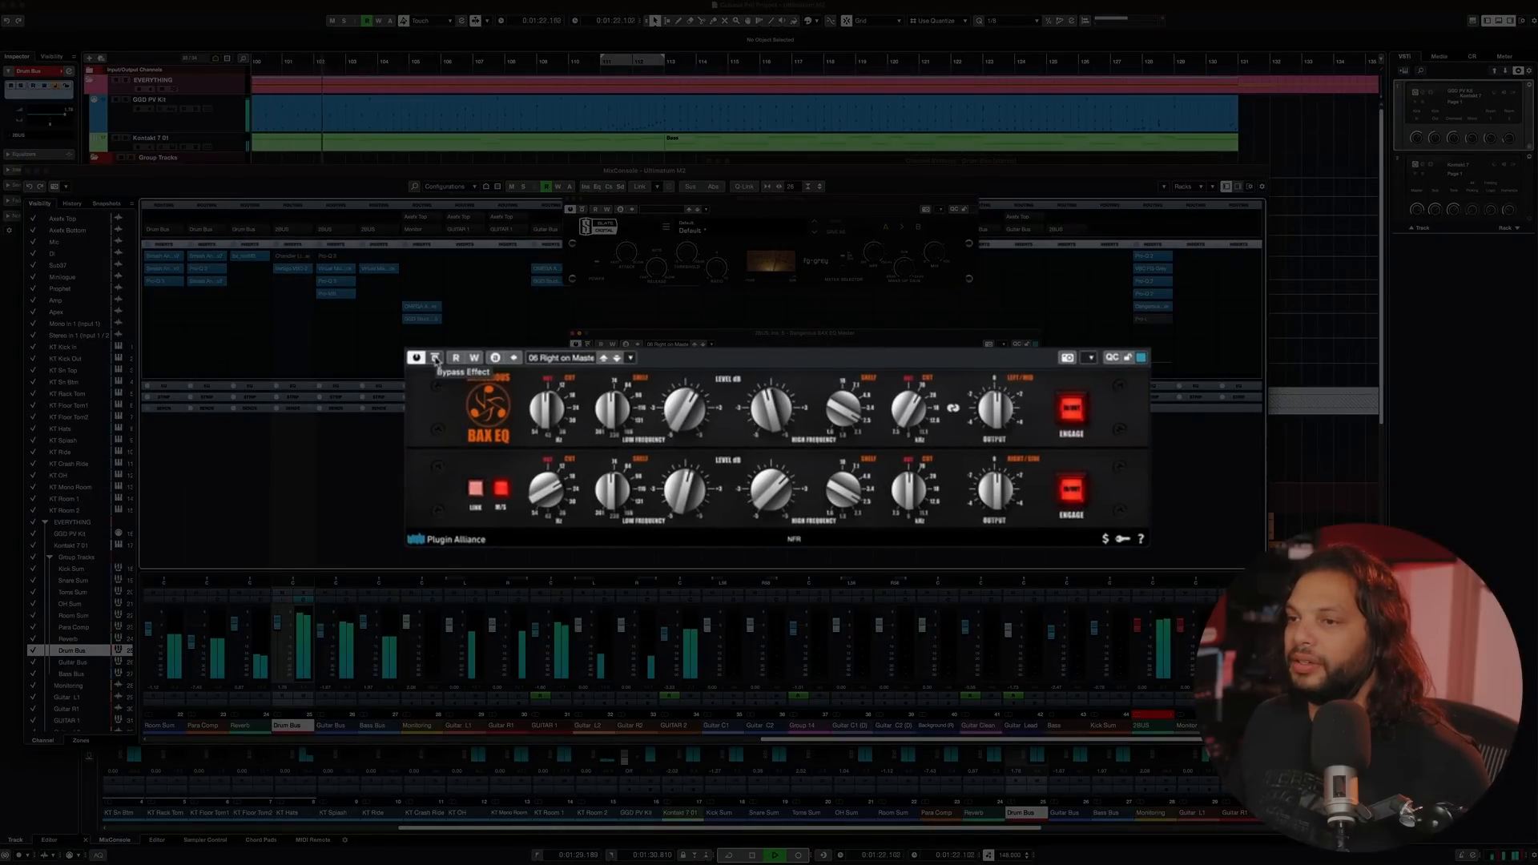
pyautogui.click(436, 358)
pyautogui.click(435, 358)
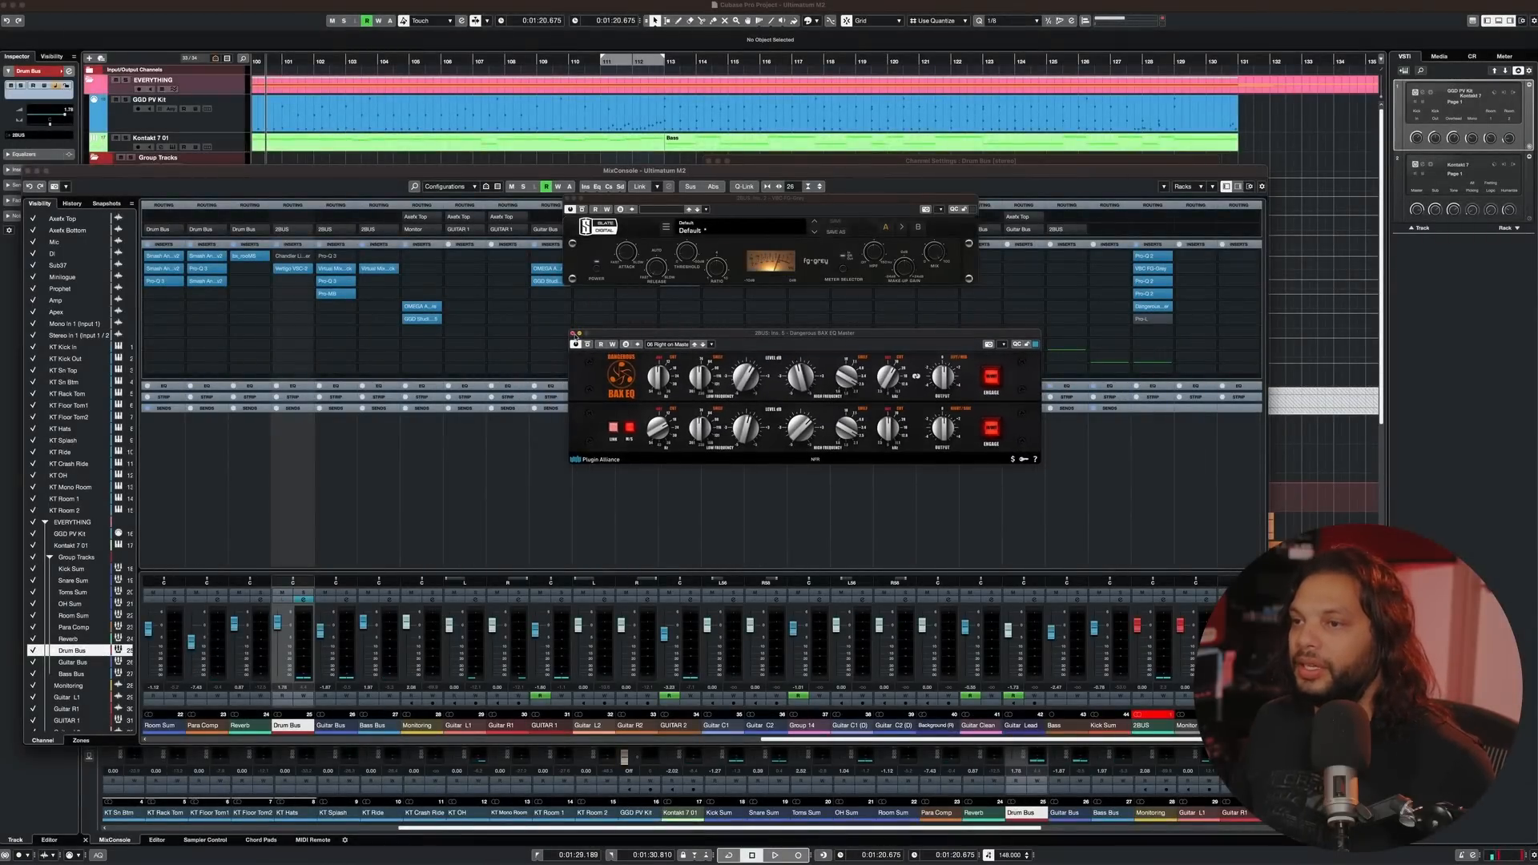
pyautogui.click(574, 333)
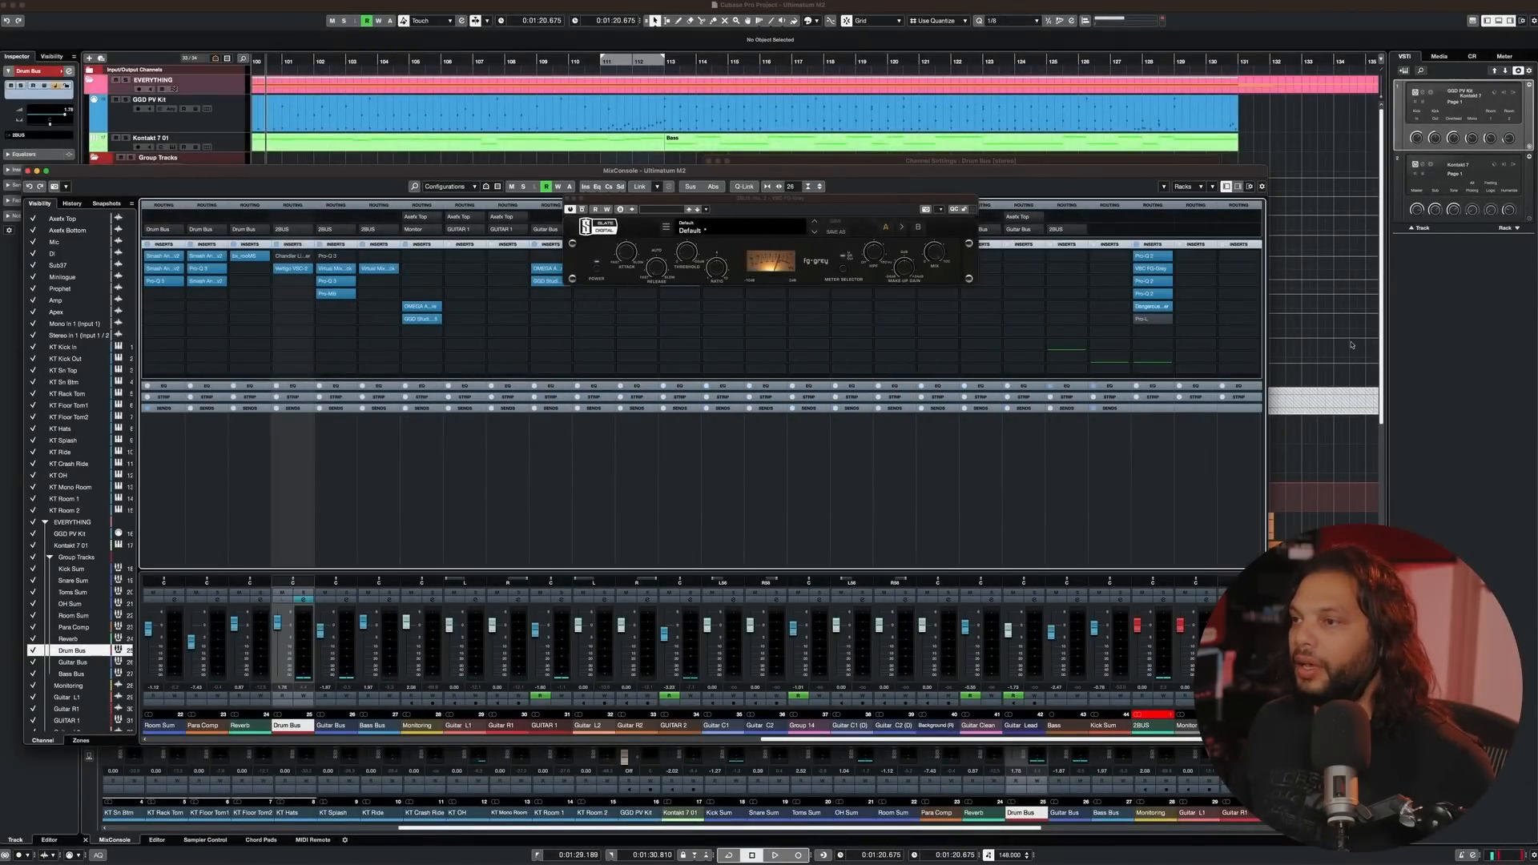
# - Open the Pro-L limiter on the 2BUS and compare the mix with it active and bypassed during playback
pyautogui.press('space')
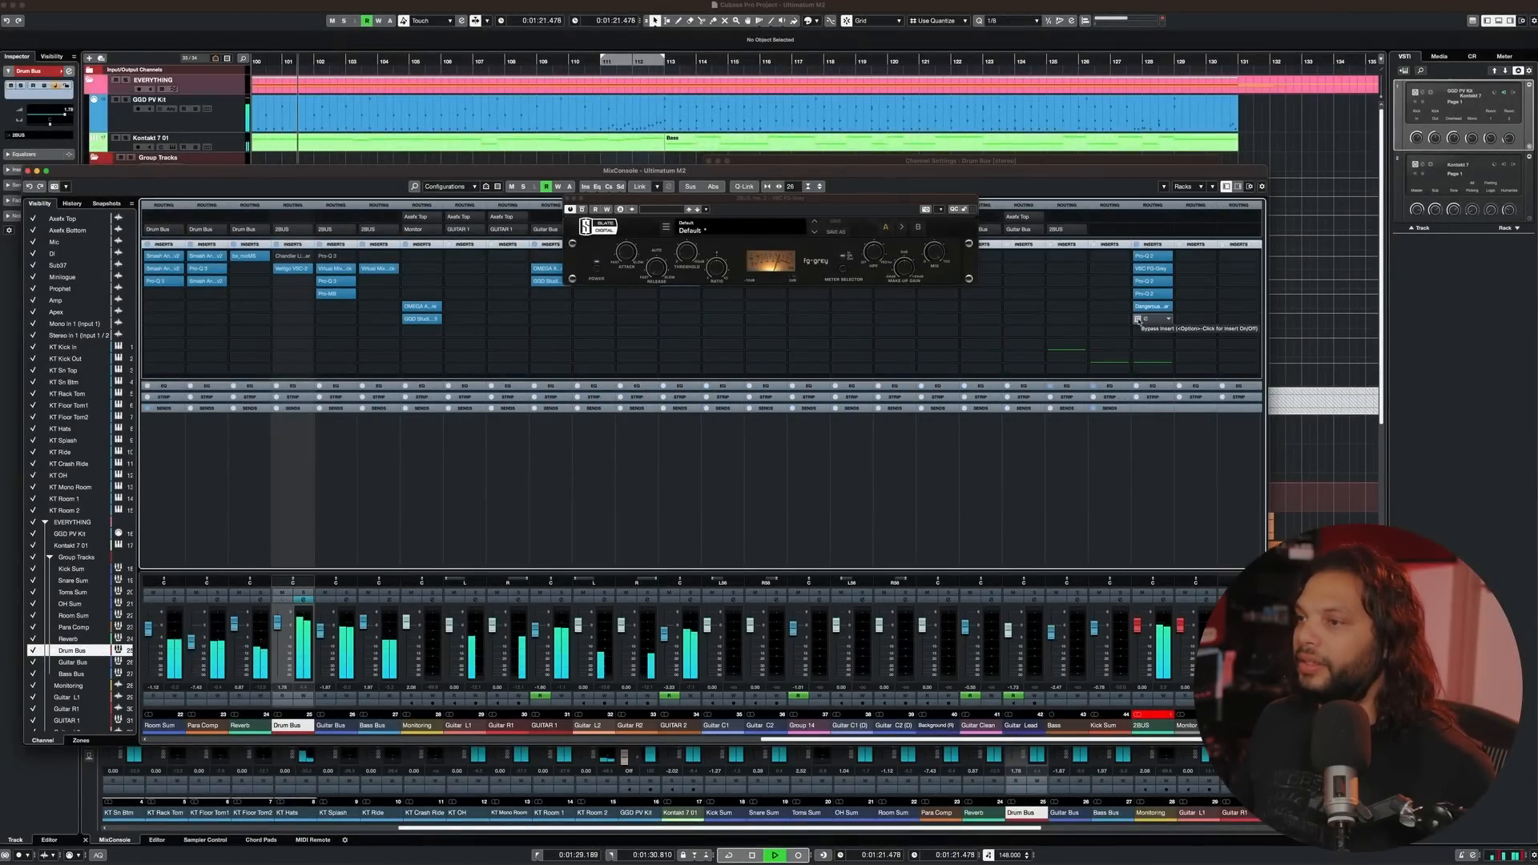
pyautogui.click(1159, 319)
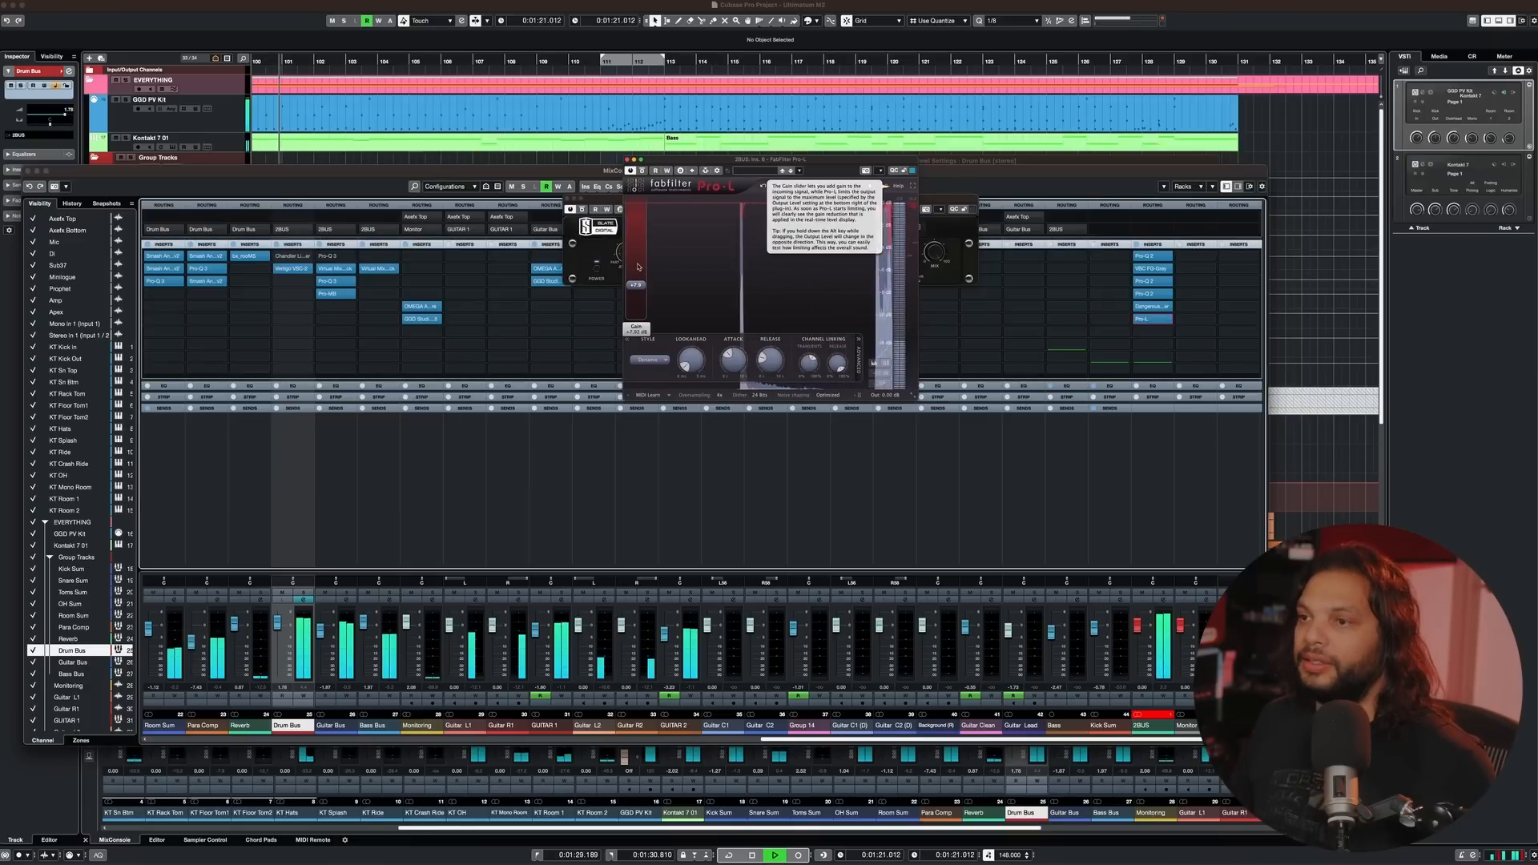
pyautogui.click(642, 170)
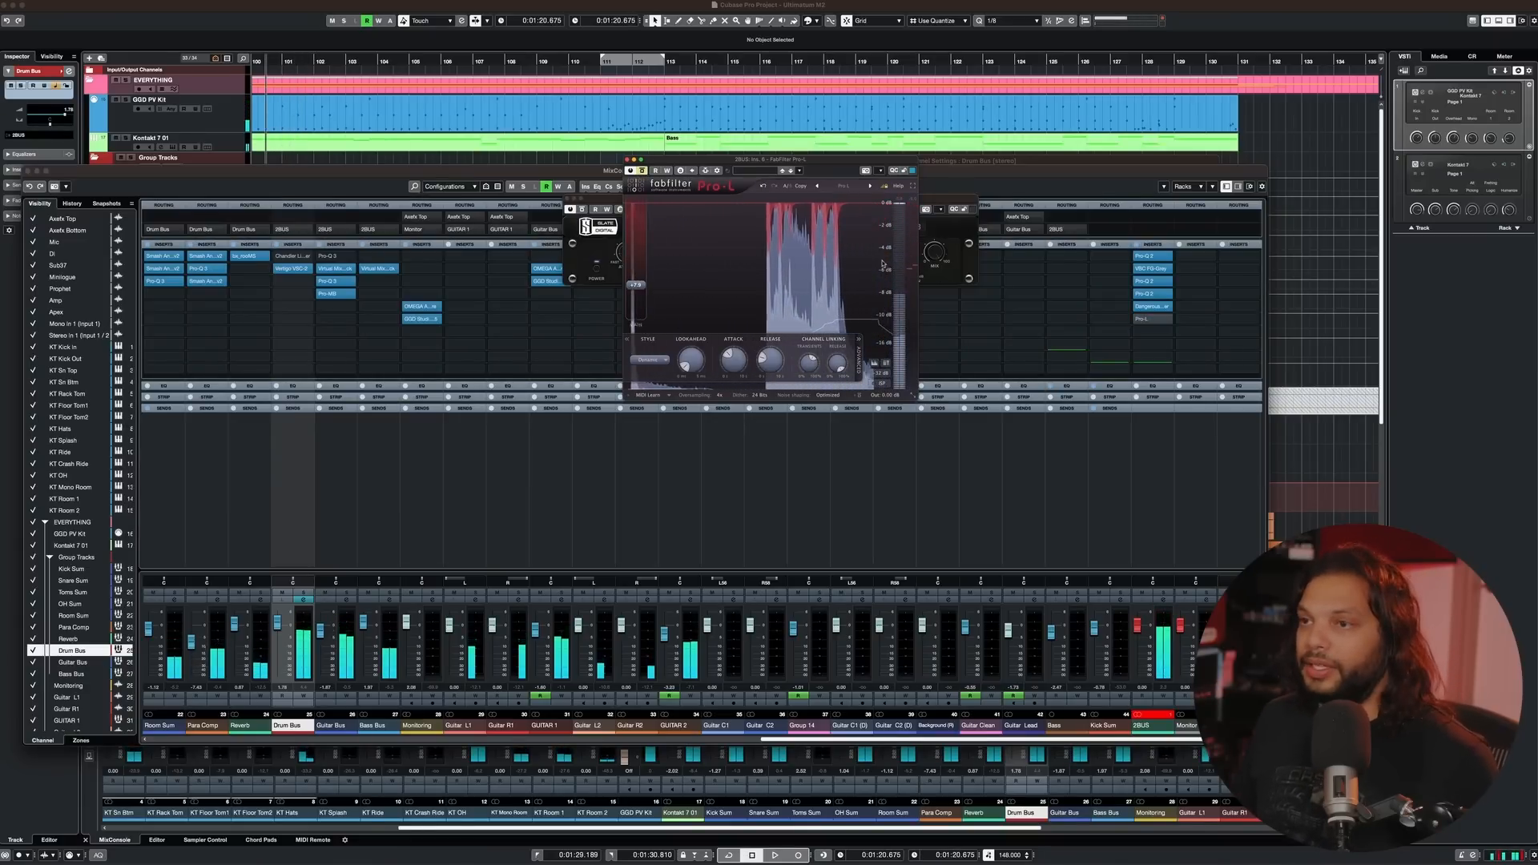
pyautogui.press('space')
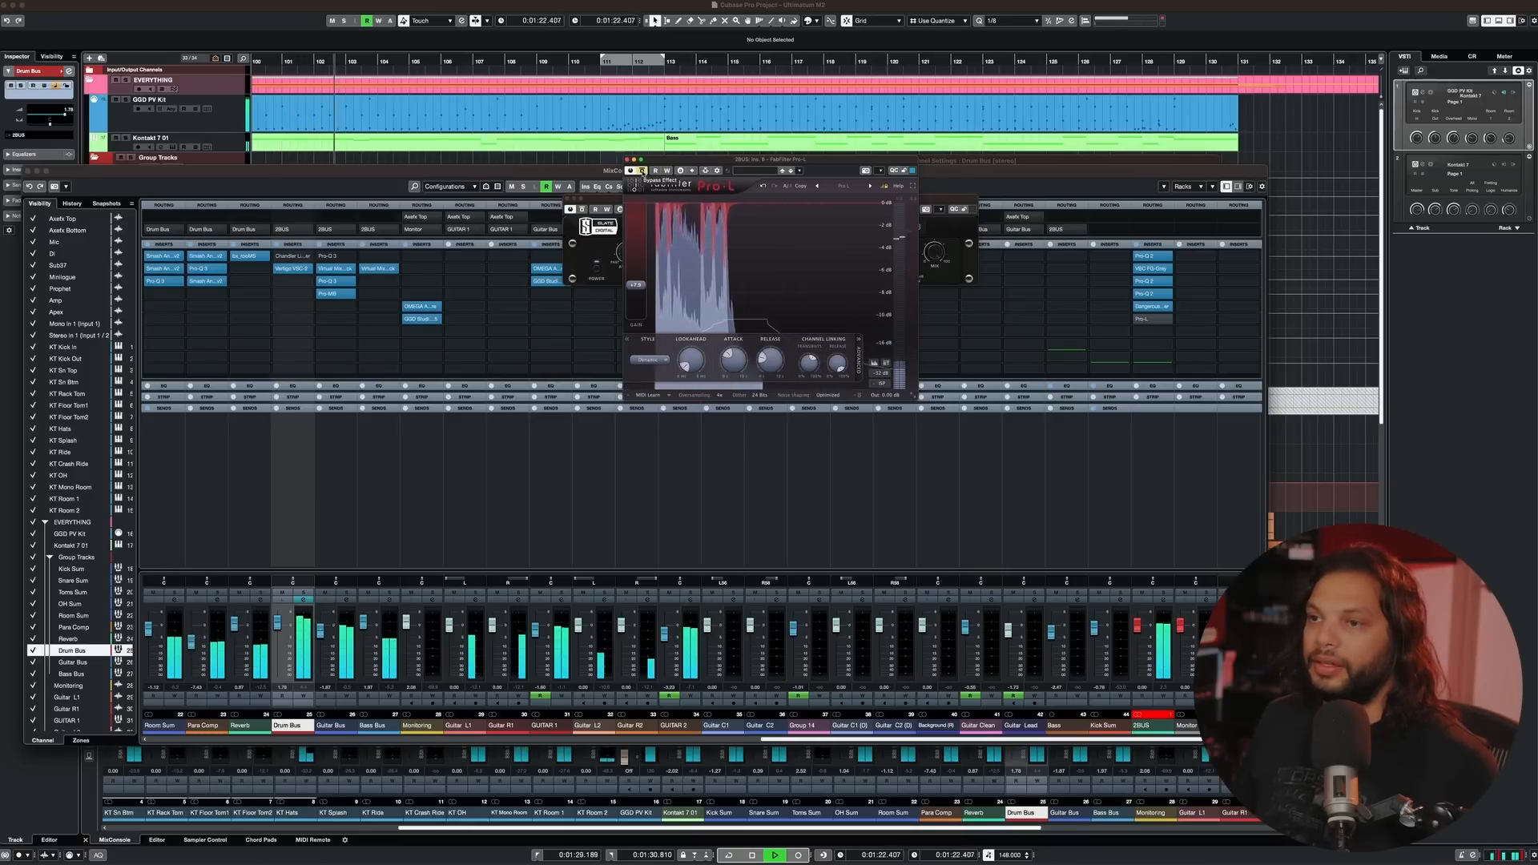
pyautogui.press('space')
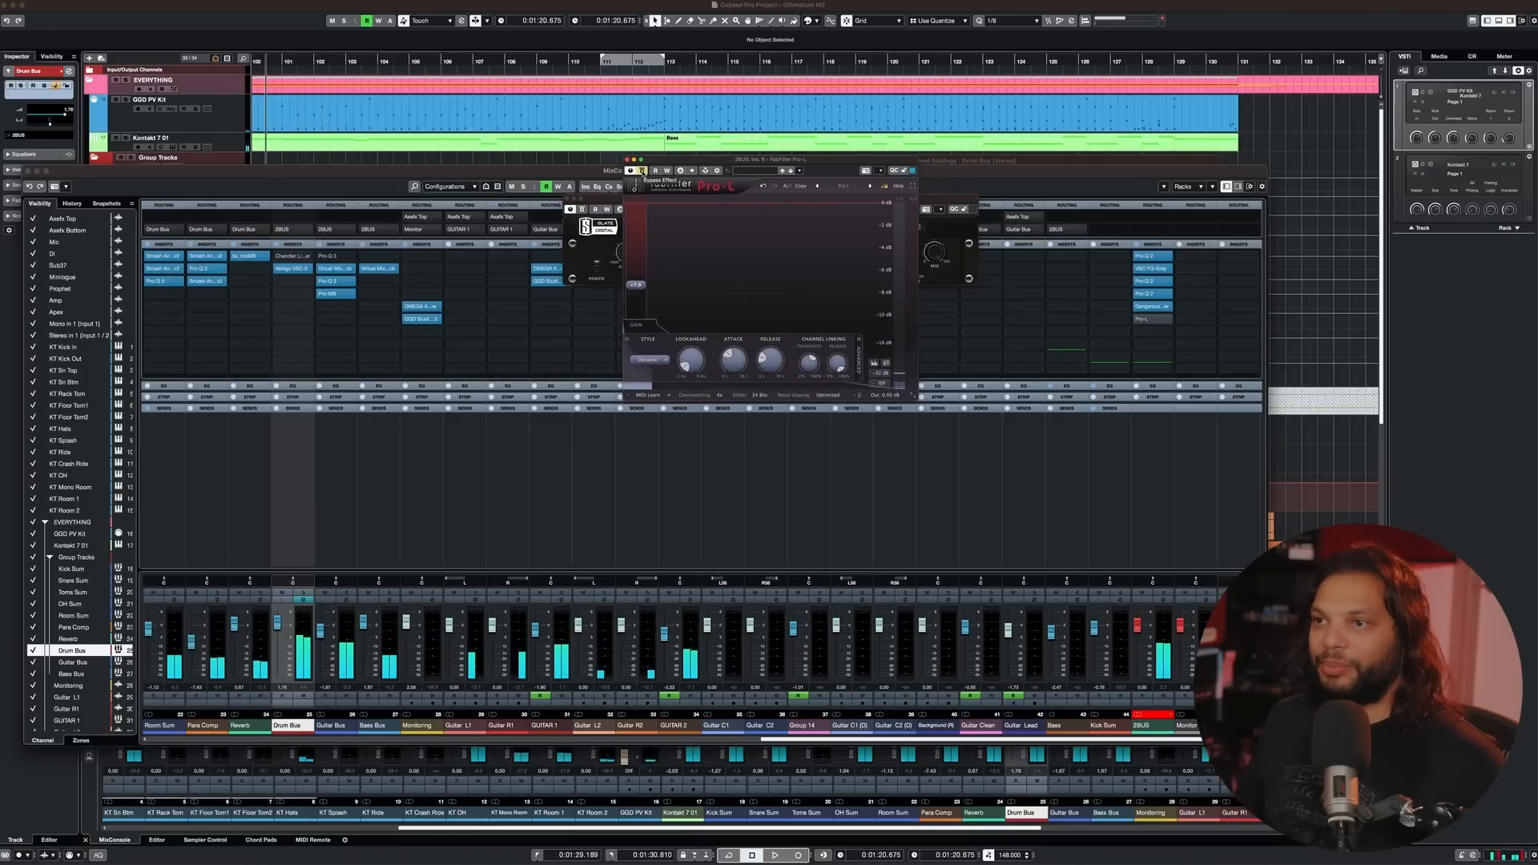
pyautogui.press('space')
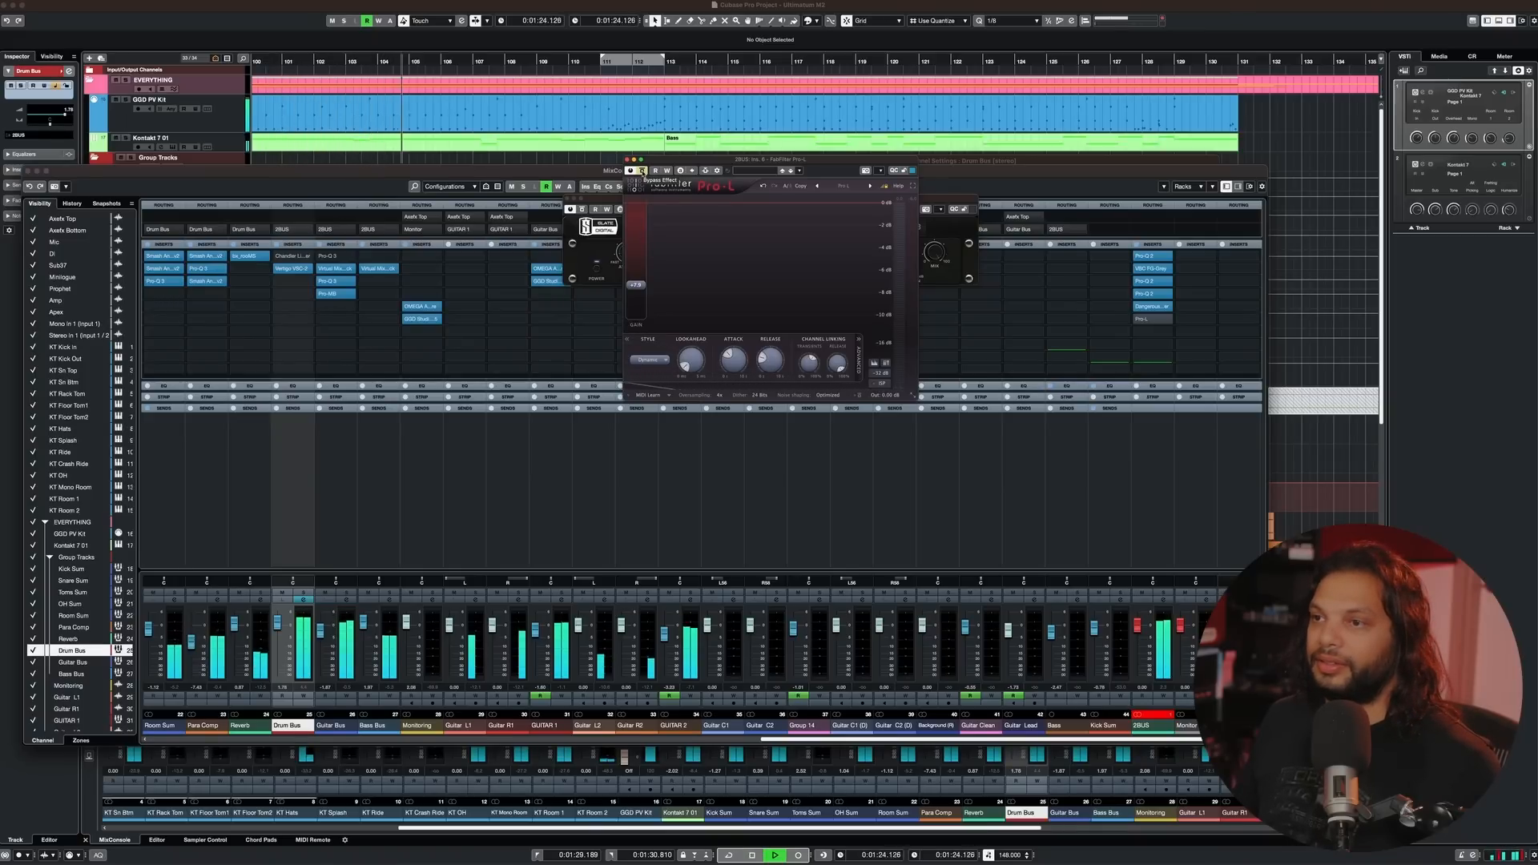
pyautogui.click(642, 170)
pyautogui.press('space')
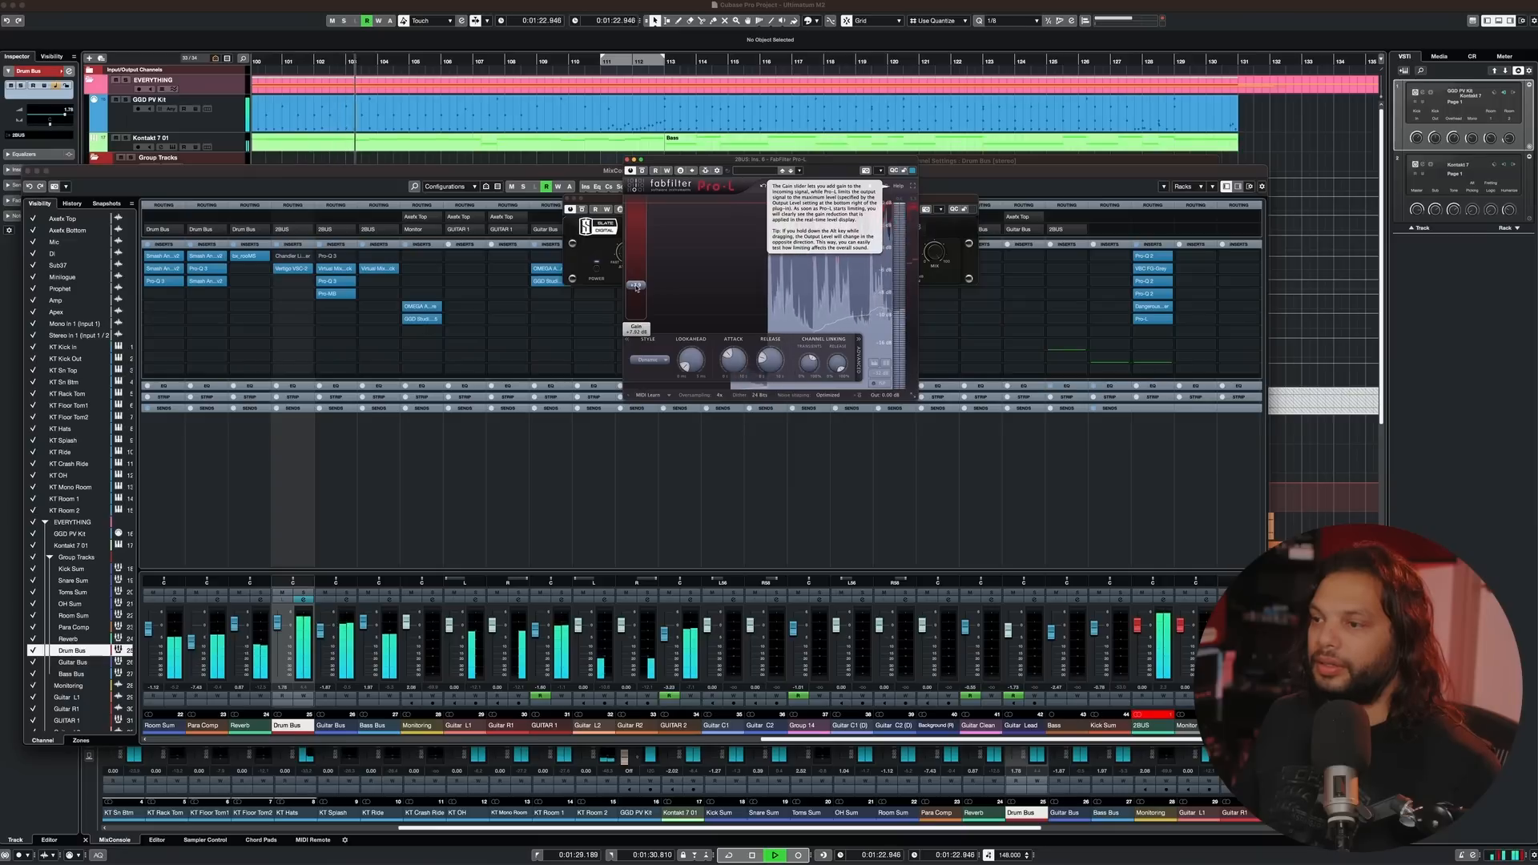
# - Clear the 2BUS channel's clip indicator and lower the Pro-L limiter's gain while auditioning the mix
pyautogui.click(1166, 716)
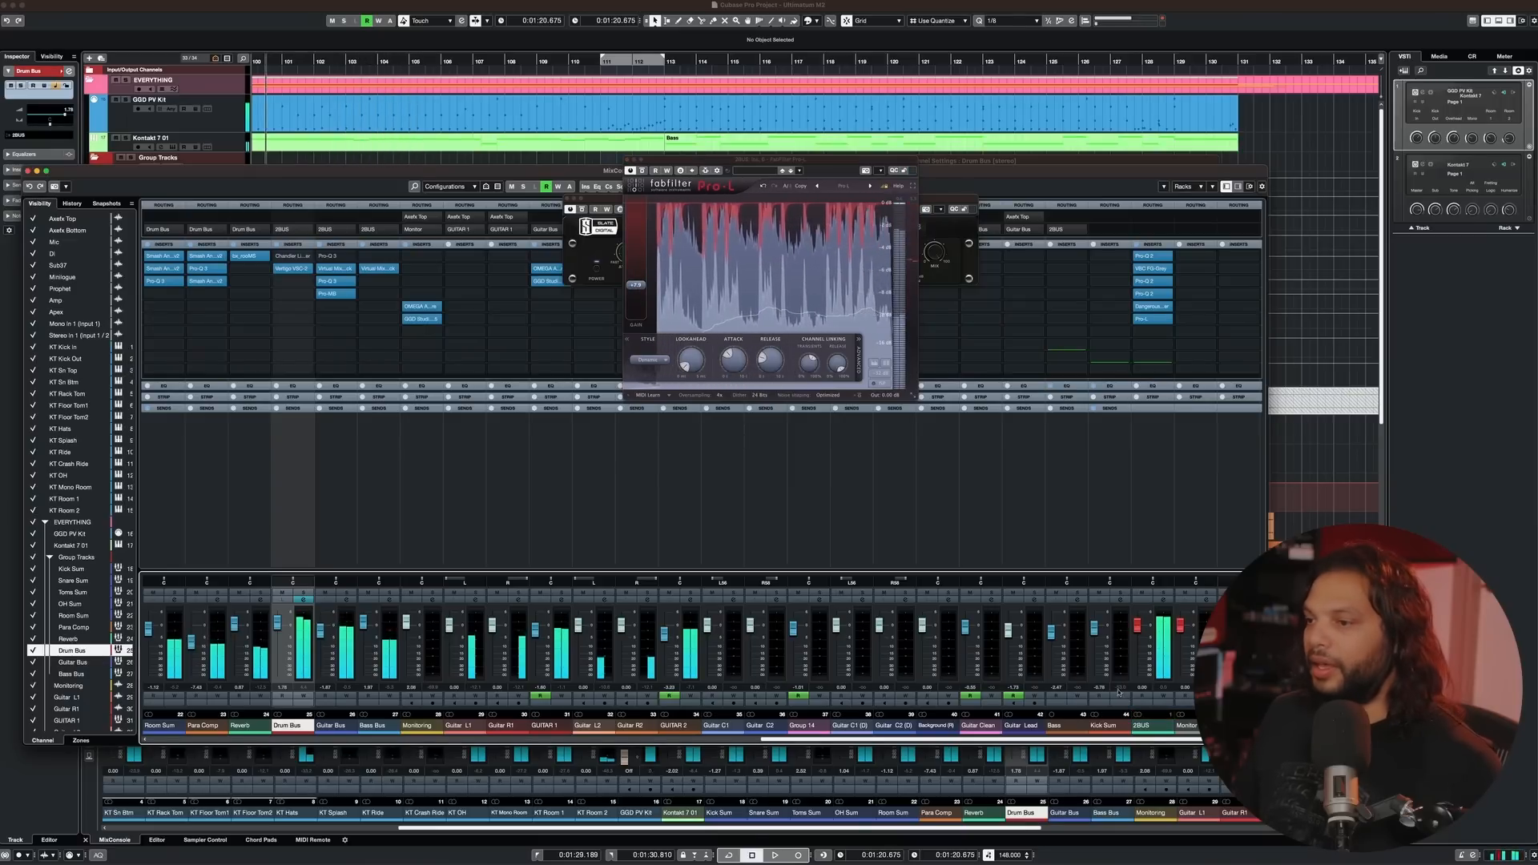
pyautogui.press('space')
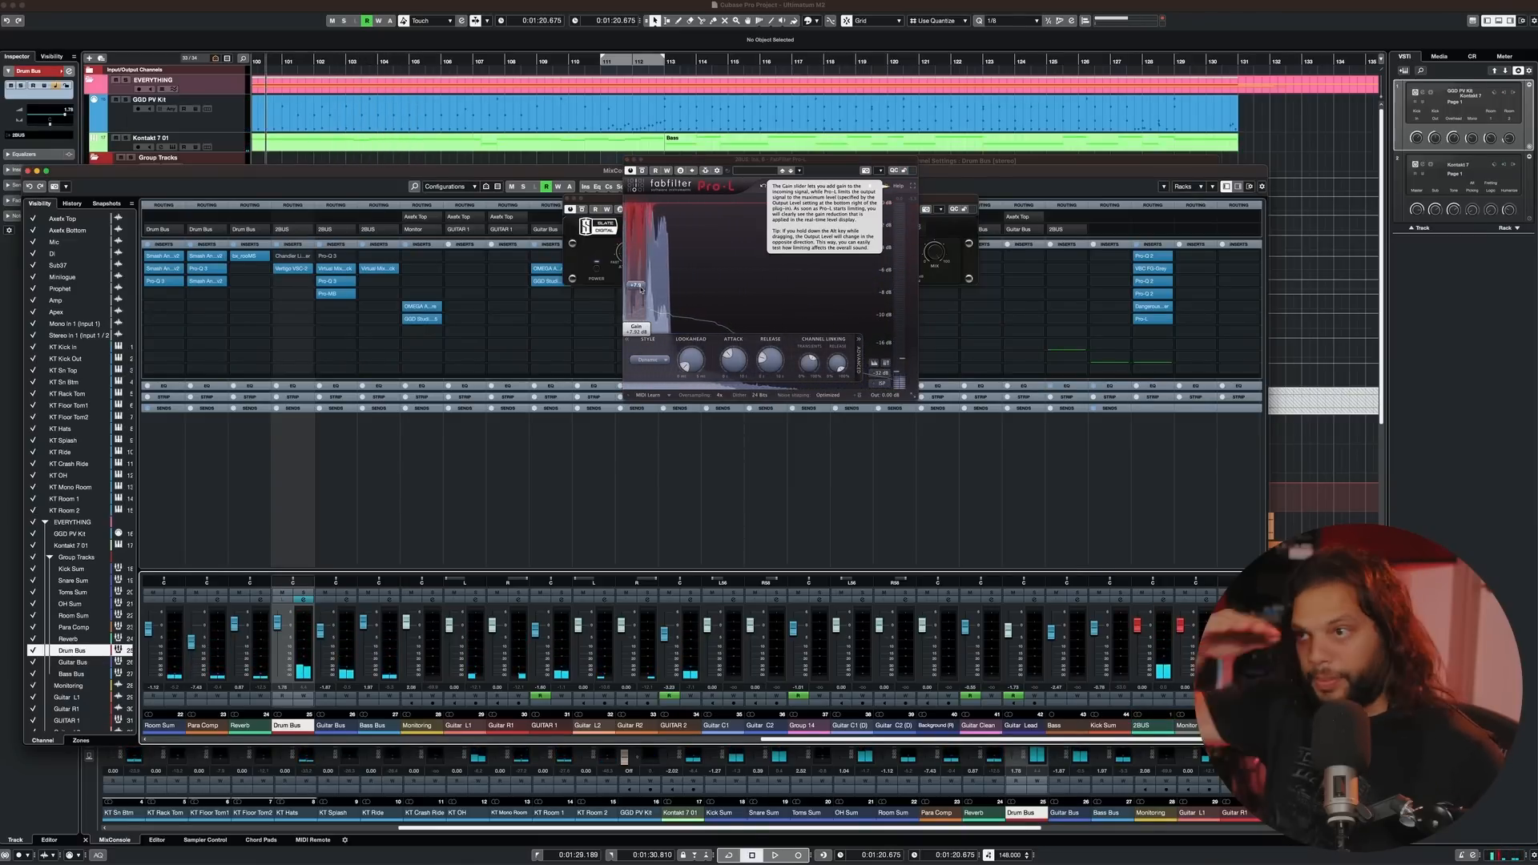
pyautogui.press('space')
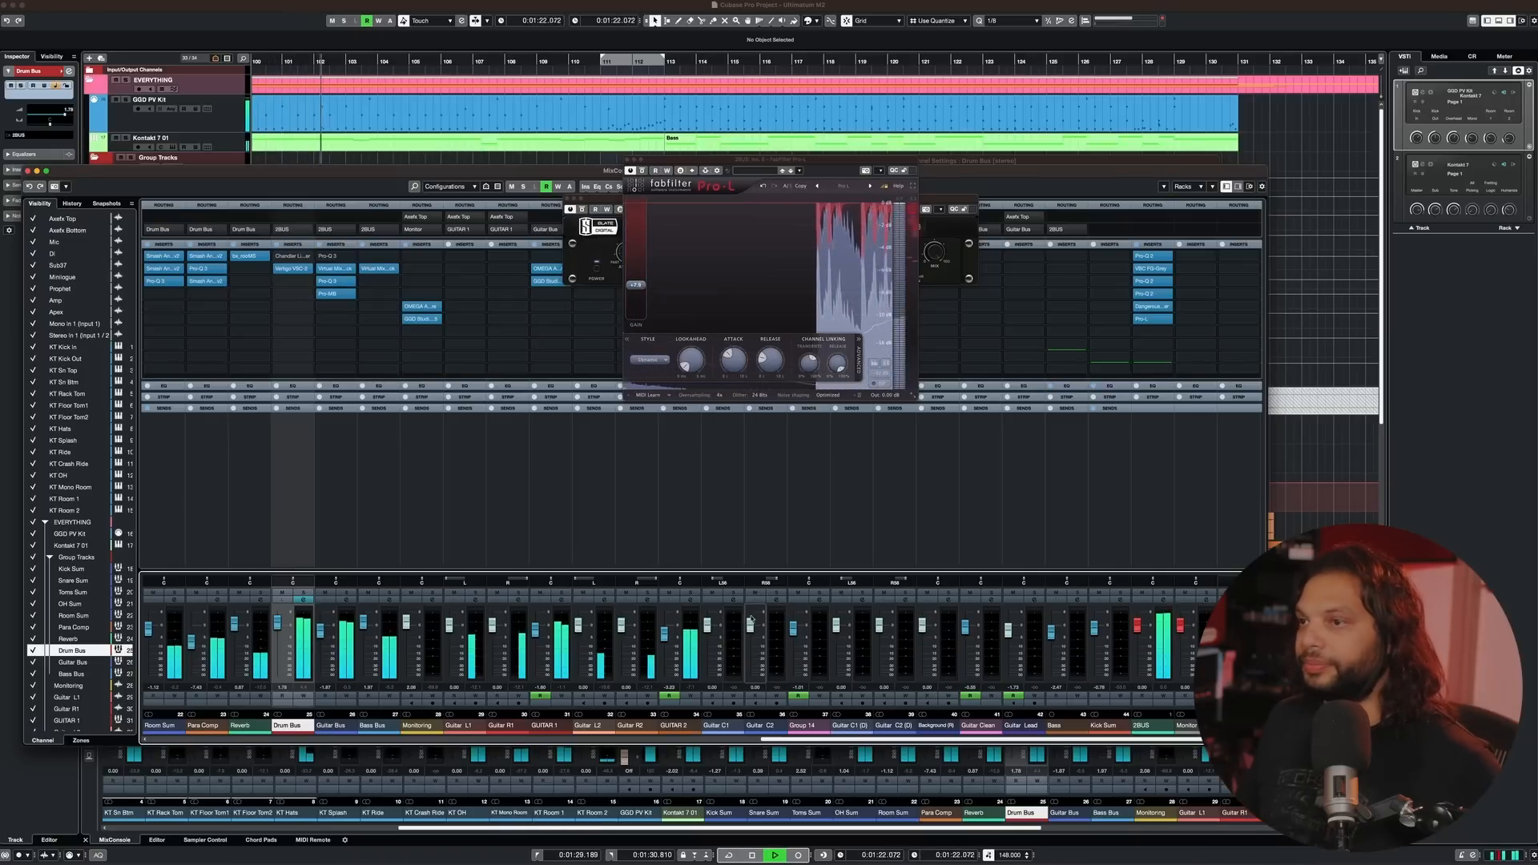
pyautogui.moveTo(658, 290); pyautogui.dragTo(638, 322)
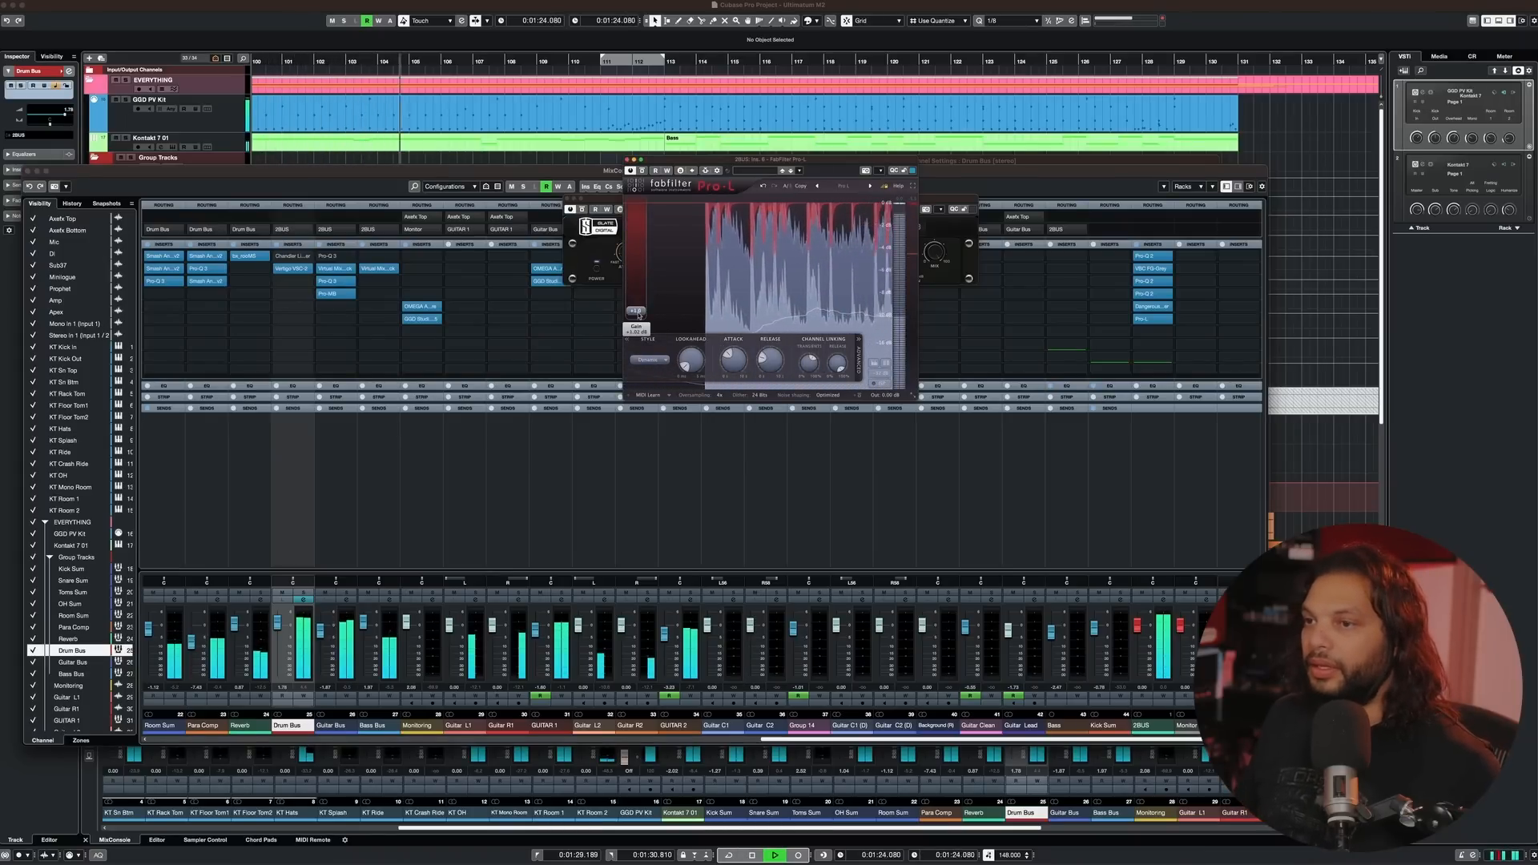
pyautogui.press('space')
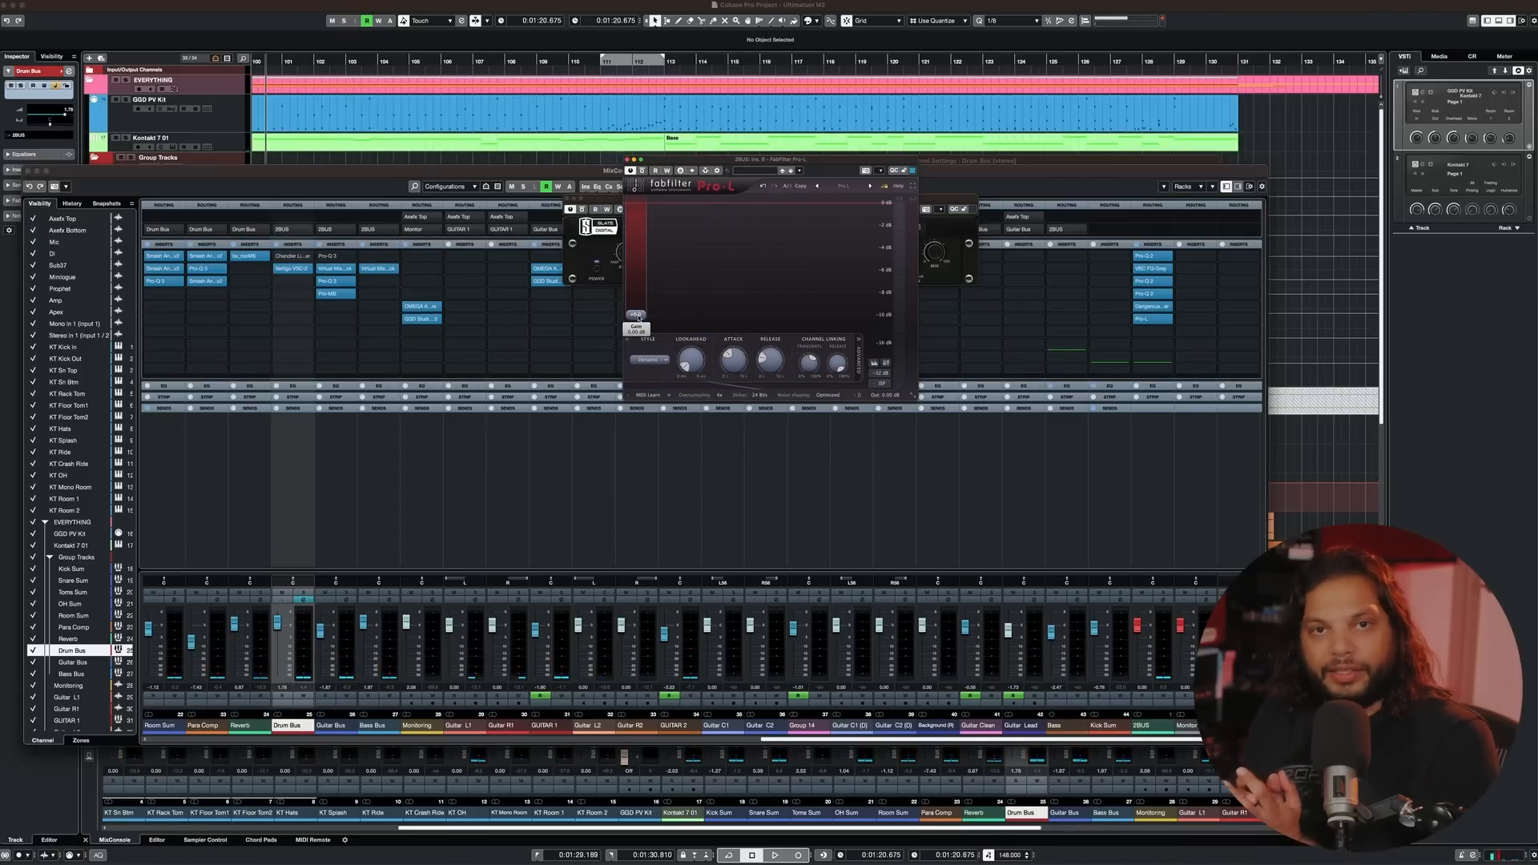
# - Raise the Pro-L limiter's gain on the 2BUS while auditioning the mix
pyautogui.press('space')
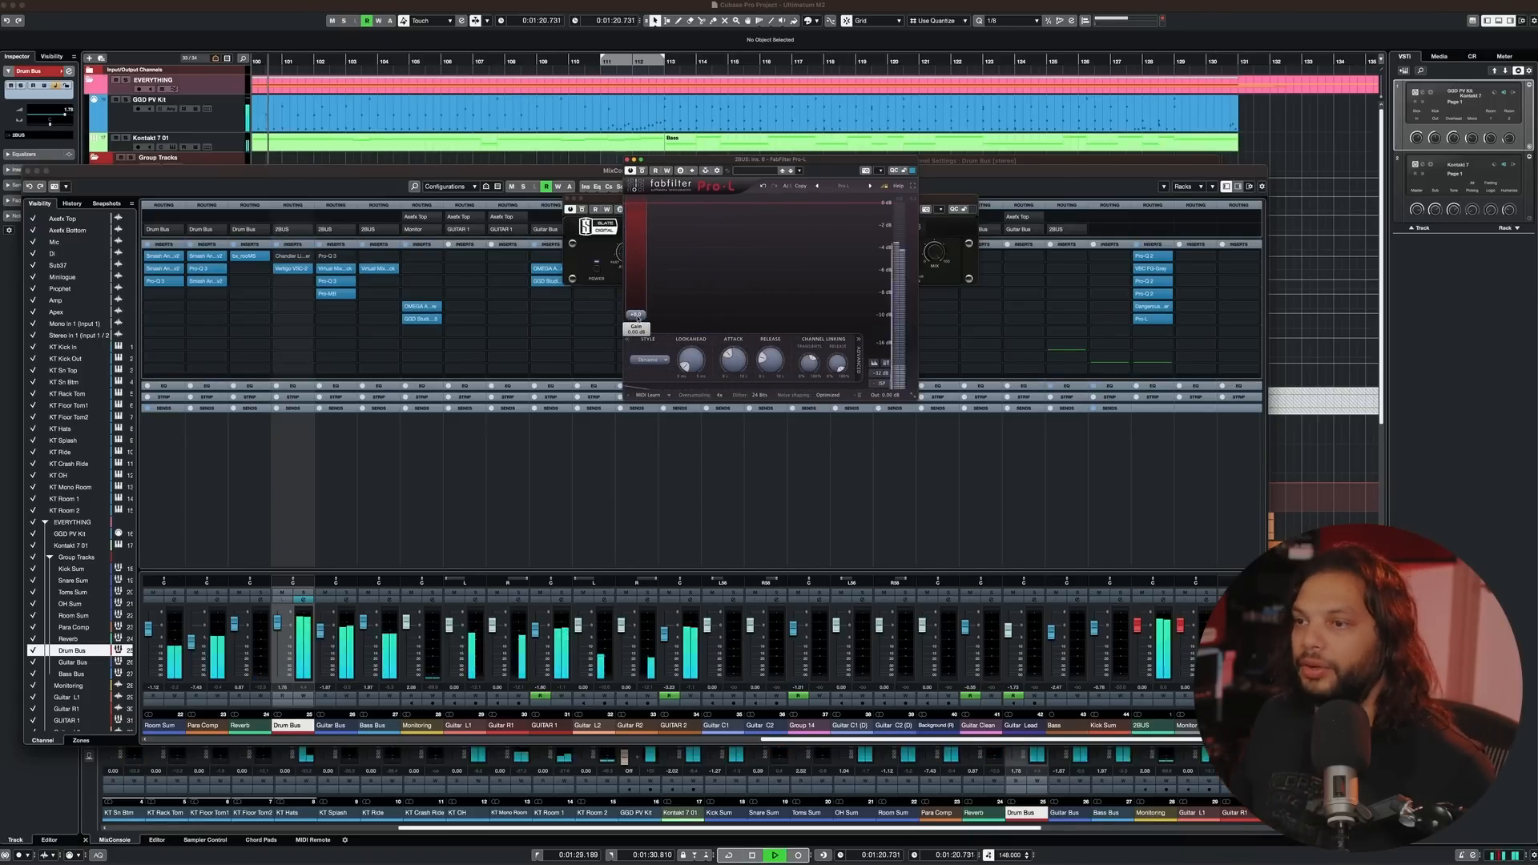
pyautogui.moveTo(638, 316); pyautogui.dragTo(642, 285)
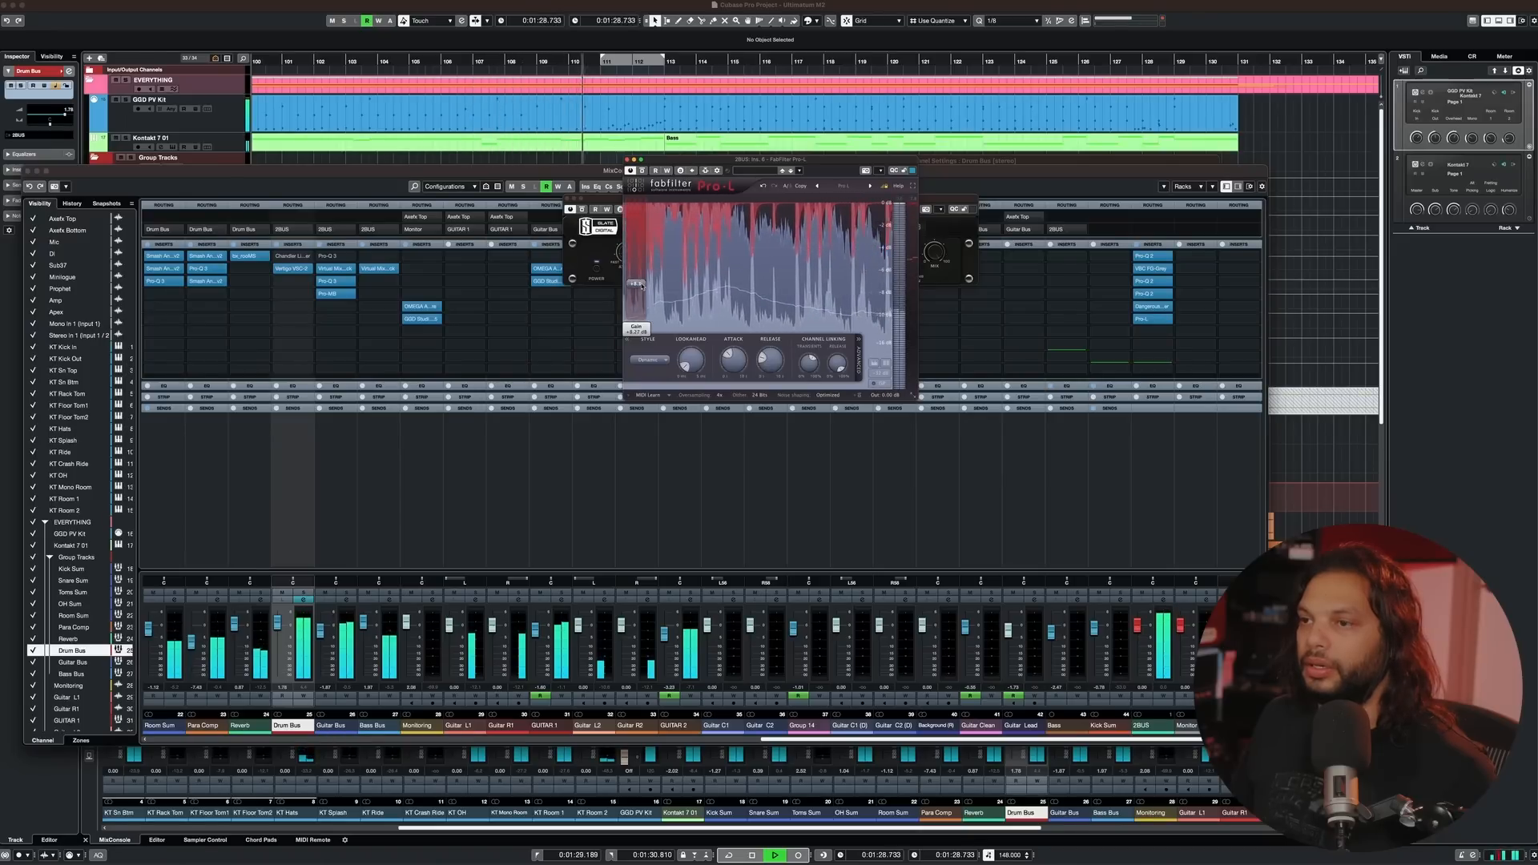
pyautogui.press('space')
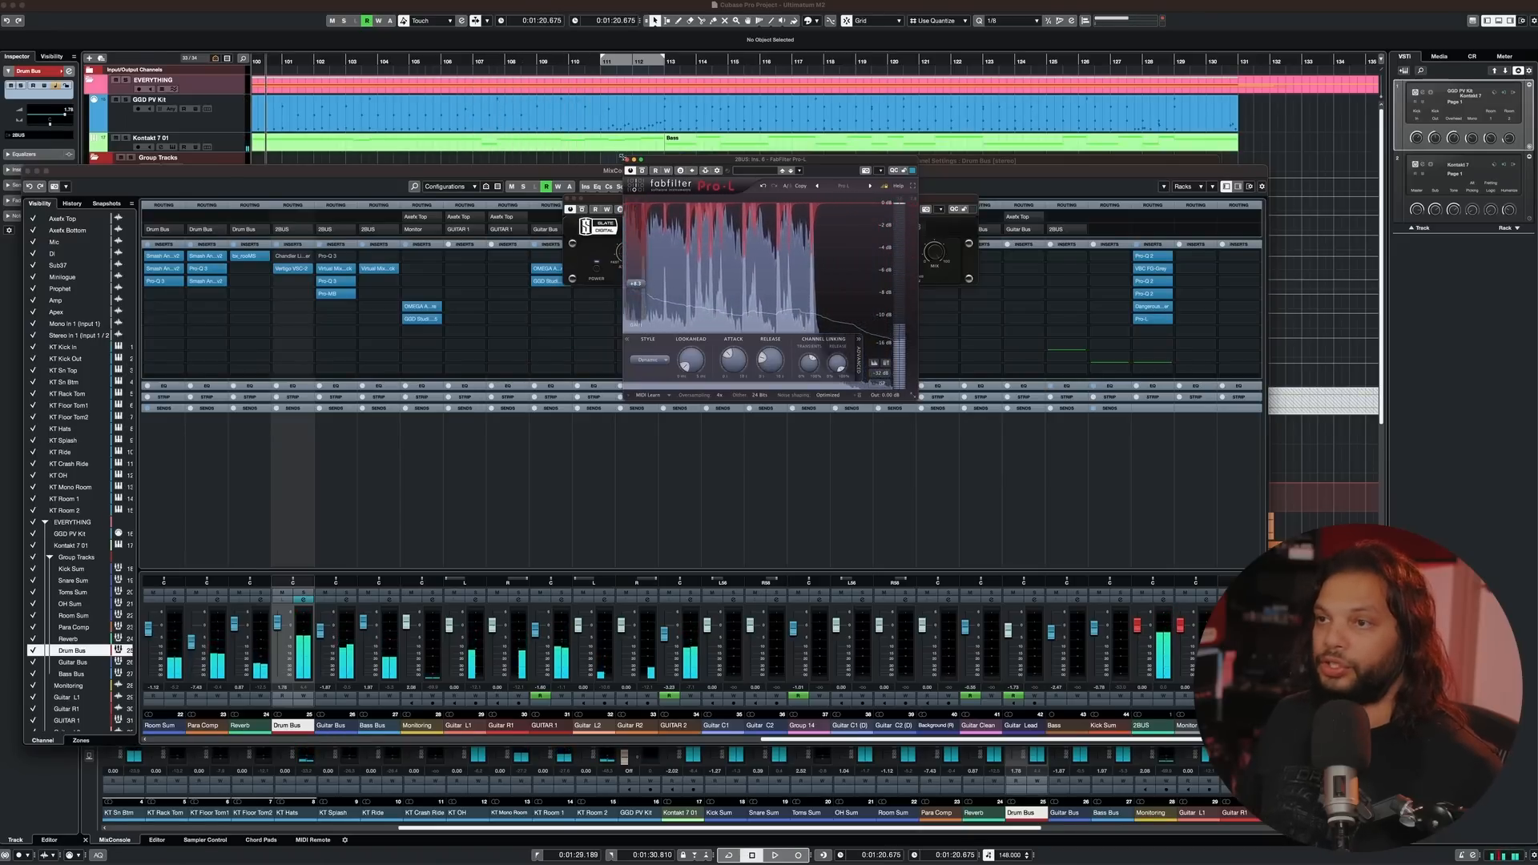
# - Hide the MixConsole, close the Pro-L limiter window and listen to the full mix in the project window
pyautogui.press('space')
pyautogui.press('F3')
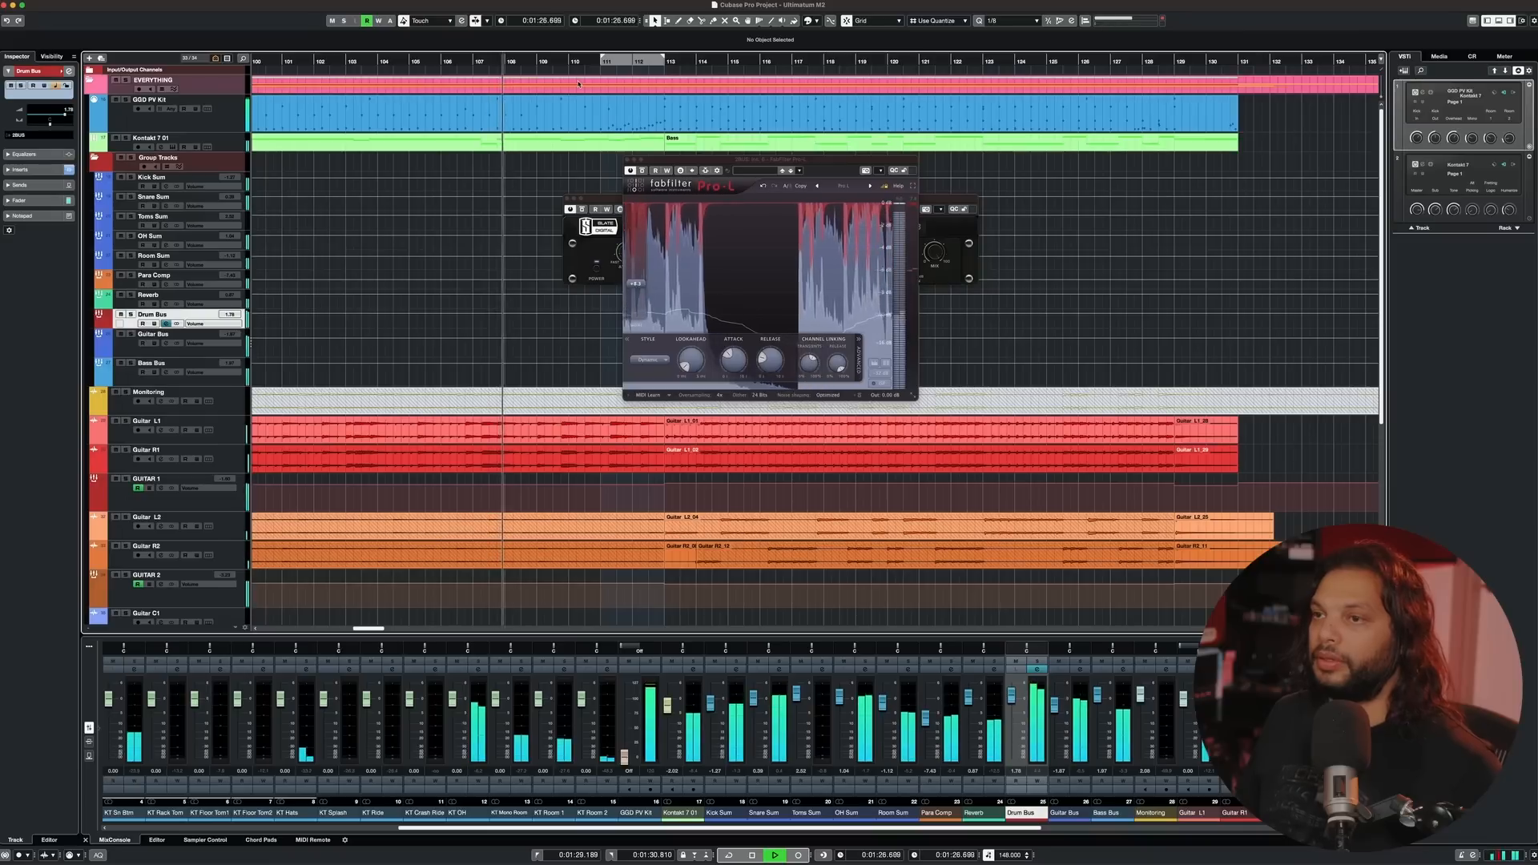
pyautogui.click(630, 159)
pyautogui.press('g')
pyautogui.press('g')
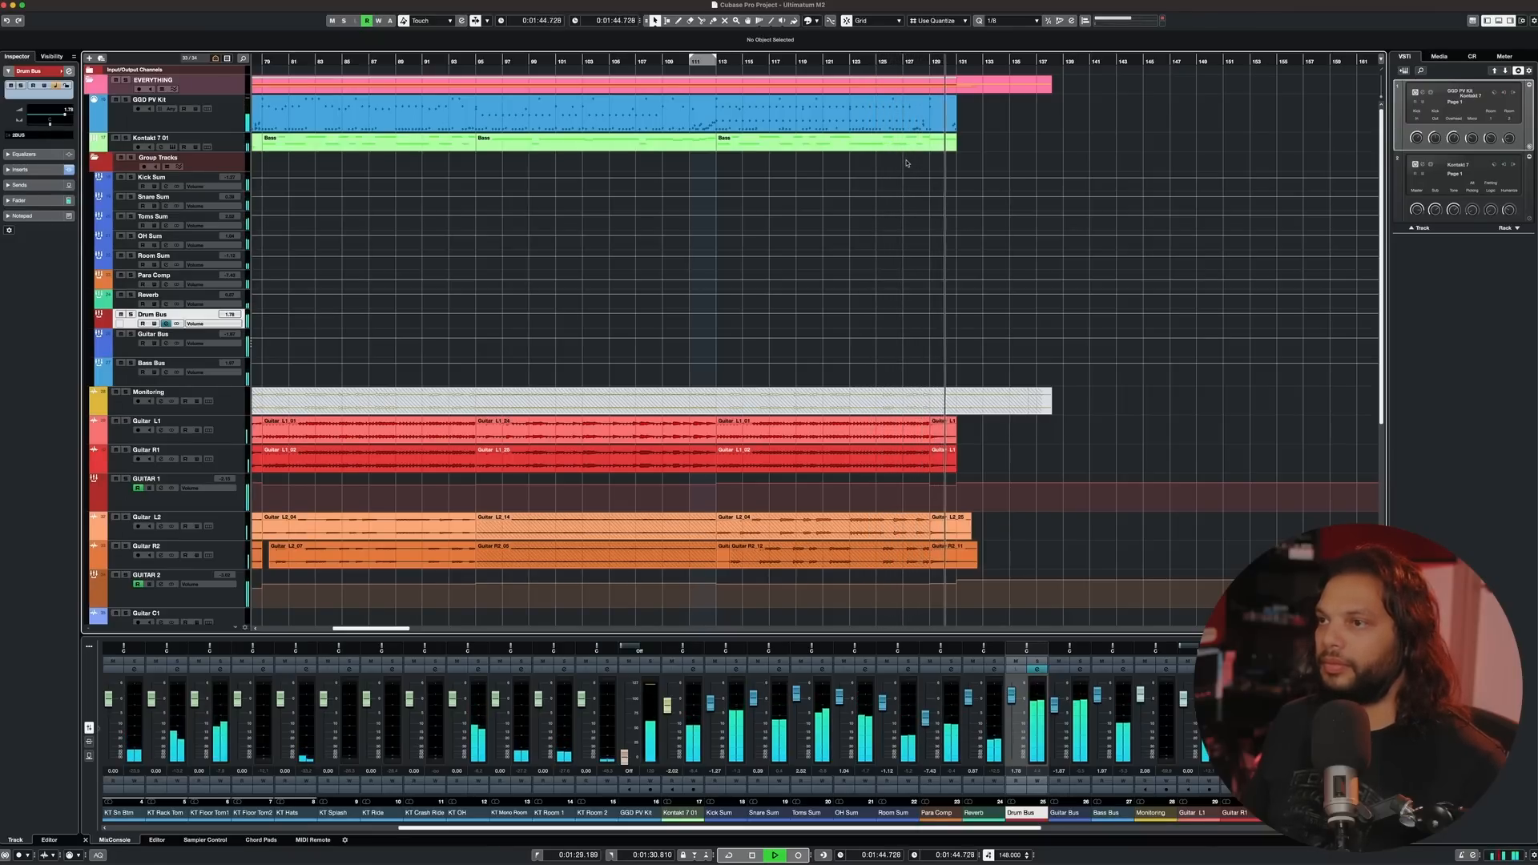
pyautogui.press('space')
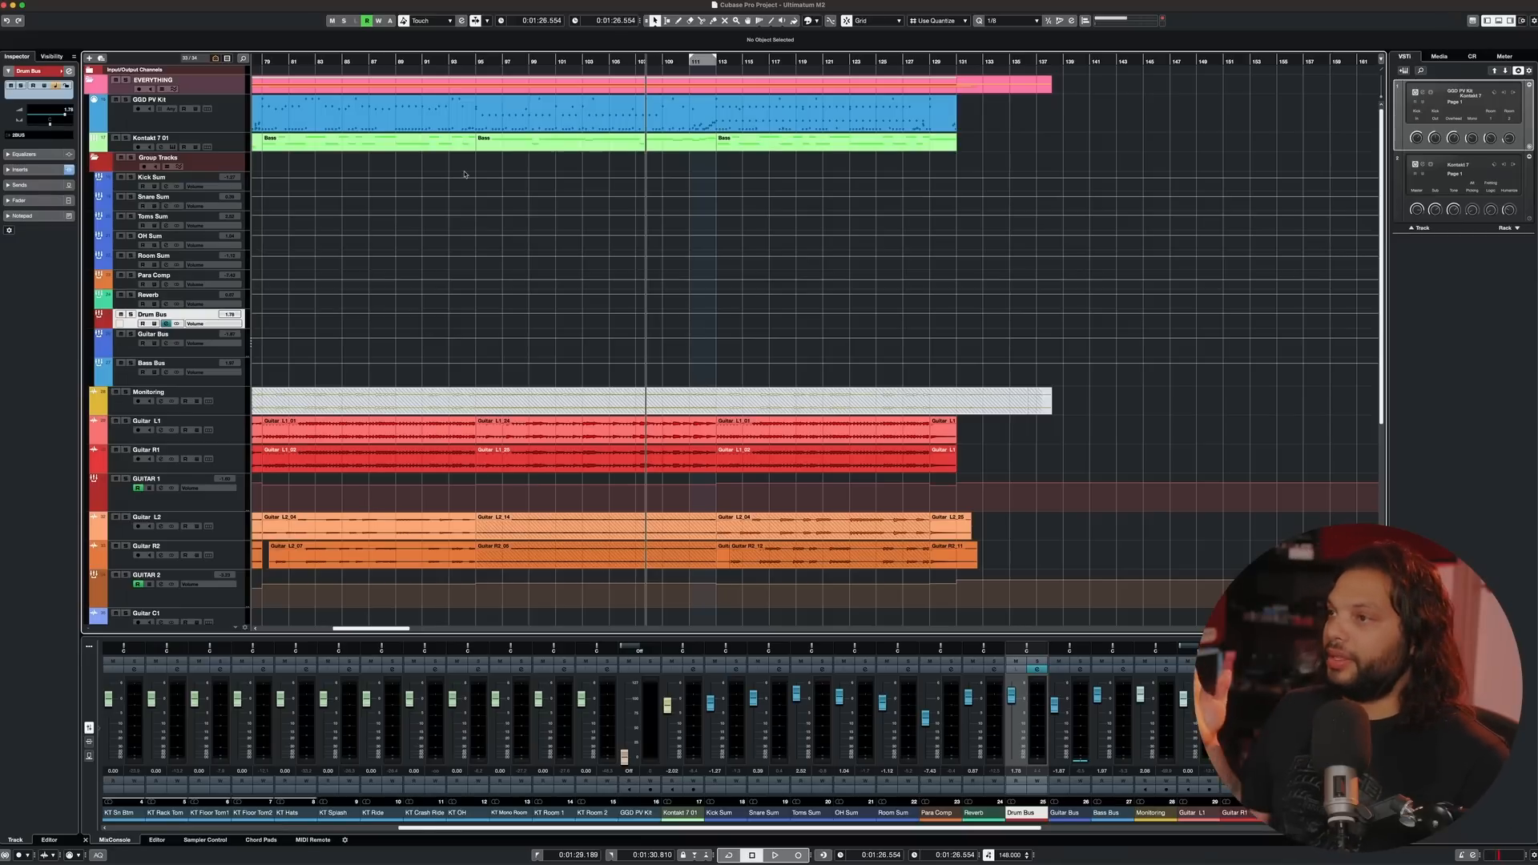
# - Open the GGD PV Kit instrument in Kontakt and examine its kick, toms and cymbals mixer pages
pyautogui.click(202, 122)
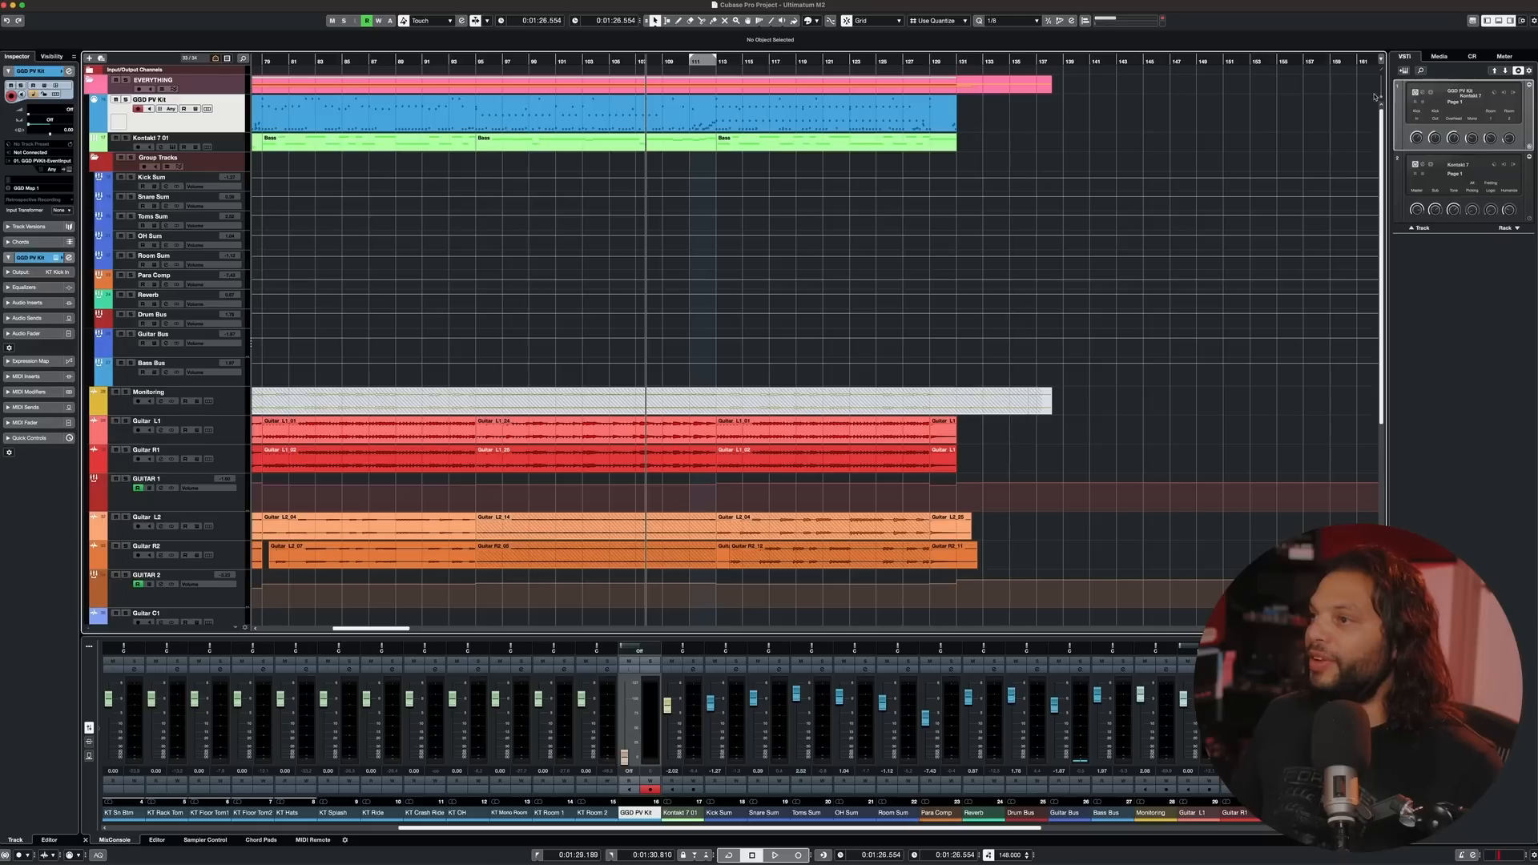
pyautogui.click(1424, 93)
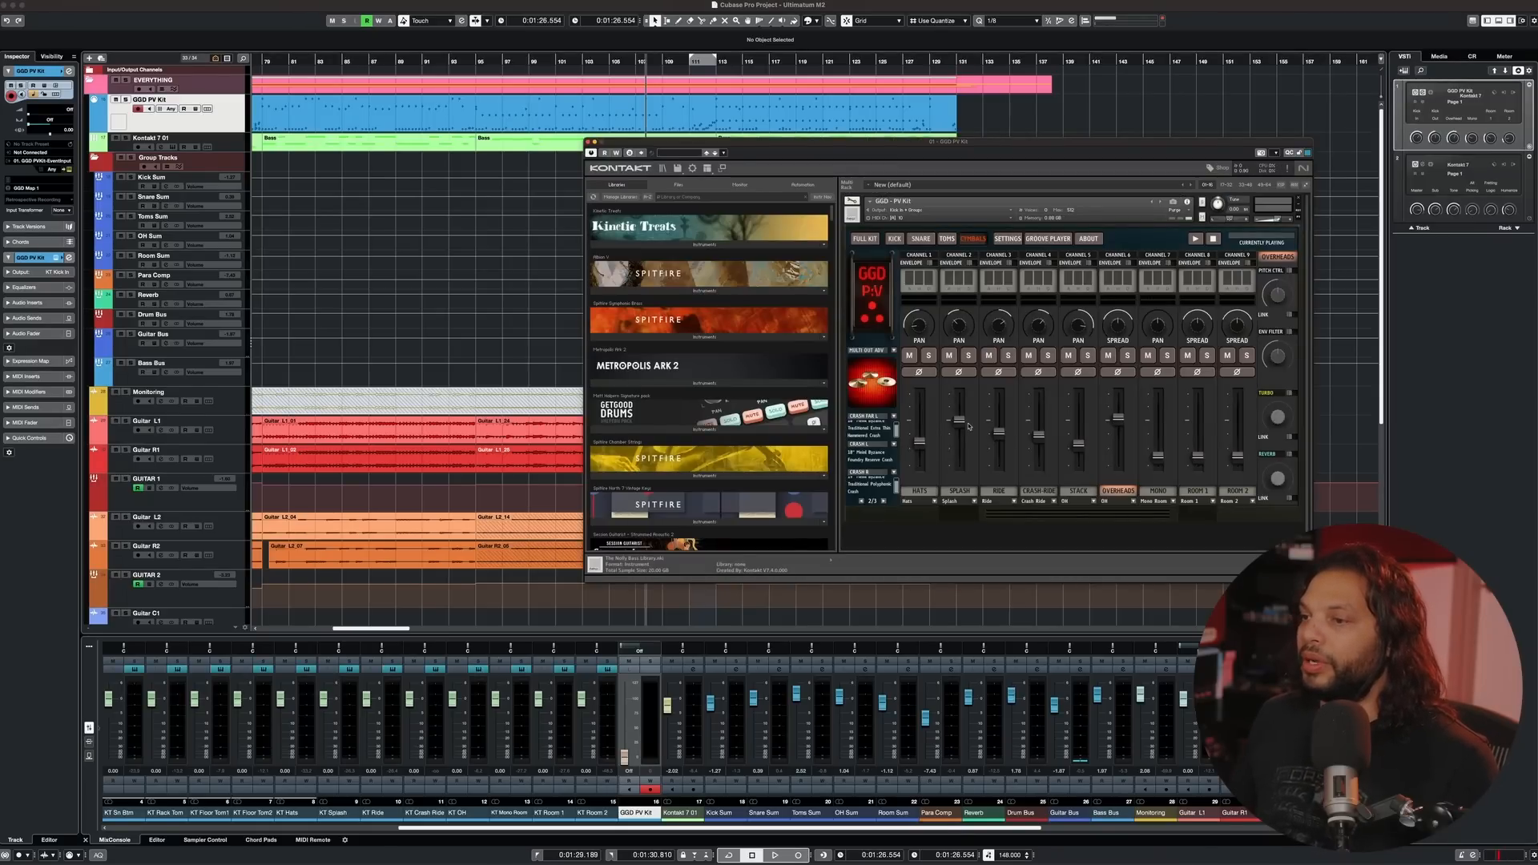
pyautogui.click(895, 238)
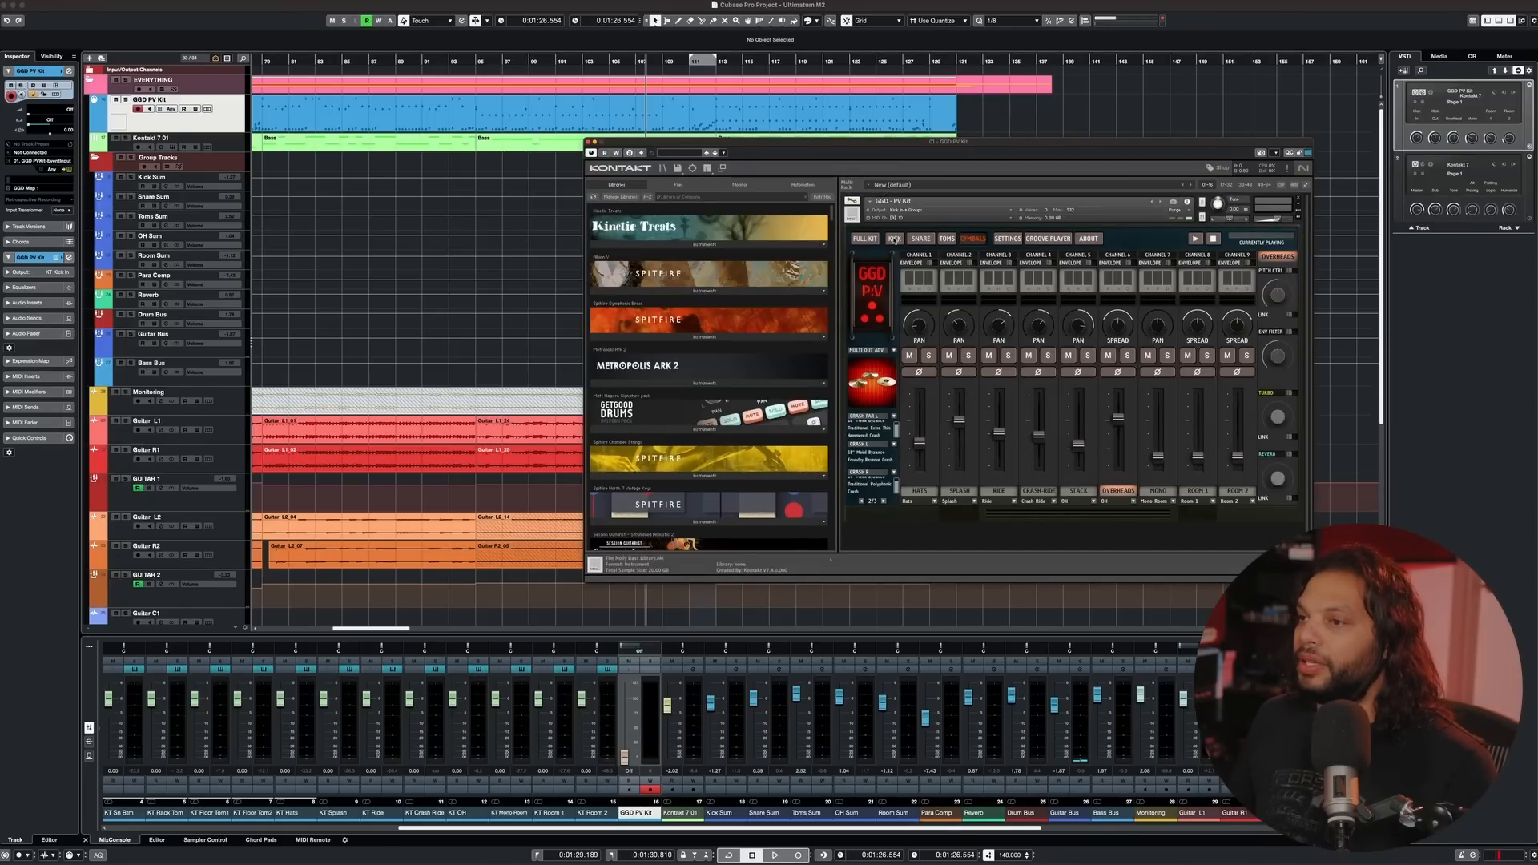
pyautogui.click(947, 238)
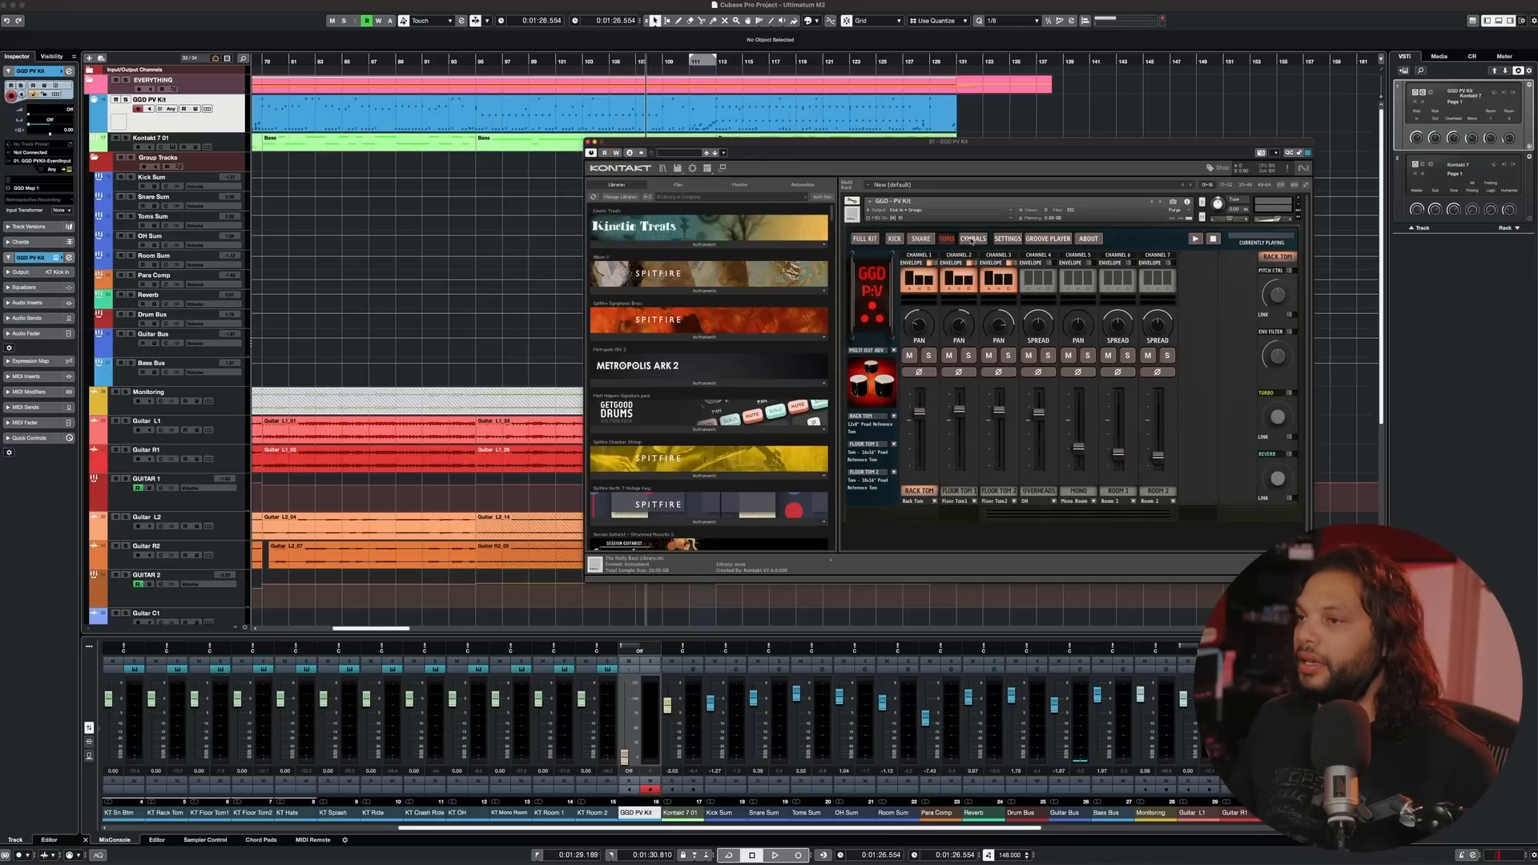
pyautogui.click(974, 239)
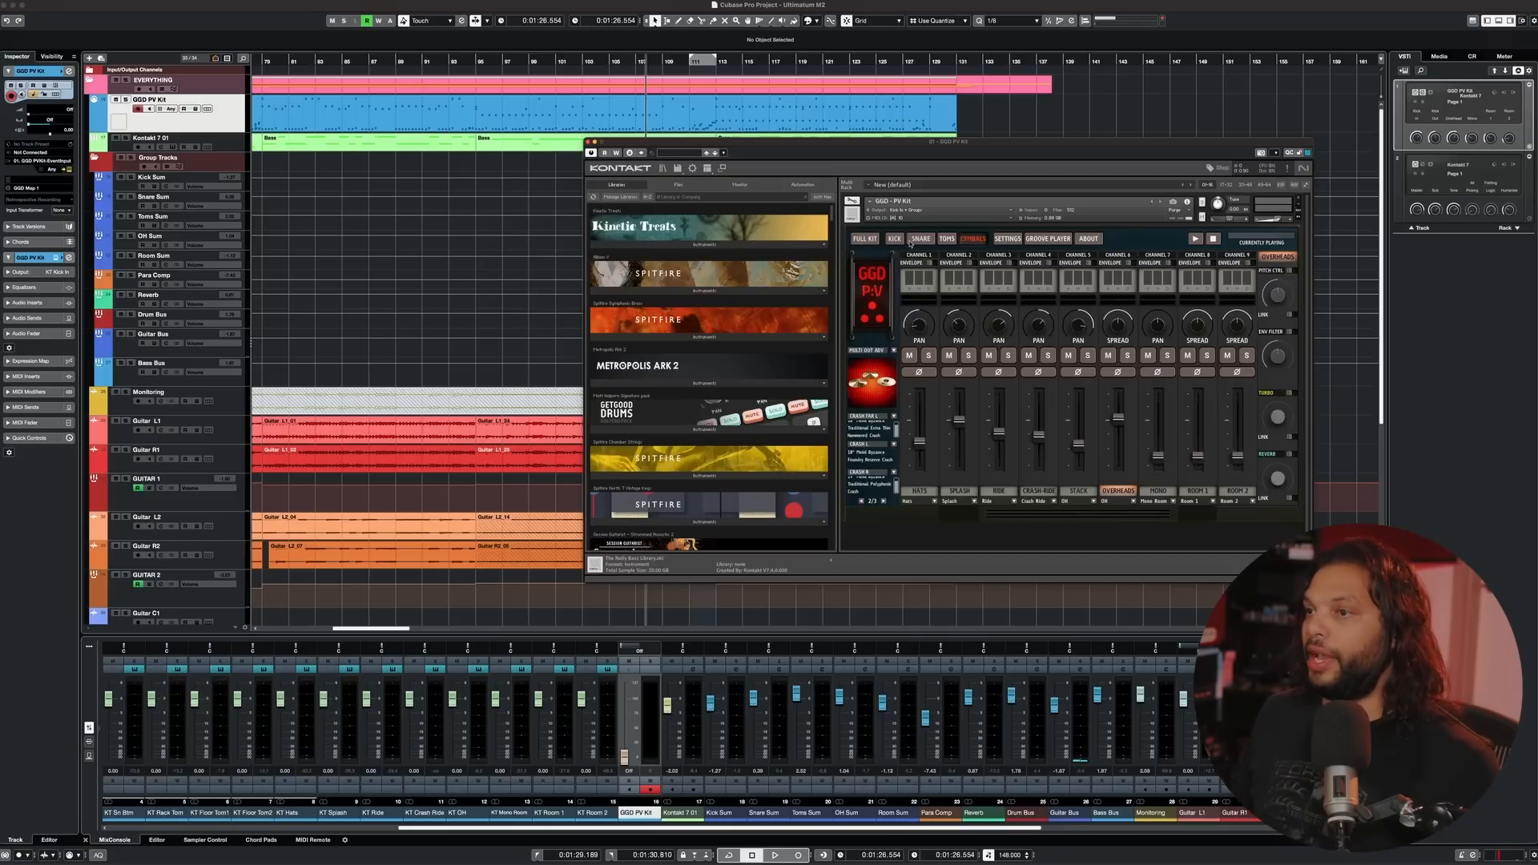
# - Review the GGD PV Kit's kick, snare and full kit pages, and close the Kontakt window
pyautogui.click(898, 239)
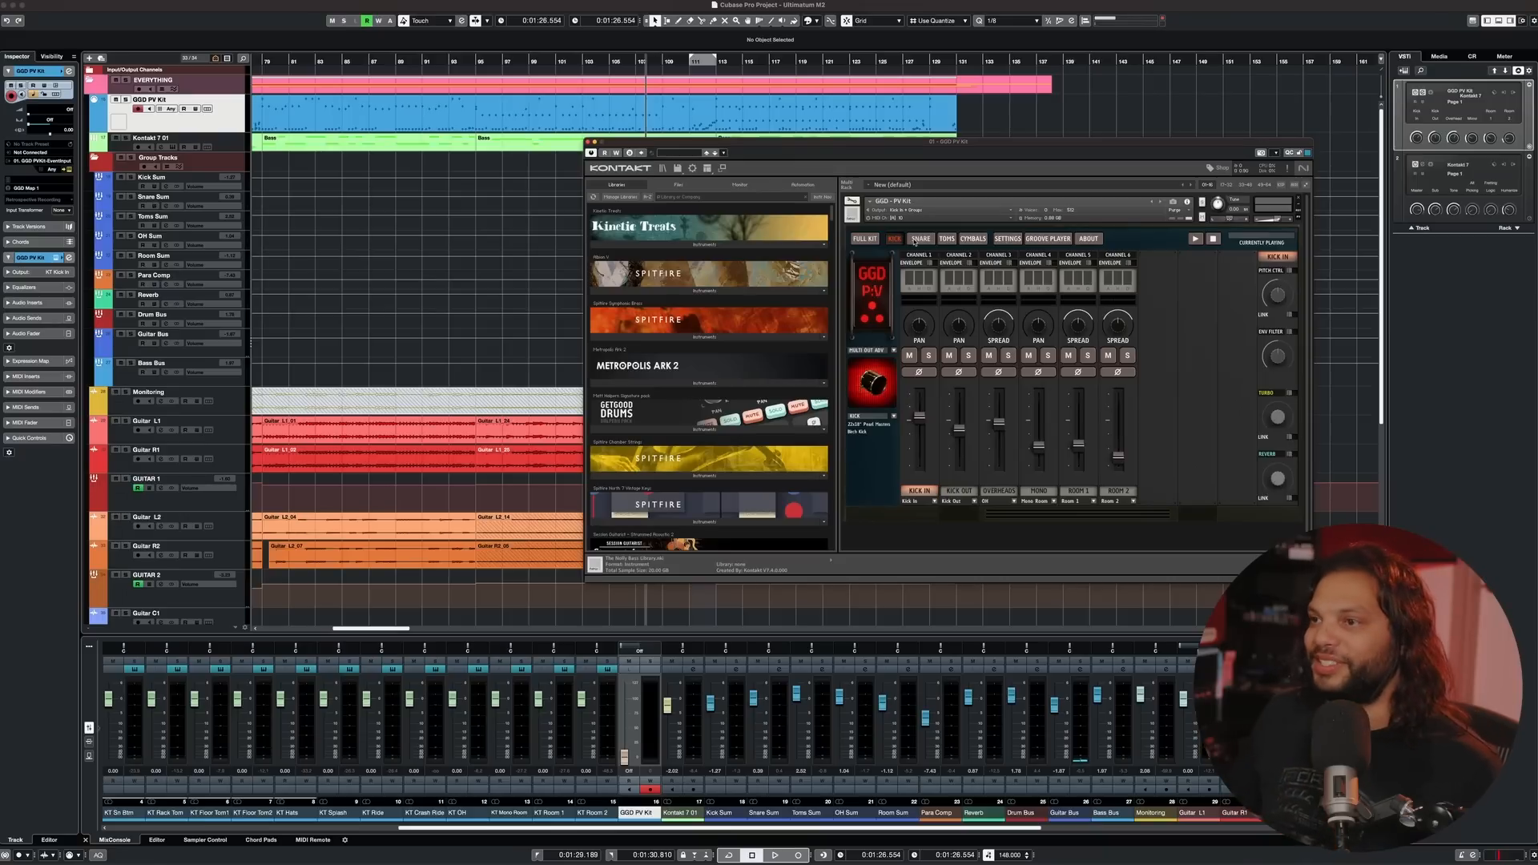
pyautogui.click(922, 240)
pyautogui.click(895, 239)
pyautogui.click(877, 240)
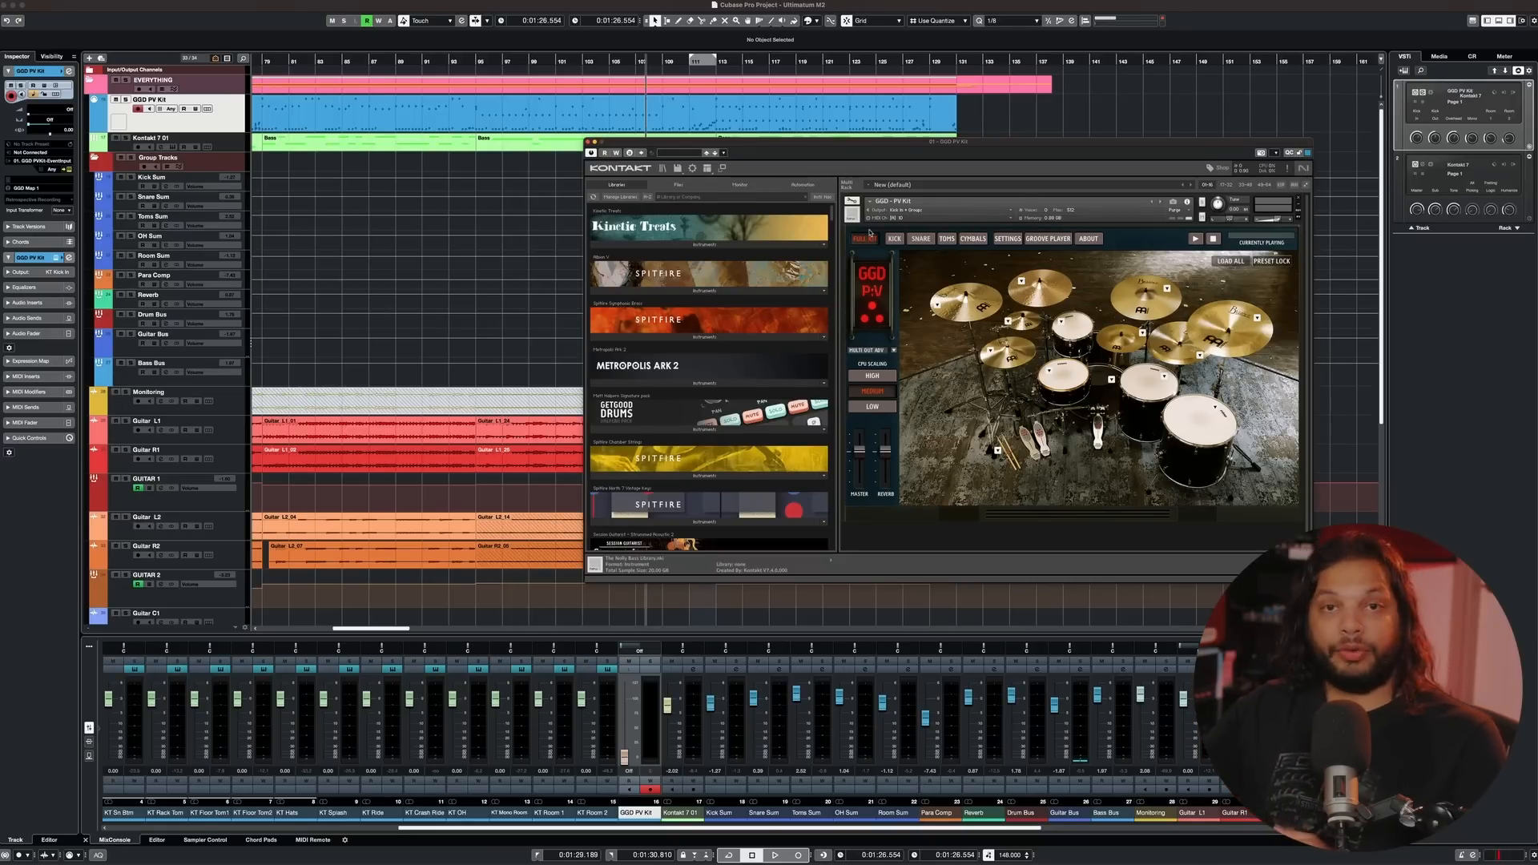
pyautogui.click(920, 241)
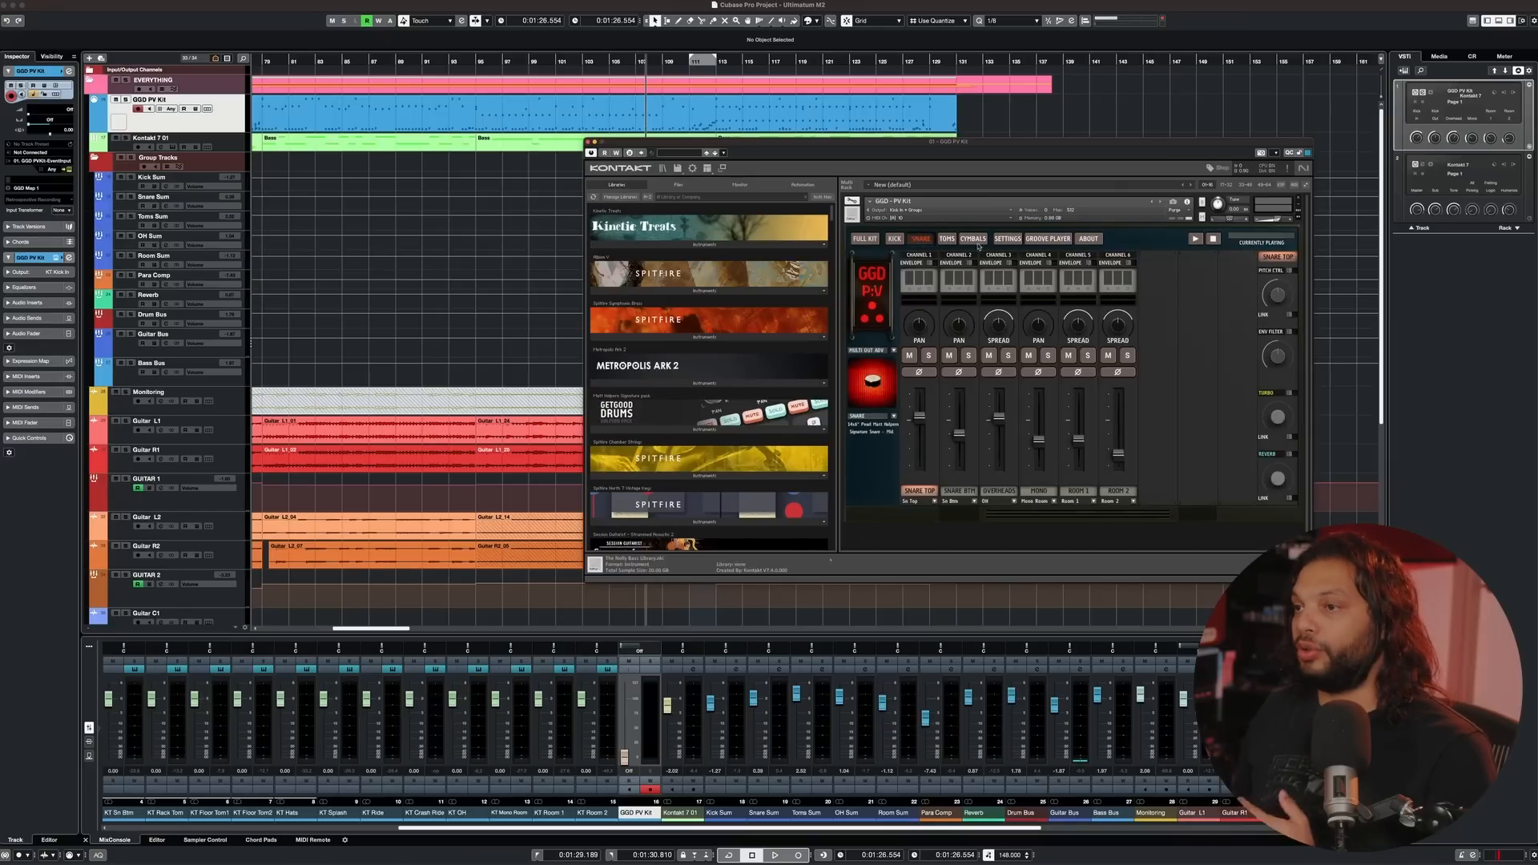
pyautogui.click(895, 239)
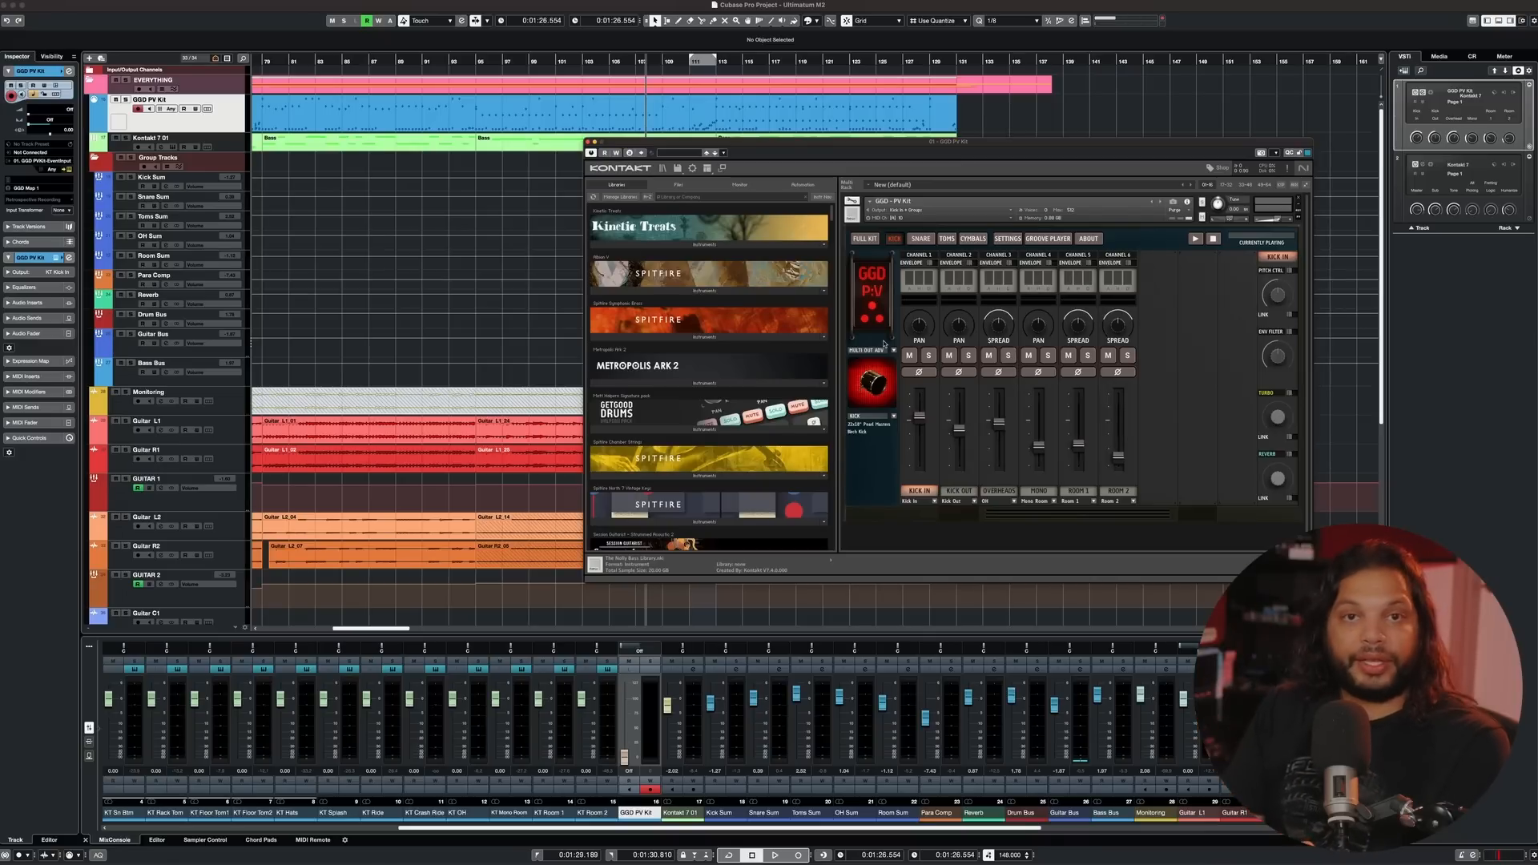
pyautogui.click(233, 123)
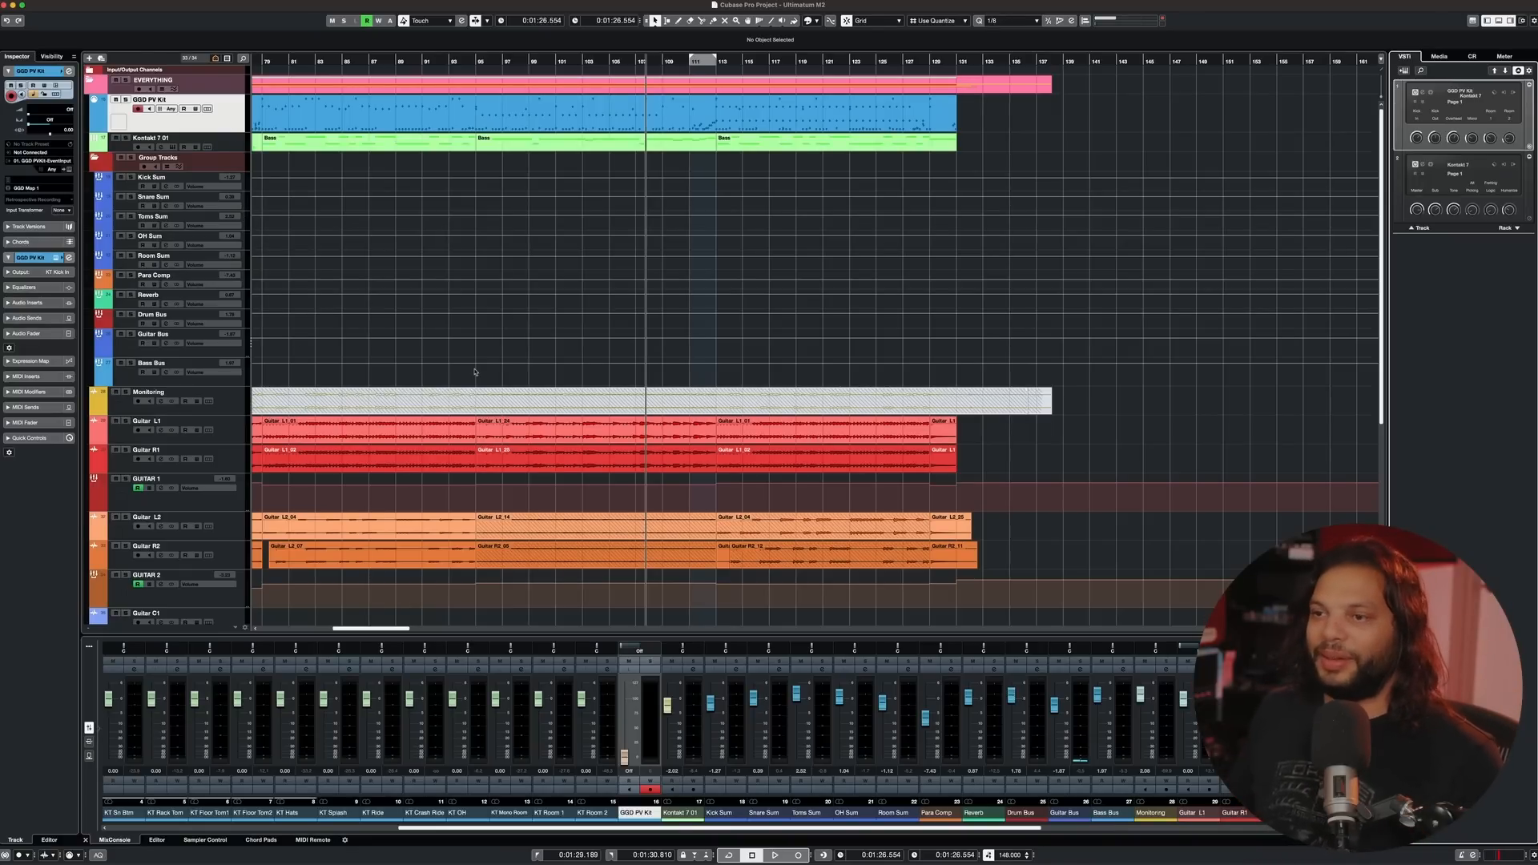
# - Move the playback position to the start of the Guitar L1 clips and view the Guitar L1 and GUITAR 1 channel settings
pyautogui.hscroll(-10, 476, 372)
pyautogui.hscroll(1, 436, 371)
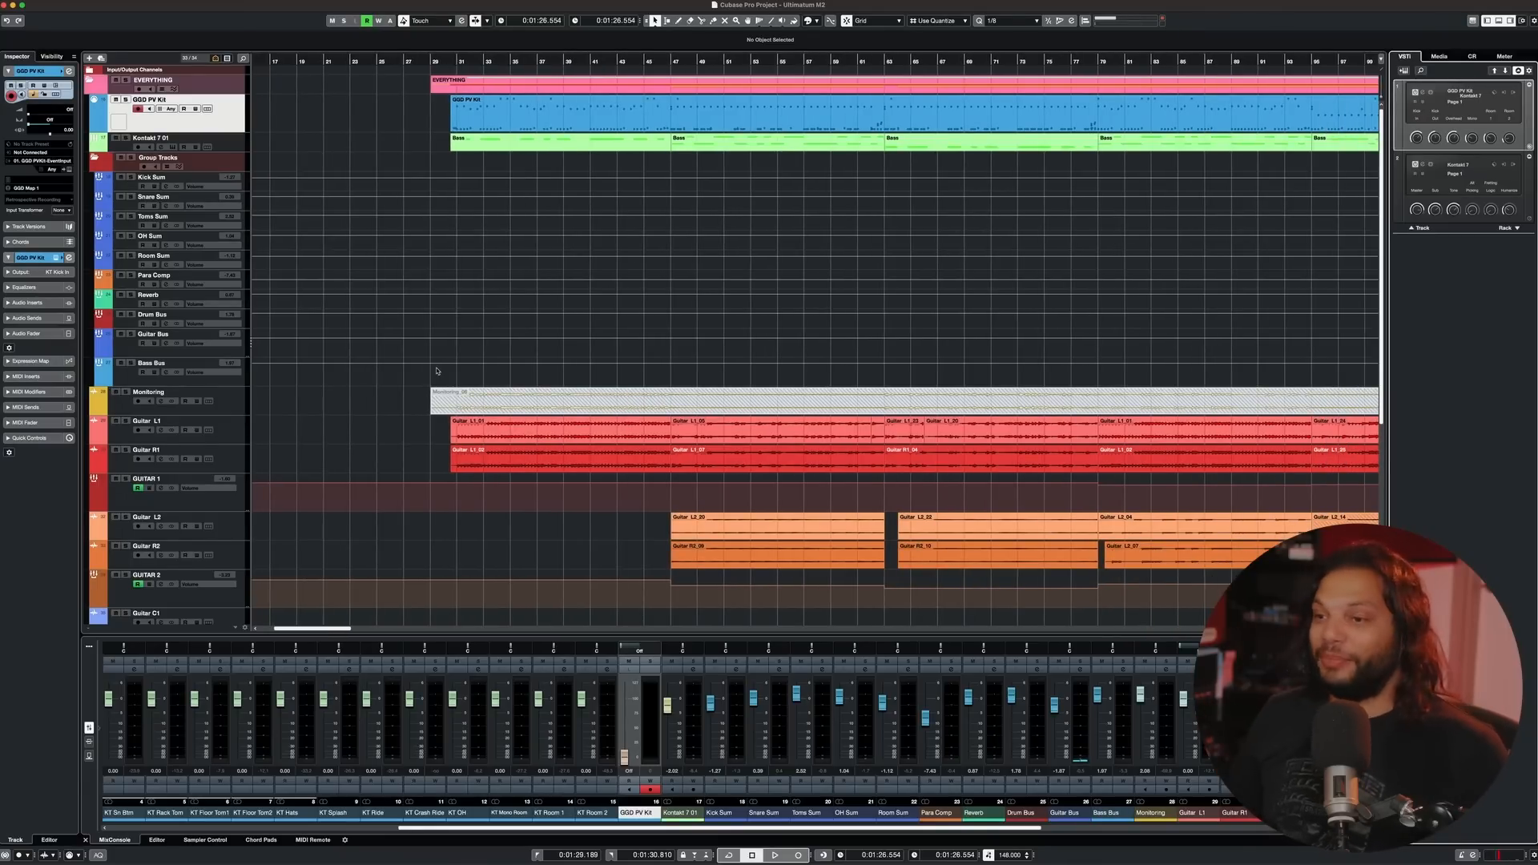
pyautogui.click(451, 62)
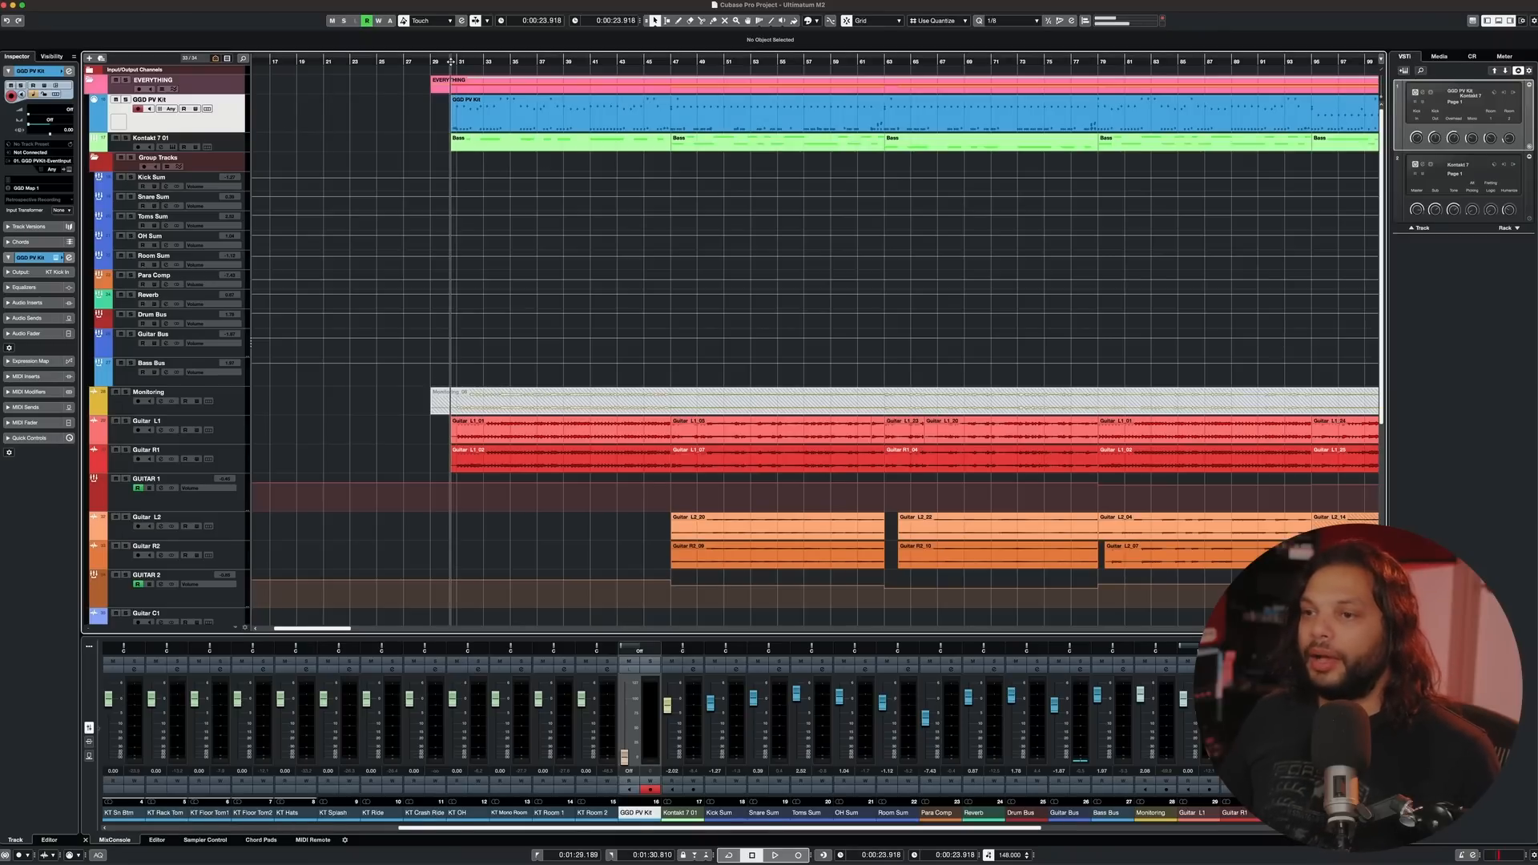
pyautogui.click(161, 431)
pyautogui.click(162, 431)
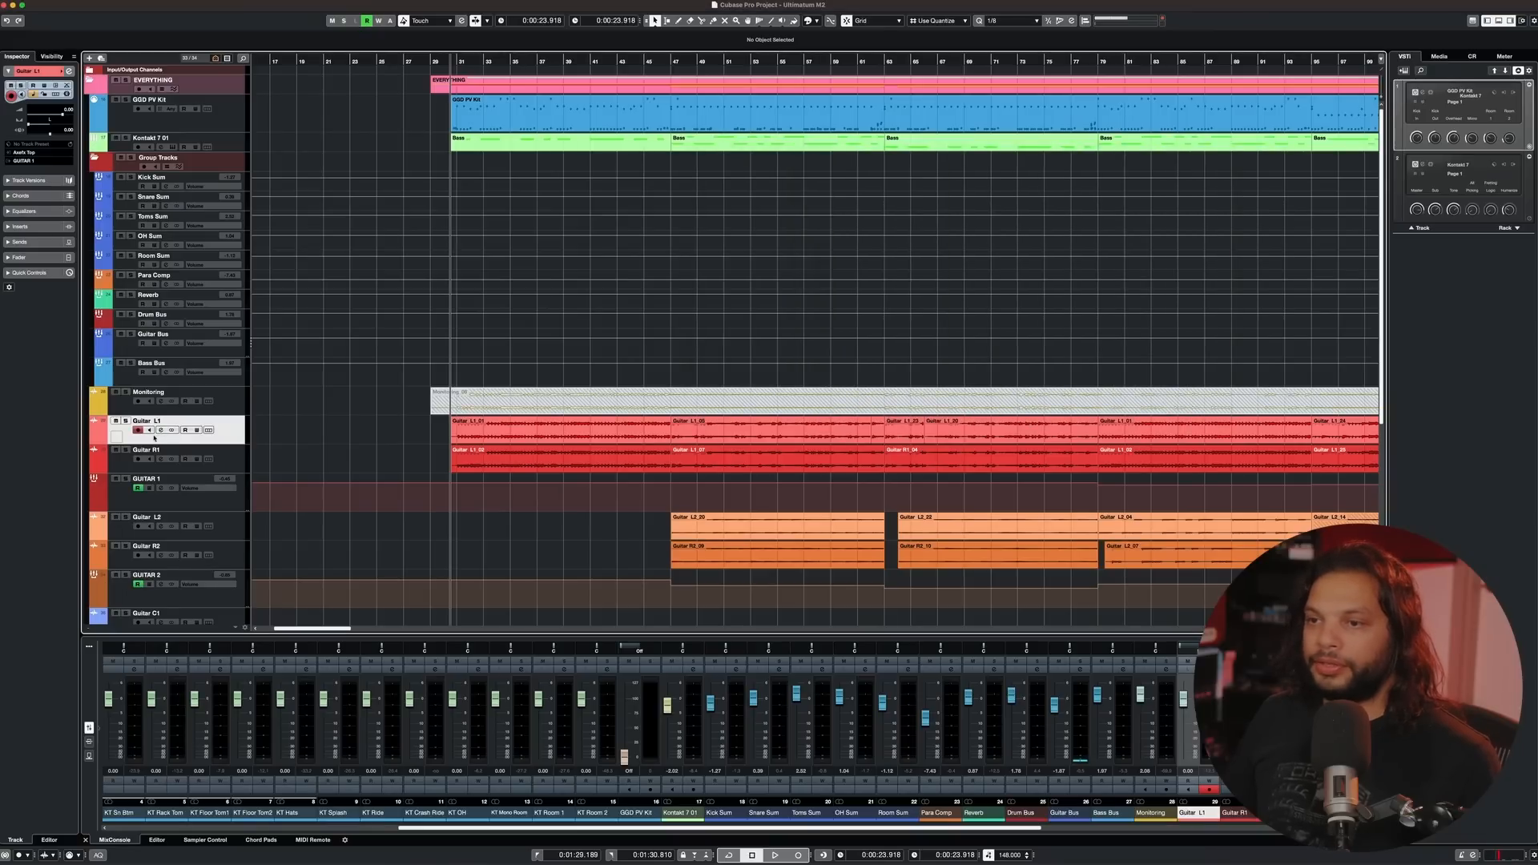
pyautogui.click(161, 488)
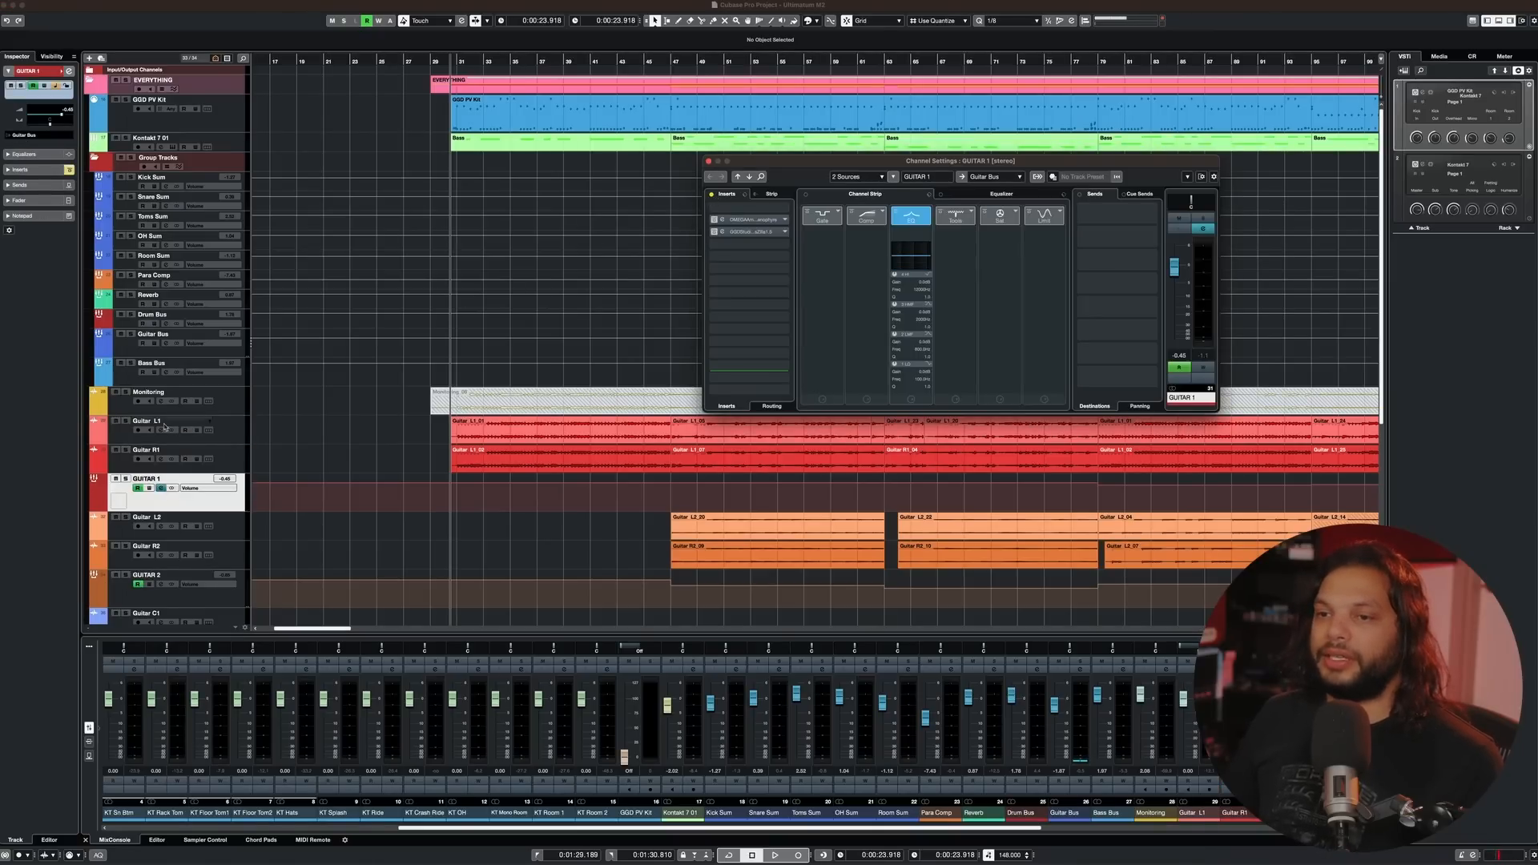
# - Solo the Guitar L1 and Guitar R1 tracks and audition the guitars
pyautogui.click(126, 422)
pyautogui.click(128, 450)
pyautogui.press('space')
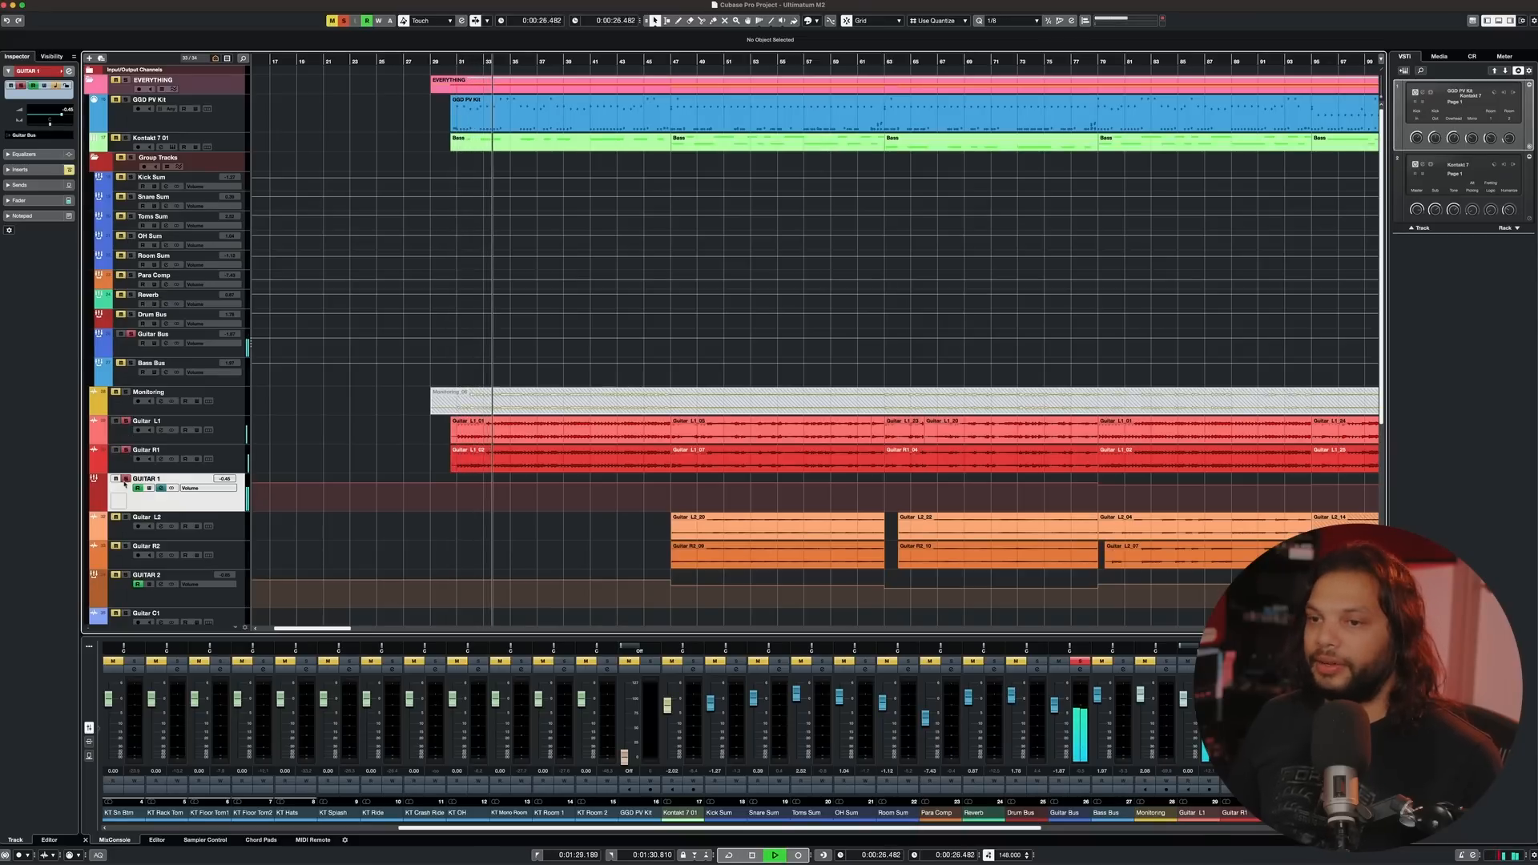
pyautogui.press('space')
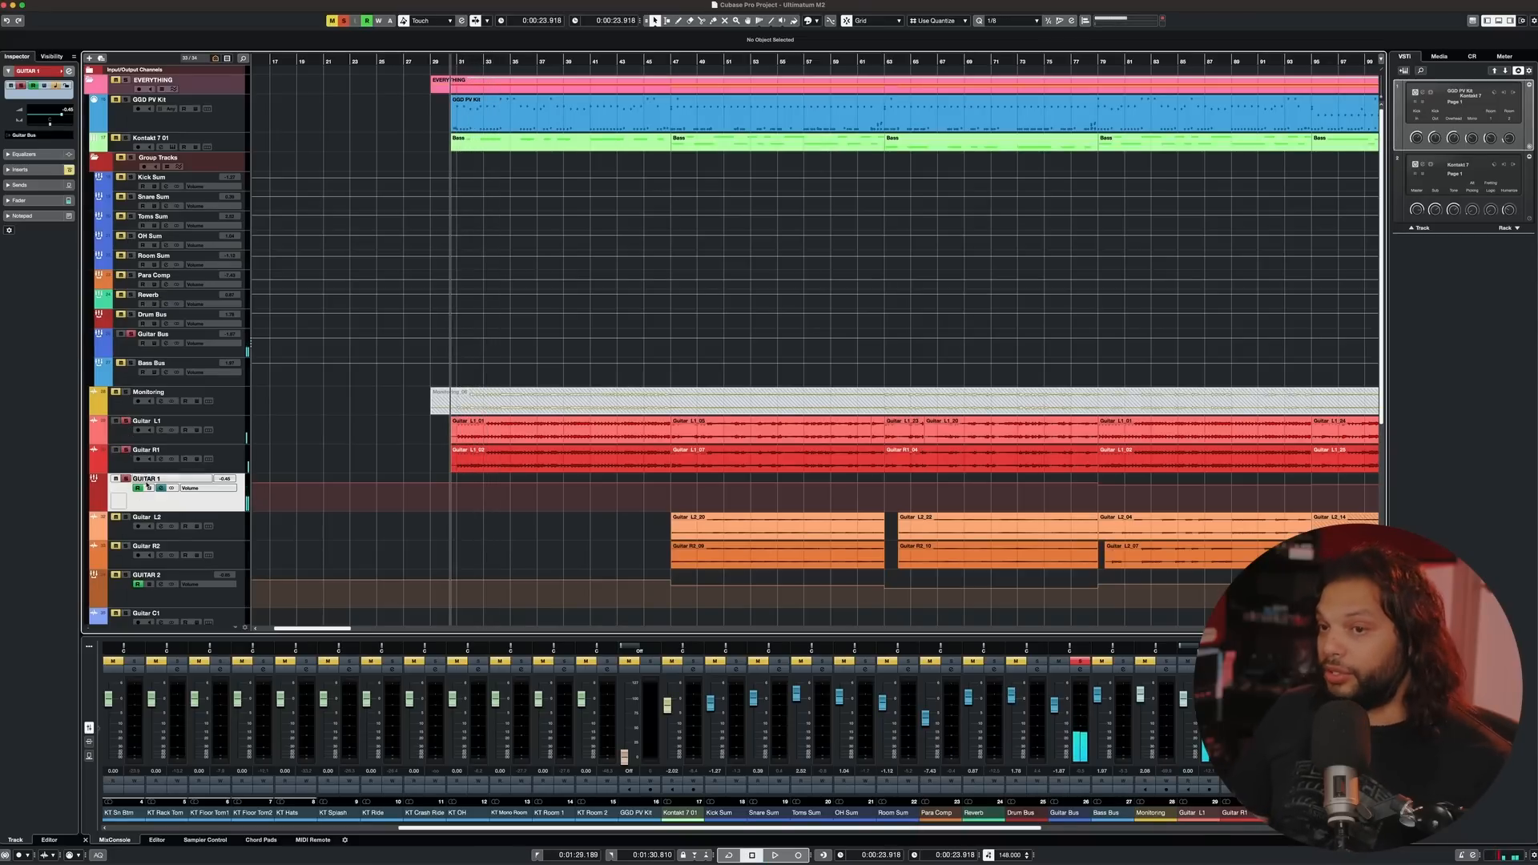
# - Enable the OMEGA Ampworks Granophyre amp insert on the GUITAR 1 group, audition the guitars through it and close its window
pyautogui.click(161, 430)
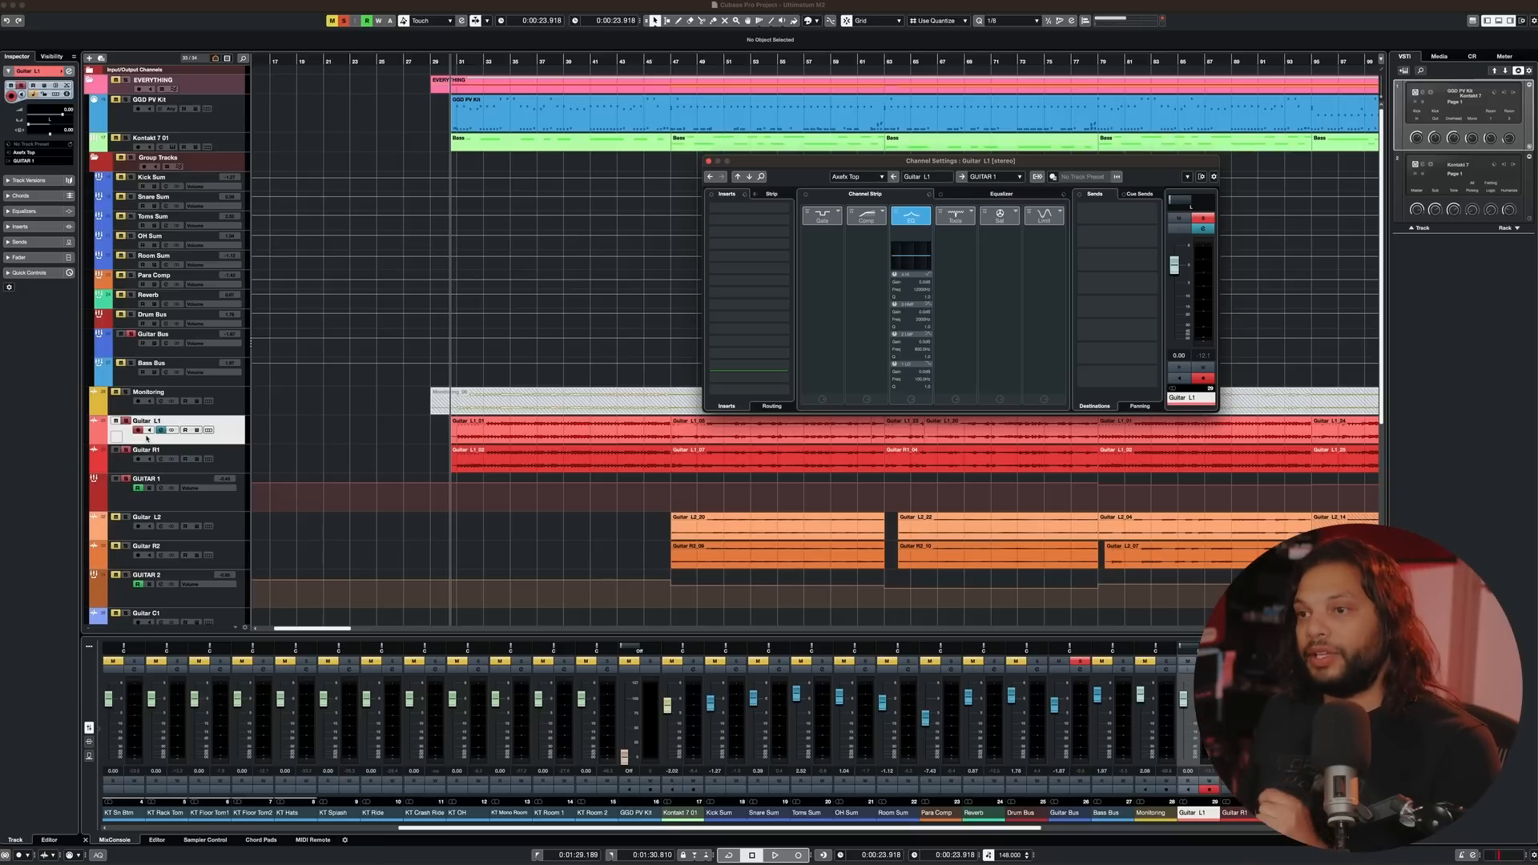
pyautogui.click(161, 490)
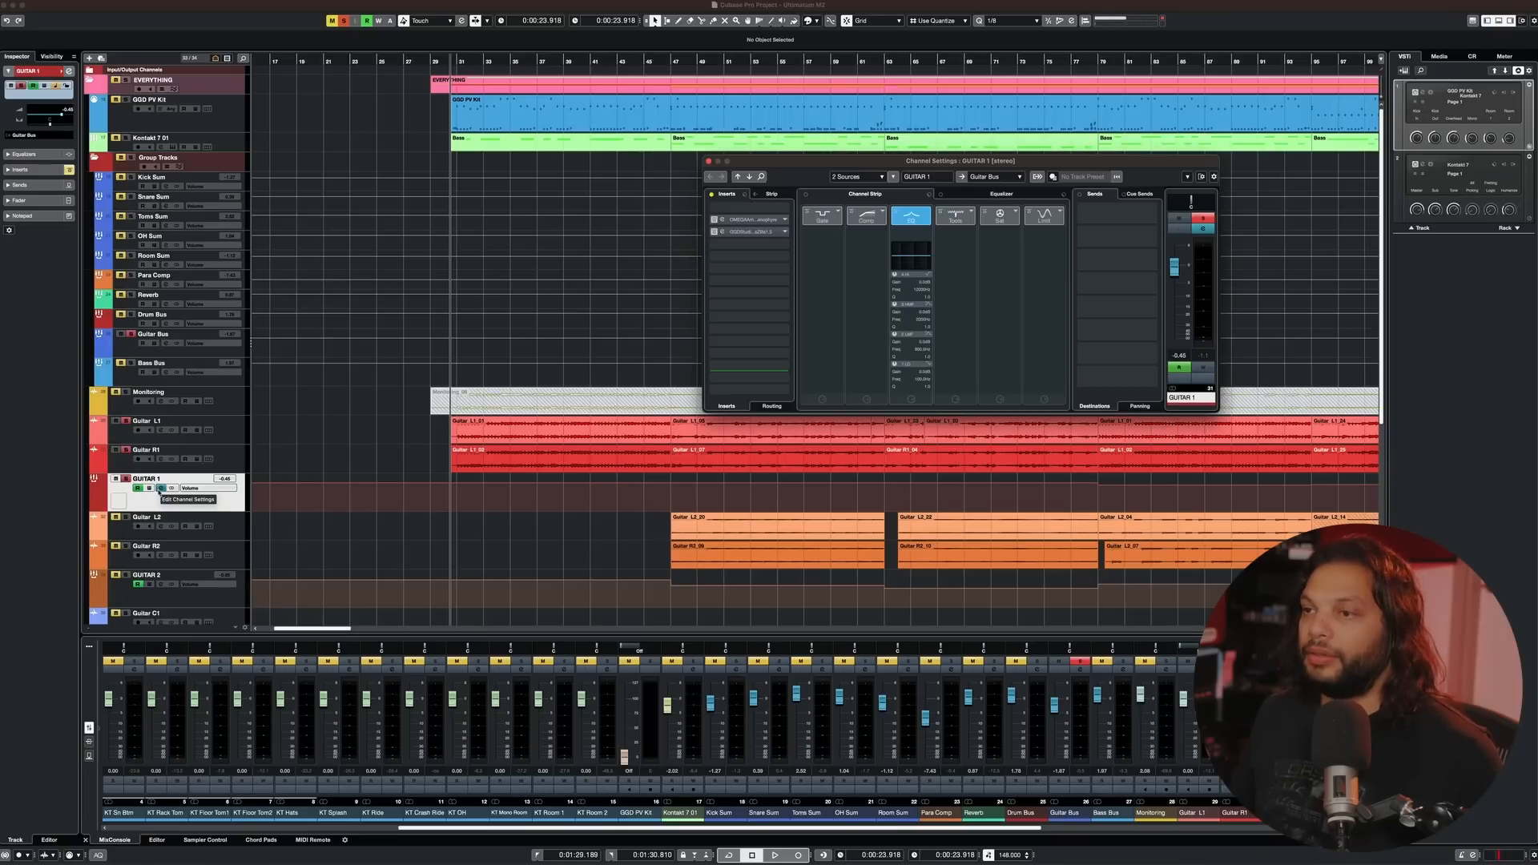
pyautogui.press('space')
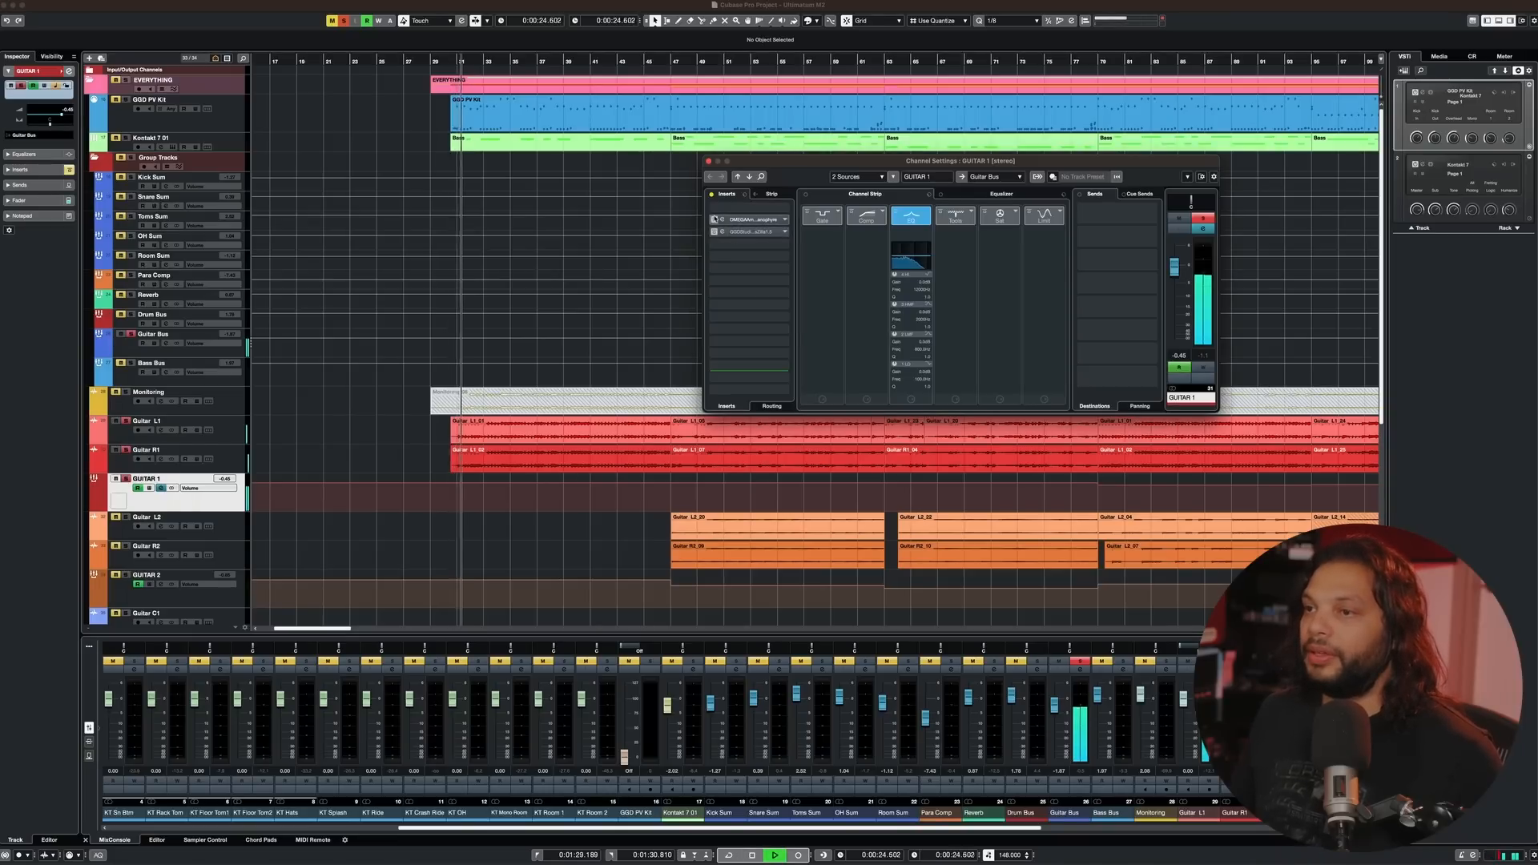
pyautogui.click(721, 220)
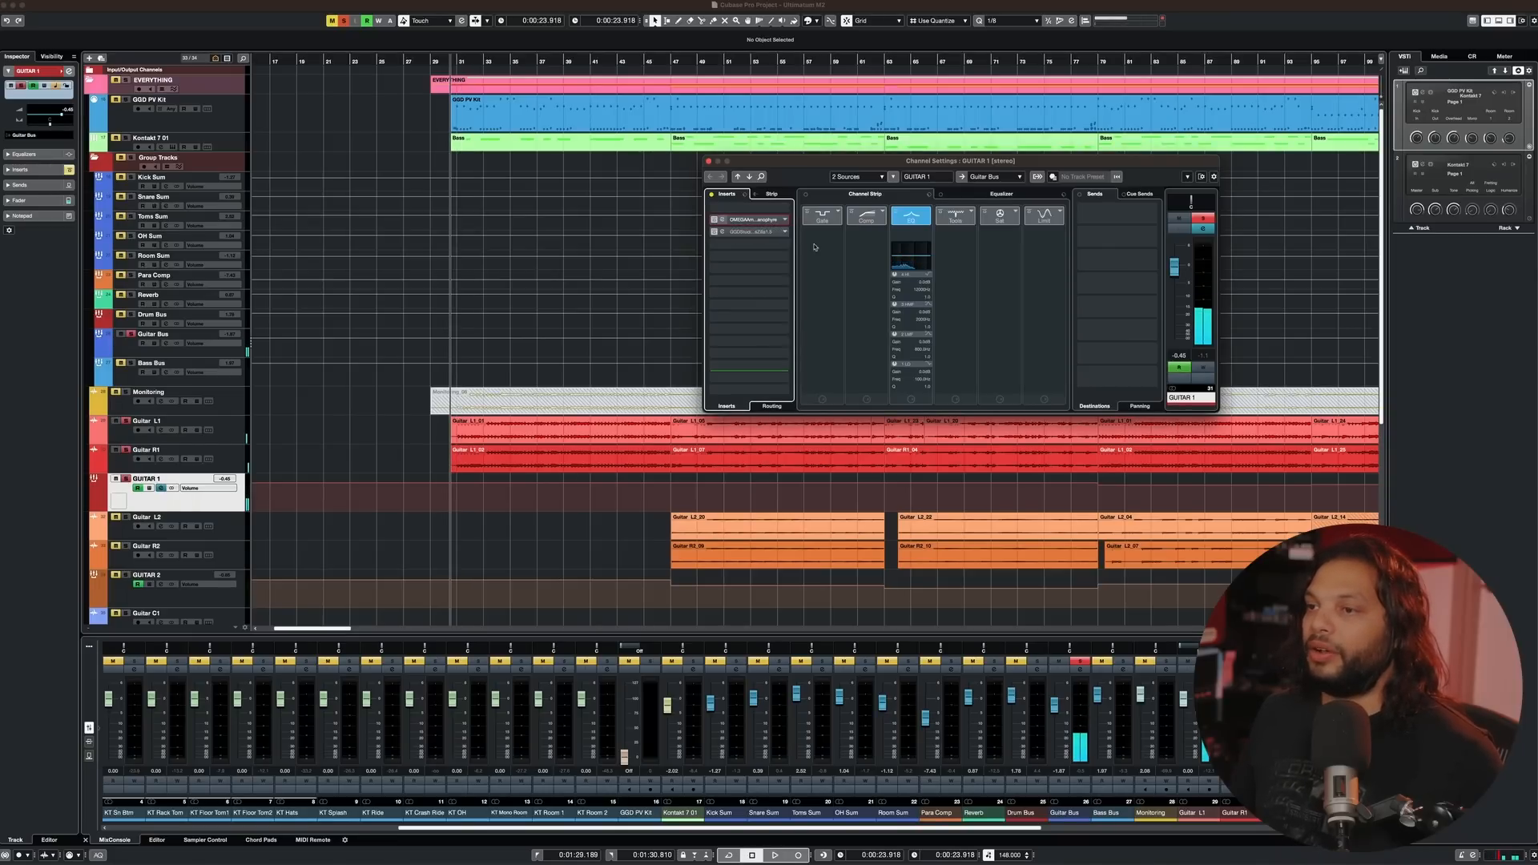
pyautogui.click(759, 136)
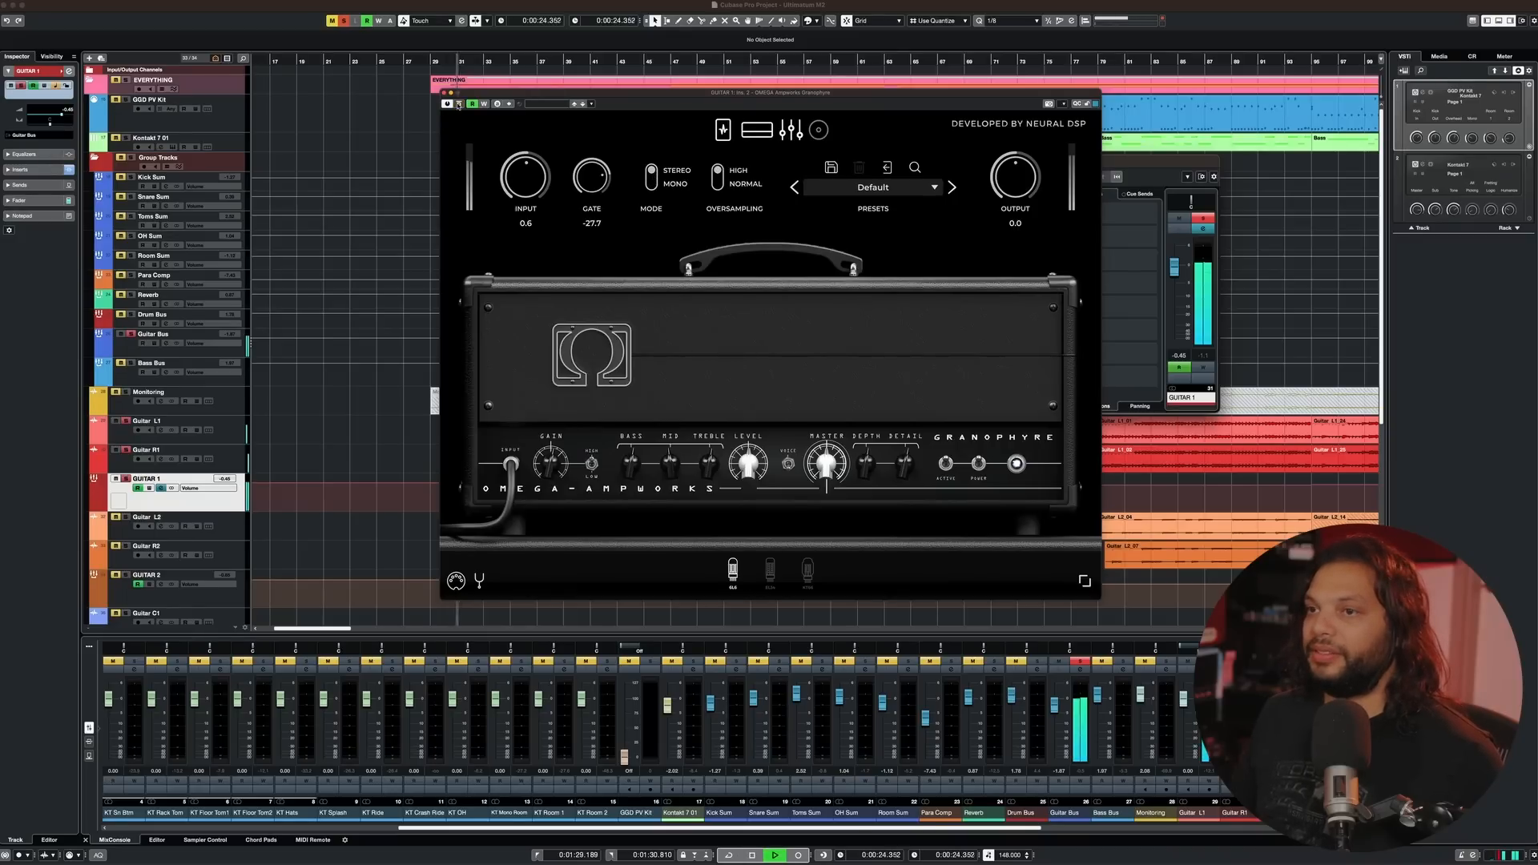
pyautogui.click(444, 93)
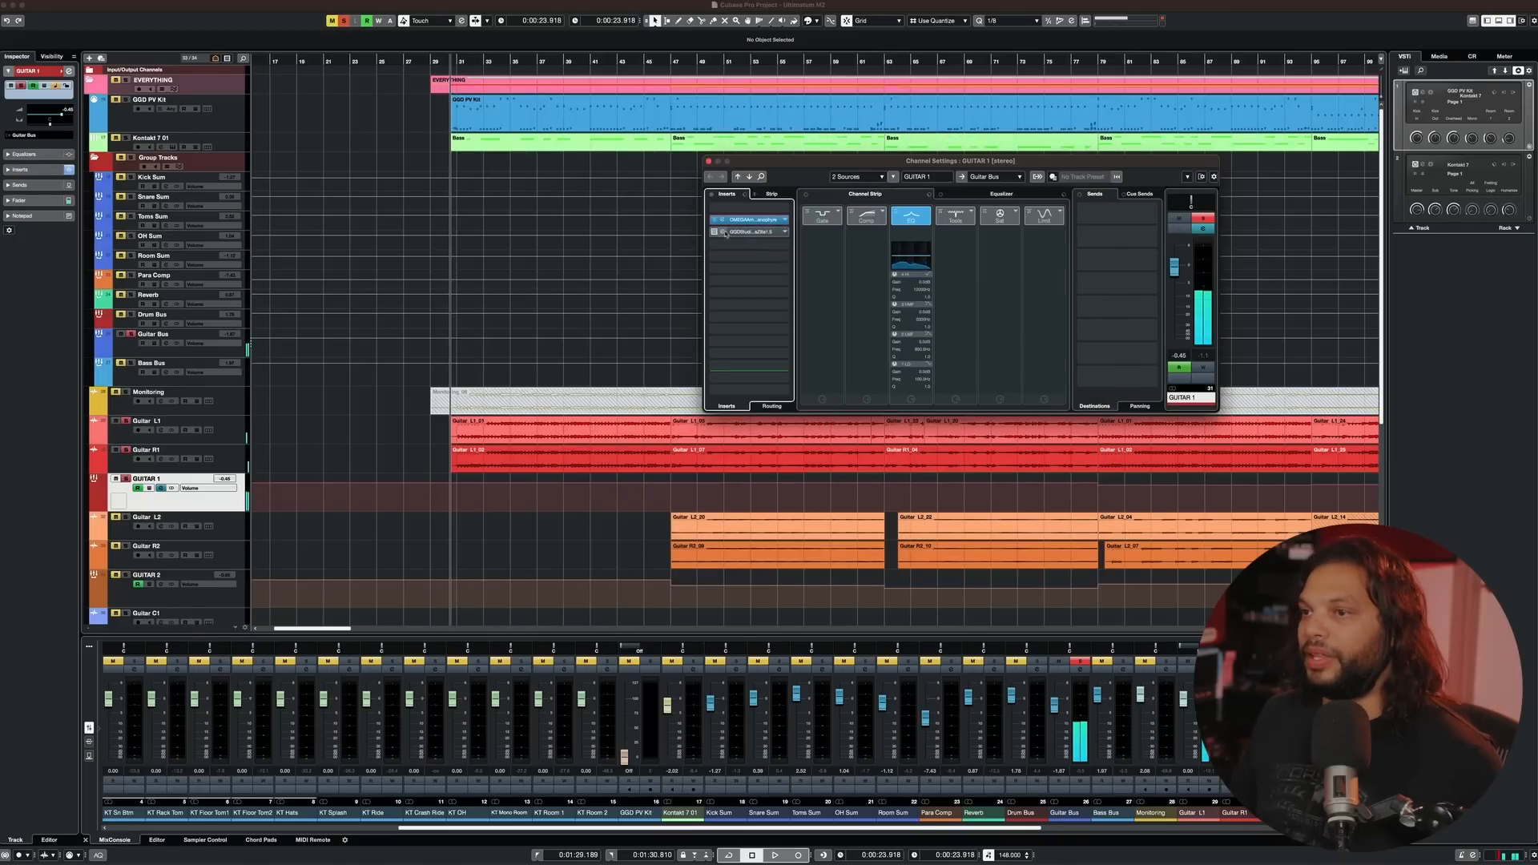
# - Enable the GGD Studio Cabs Zilla insert on GUITAR 1, examine its cabinet setup during playback and close it
pyautogui.click(761, 231)
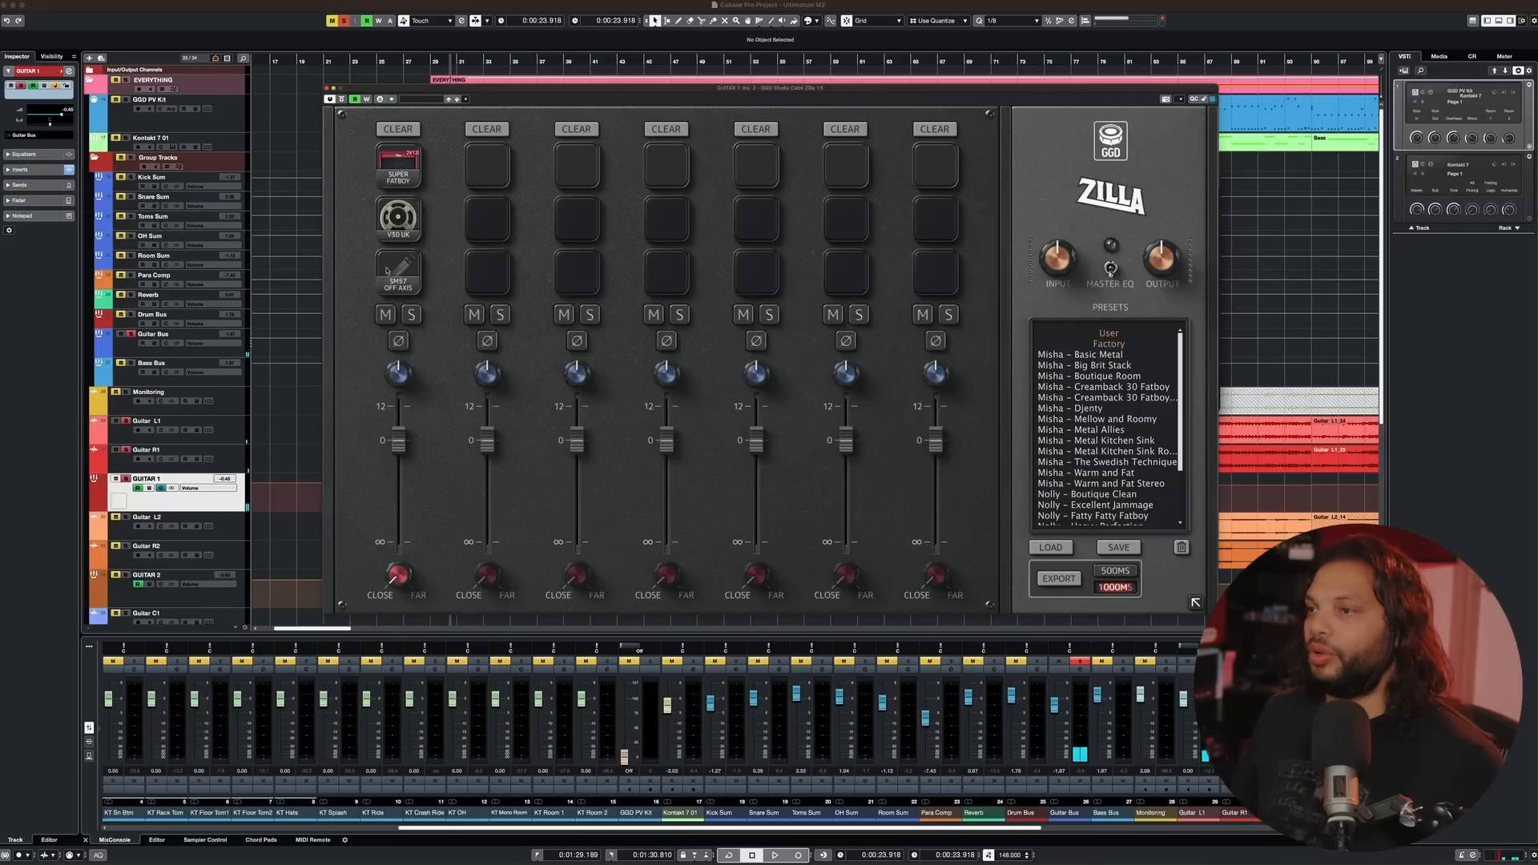
pyautogui.press('space')
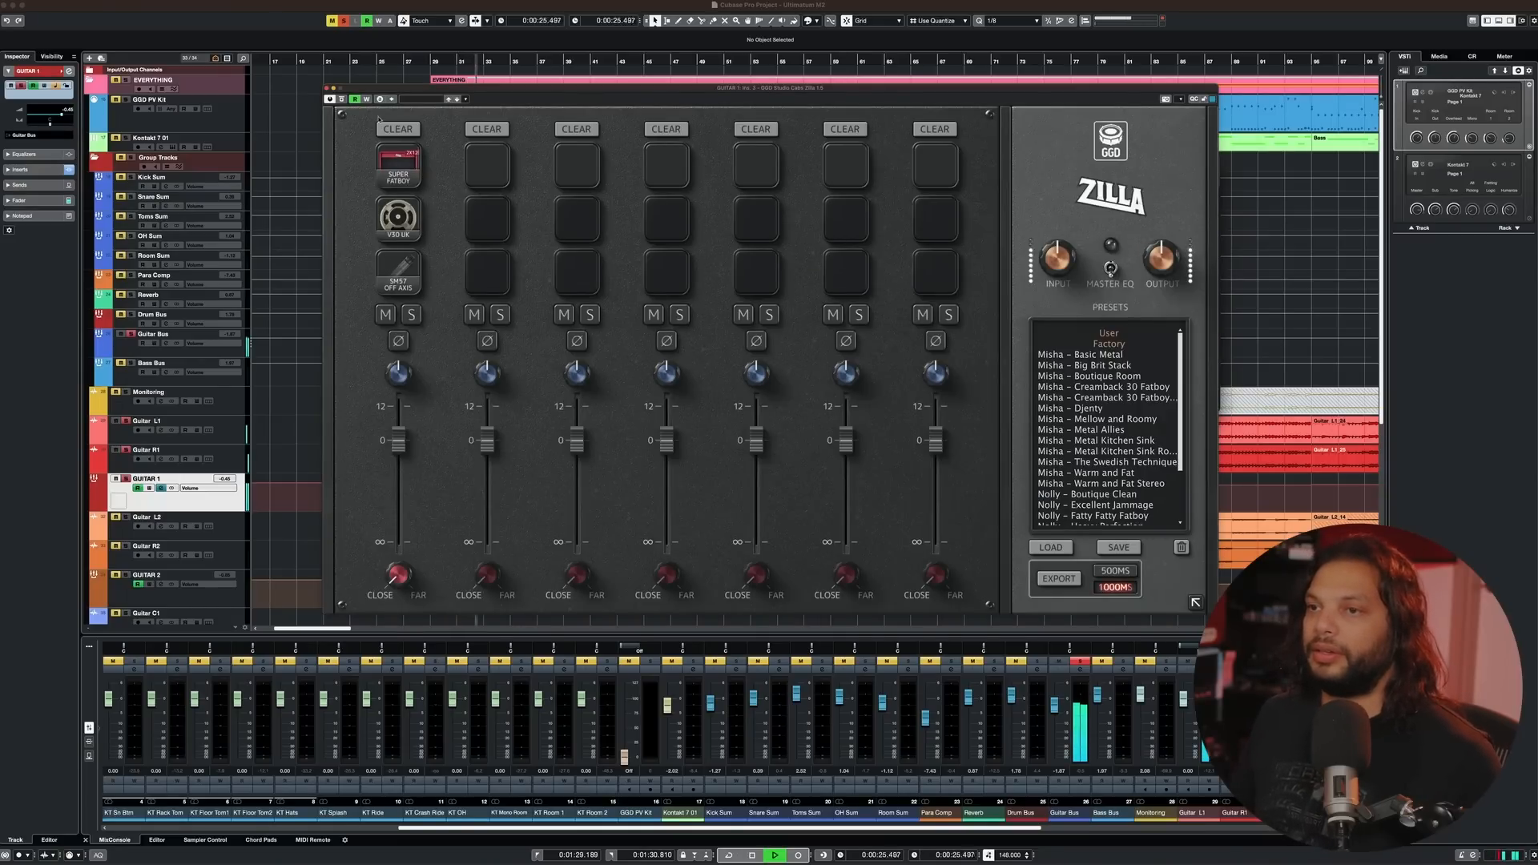
pyautogui.click(330, 89)
pyautogui.press('space')
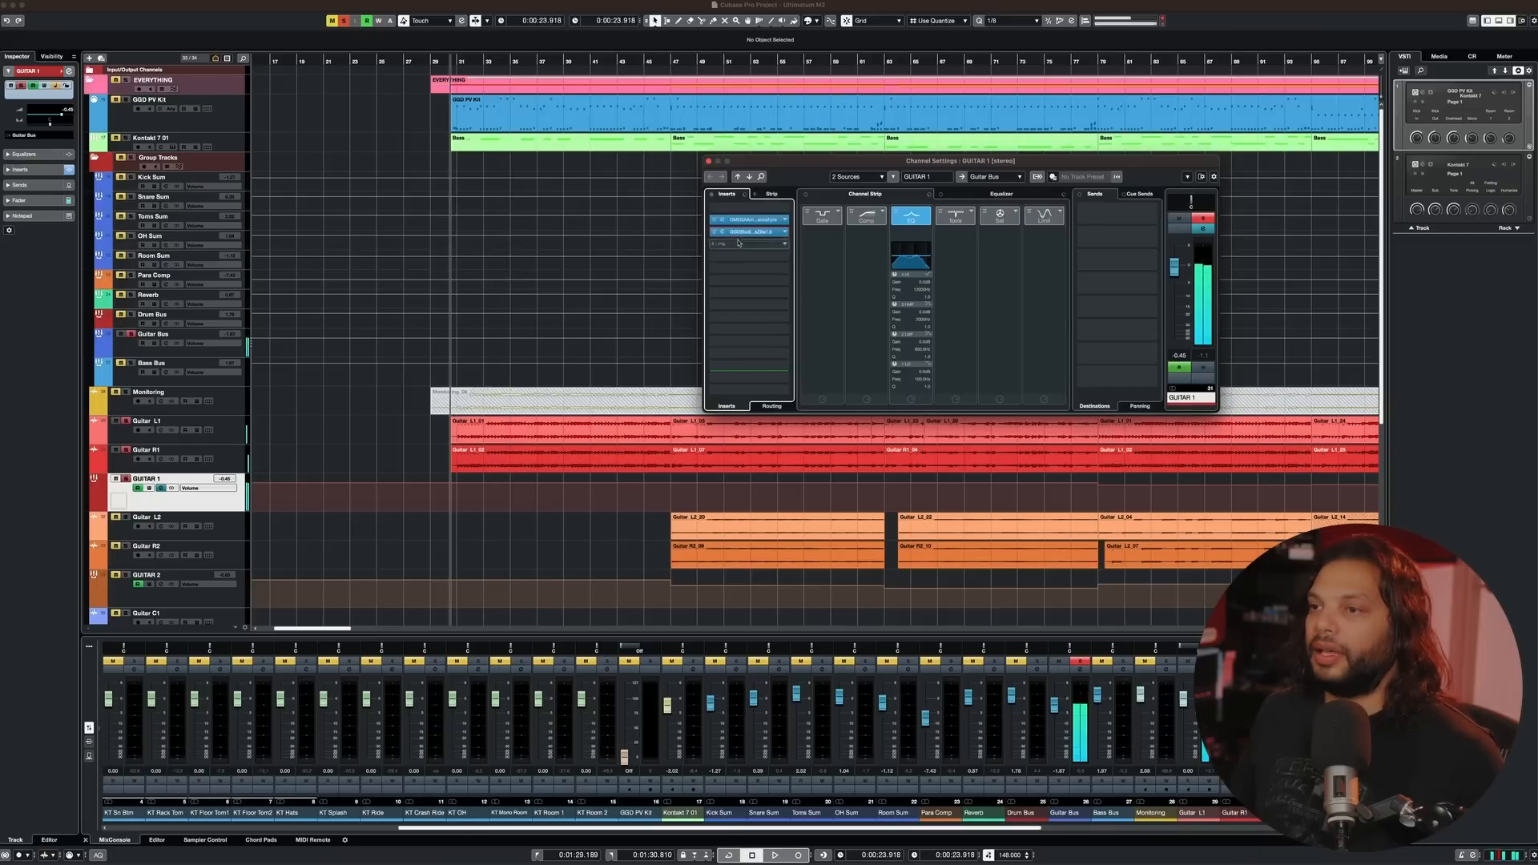
# - Reopen the Granophyre amp on GUITAR 1, lower its Gain while auditioning the guitars, and move its window clear of the insert list
pyautogui.click(749, 220)
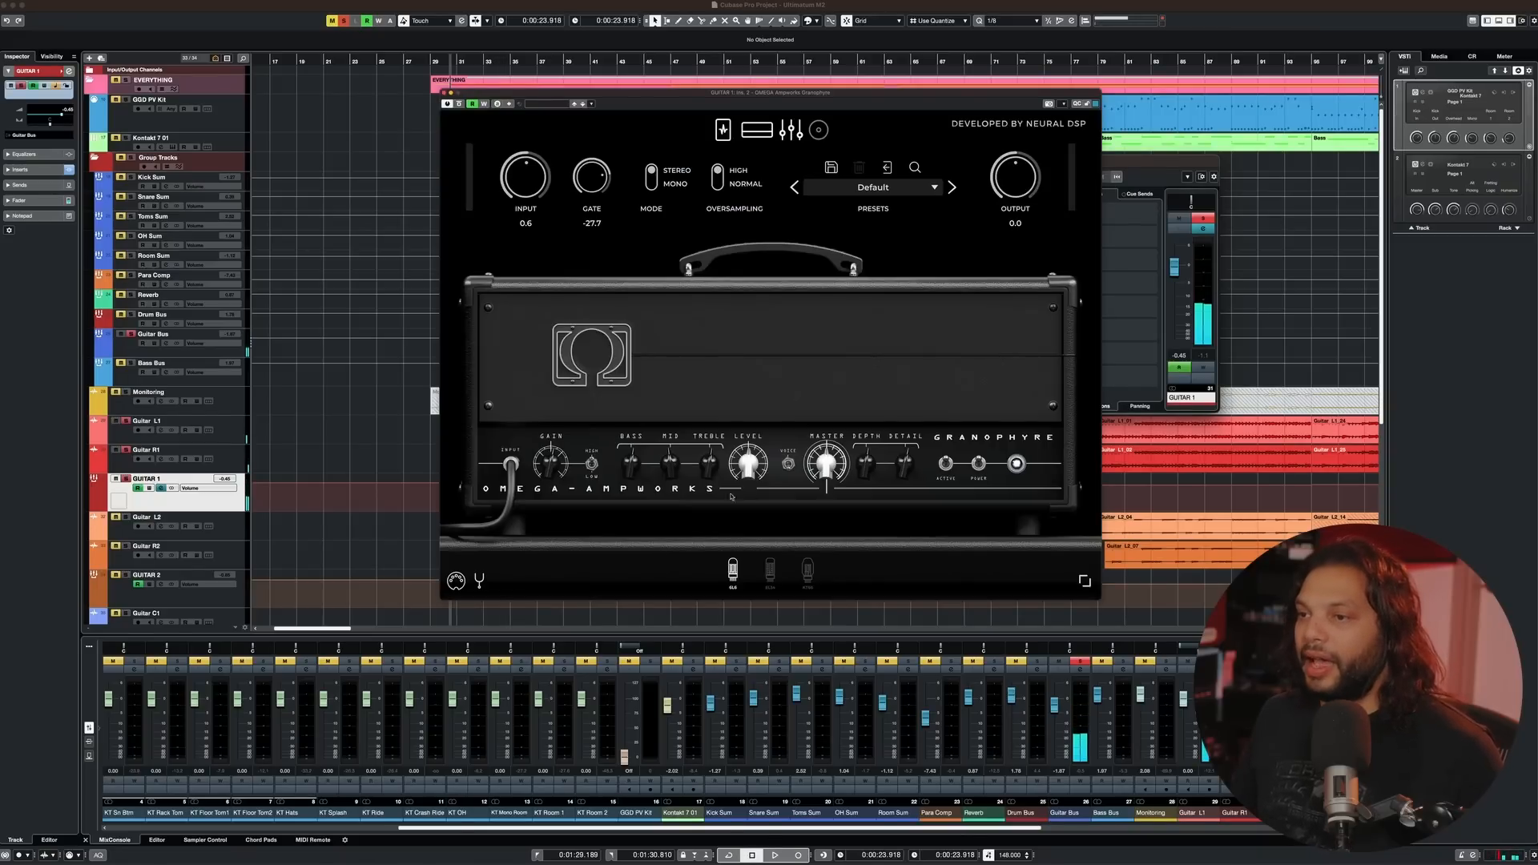
pyautogui.press('space')
pyautogui.moveTo(544, 479); pyautogui.dragTo(544, 514)
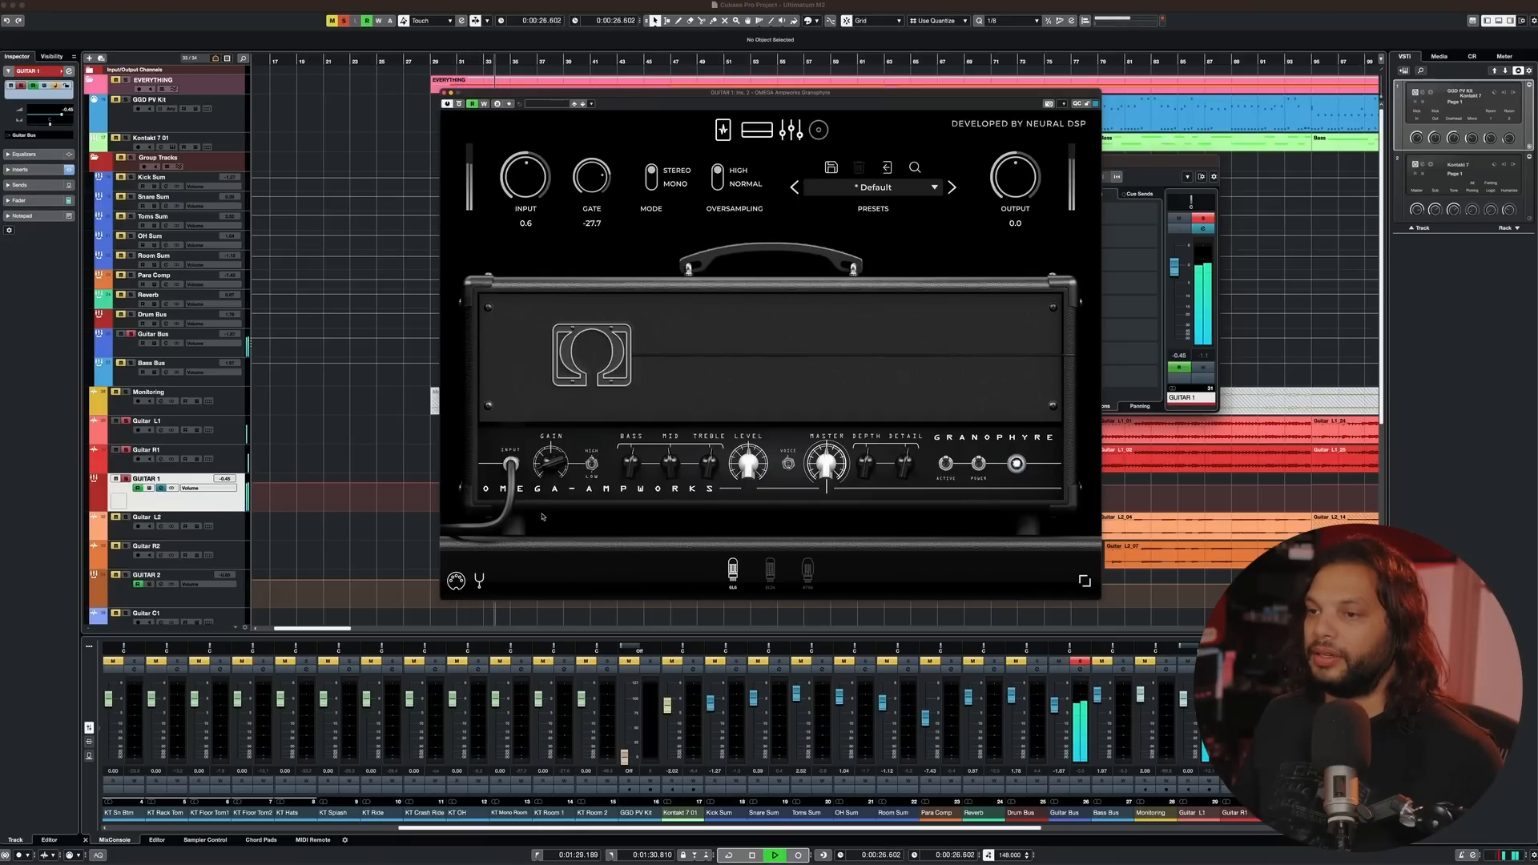
pyautogui.press('space')
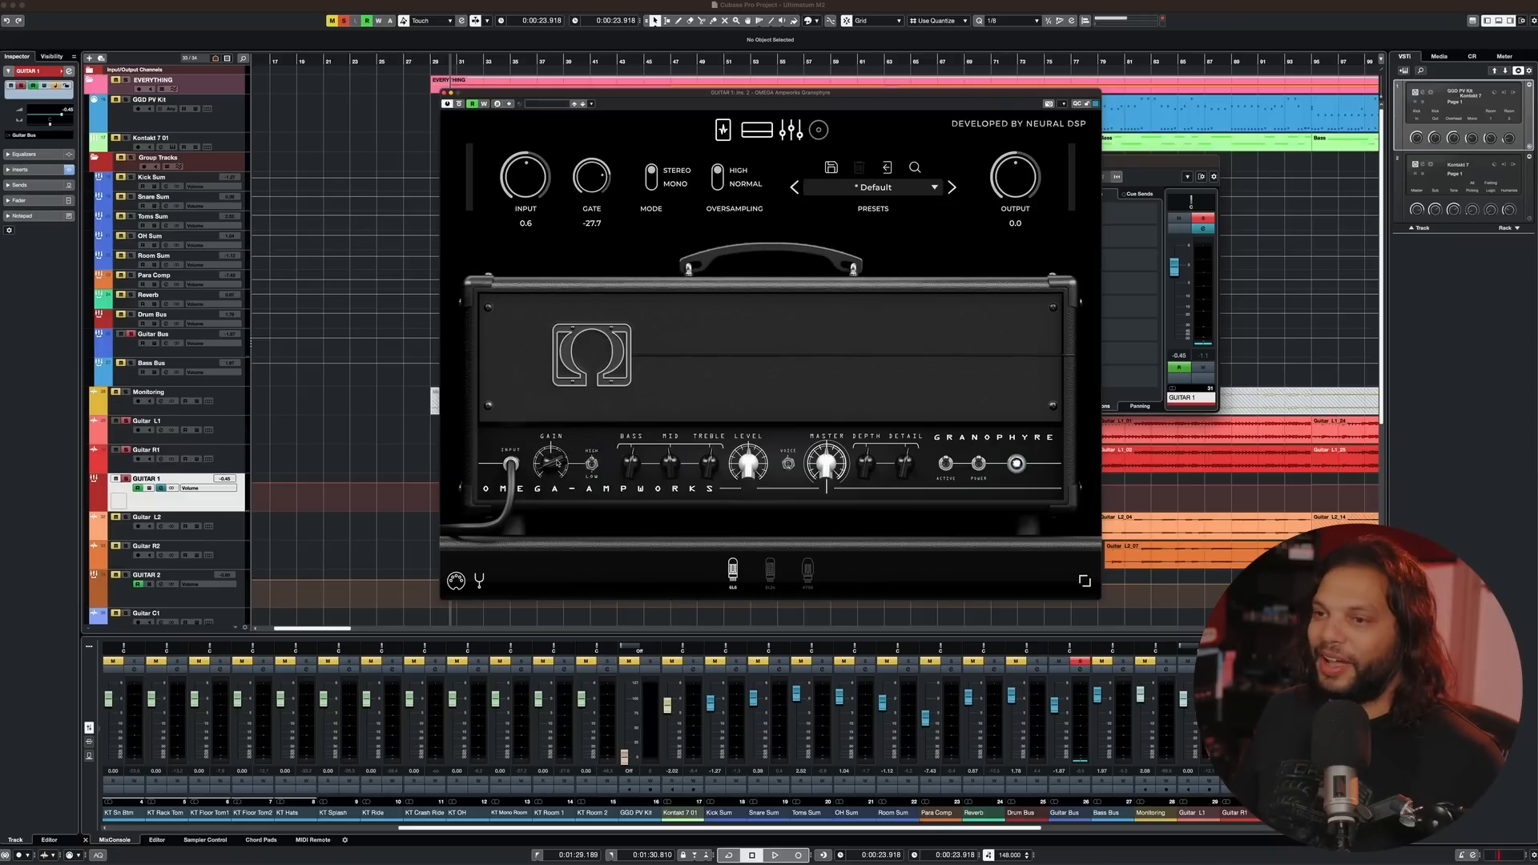
pyautogui.moveTo(577, 96); pyautogui.dragTo(930, 95)
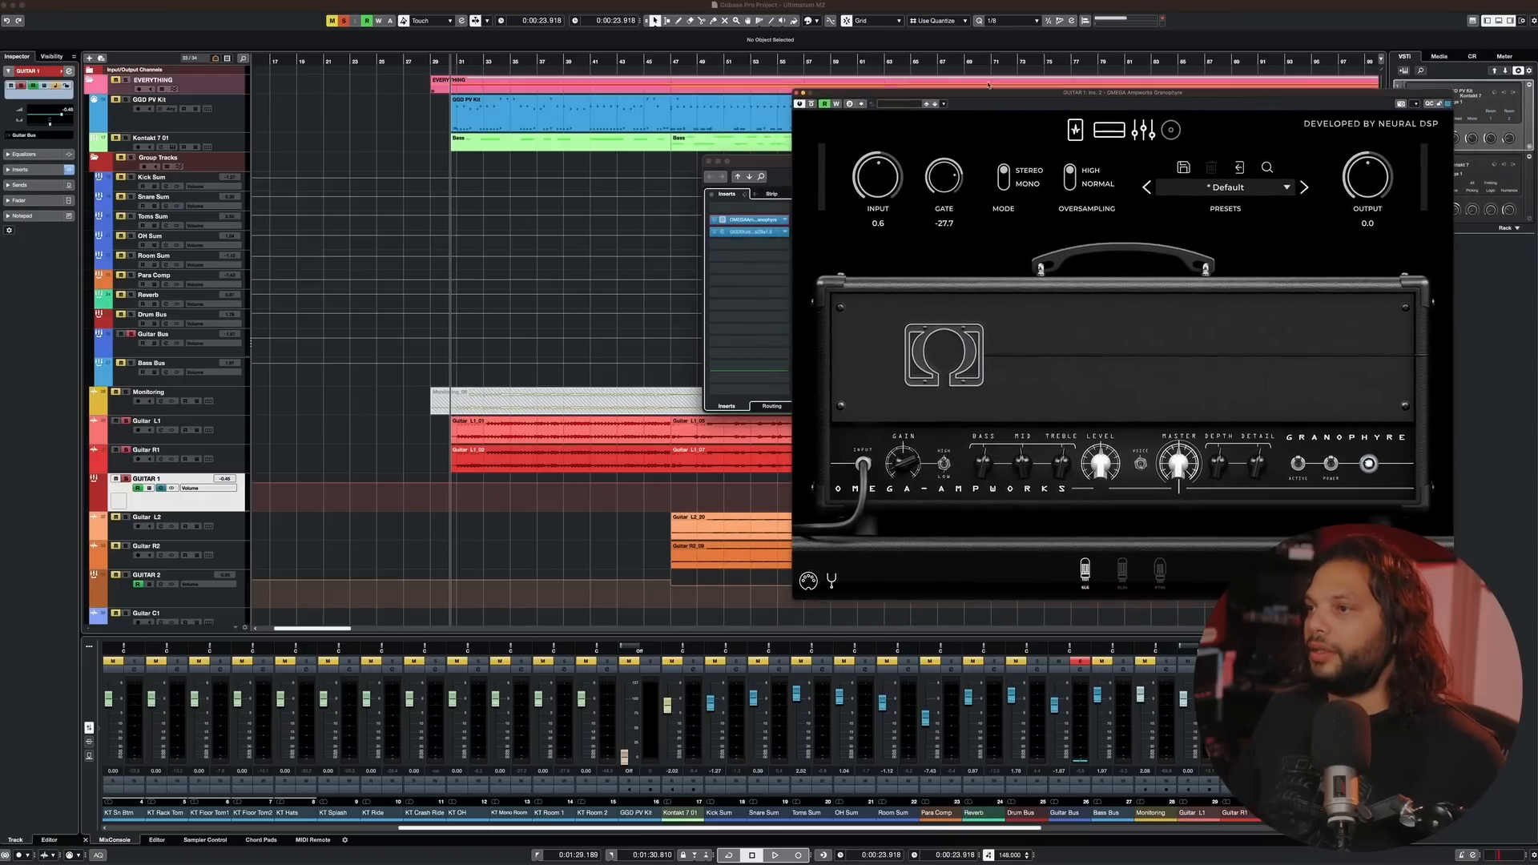
# - Reopen the GGD Studio Cabs Zilla insert on GUITAR 1, move its window aside and audition the guitars
pyautogui.click(758, 234)
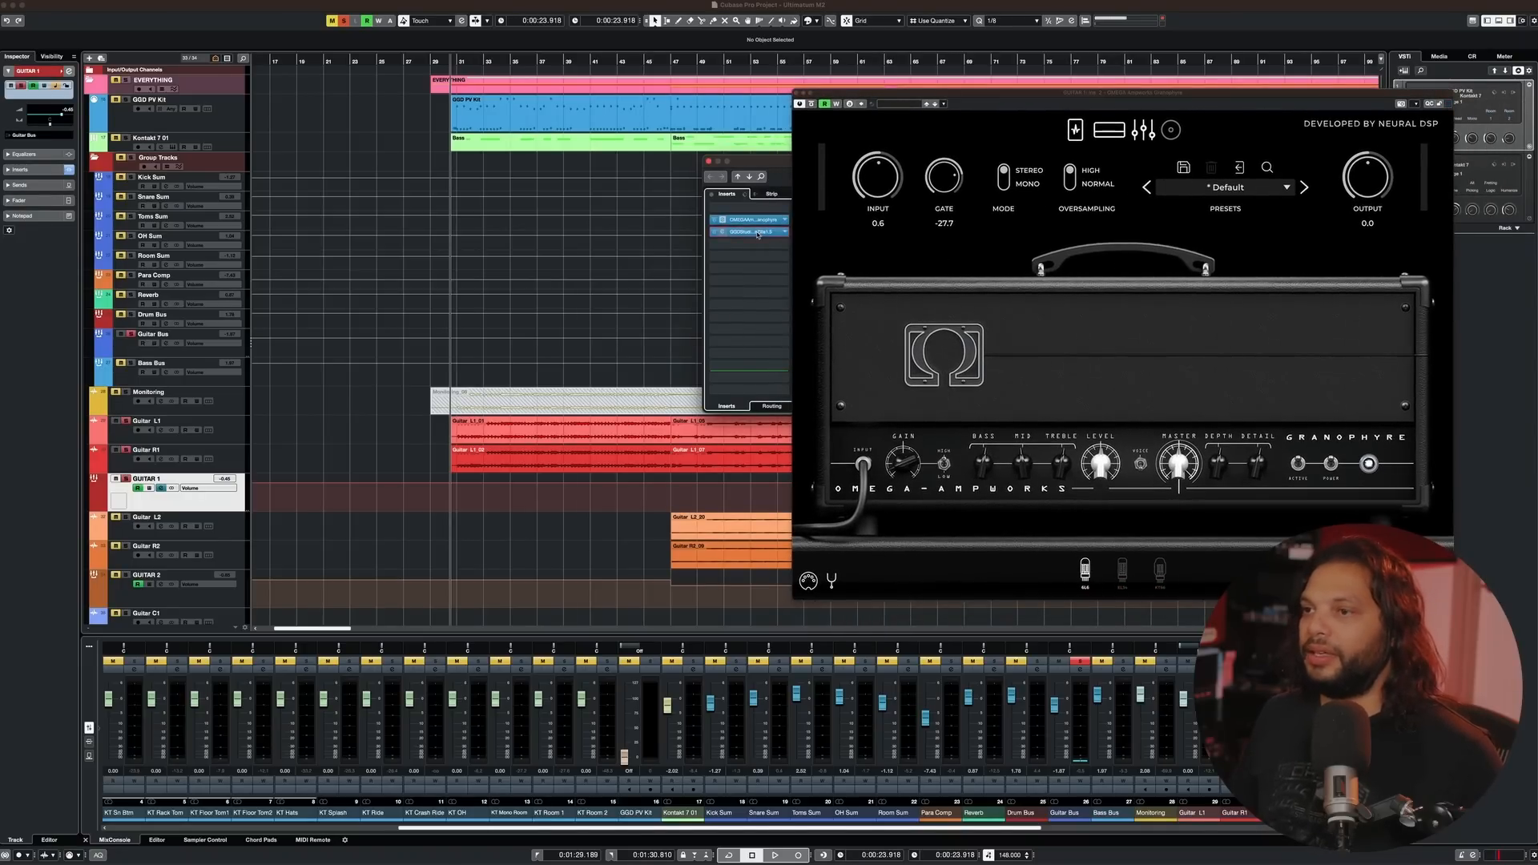
pyautogui.click(758, 233)
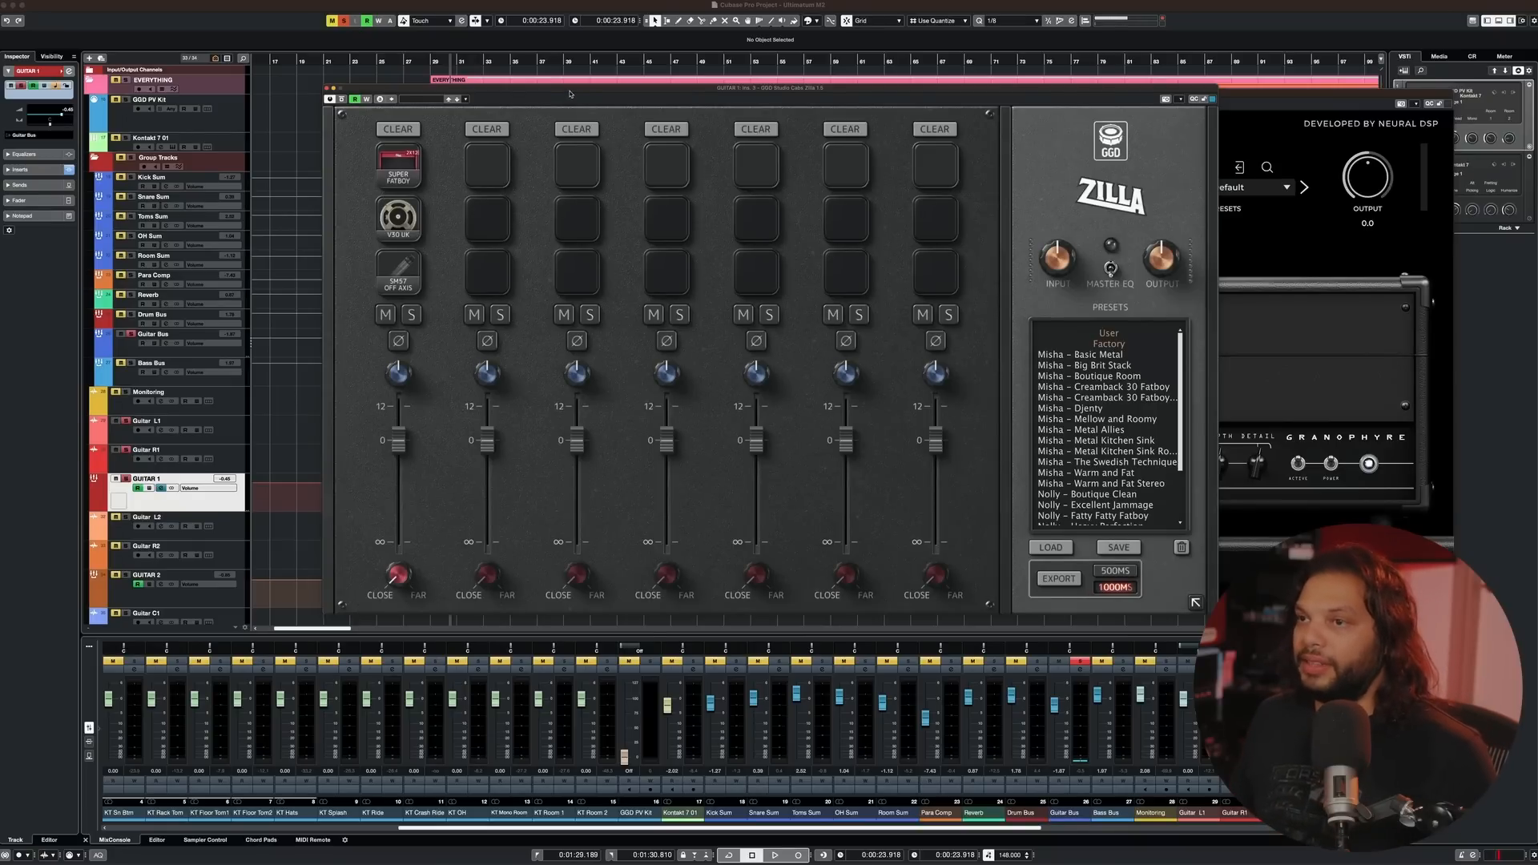
pyautogui.moveTo(570, 93); pyautogui.dragTo(398, 70)
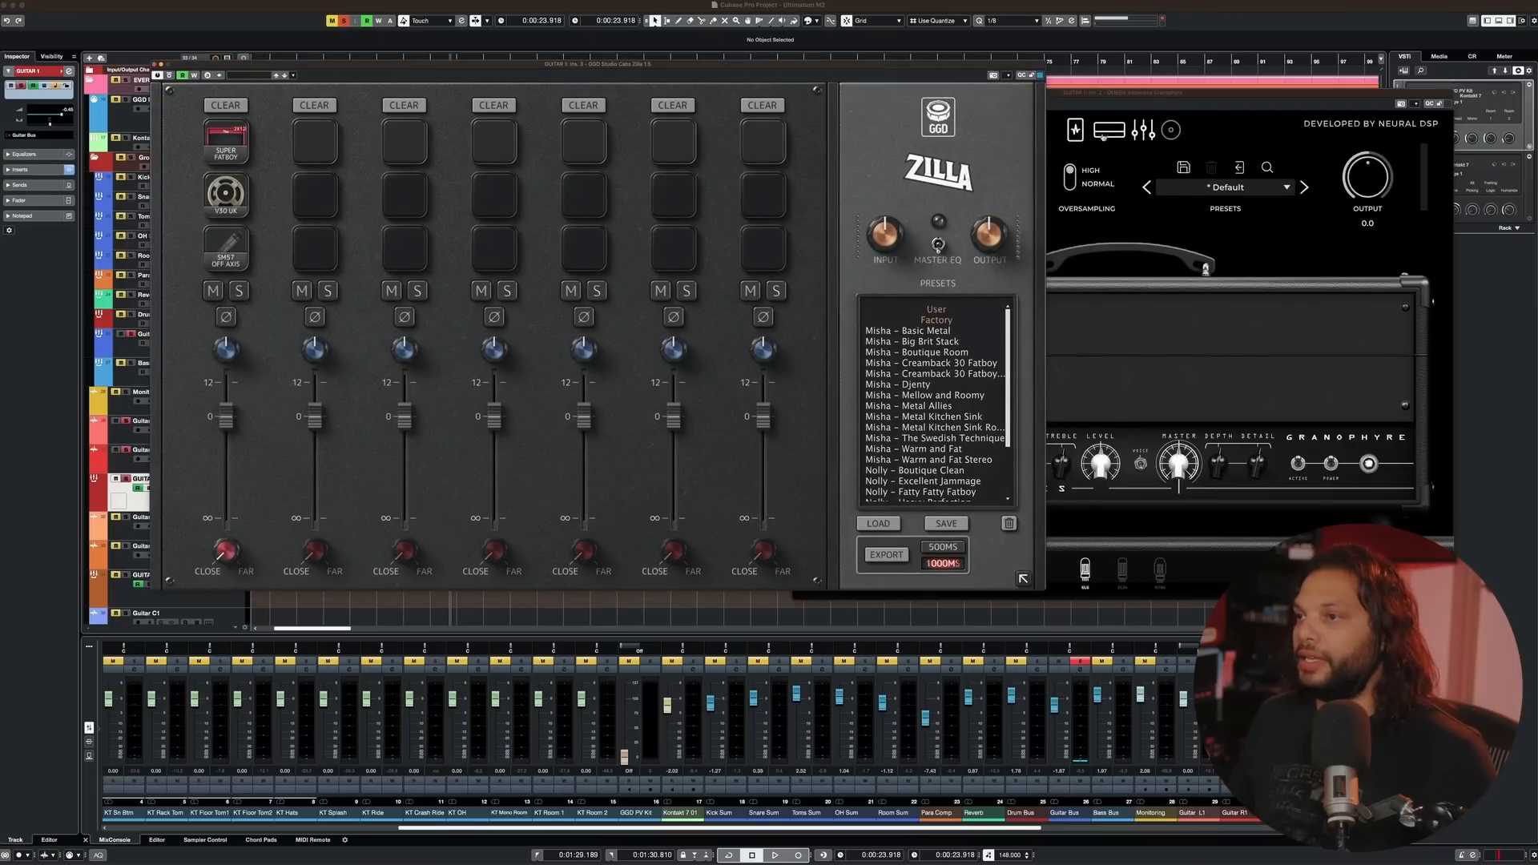
pyautogui.press('space')
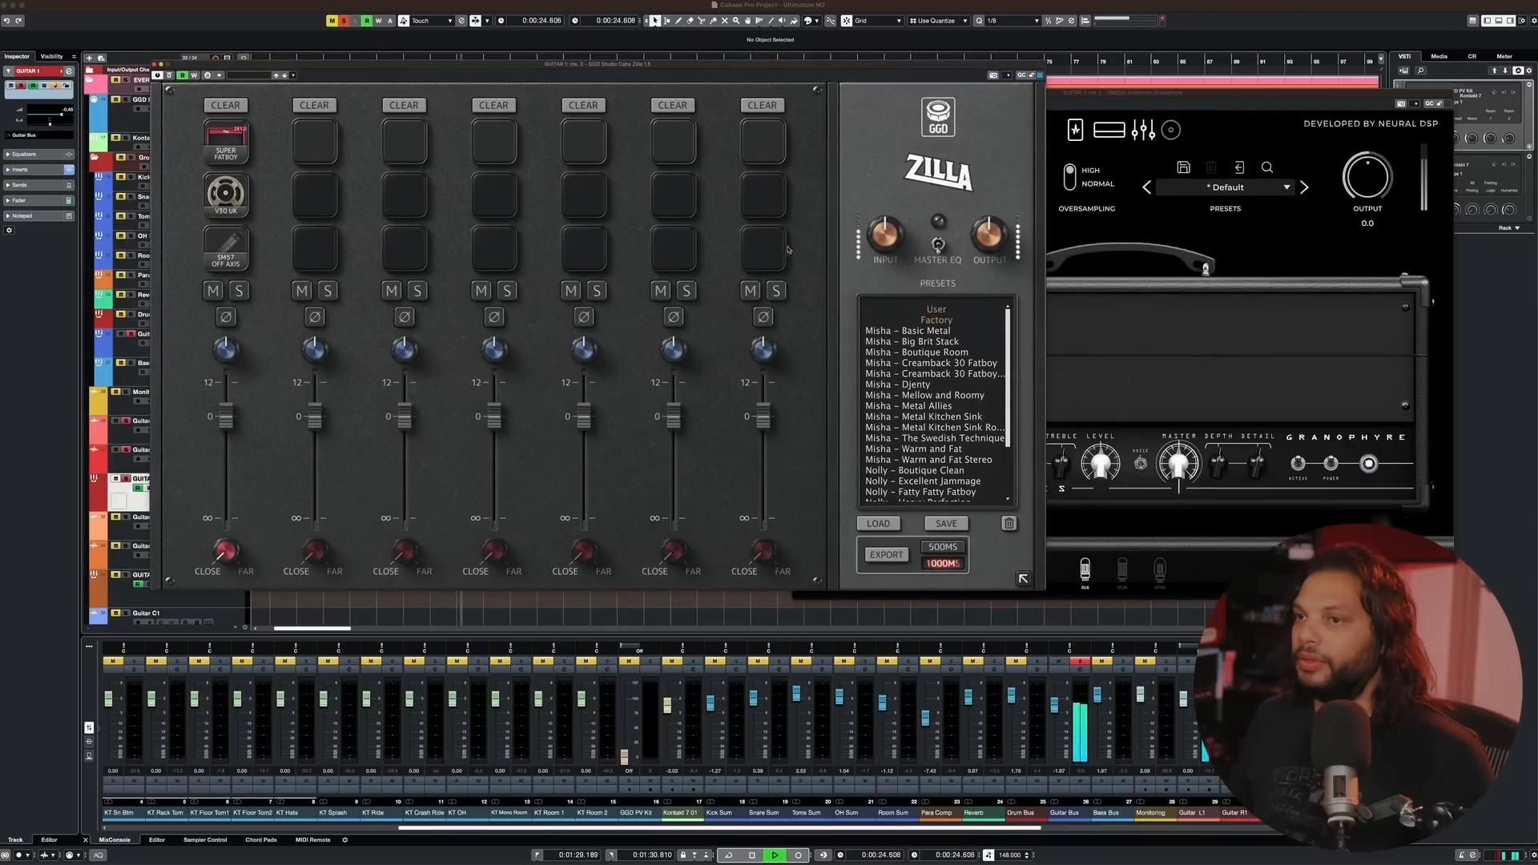
# - Bring the Granophyre amp window to the front and fine-tune its Treble while the guitars play
pyautogui.click(1085, 100)
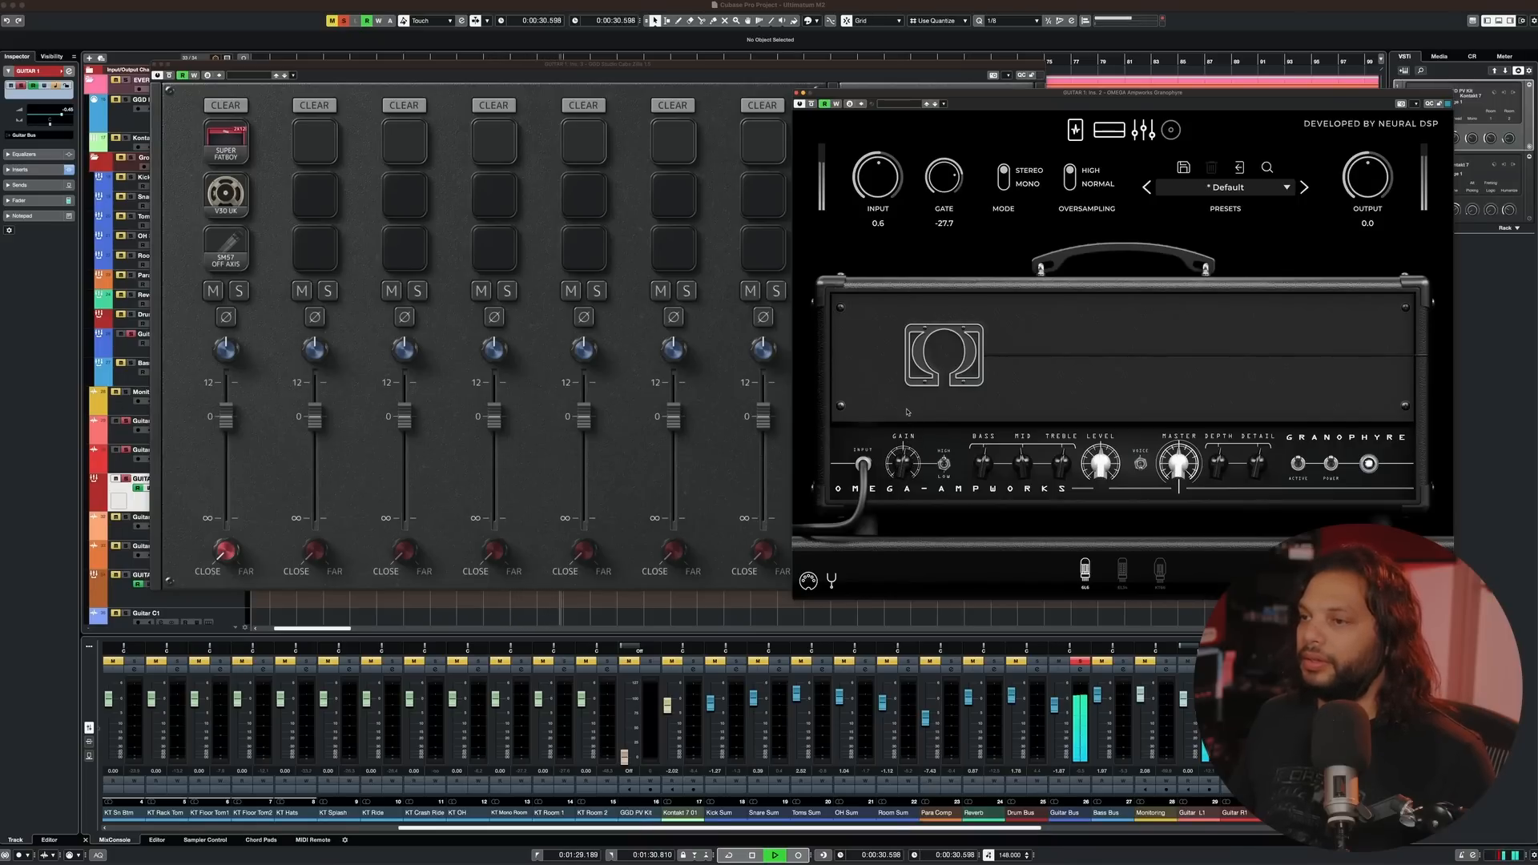
pyautogui.moveTo(1073, 474)
pyautogui.mouseDown()
pyautogui.moveTo(1065, 499)
pyautogui.moveTo(1066, 475)
pyautogui.mouseUp()
pyautogui.press('space')
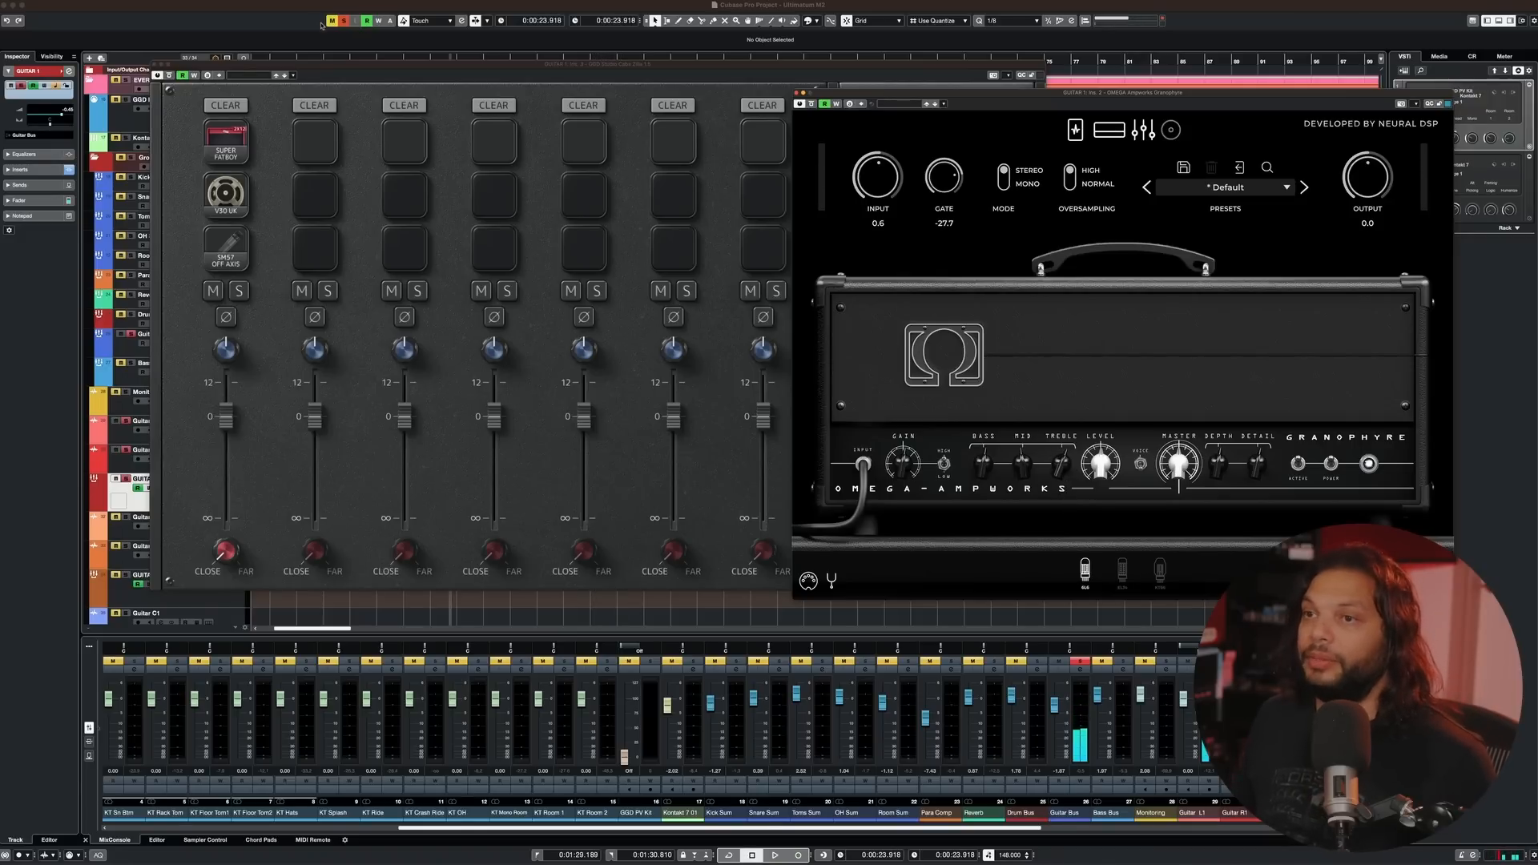
# - Clear all mutes and solos, and adjust the Granophyre's Gain and Mid while playing the full mix
pyautogui.hotkey('alt', 'm')
pyautogui.hotkey('alt', 's')
pyautogui.press('space')
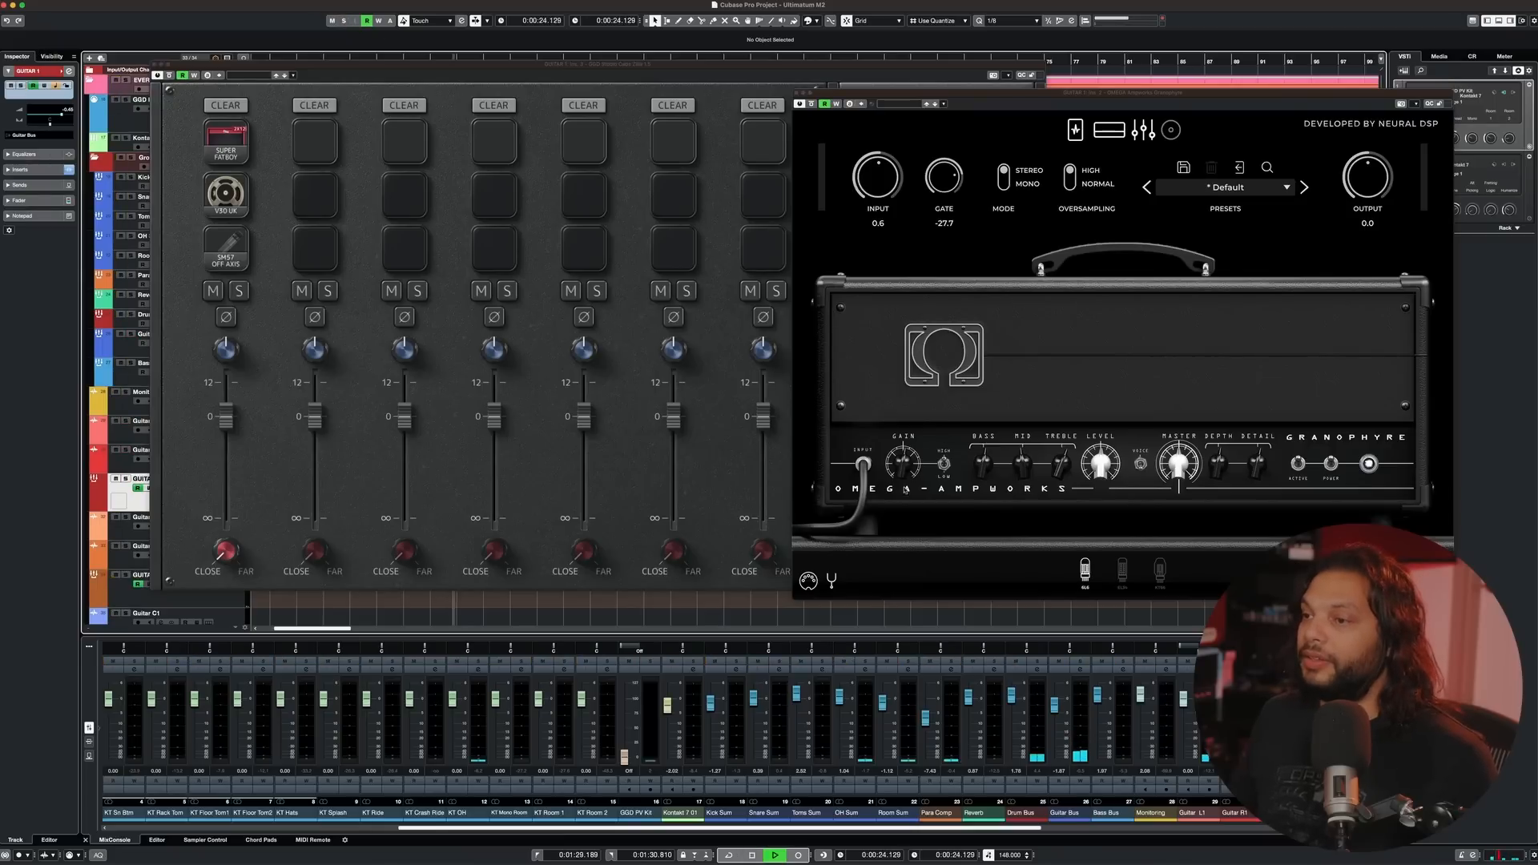
pyautogui.moveTo(903, 464); pyautogui.dragTo(896, 511)
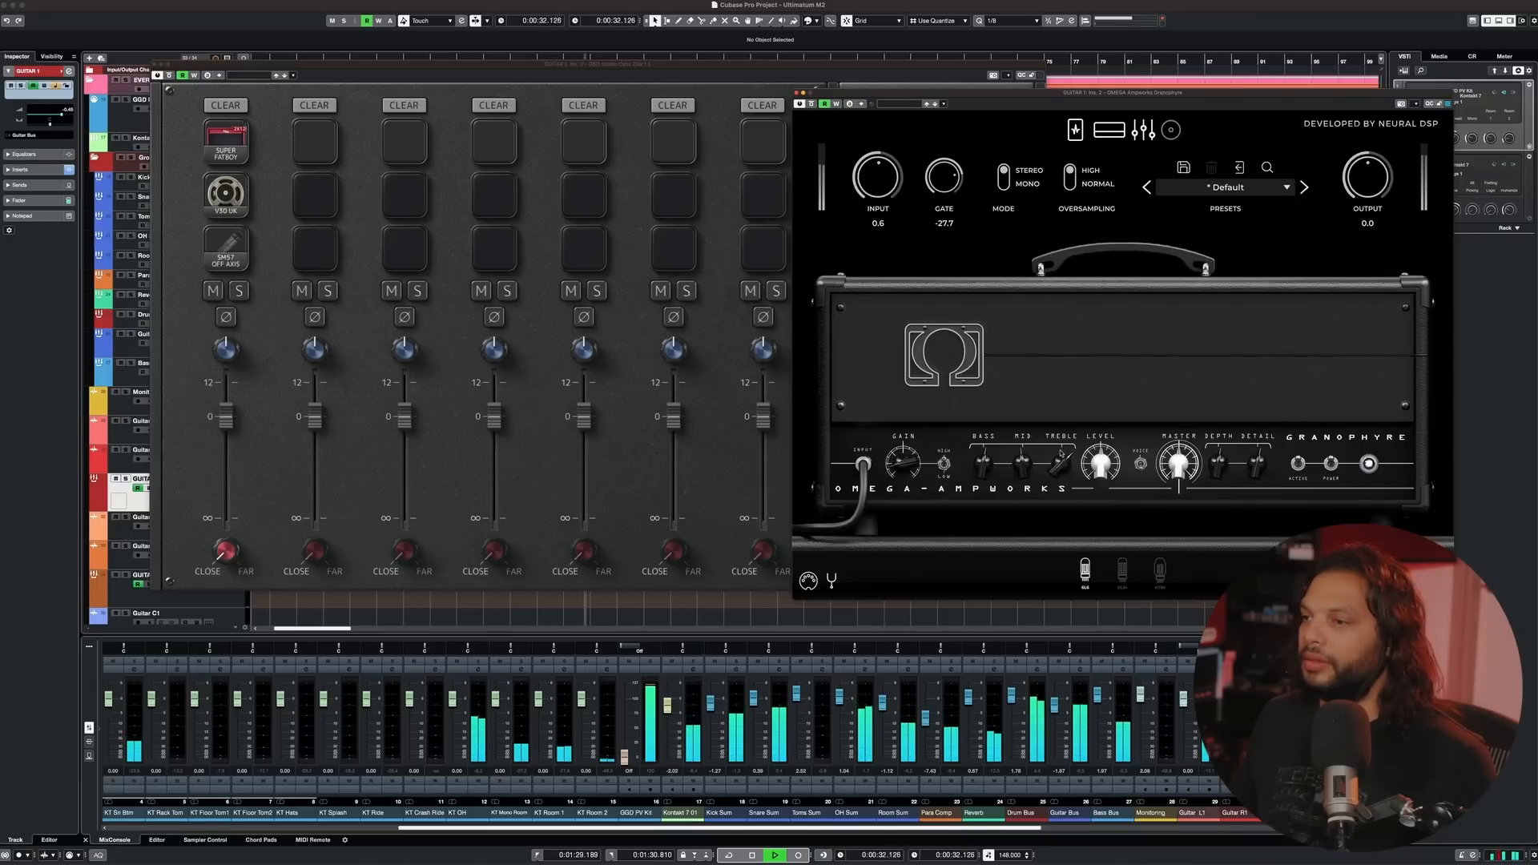
pyautogui.moveTo(1027, 465); pyautogui.dragTo(1022, 478)
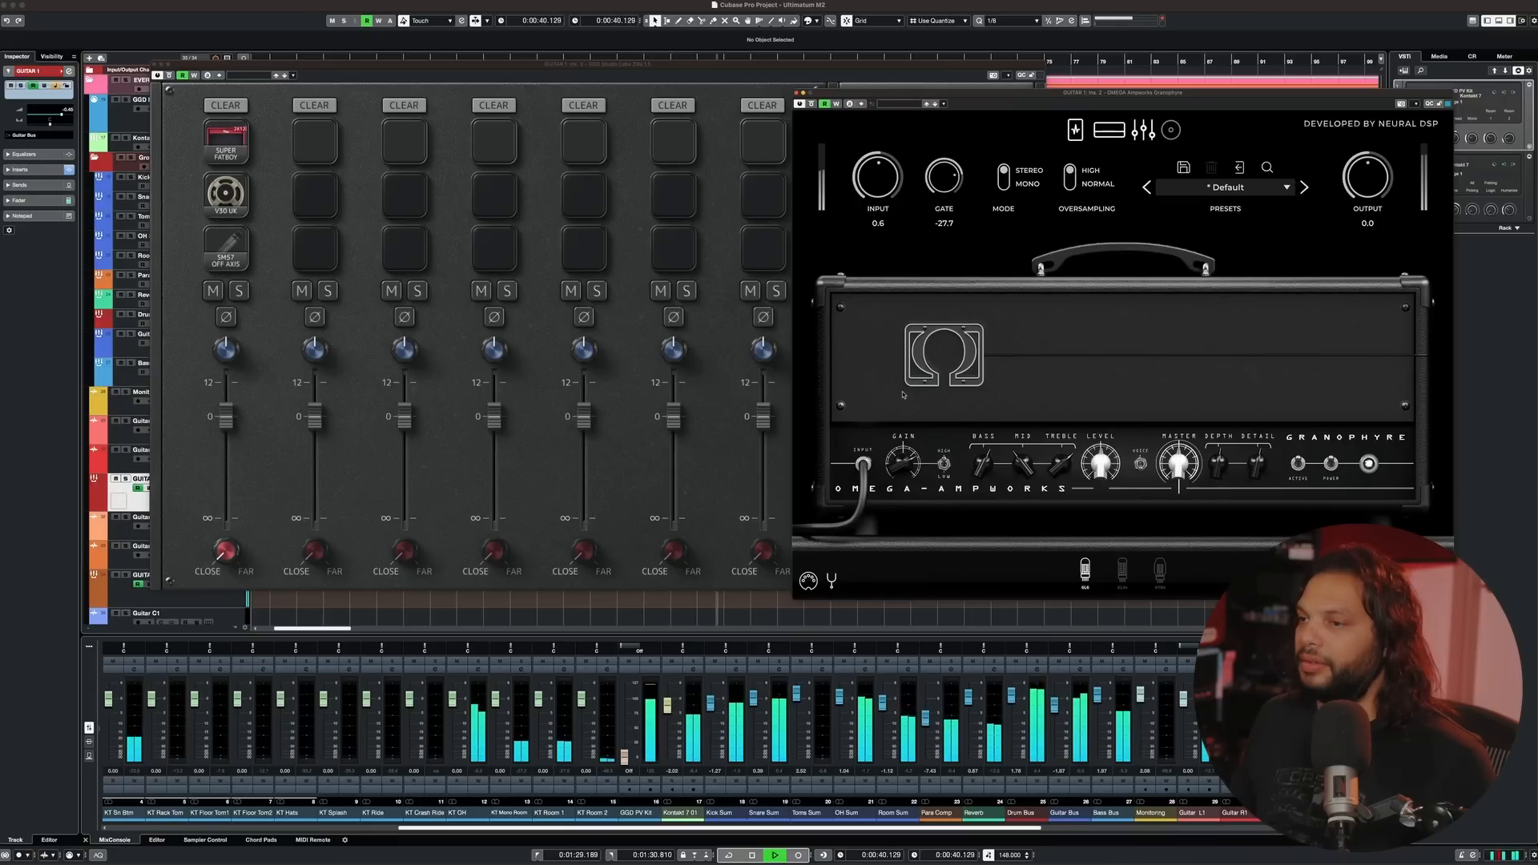
pyautogui.press('space')
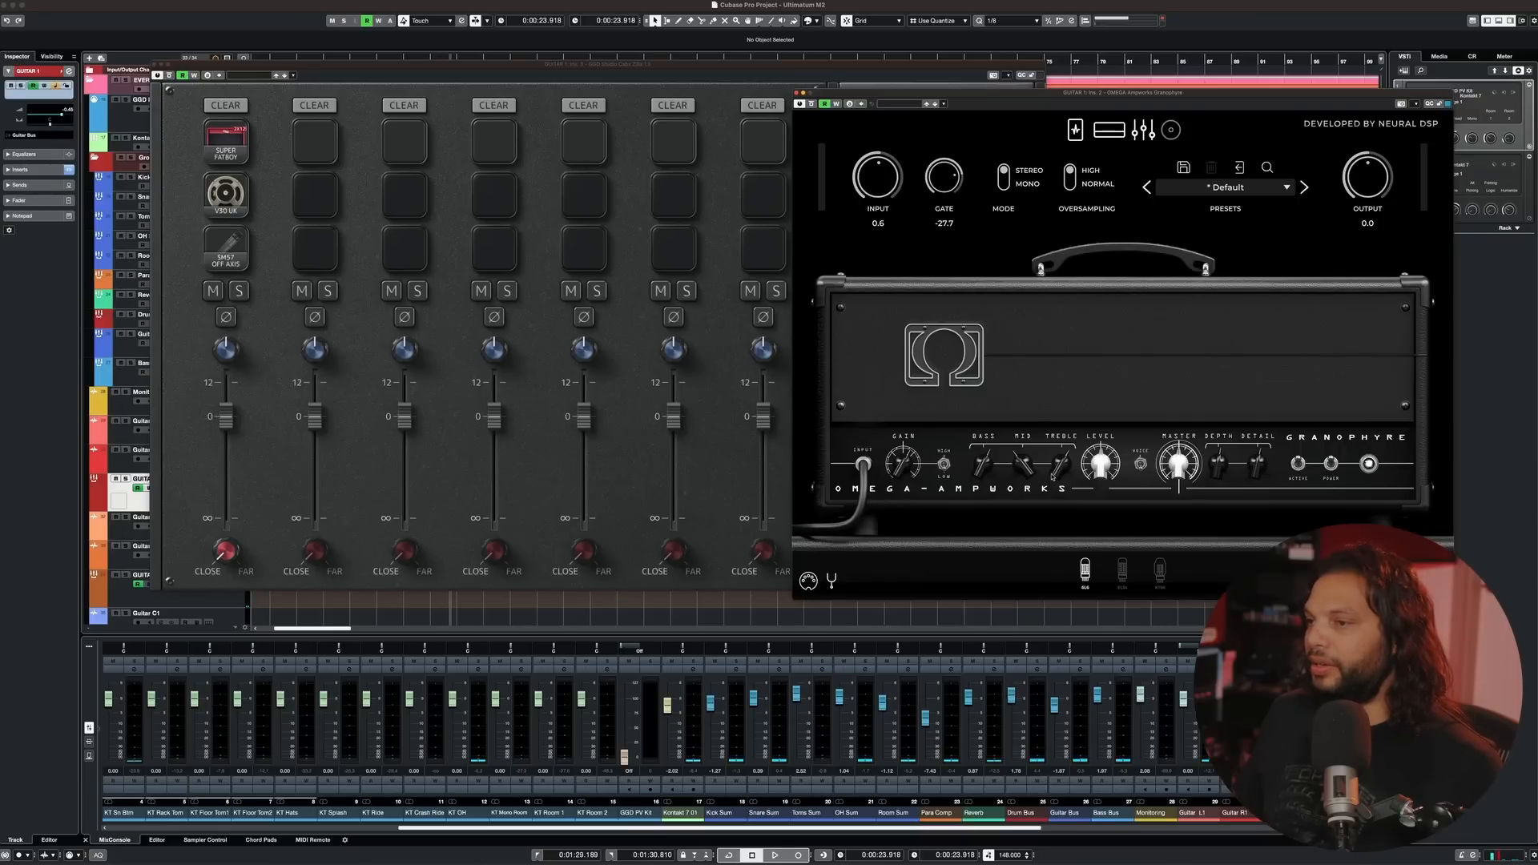
# - Audition the adjusted amp tone in the full mix and close the Granophyre window
pyautogui.press('space')
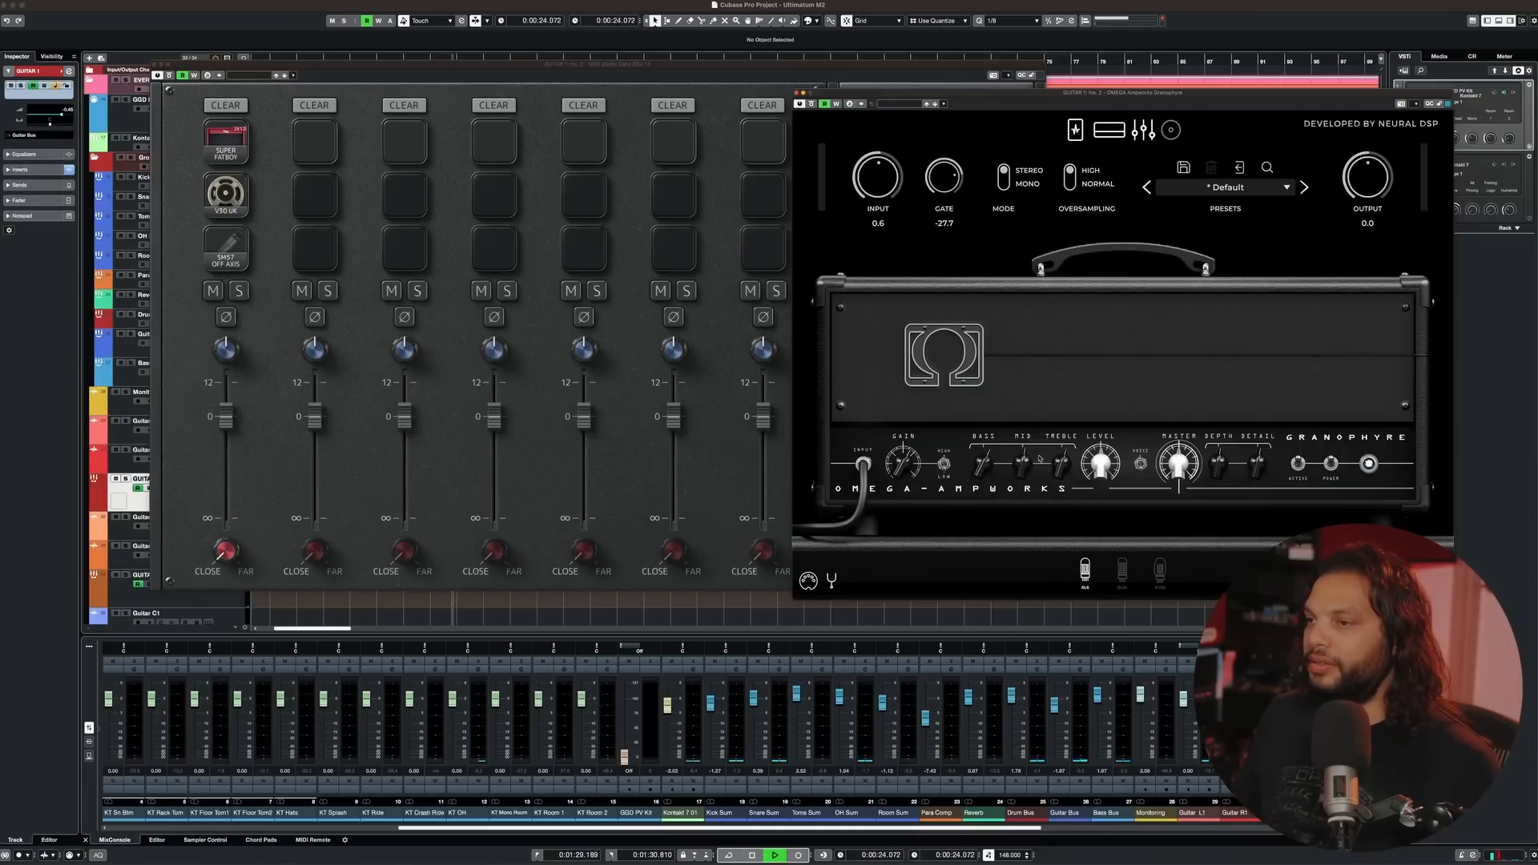
pyautogui.press('space')
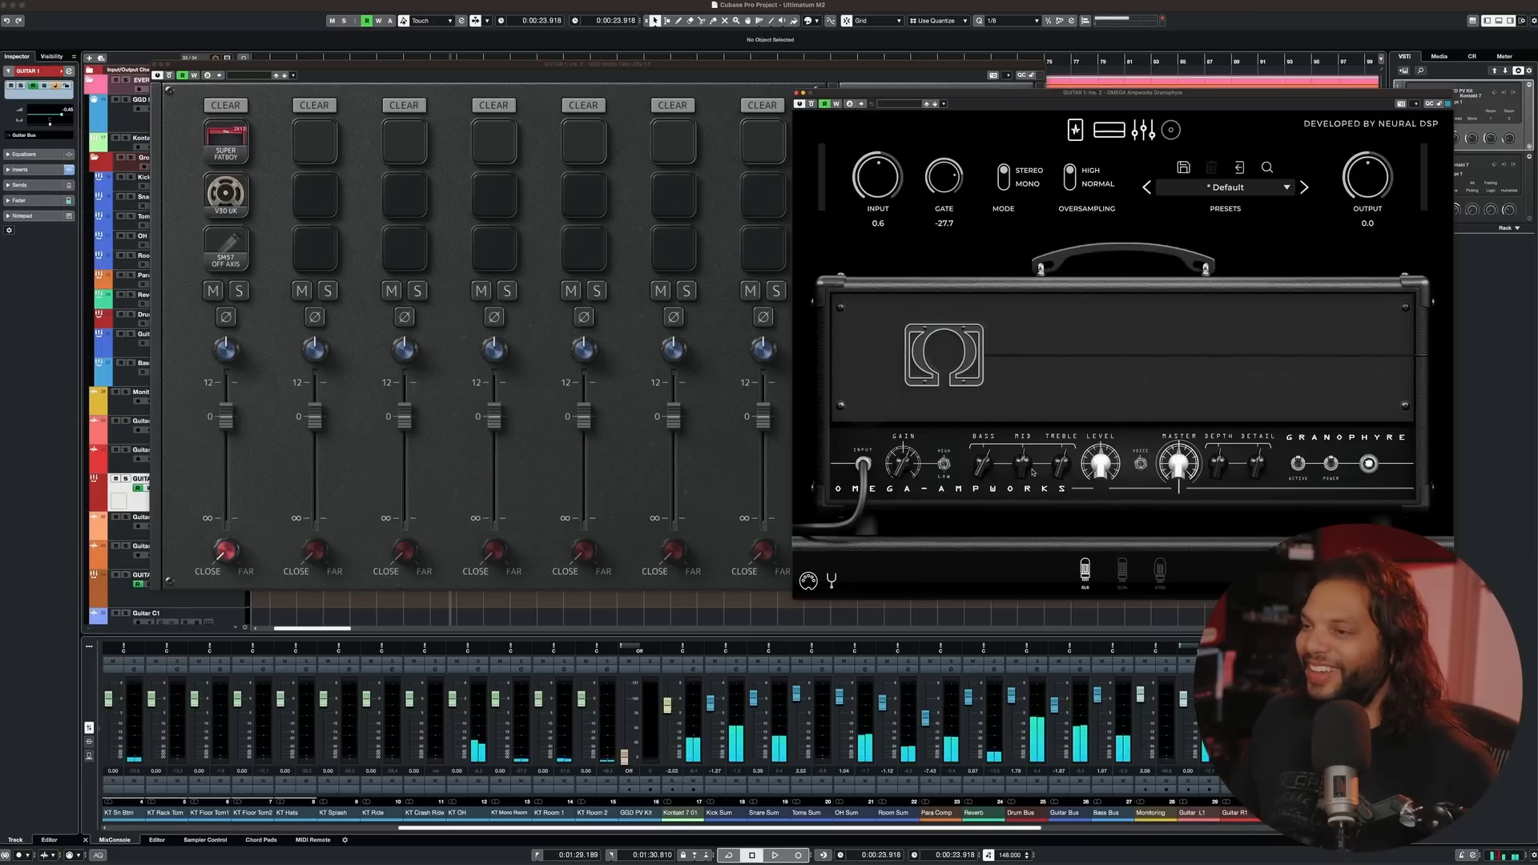
pyautogui.press('space')
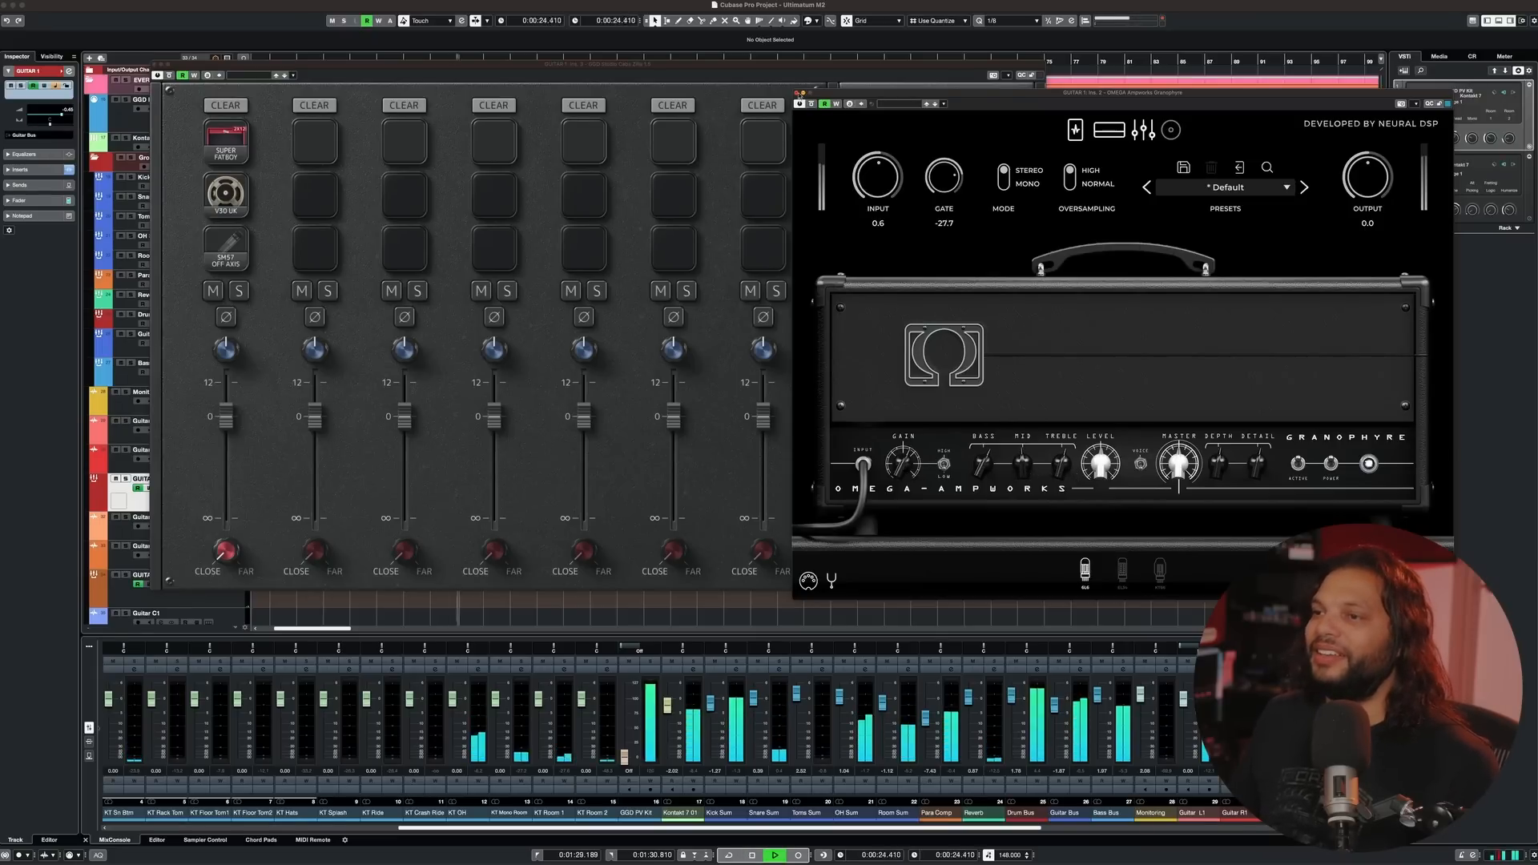
pyautogui.click(797, 92)
pyautogui.press('space')
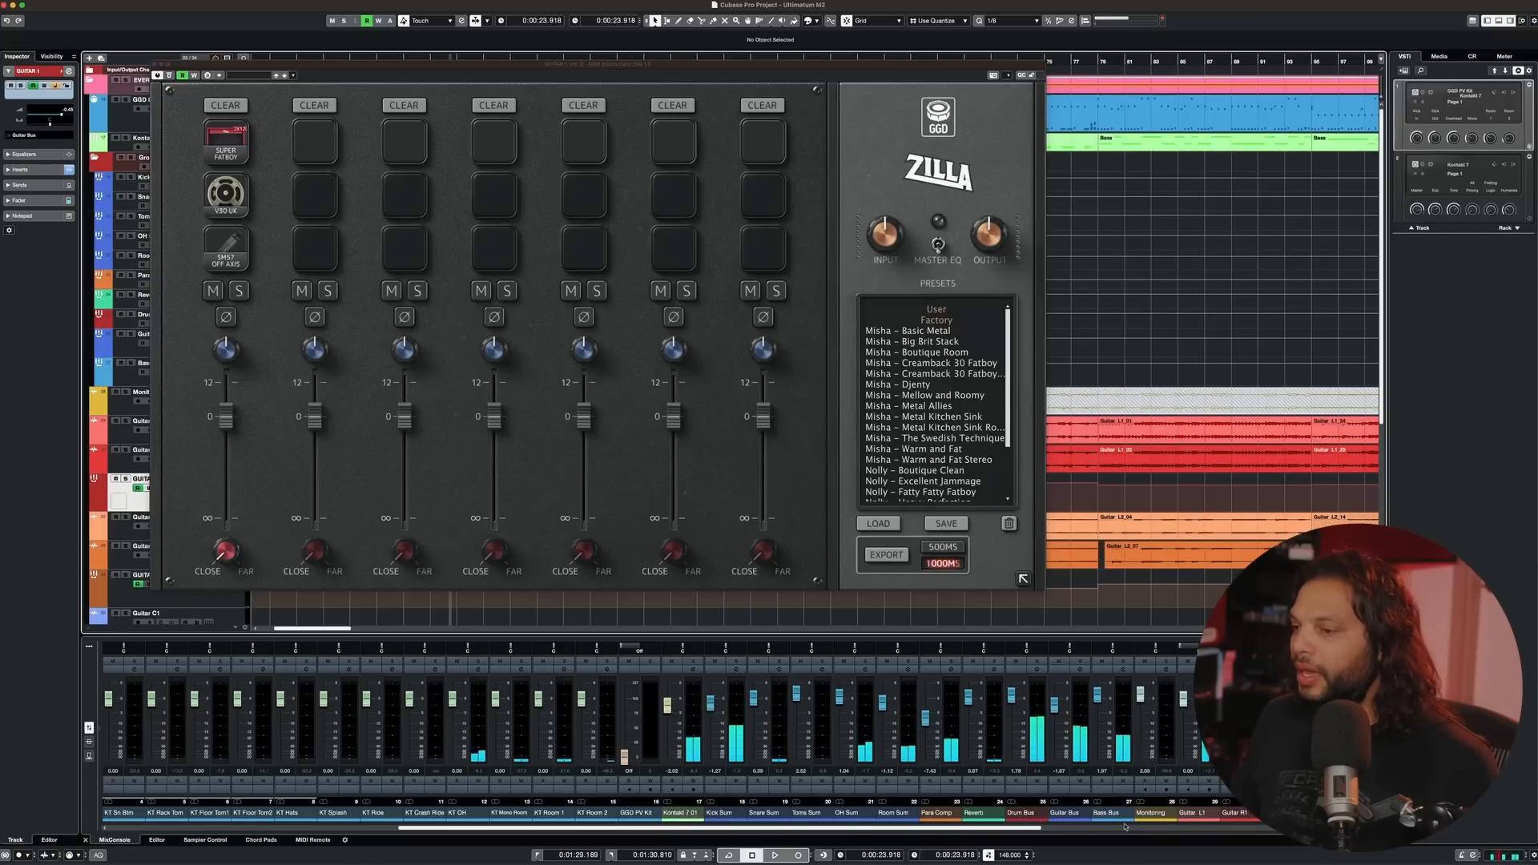
# - Solo the Guitar Bus with its channel settings open, close the Zilla window, and bypass all the bus inserts for playback
pyautogui.click(1083, 665)
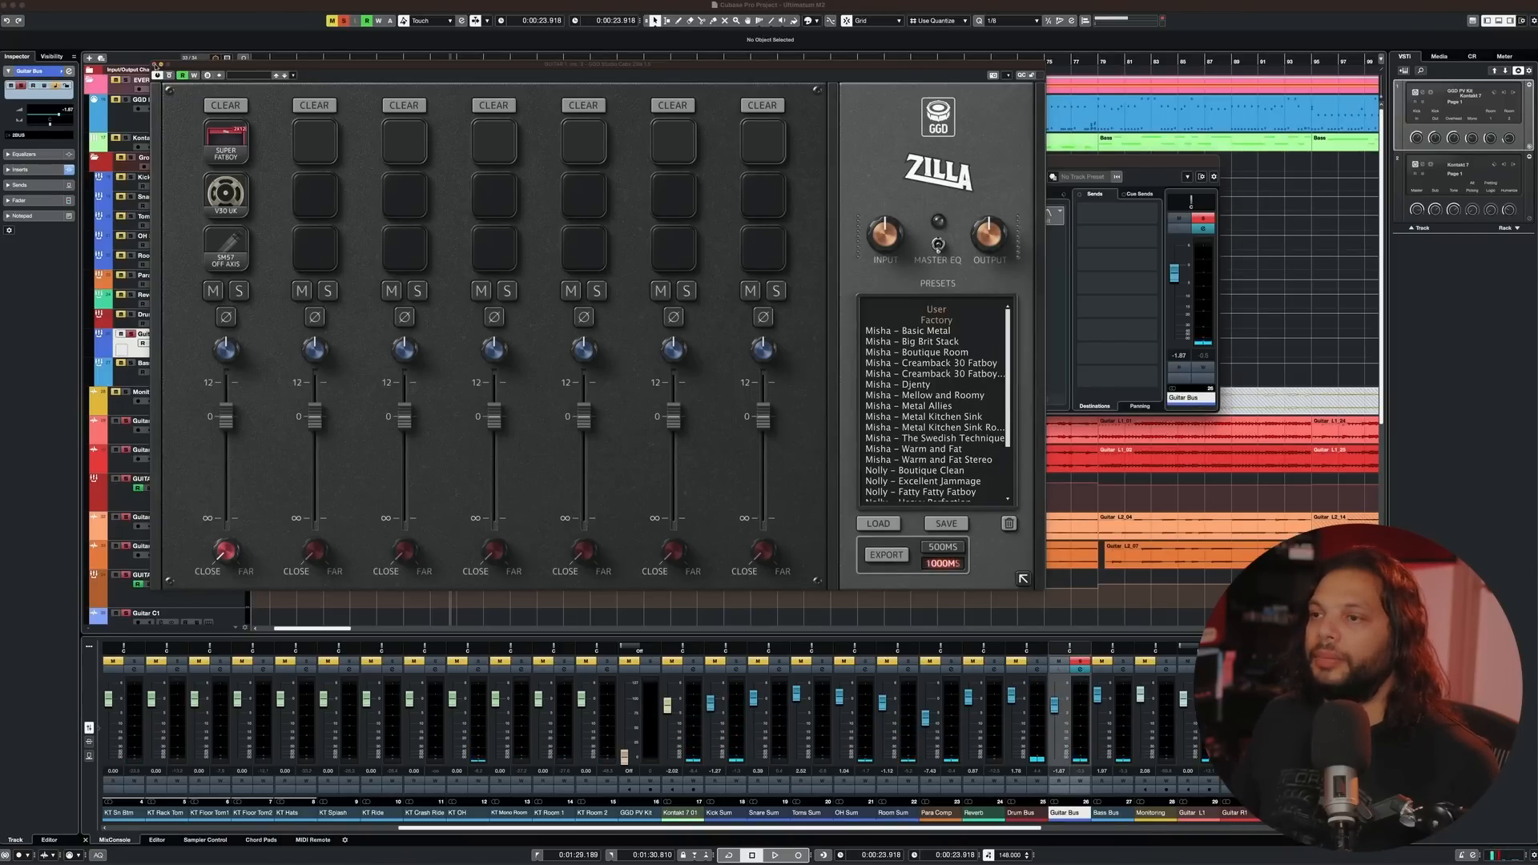
pyautogui.press('super+w')
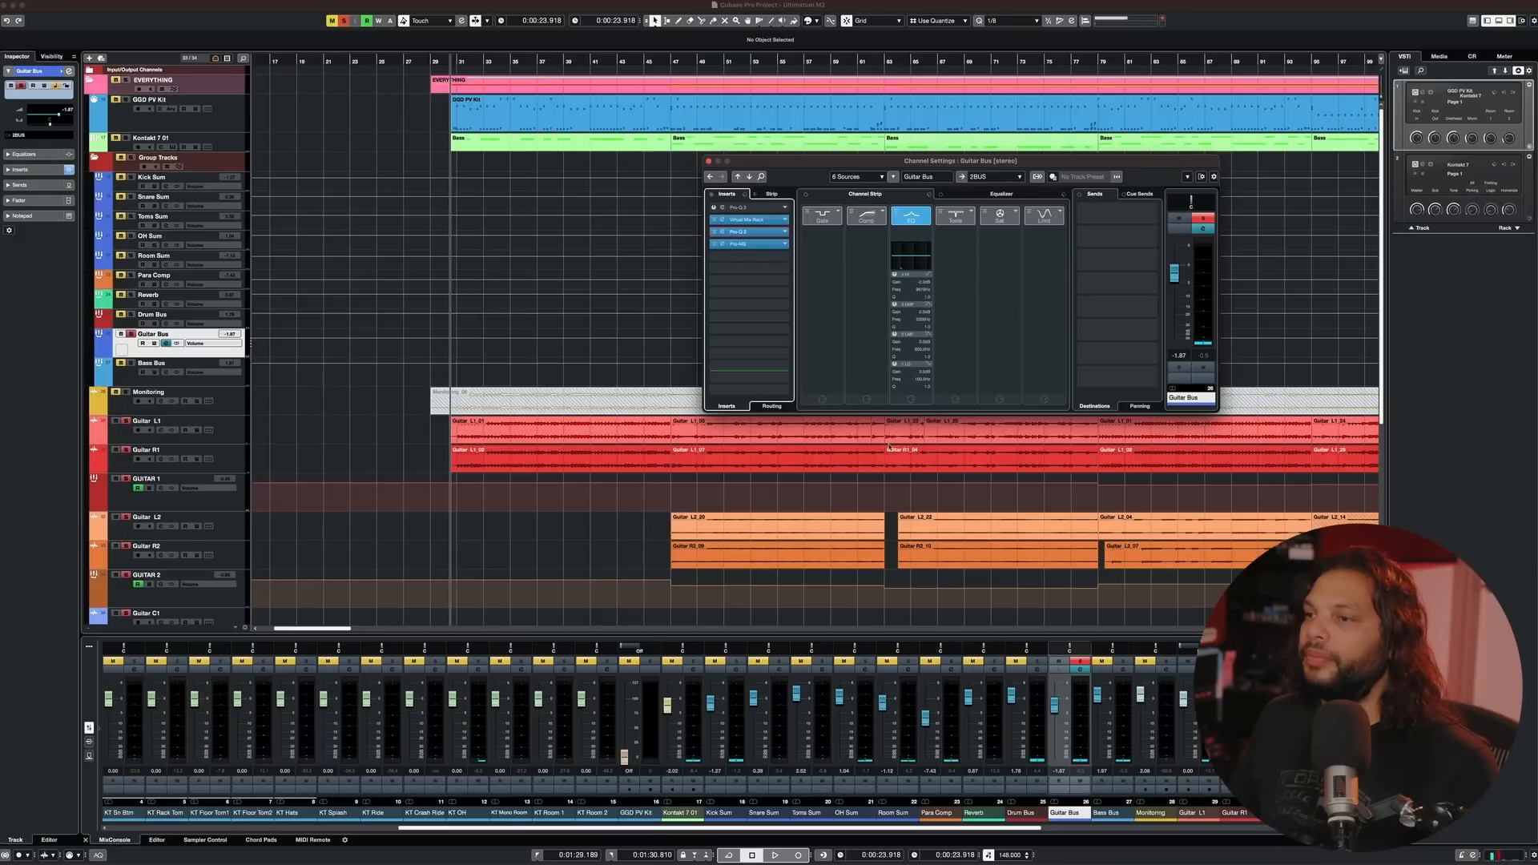
pyautogui.click(712, 245)
pyautogui.press('space')
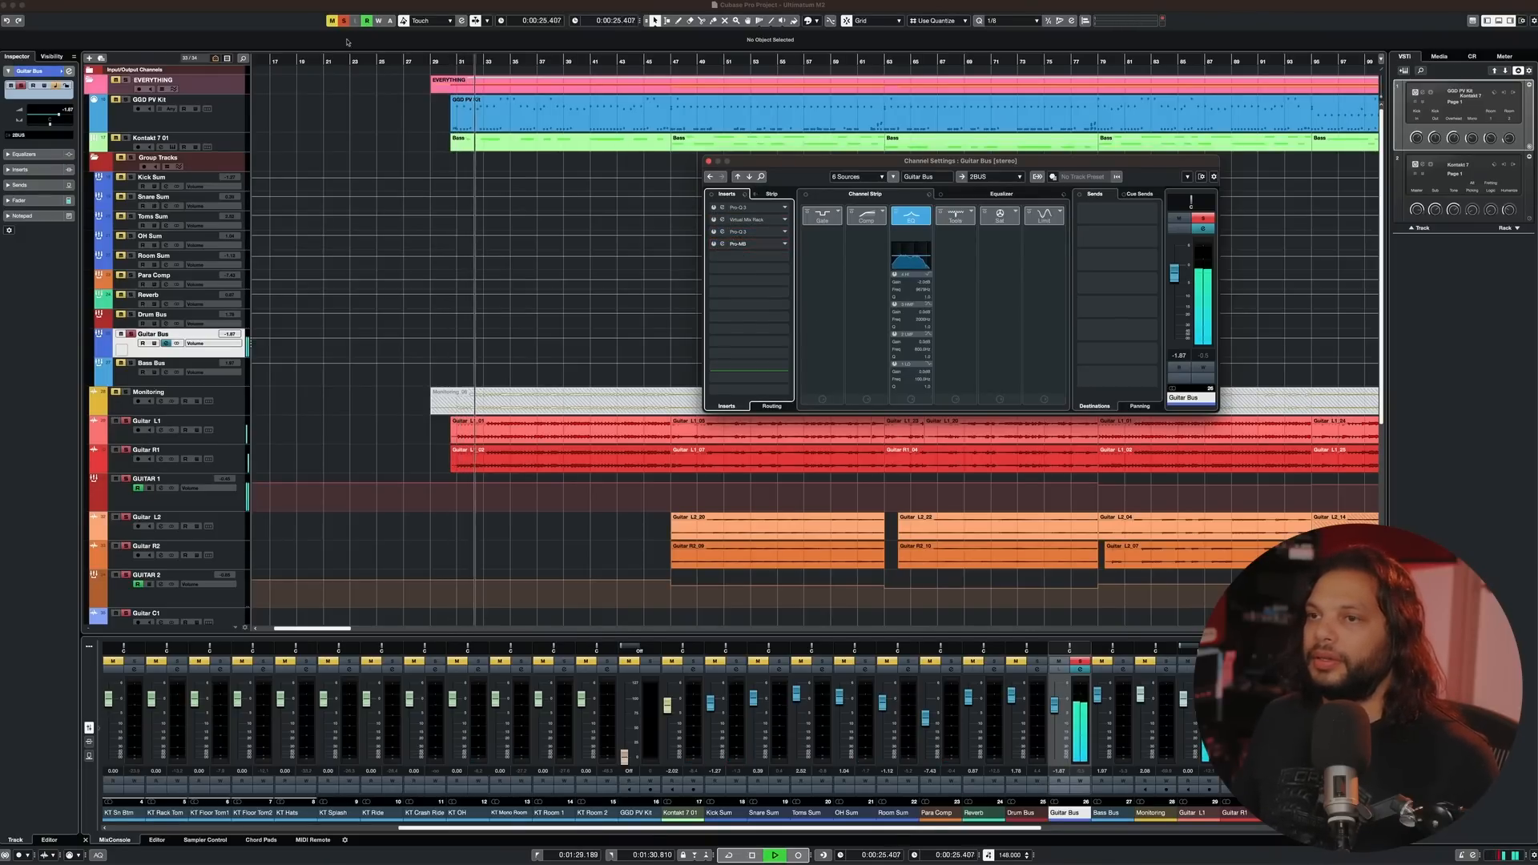
# - Clear the solo, audition the unprocessed guitars in the full mix, and reopen the Guitar Bus channel settings
pyautogui.click(709, 161)
pyautogui.click(344, 20)
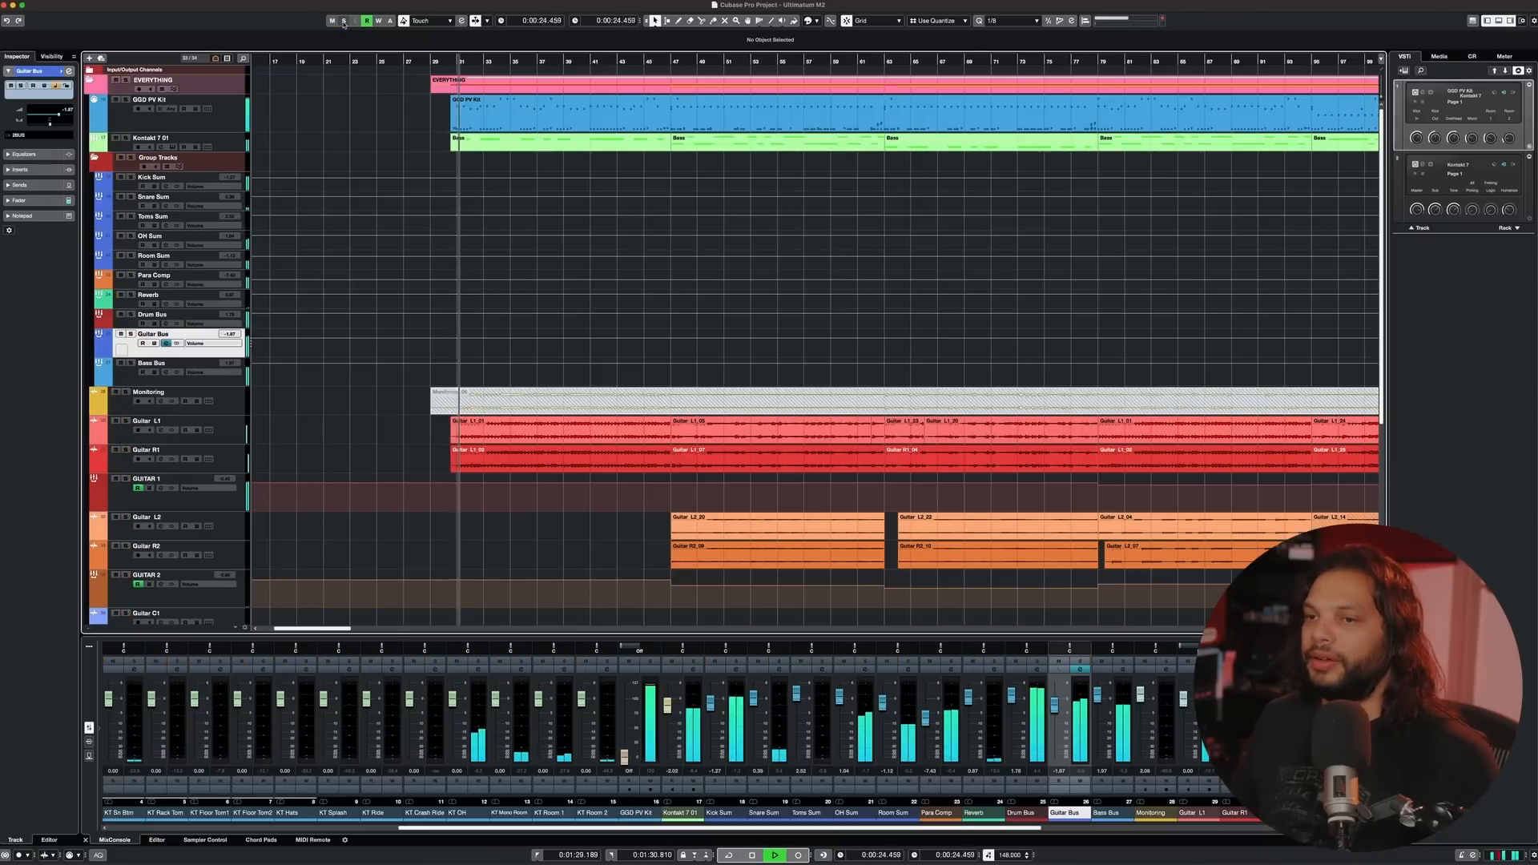
pyautogui.click(1080, 670)
pyautogui.press('space')
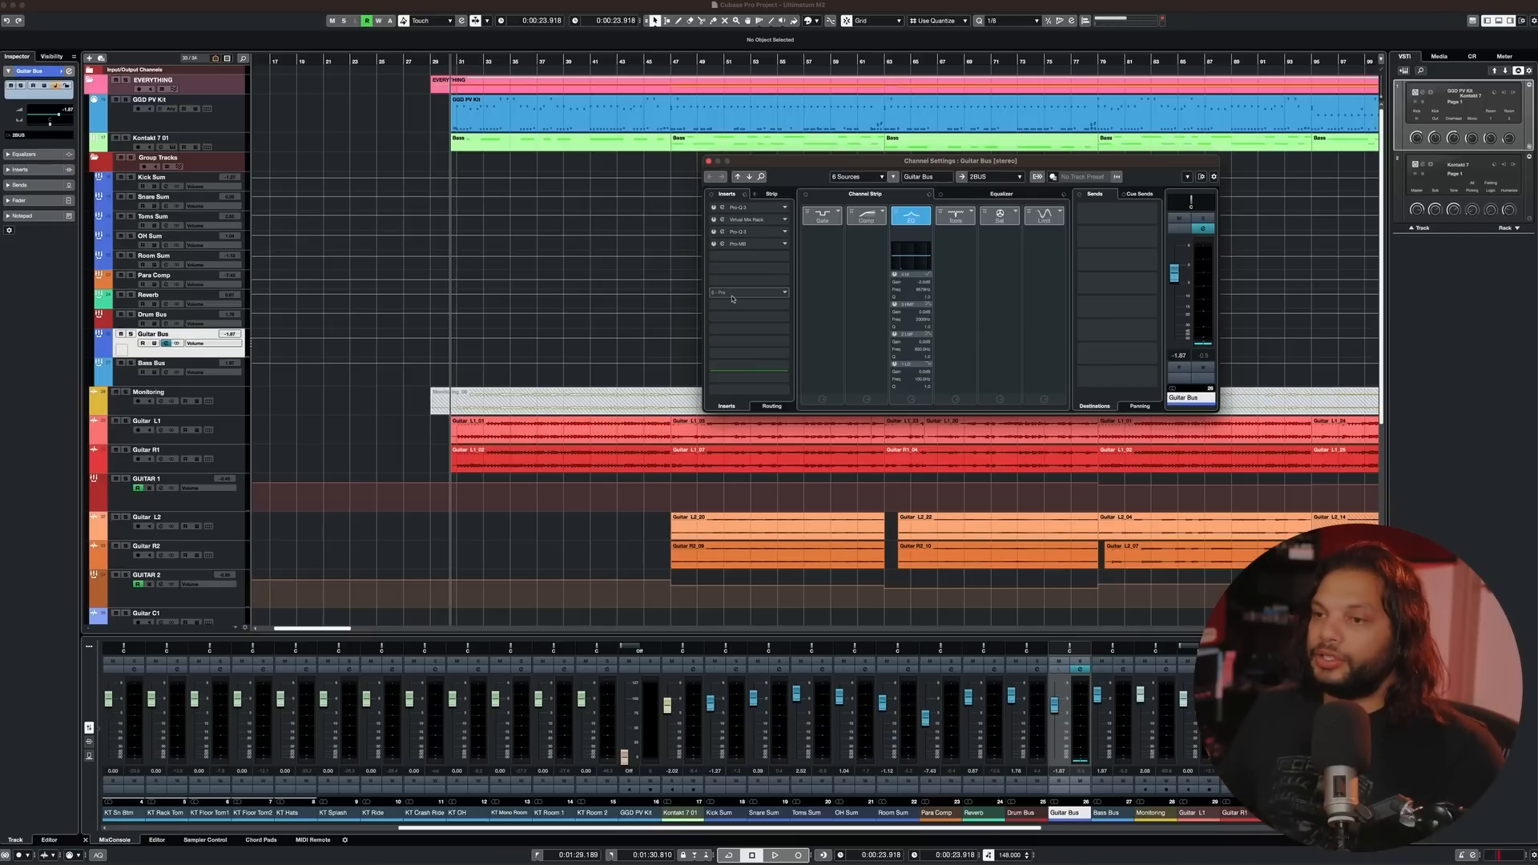
# - Enable the Virtual Mix Rack insert on the Guitar Bus and examine its CS-EQ, FG-S and FG-N settings while auditioning the mix
pyautogui.click(769, 222)
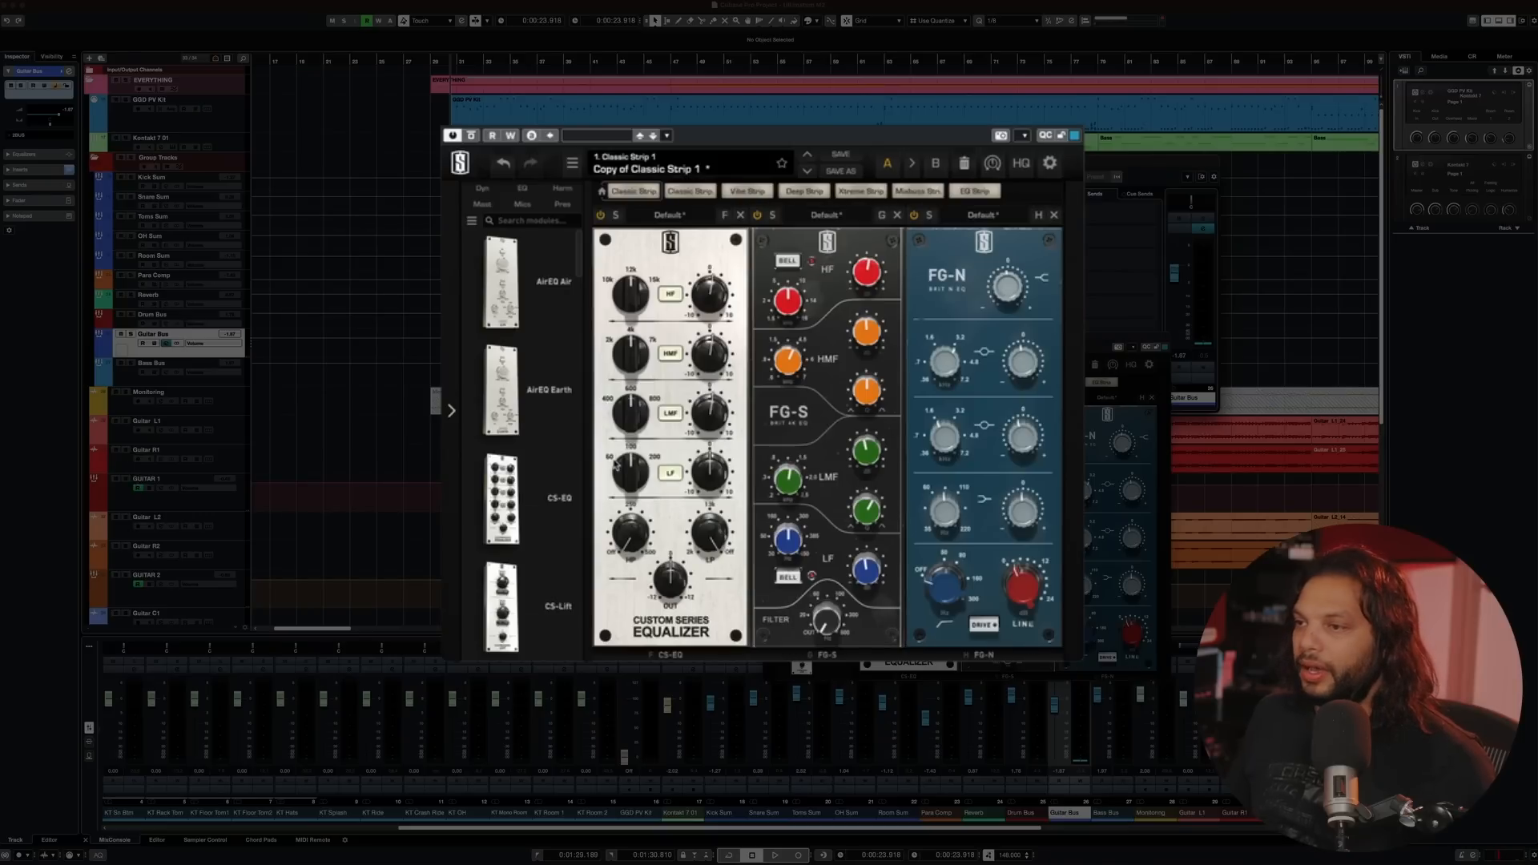
pyautogui.press('space')
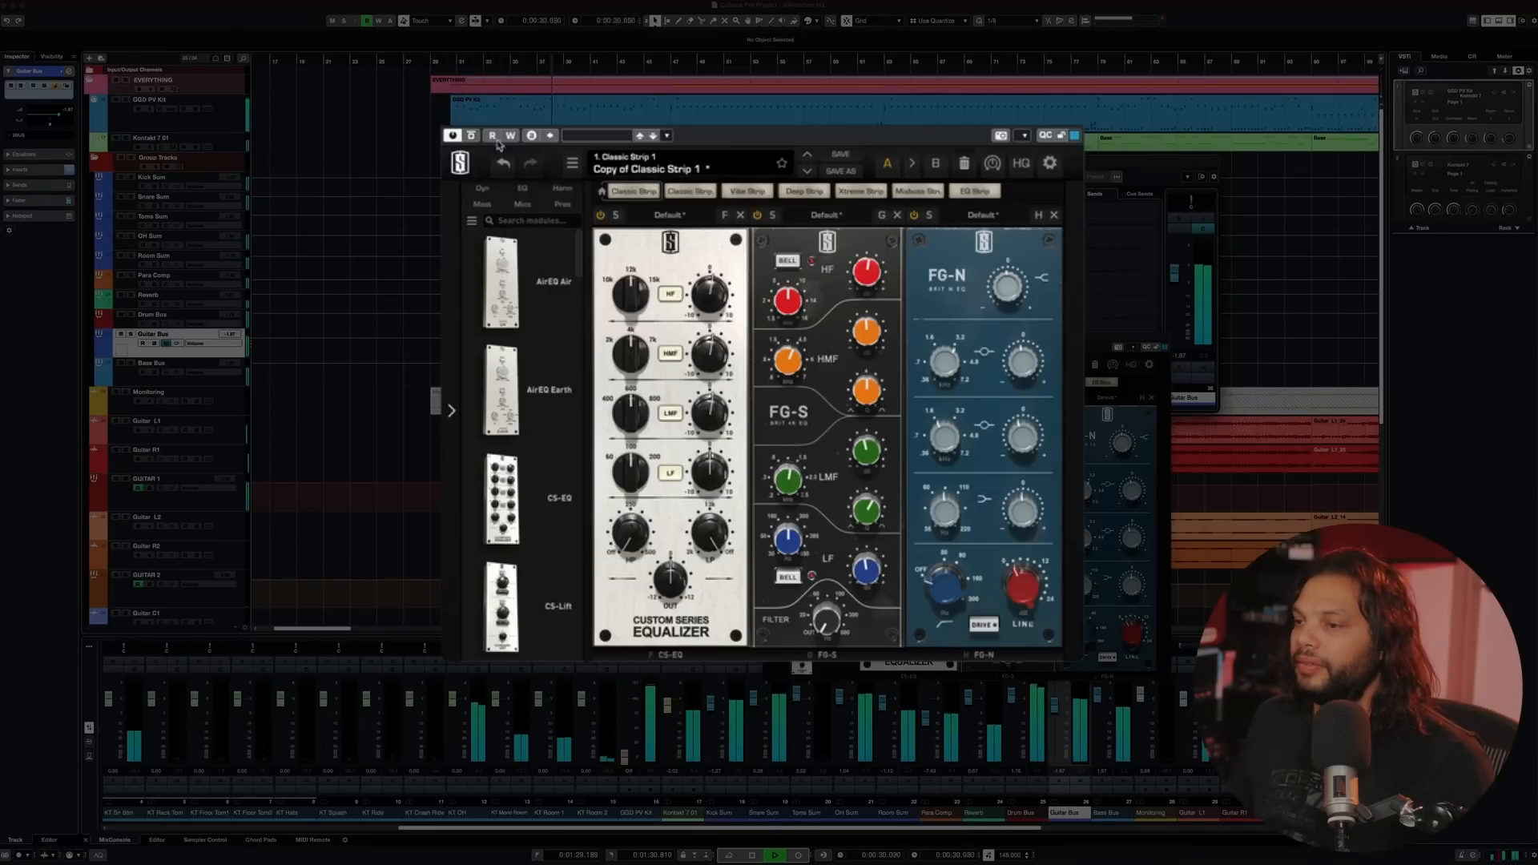
pyautogui.press('space')
pyautogui.moveTo(719, 359)
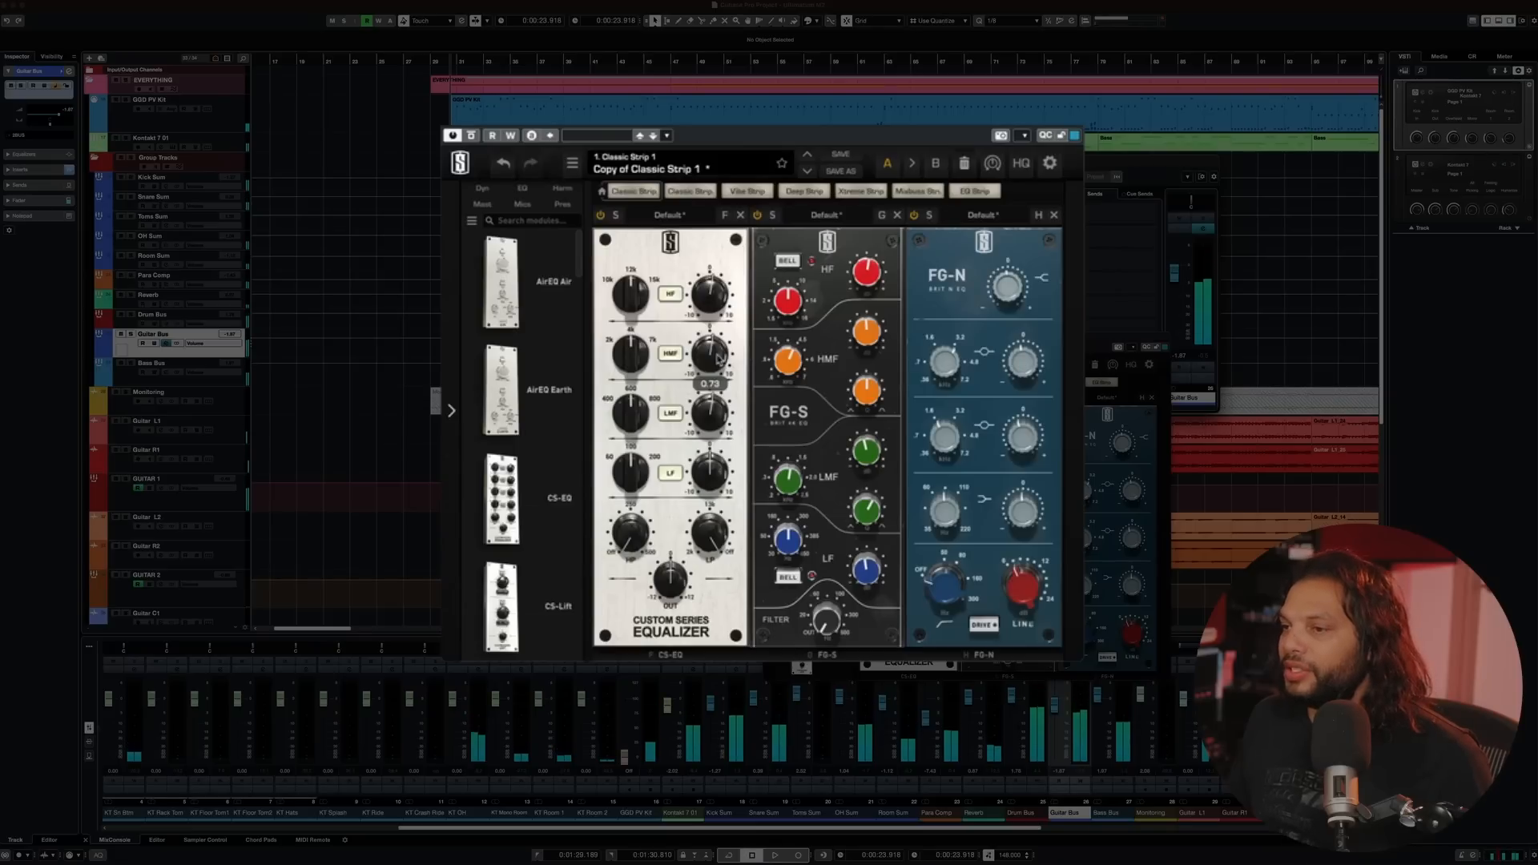
pyautogui.moveTo(865, 338)
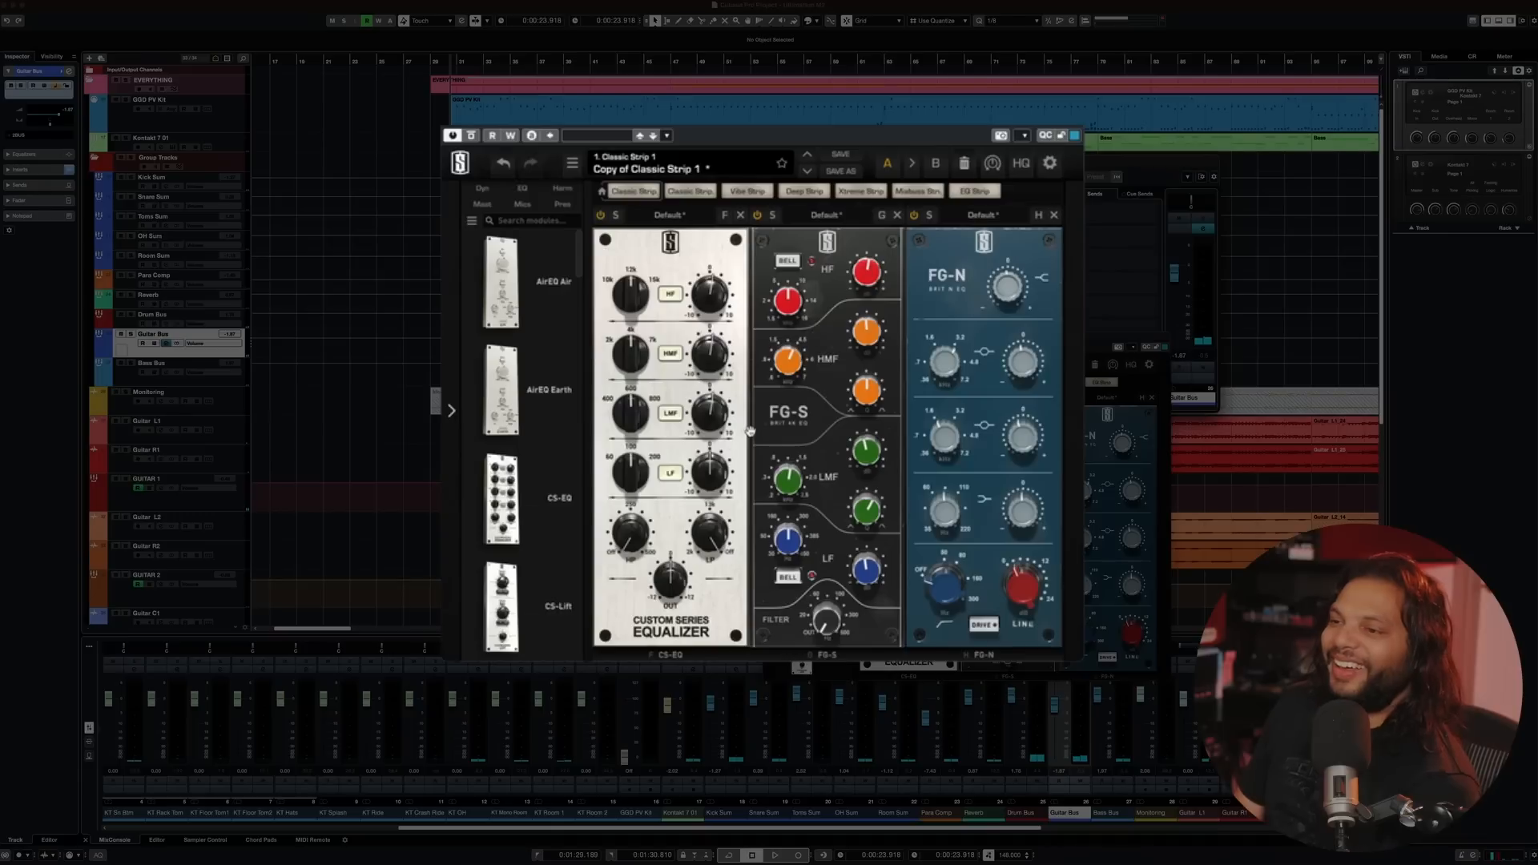
pyautogui.moveTo(723, 301)
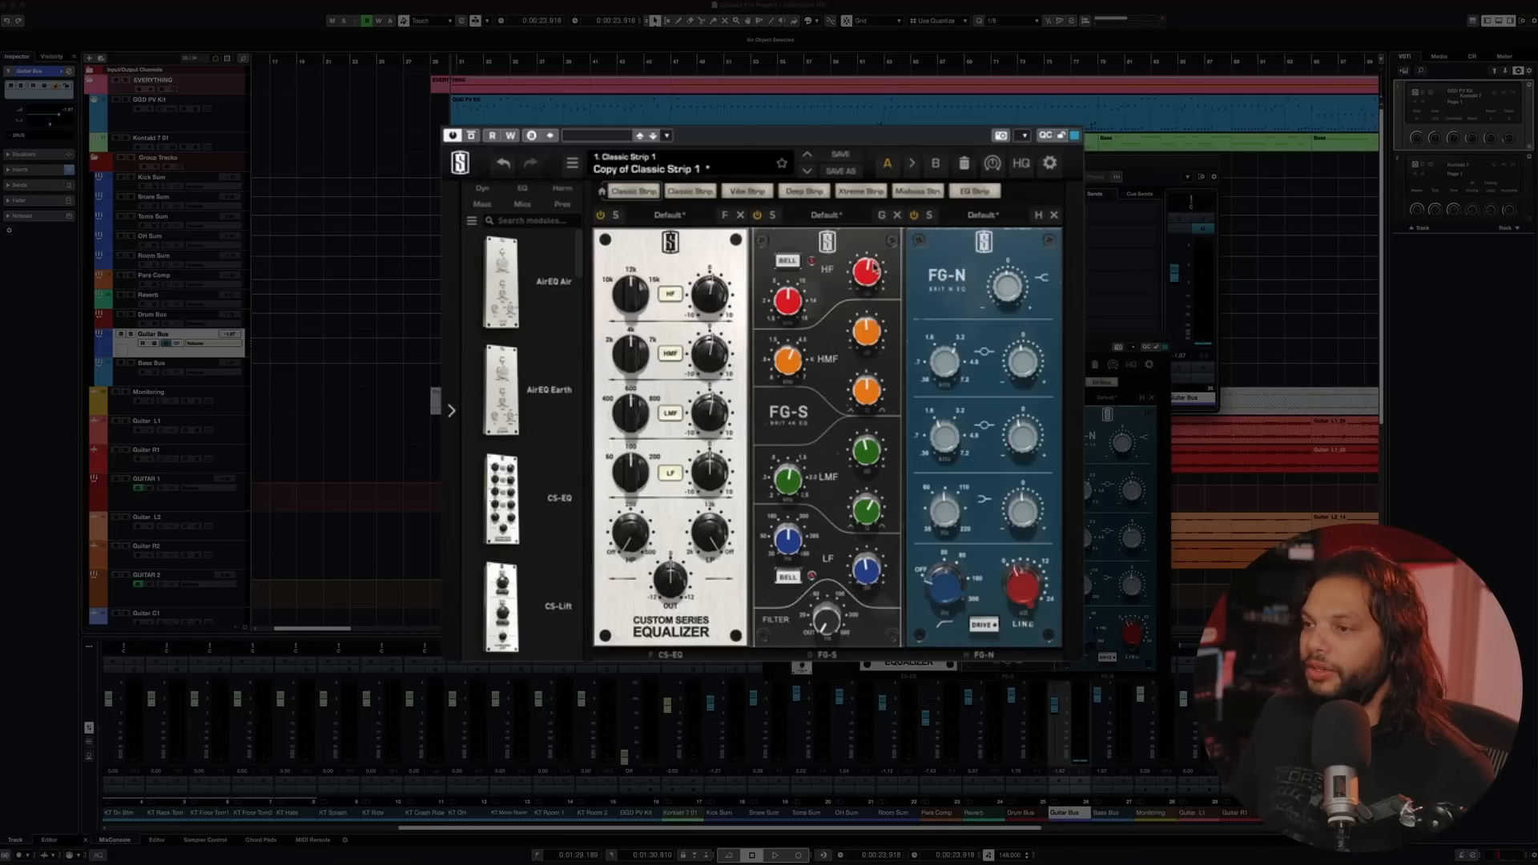
pyautogui.moveTo(875, 270)
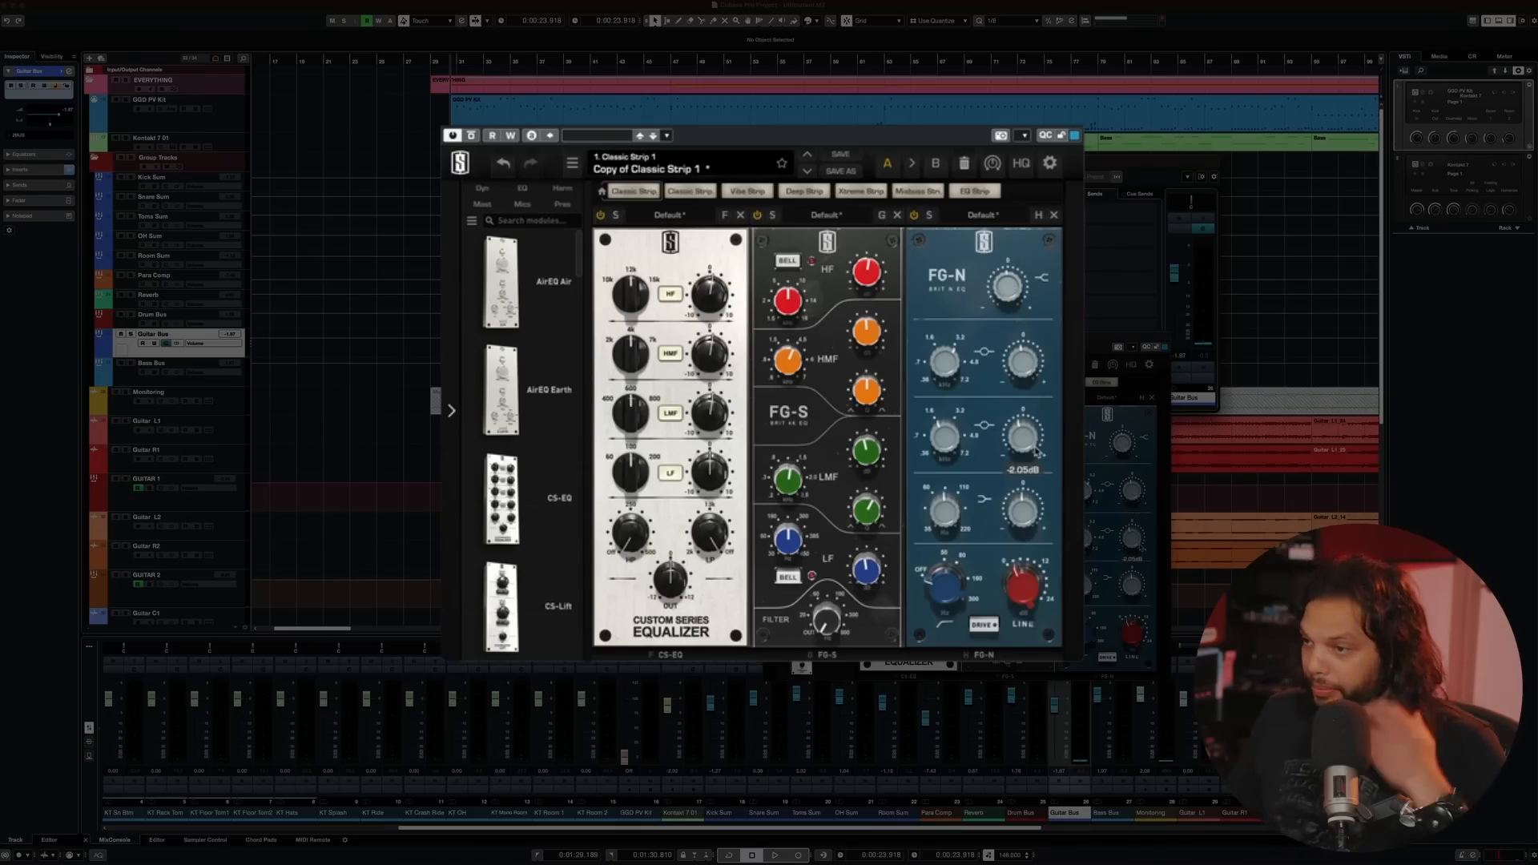
pyautogui.press('space')
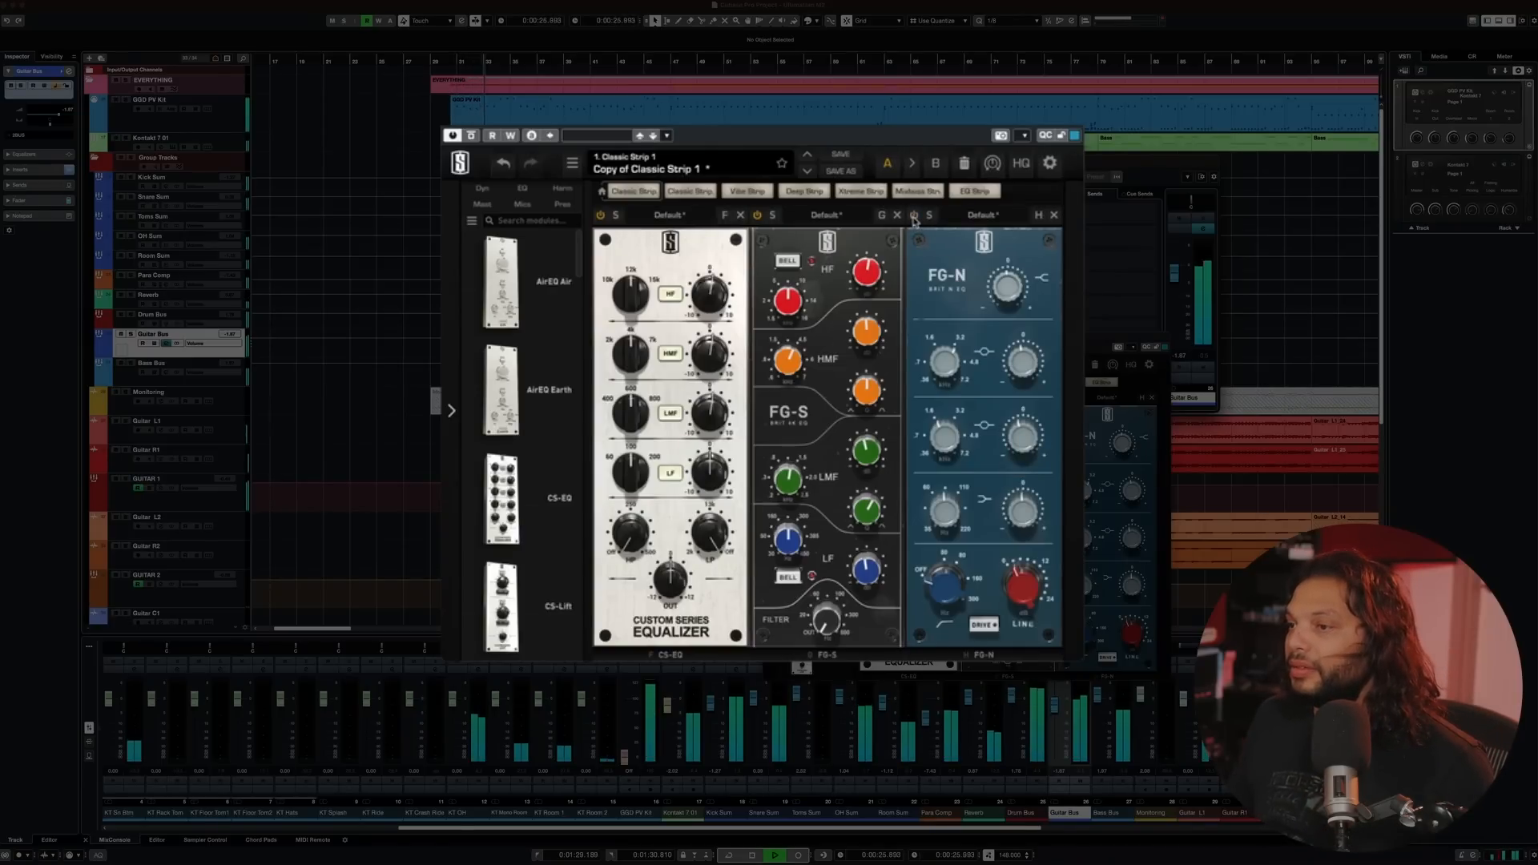
pyautogui.press('space')
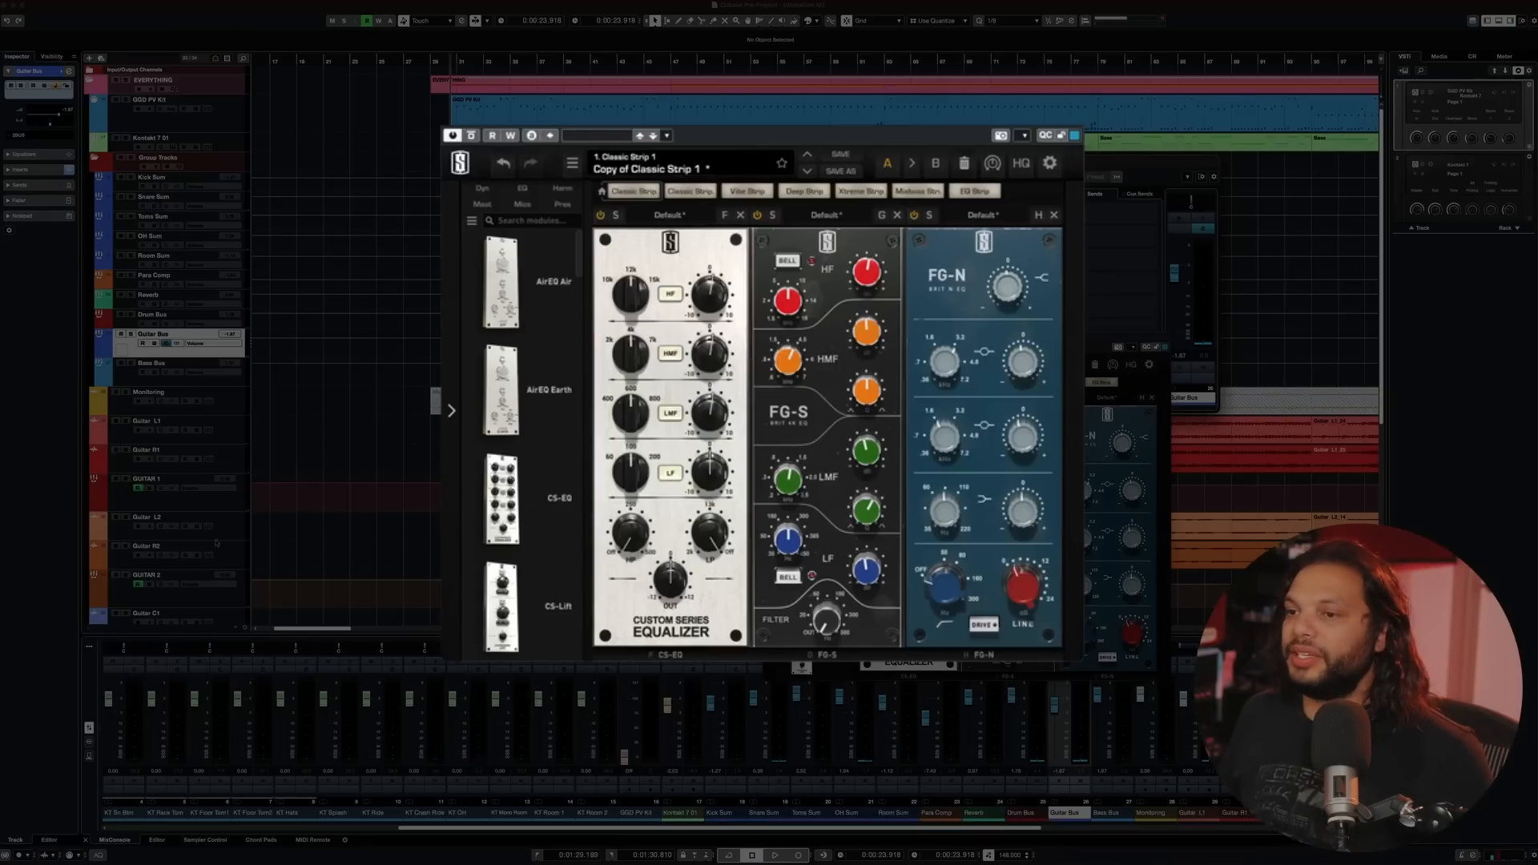
# - Open the GUITAR 1 channel settings, revisit its Zilla cabinet setup, and close the Zilla and Virtual Mix Rack windows
pyautogui.click(199, 493)
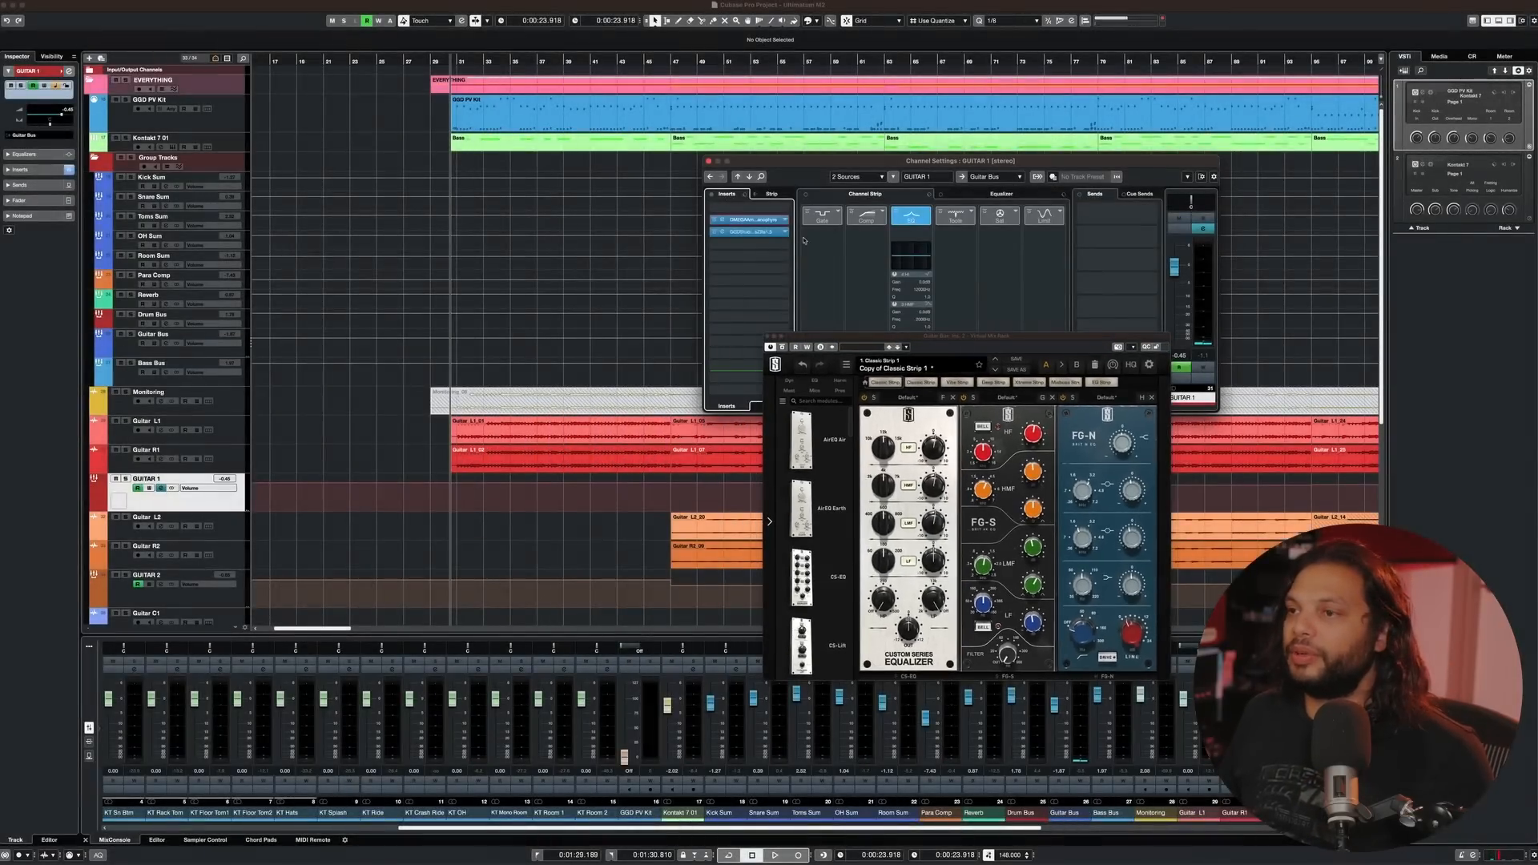
pyautogui.click(766, 233)
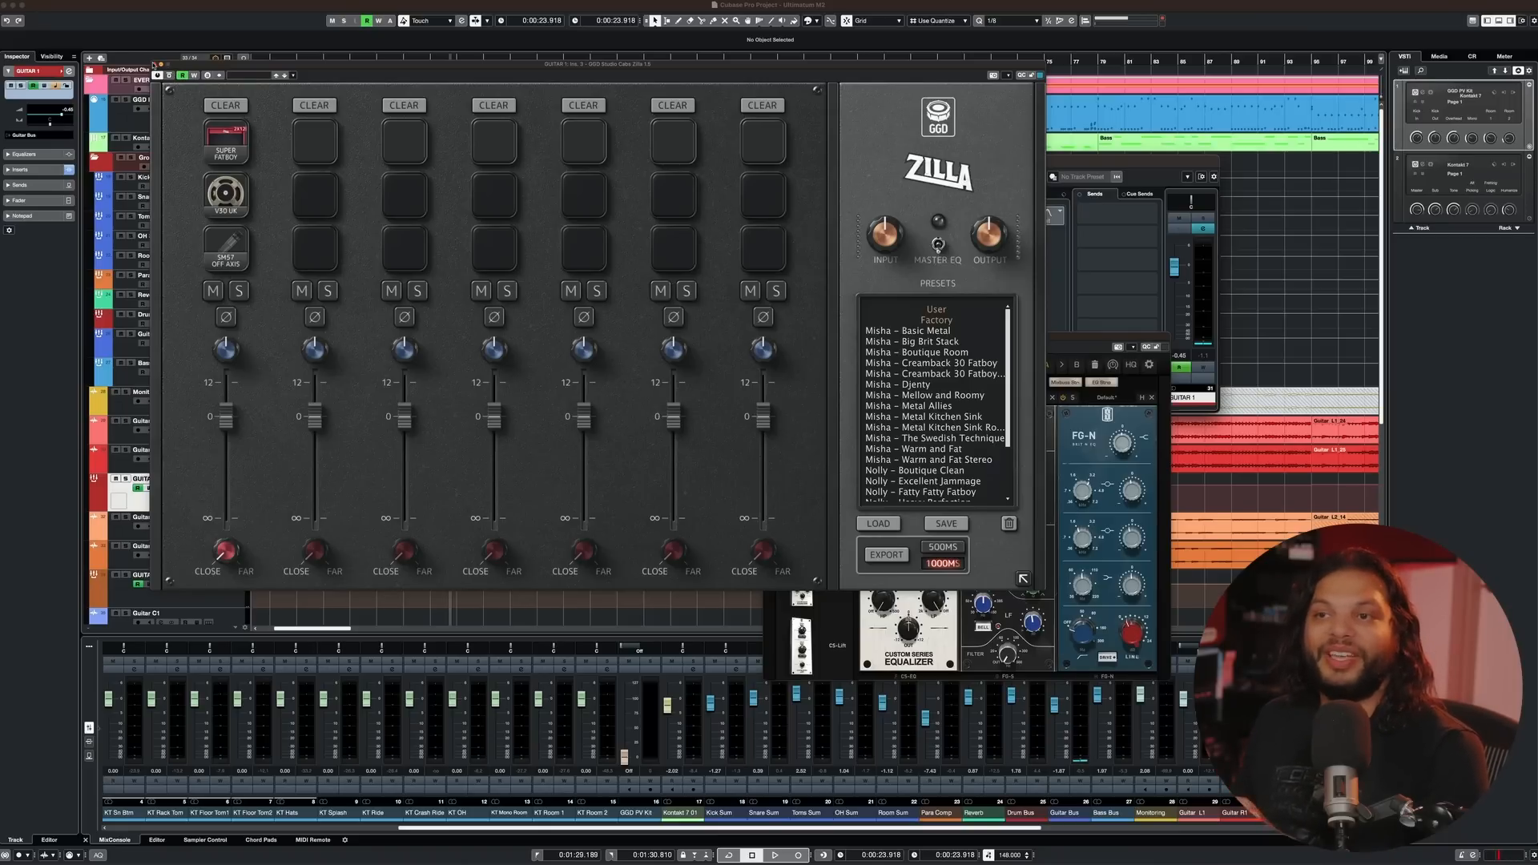
pyautogui.click(155, 65)
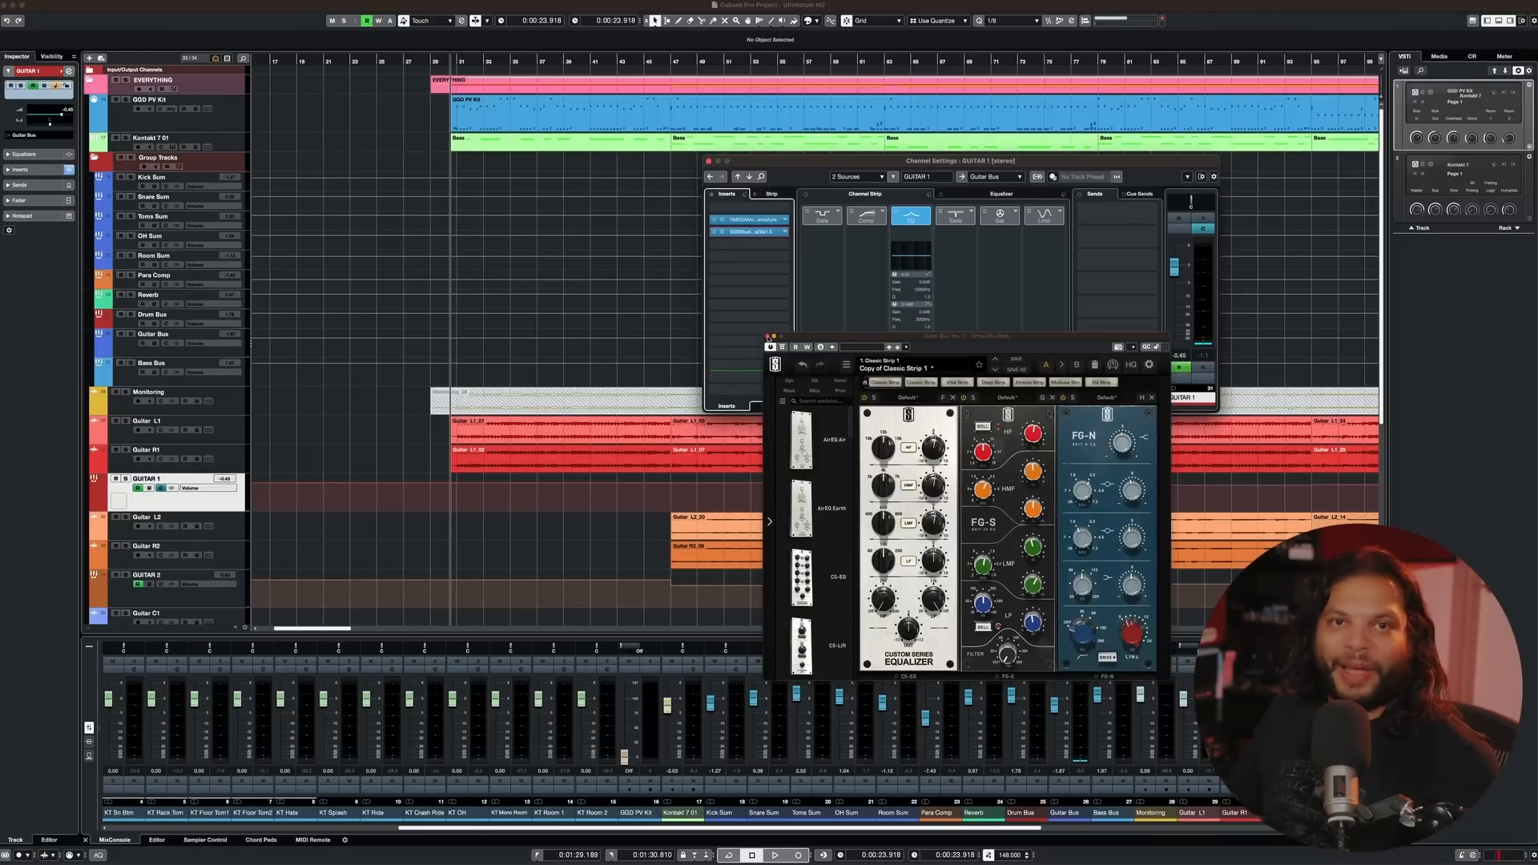
pyautogui.click(768, 336)
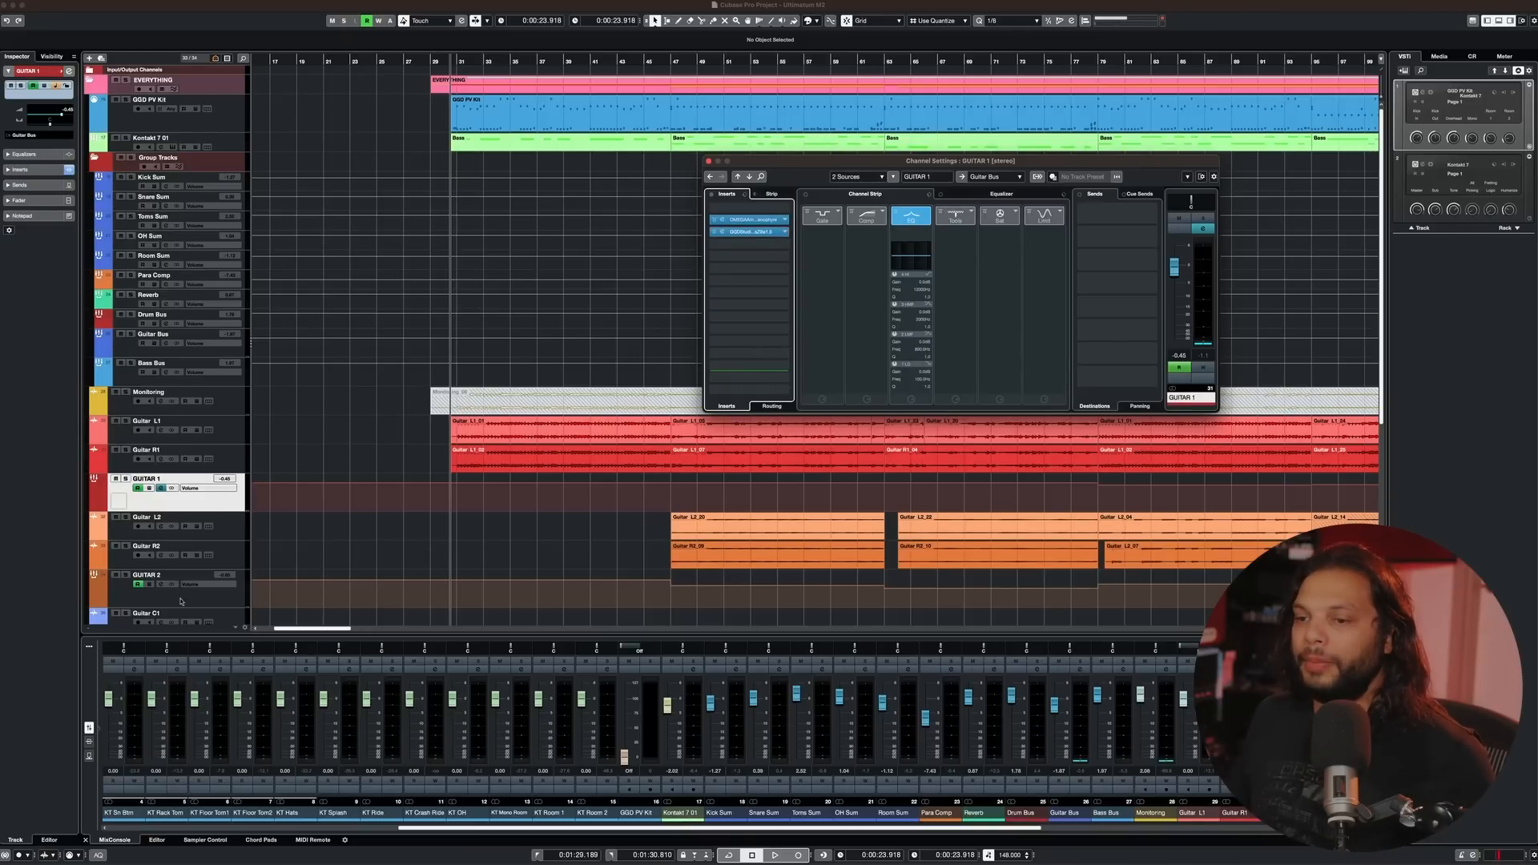
# - Enable and open the Pro-Q 3 insert after the Virtual Mix Rack on the Guitar Bus and audition its EQ curve in the mix
pyautogui.click(1088, 670)
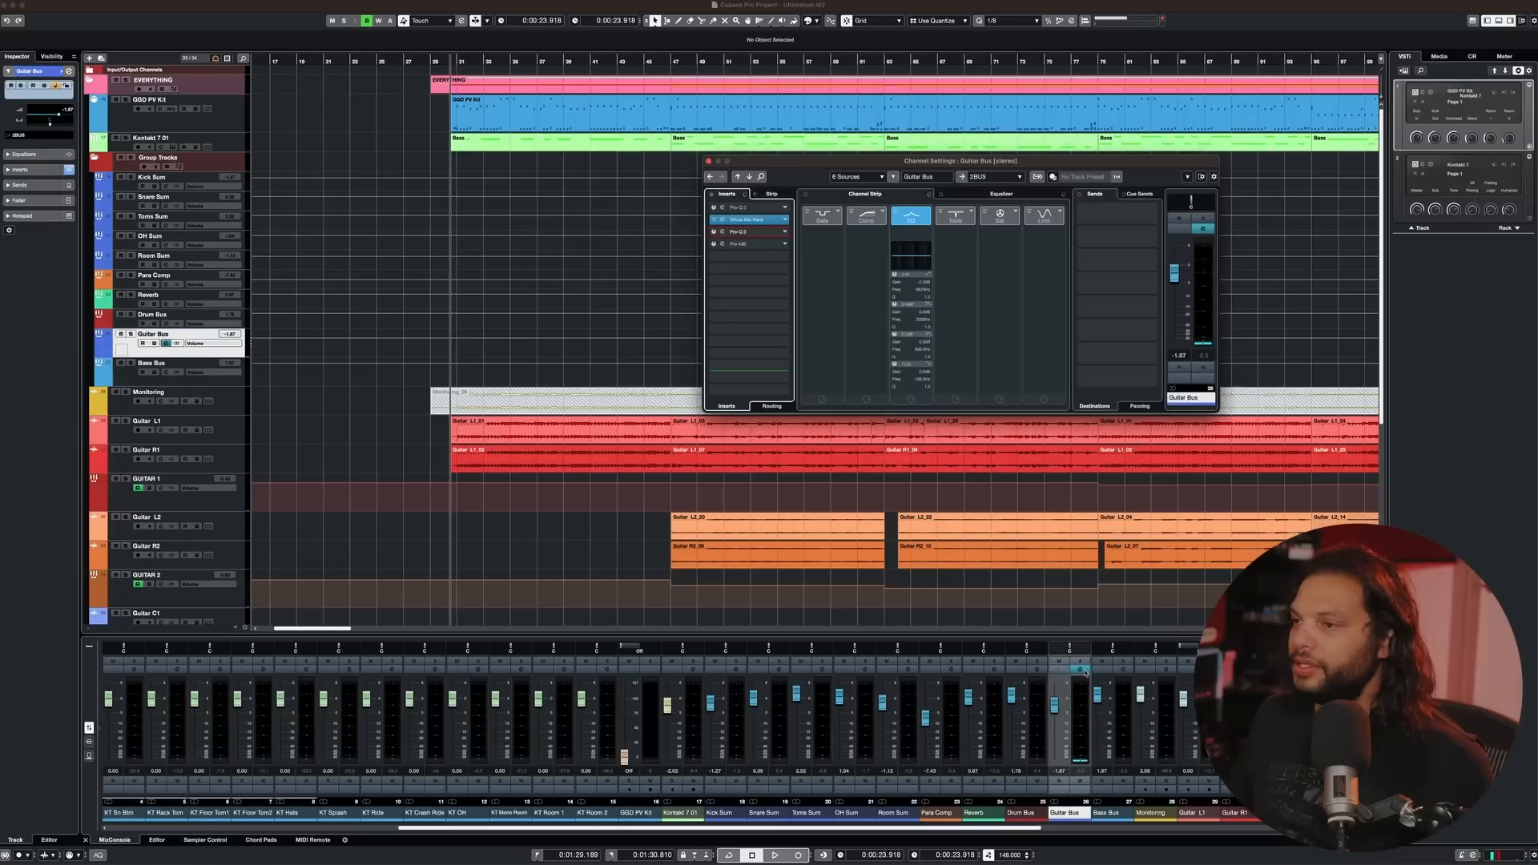
pyautogui.click(763, 234)
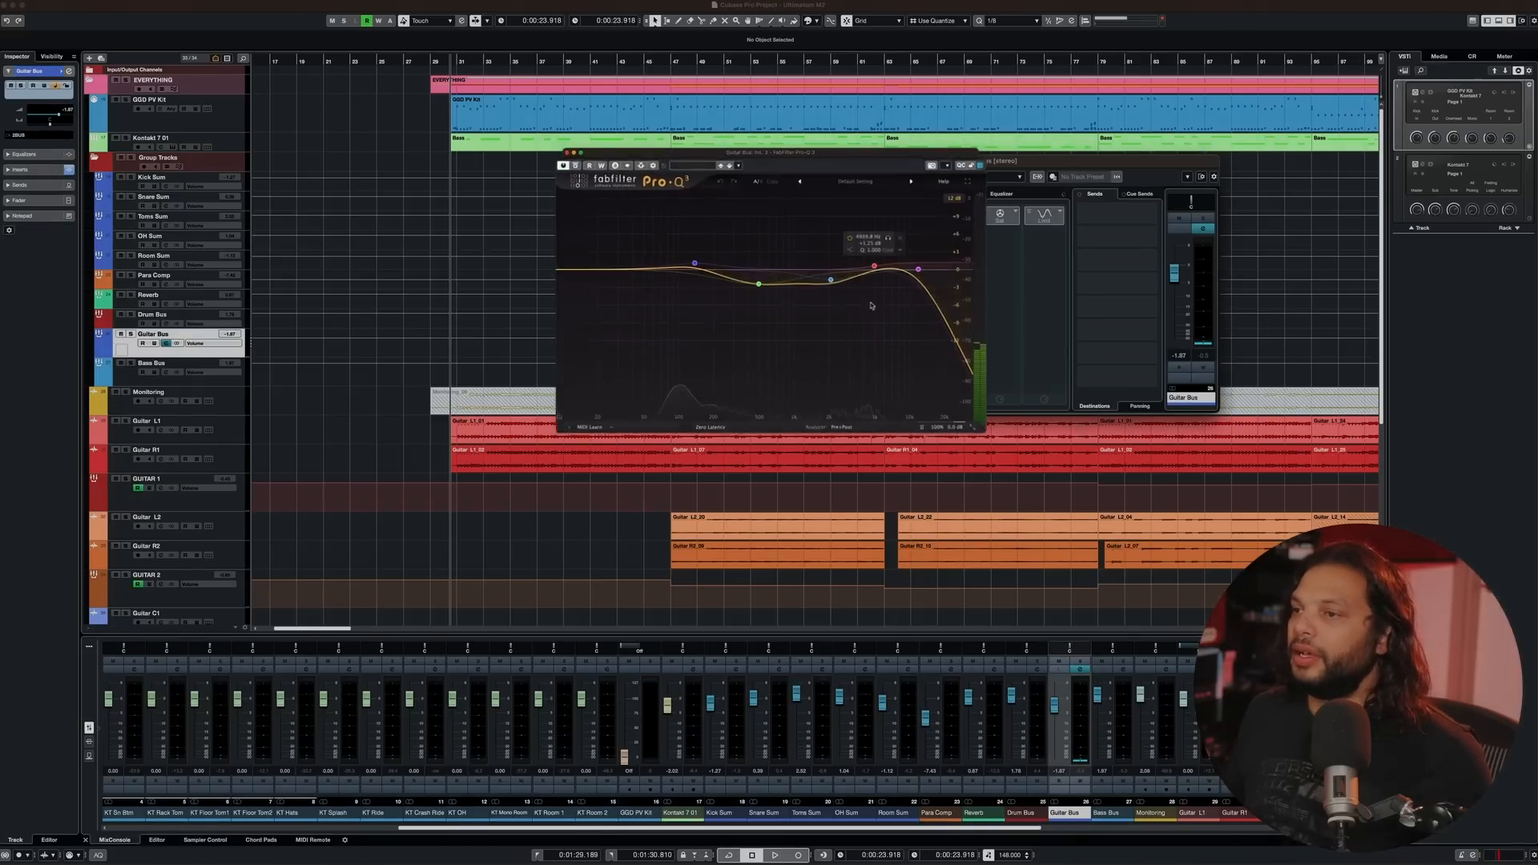
pyautogui.press('space')
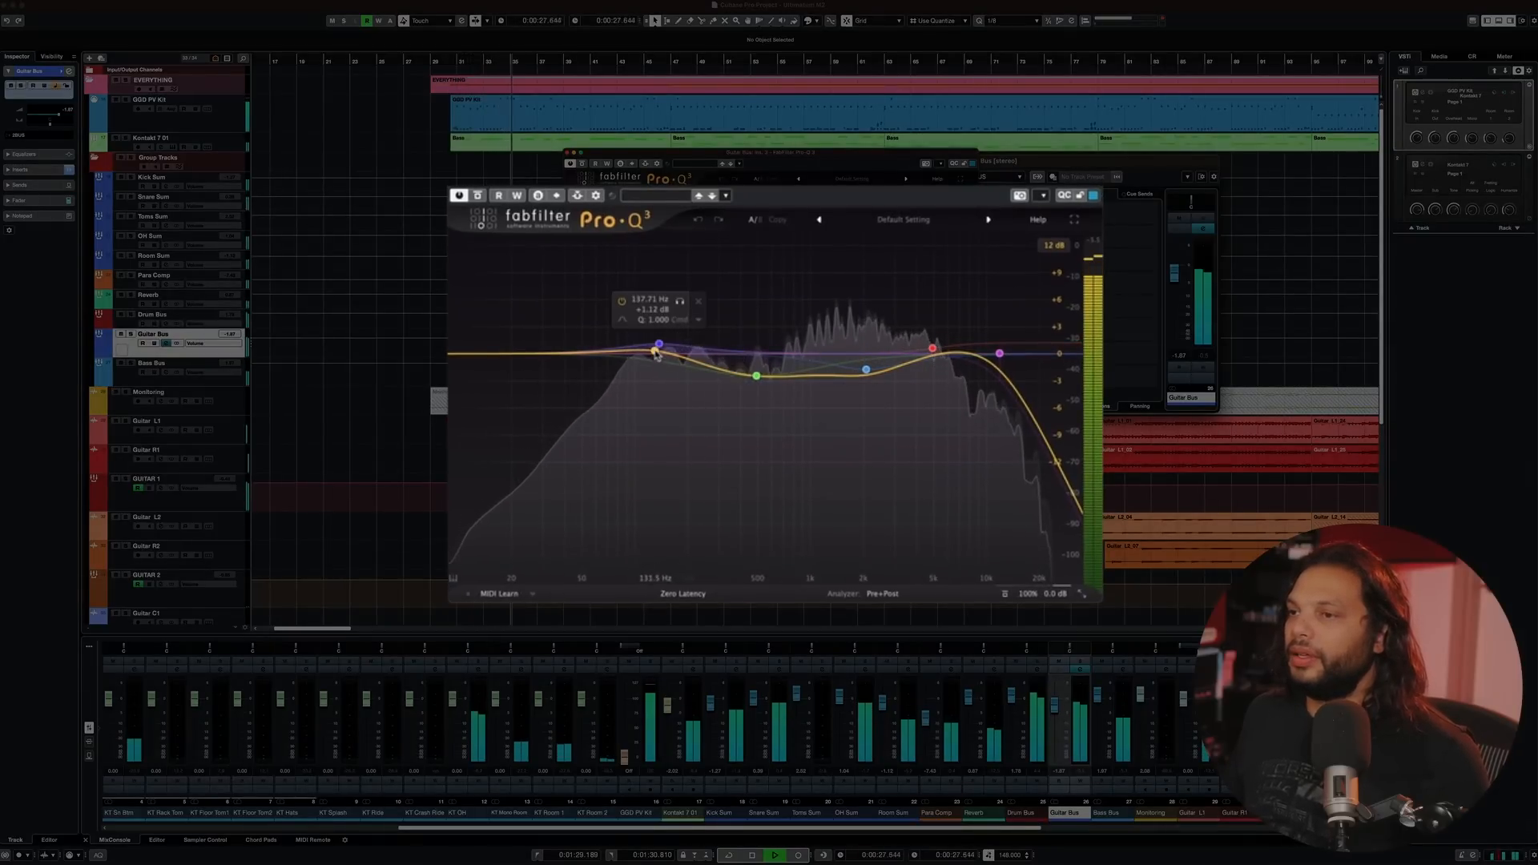
pyautogui.press('space')
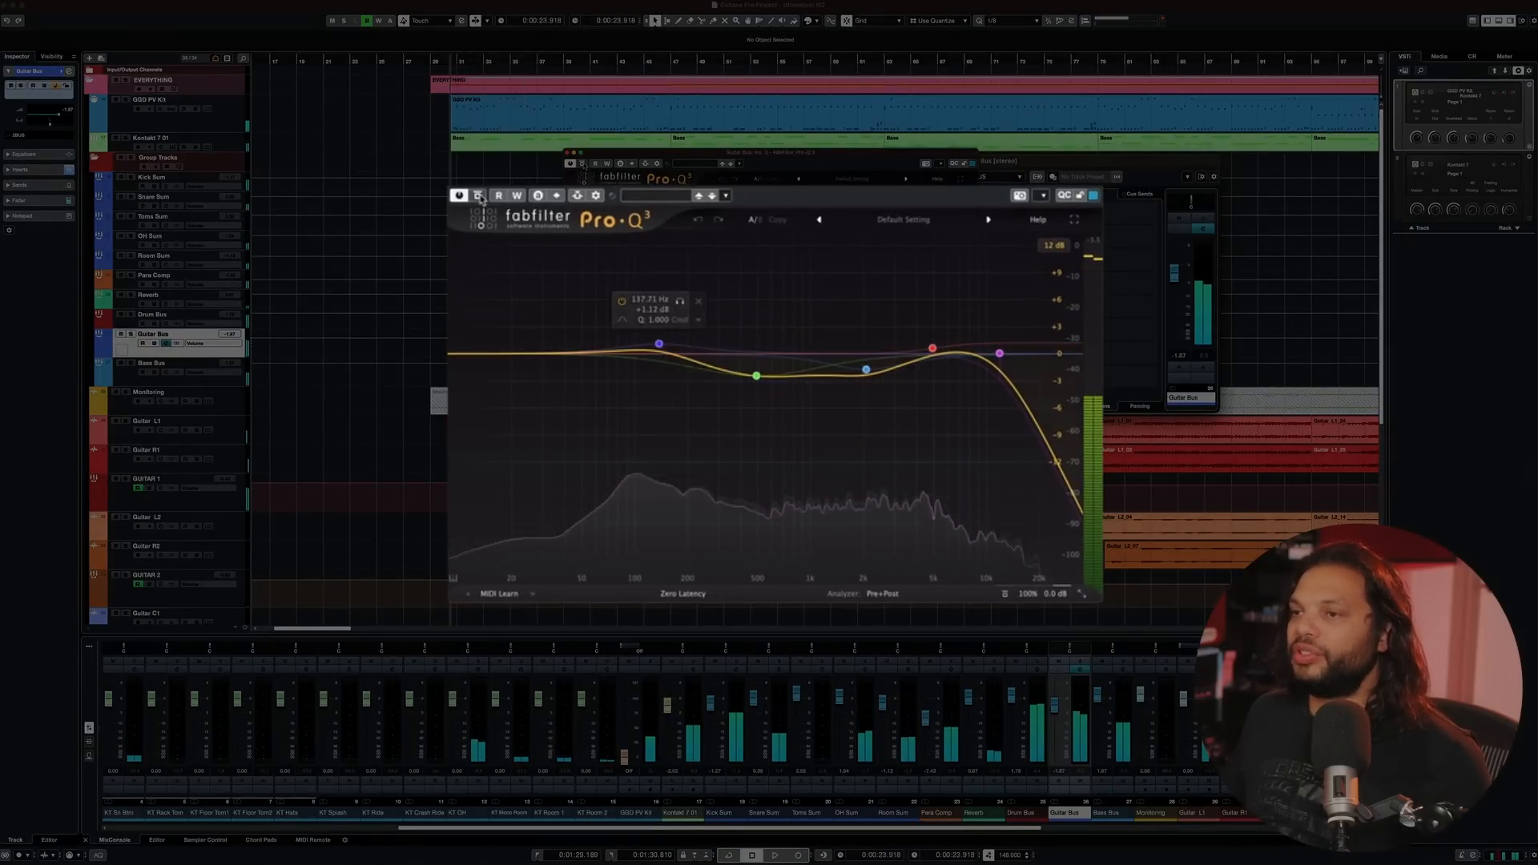
# - Bypass Pro-Q 3 on the Guitar Bus and audition the mix without its EQ
pyautogui.click(479, 196)
pyautogui.press('space')
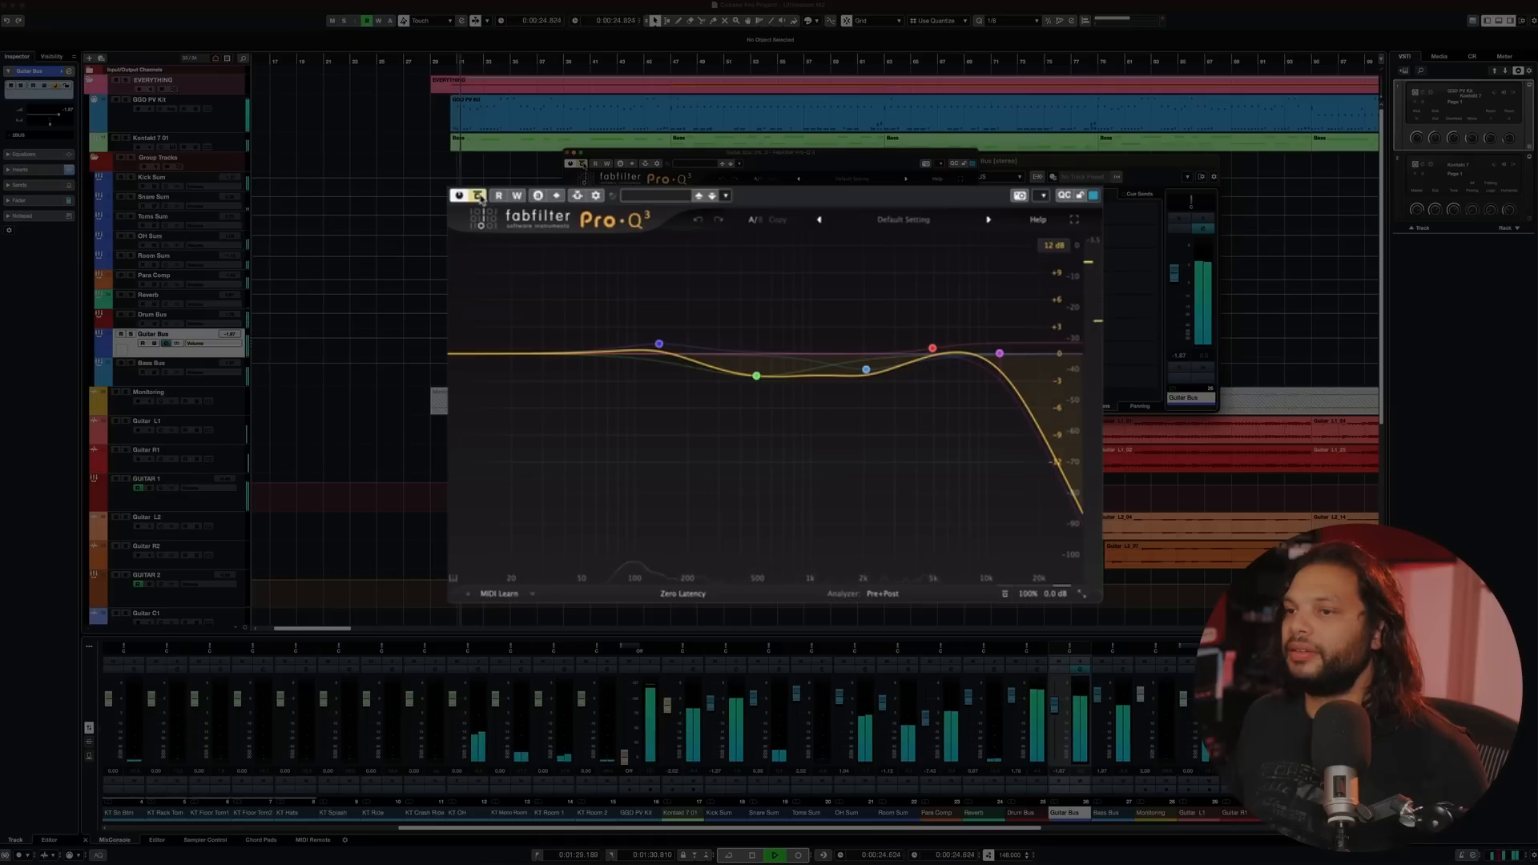
pyautogui.press('space')
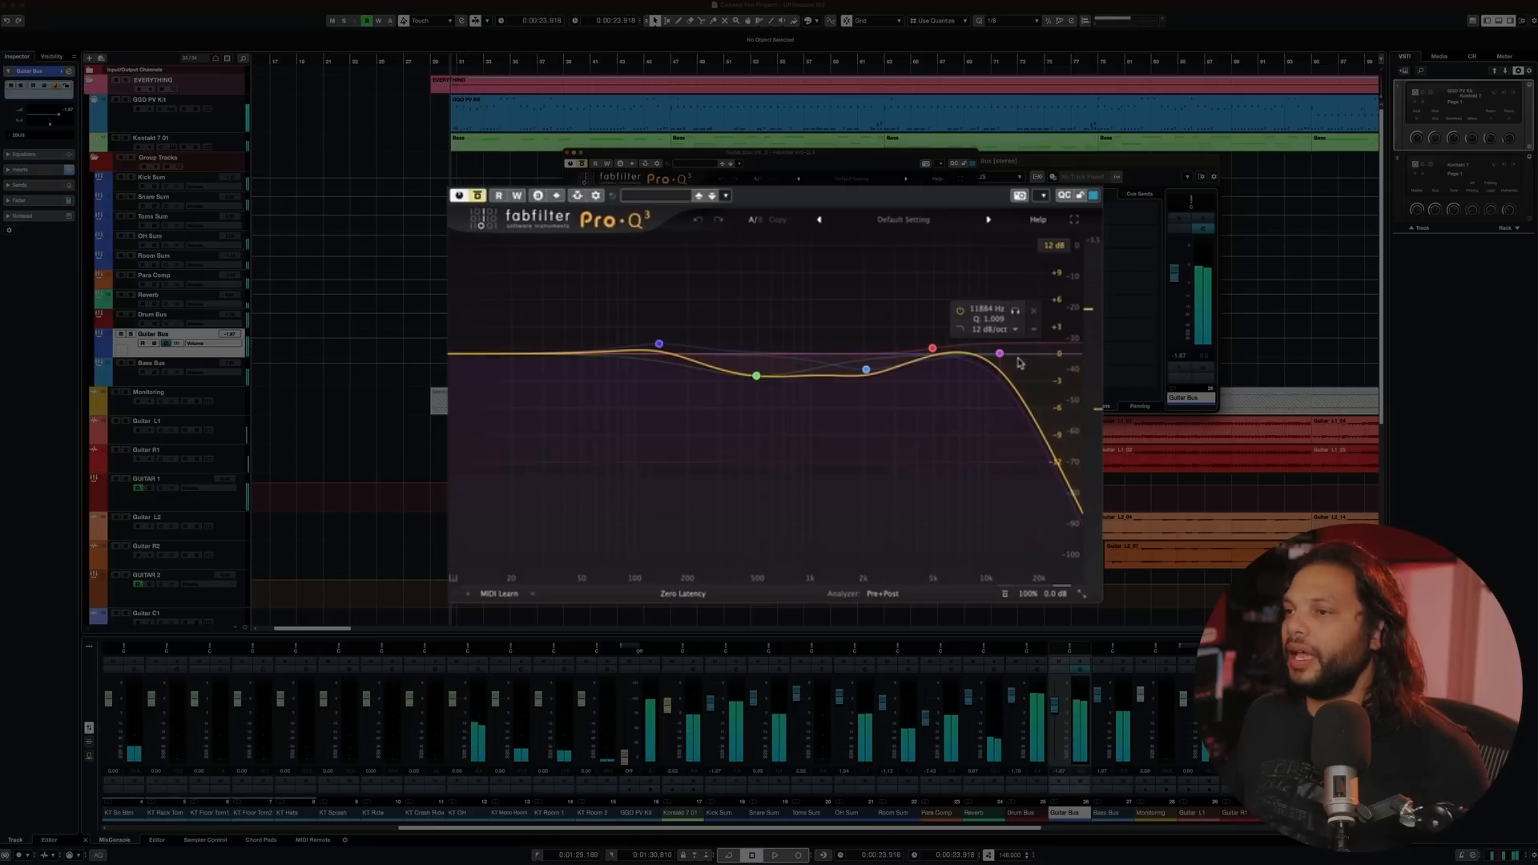
# - Disable the high-cut band in the Guitar Bus Pro-Q 3, audition the mix, and re-enable the band for comparison
pyautogui.click(998, 354)
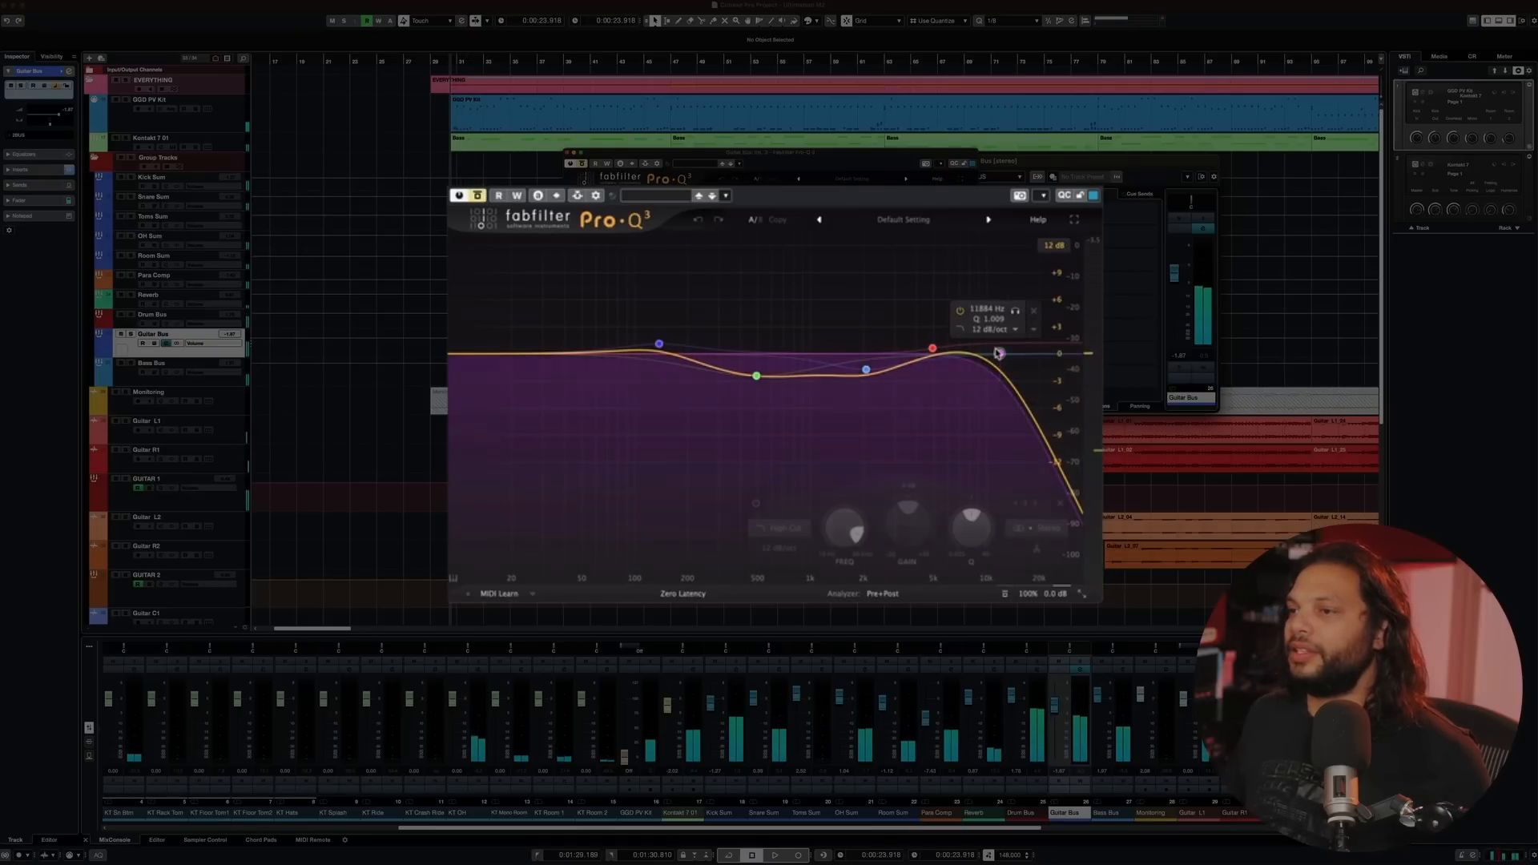
pyautogui.click(756, 504)
pyautogui.press('space')
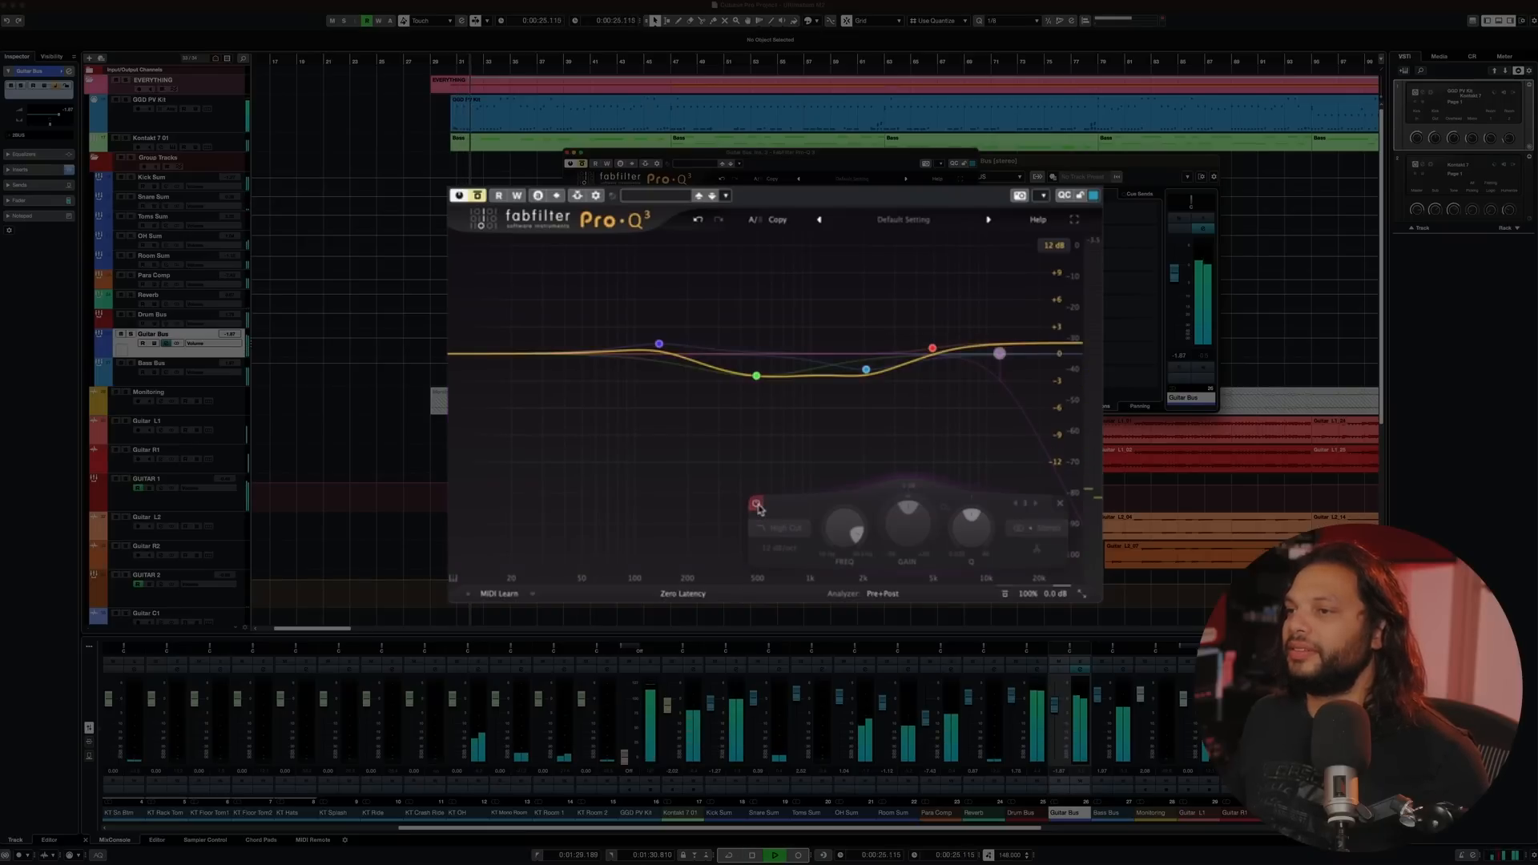
pyautogui.click(756, 505)
pyautogui.press('space')
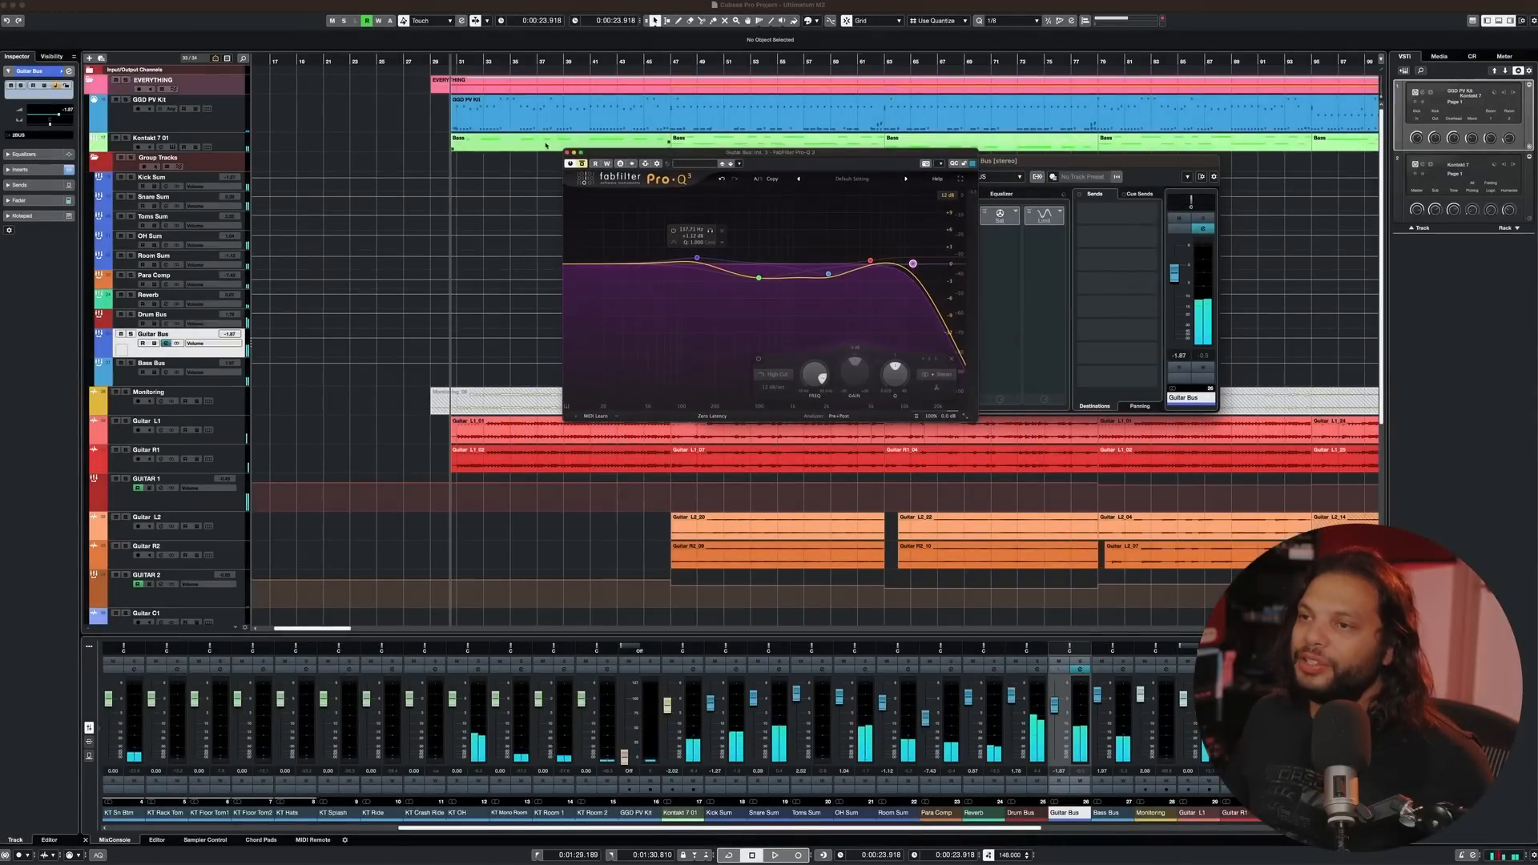
# - Close Pro-Q 3 and open the Guitar Bus Pro-MB insert at its default setting, discarding its existing changes
pyautogui.click(567, 152)
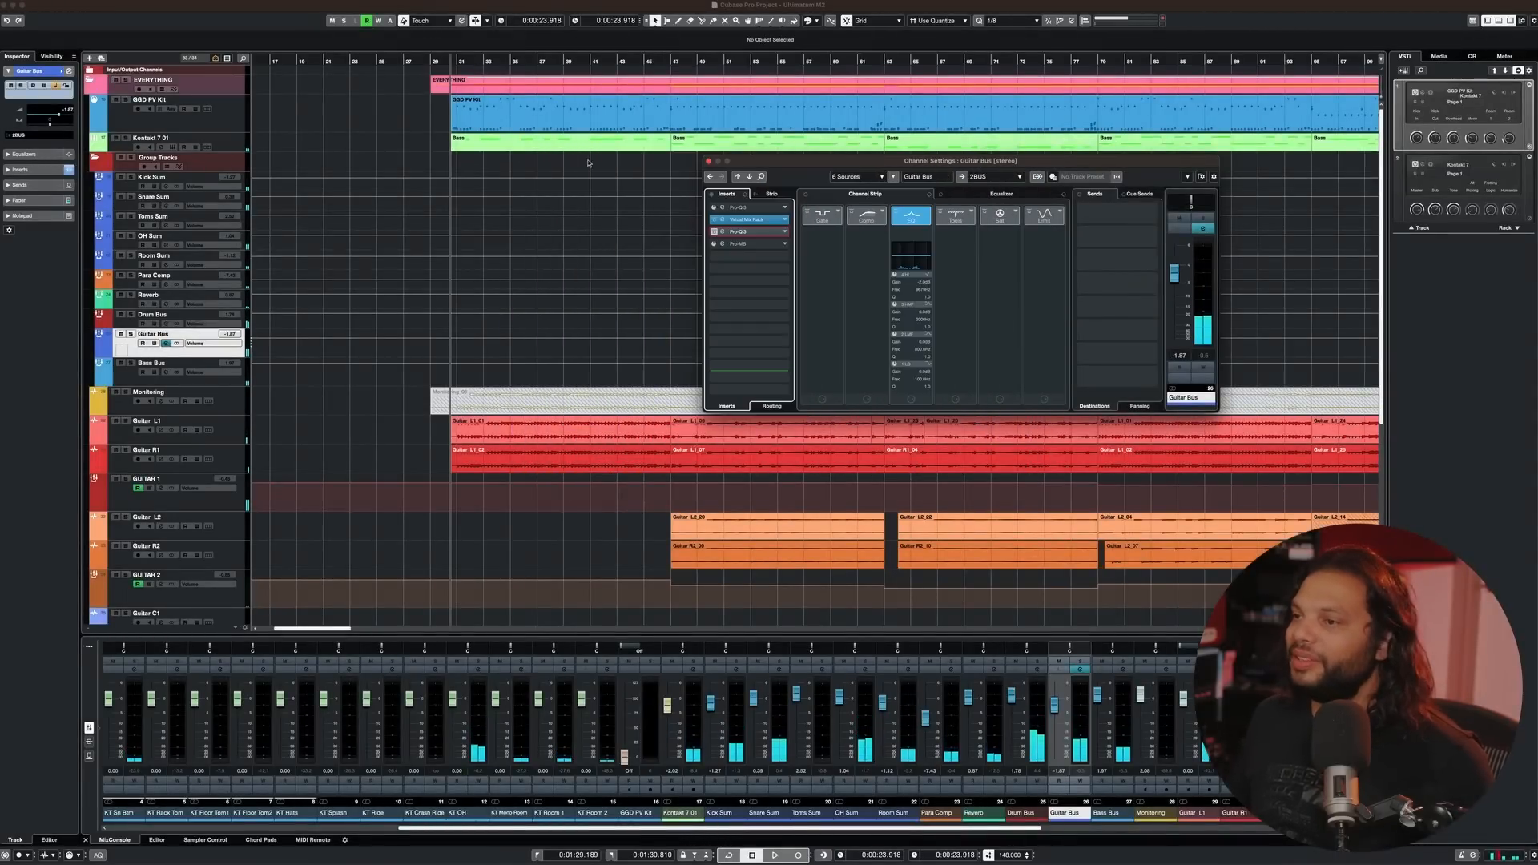
pyautogui.click(717, 255)
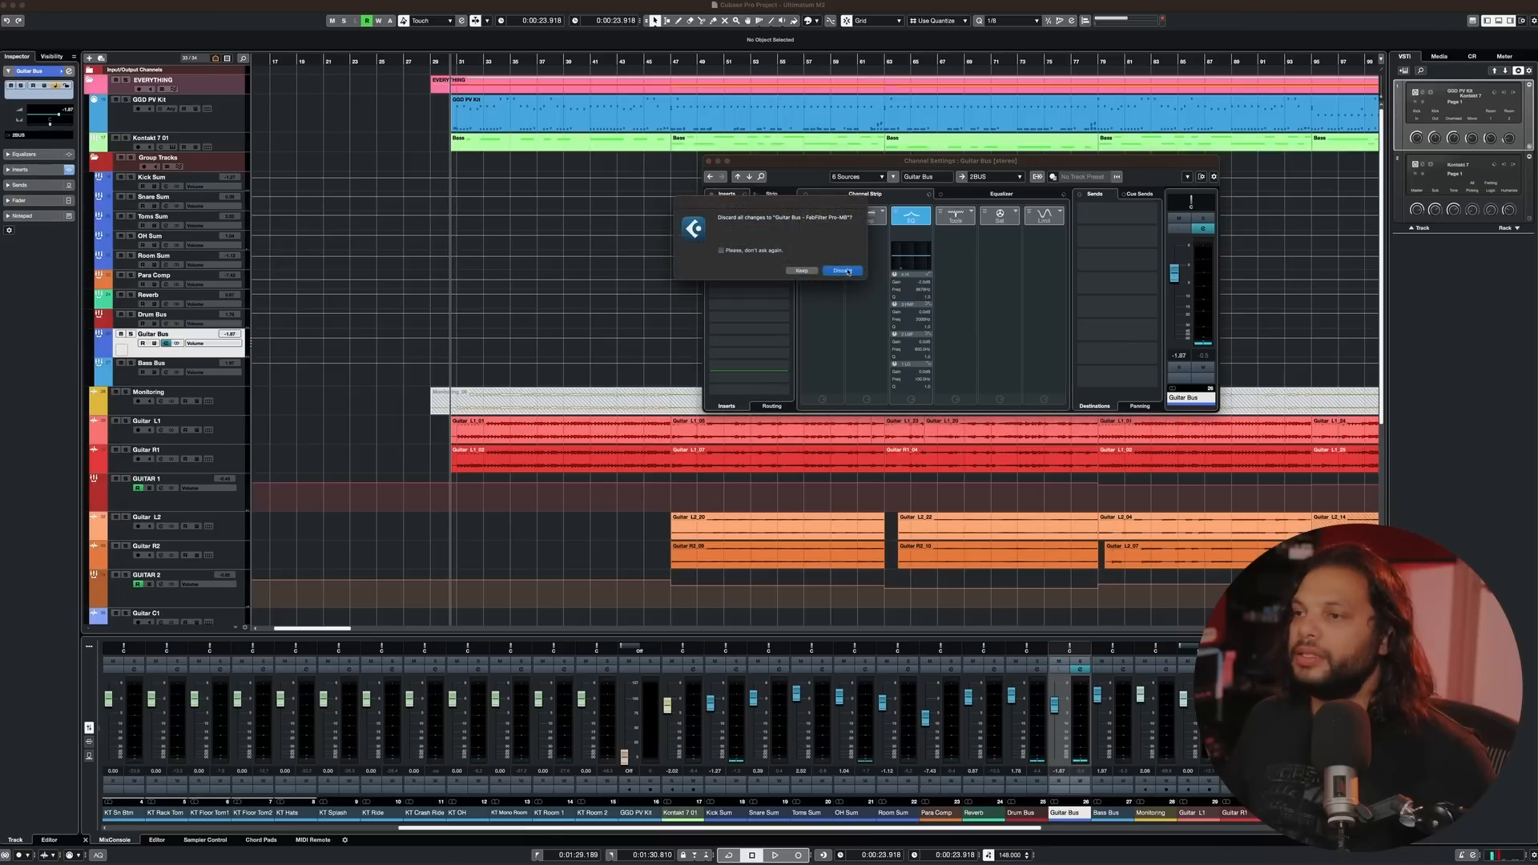
pyautogui.click(841, 273)
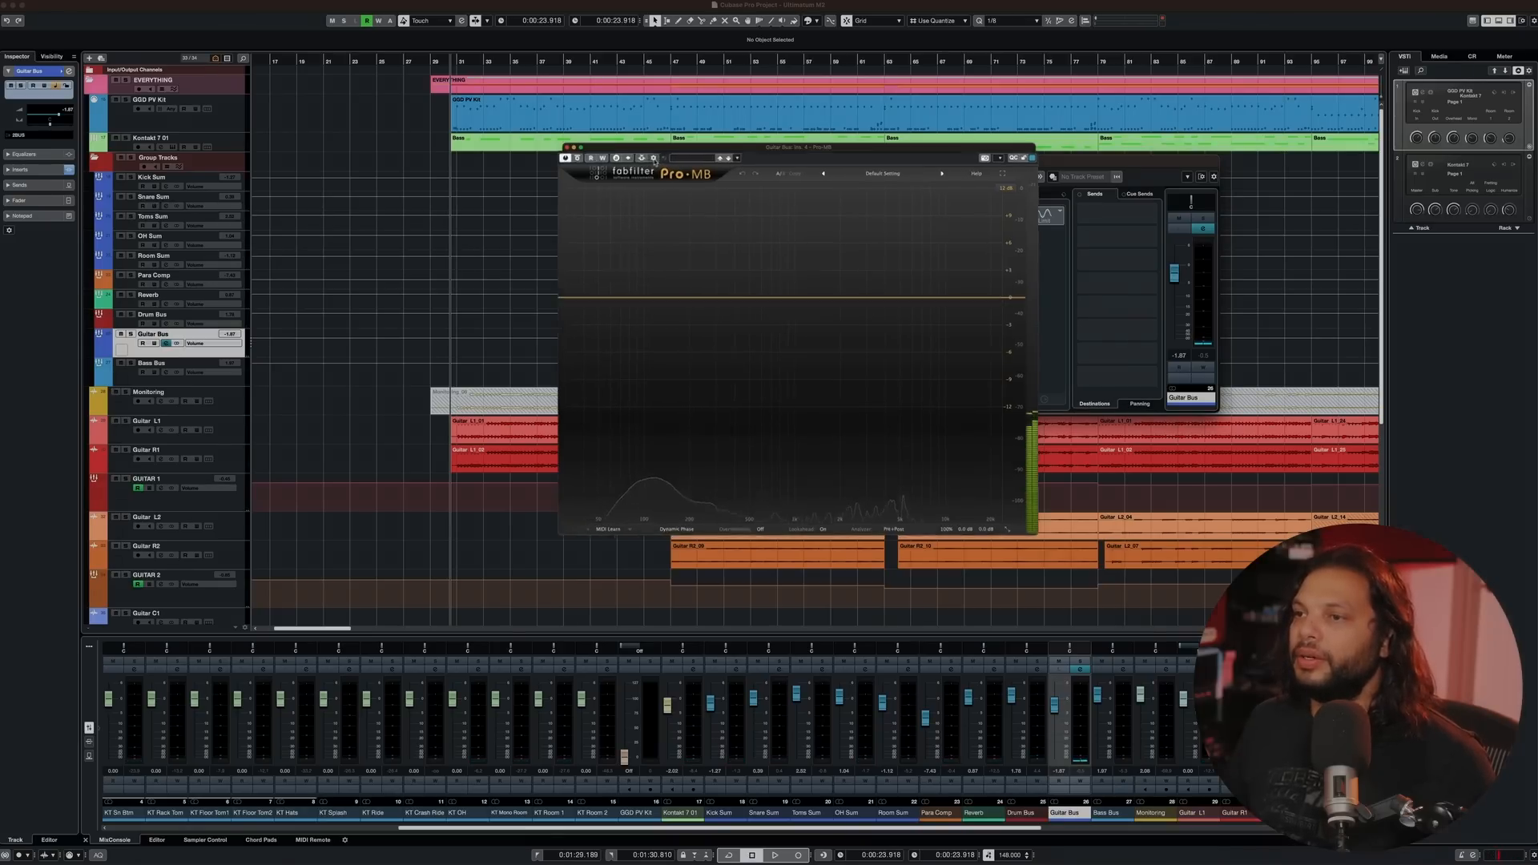
pyautogui.click(657, 157)
pyautogui.click(793, 301)
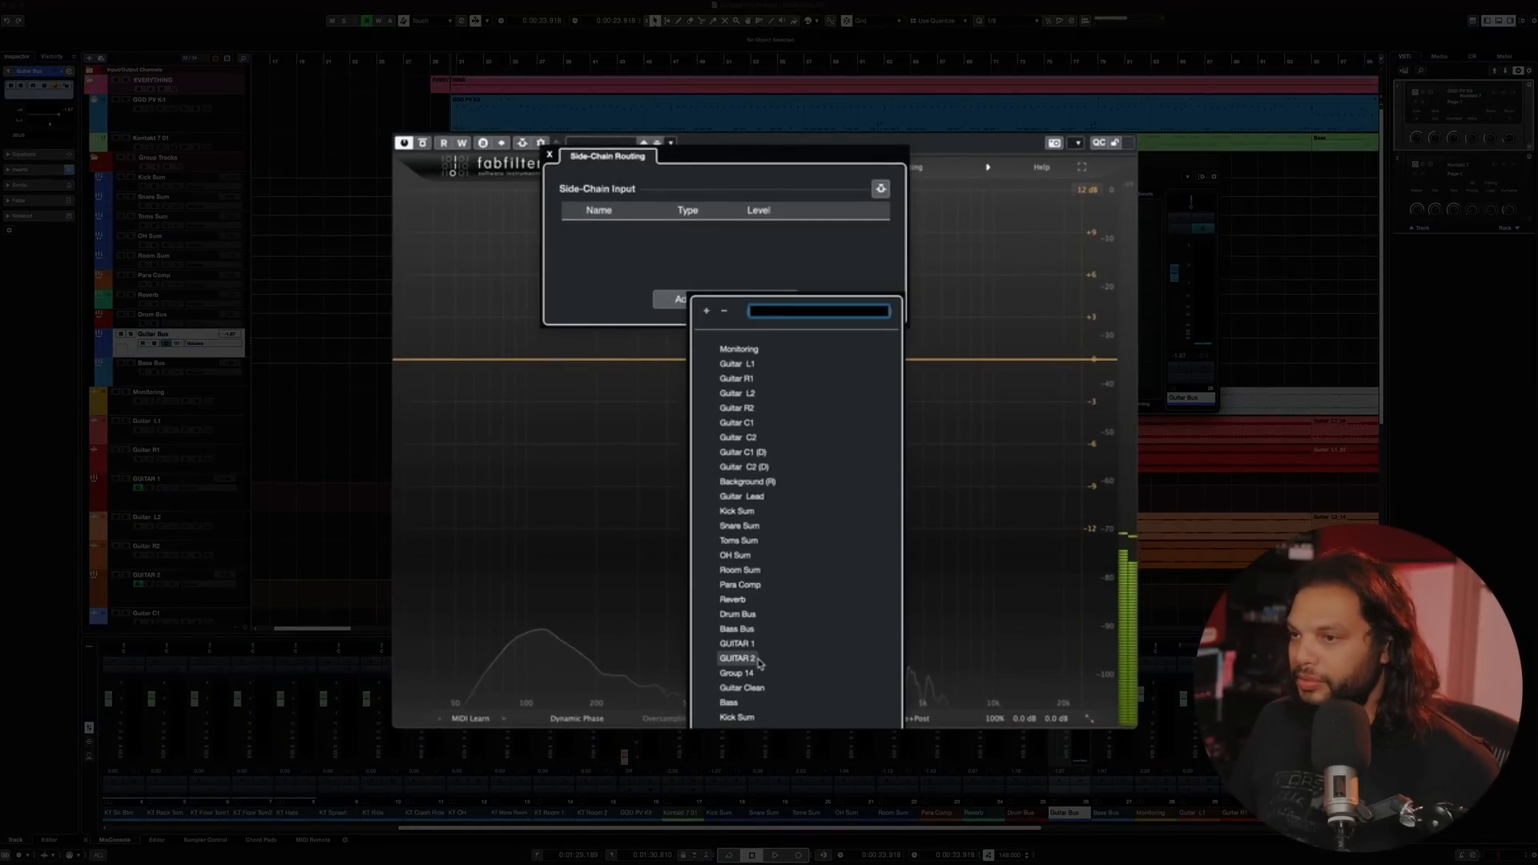
pyautogui.click(958, 145)
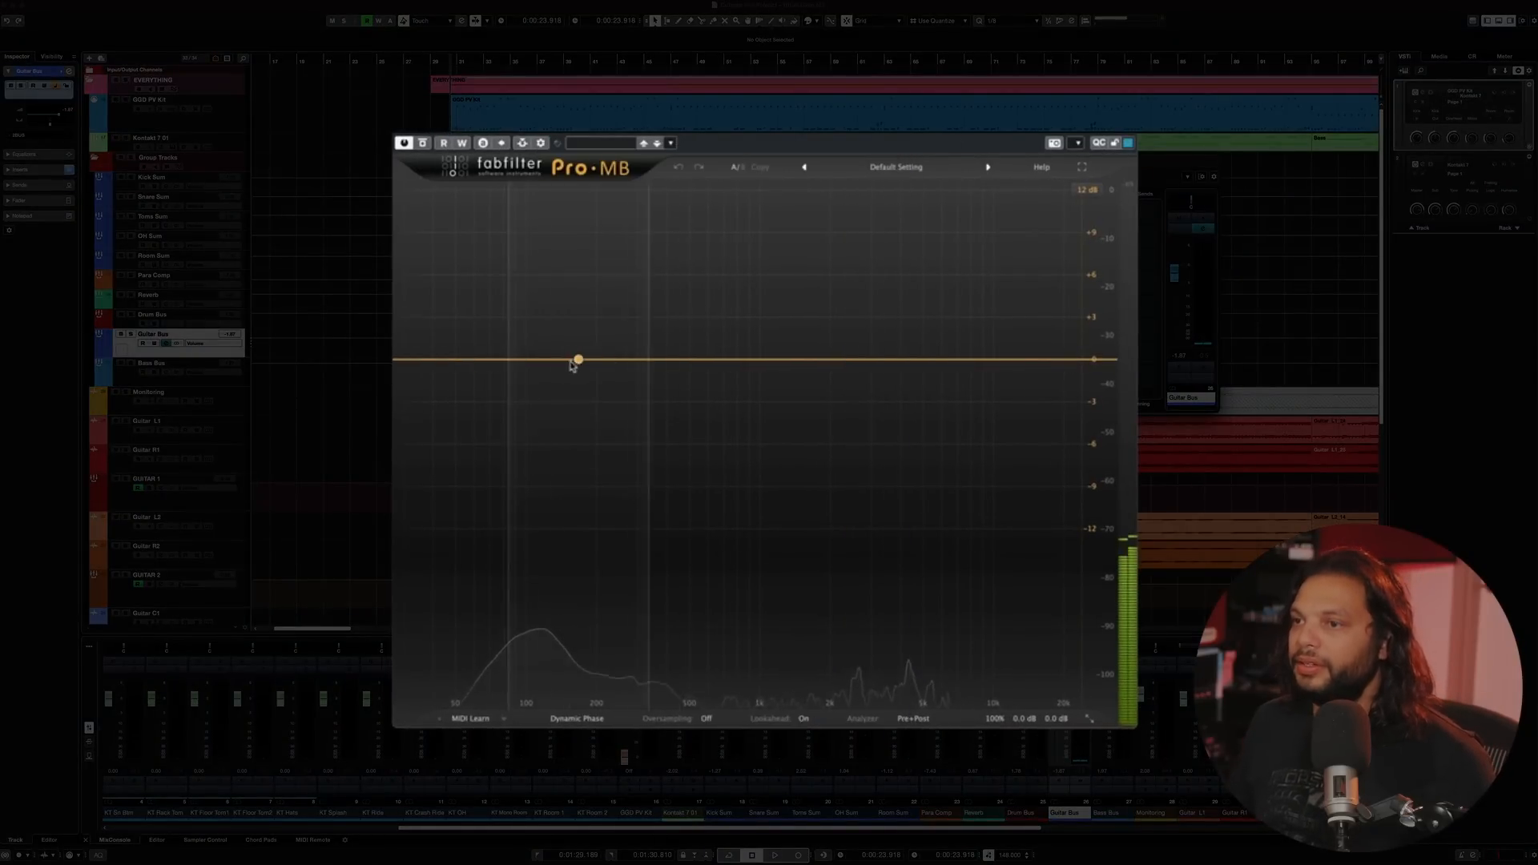
# - Add a Pro-MB compression band spanning about 130 to 500 Hz and audition it on the soloed guitars
pyautogui.click(611, 360)
pyautogui.moveTo(619, 361); pyautogui.dragTo(631, 361)
pyautogui.press('space')
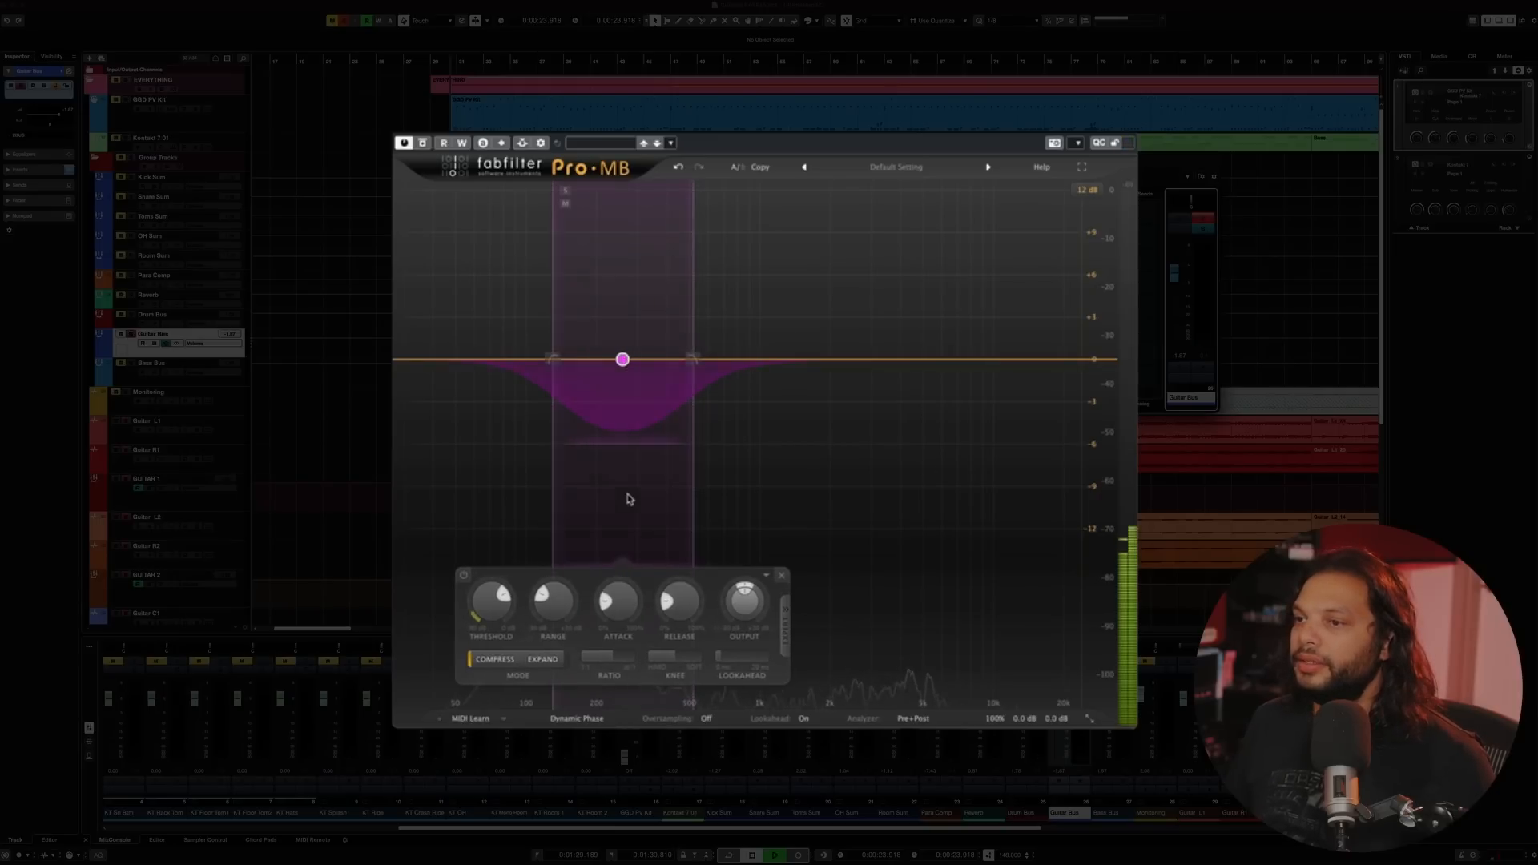
pyautogui.press('space')
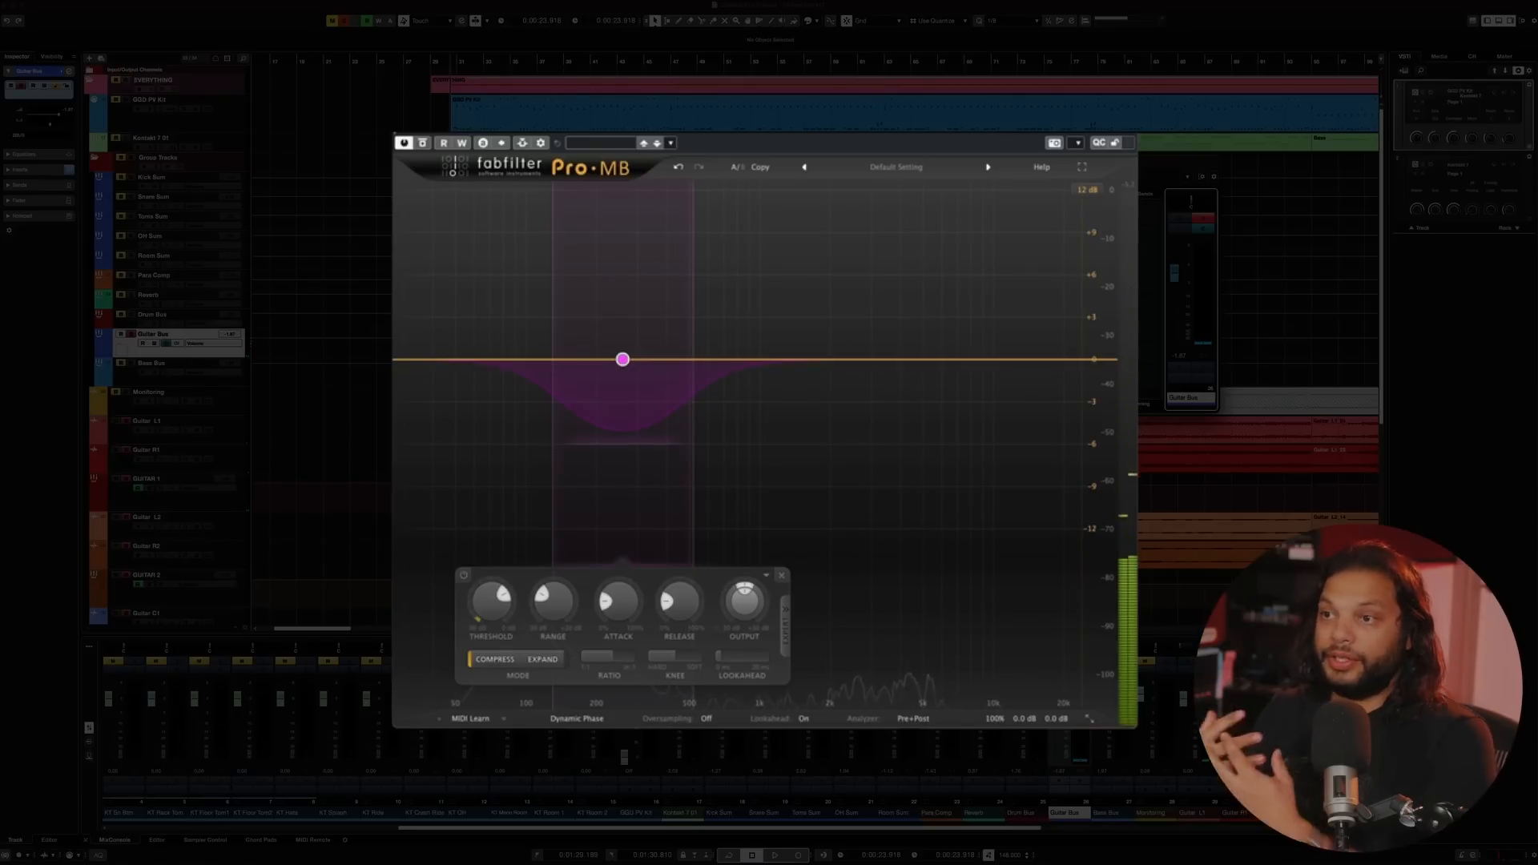
# - Compare the soloed guitars with Pro-MB bypassed and active
pyautogui.click(423, 143)
pyautogui.press('space')
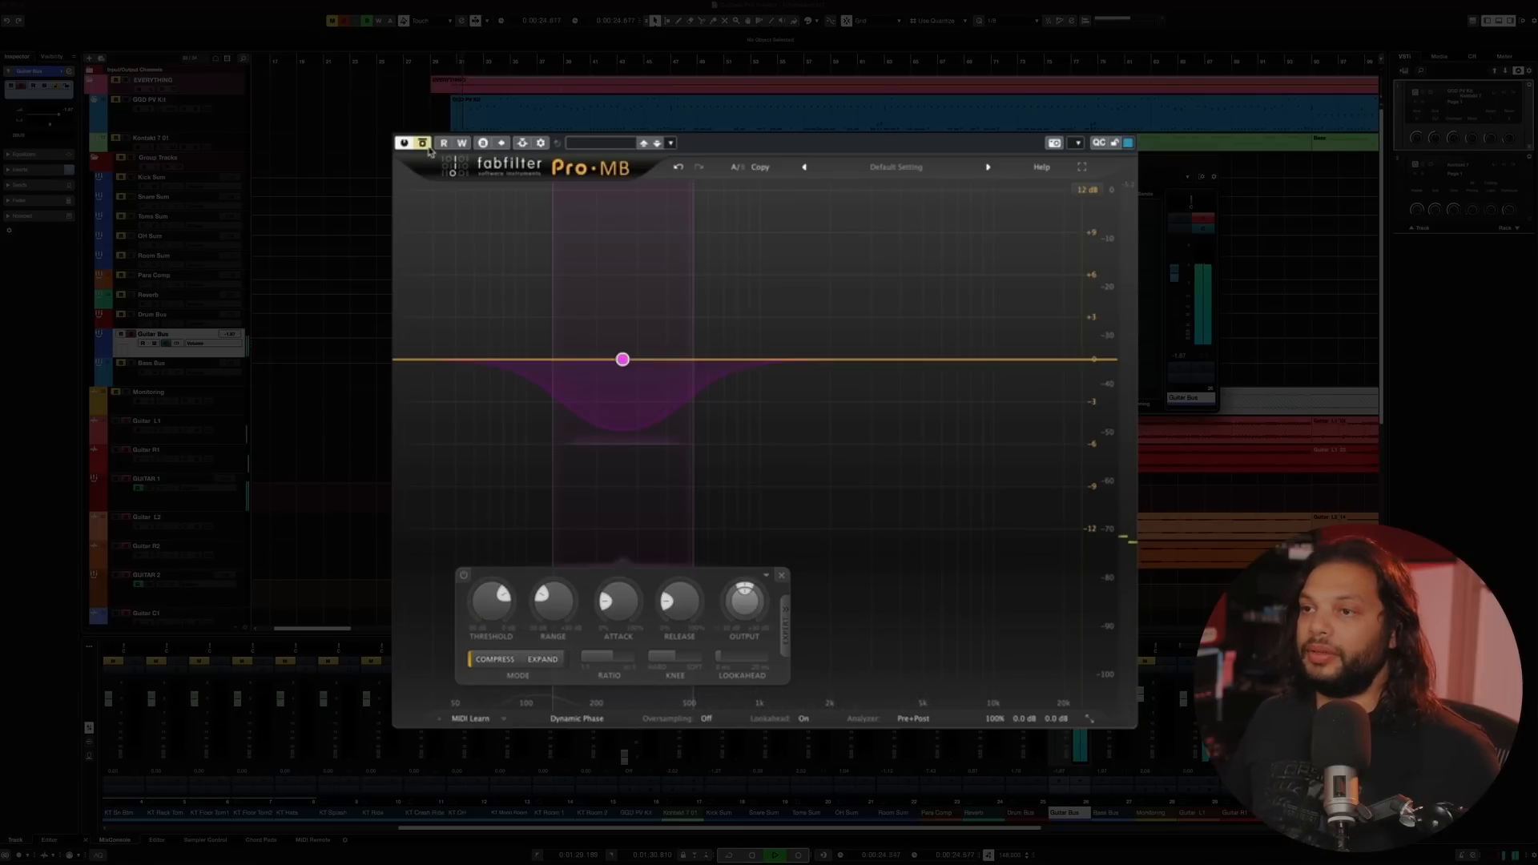
pyautogui.press('space')
pyautogui.click(424, 144)
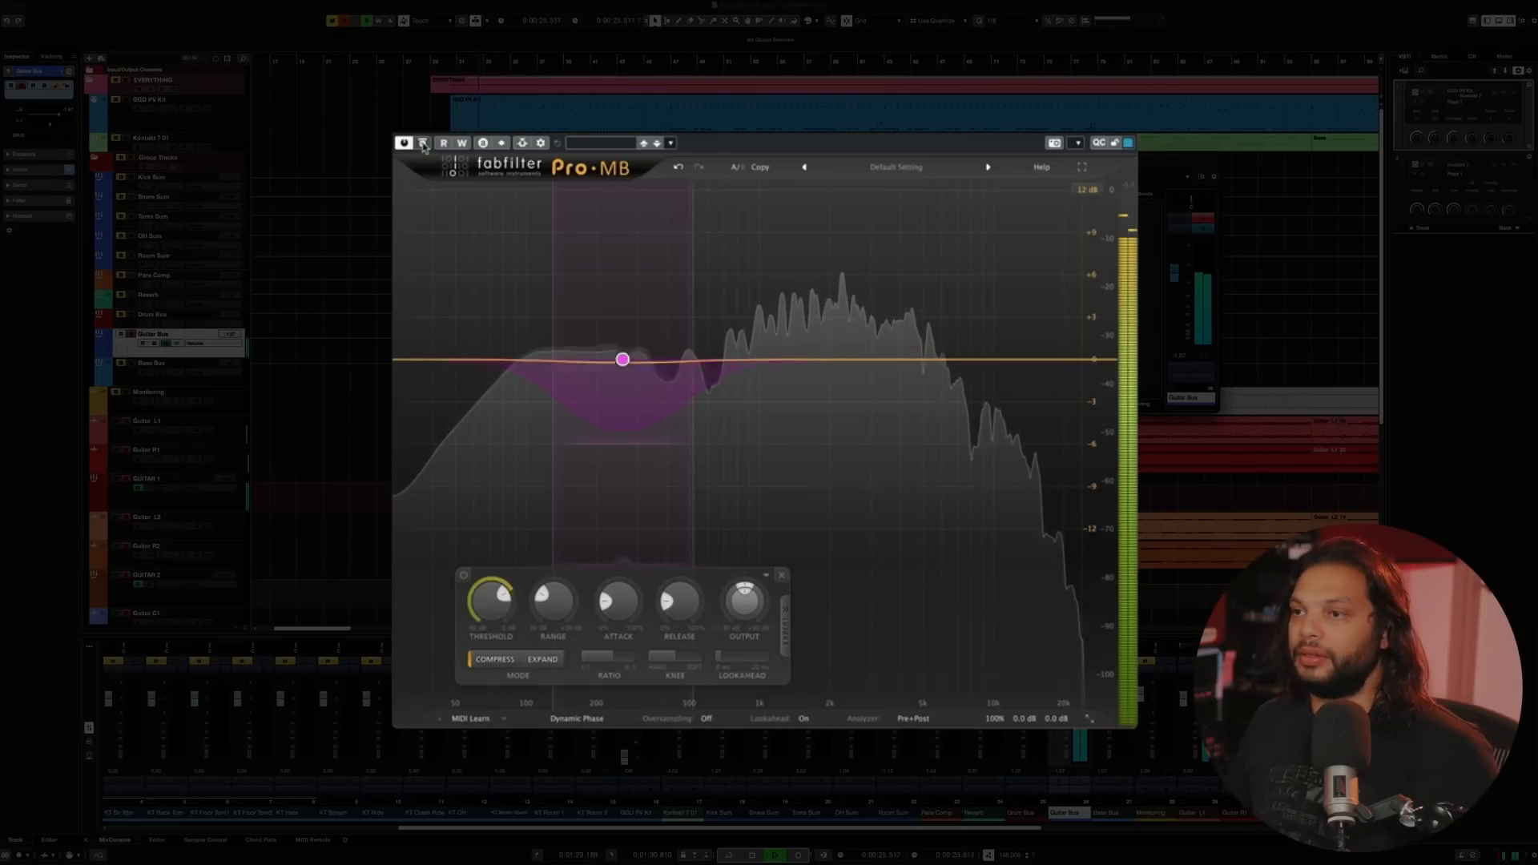
pyautogui.press('space')
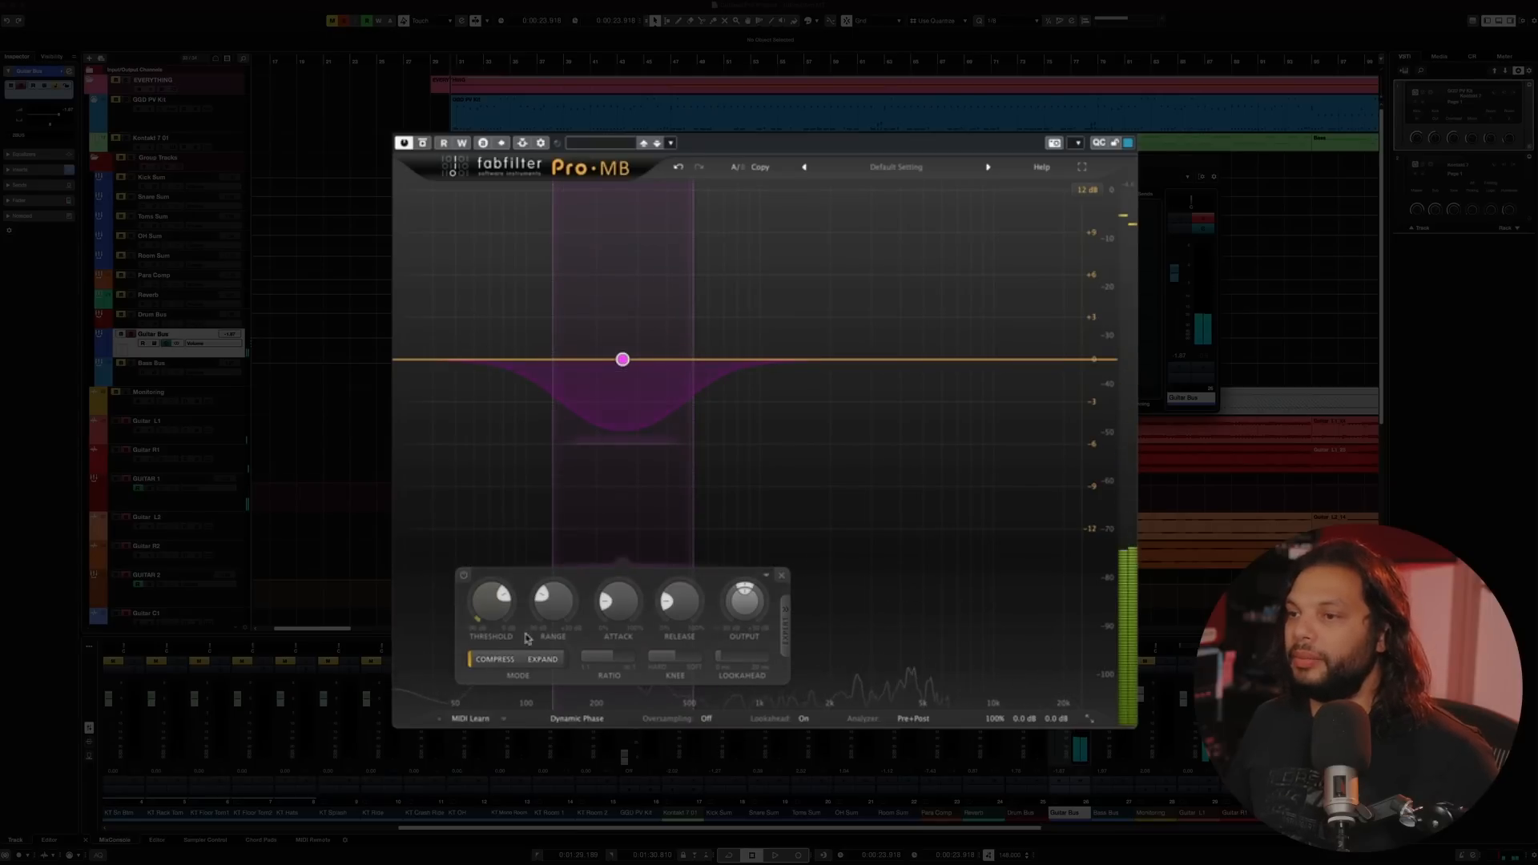
# - Set the Pro-MB low-mid band's Range to about -3 dB and compare the soloed guitars with the plugin bypassed and active
pyautogui.moveTo(578, 599); pyautogui.dragTo(545, 593)
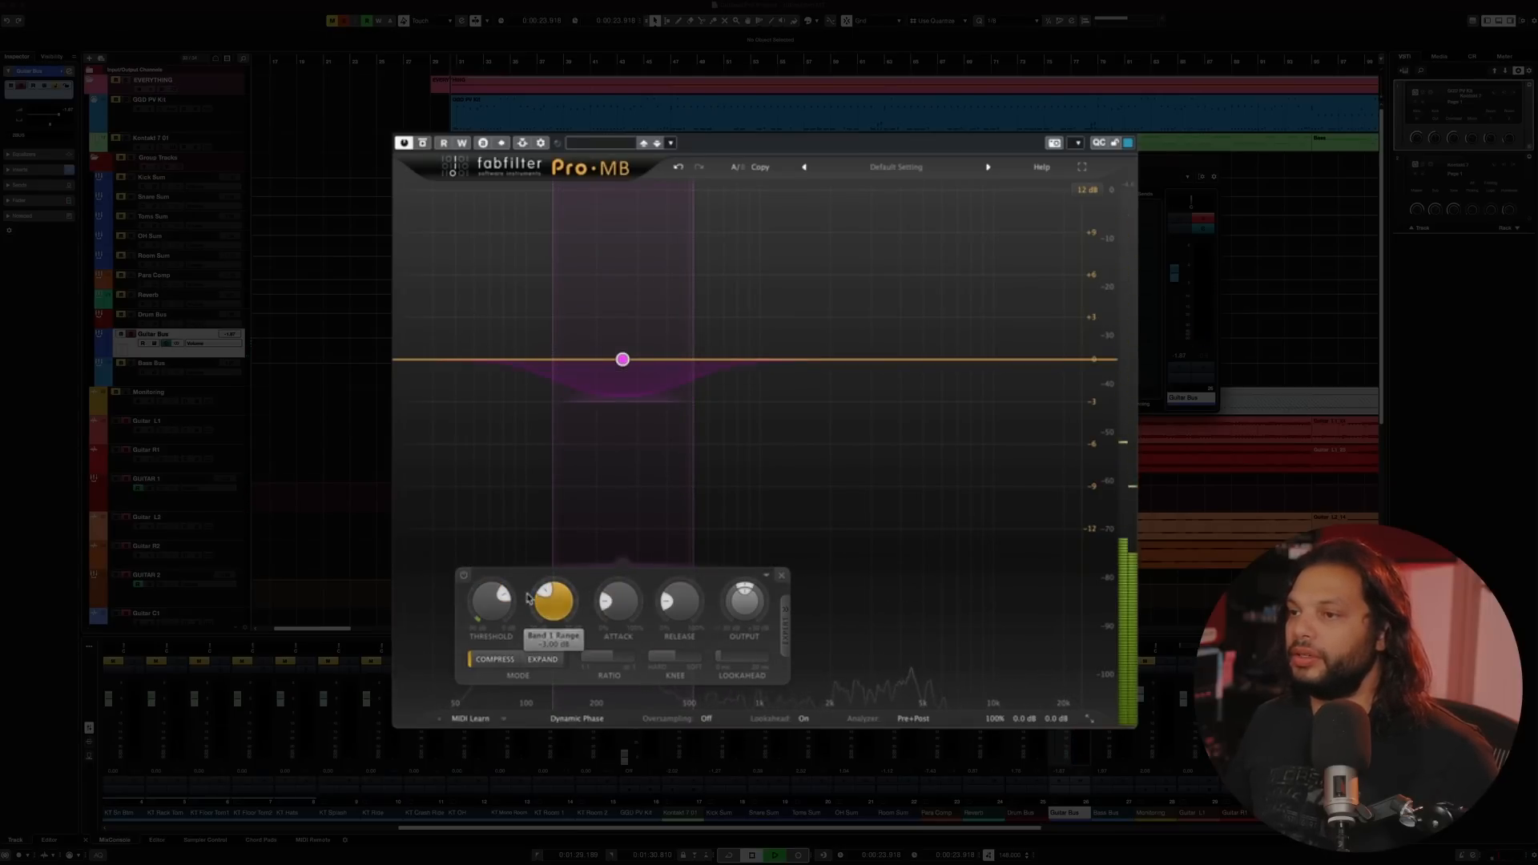
pyautogui.press('space')
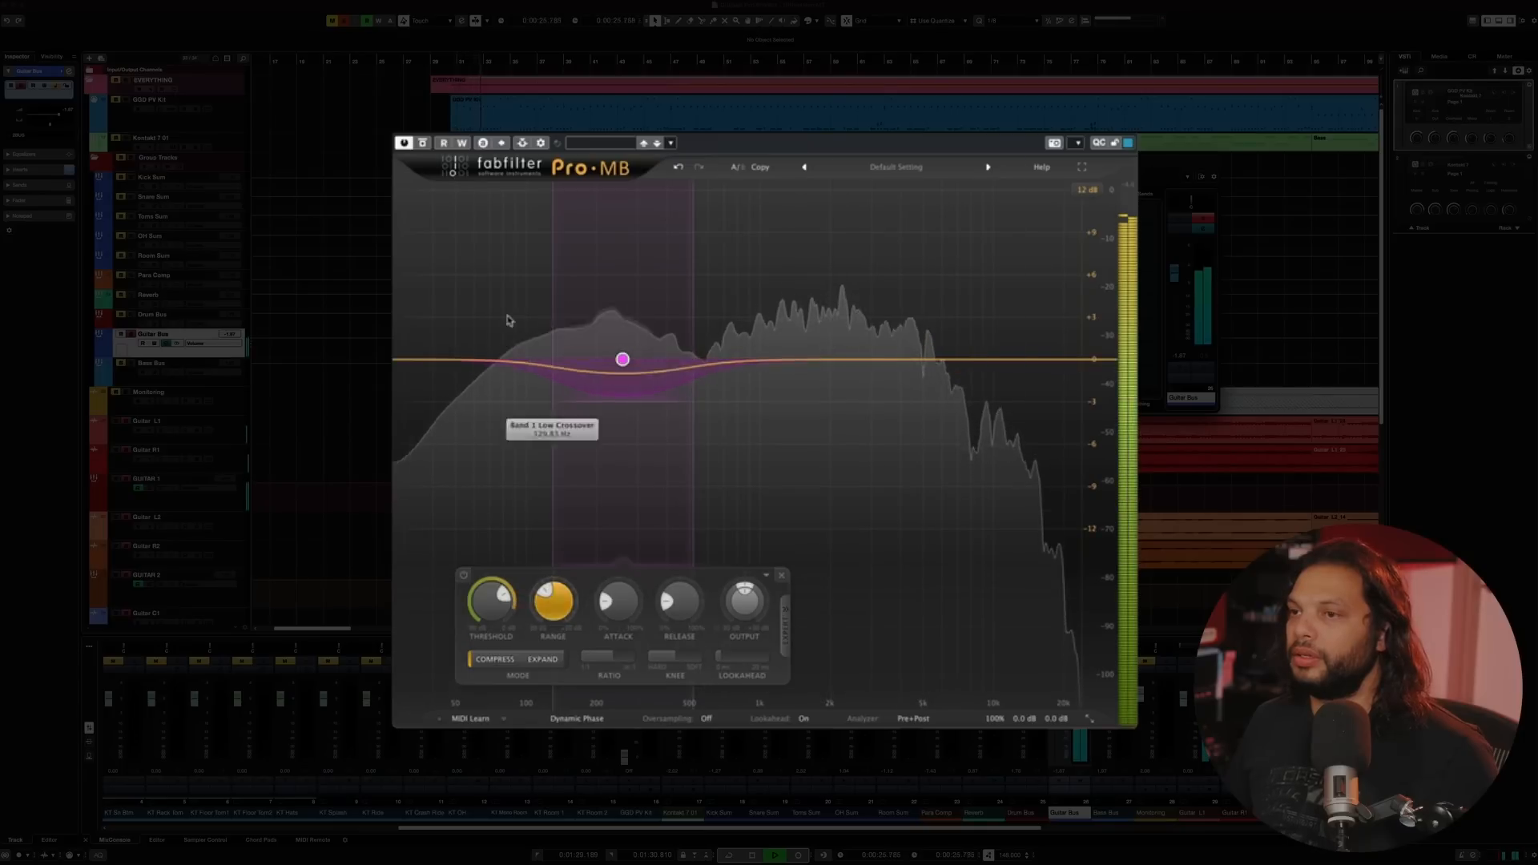
pyautogui.click(423, 143)
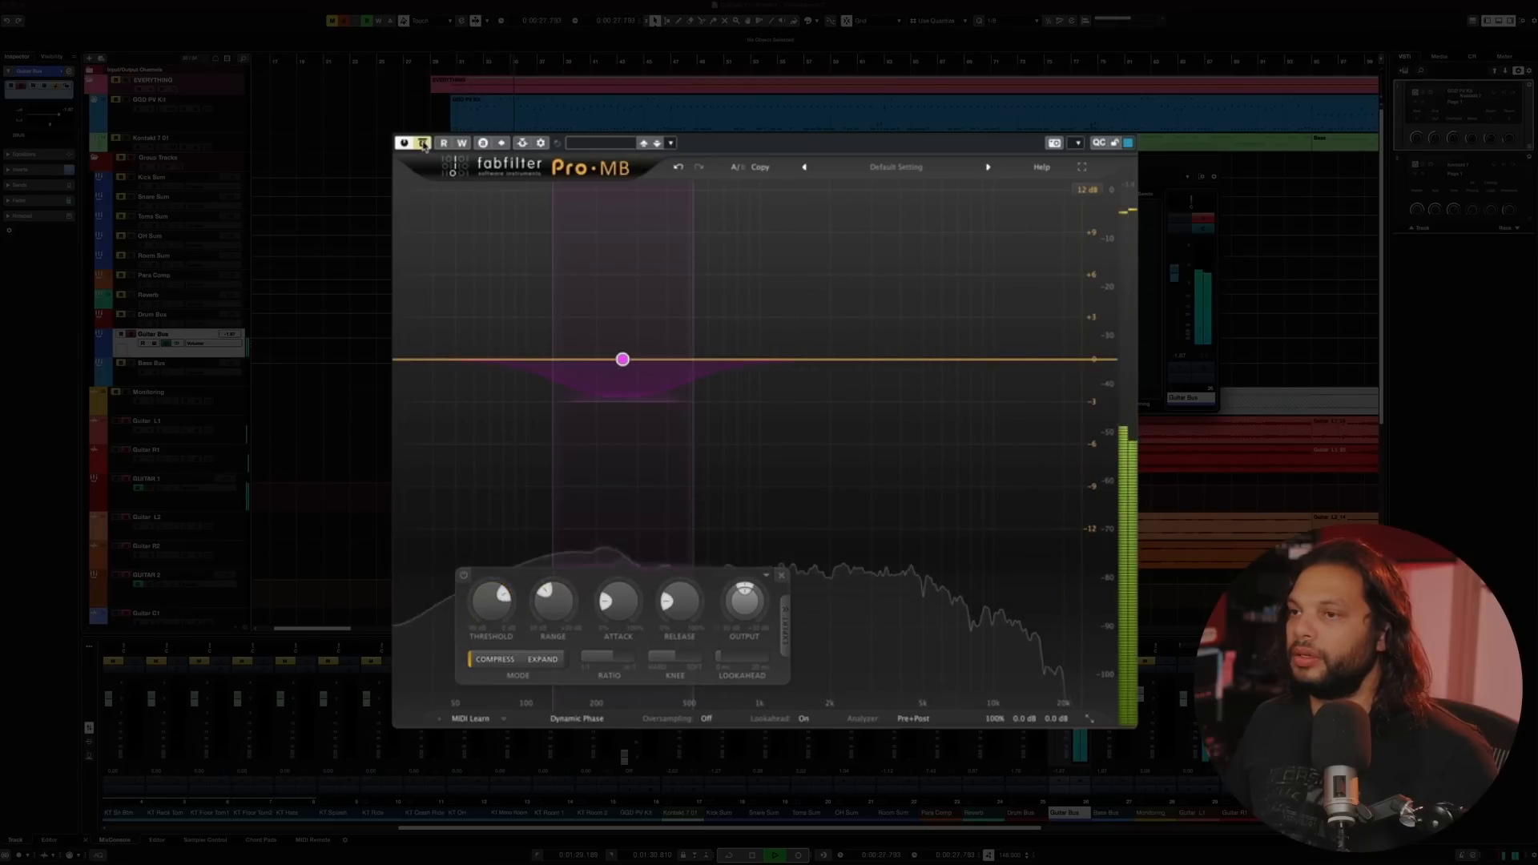
pyautogui.click(423, 142)
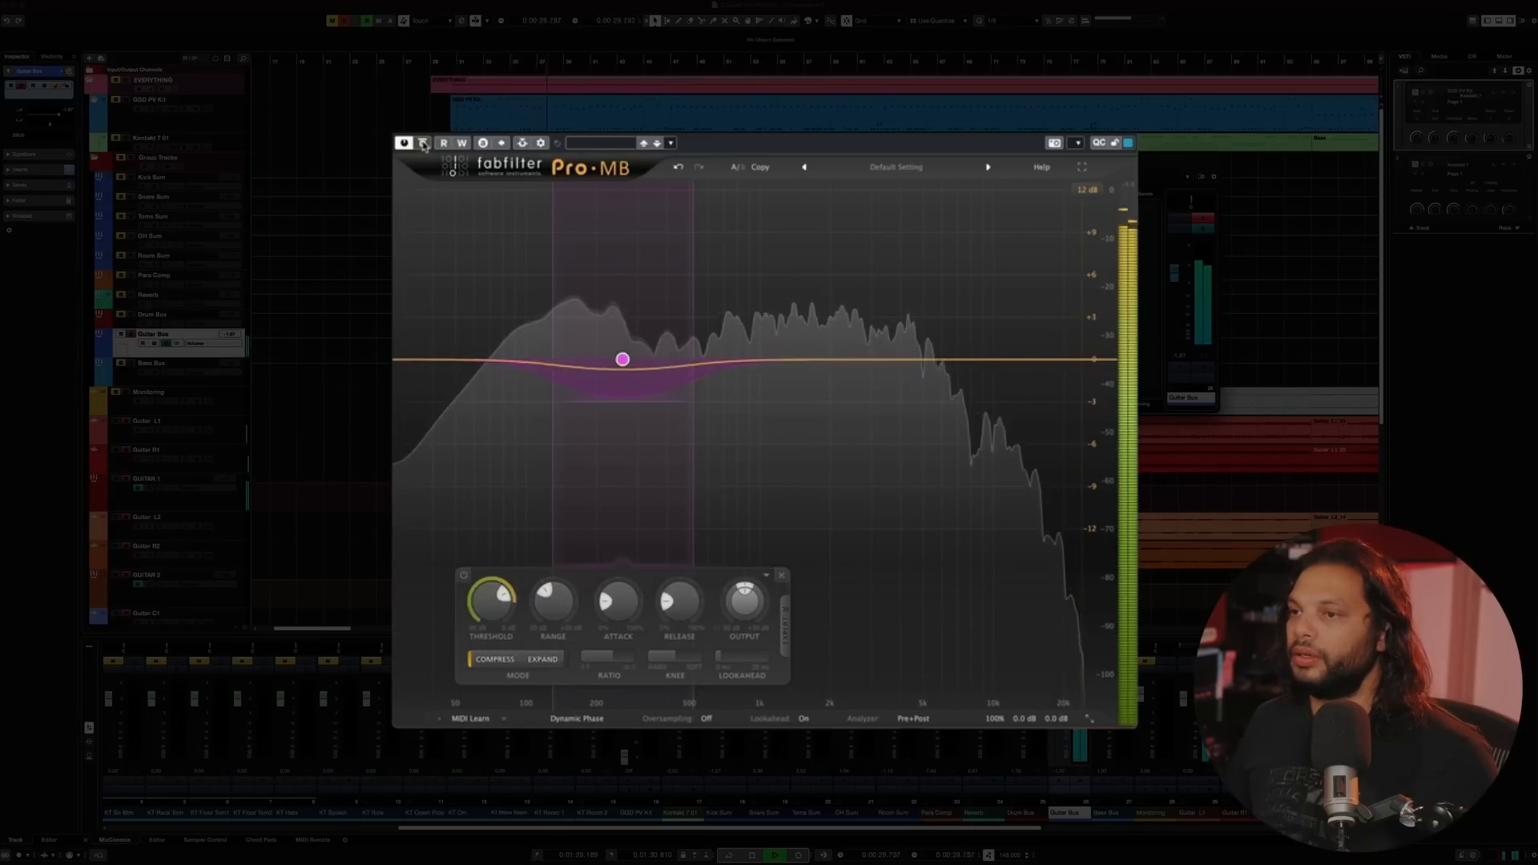
pyautogui.moveTo(551, 607)
pyautogui.moveTo(551, 607); pyautogui.dragTo(553, 606)
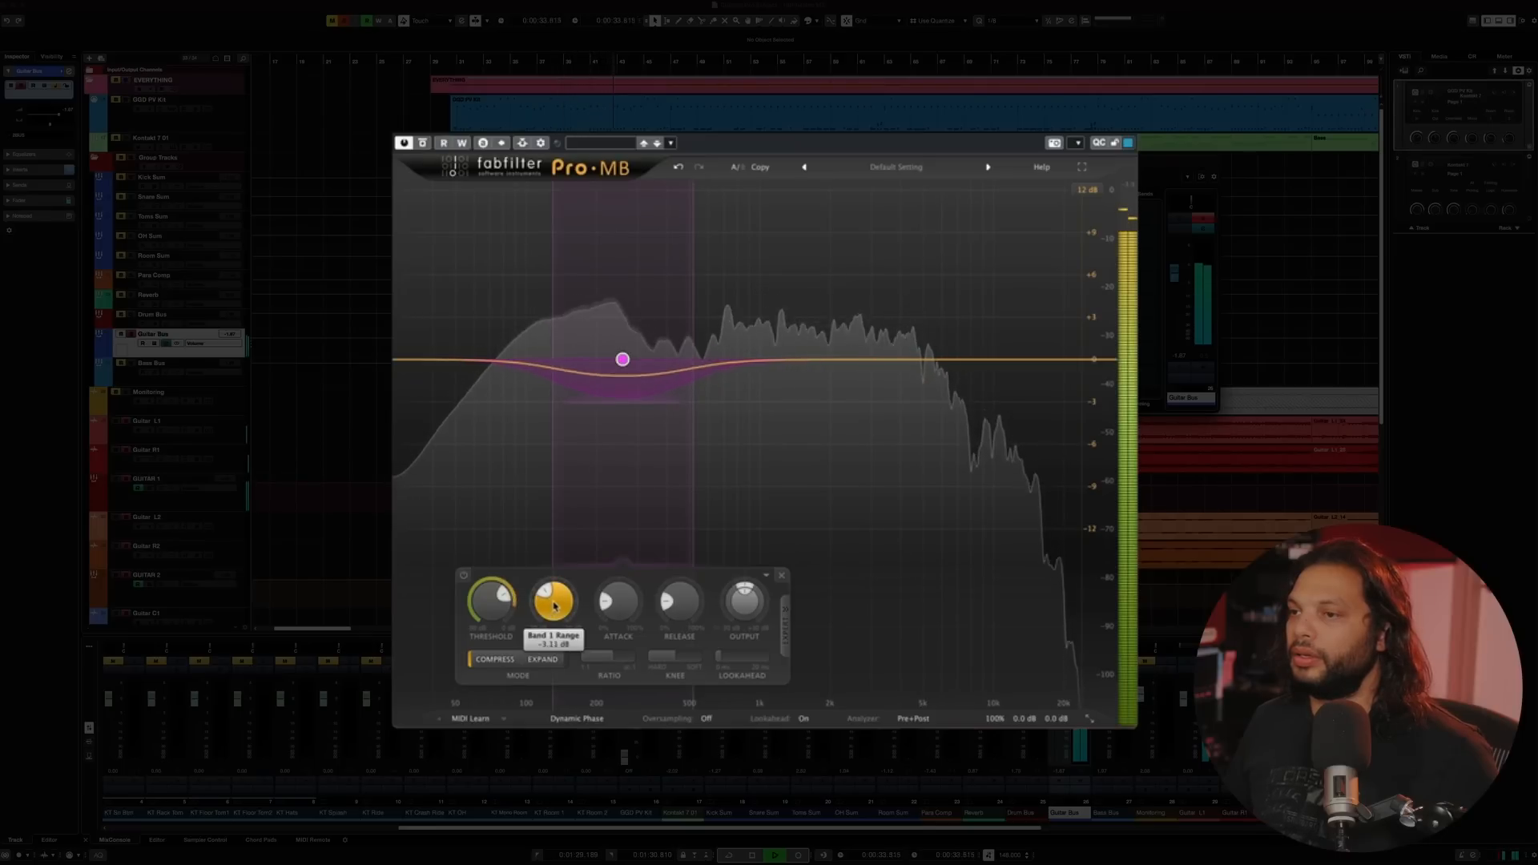
pyautogui.press('space')
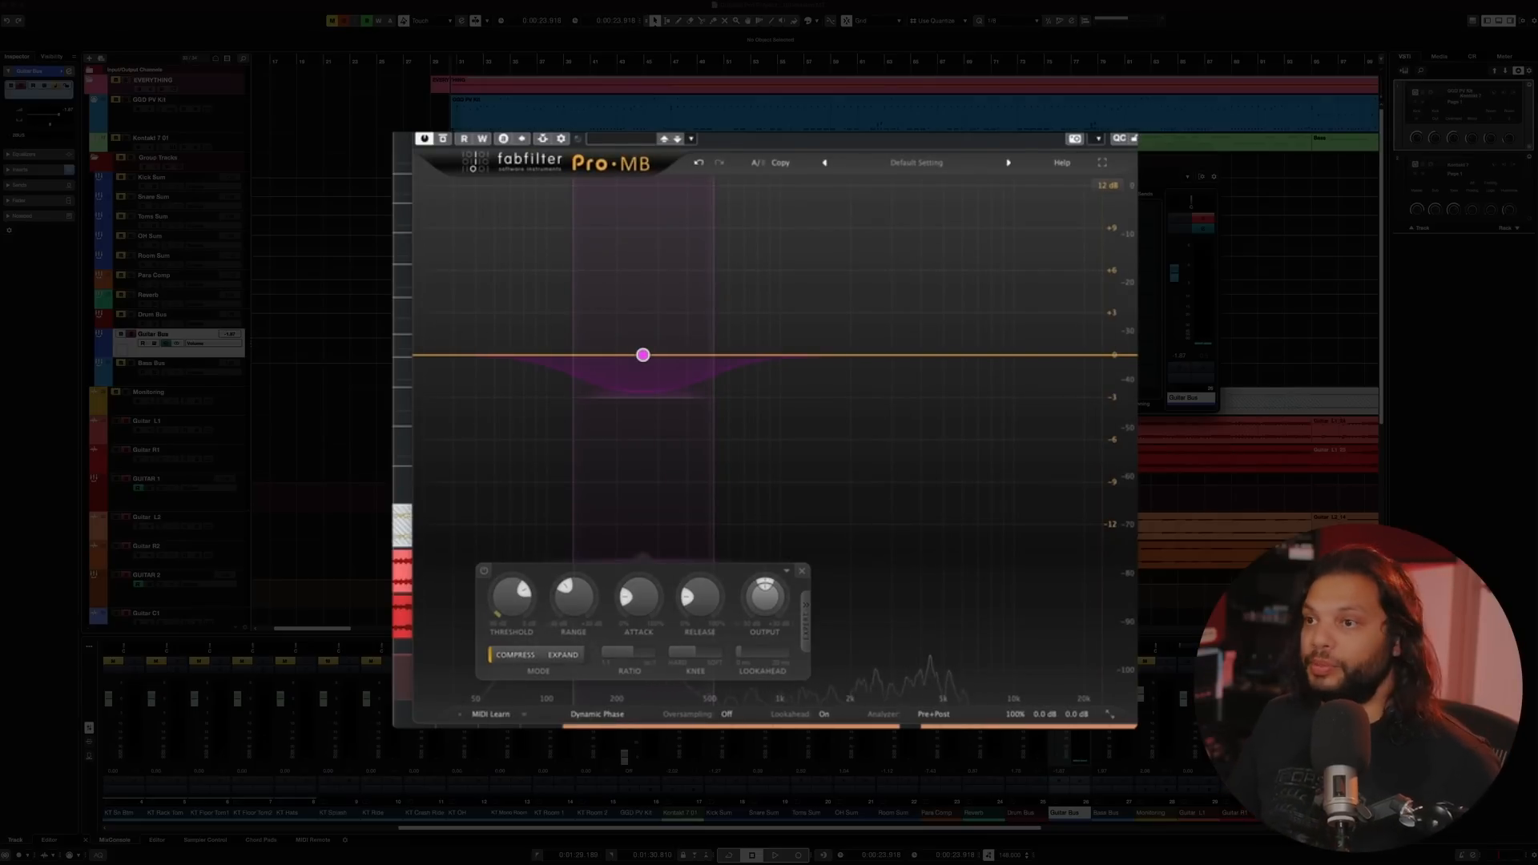
# - Compare Pro-MB bypassed and active on the Guitar Bus in the full mix
pyautogui.press('space')
pyautogui.click(443, 139)
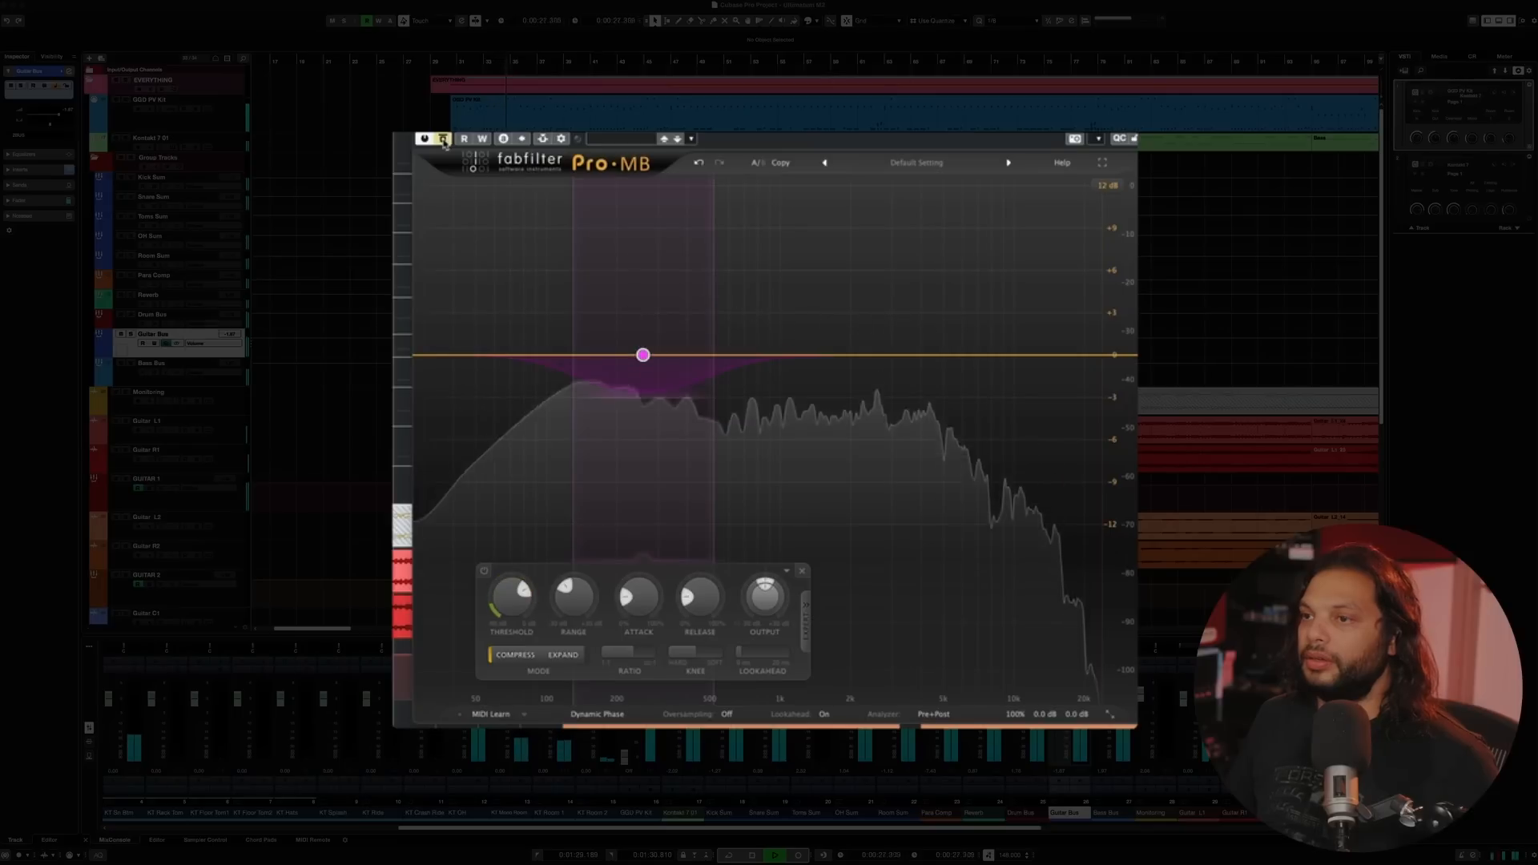
pyautogui.click(443, 140)
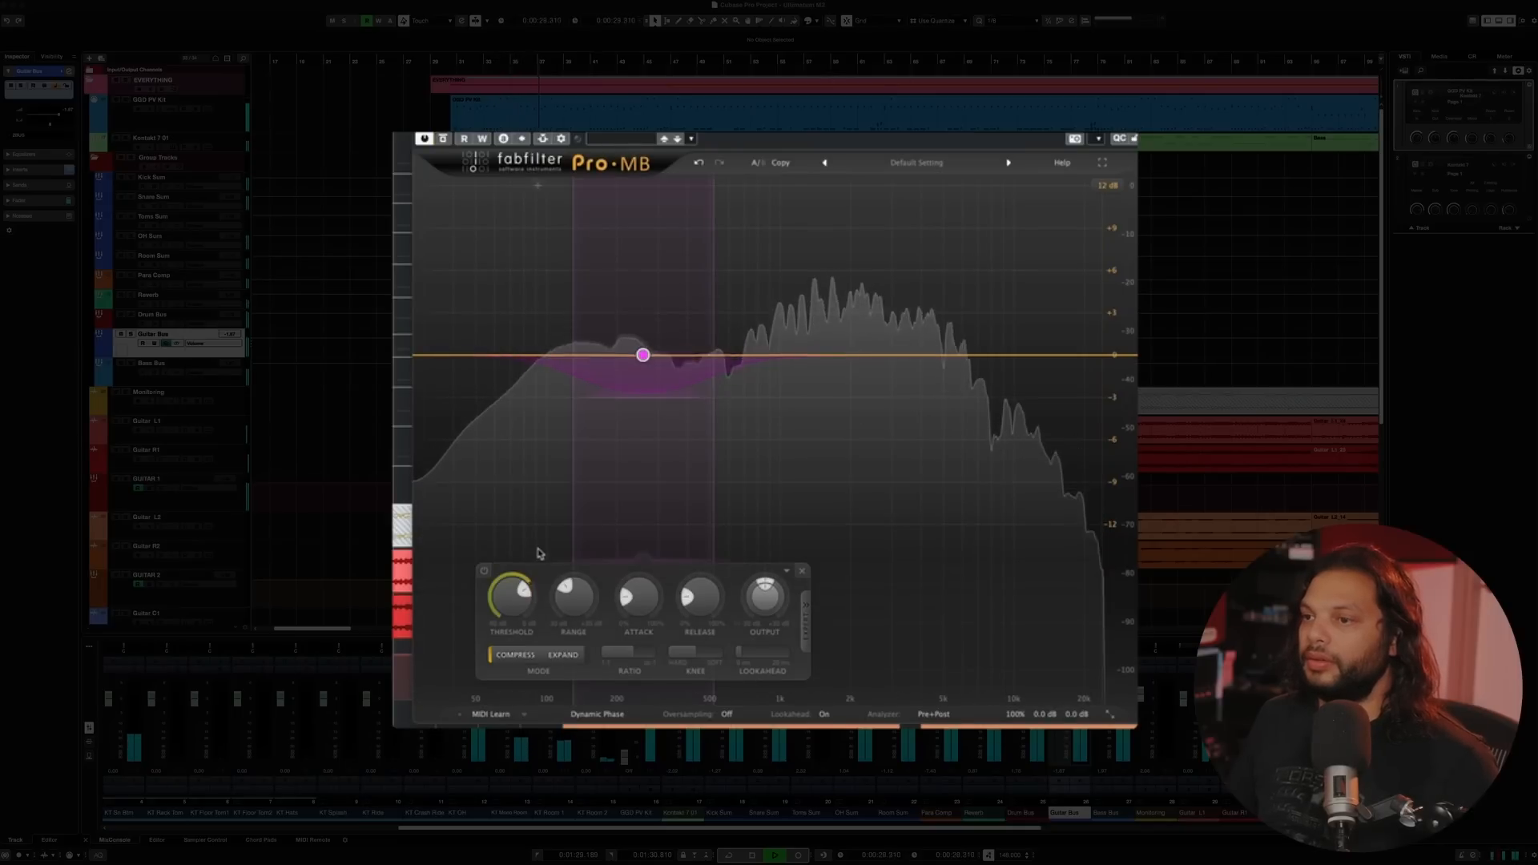
pyautogui.press('space')
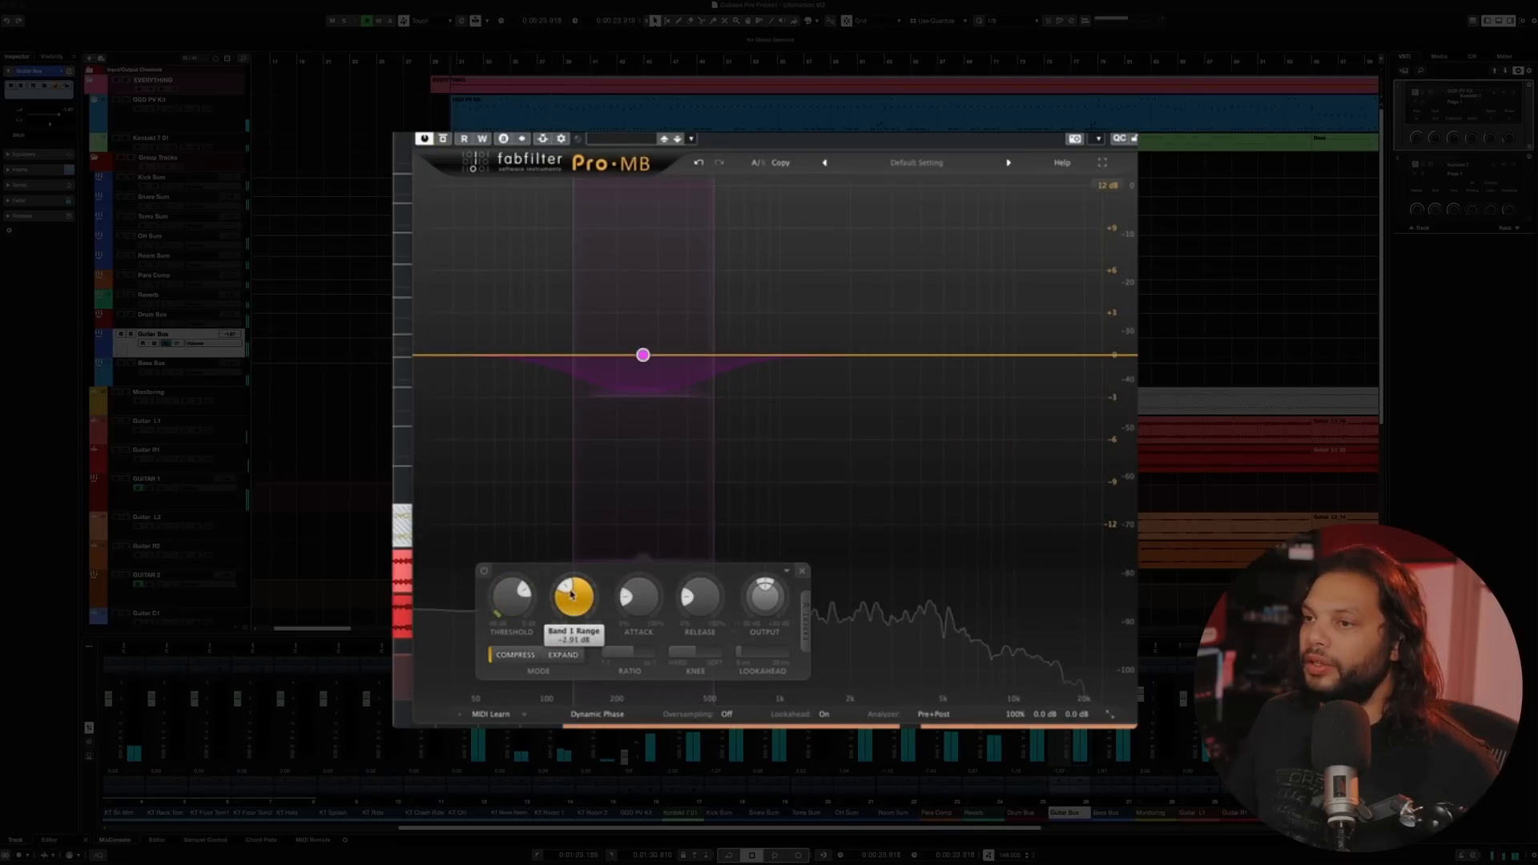
# - Reduce the low-mid band's Range to about -2 dB and audition the compression in the full mix
pyautogui.moveTo(571, 599); pyautogui.dragTo(520, 596)
pyautogui.press('space')
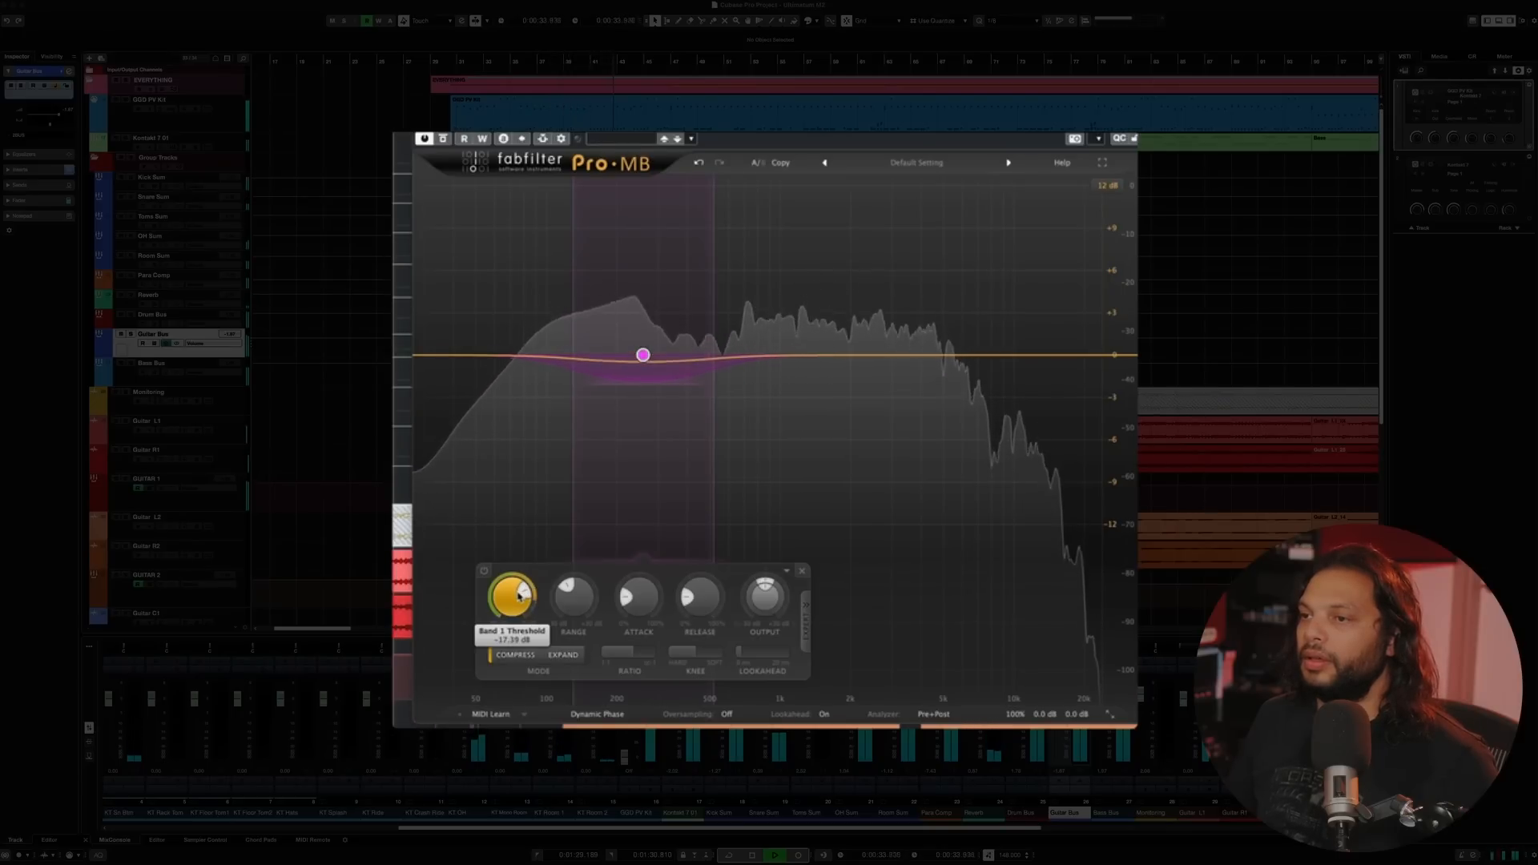
pyautogui.press('space')
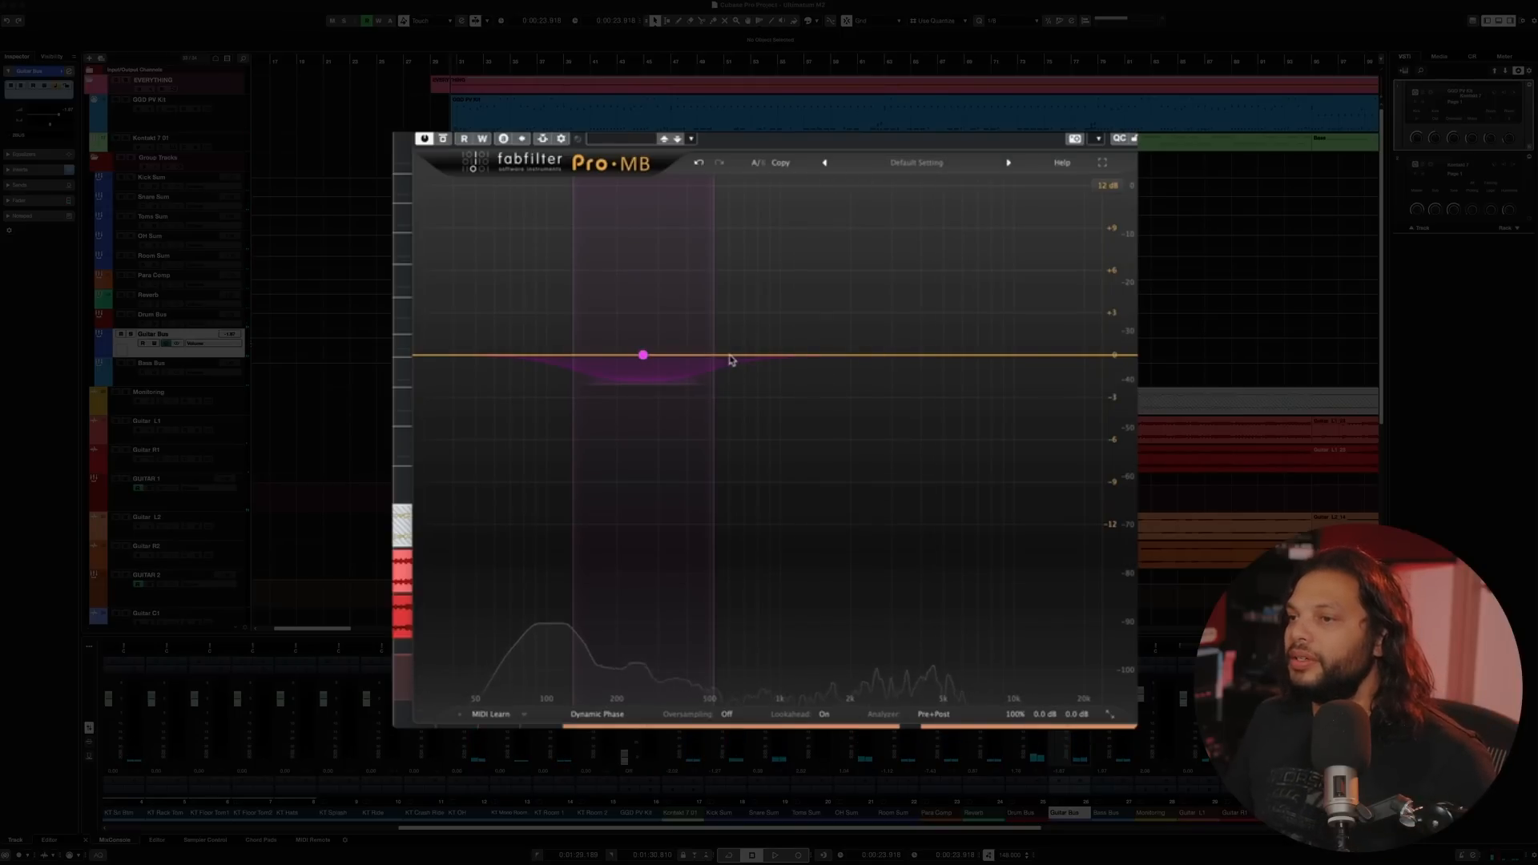
# - Add a second Pro-MB band centred at about 350 Hz and reduce its Range to about -2 dB
pyautogui.click(762, 355)
pyautogui.moveTo(762, 355); pyautogui.dragTo(722, 358)
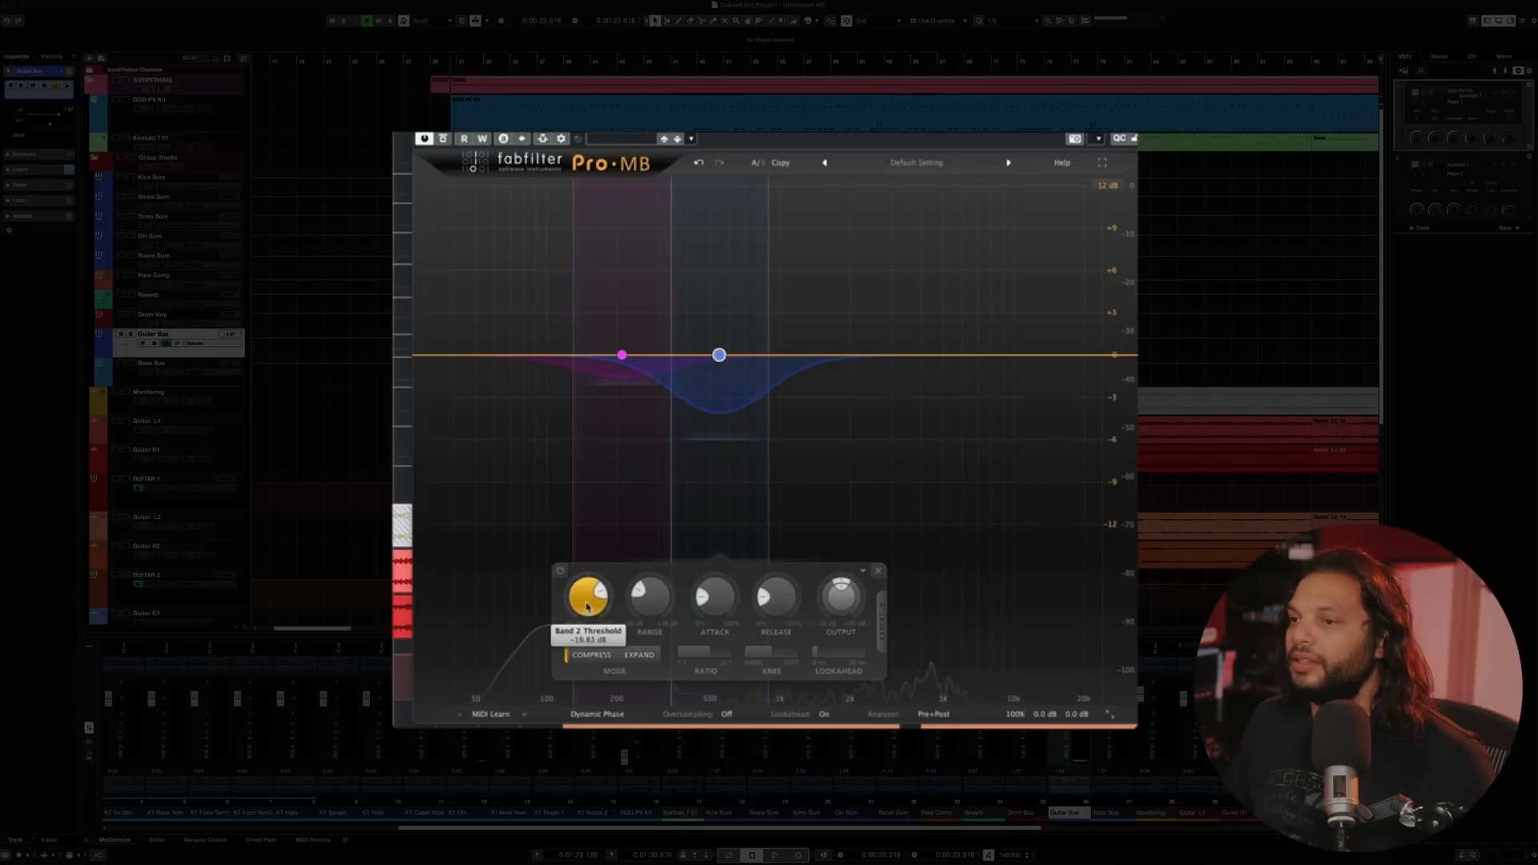
pyautogui.moveTo(639, 593); pyautogui.dragTo(642, 589)
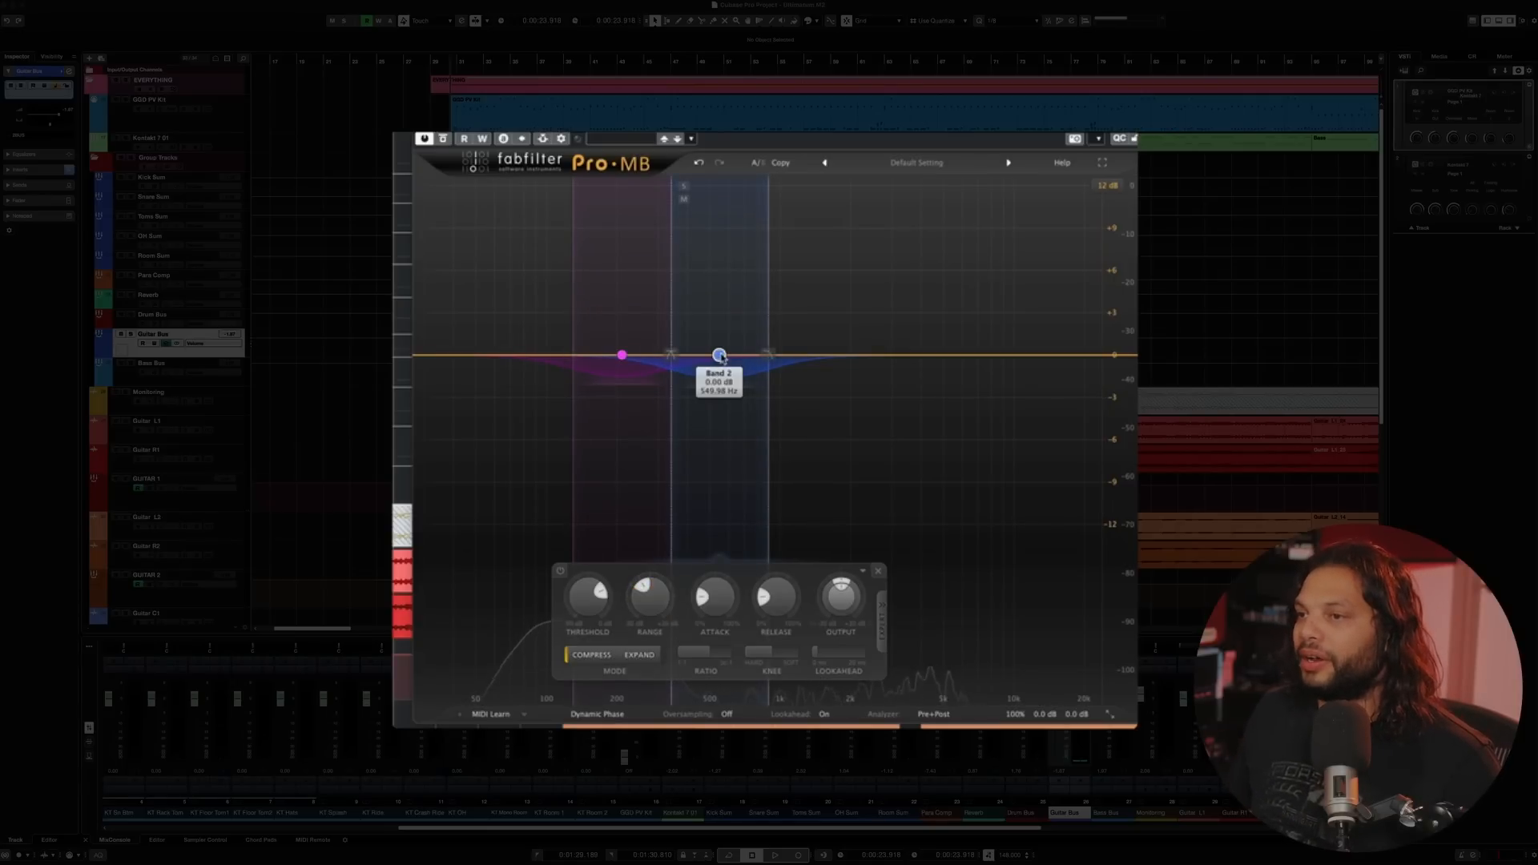
# - Add Snare Sum as a side-chain source for Pro-MB and close the Side-Chain Routing window
pyautogui.click(561, 139)
pyautogui.click(729, 297)
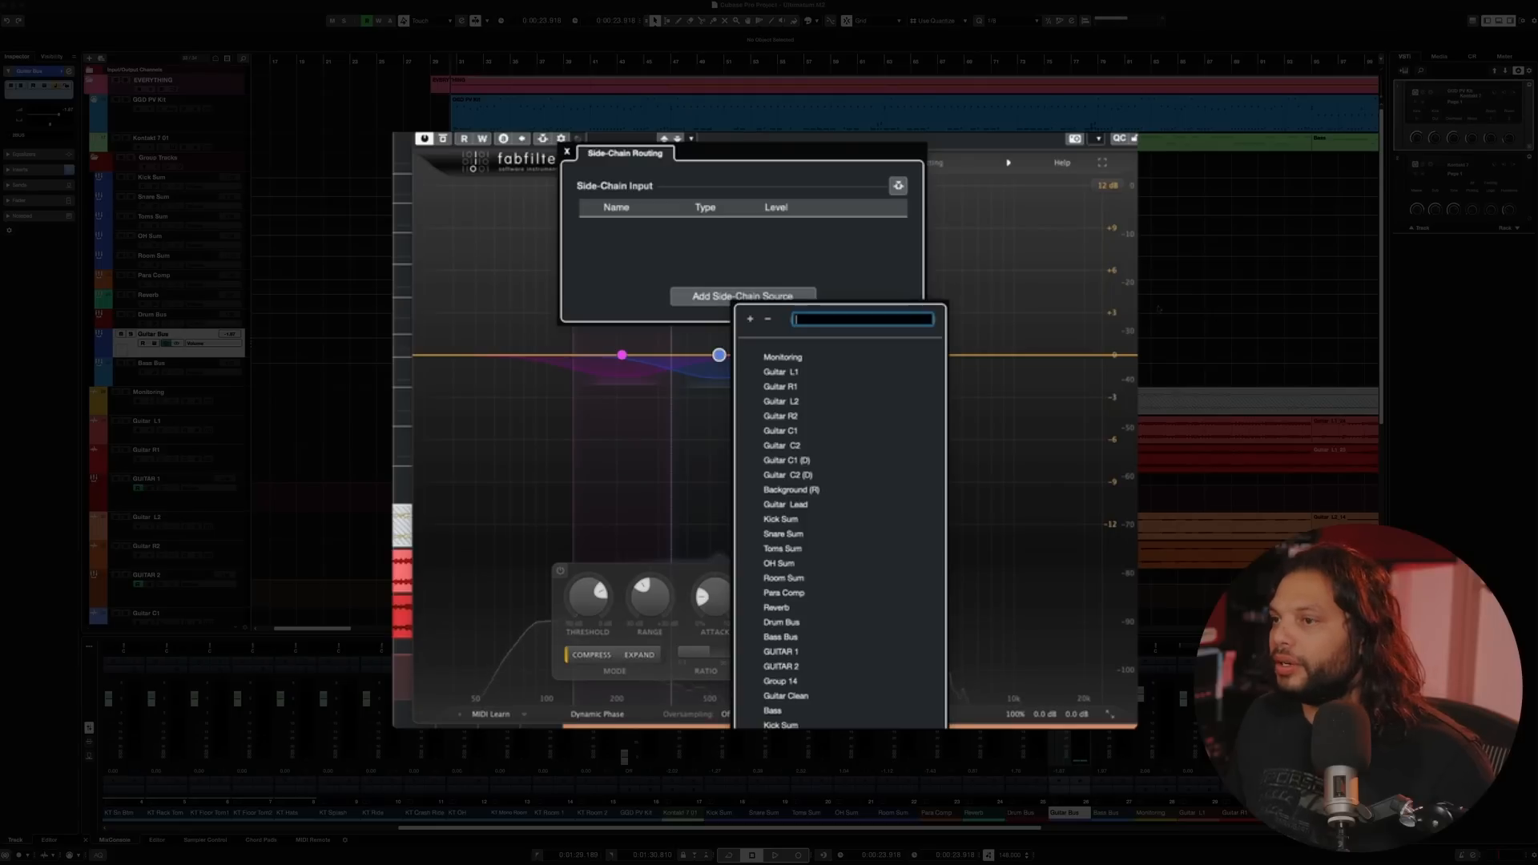
pyautogui.click(798, 537)
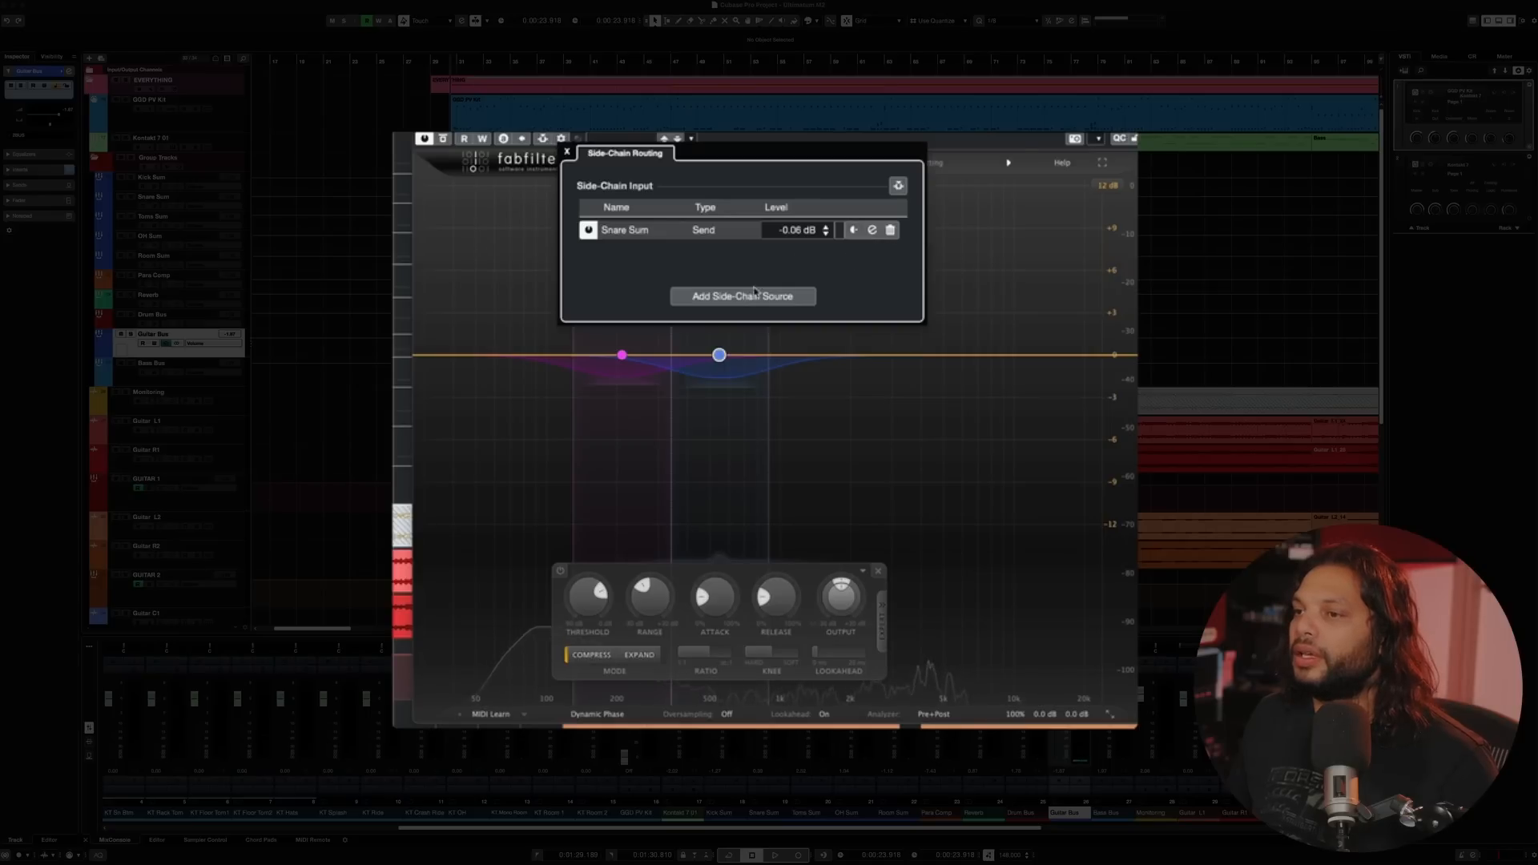
pyautogui.click(568, 152)
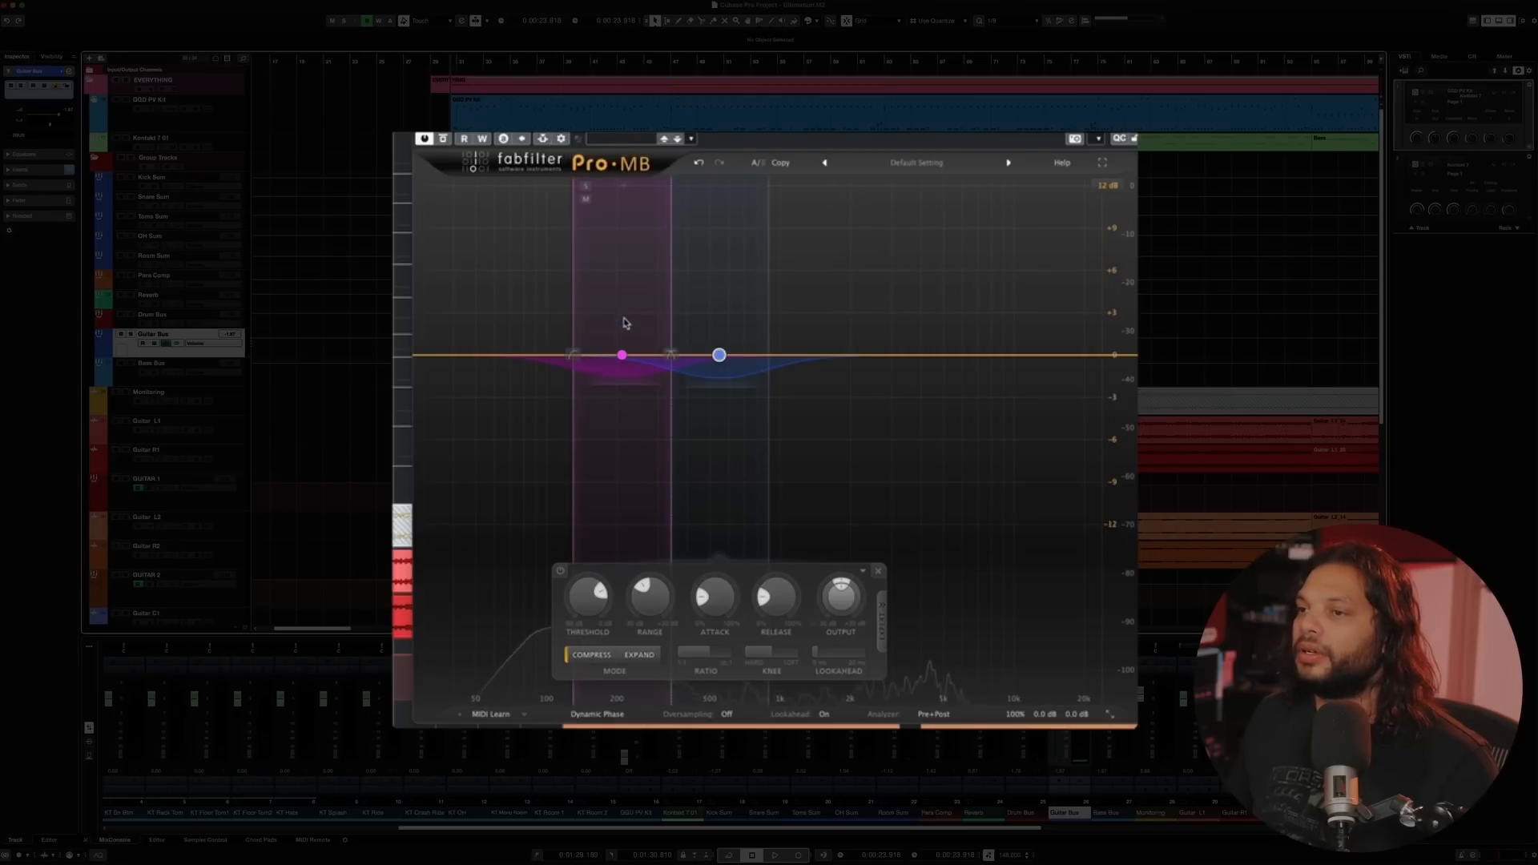
# - Show the second Pro-MB band's side-chain settings and lower its Threshold while the full mix plays
pyautogui.press('space')
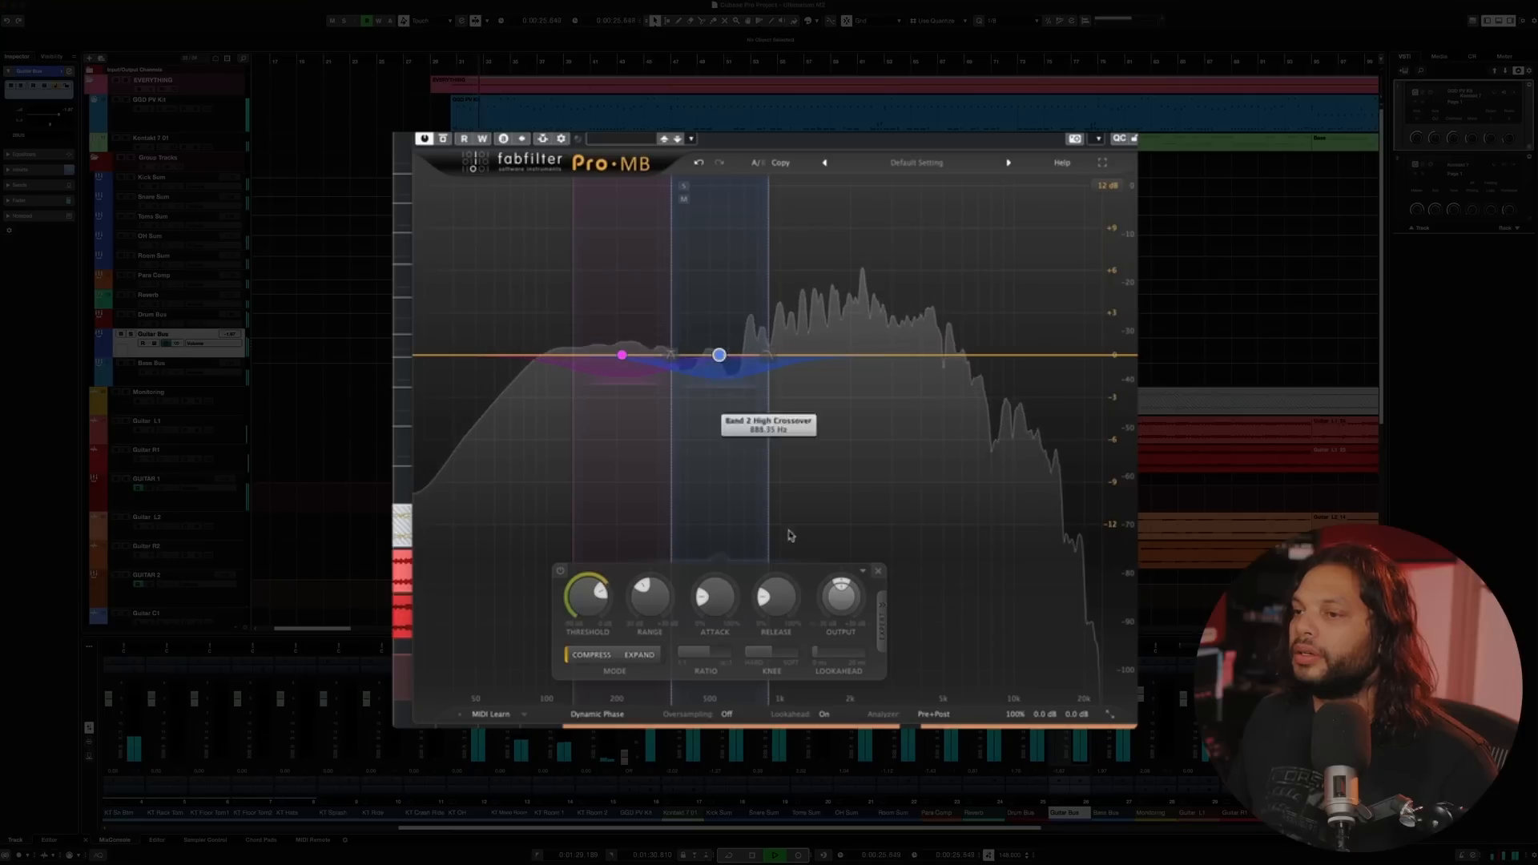
pyautogui.press('space')
pyautogui.click(881, 633)
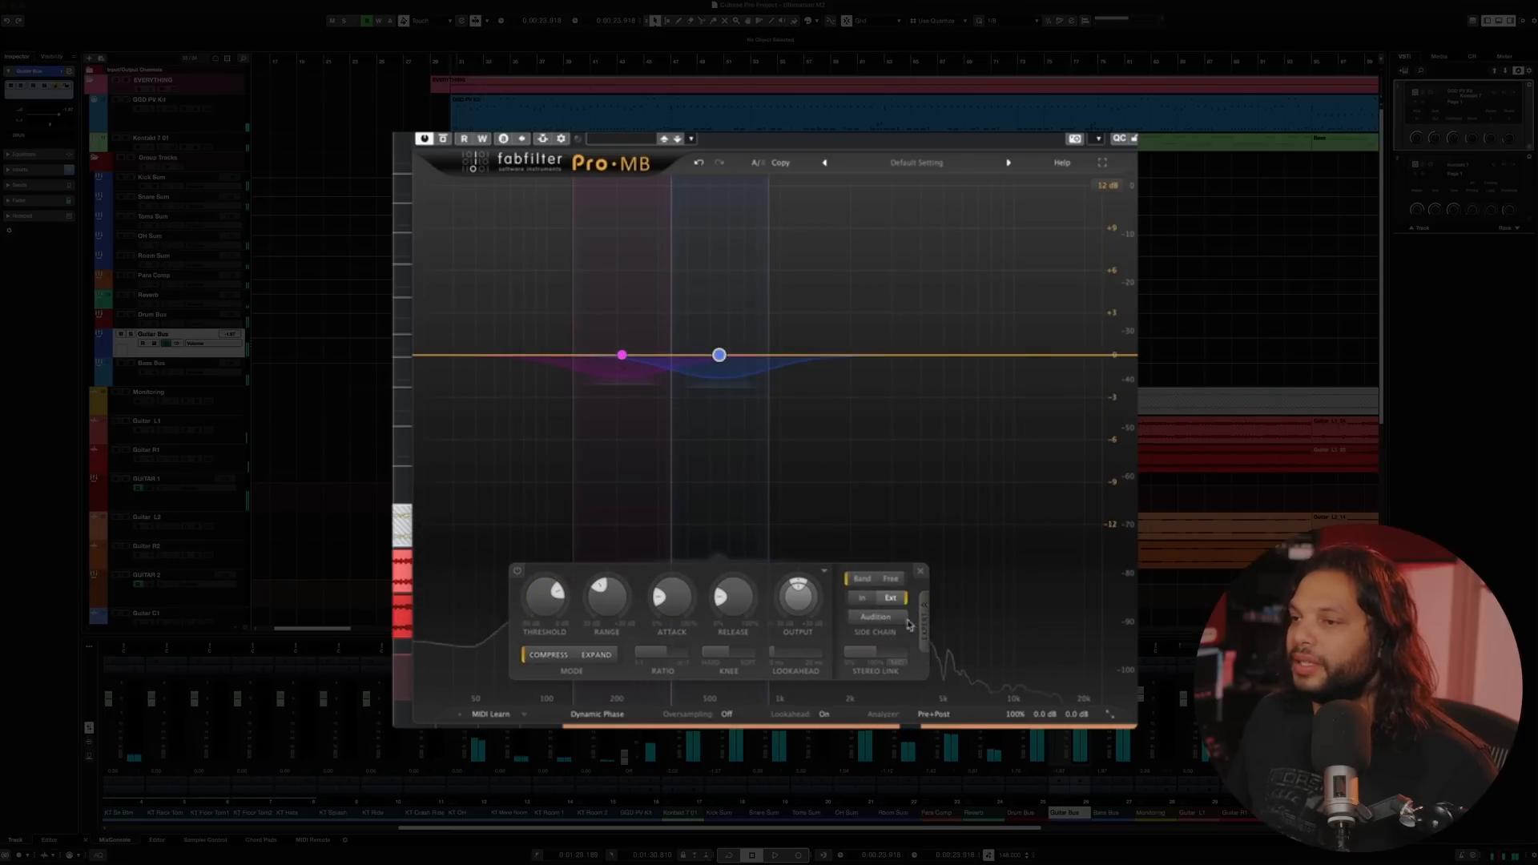
pyautogui.press('space')
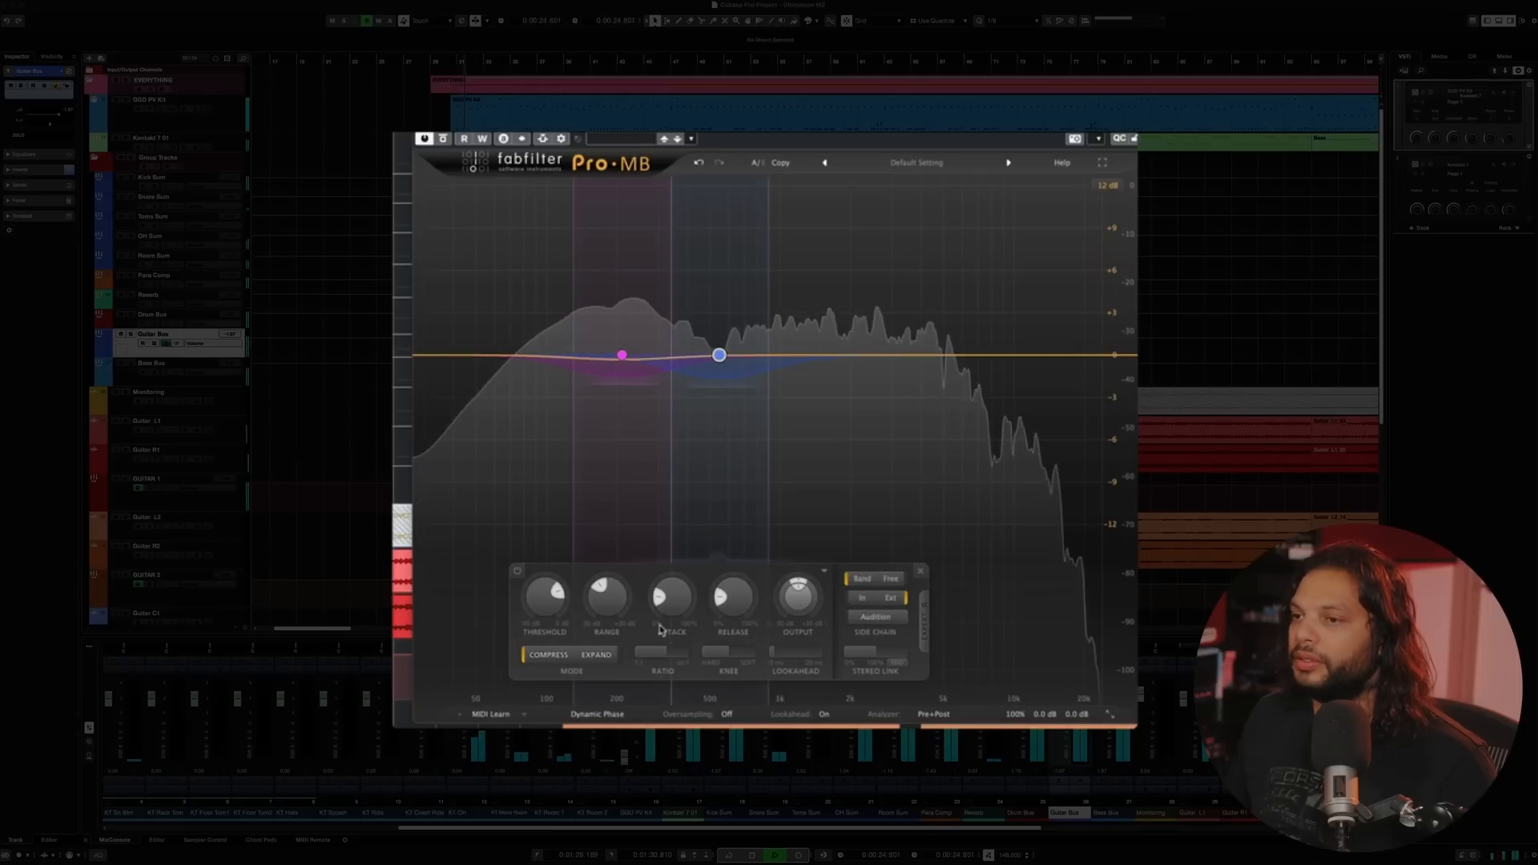
pyautogui.moveTo(550, 625); pyautogui.dragTo(534, 691)
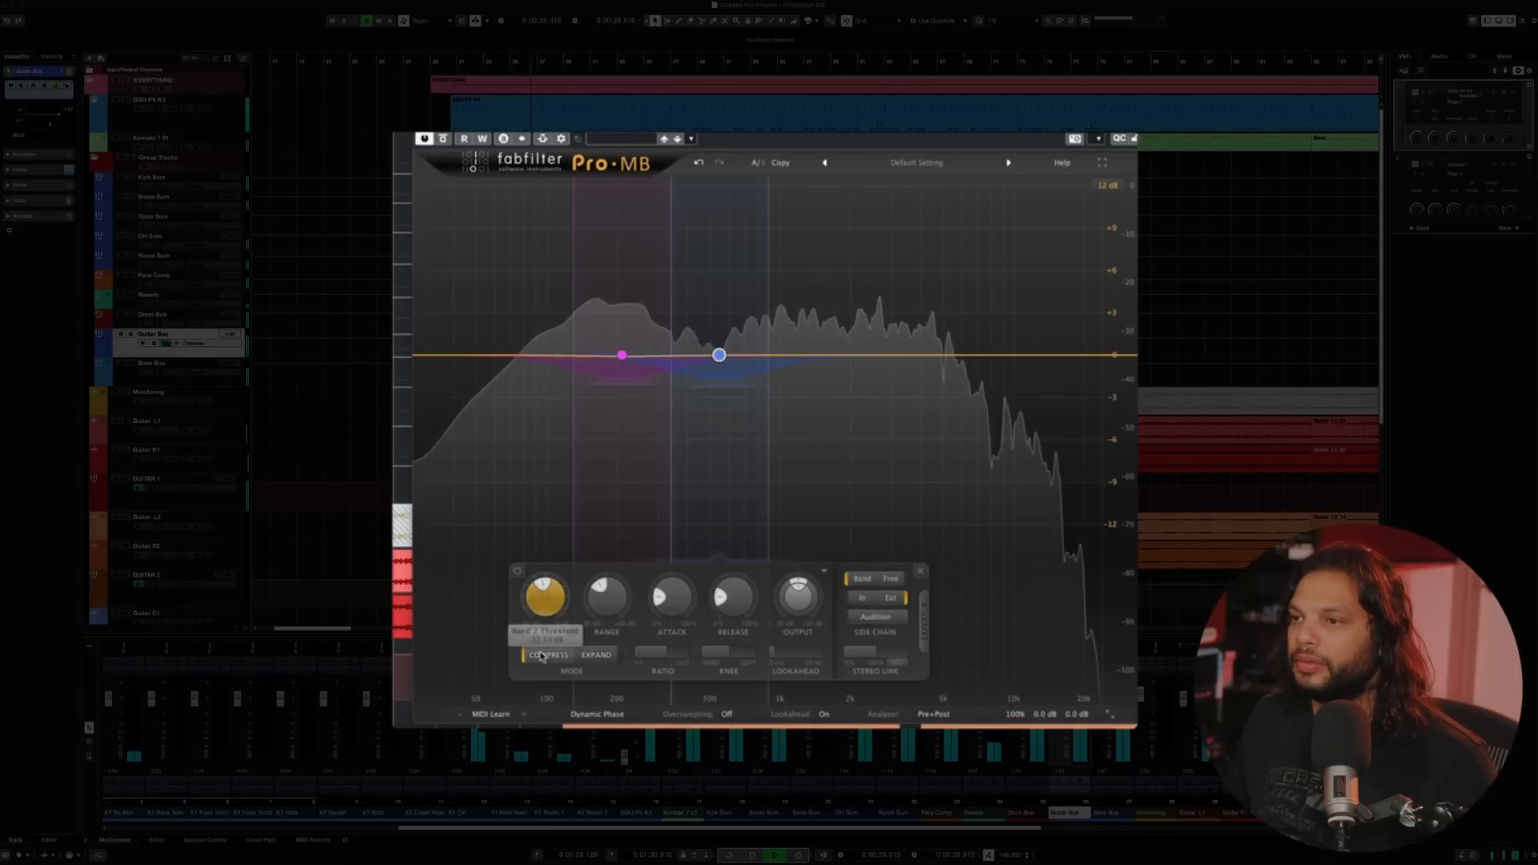
pyautogui.press('space')
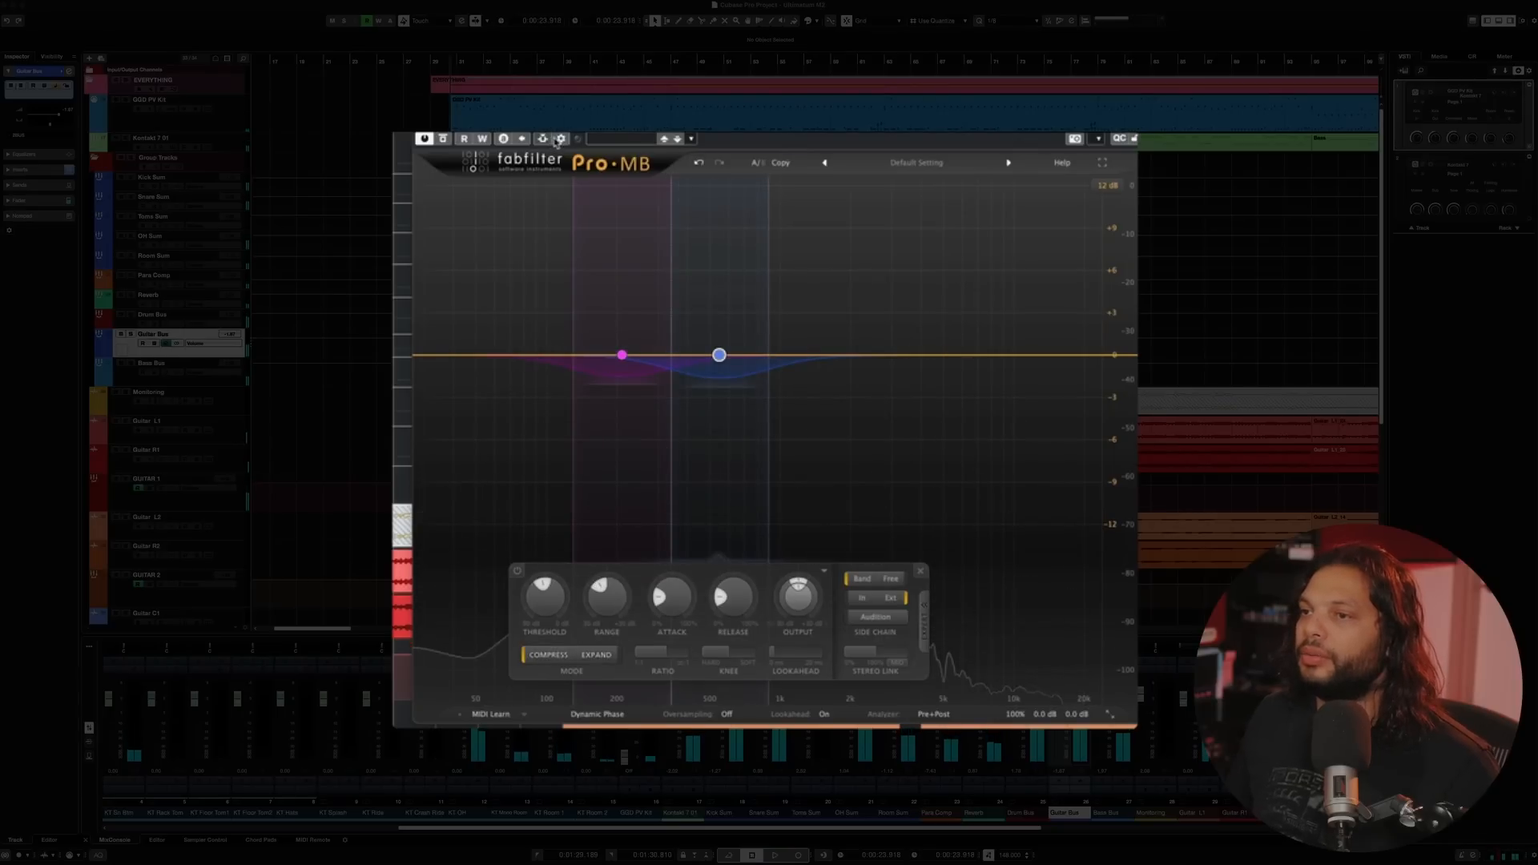
# - Activate Pro-MB's side-chain input and set the second band's Threshold to about -25 dB while auditioning the mix
pyautogui.press('space')
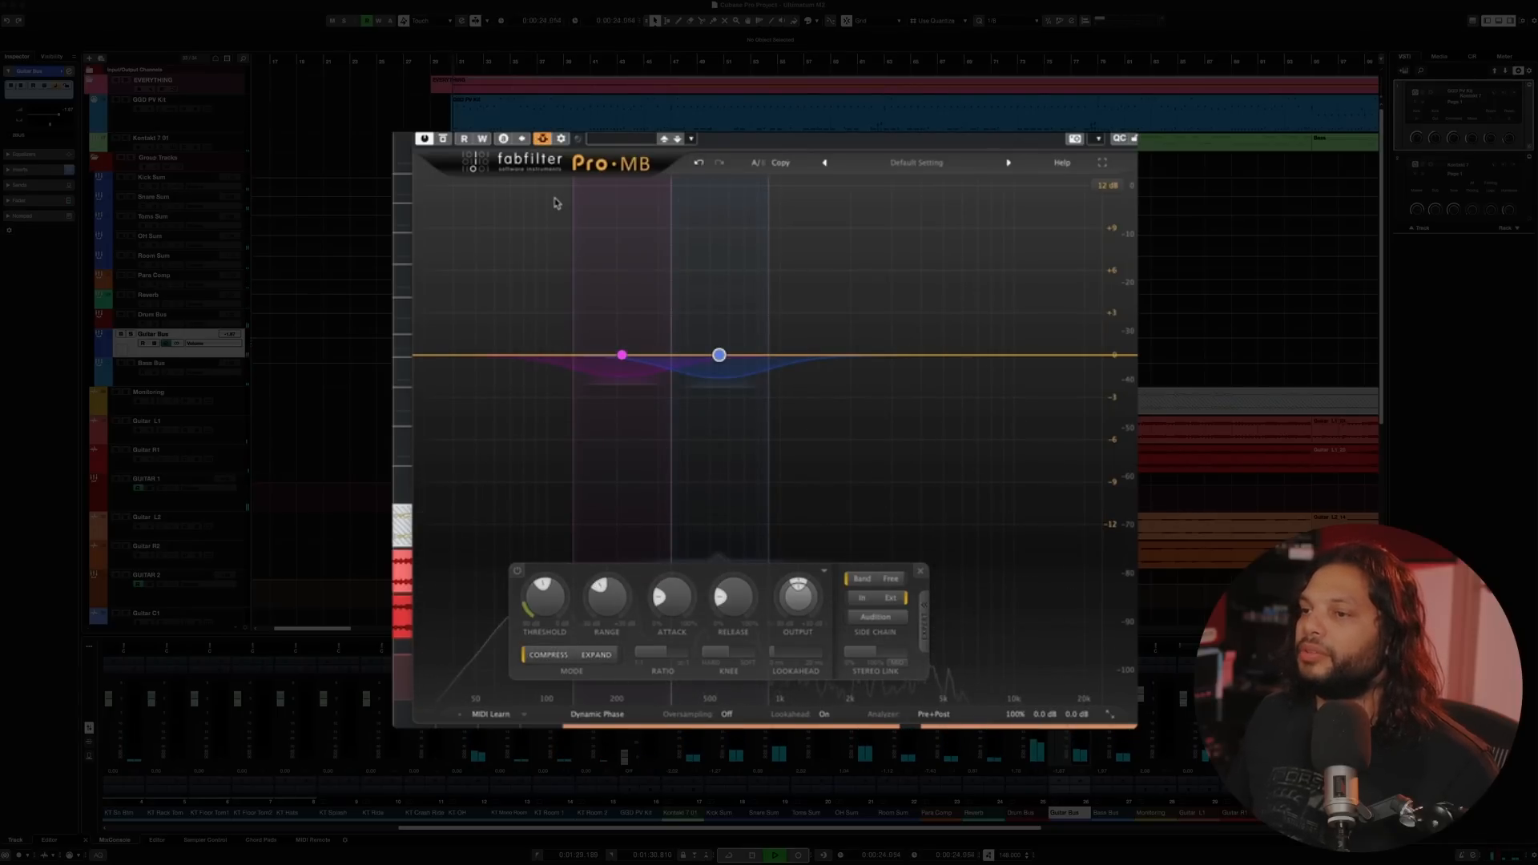
pyautogui.press('space')
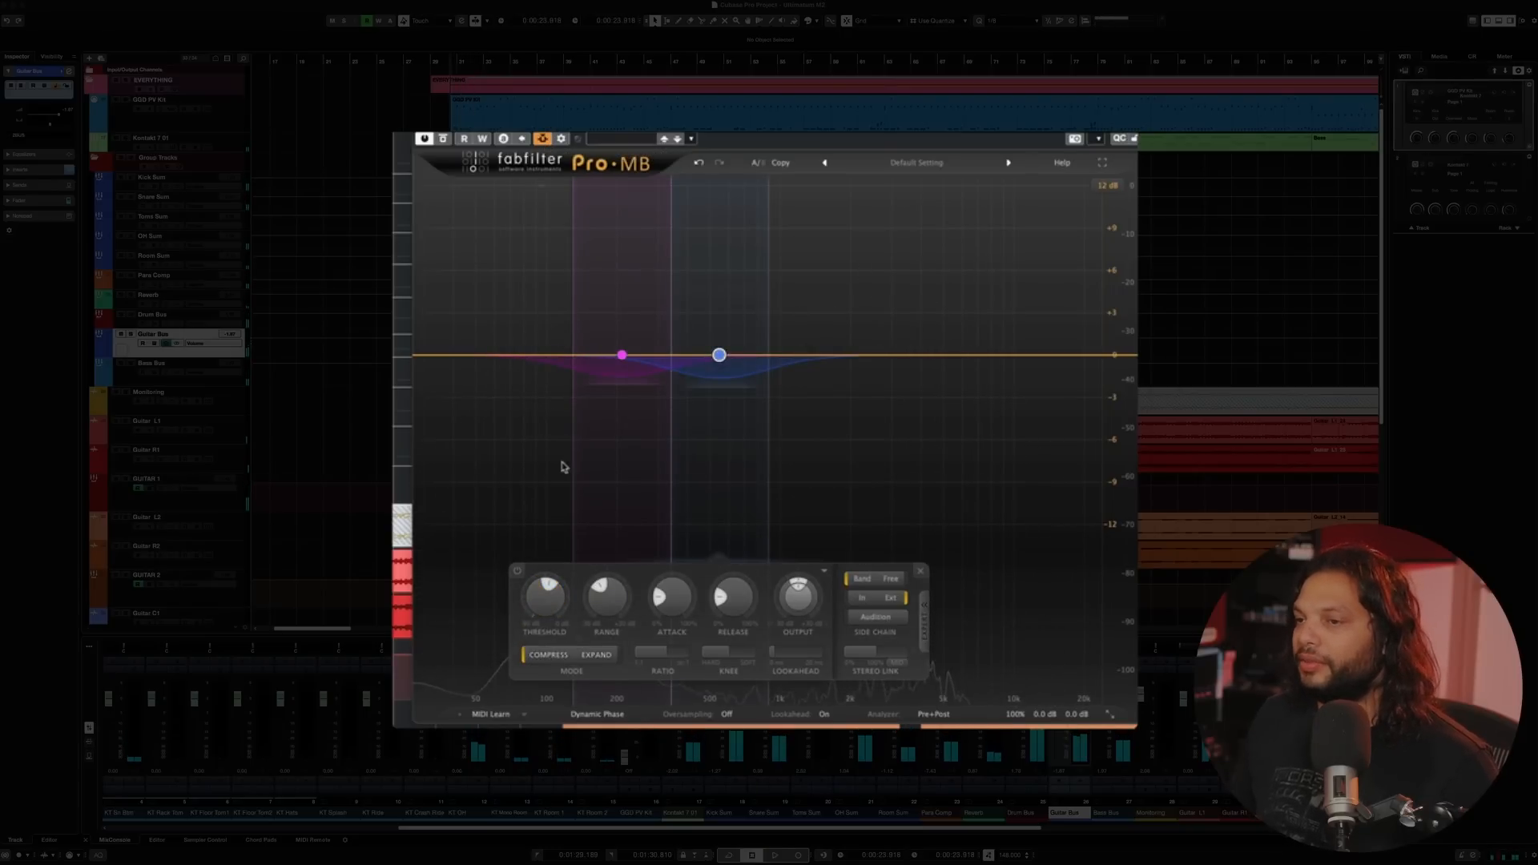
pyautogui.press('space')
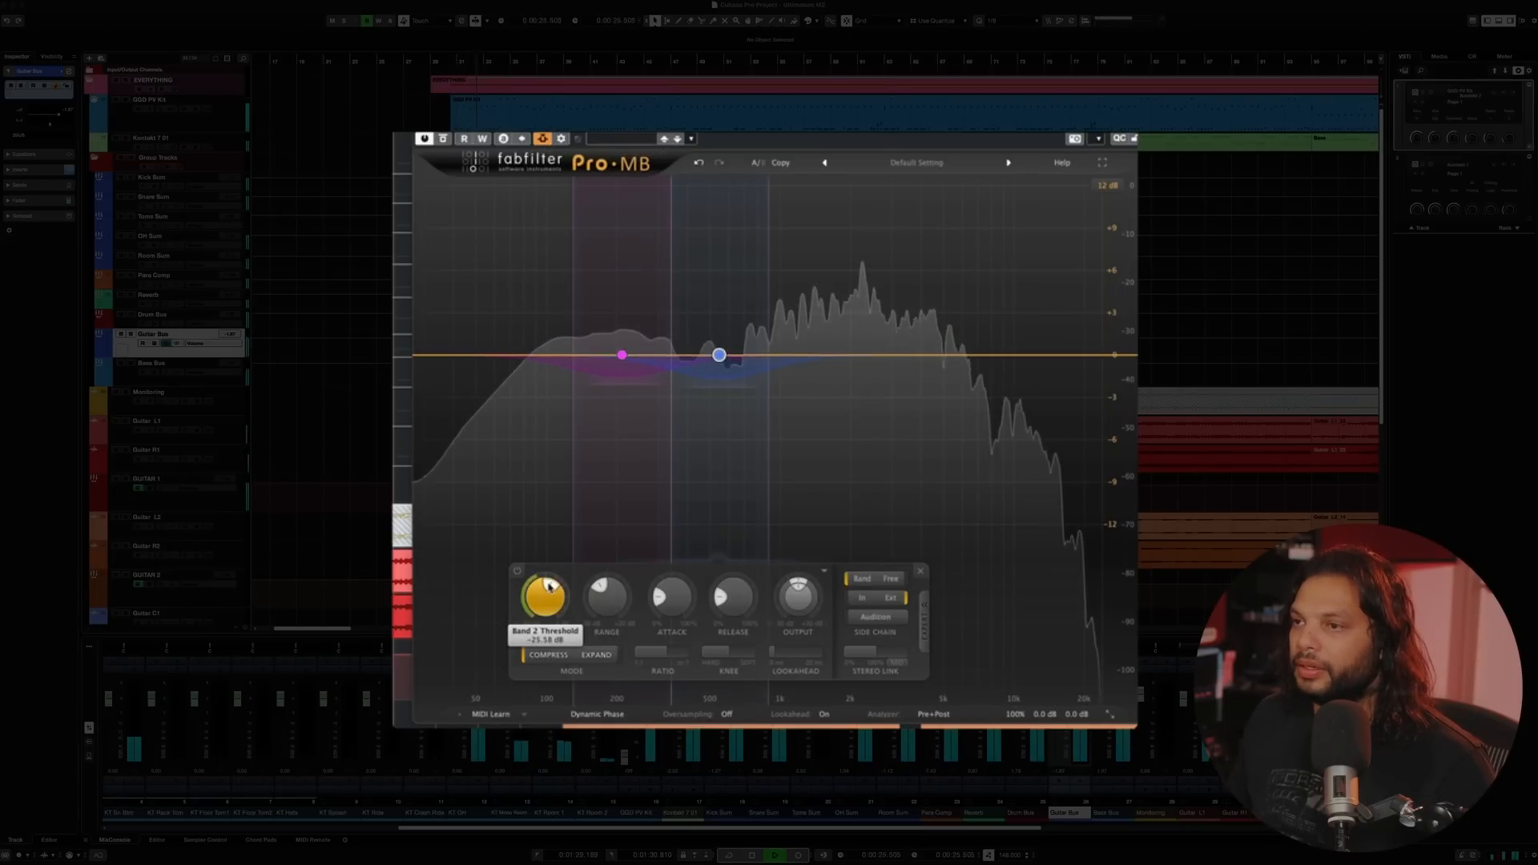
pyautogui.press('space')
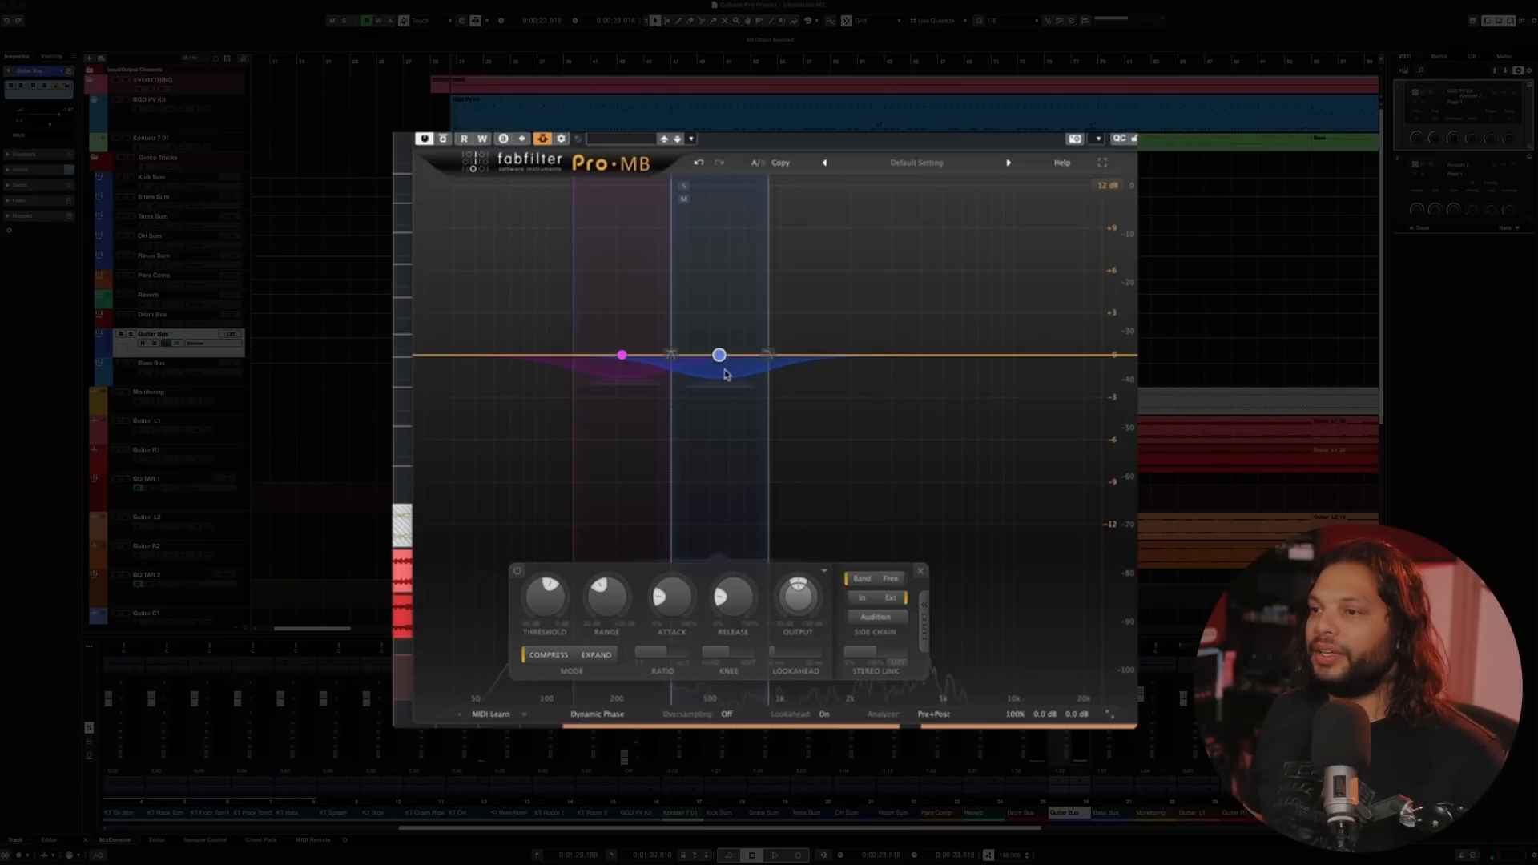
# - Shift the second Pro-MB band's centre frequency up to slightly above 645 Hz
pyautogui.moveTo(714, 355)
pyautogui.moveTo(721, 358); pyautogui.dragTo(738, 358)
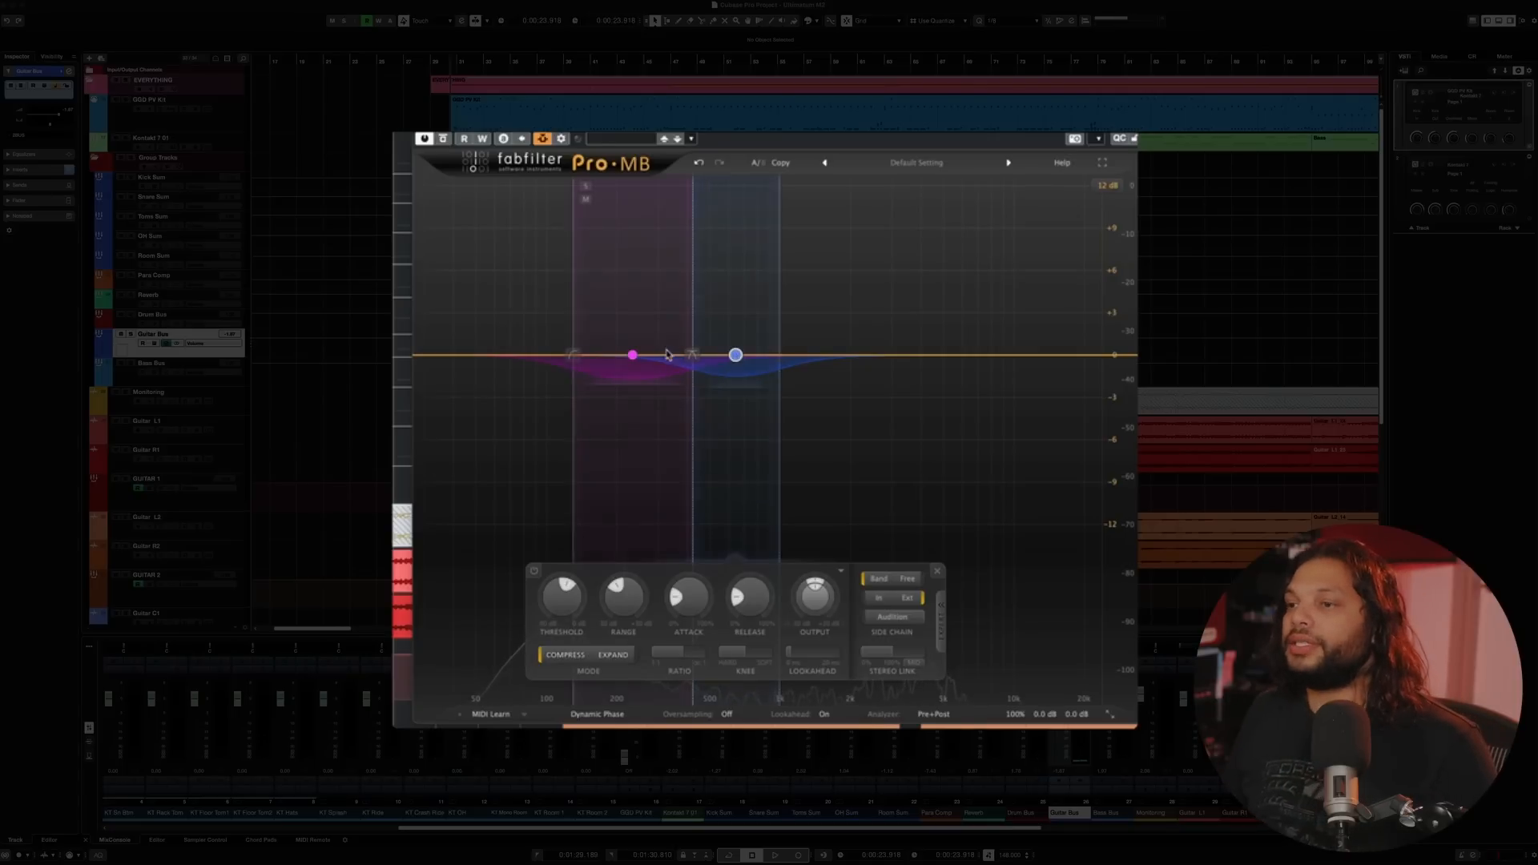
pyautogui.moveTo(637, 355)
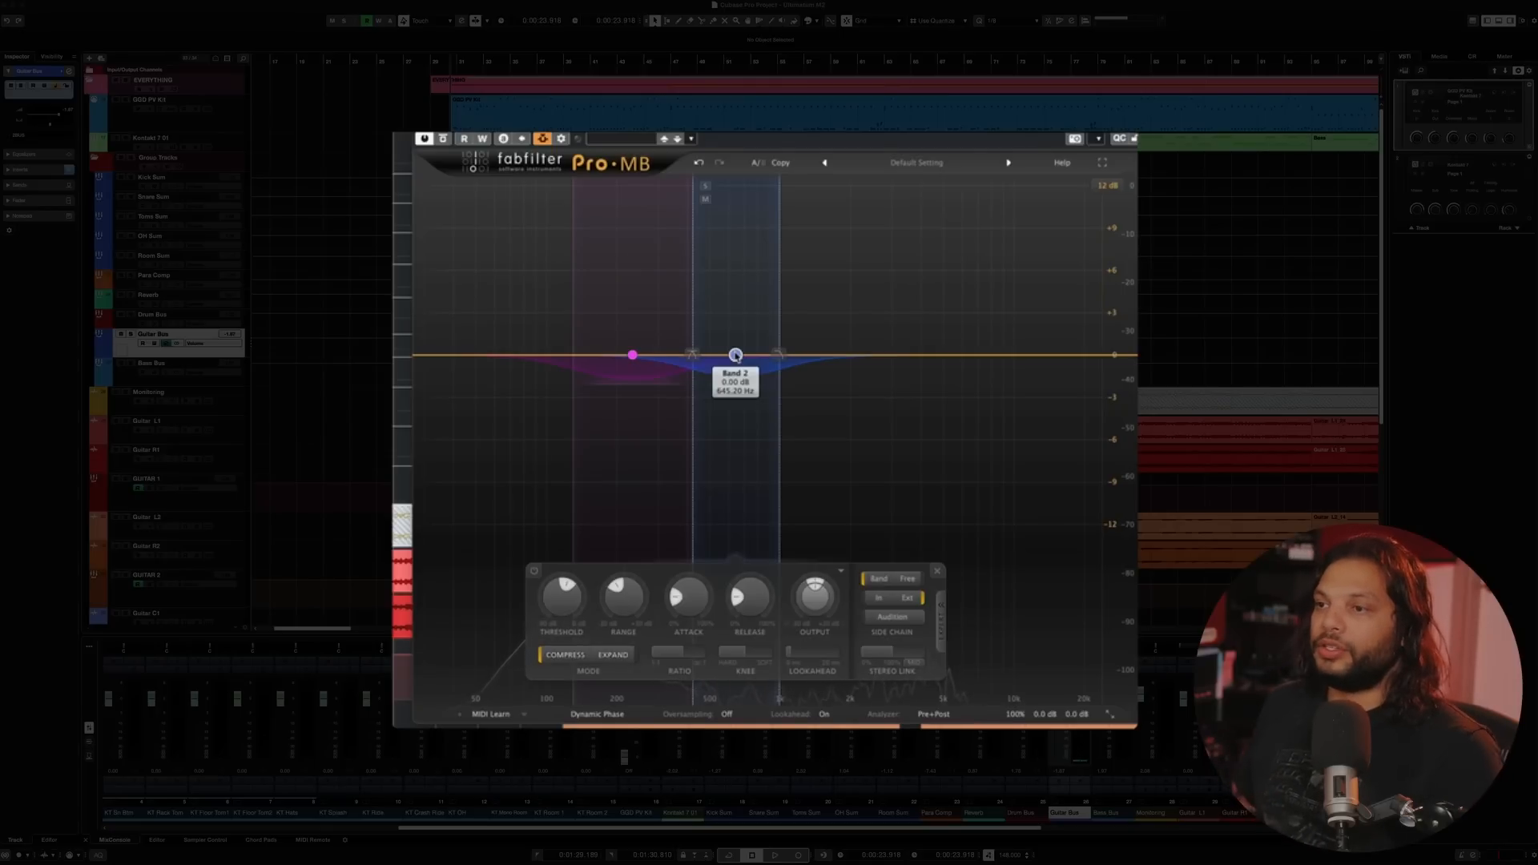
pyautogui.moveTo(738, 356); pyautogui.dragTo(743, 356)
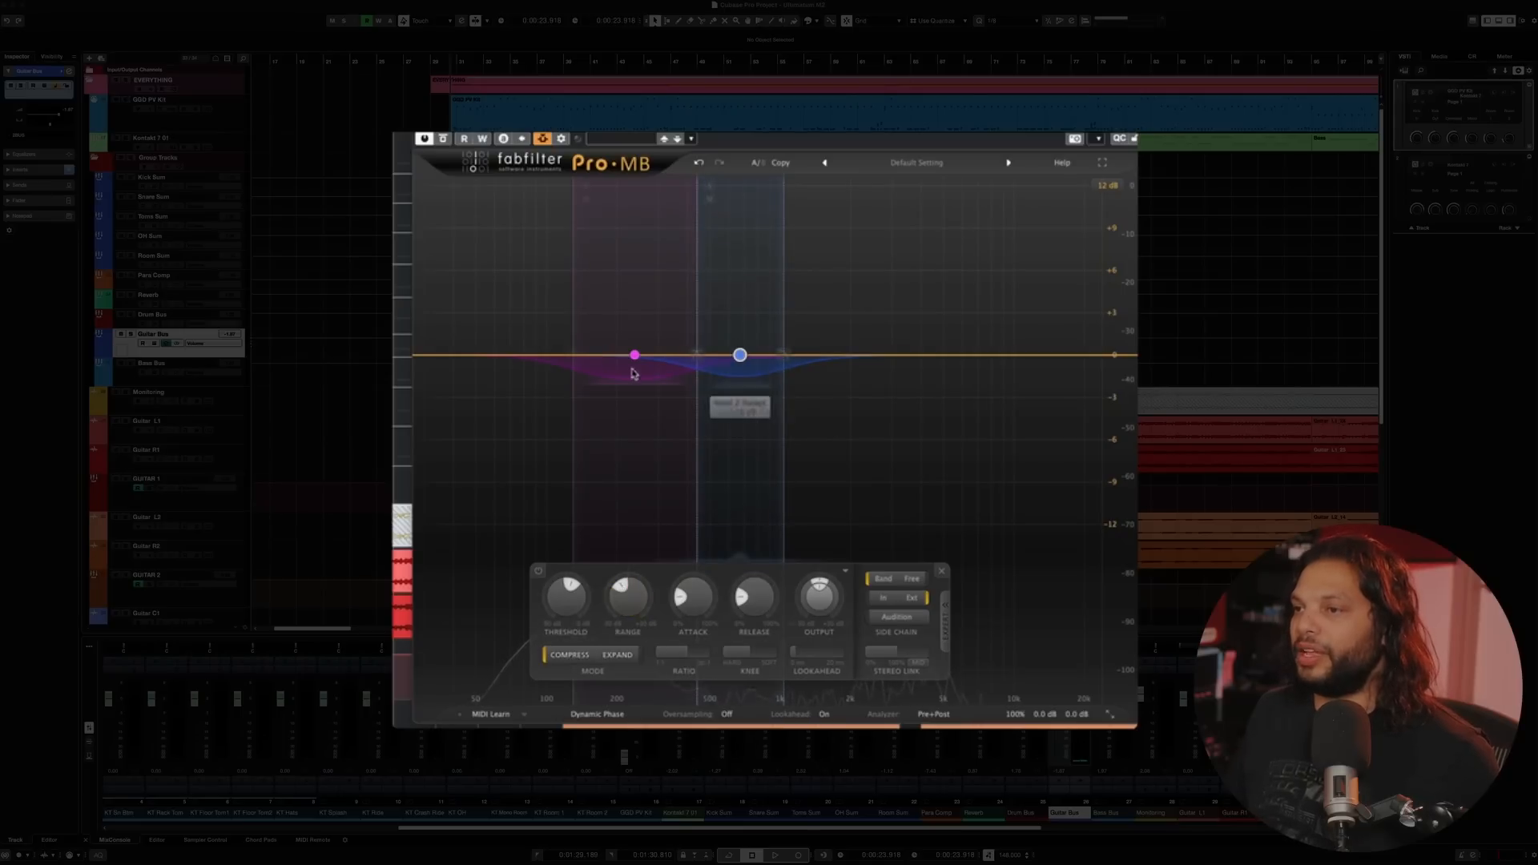
# - Audition the second band bypassed and active in the full mix and fine-tune its Range
pyautogui.press('space')
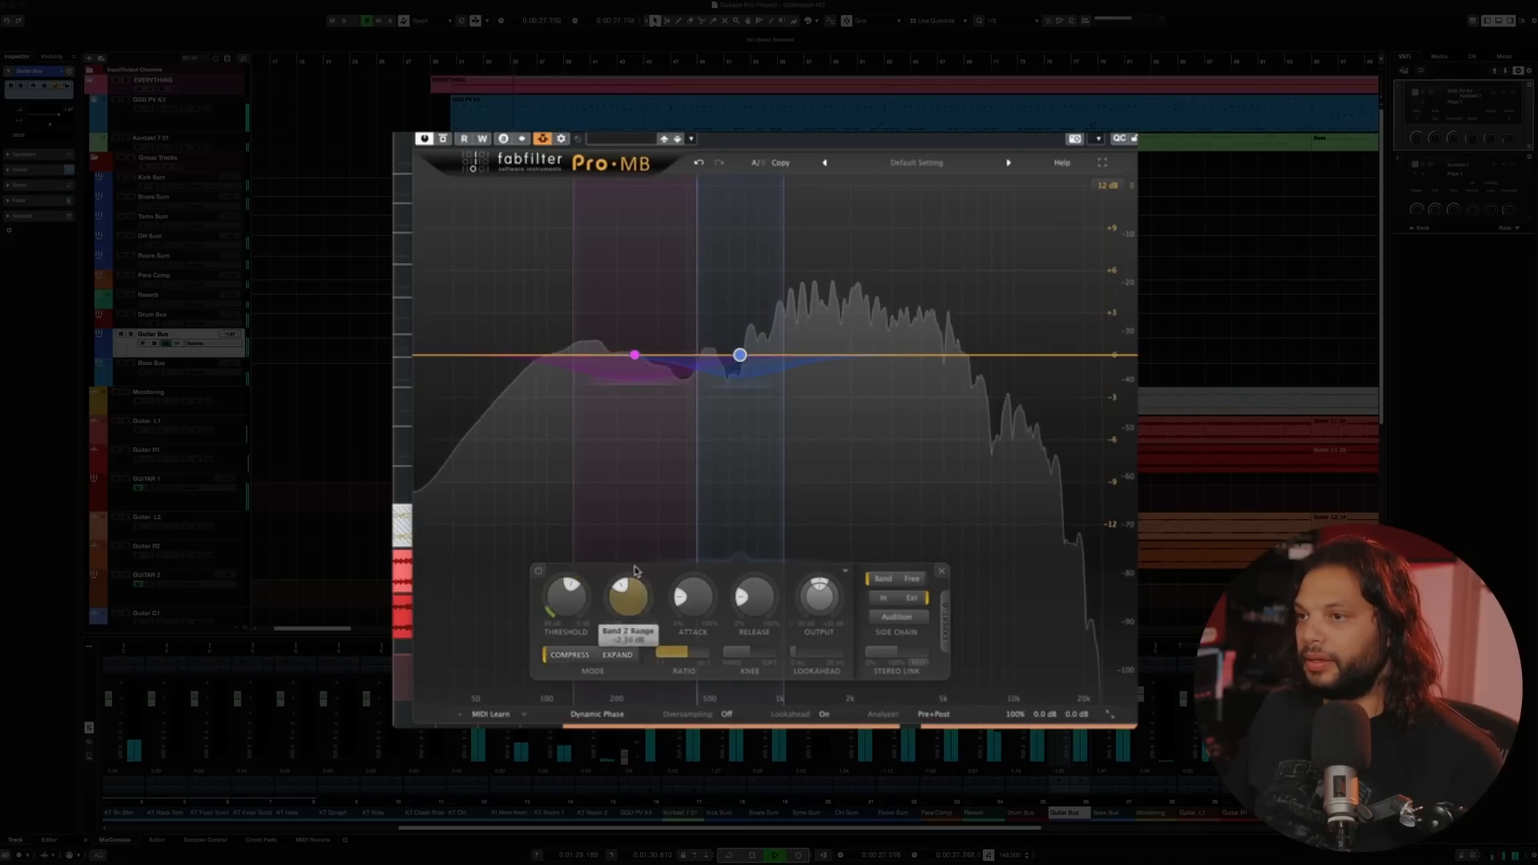
pyautogui.press('space')
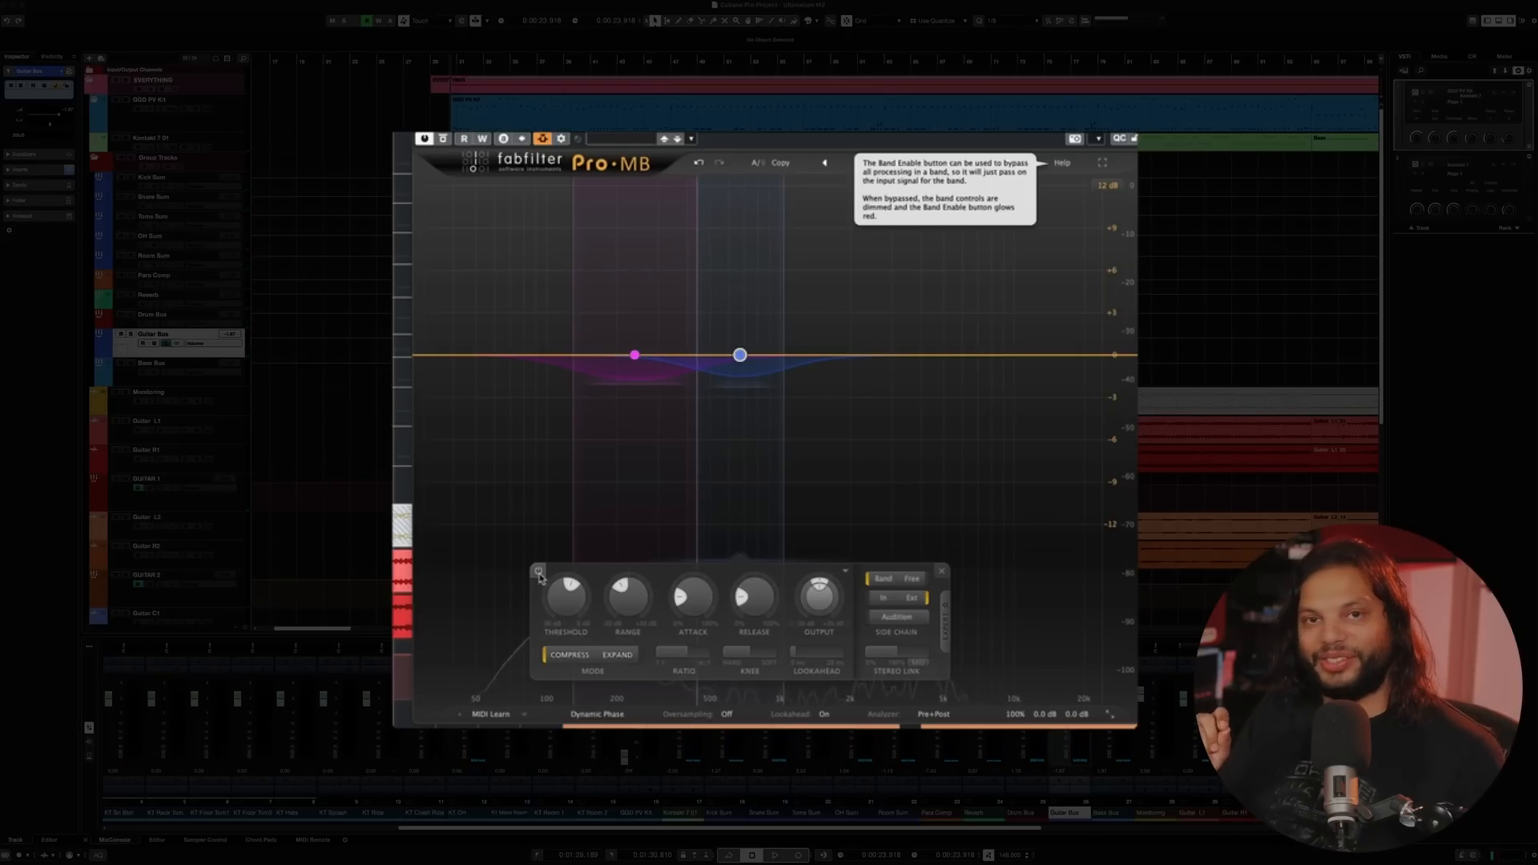
pyautogui.click(538, 572)
pyautogui.press('space')
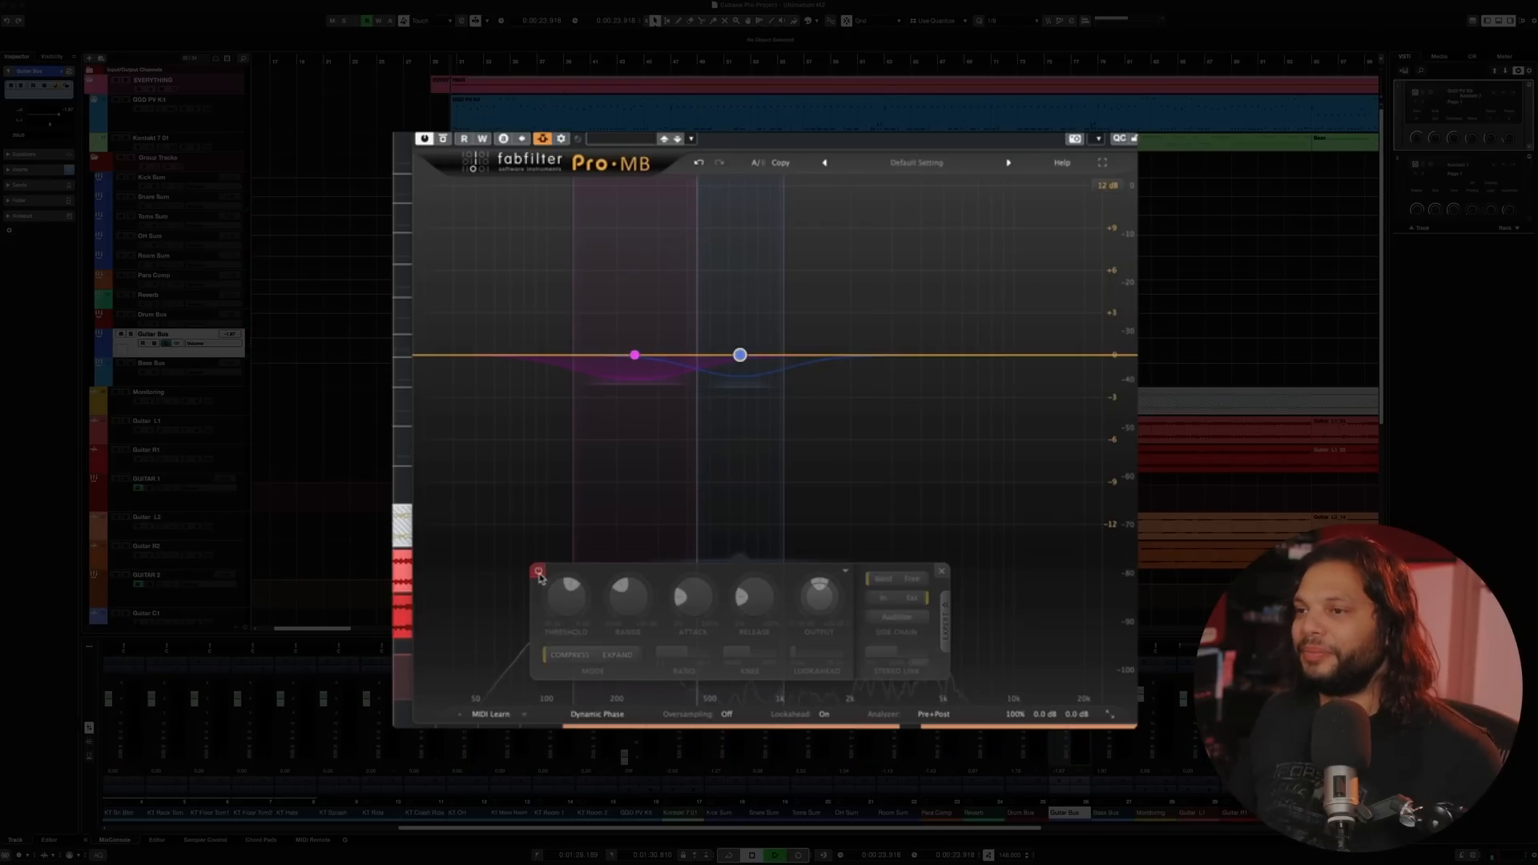
pyautogui.click(538, 572)
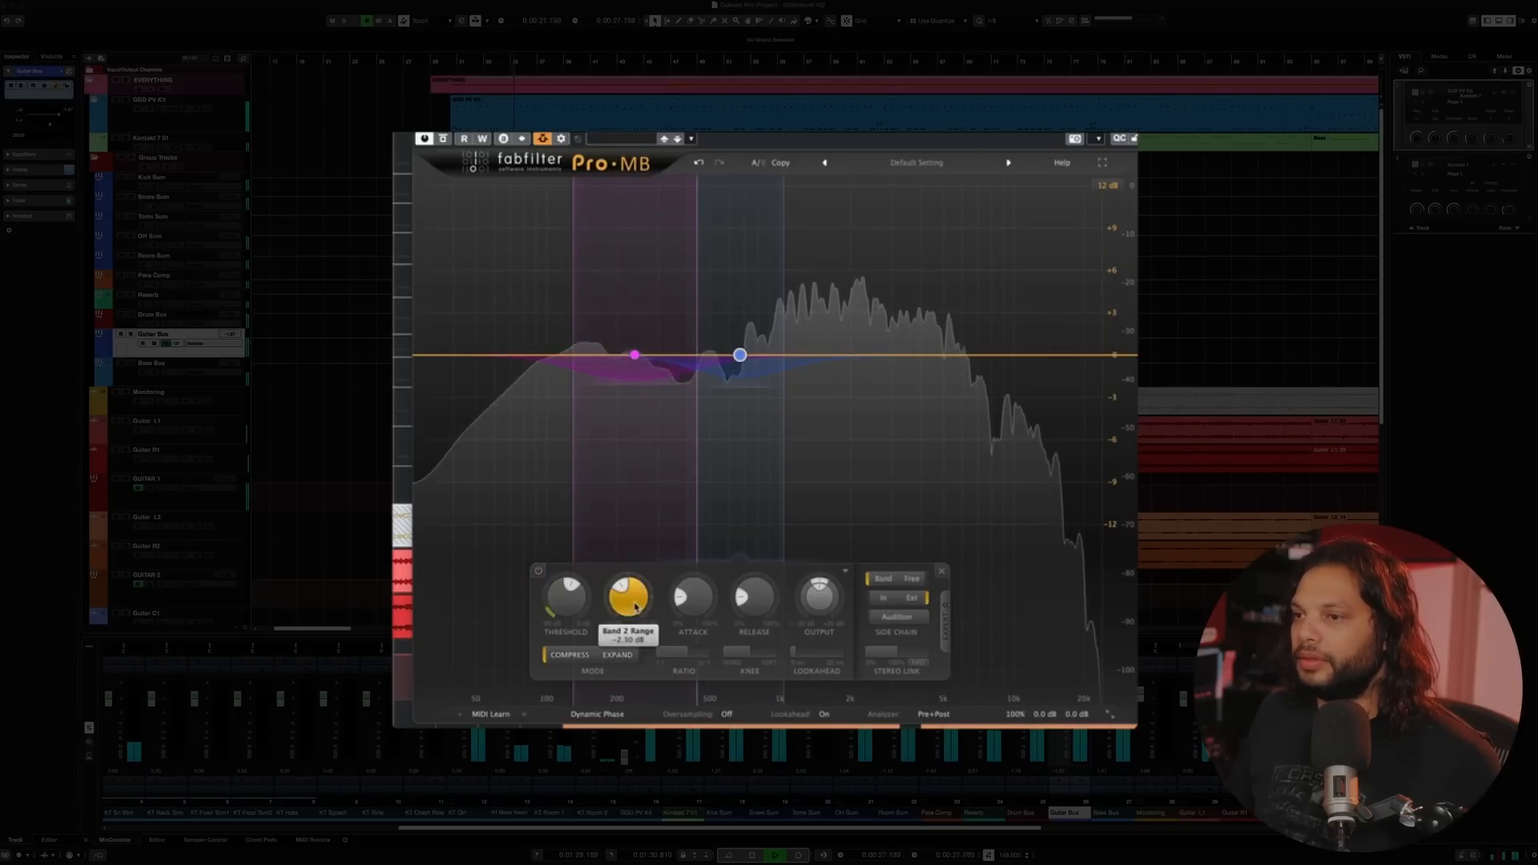
pyautogui.moveTo(622, 599)
pyautogui.mouseDown()
pyautogui.moveTo(617, 613)
pyautogui.moveTo(623, 593)
pyautogui.mouseUp()
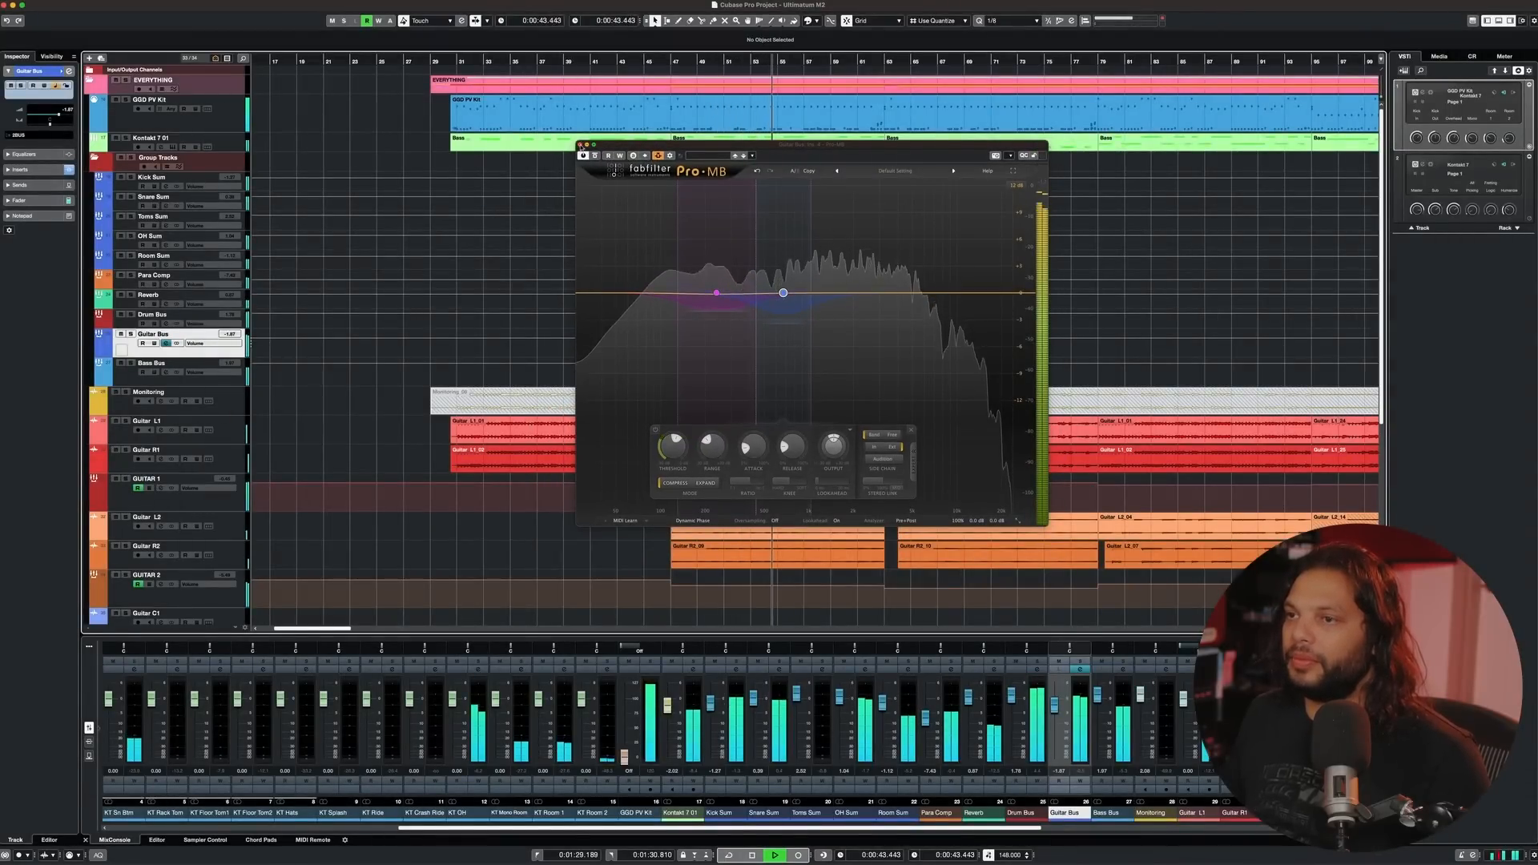
# - Close Pro-MB, stop playback and bring the individual guitar channels into view in the MixConsole
pyautogui.click(581, 146)
pyautogui.press('space')
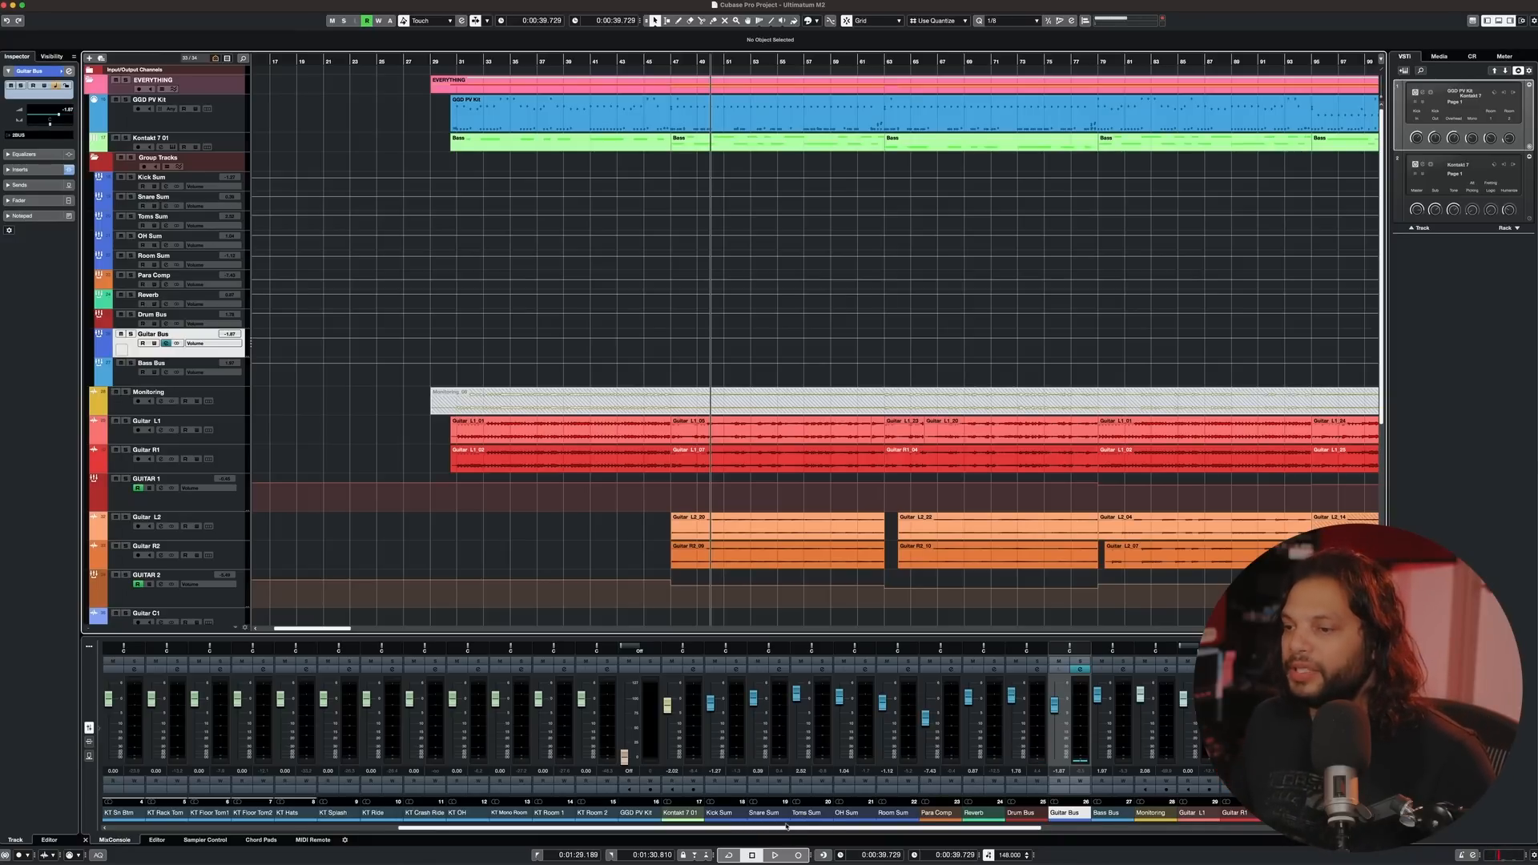
pyautogui.moveTo(786, 827); pyautogui.dragTo(895, 837)
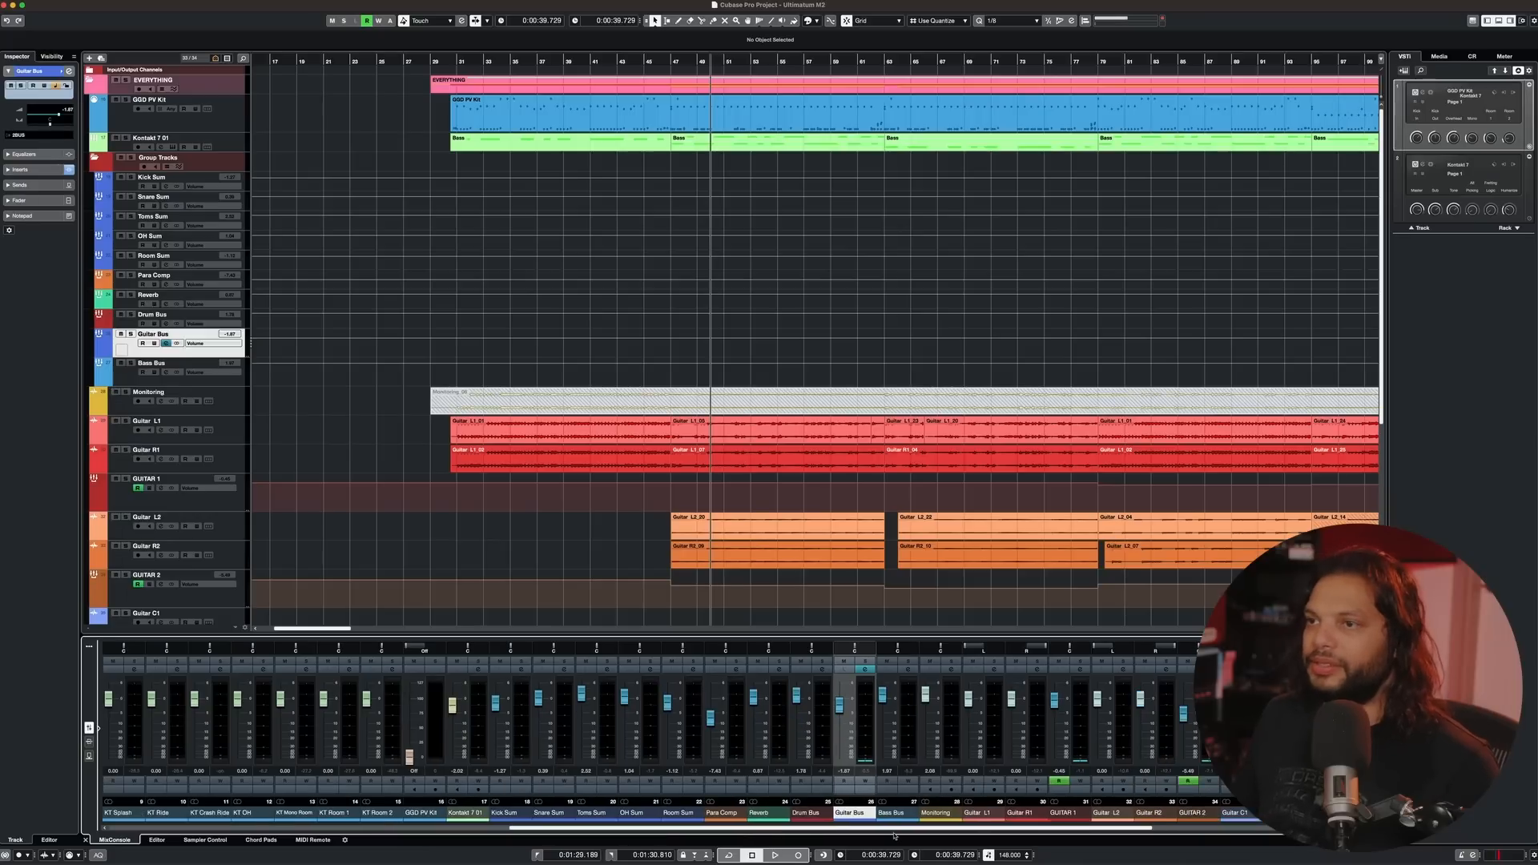